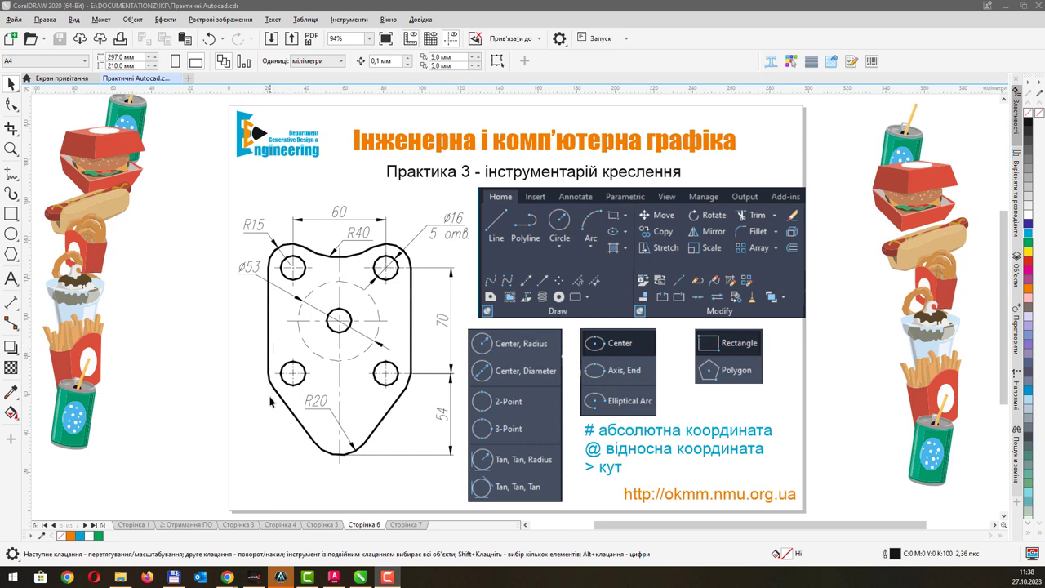
# - Switch from the CorelDRAW slide to the AutoCAD 2024 Start page
pyautogui.click(334, 577)
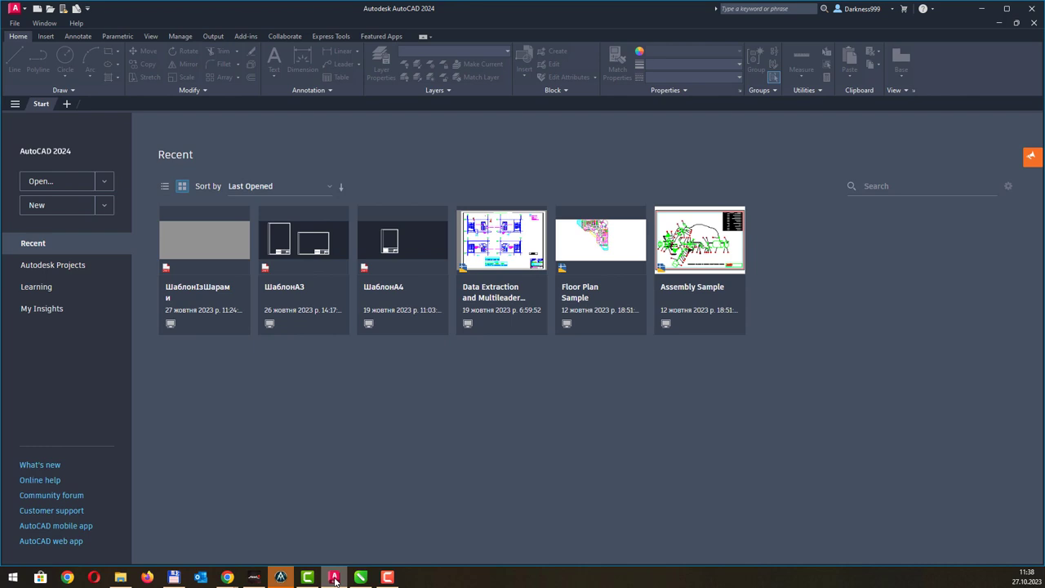
# - Create Drawing2 from the ШаблонА4.dwt template and pan to position the A4 frame
pyautogui.click(105, 206)
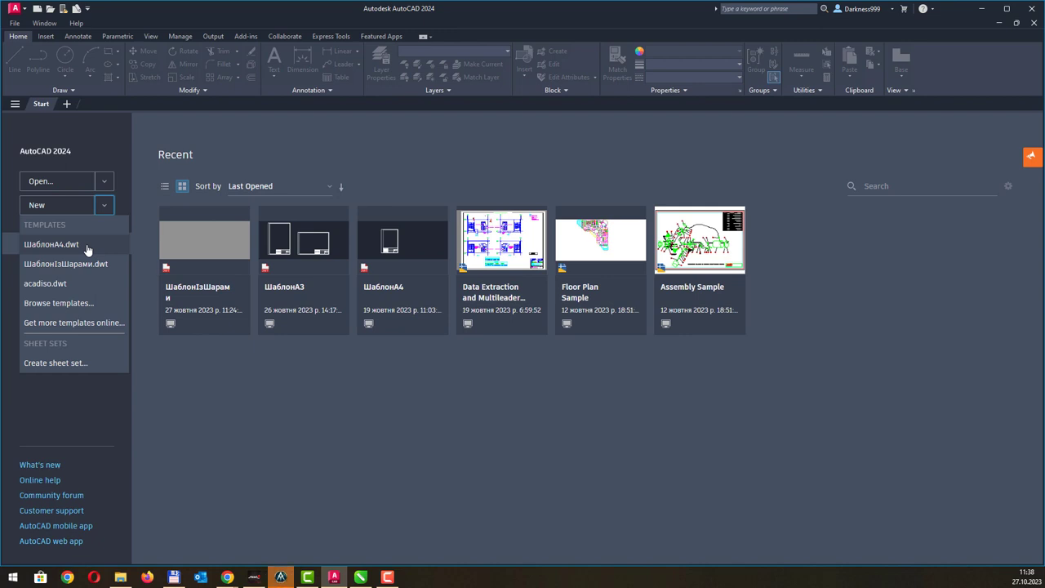
pyautogui.click(87, 245)
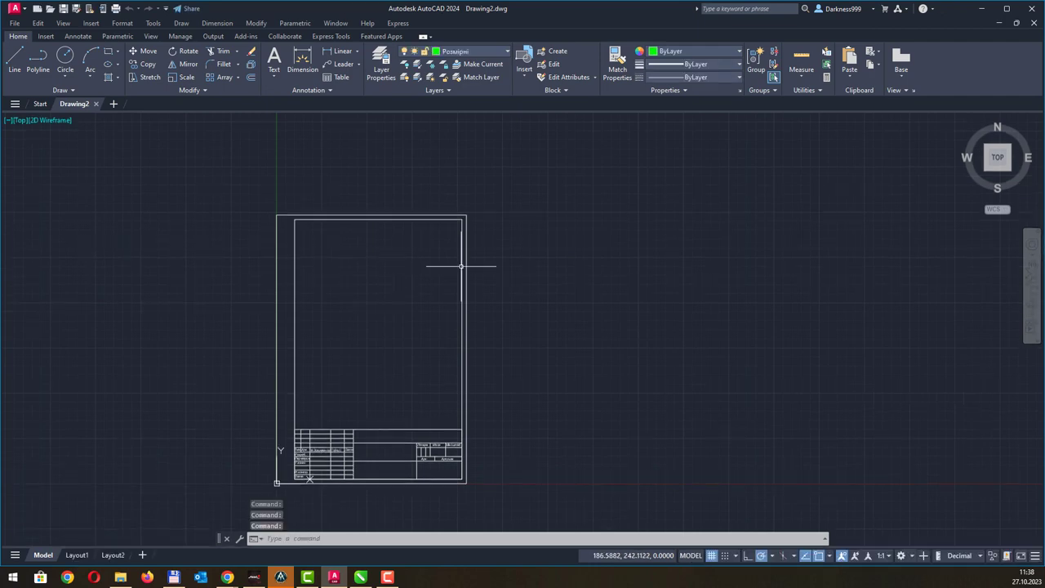
pyautogui.moveTo(699, 275)
pyautogui.mouseDown(button='middle')
pyautogui.moveTo(587, 279)
pyautogui.moveTo(580, 264)
pyautogui.mouseUp(button='middle')
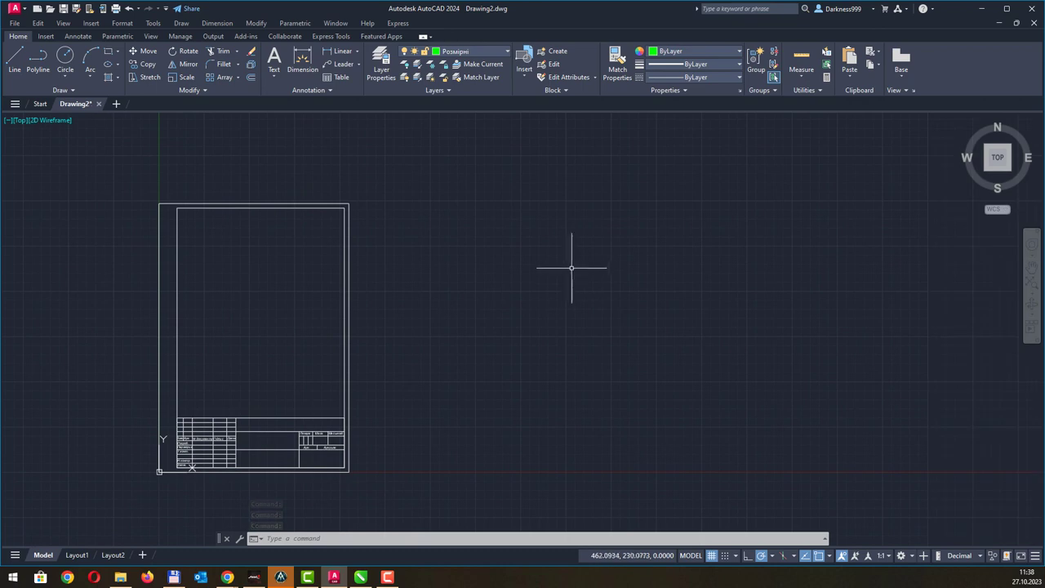
pyautogui.moveTo(430, 299); pyautogui.dragTo(474, 289, button='middle')
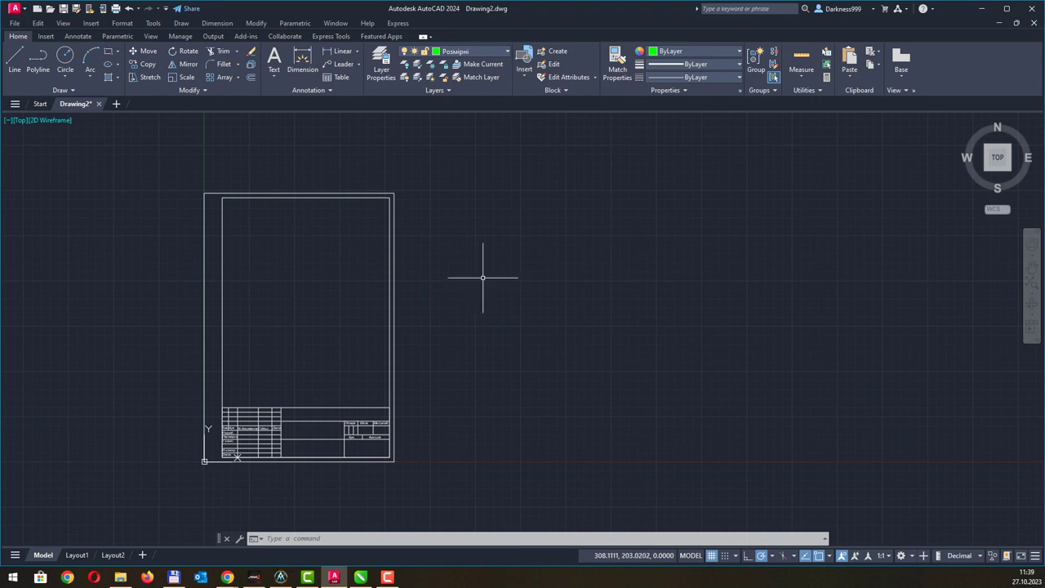
pyautogui.moveTo(481, 257); pyautogui.dragTo(481, 269, button='middle')
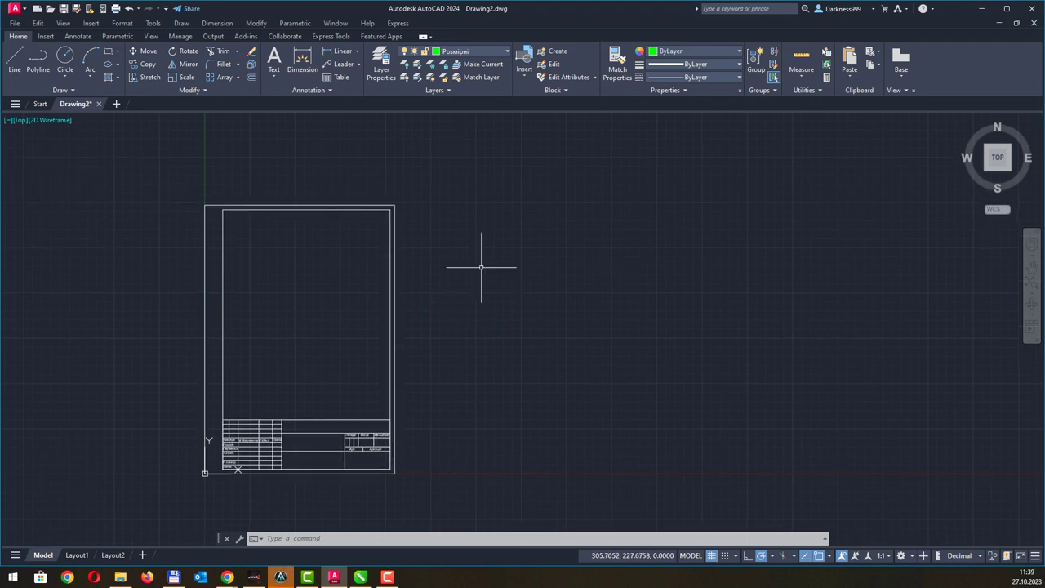
# - Expand and pin the Draw panel, then pan the frame left
pyautogui.click(66, 89)
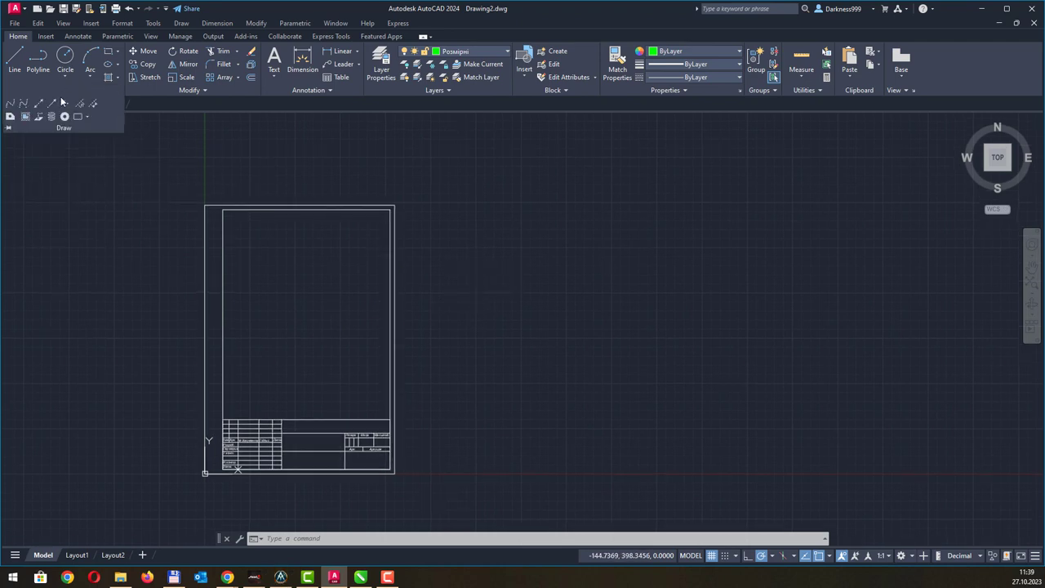
pyautogui.click(7, 129)
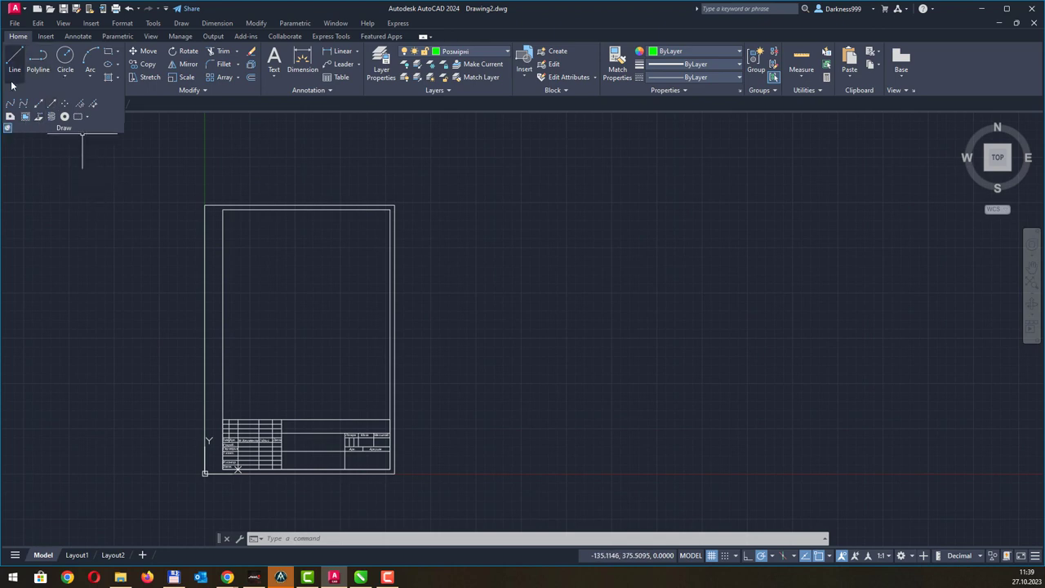
pyautogui.moveTo(475, 259)
pyautogui.mouseDown(button='middle')
pyautogui.moveTo(411, 270)
pyautogui.moveTo(407, 251)
pyautogui.mouseUp(button='middle')
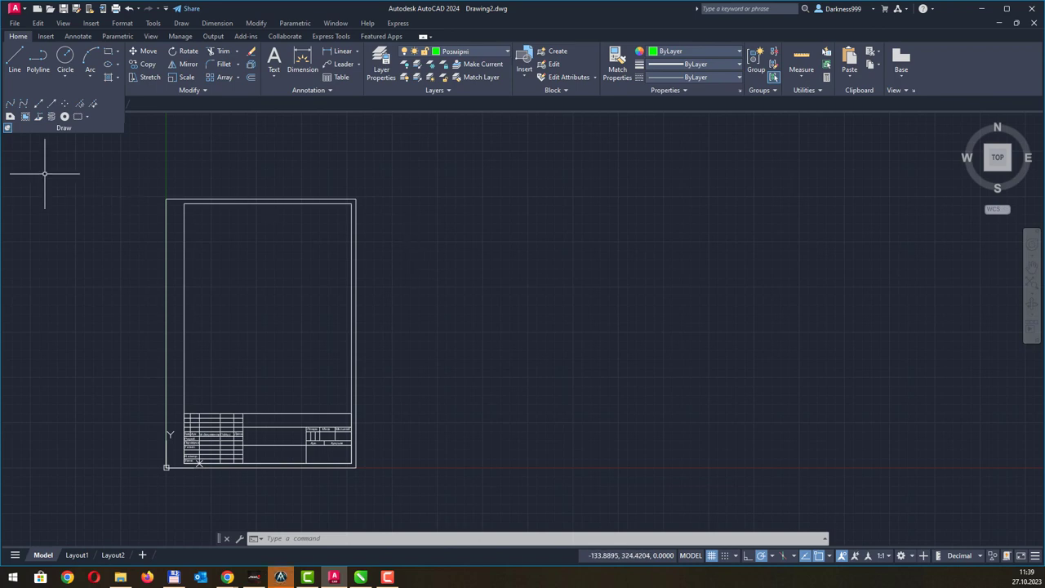
# - Draw a freeform zigzag of six line segments to the right of the frame
pyautogui.click(17, 70)
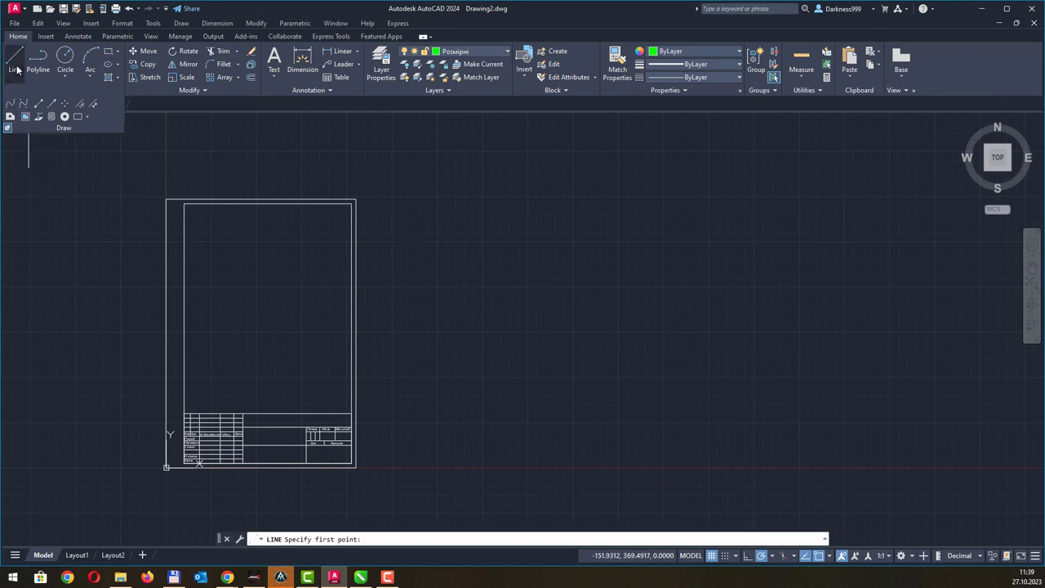
pyautogui.click(472, 318)
pyautogui.click(558, 217)
pyautogui.click(673, 335)
pyautogui.click(800, 227)
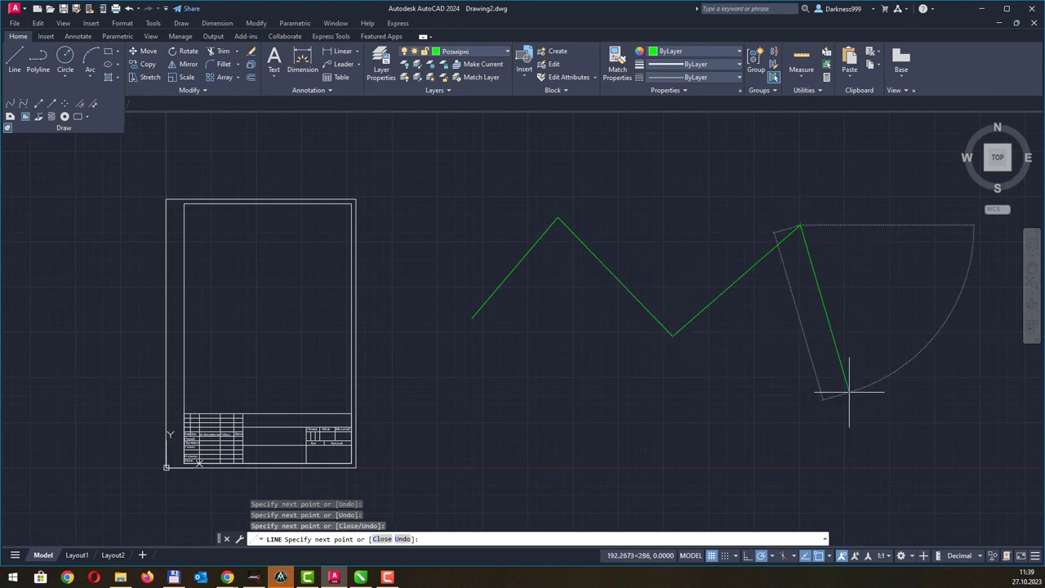
pyautogui.click(849, 393)
pyautogui.click(719, 422)
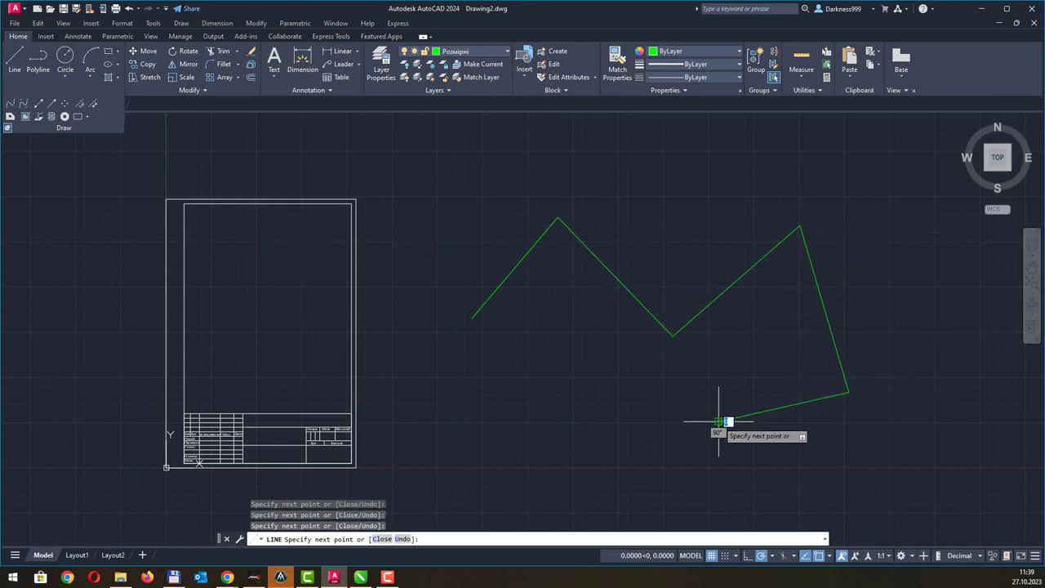
pyautogui.click(567, 334)
pyautogui.press('Escape')
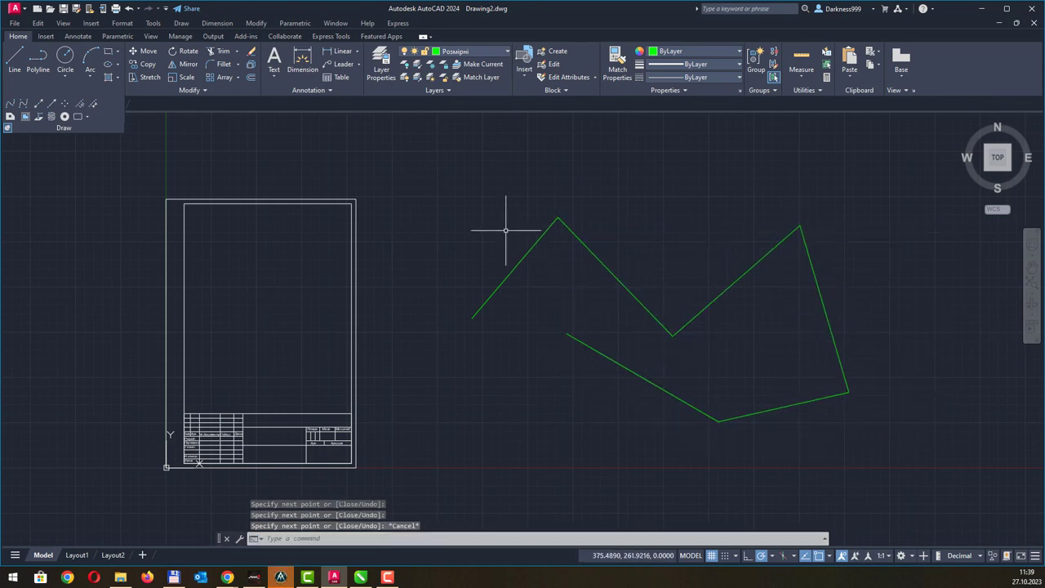
pyautogui.click(508, 47)
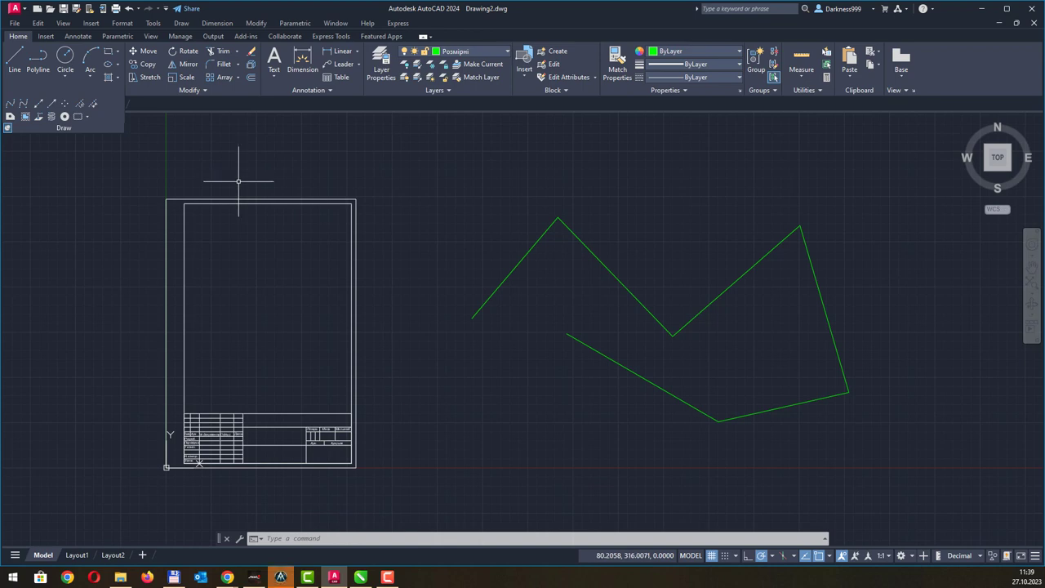
pyautogui.click(16, 65)
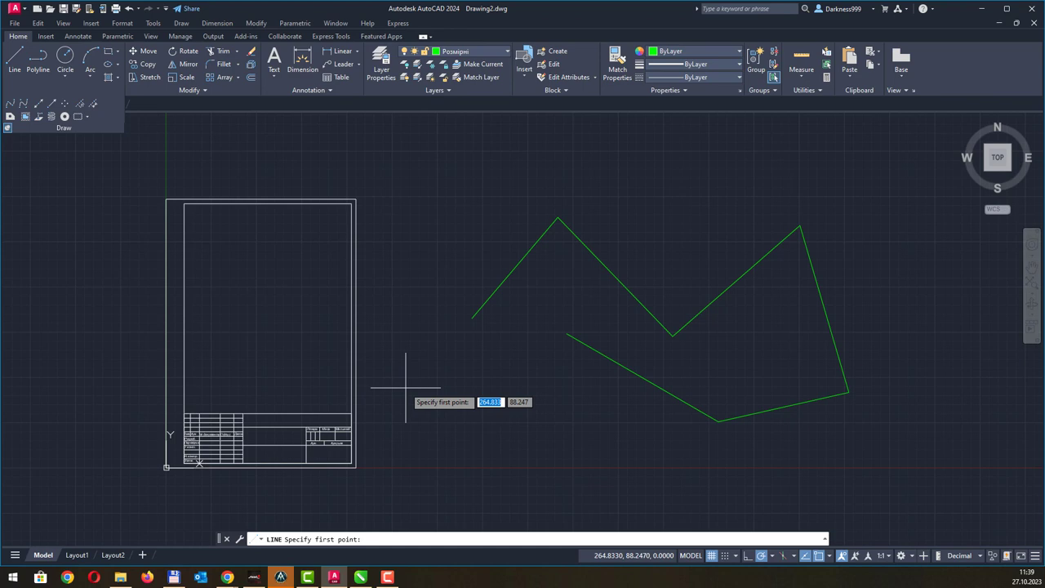
pyautogui.write('0')
pyautogui.press('Tab')
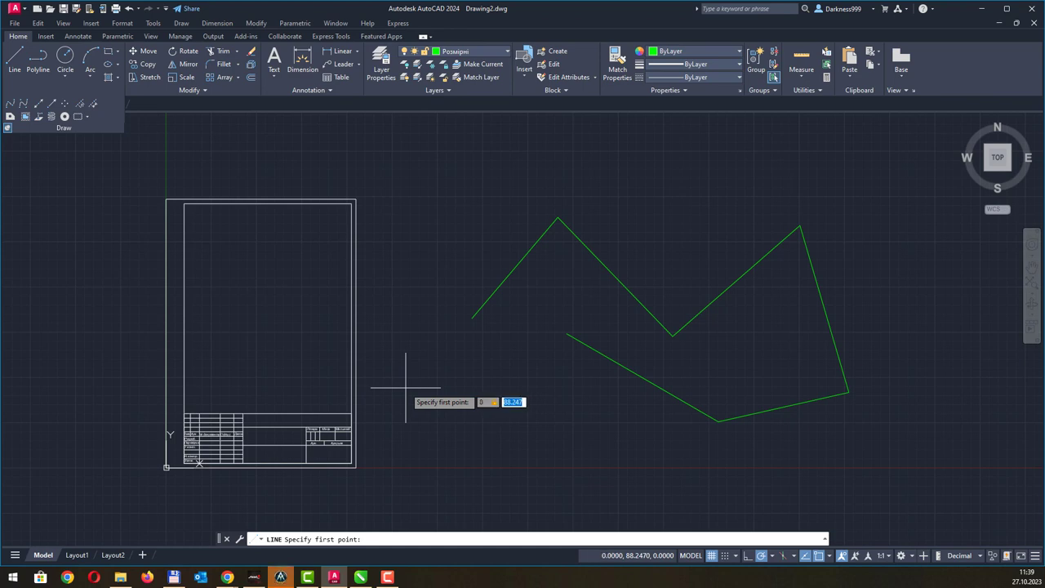
pyautogui.write('0')
pyautogui.press('Return')
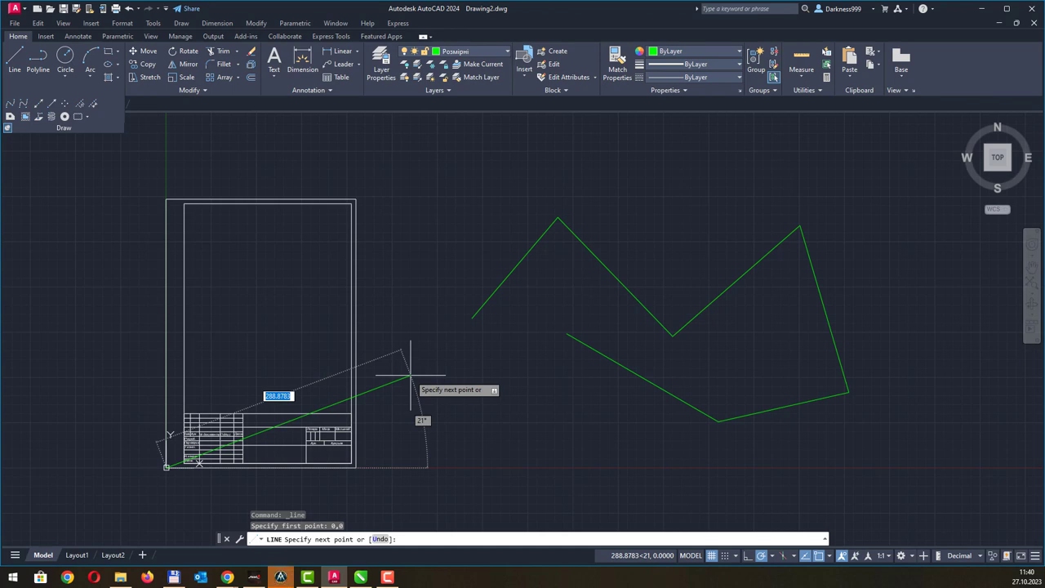
pyautogui.write('300')
pyautogui.press('Tab')
pyautogui.write('30')
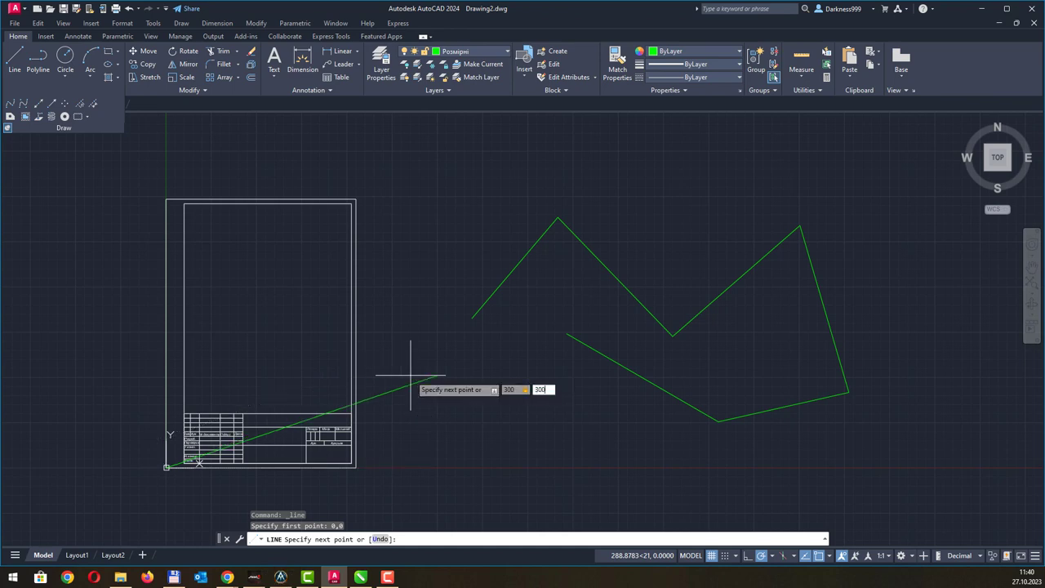
pyautogui.press('Return')
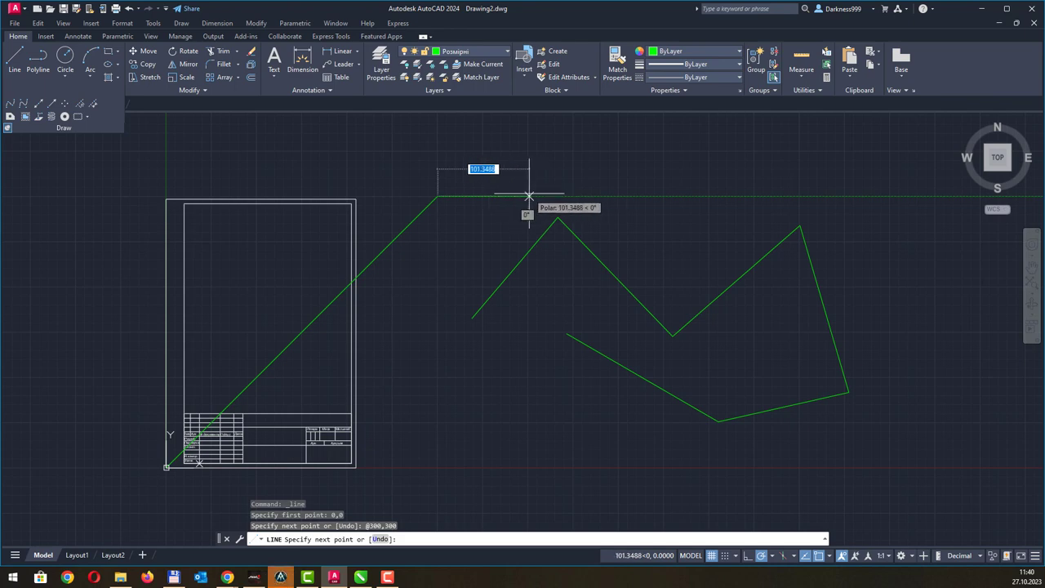
pyautogui.write('100')
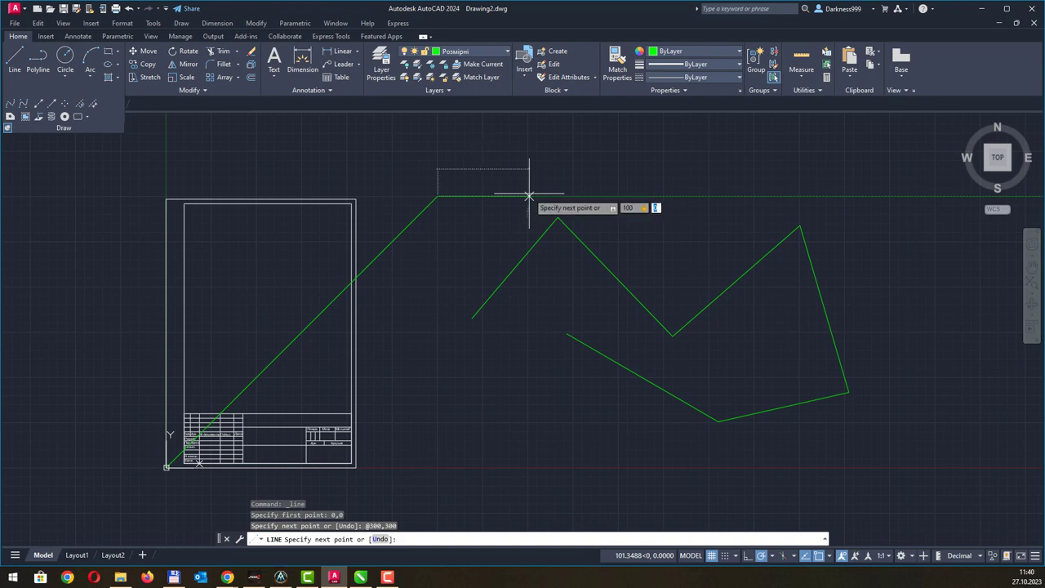
pyautogui.write('0')
pyautogui.press('Return')
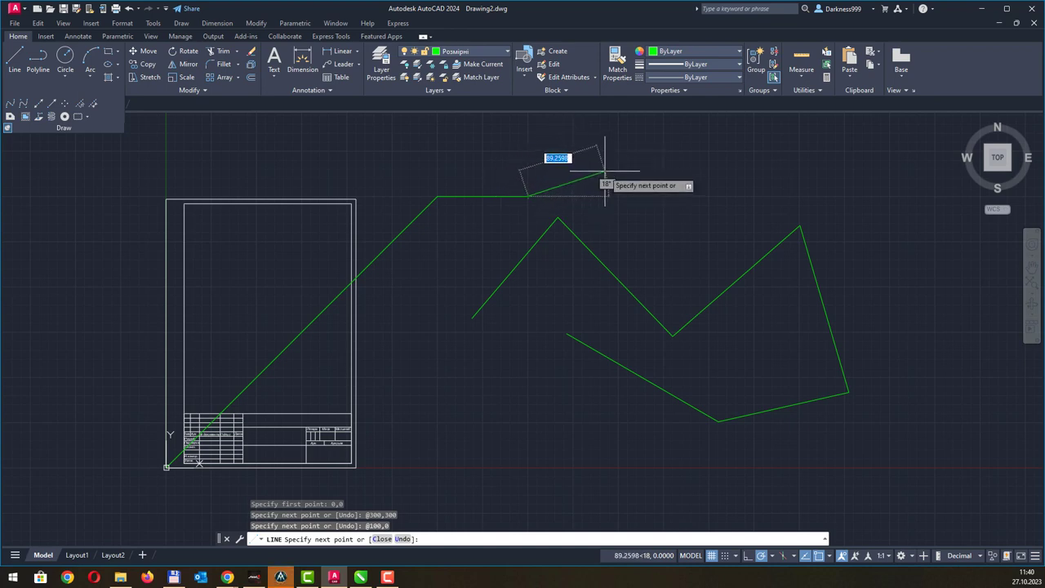
pyautogui.write('50')
pyautogui.press('Tab')
pyautogui.write('50')
pyautogui.press('Return')
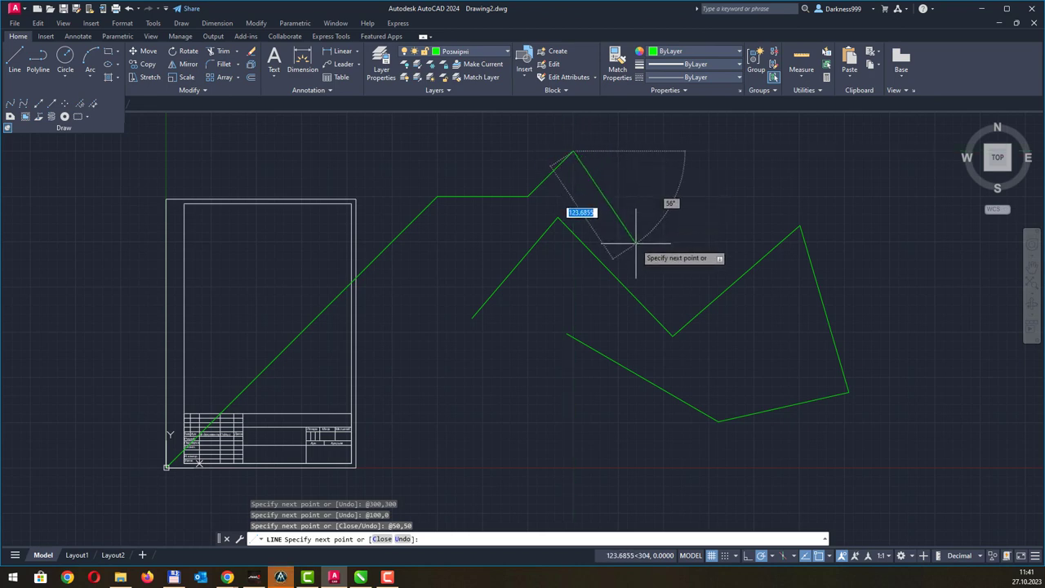
pyautogui.click(529, 414)
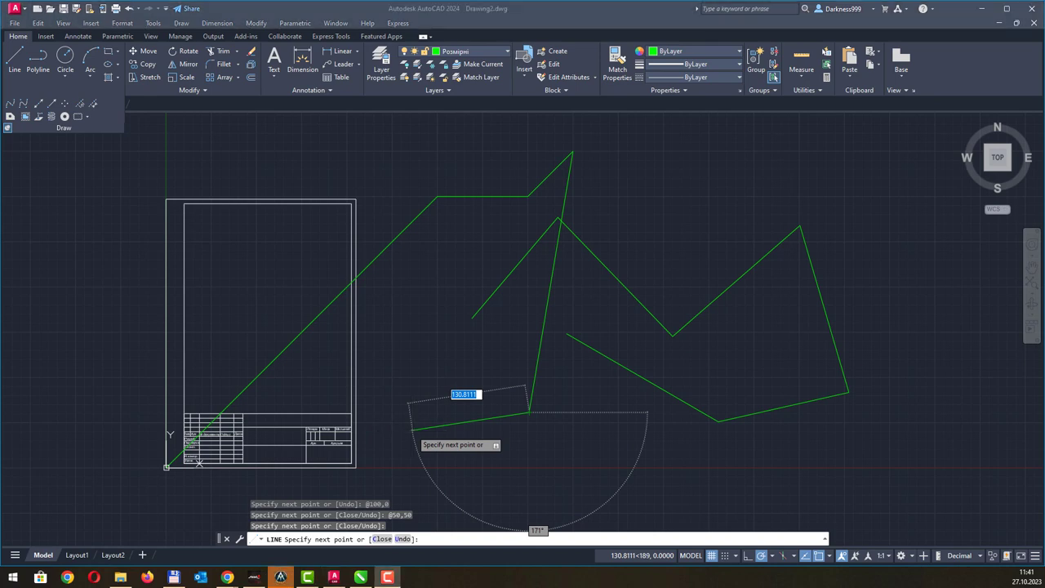
pyautogui.hotkey('alt', 'Tab')
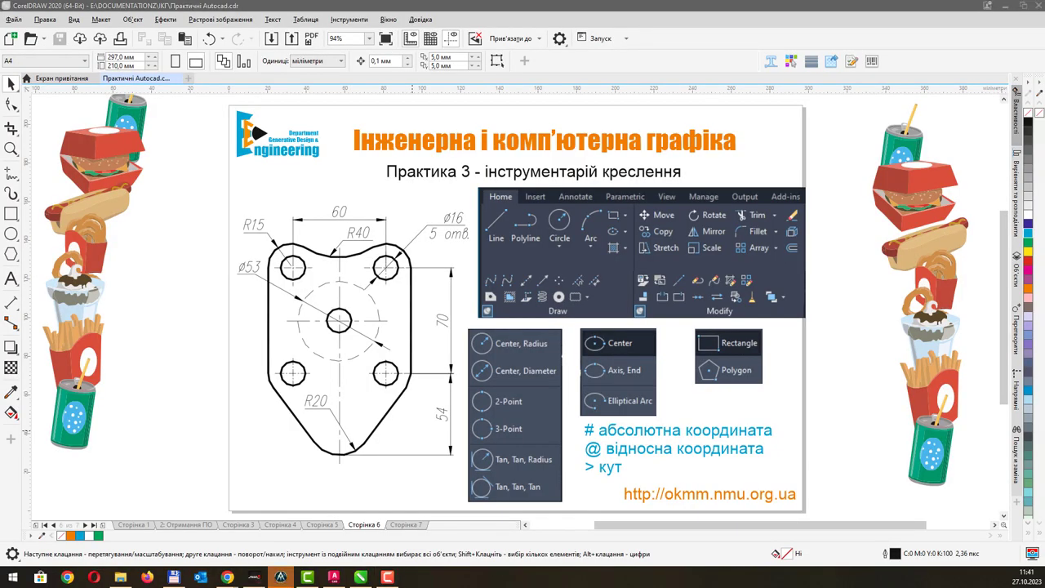
pyautogui.hotkey('alt', 'Tab')
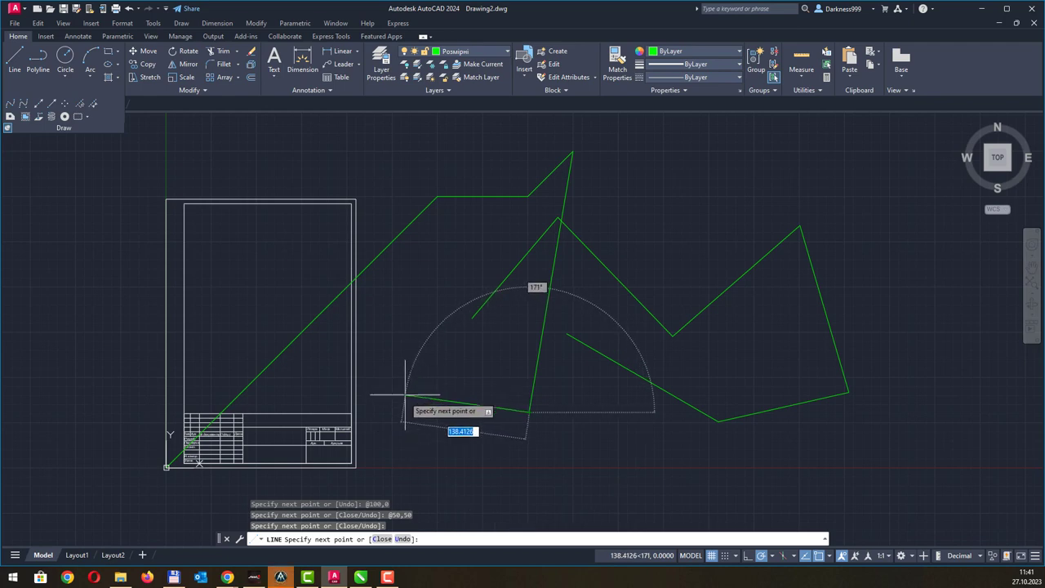
# - Add a 50,50 segment with ortho toggled, then place another vertex lower left
pyautogui.press('F8')
pyautogui.write('50')
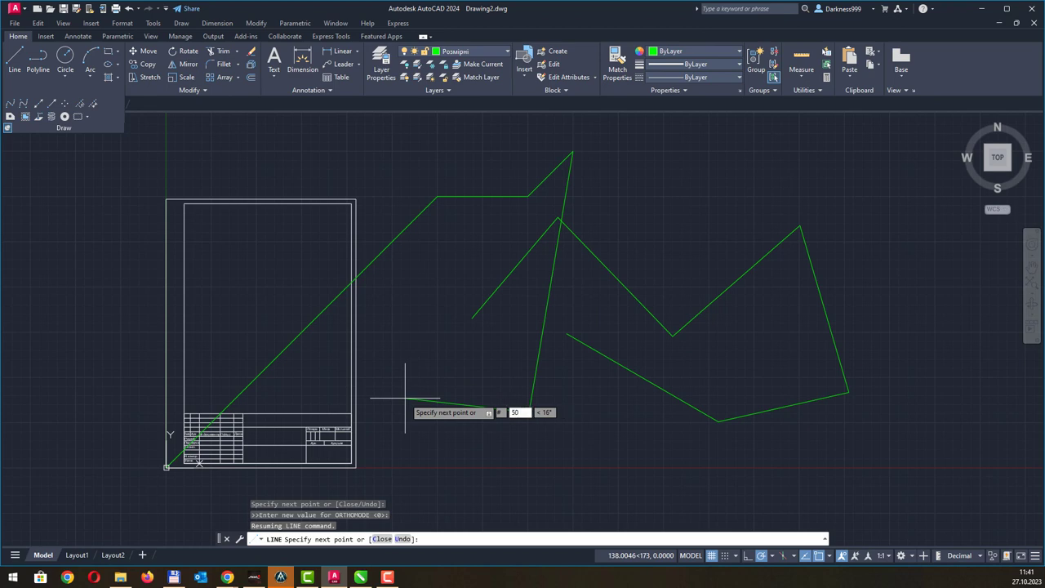
pyautogui.press('Tab')
pyautogui.write('50')
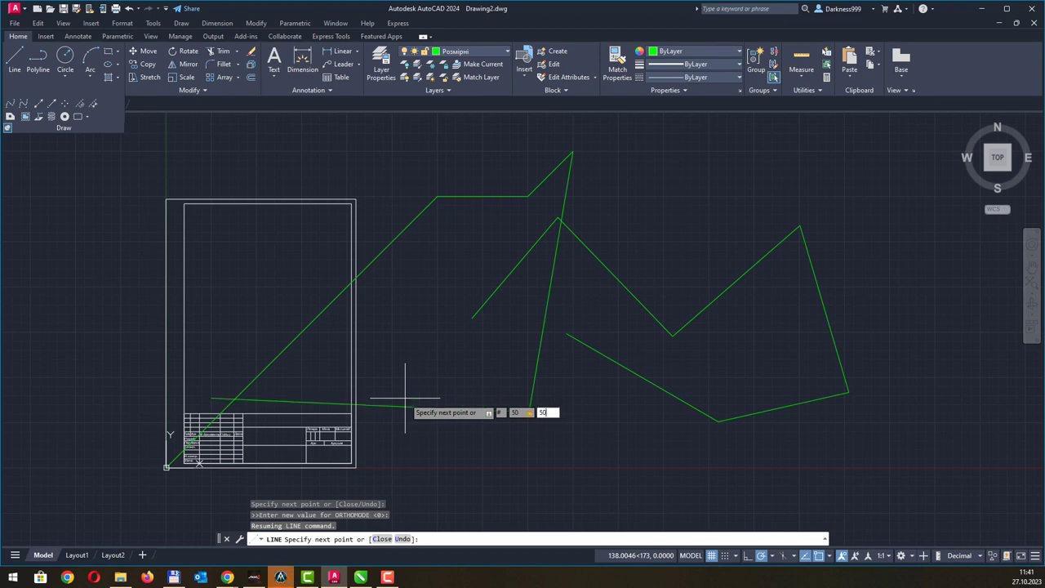
pyautogui.press('Return')
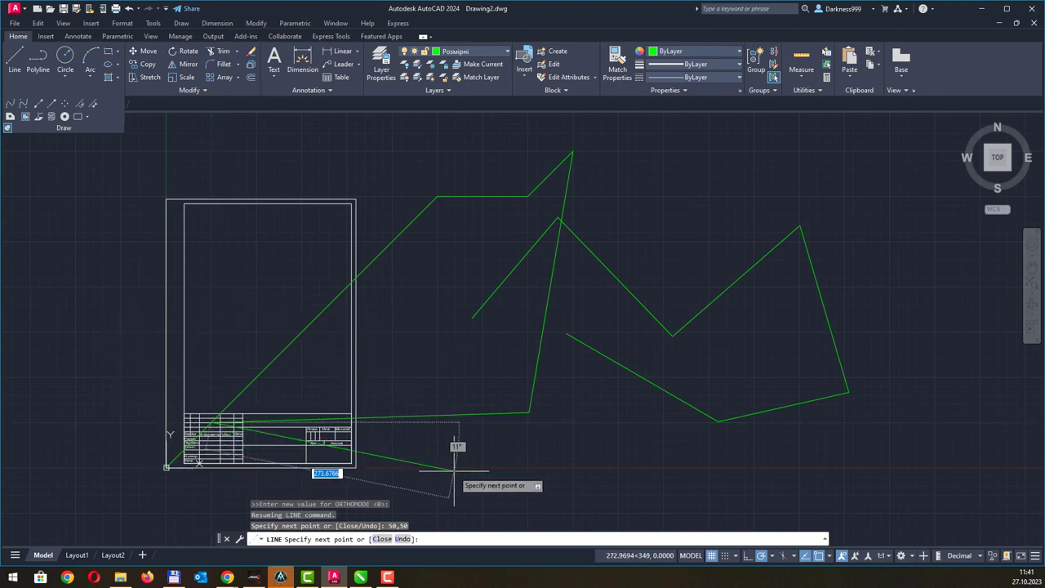
pyautogui.click(408, 480)
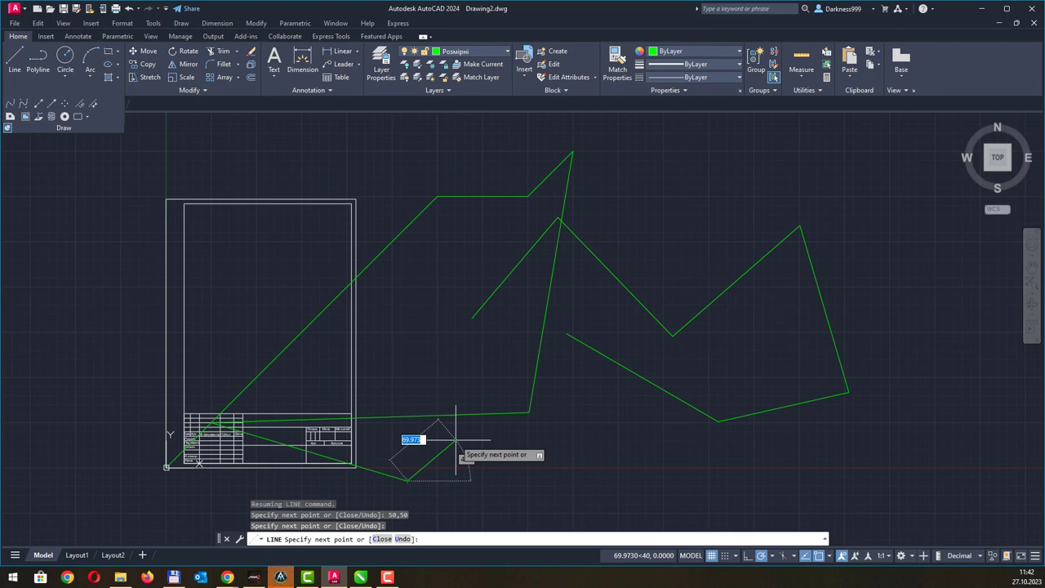
# - Close the line chain back to the origin 0,0 and end the LINE command
pyautogui.write('0,')
pyautogui.write('0')
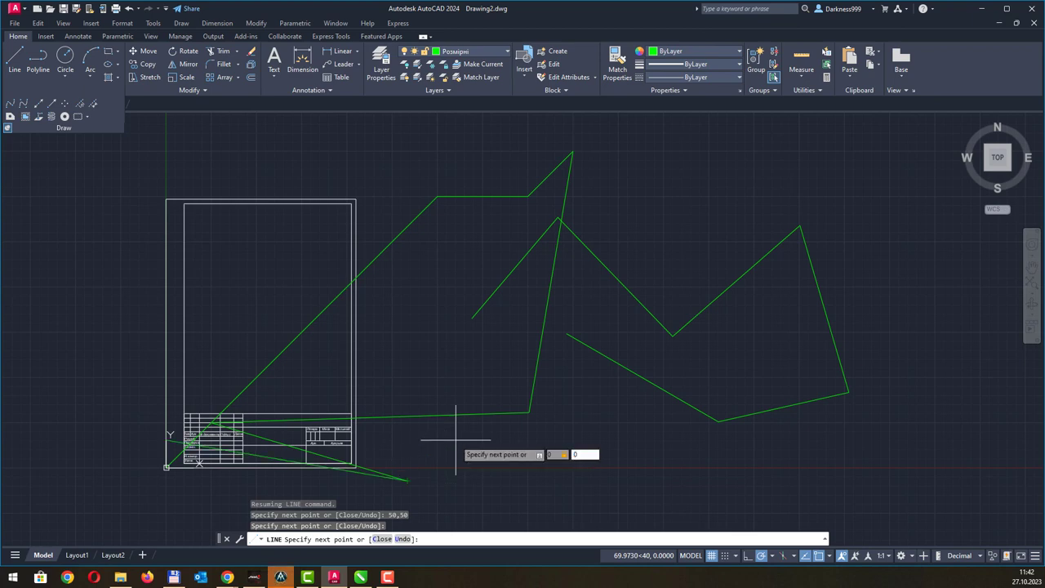
pyautogui.press('Return')
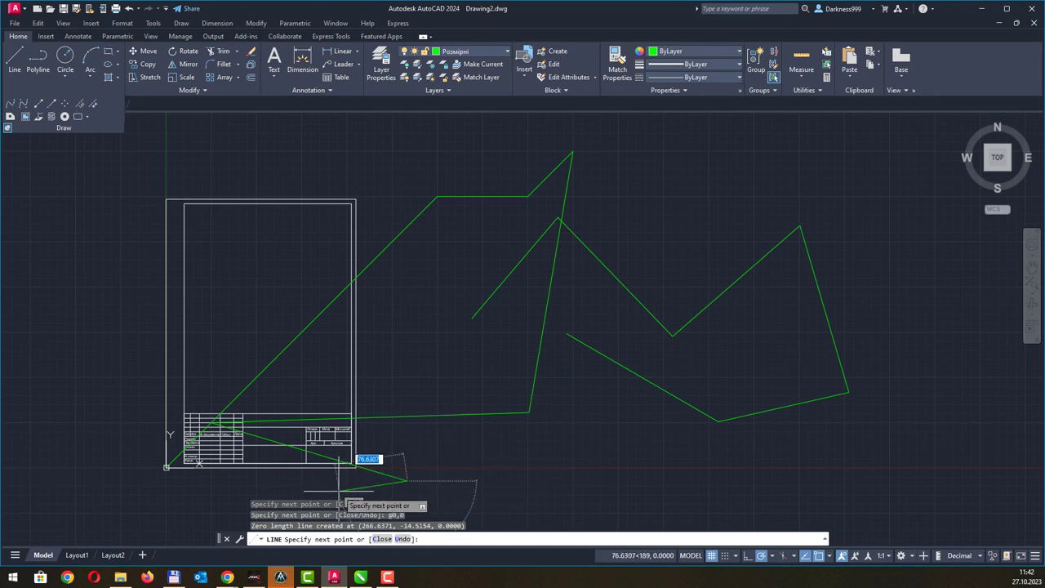
pyautogui.press('F8')
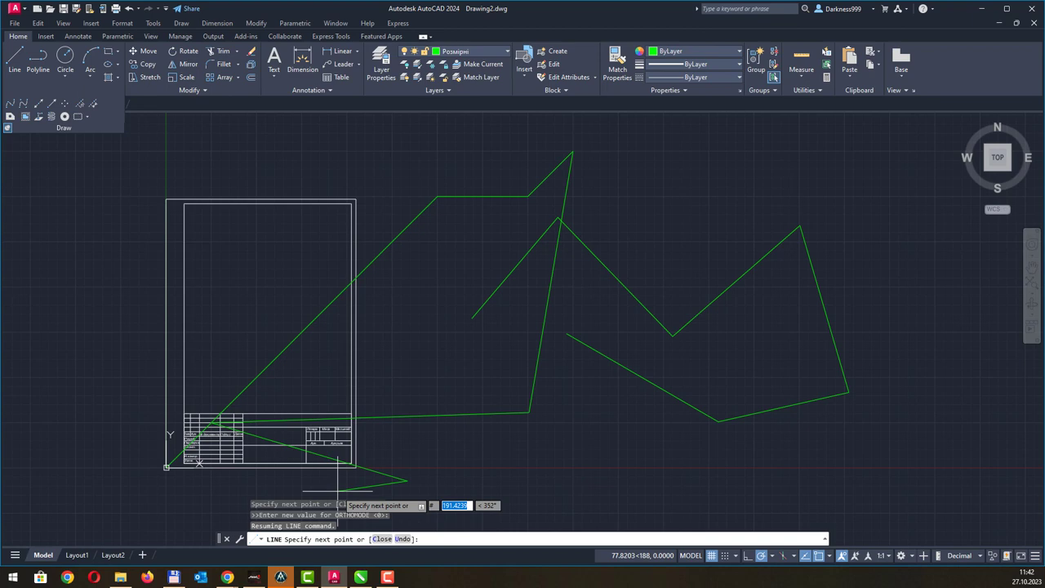
pyautogui.press('Tab')
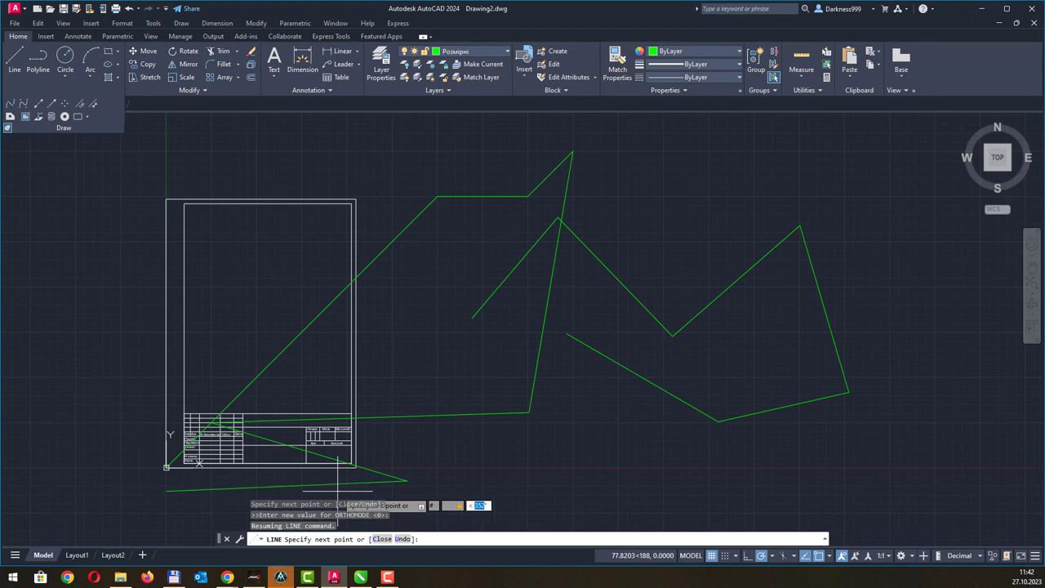
pyautogui.write('0')
pyautogui.press('Return')
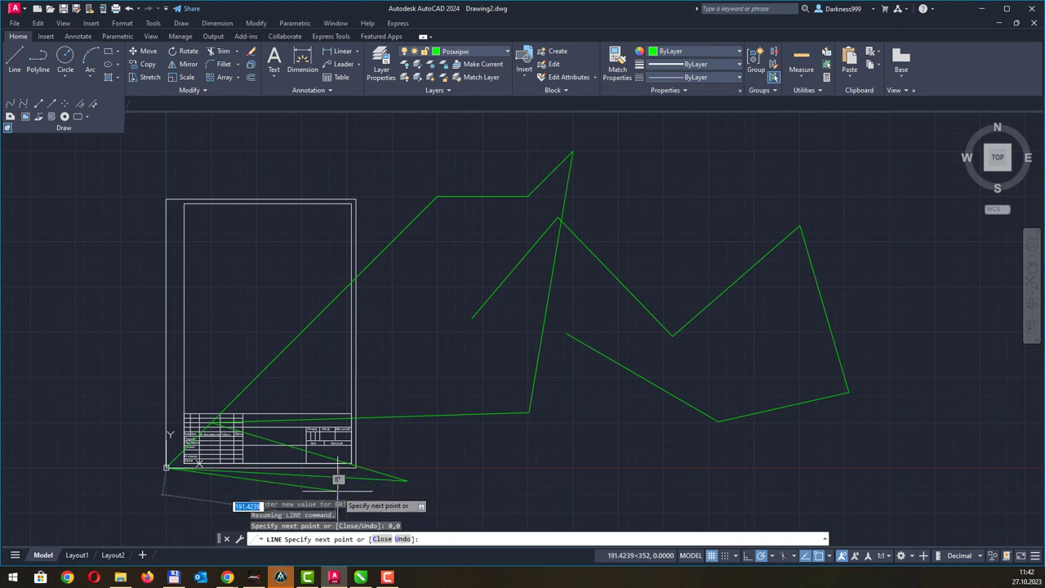
pyautogui.press('Escape')
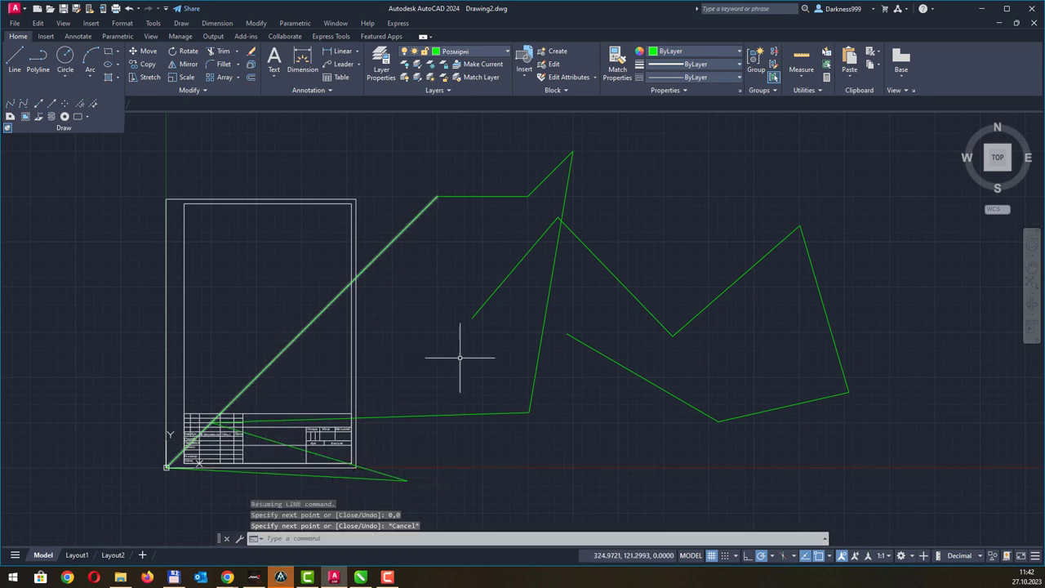
pyautogui.moveTo(541, 313); pyautogui.dragTo(444, 285, button='middle')
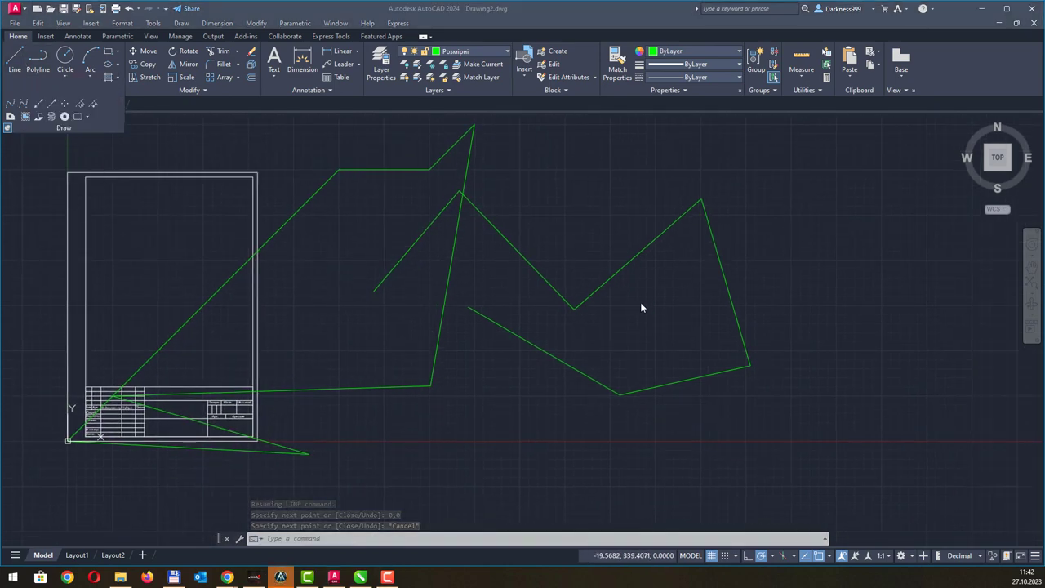
pyautogui.hotkey('alt', 'Tab')
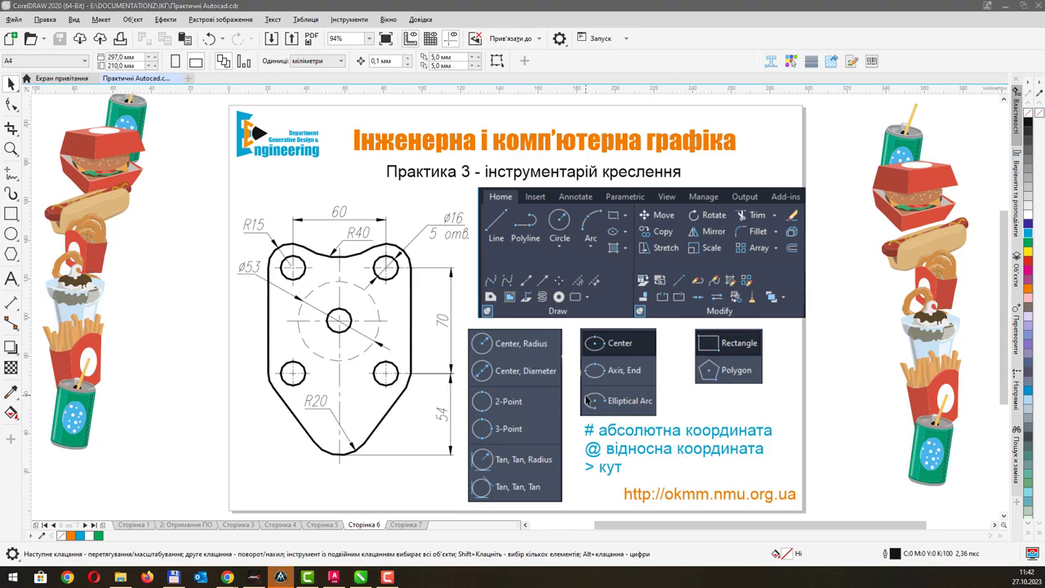
pyautogui.hotkey('alt', 'Tab')
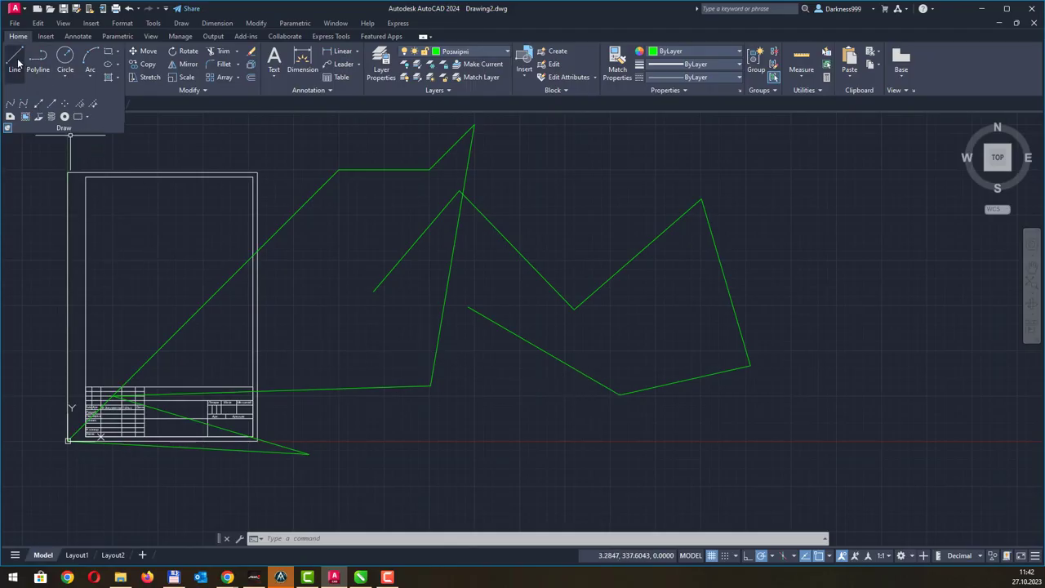
# - Draw two 100-unit lines at 45° forming an inverted V below the zigzag
pyautogui.click(15, 59)
pyautogui.click(445, 471)
pyautogui.write('100')
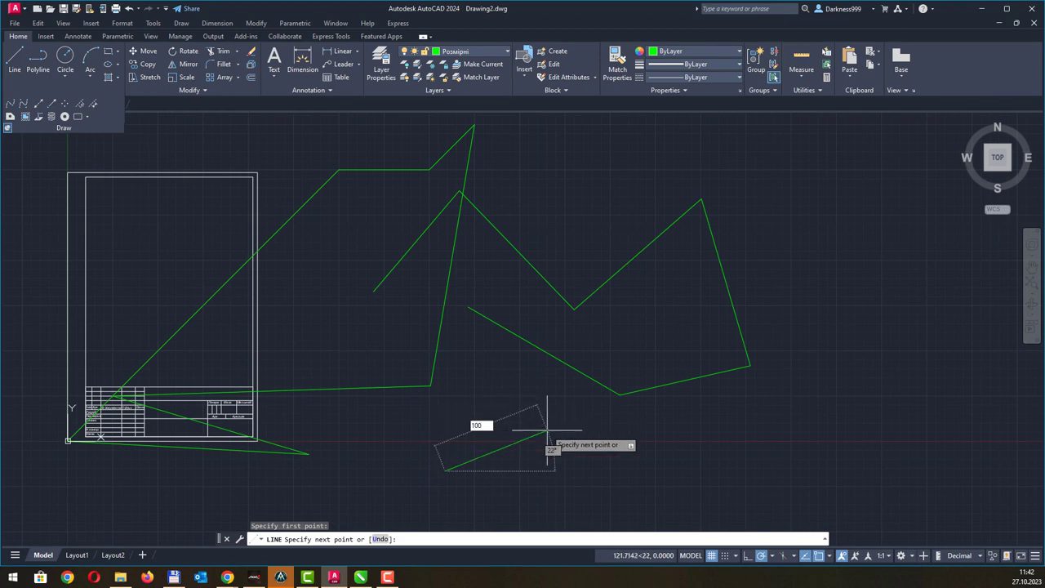
pyautogui.press('Tab')
pyautogui.write('45')
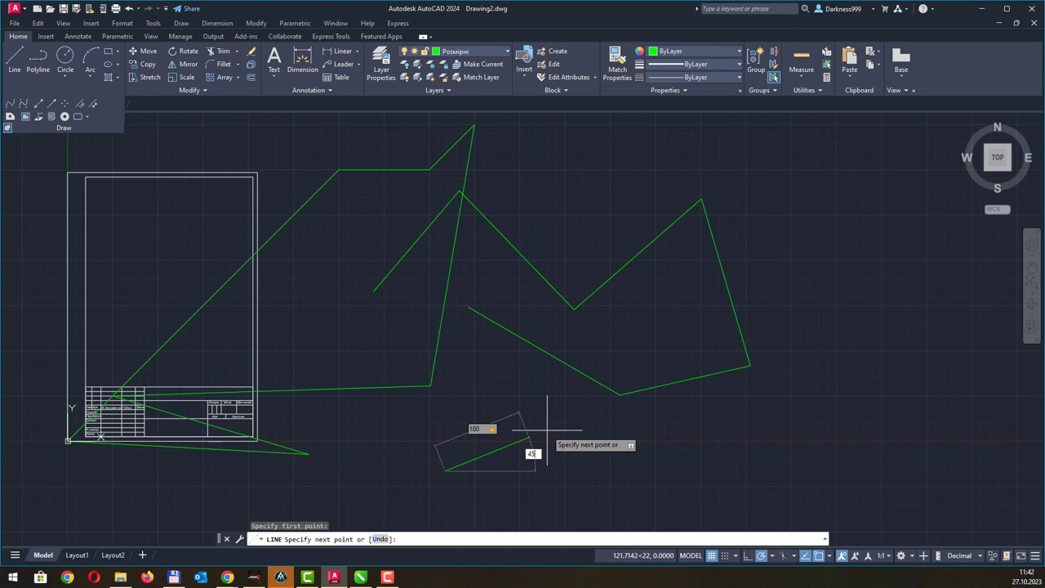
pyautogui.press('Return')
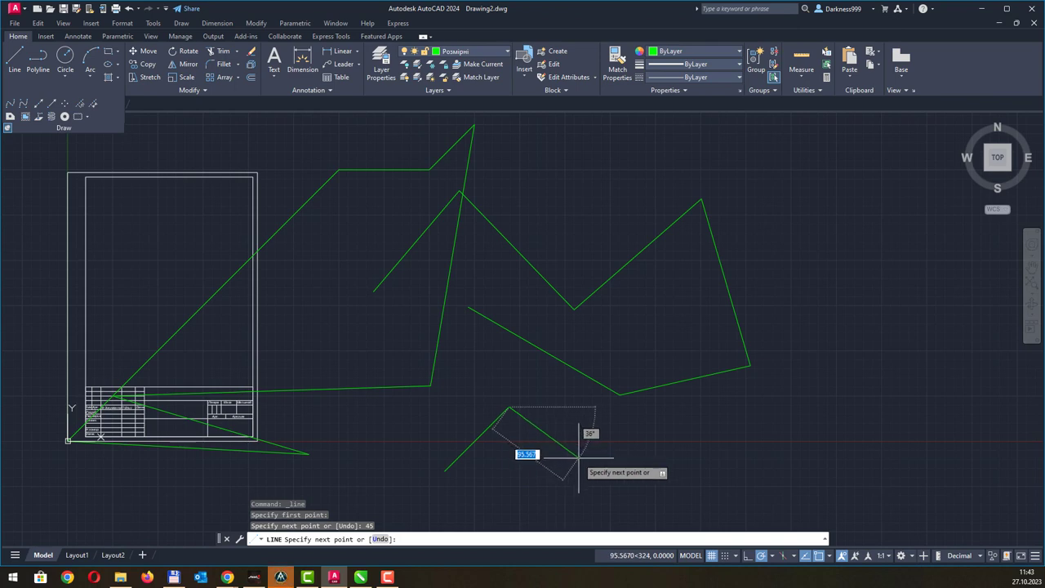
pyautogui.press('Tab')
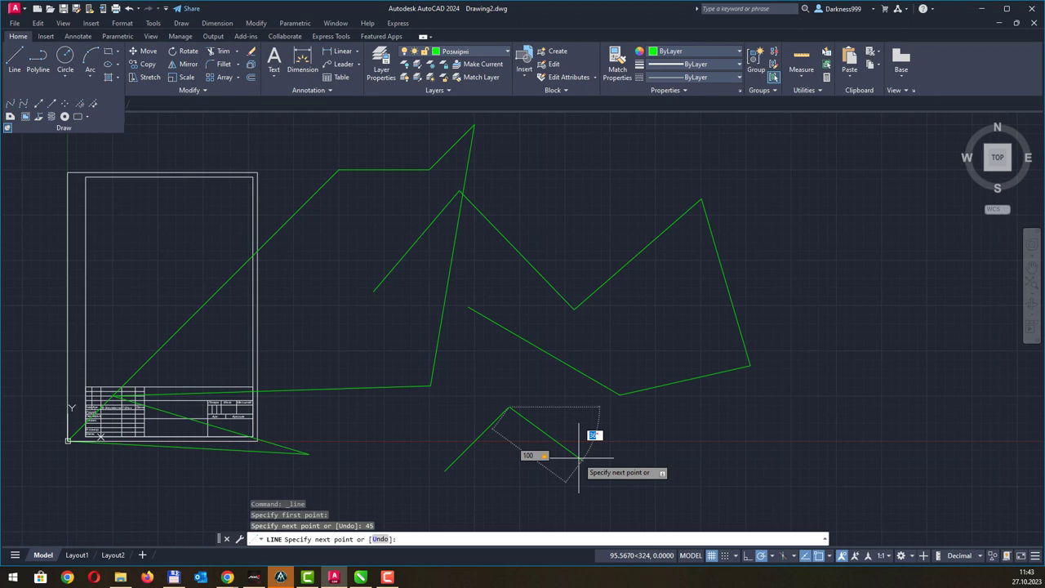
pyautogui.write('45')
pyautogui.press('Return')
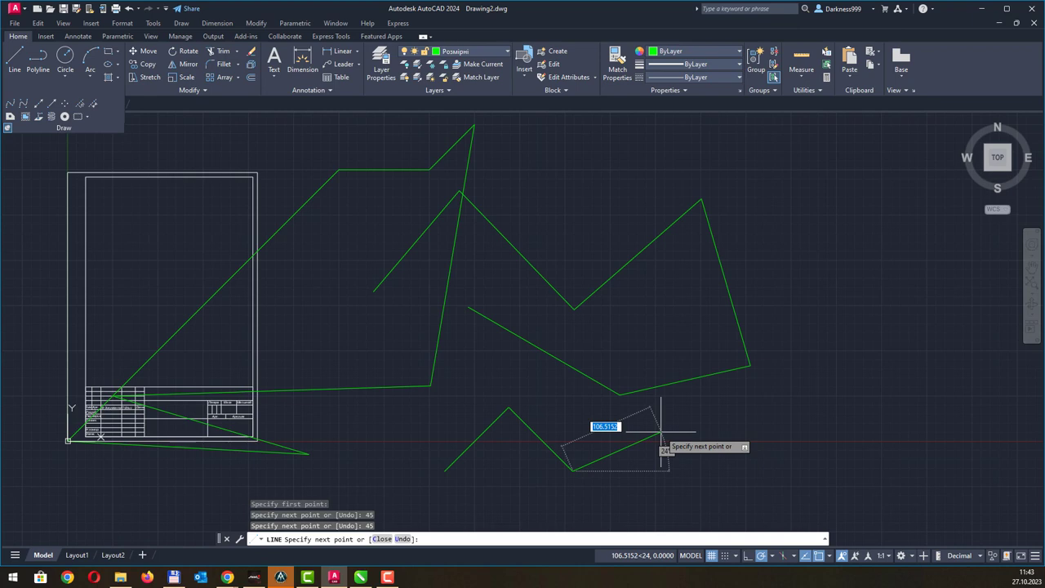
pyautogui.press('Escape')
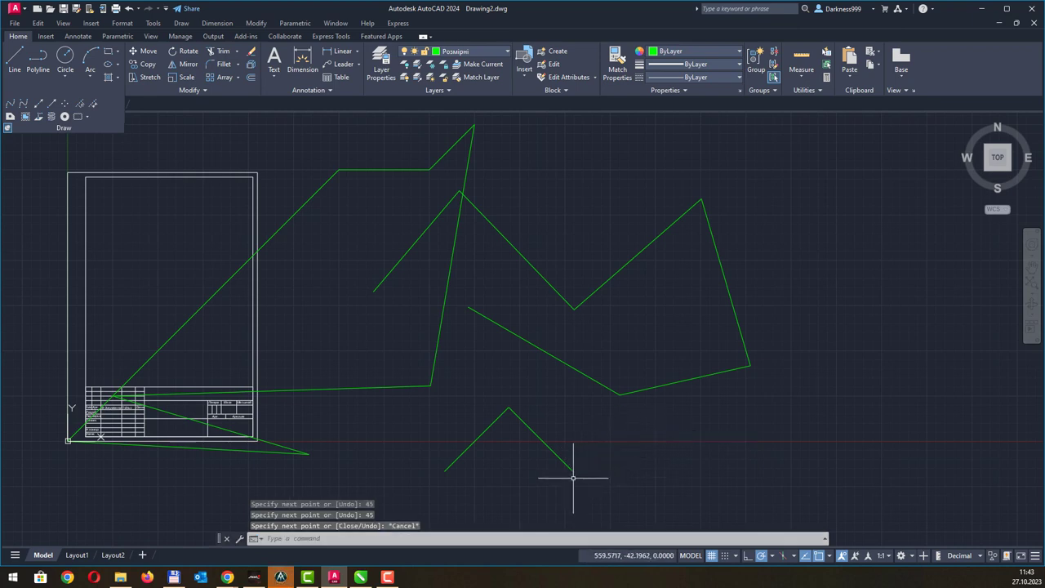
# - Start another line at the V's right end, then cancel it
pyautogui.click(15, 59)
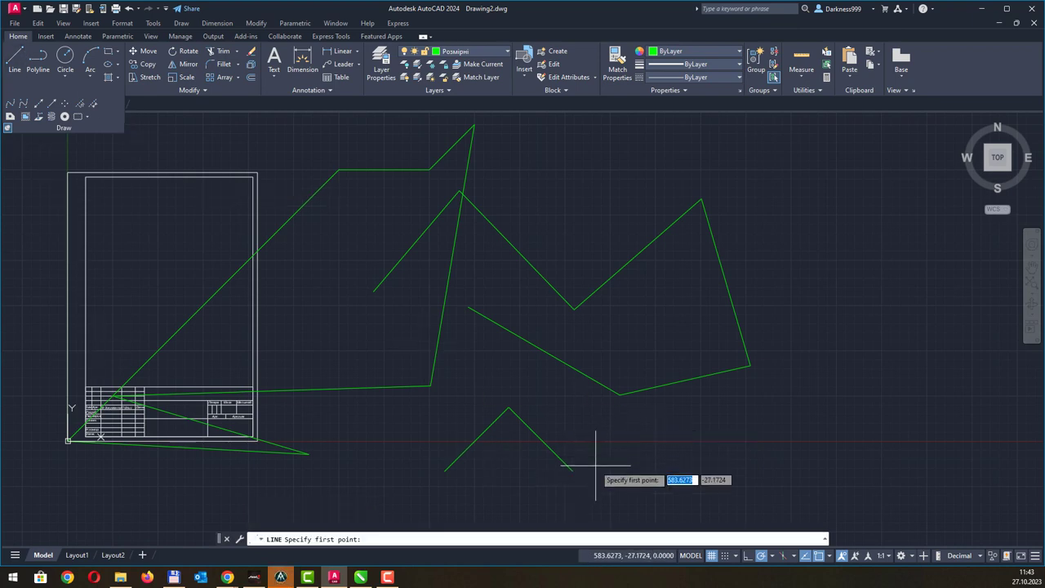
pyautogui.click(573, 471)
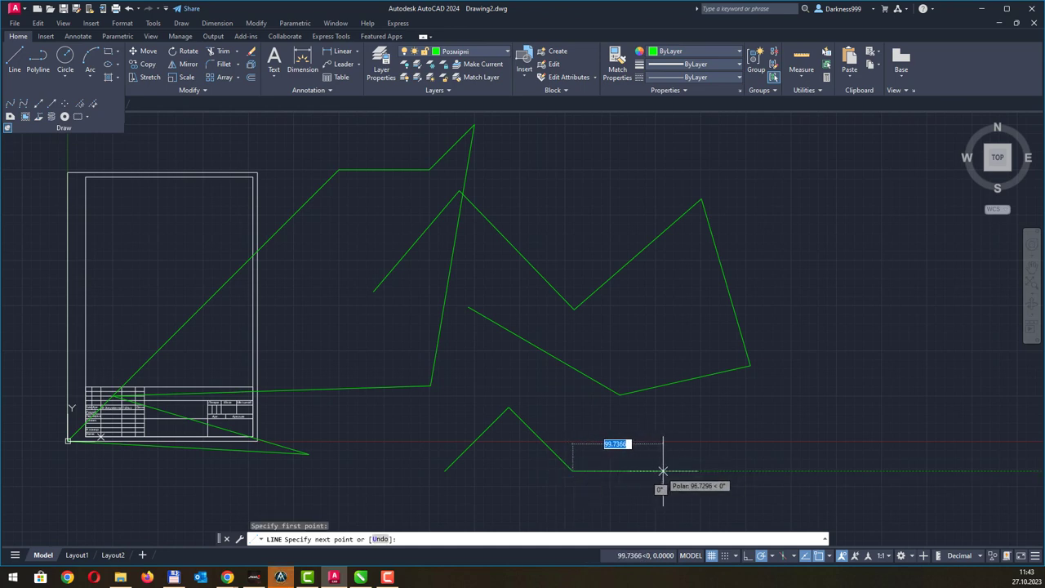
pyautogui.press('Escape')
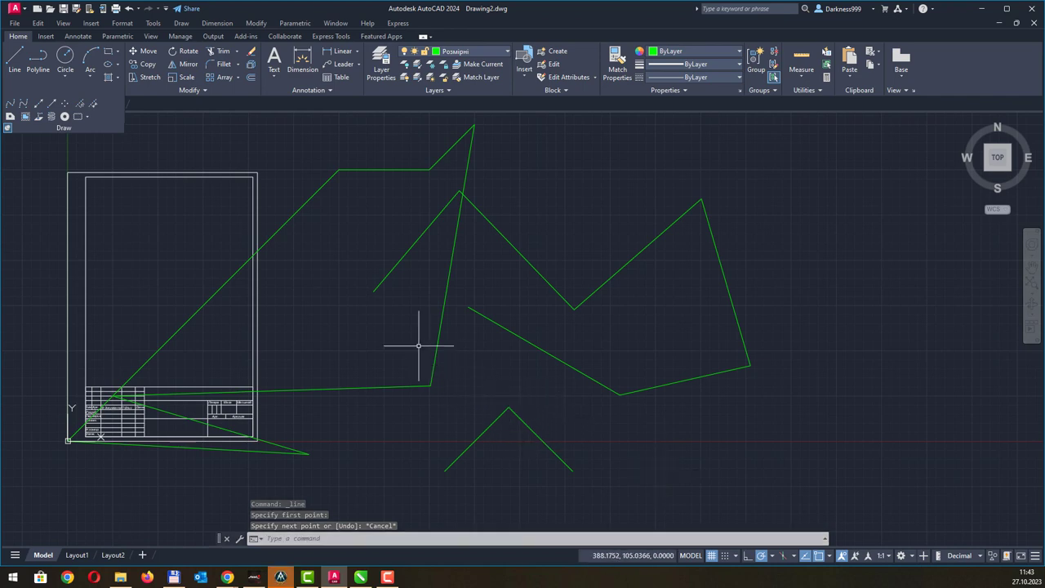
# - Erase the zigzag and inverted-V lines with a crossing window, then the leftover diagonal
pyautogui.click(781, 467)
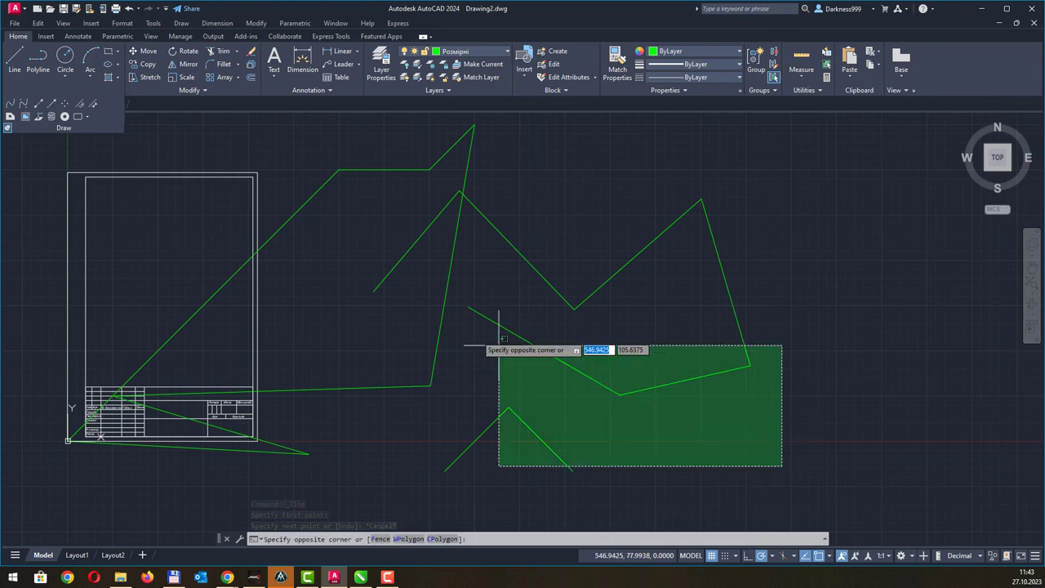
pyautogui.click(414, 251)
pyautogui.press('Delete')
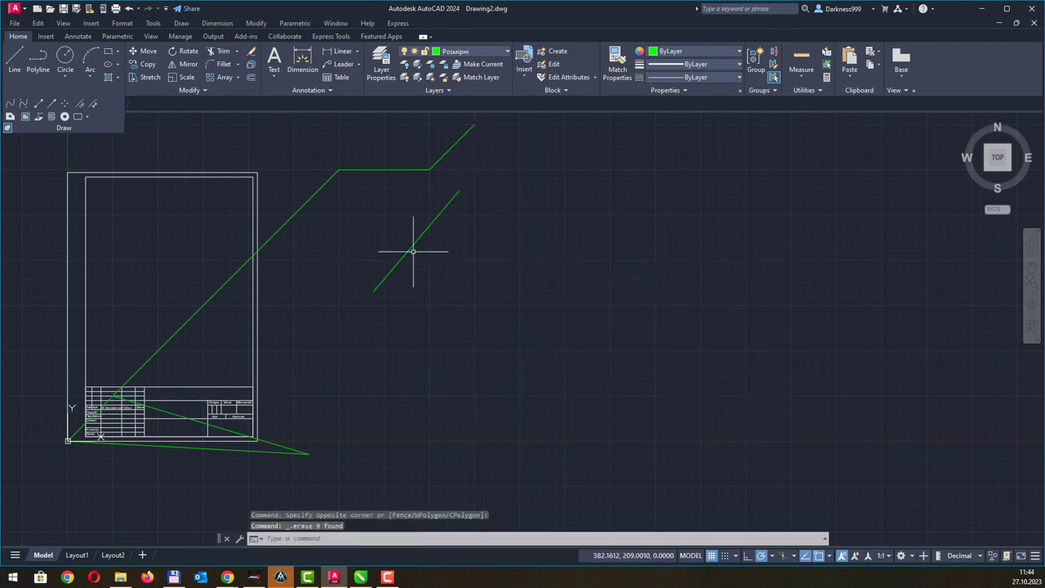
pyautogui.click(525, 305)
pyautogui.click(359, 229)
pyautogui.press('Delete')
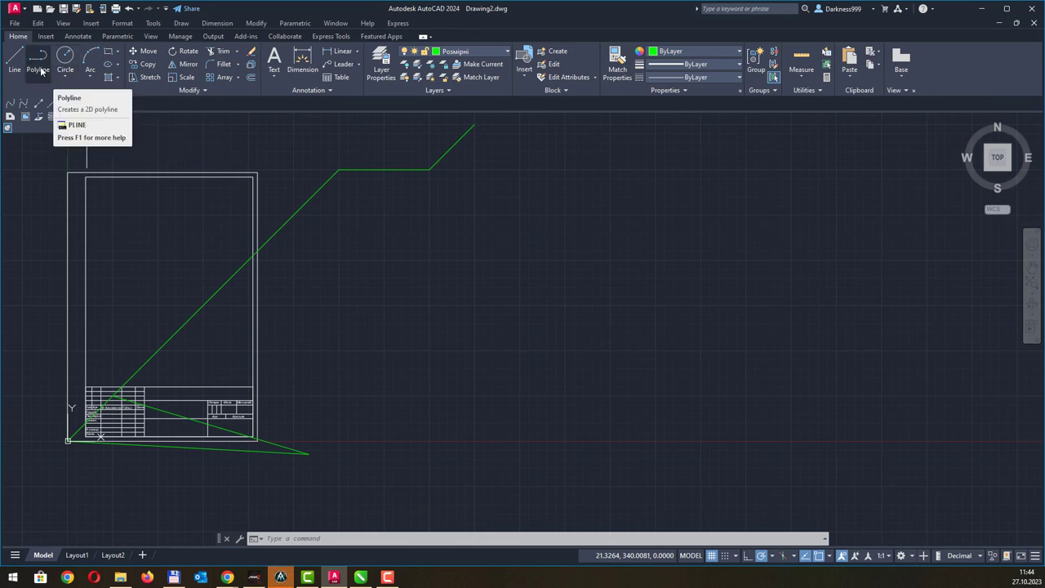
pyautogui.moveTo(38, 62)
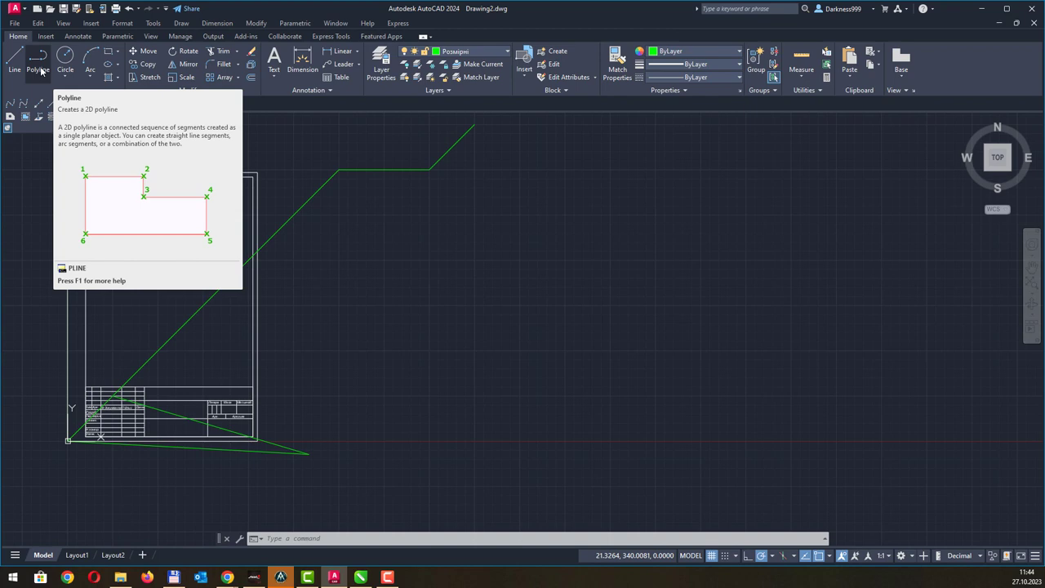
# - Draw a thin polyline zigzag through six points ending at the lower right
pyautogui.click(39, 62)
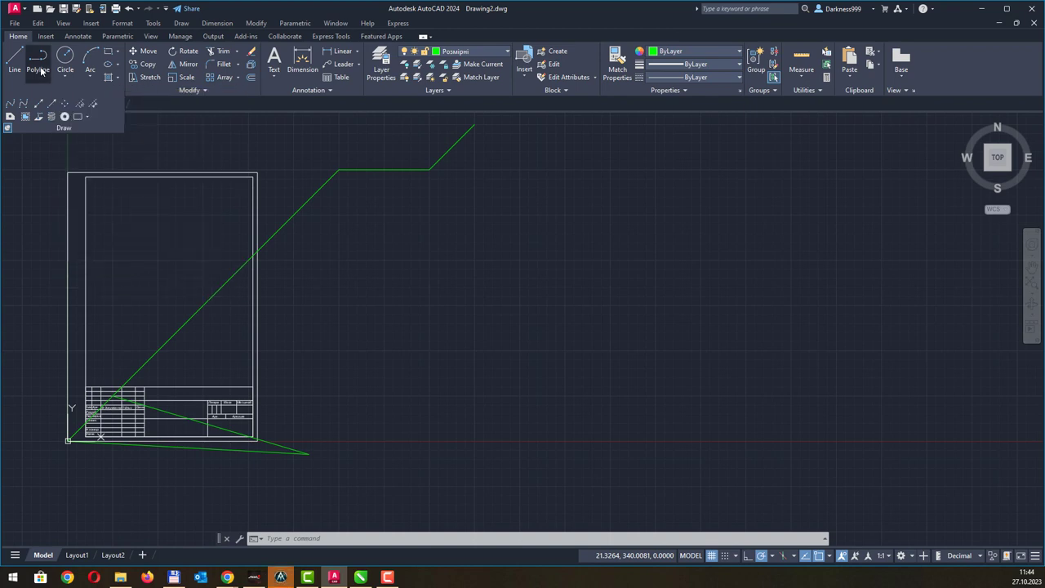
pyautogui.click(368, 355)
pyautogui.click(399, 285)
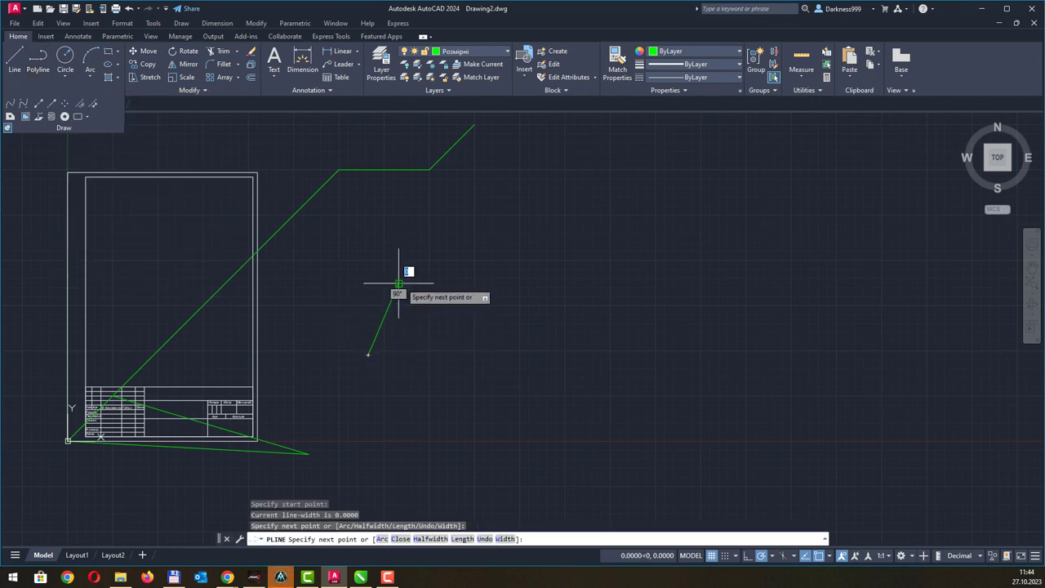
pyautogui.click(498, 309)
pyautogui.click(534, 230)
pyautogui.click(670, 259)
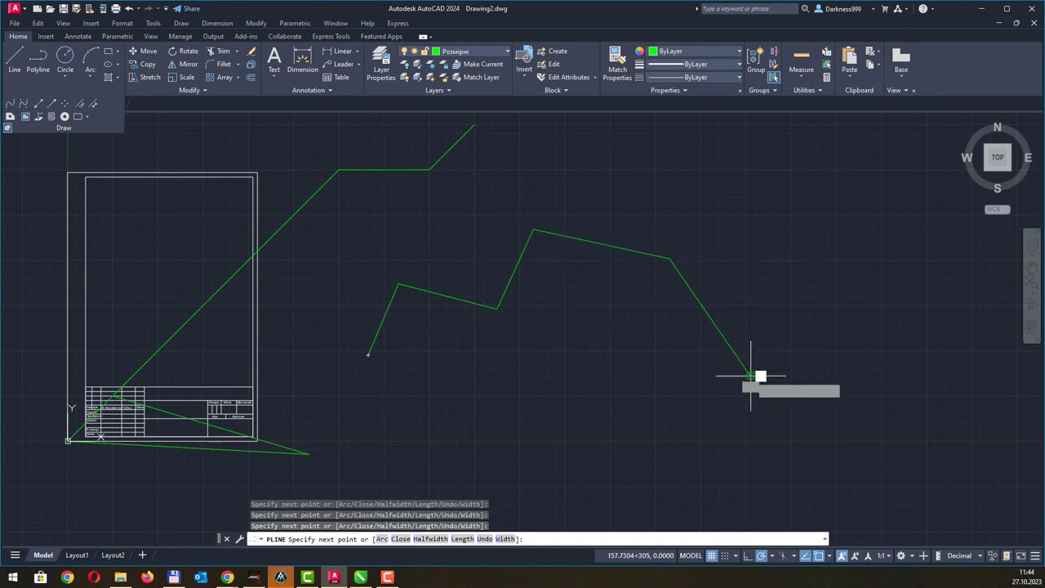
pyautogui.click(751, 375)
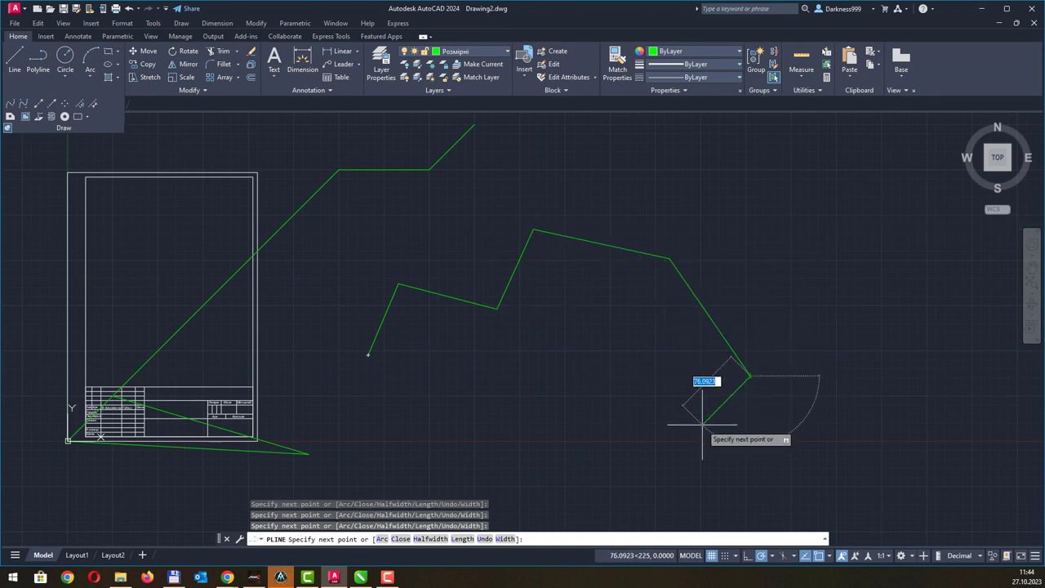
# - Add a tapered wedge segment widening from 0 to 20
pyautogui.write('w')
pyautogui.press('Return')
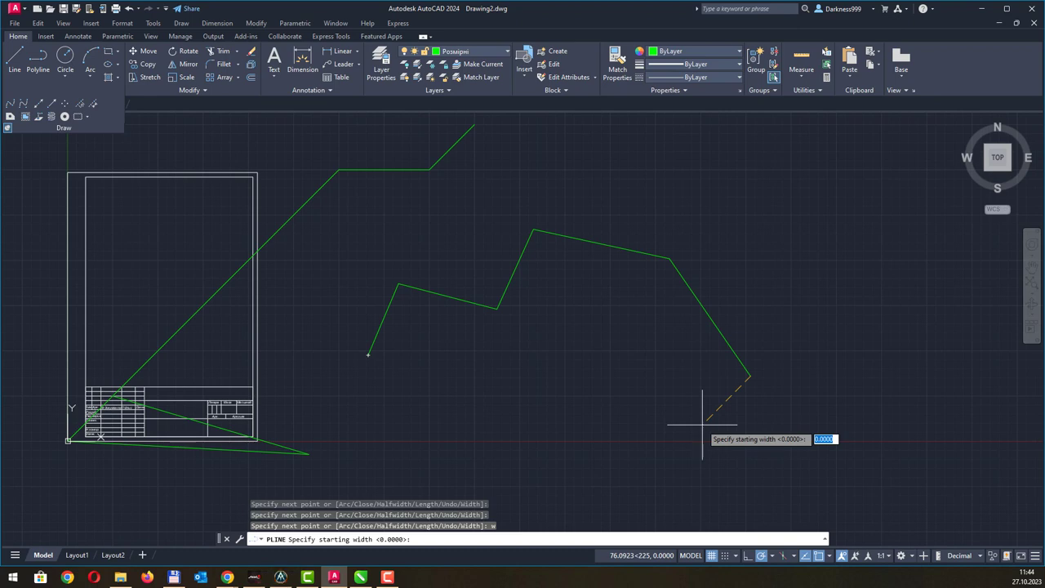
pyautogui.press('Return')
pyautogui.write('2')
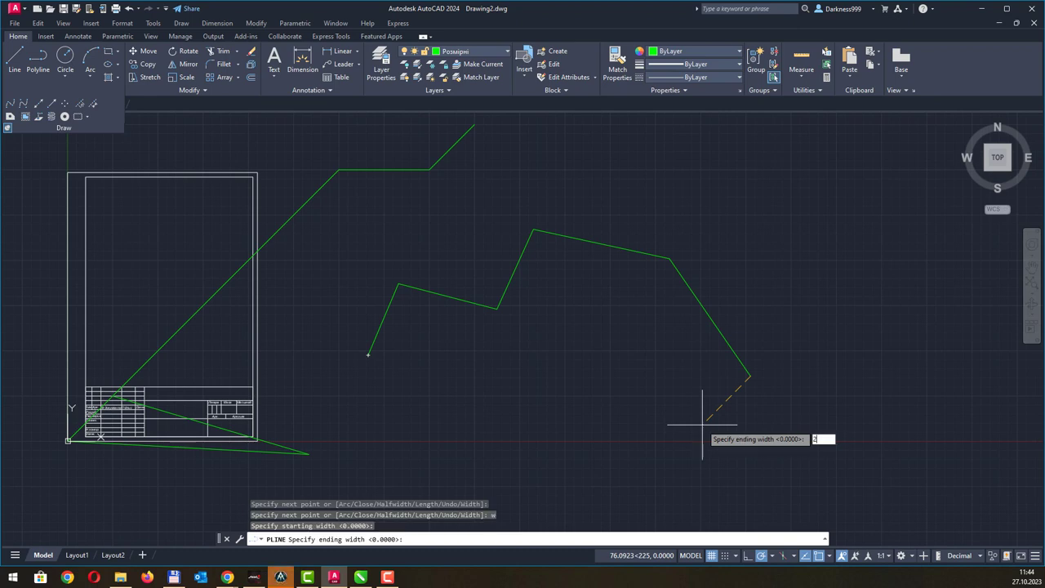
pyautogui.write('0')
pyautogui.press('Return')
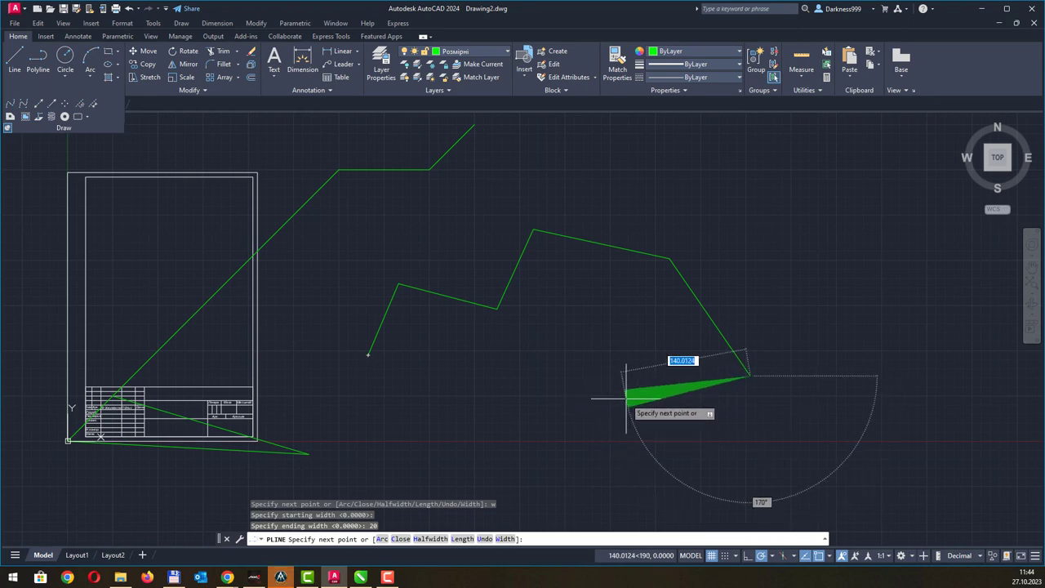
pyautogui.click(626, 399)
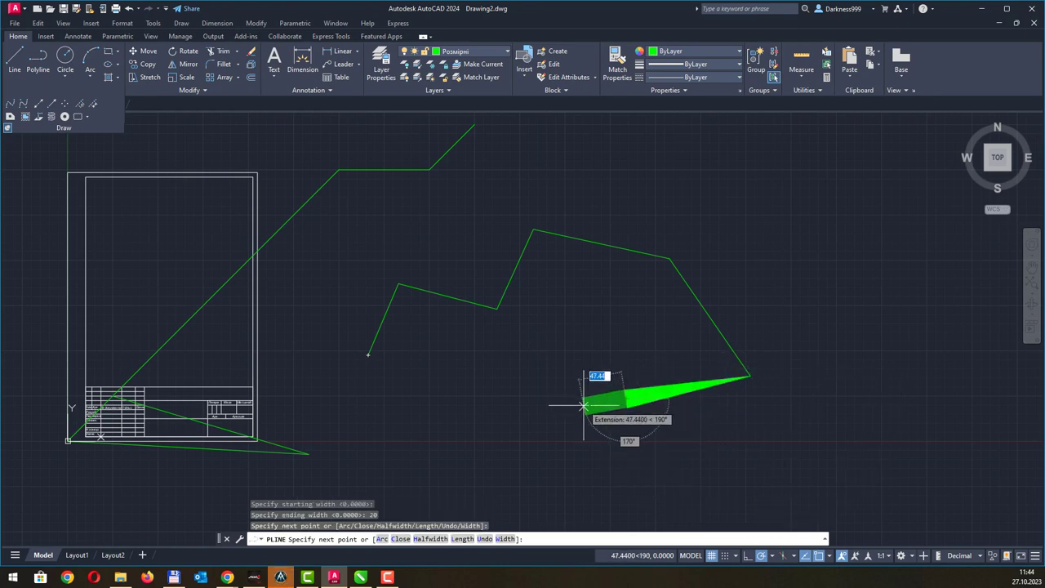
# - Set the polyline width to 2 and run the outline left, down and right
pyautogui.write('w')
pyautogui.press('Return')
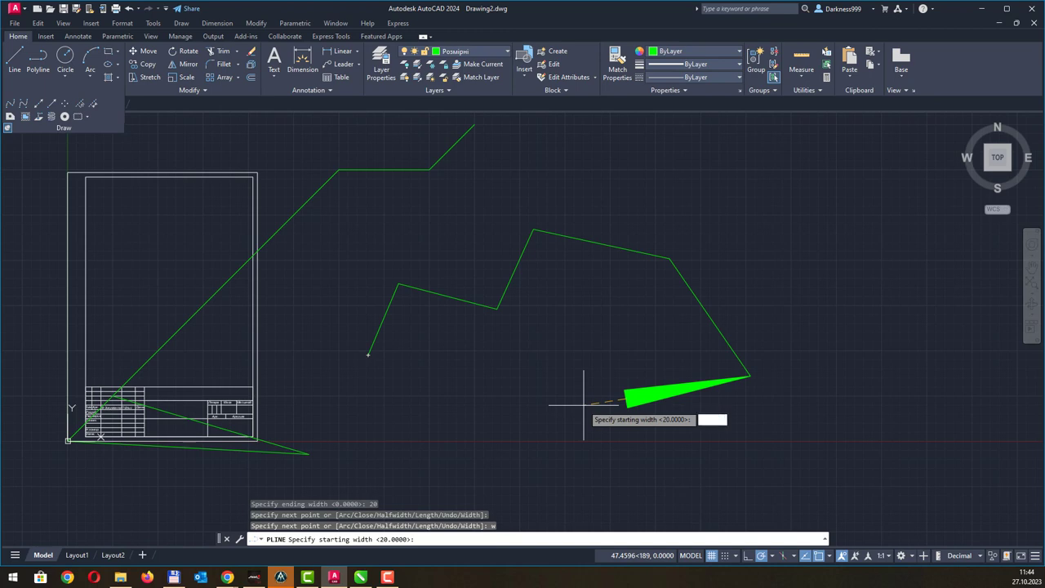
pyautogui.write('2')
pyautogui.press('Return')
pyautogui.write('2')
pyautogui.press('Return')
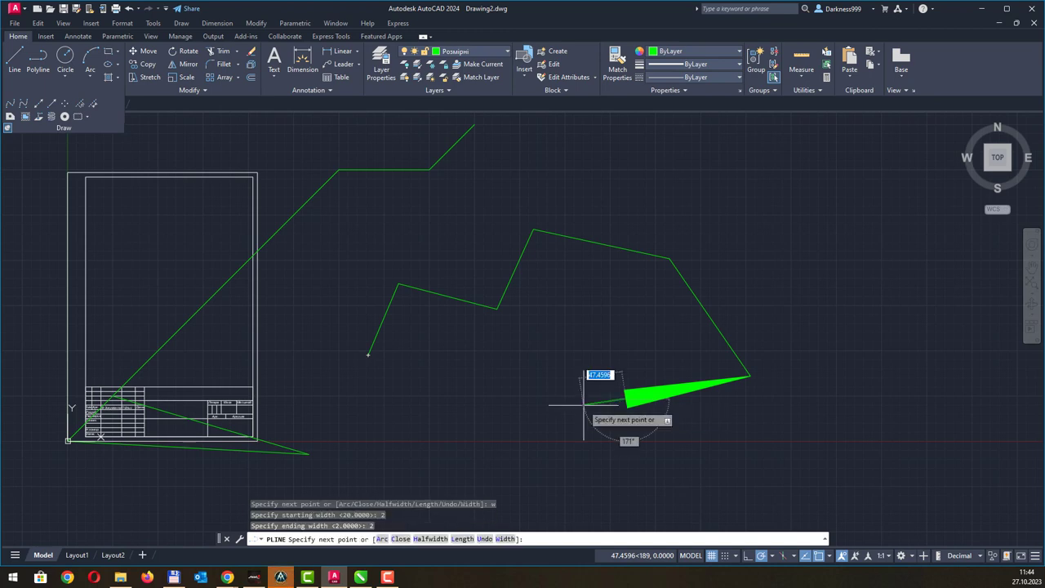
pyautogui.click(501, 419)
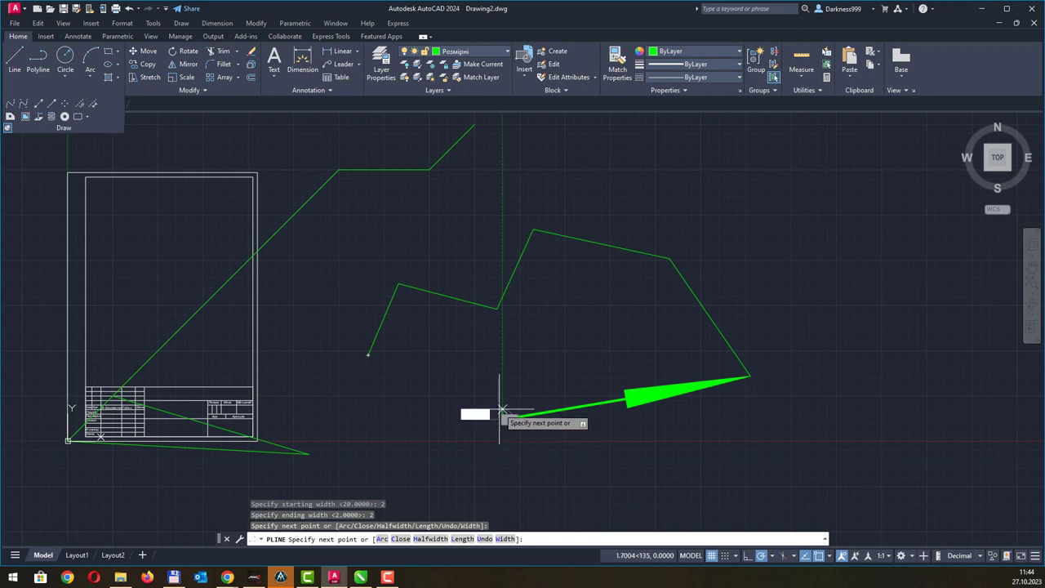
pyautogui.click(530, 456)
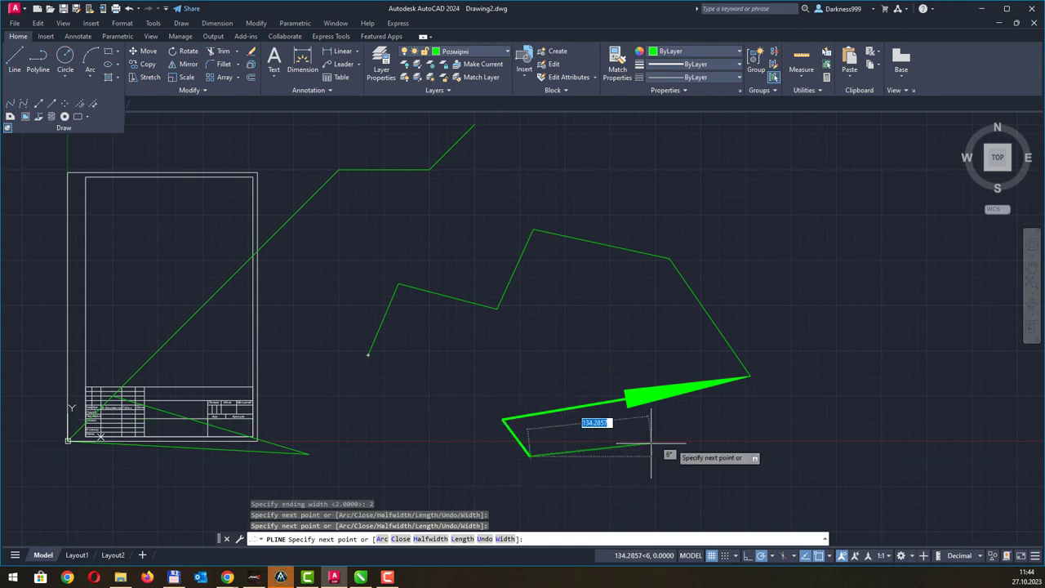
pyautogui.click(678, 446)
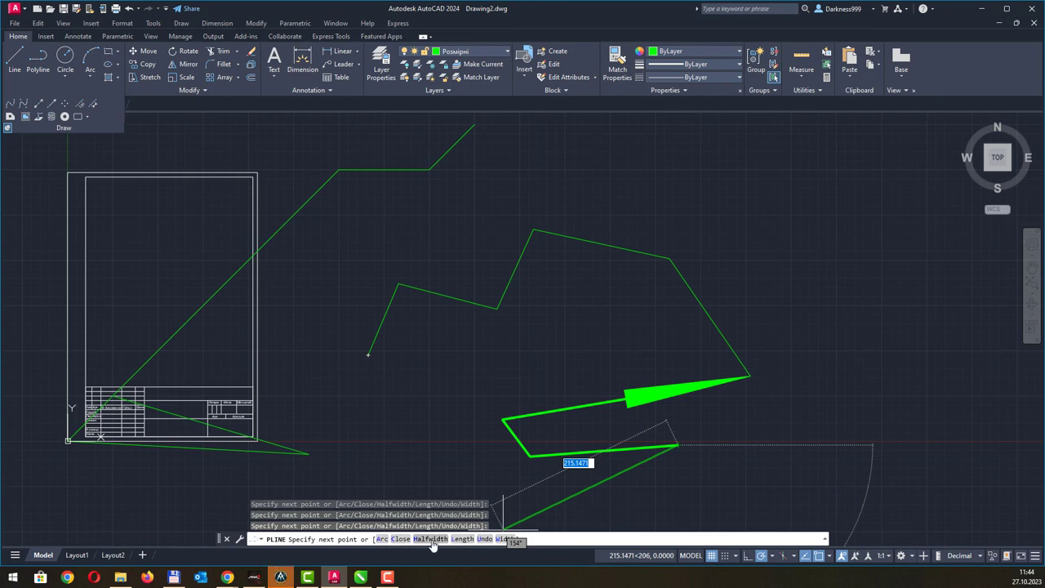
# - Finish the polyline with two arc segments curling back toward the wedge tip
pyautogui.rightClick(779, 321)
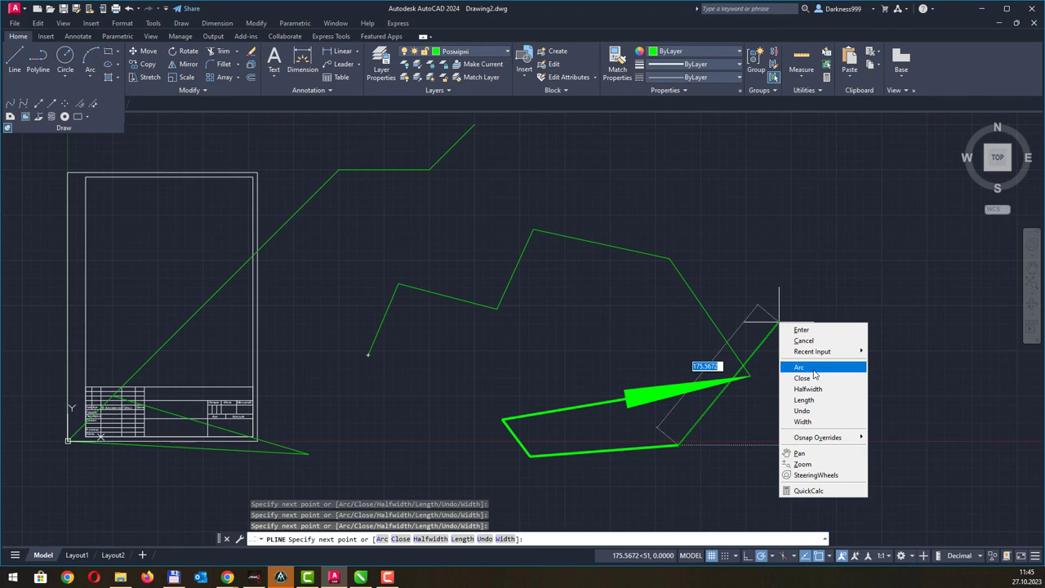
pyautogui.click(804, 367)
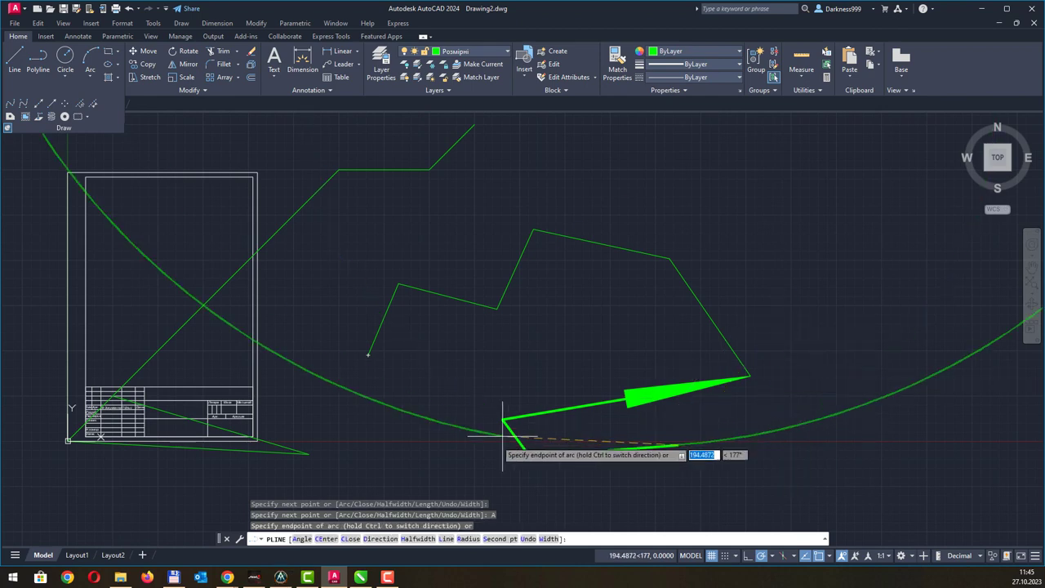
pyautogui.click(678, 445)
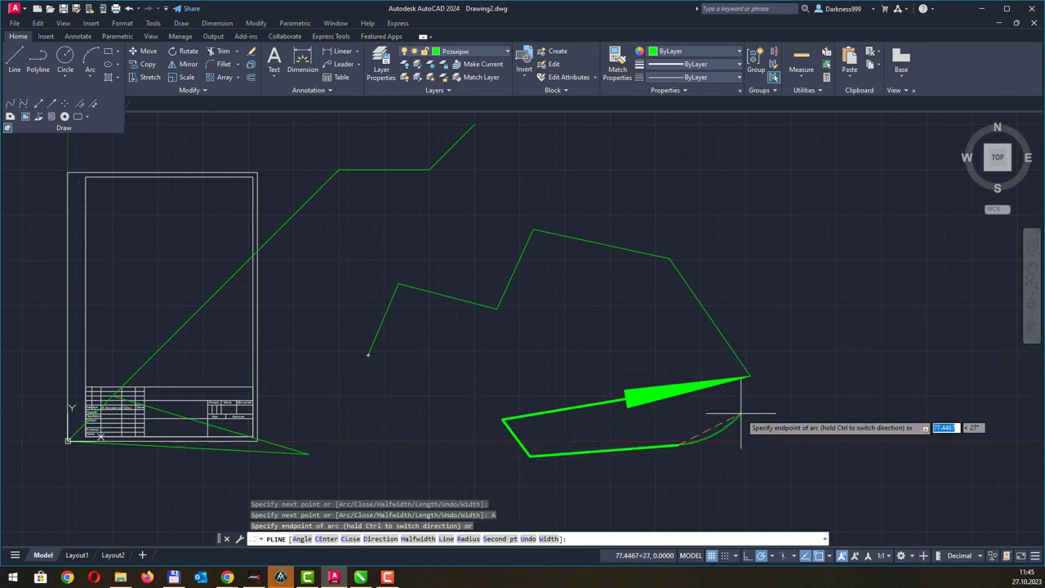
pyautogui.click(690, 390)
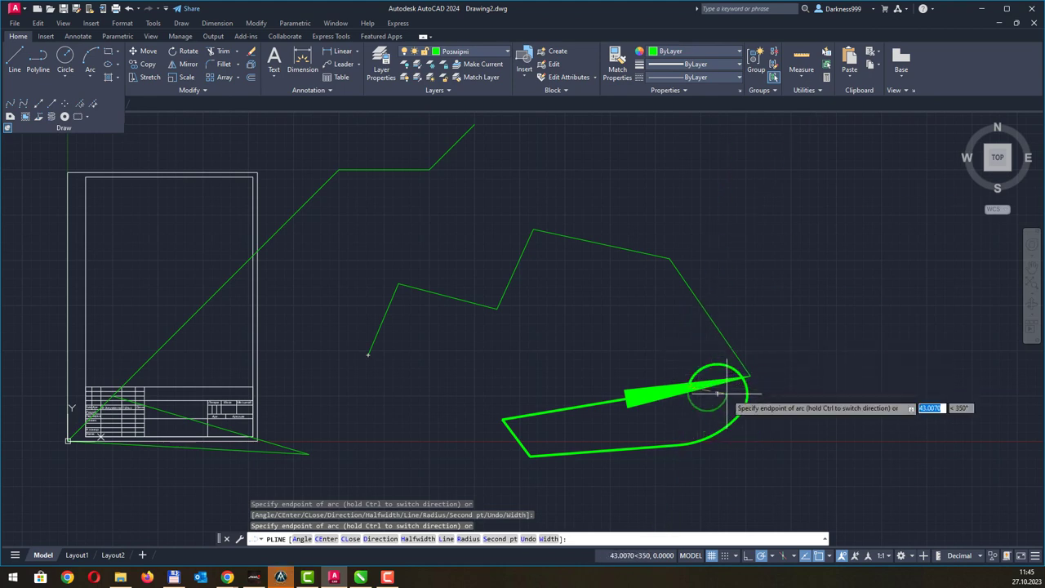
pyautogui.press('Escape')
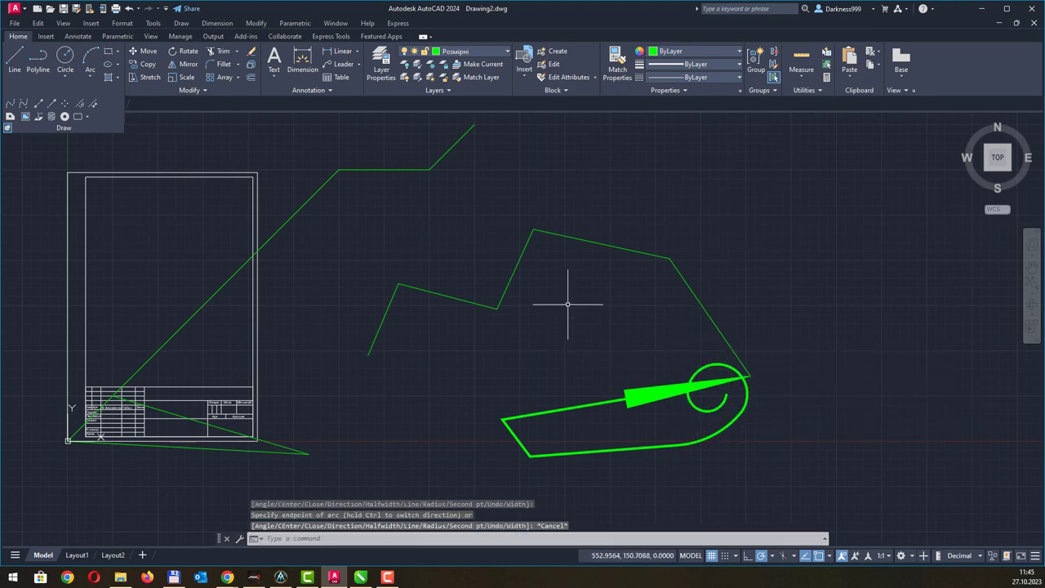
pyautogui.press('Return')
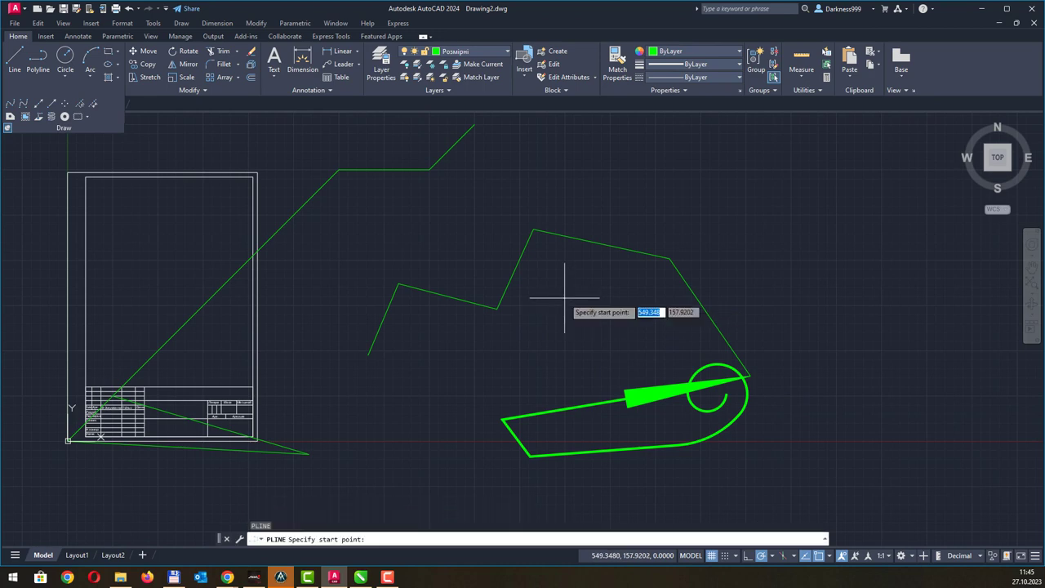
# - Cancel a new polyline, then erase the wedge-and-arc polyline with a crossing window
pyautogui.click(574, 282)
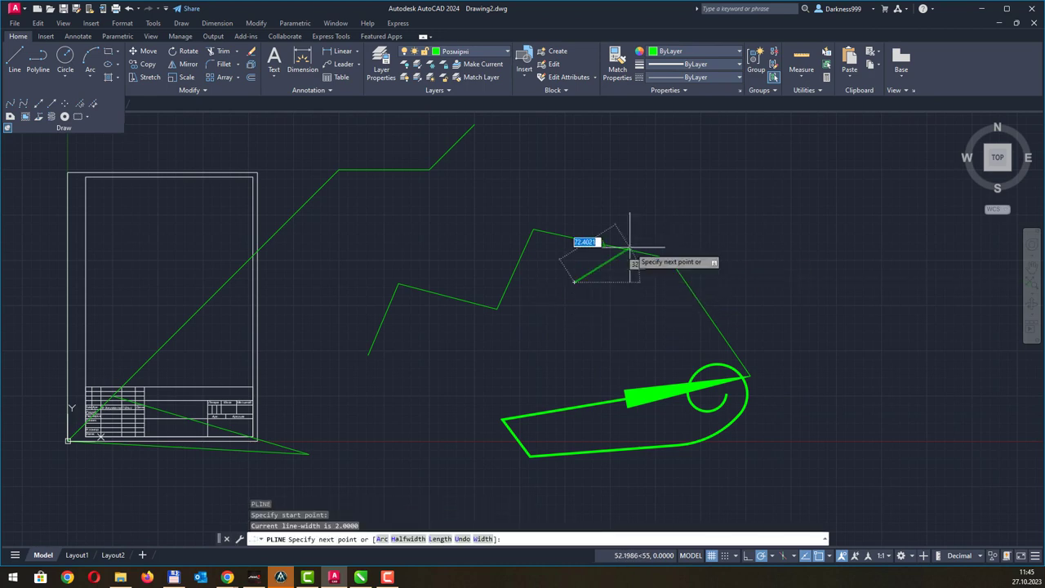
pyautogui.rightClick(717, 228)
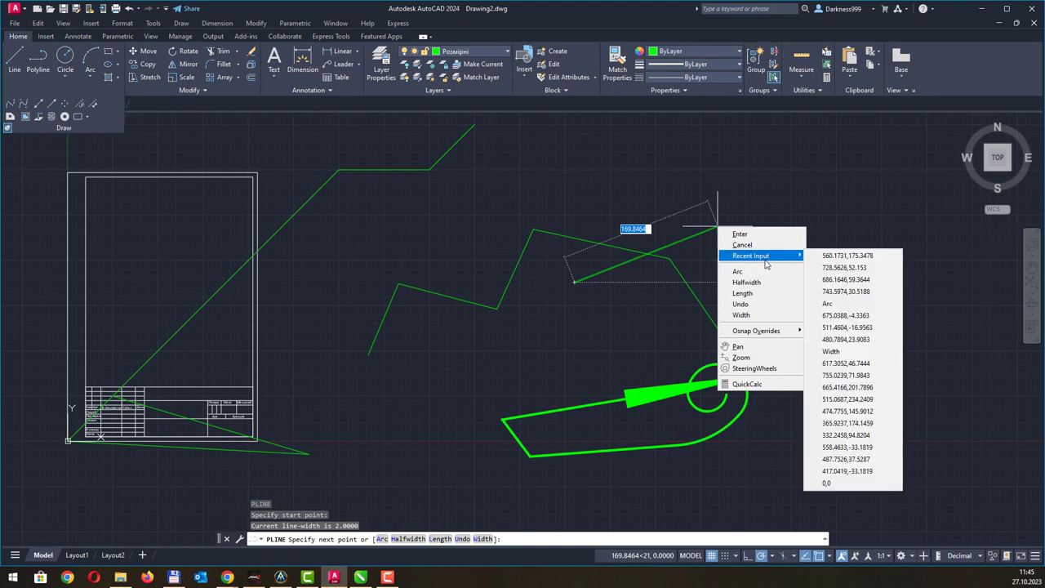
pyautogui.press('Escape')
pyautogui.press('Escape')
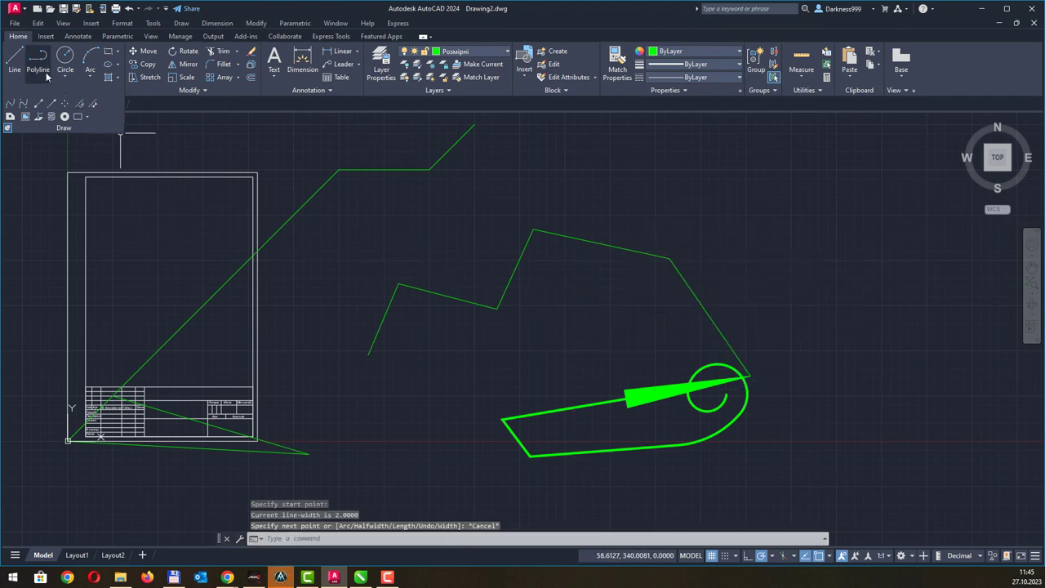
pyautogui.click(865, 417)
pyautogui.click(350, 245)
pyautogui.press('Delete')
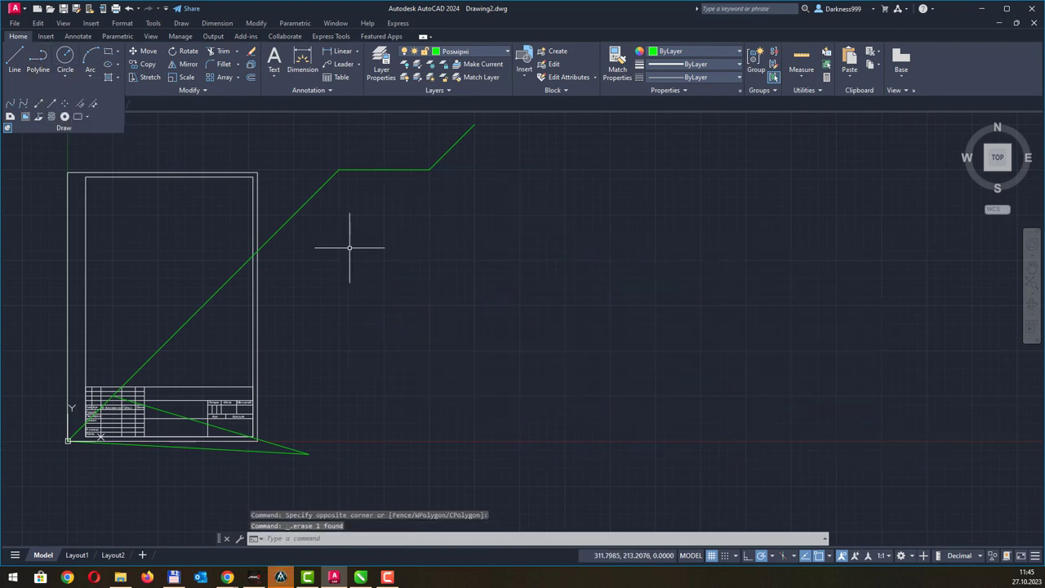
pyautogui.click(61, 78)
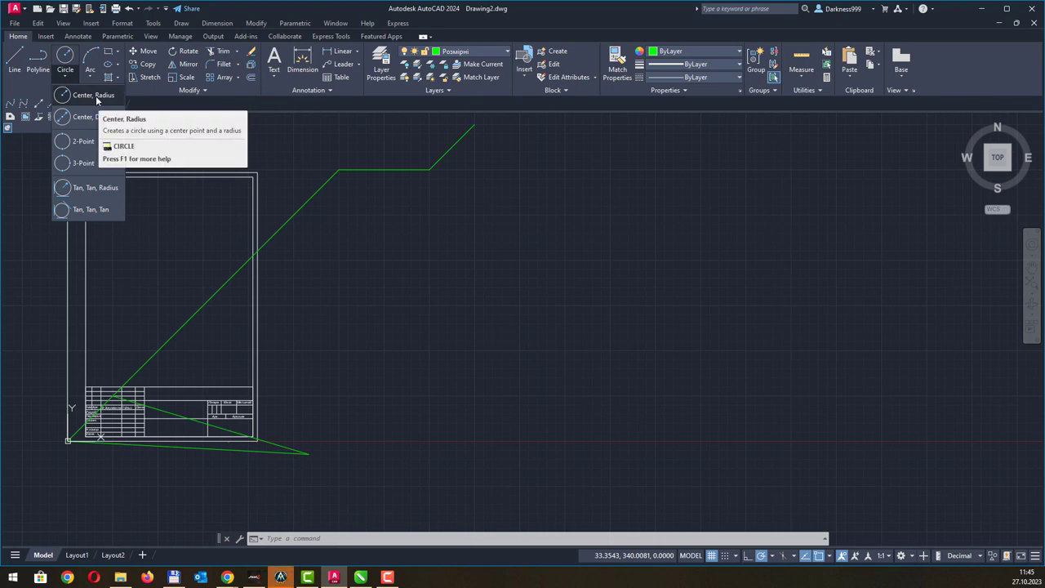
# - Draw a radius-20 circle, then a much larger circle centred to its right
pyautogui.click(95, 96)
pyautogui.click(490, 324)
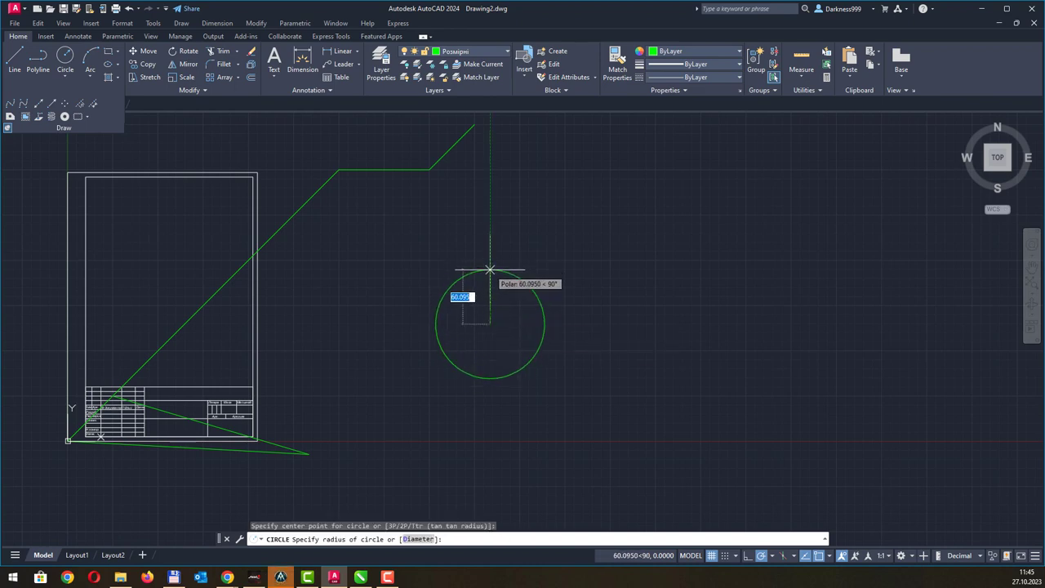
pyautogui.write('20')
pyautogui.press('Return')
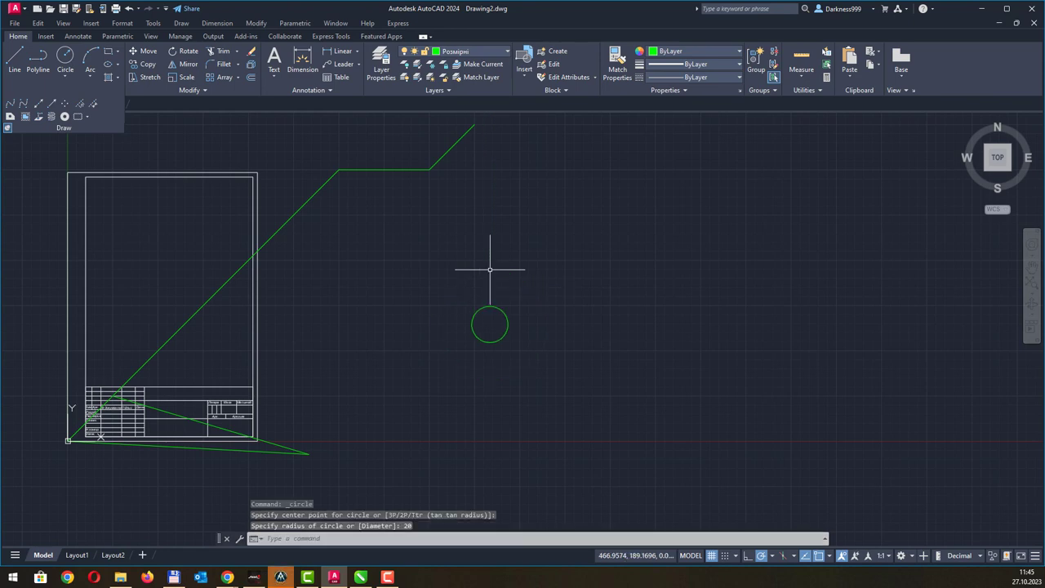
pyautogui.click(75, 63)
pyautogui.click(618, 327)
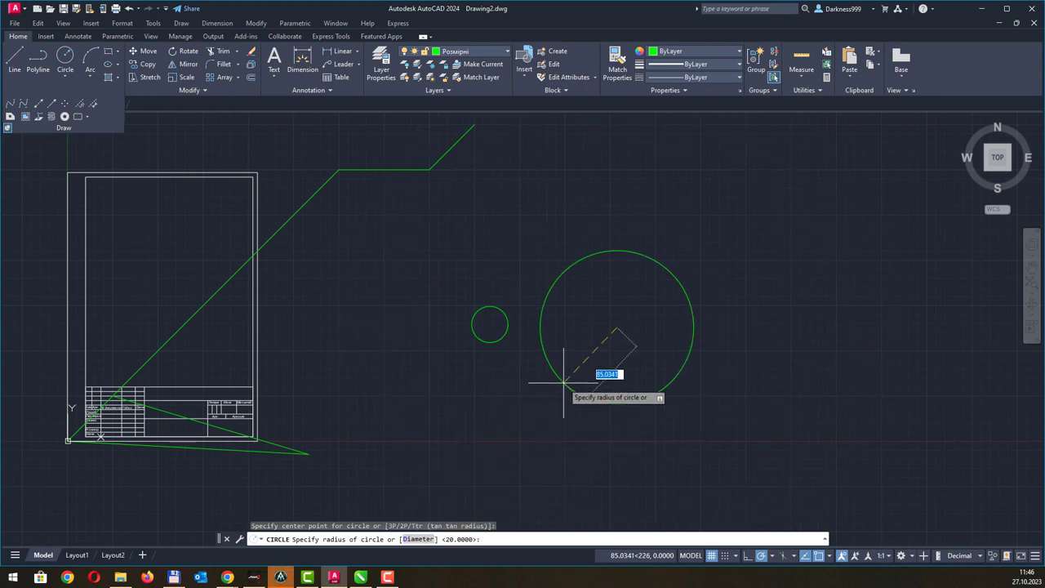
pyautogui.click(550, 340)
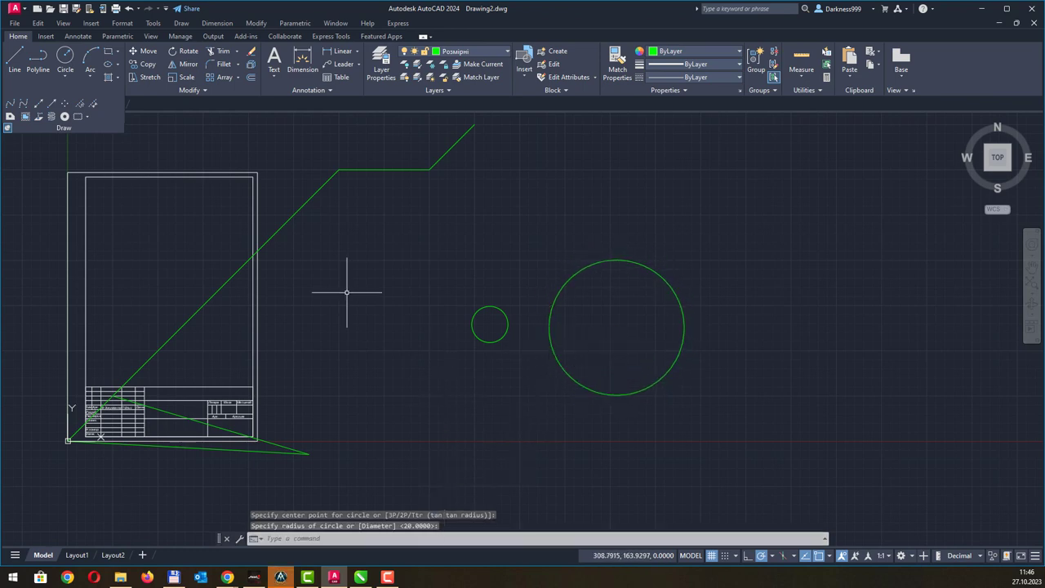
pyautogui.click(65, 57)
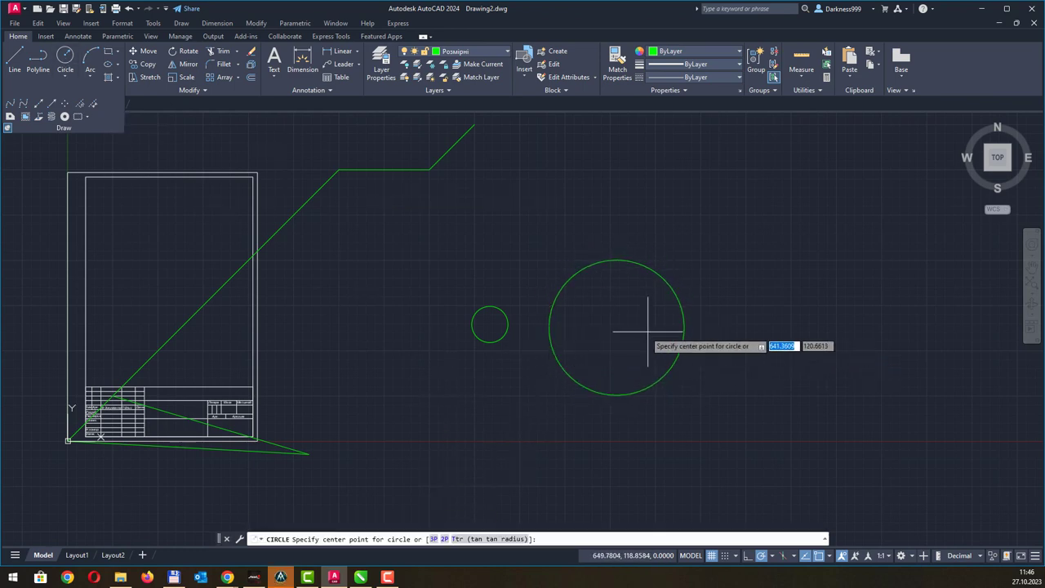
# - Draw a circle concentric with the large circle, sized by its diameter
pyautogui.click(616, 327)
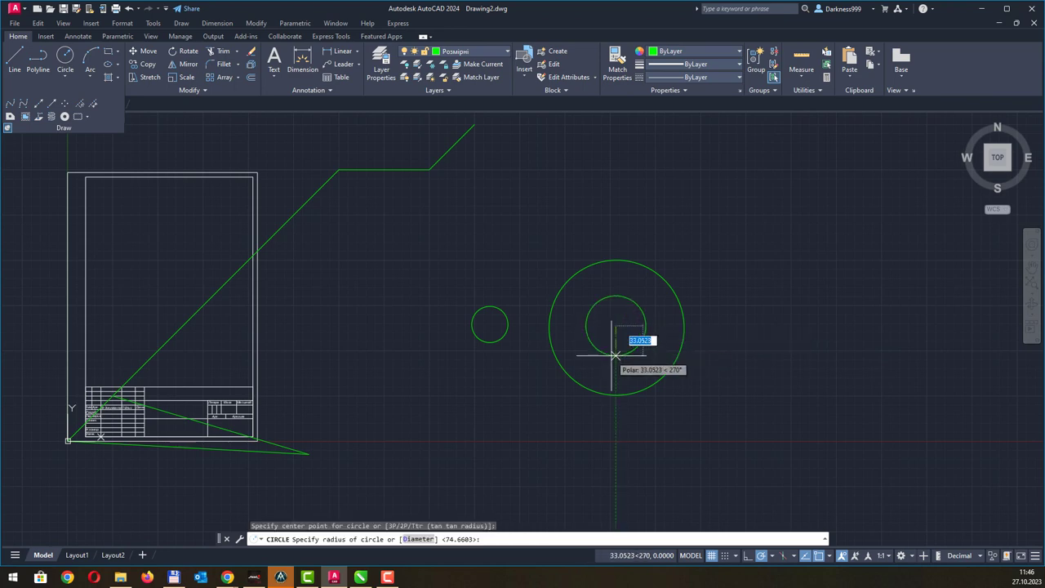
pyautogui.rightClick(633, 220)
pyautogui.click(678, 264)
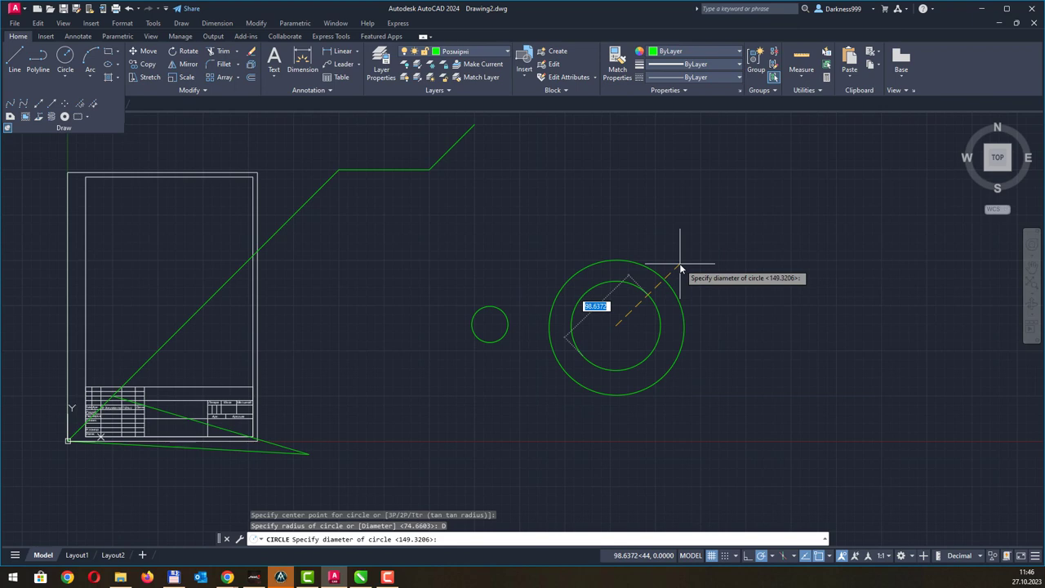
pyautogui.click(670, 294)
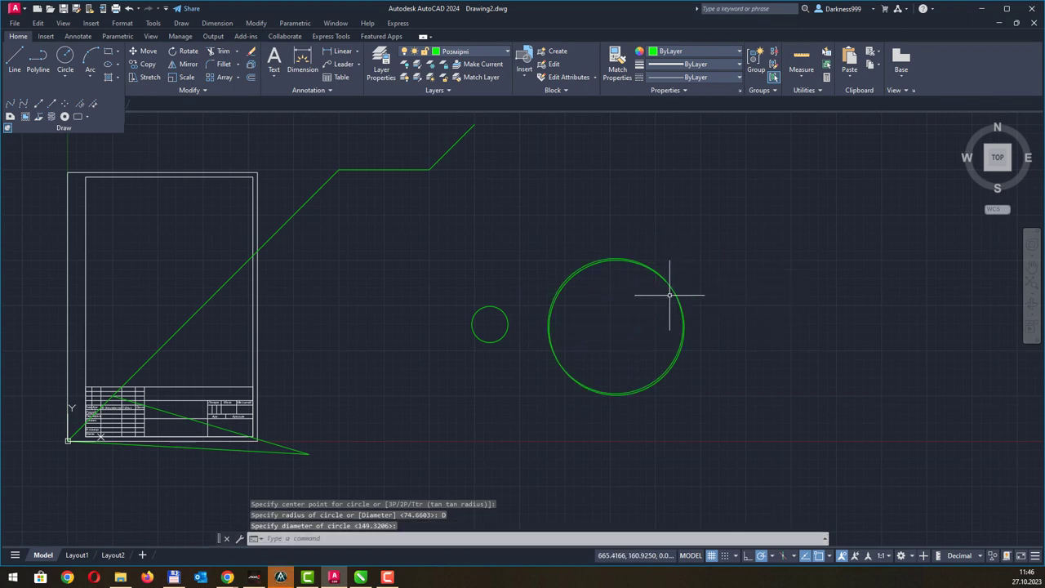
# - Add a diameter-sized circle above the others and a large circle left of the small one
pyautogui.click(64, 73)
pyautogui.click(541, 182)
pyautogui.rightClick(570, 204)
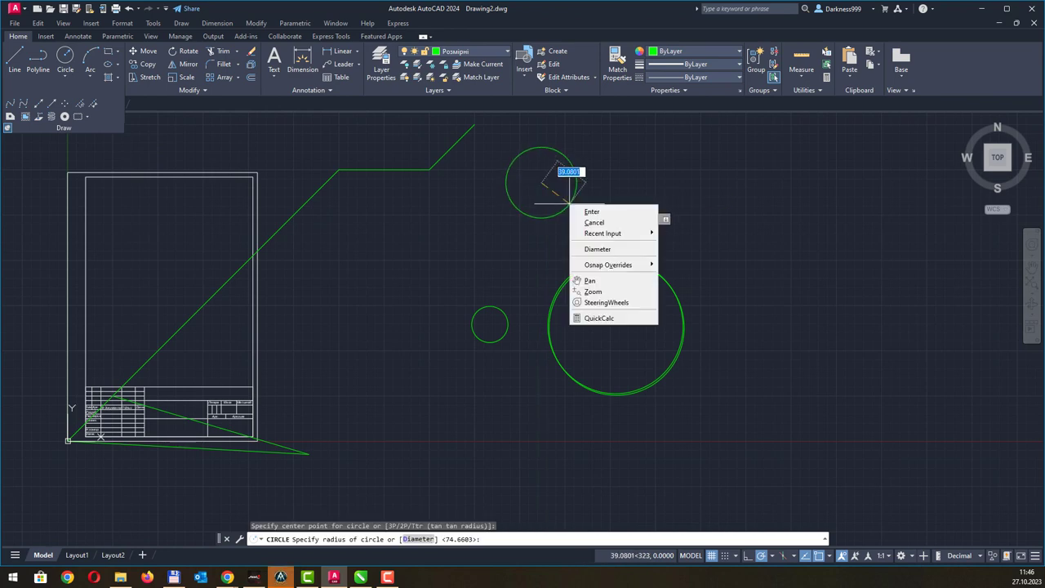
pyautogui.click(612, 249)
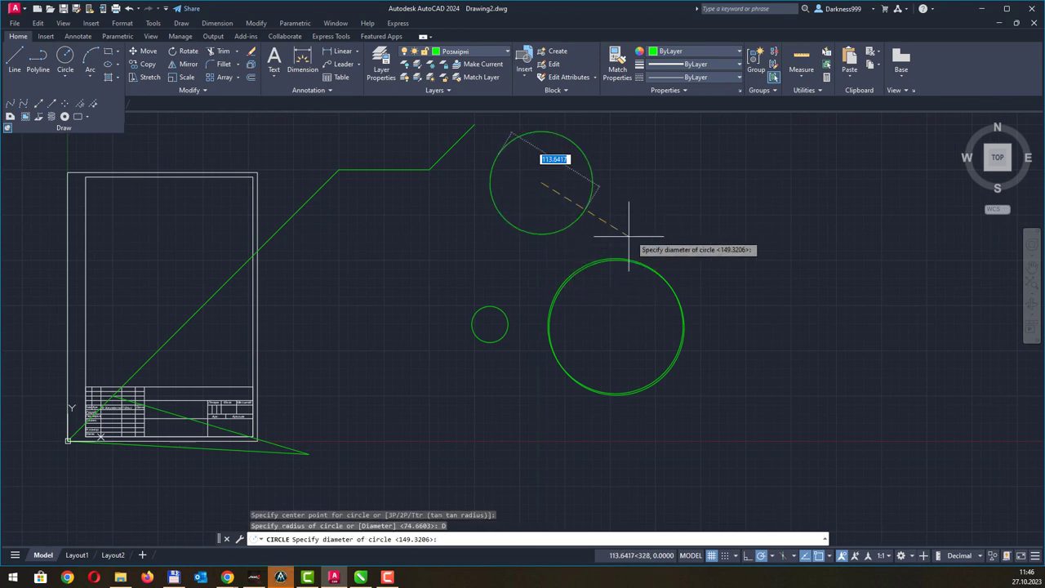
pyautogui.click(656, 197)
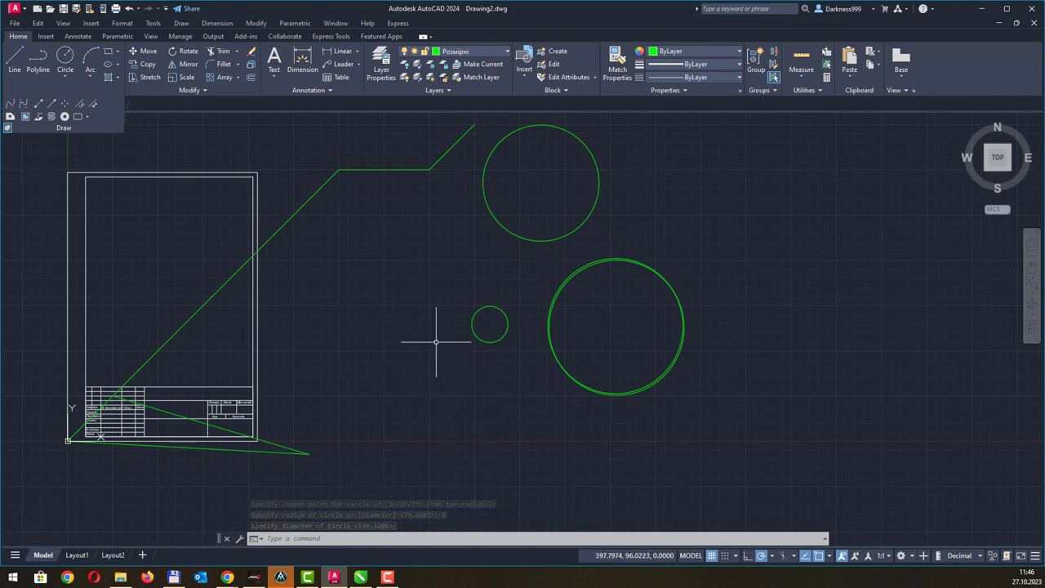
pyautogui.click(64, 57)
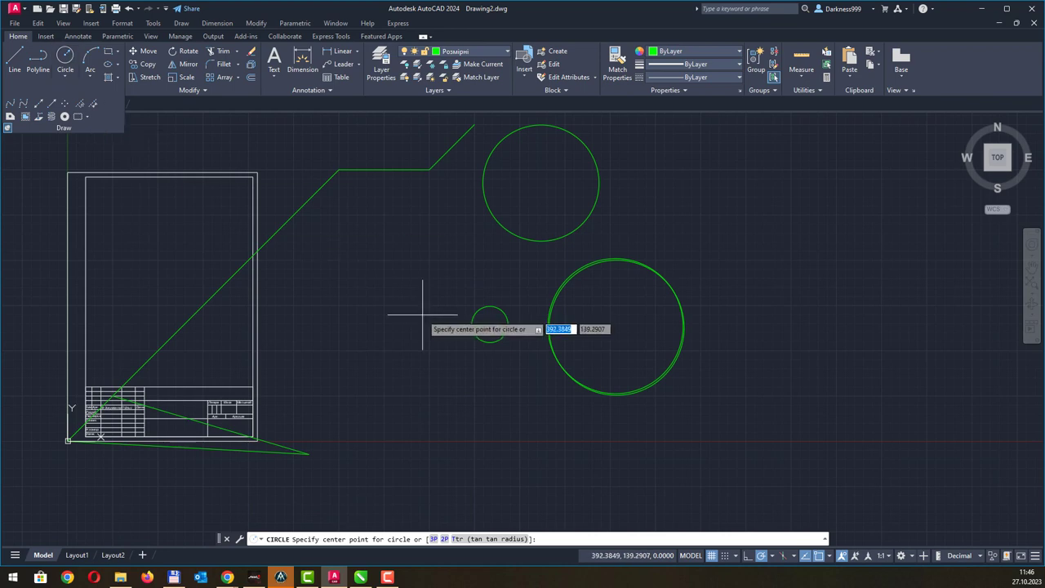
pyautogui.click(422, 314)
pyautogui.click(477, 357)
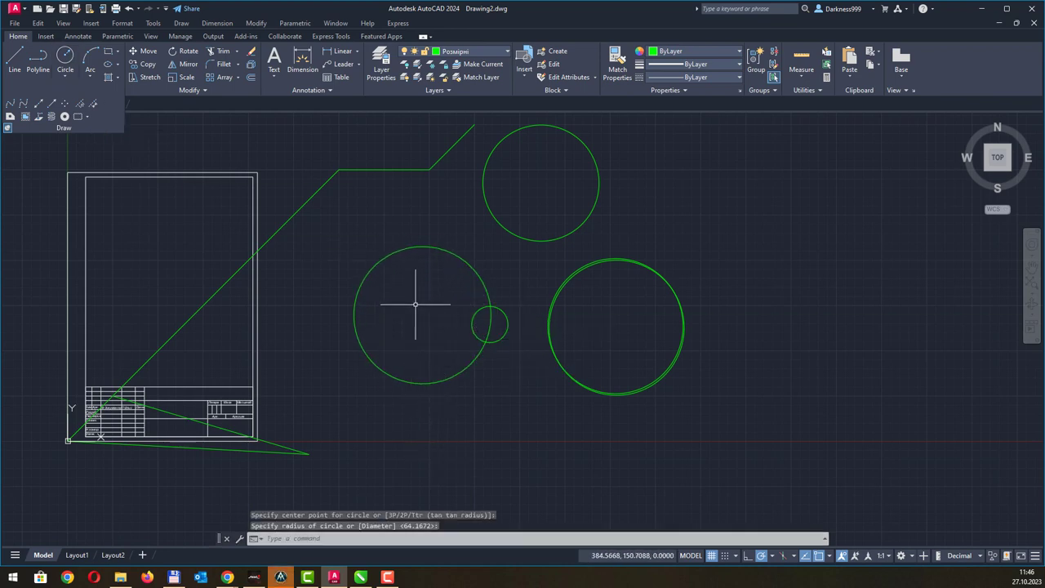
# - Draw a Center, Diameter circle at the upper right
pyautogui.click(60, 77)
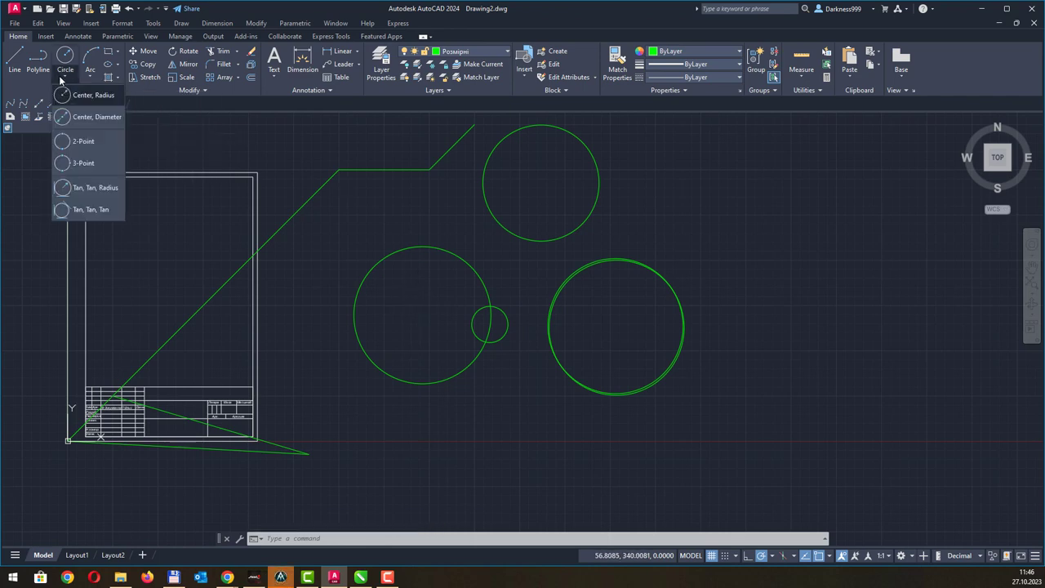
pyautogui.click(109, 118)
pyautogui.click(712, 200)
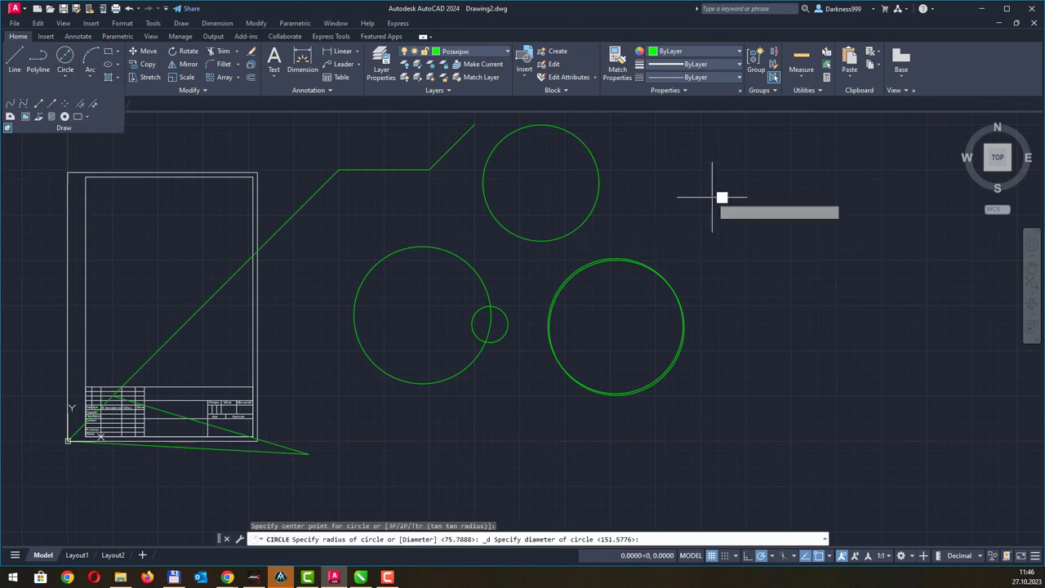
pyautogui.click(771, 267)
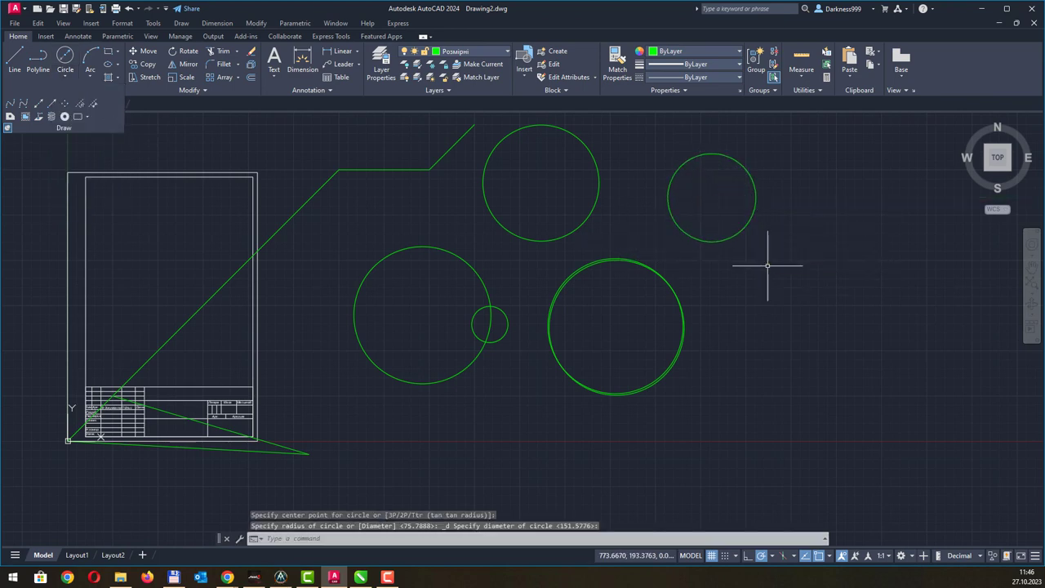
# - Draw a 2-Point circle from the left circle's centre to the upper circle's centre
pyautogui.click(70, 79)
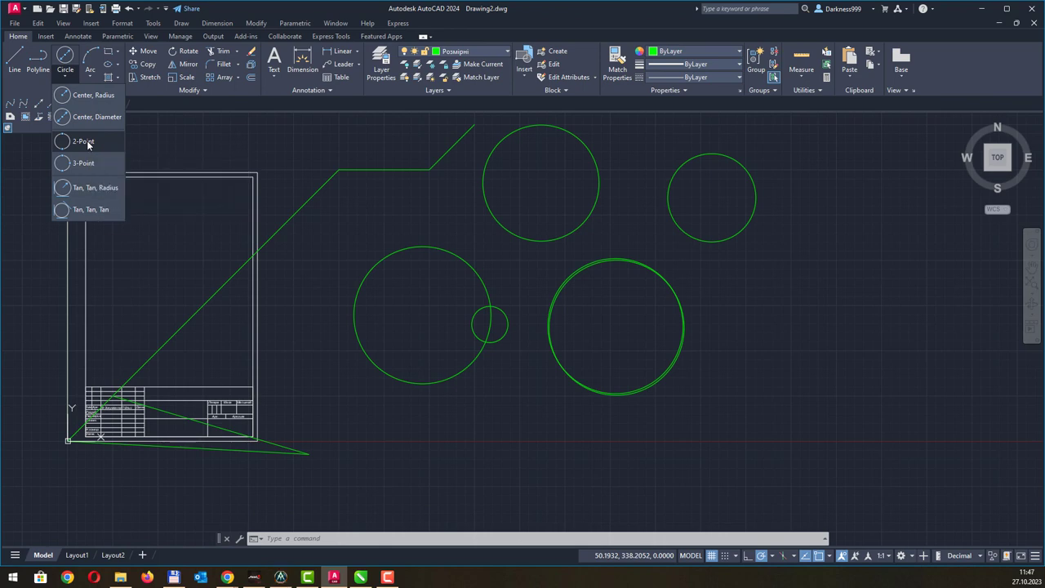
pyautogui.click(85, 142)
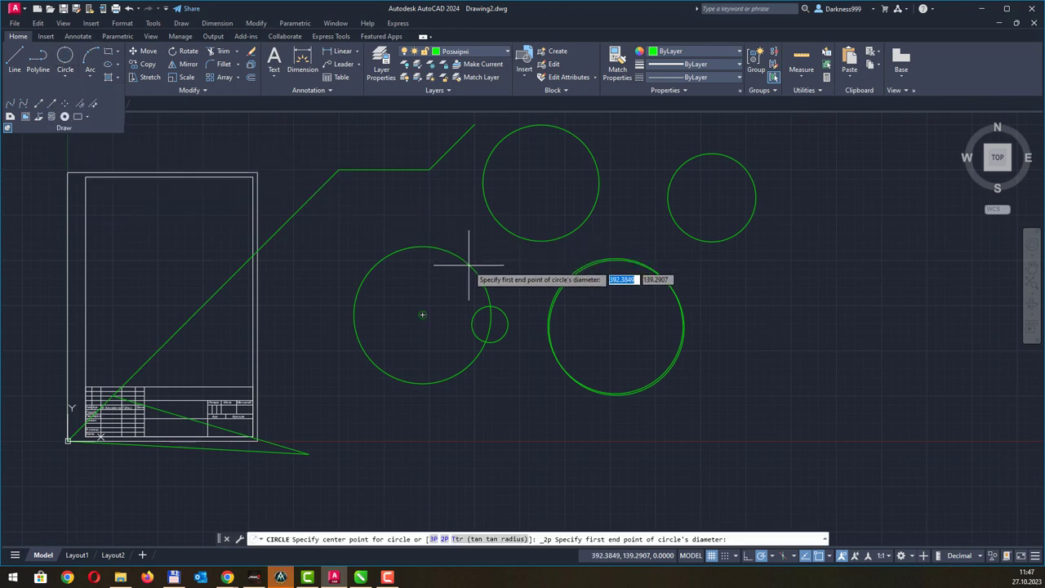
pyautogui.click(422, 314)
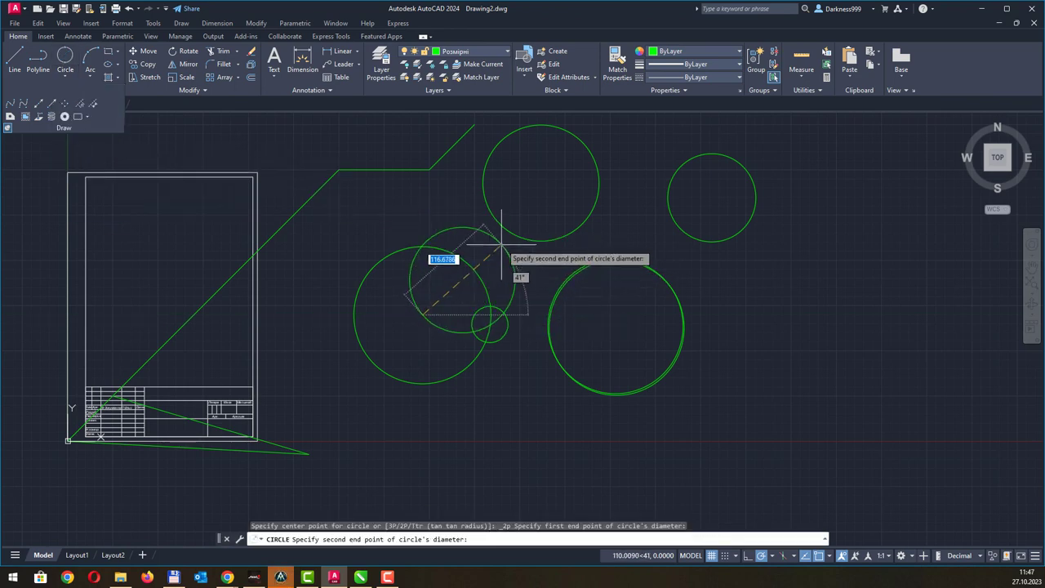
pyautogui.click(541, 182)
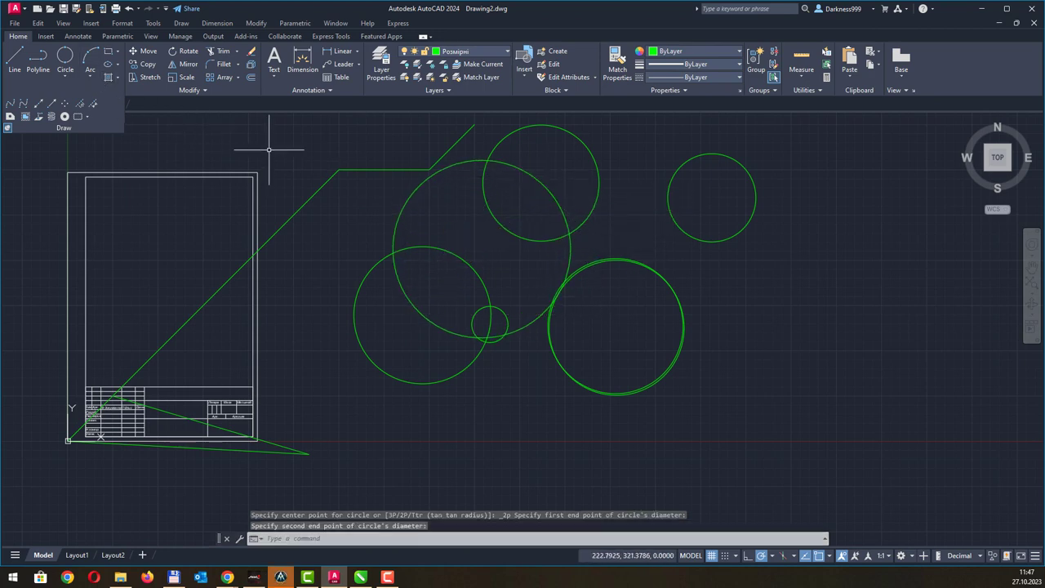
# - Pan the drawing left and draw a short vertical line on the right
pyautogui.click(72, 78)
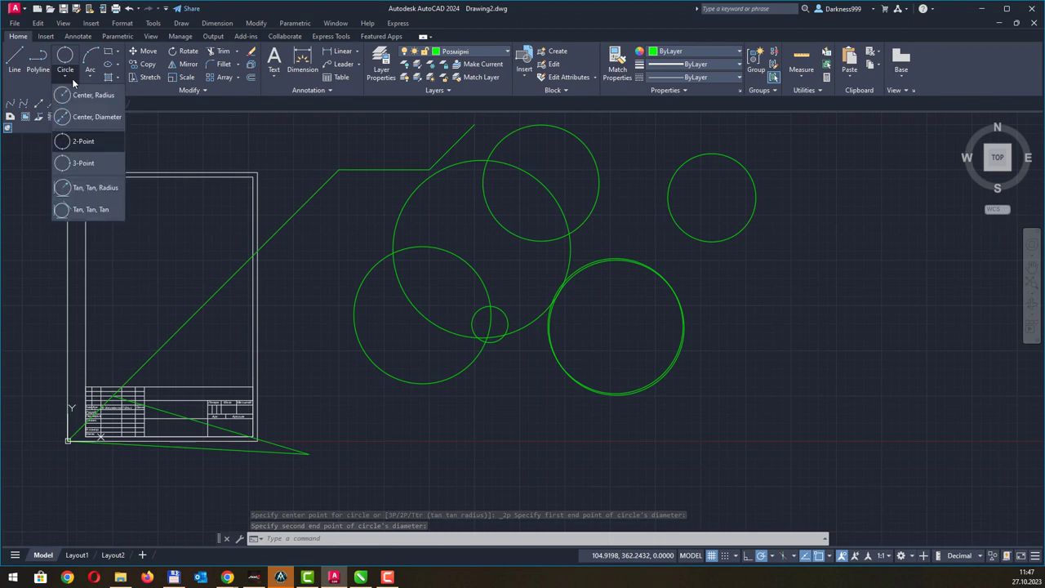
pyautogui.click(83, 162)
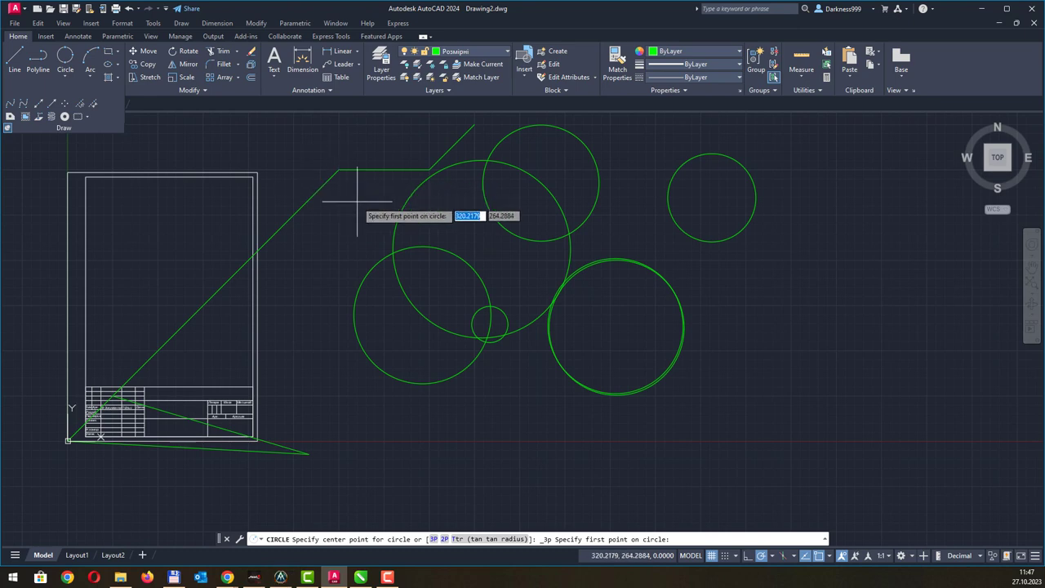
pyautogui.press('Escape')
pyautogui.moveTo(406, 161); pyautogui.dragTo(267, 171, button='middle')
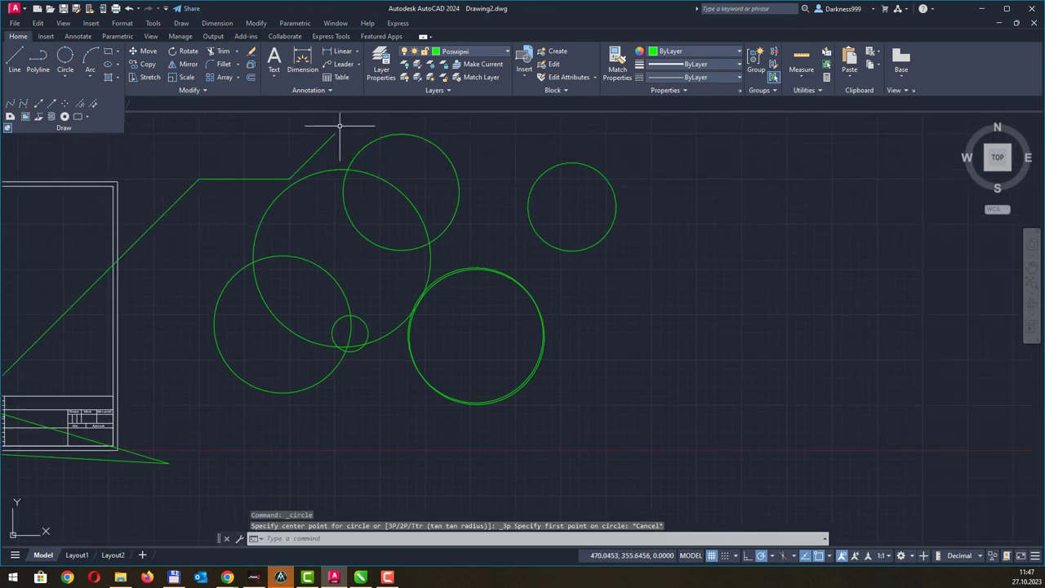
pyautogui.click(15, 59)
pyautogui.click(739, 193)
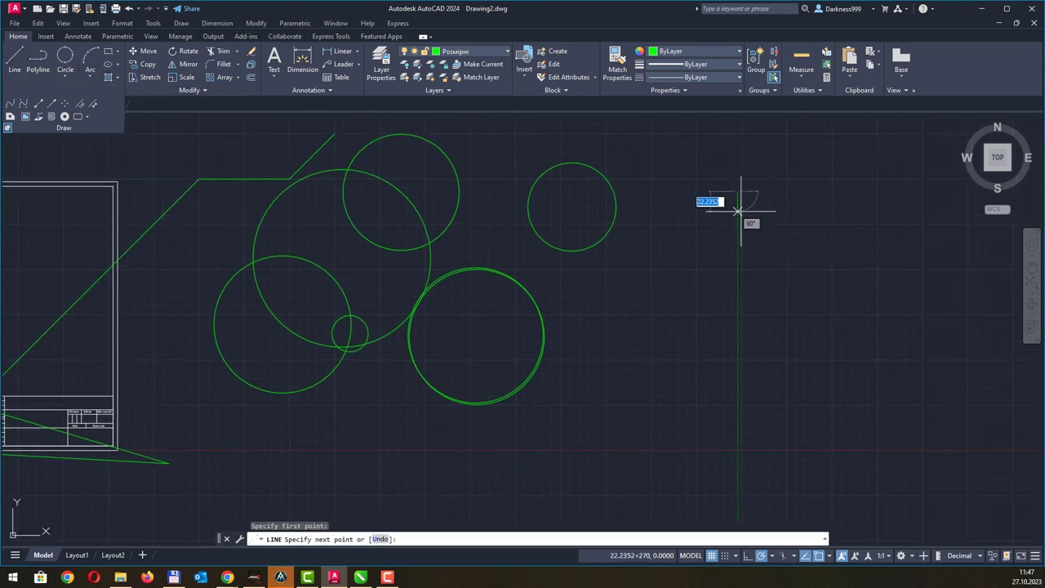
pyautogui.click(740, 264)
pyautogui.press('Return')
# - Draw a horizontal line left of the vertical line and a short one to its right
pyautogui.click(619, 311)
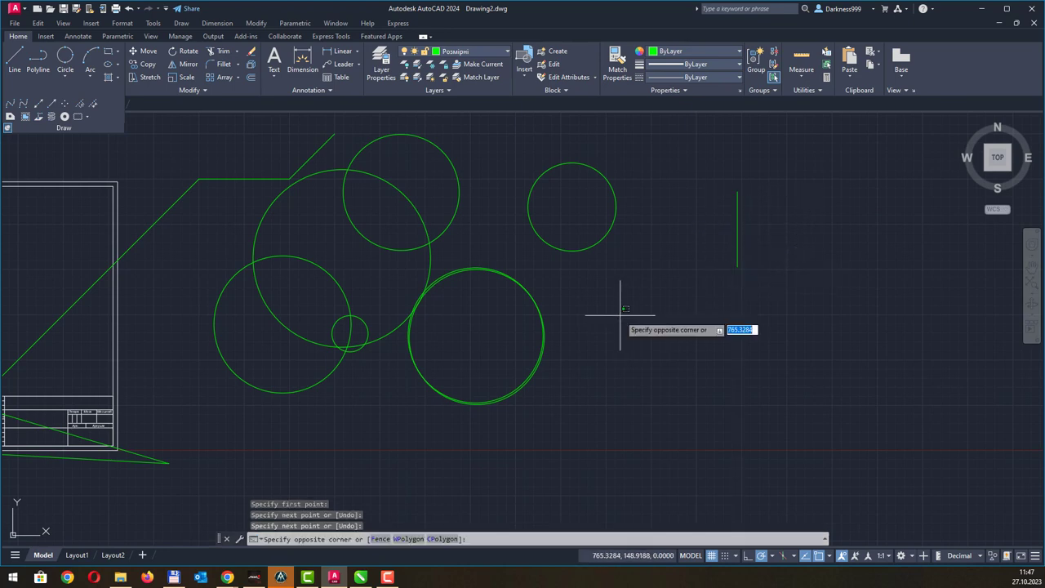
pyautogui.click(650, 311)
pyautogui.write('l')
pyautogui.press('Return')
pyautogui.click(623, 314)
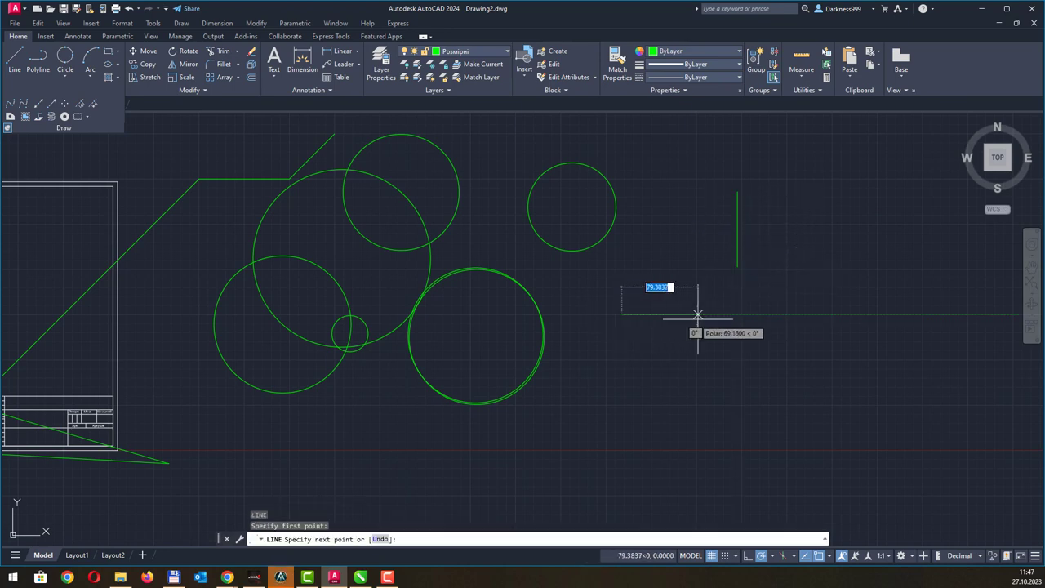
pyautogui.click(704, 313)
pyautogui.press('Return')
pyautogui.write('l')
pyautogui.press('Return')
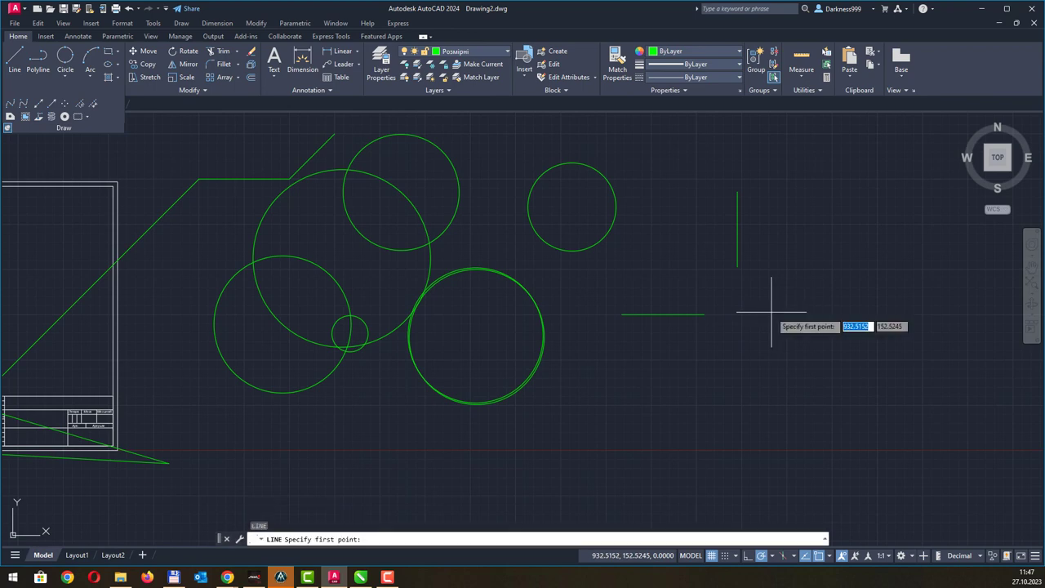
pyautogui.click(771, 312)
pyautogui.click(823, 312)
pyautogui.press('Return')
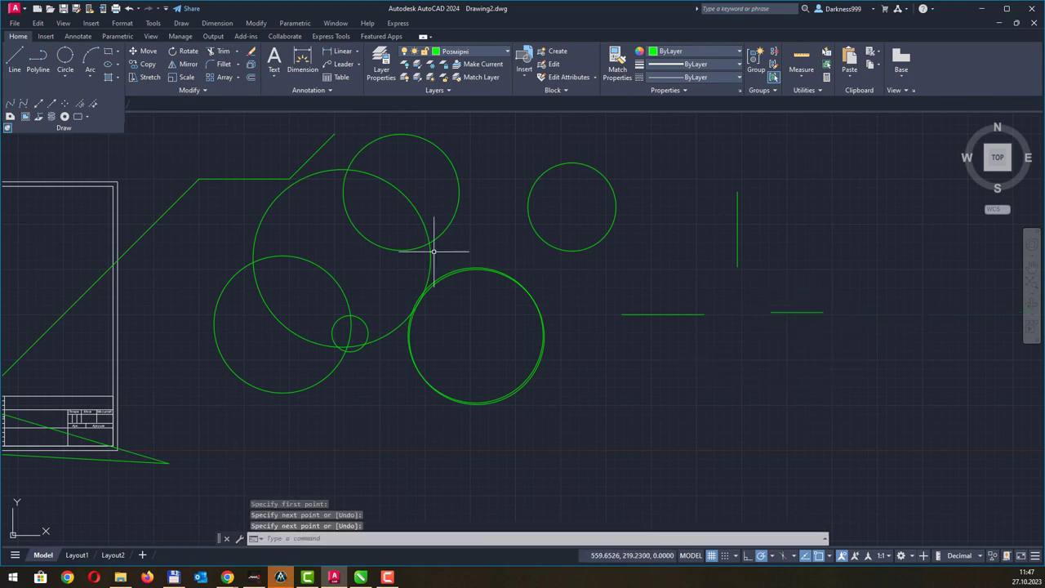
# - Draw a 3-Point circle through the three inner line endpoints
pyautogui.click(67, 74)
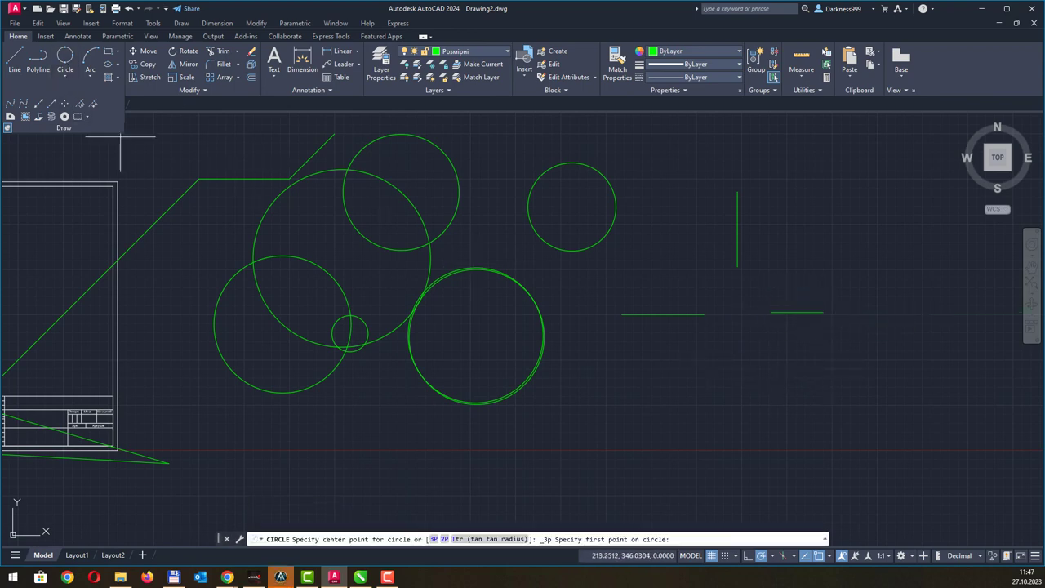
pyautogui.click(704, 313)
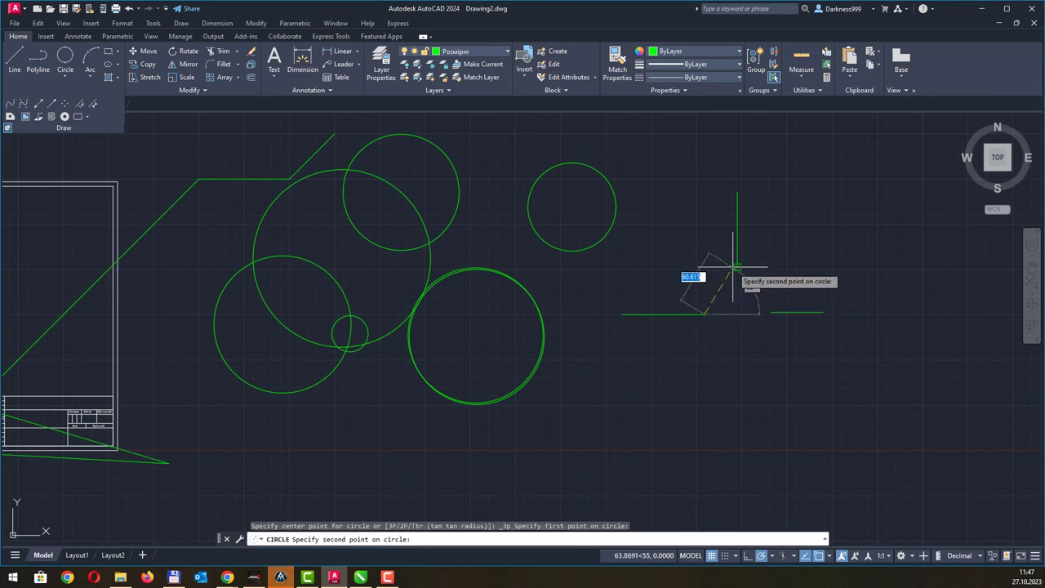
pyautogui.click(737, 266)
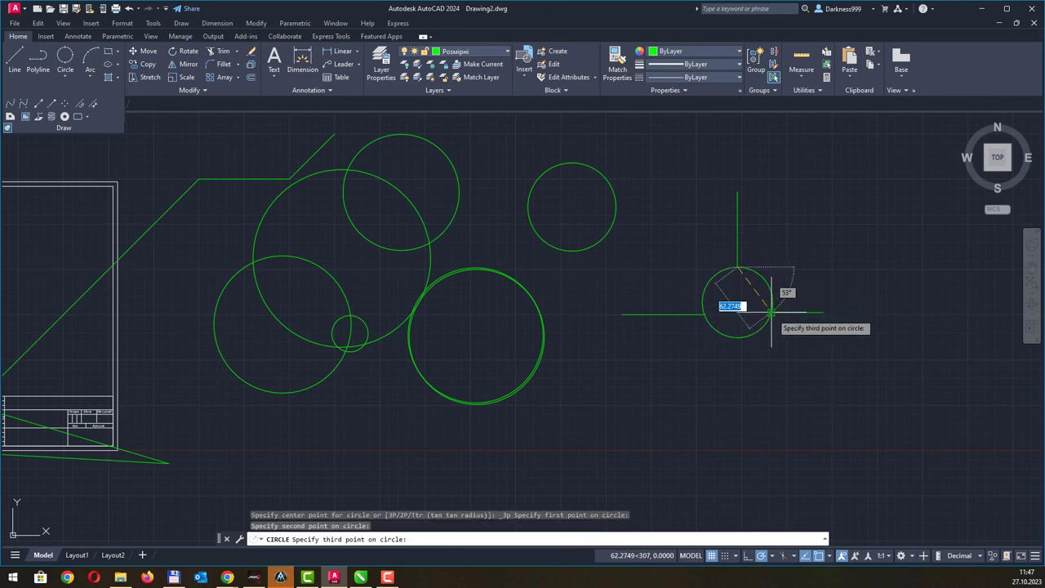
pyautogui.click(772, 312)
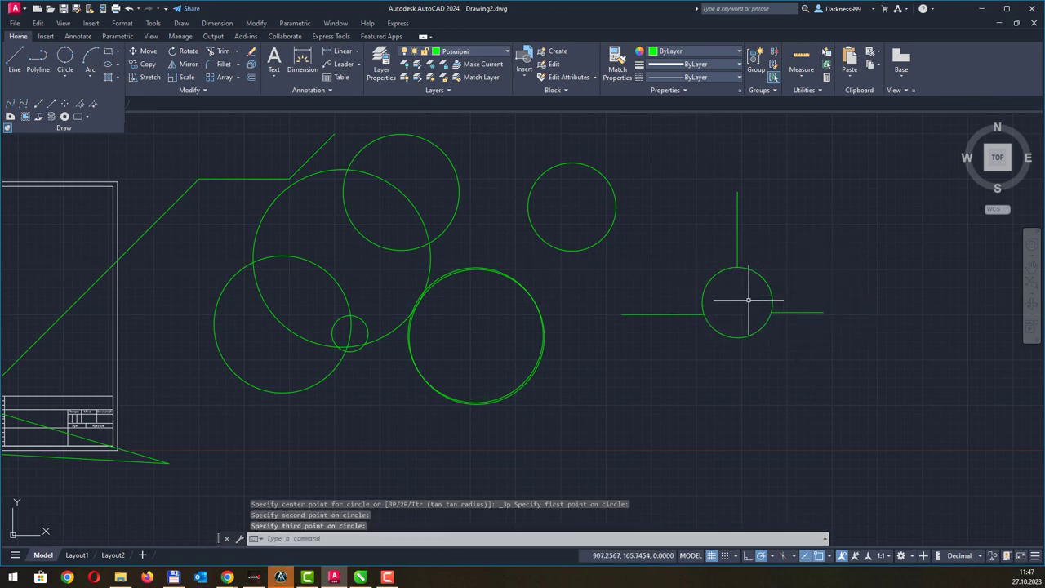
pyautogui.moveTo(744, 305); pyautogui.dragTo(715, 315, button='middle')
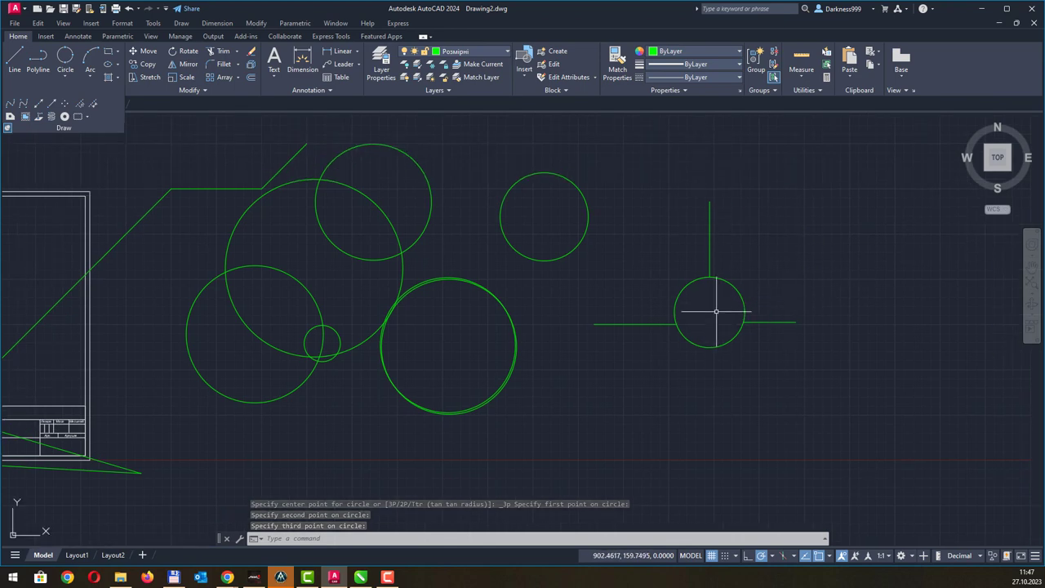
# - Draw a Tan, Tan, Radius circle of radius 50 touching the horizontal and vertical lines
pyautogui.click(60, 77)
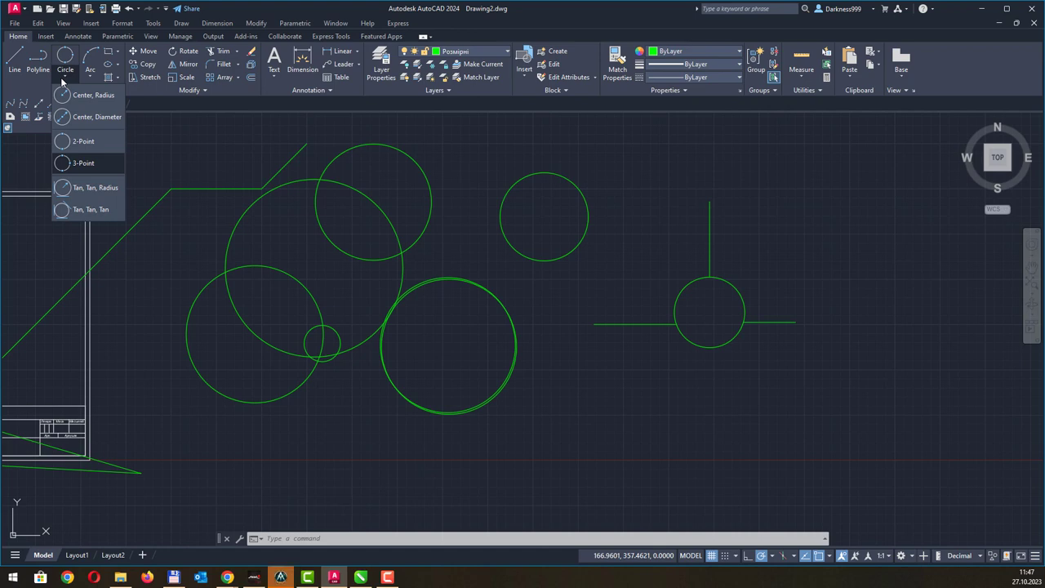
pyautogui.click(99, 188)
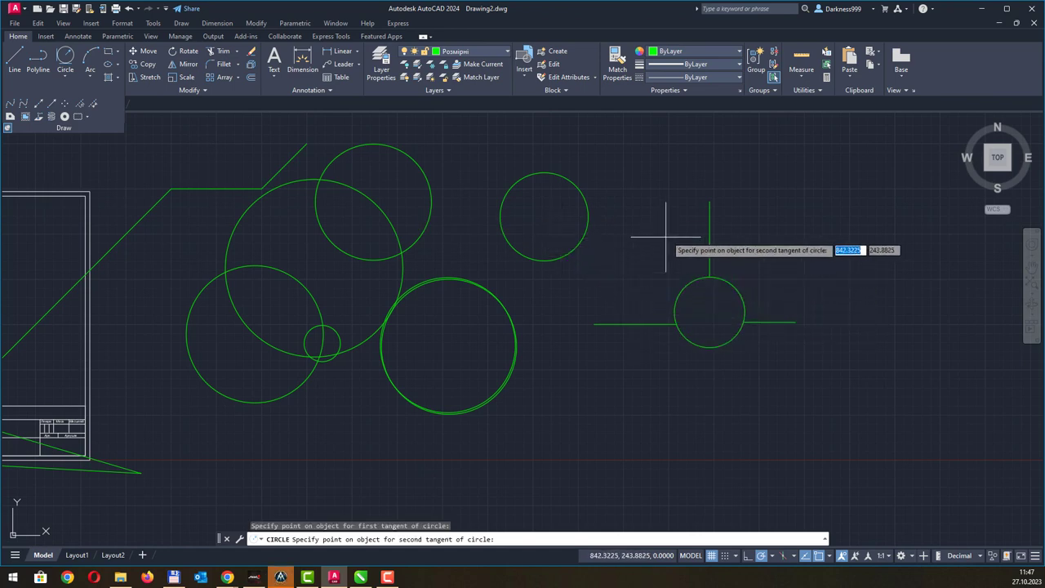
pyautogui.click(710, 228)
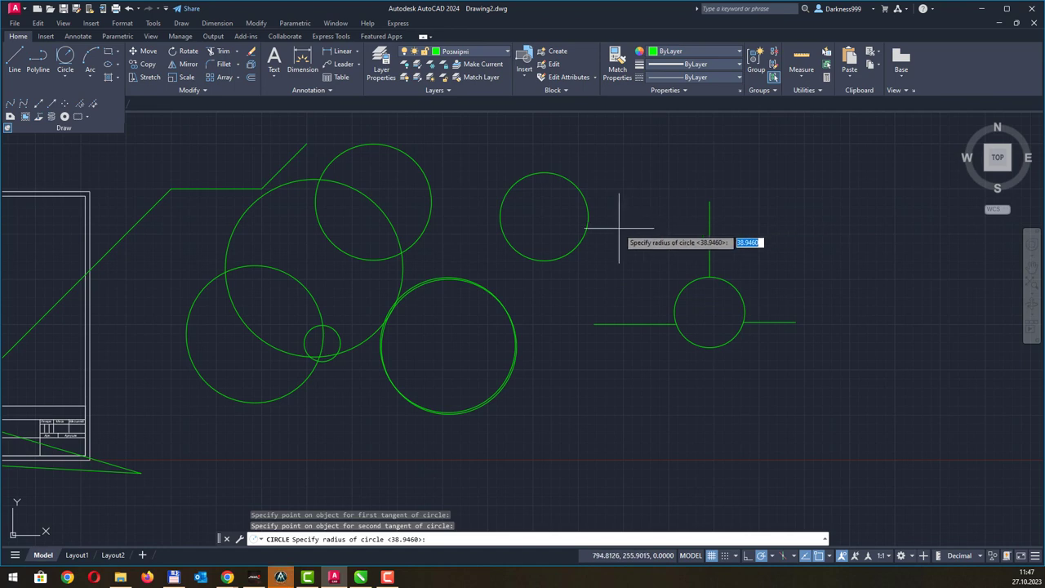
pyautogui.write('50')
pyautogui.press('Return')
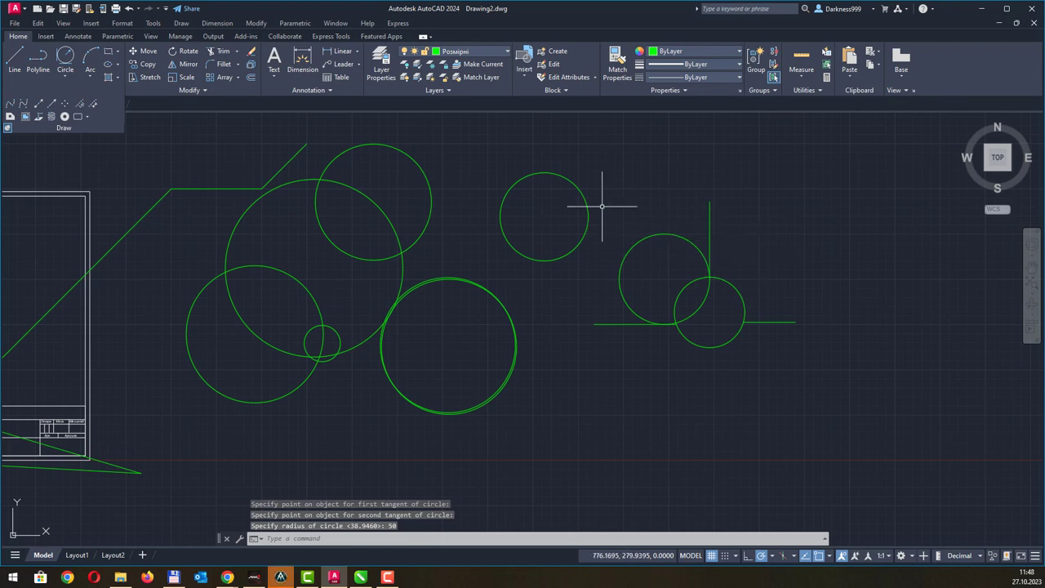
pyautogui.click(68, 81)
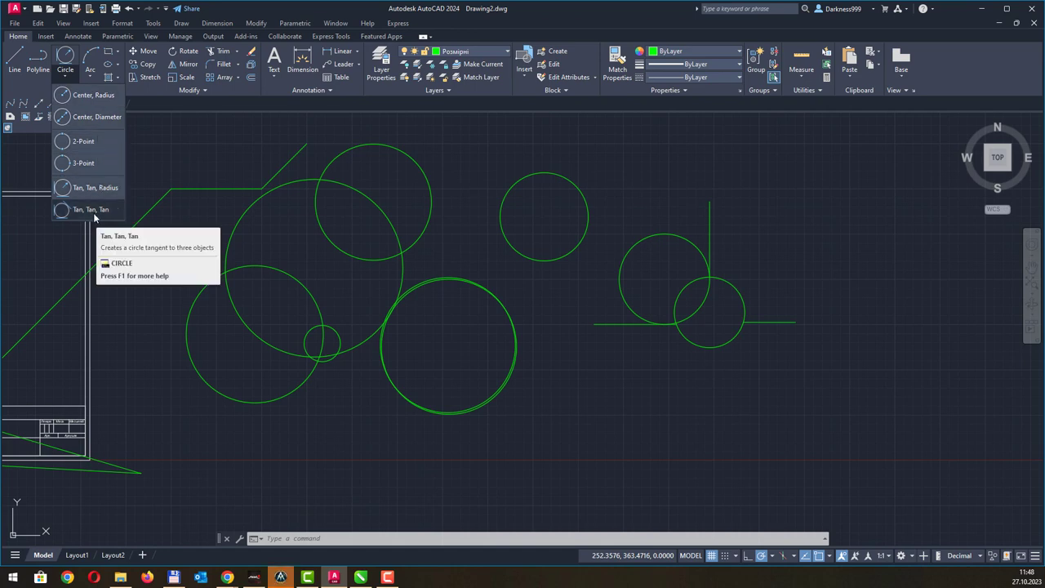
pyautogui.moveTo(91, 210)
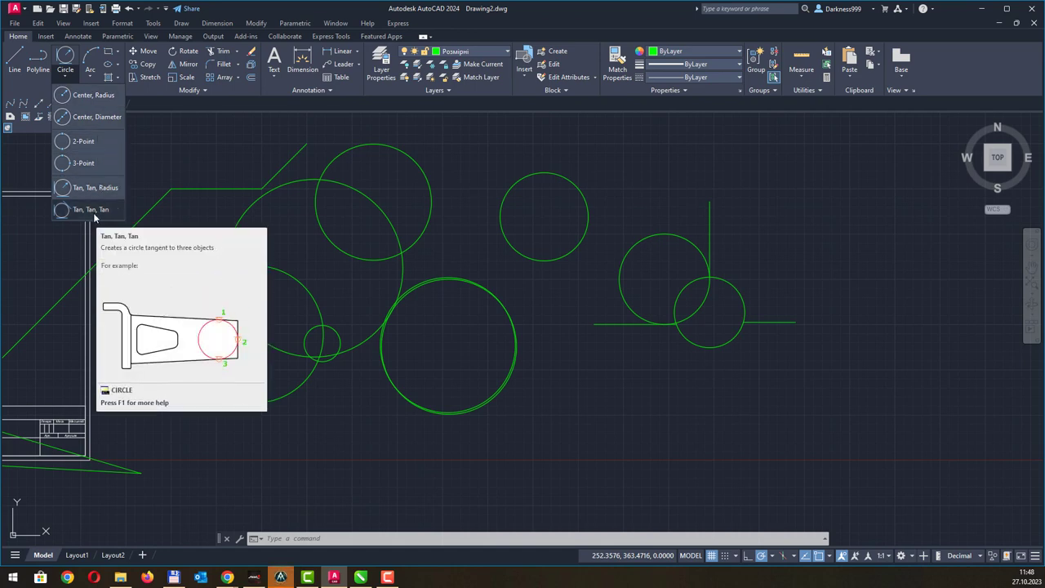
# - Erase three right-hand circles and a line with a selection window
pyautogui.click(646, 158)
pyautogui.click(493, 385)
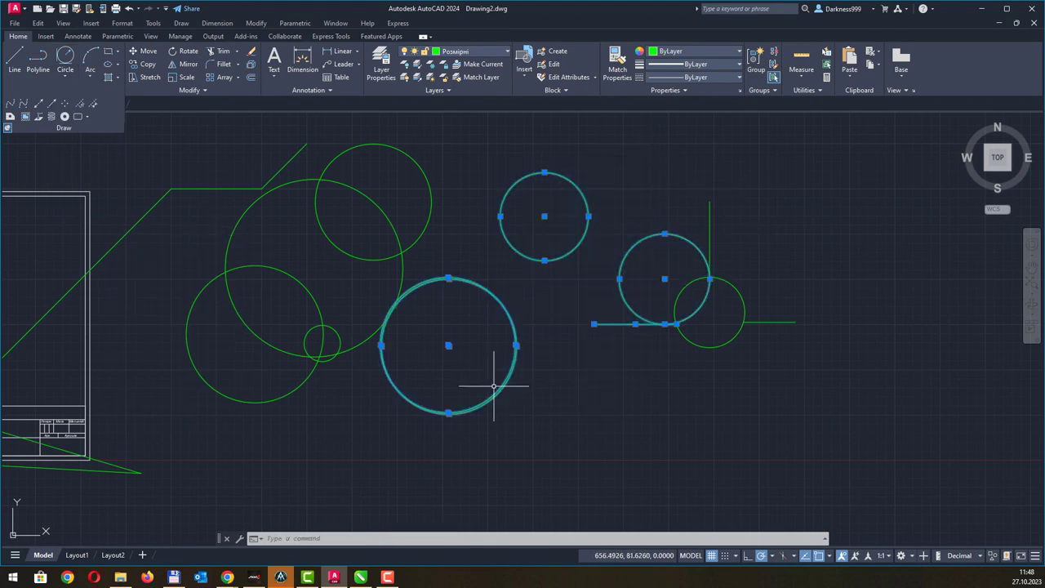
pyautogui.press('Delete')
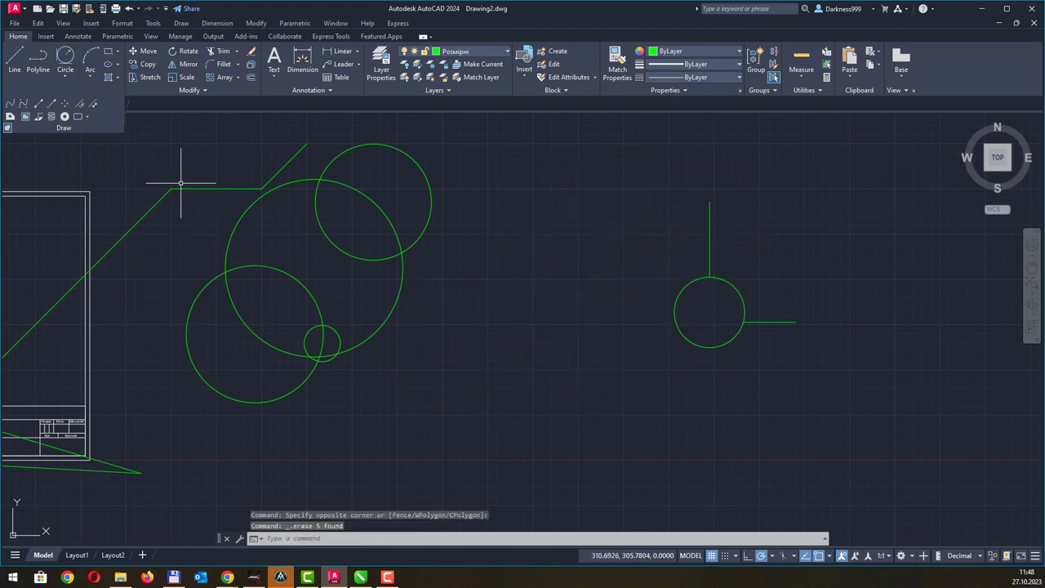
# - Draw a new line continuing into a vertical and a diagonal segment in the middle area
pyautogui.click(14, 61)
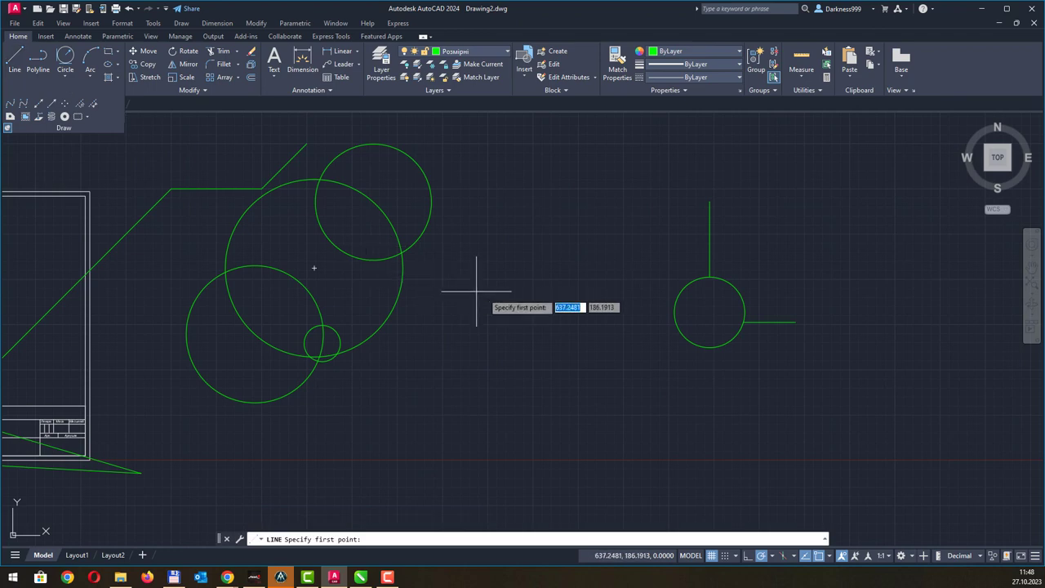
pyautogui.click(481, 239)
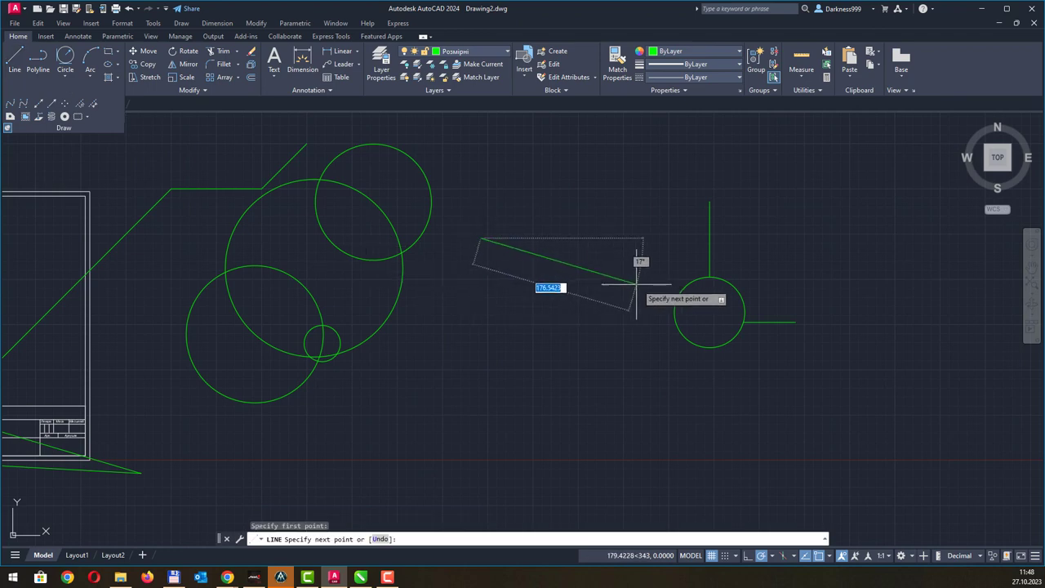
pyautogui.click(643, 397)
pyautogui.click(460, 435)
pyautogui.press('Escape')
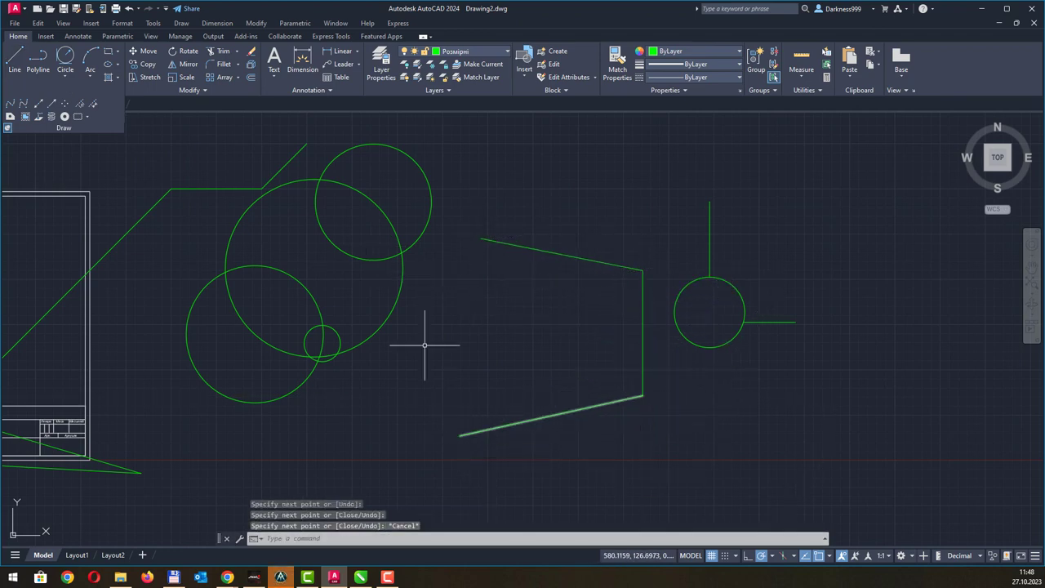
# - Draw a Tan, Tan, Tan circle touching the top, vertical and bottom lines
pyautogui.click(66, 77)
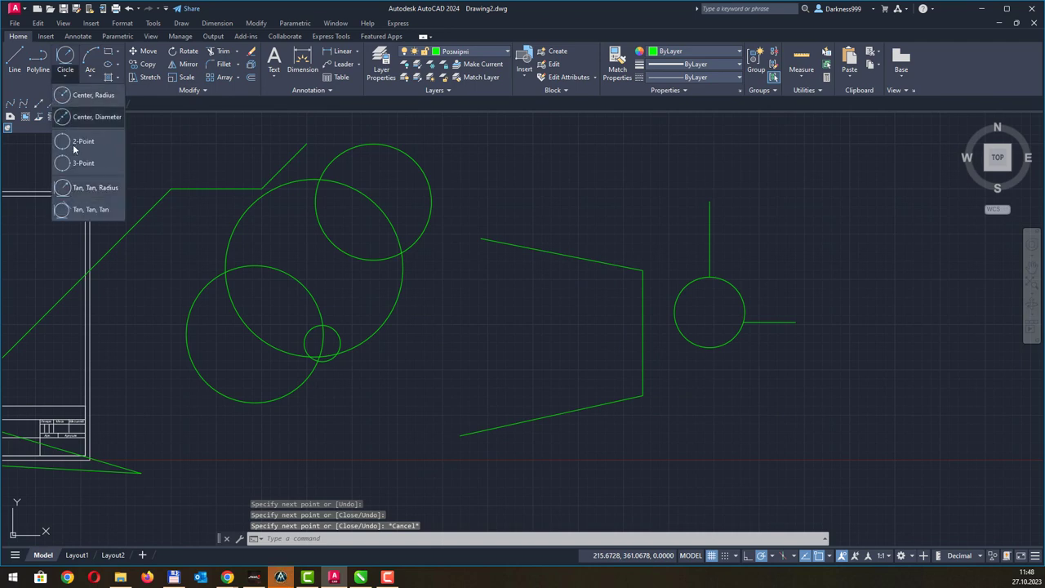
pyautogui.click(78, 206)
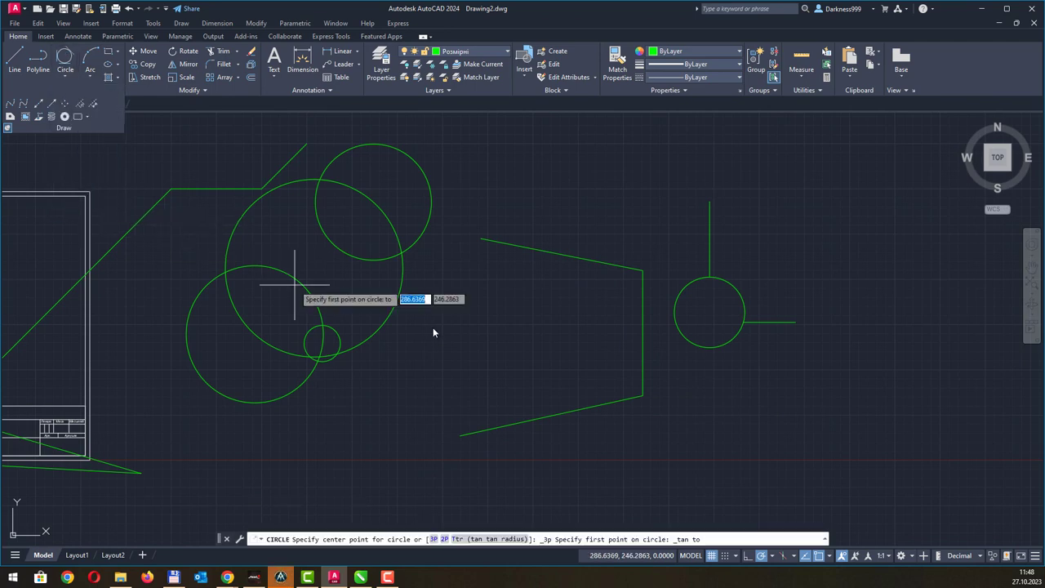
pyautogui.click(550, 251)
pyautogui.click(635, 341)
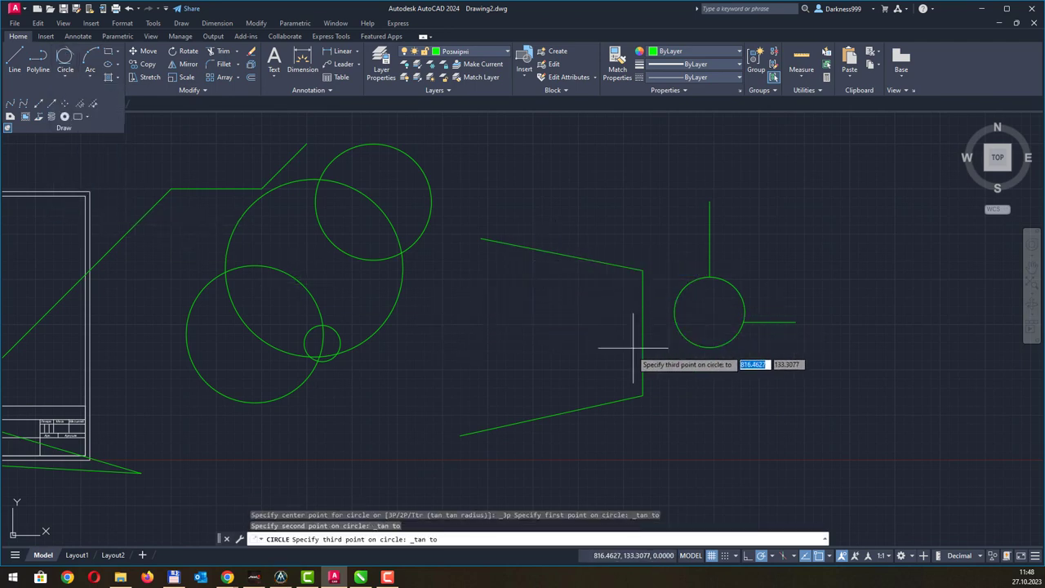
pyautogui.click(558, 410)
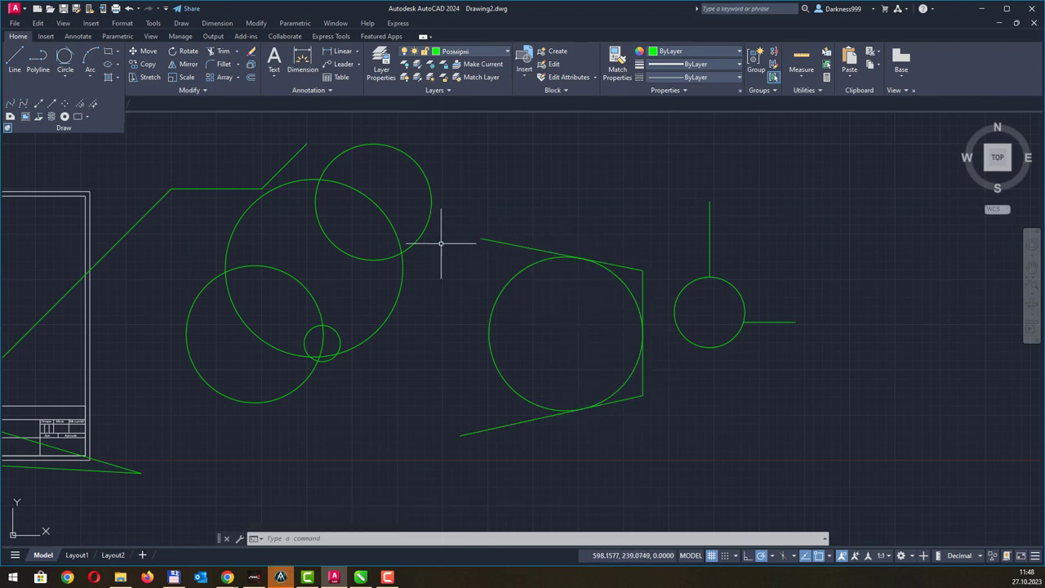
pyautogui.click(65, 79)
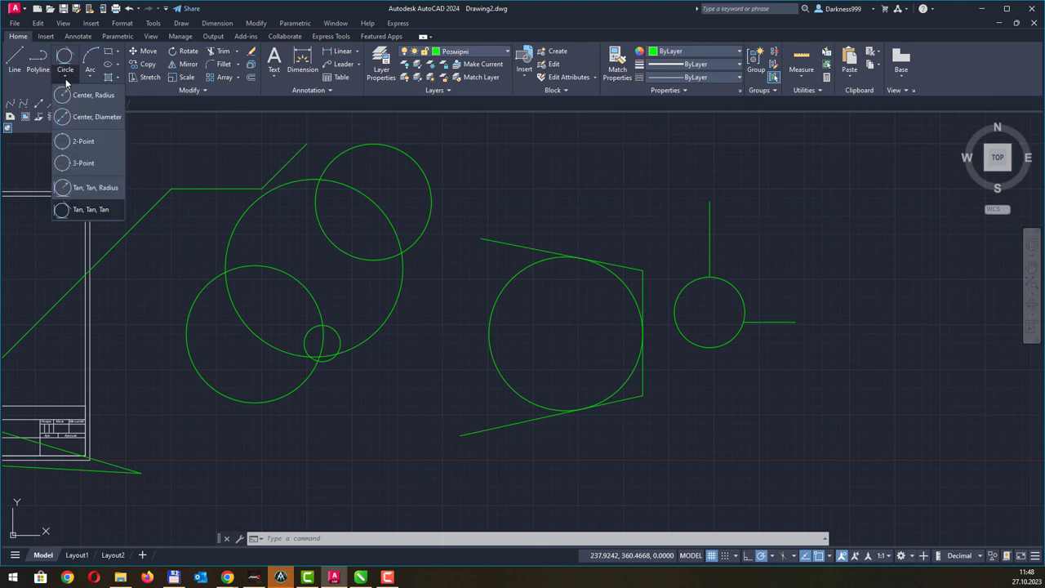
# - Draw a 3P circle through the top and bottom lines' left ends and a third point
pyautogui.click(65, 78)
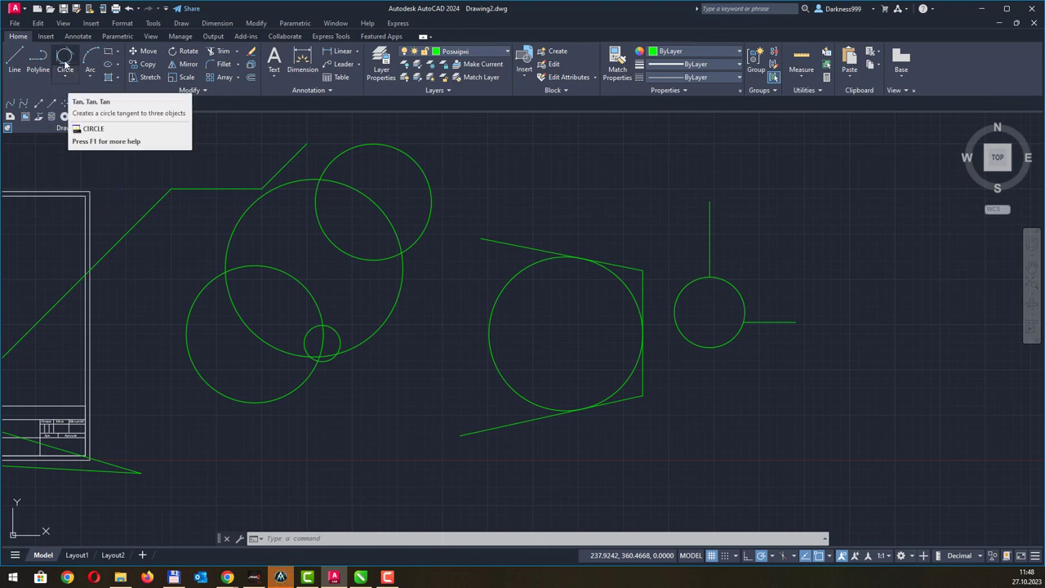
pyautogui.click(65, 78)
pyautogui.click(70, 98)
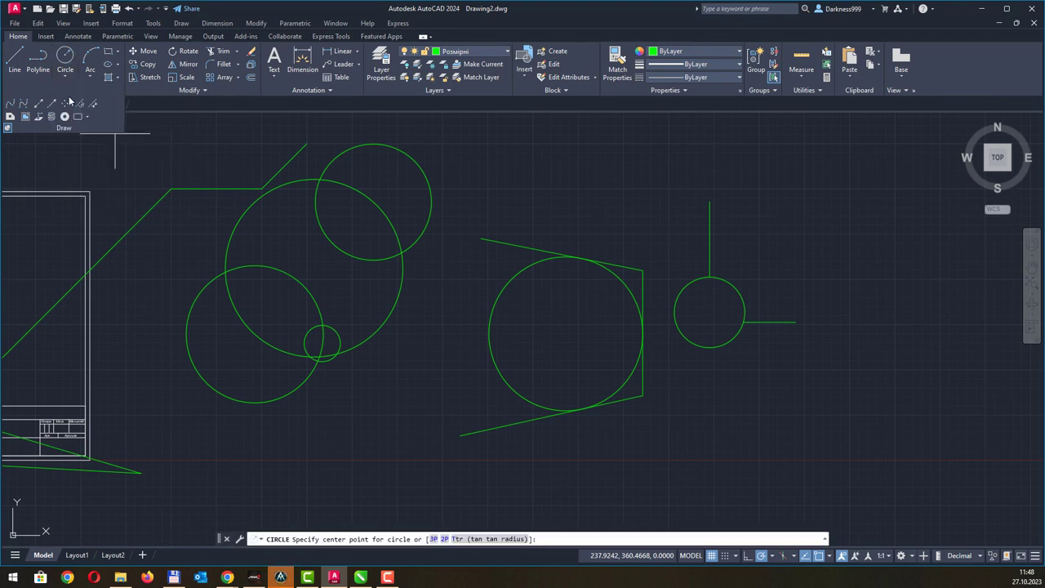
pyautogui.click(64, 78)
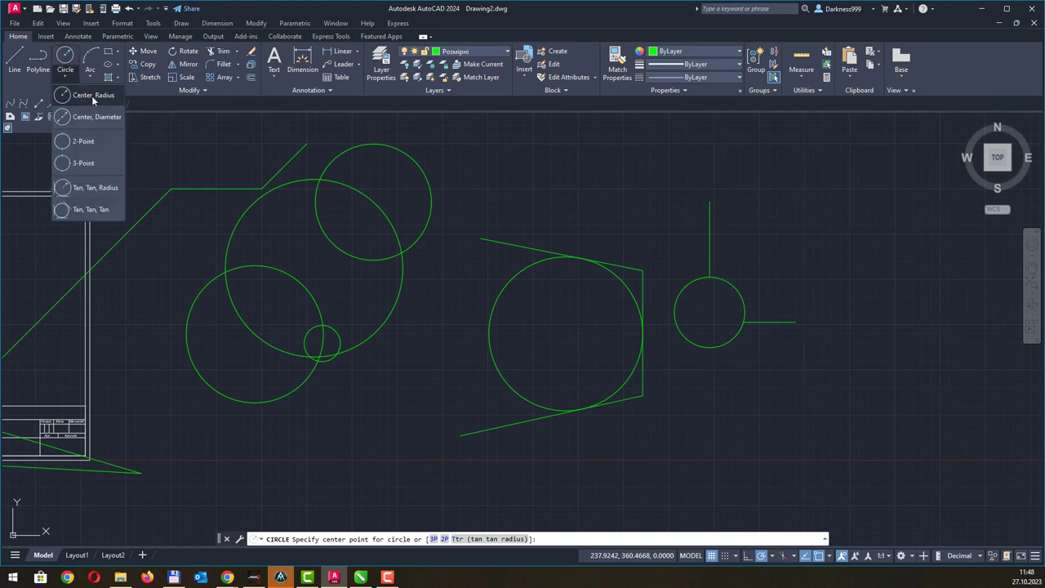
pyautogui.click(88, 95)
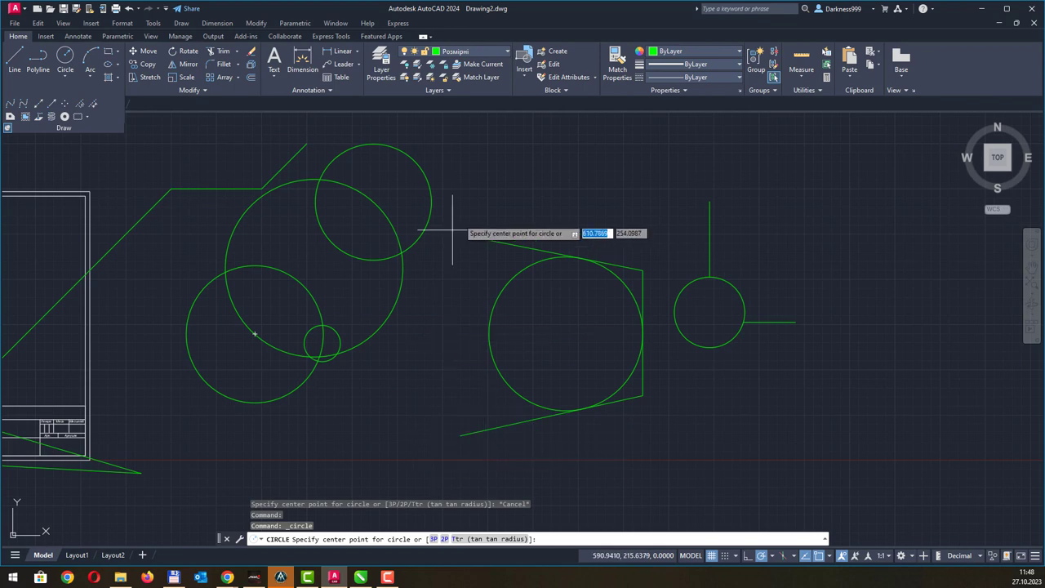
pyautogui.rightClick(516, 163)
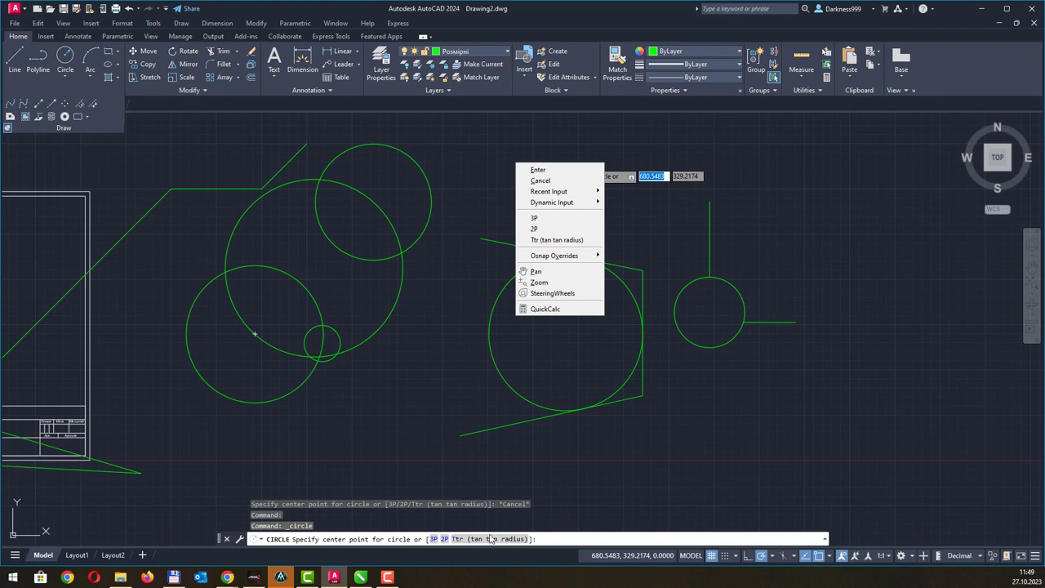
pyautogui.click(539, 539)
pyautogui.write('3p')
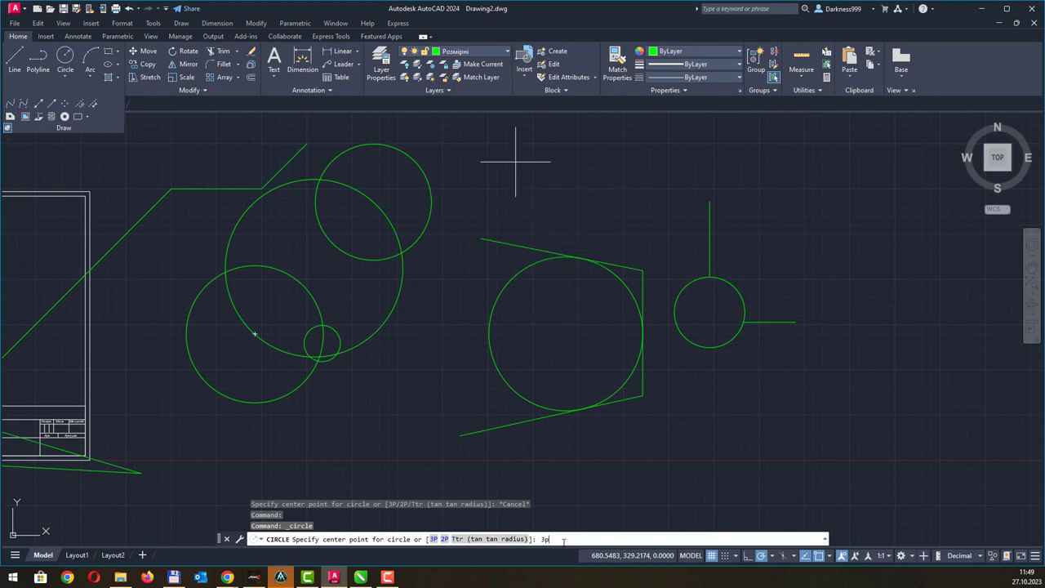
pyautogui.press('Return')
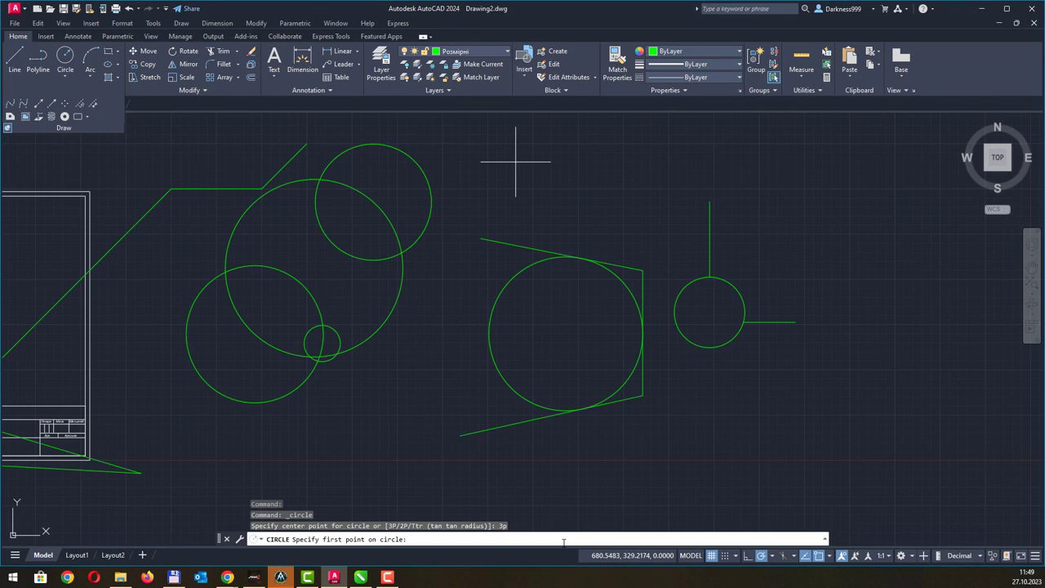
pyautogui.click(512, 243)
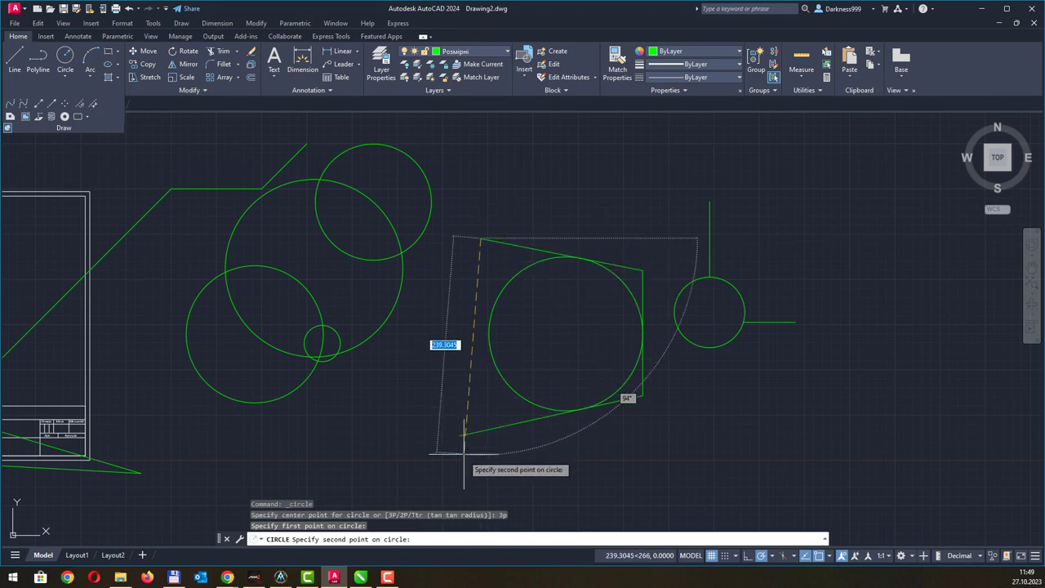
pyautogui.click(460, 437)
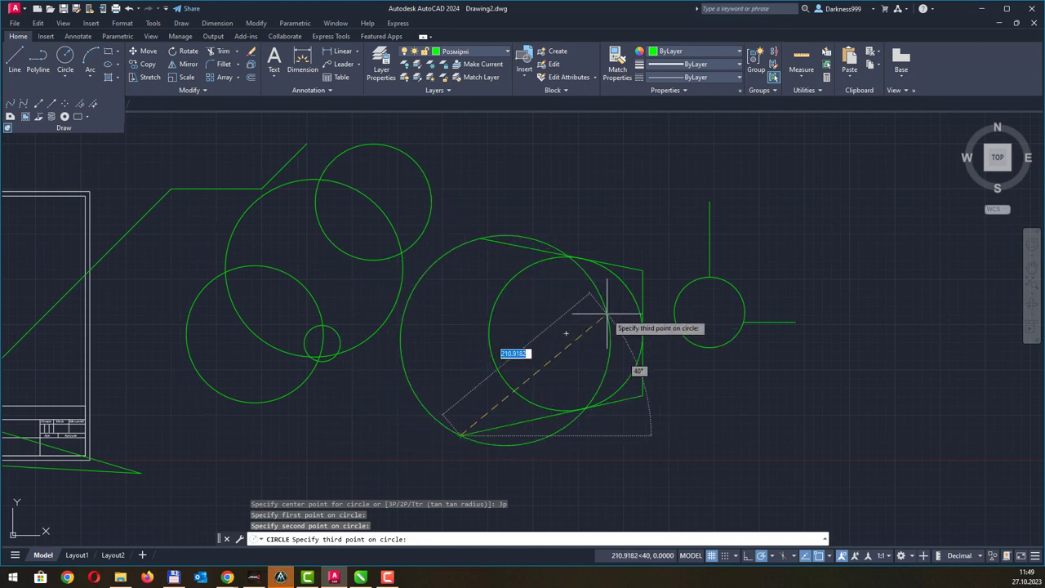
pyautogui.click(607, 313)
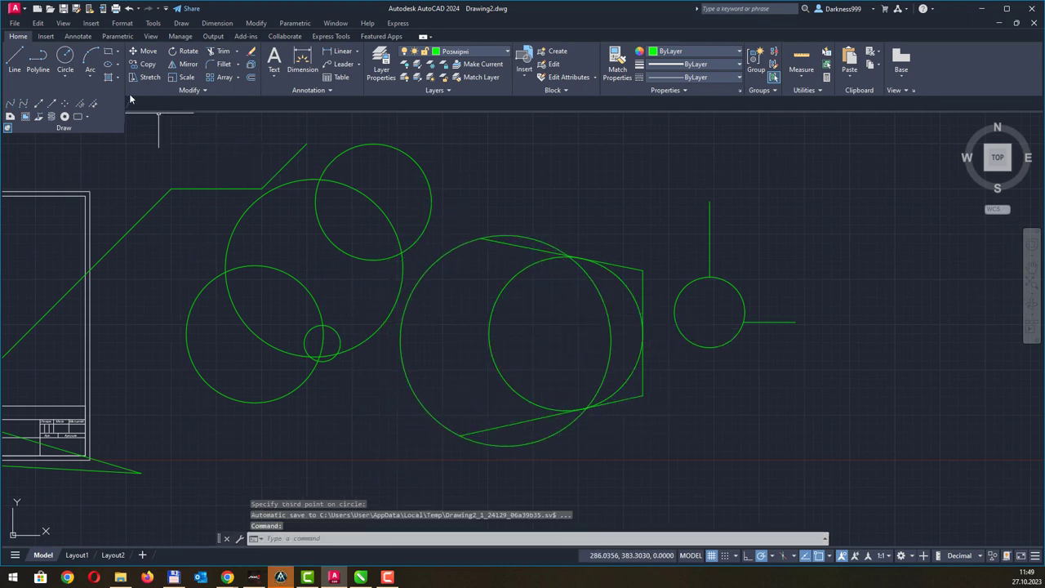
pyautogui.click(69, 81)
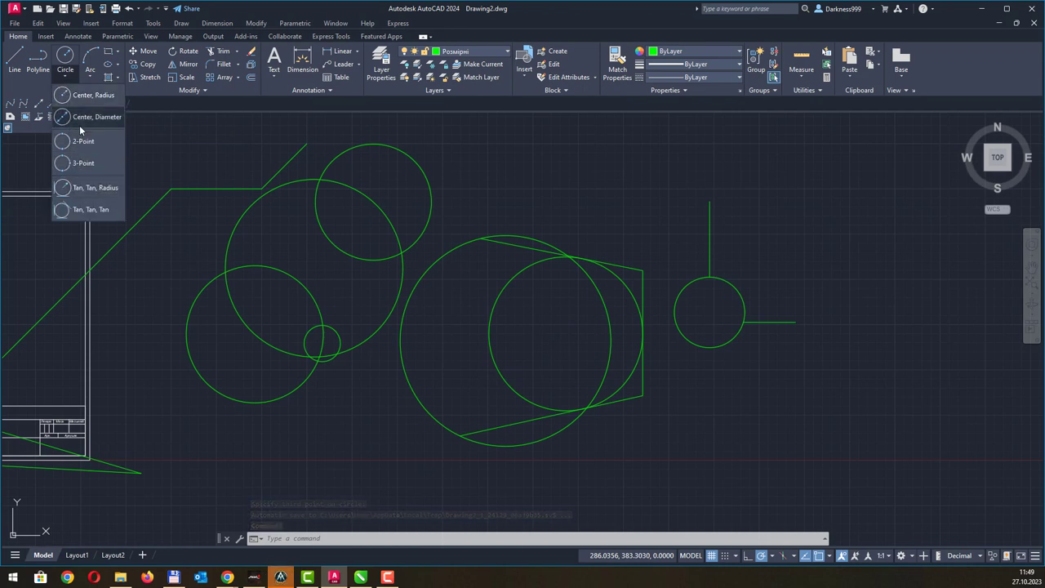
# - Draw a shallow 3-Point arc above and right of the small circle
pyautogui.click(91, 75)
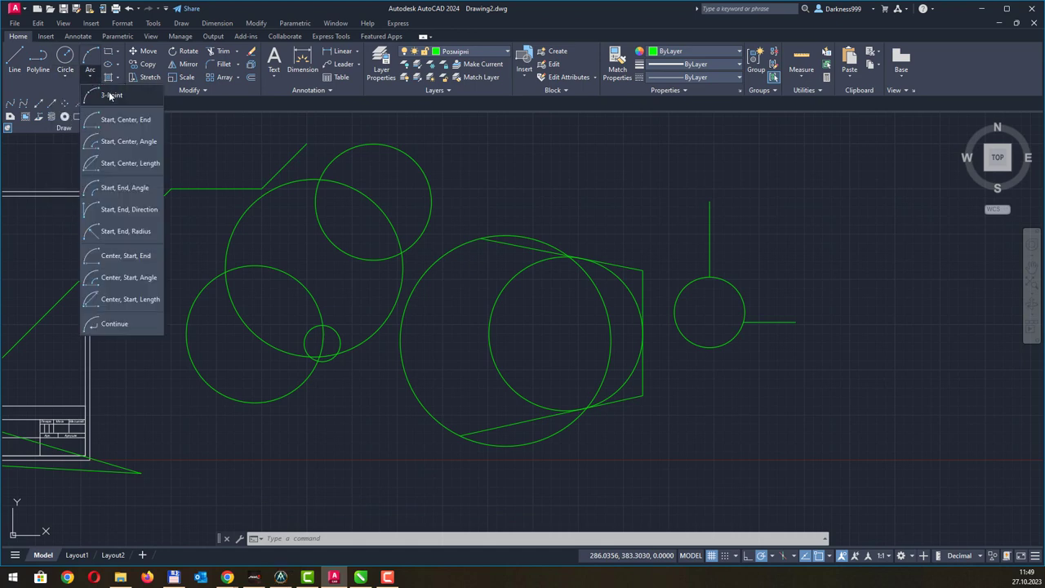
pyautogui.click(111, 94)
pyautogui.click(886, 229)
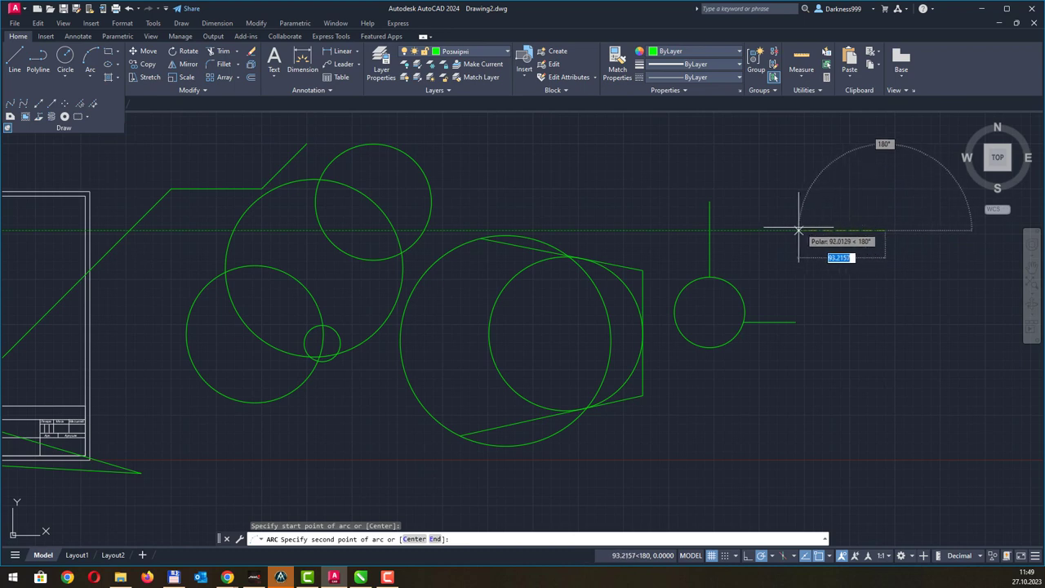
pyautogui.click(761, 232)
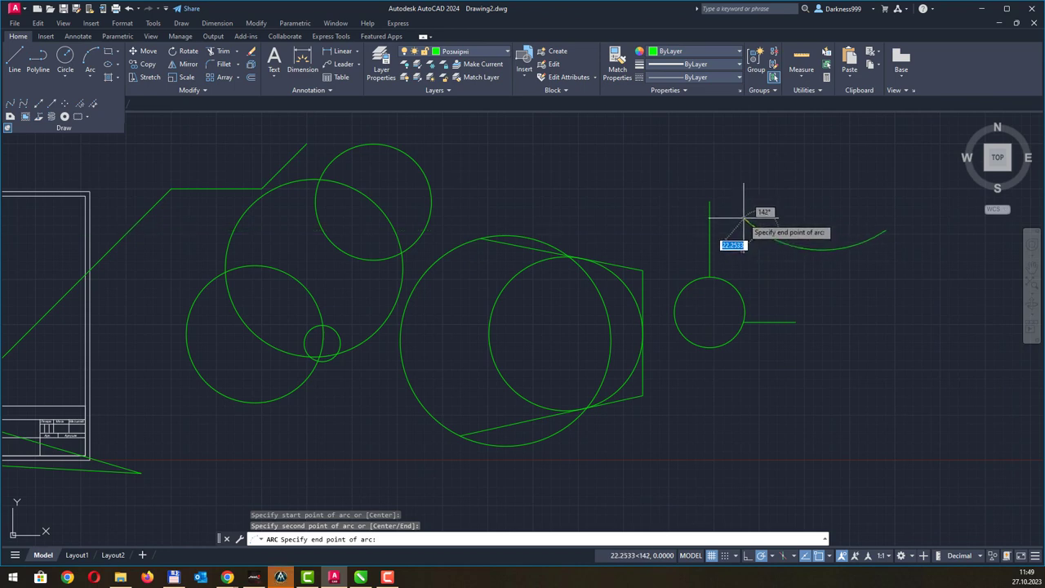
pyautogui.click(743, 218)
# - Draw a large Start, Center, End arc with a 90 angle on the right side
pyautogui.click(84, 78)
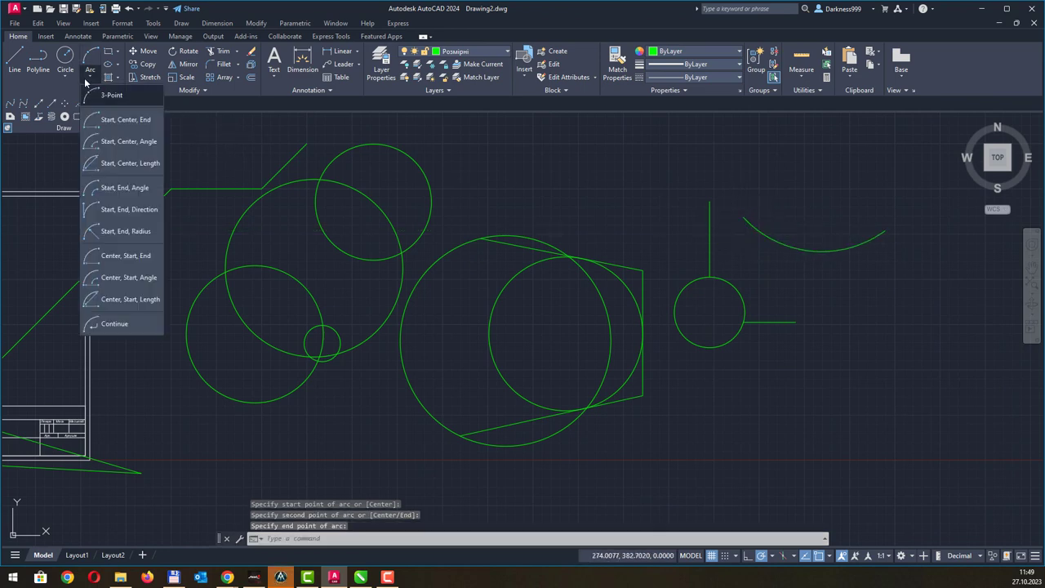
pyautogui.click(139, 122)
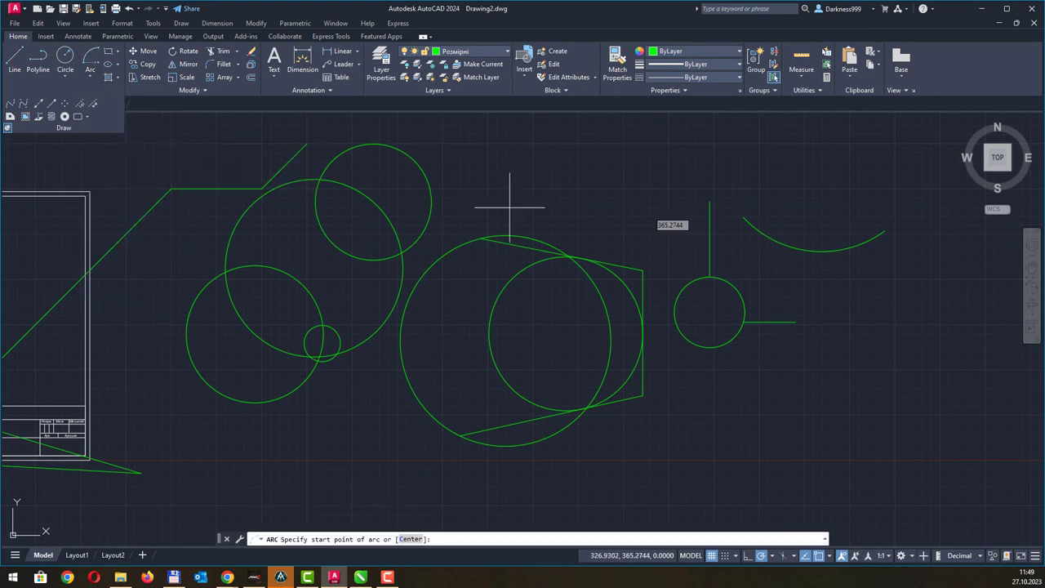
pyautogui.click(716, 419)
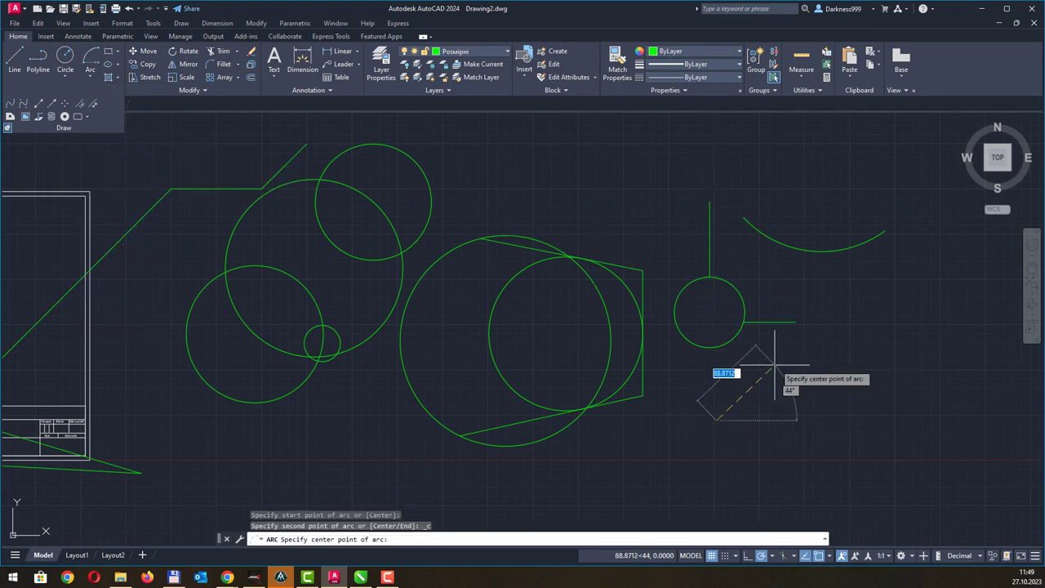
pyautogui.click(879, 299)
pyautogui.write('90')
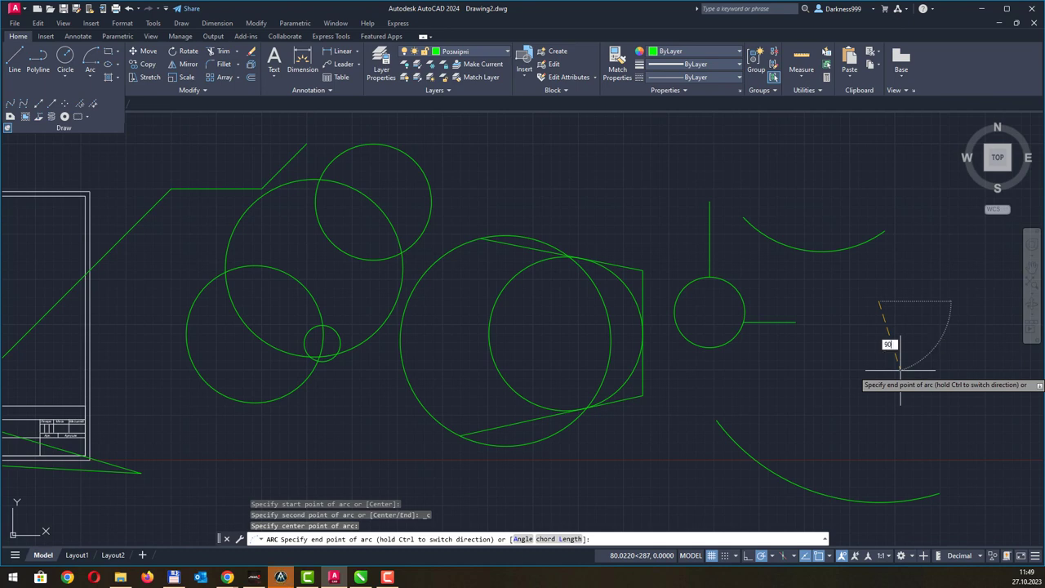
pyautogui.press('Return')
pyautogui.scroll(-4, 901, 370)
pyautogui.moveTo(812, 350); pyautogui.dragTo(646, 327, button='middle')
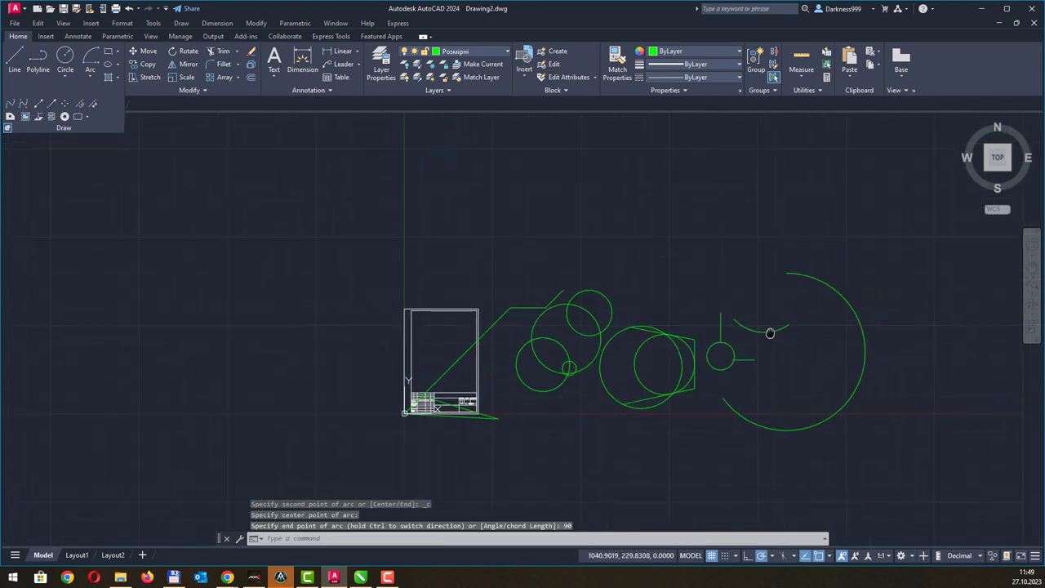
pyautogui.scroll(2, 564, 317)
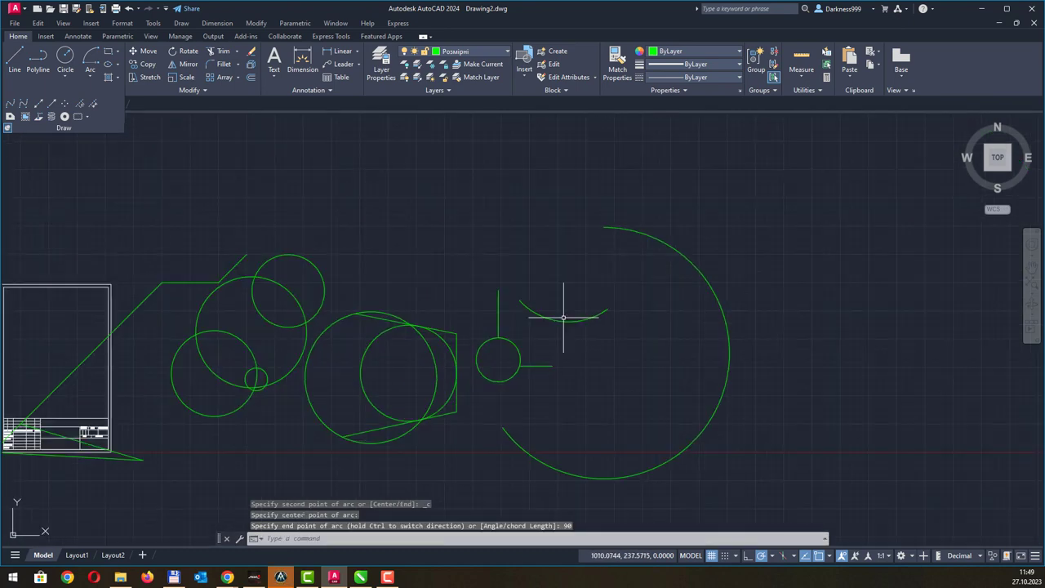
pyautogui.click(91, 77)
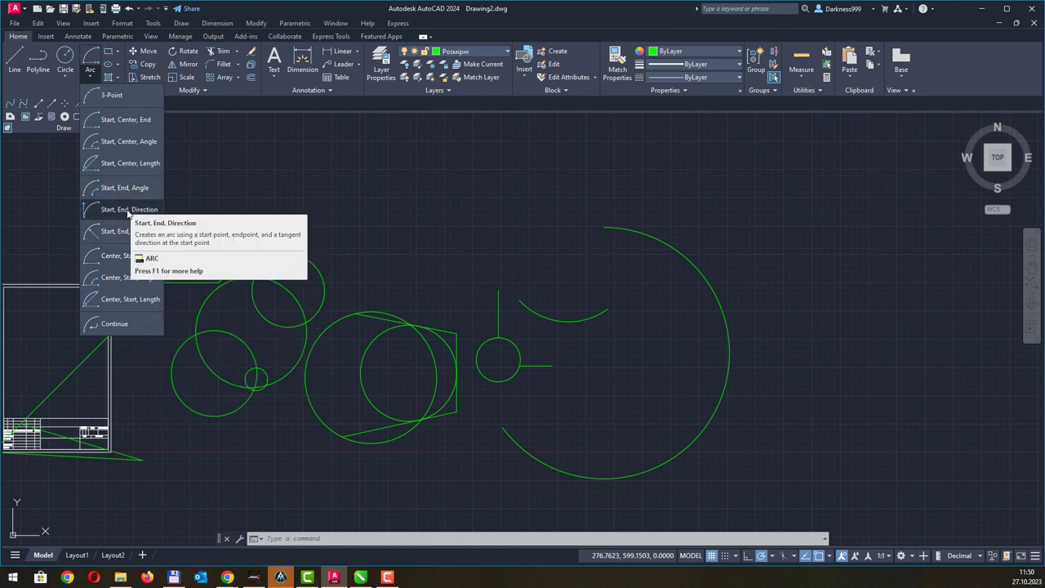
# - Erase the ten right-hand arcs, lines and circles with a crossing window and recentre the view
pyautogui.press('Escape')
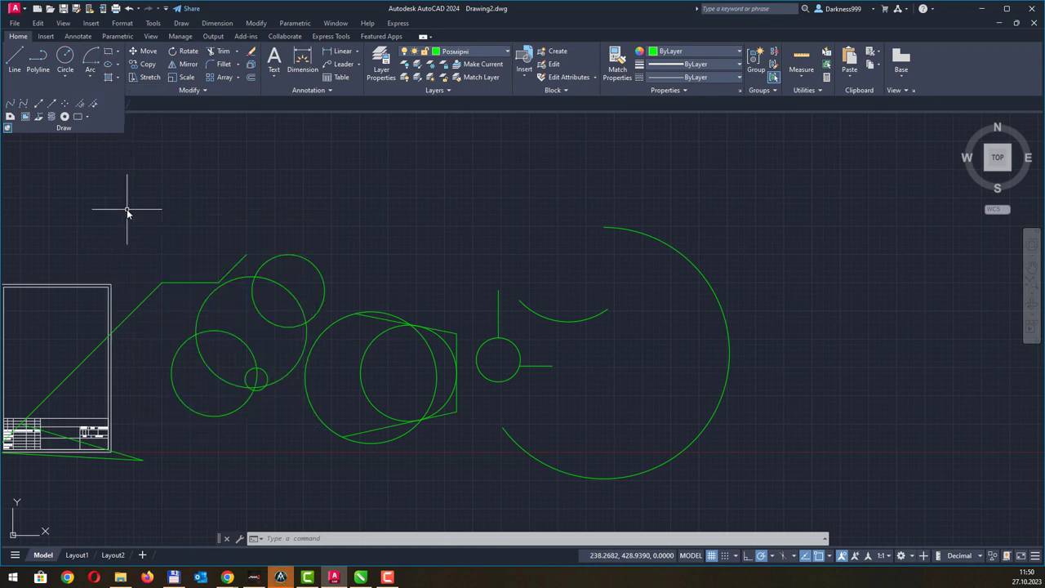
pyautogui.click(839, 218)
pyautogui.click(357, 455)
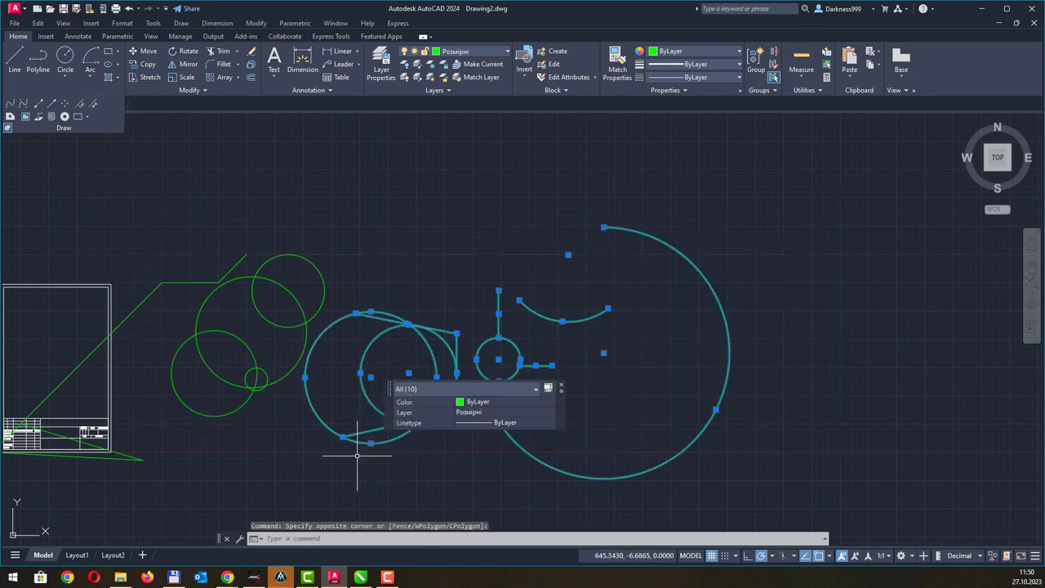
pyautogui.press('Delete')
pyautogui.moveTo(362, 299); pyautogui.dragTo(429, 282, button='middle')
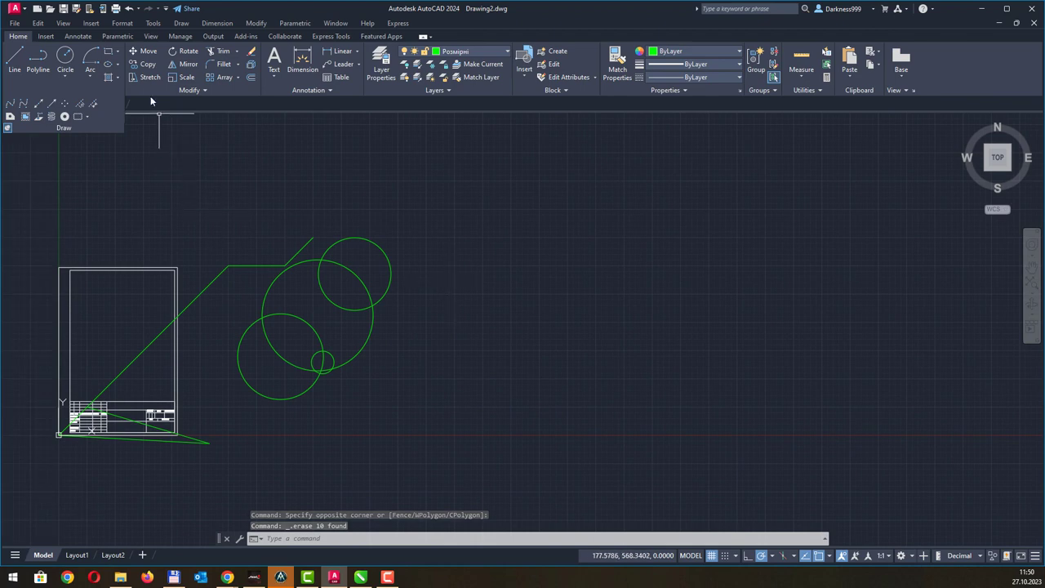
pyautogui.click(120, 54)
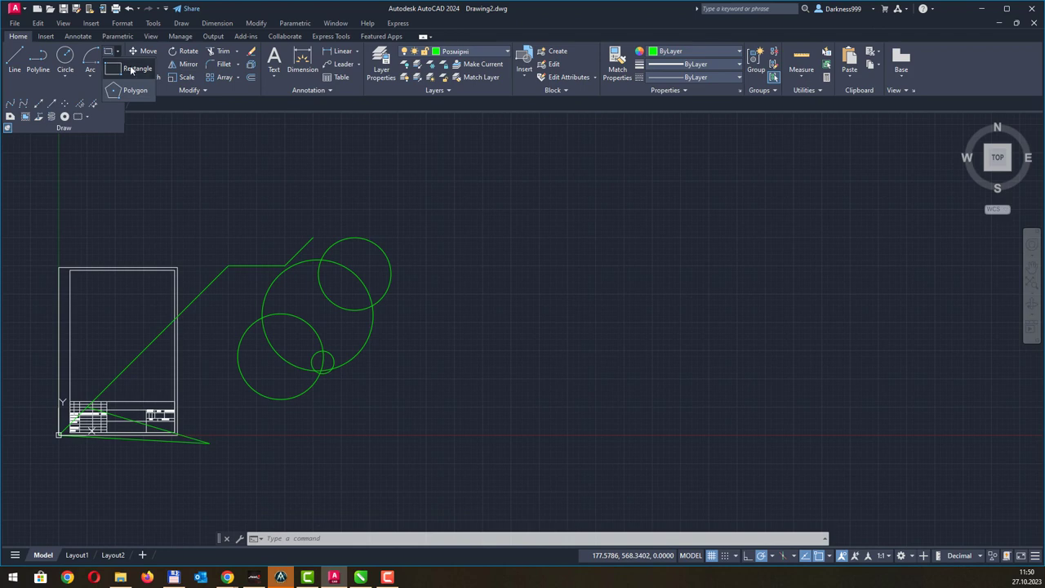
# - Draw a plain rectangle to the right of the circles
pyautogui.click(130, 70)
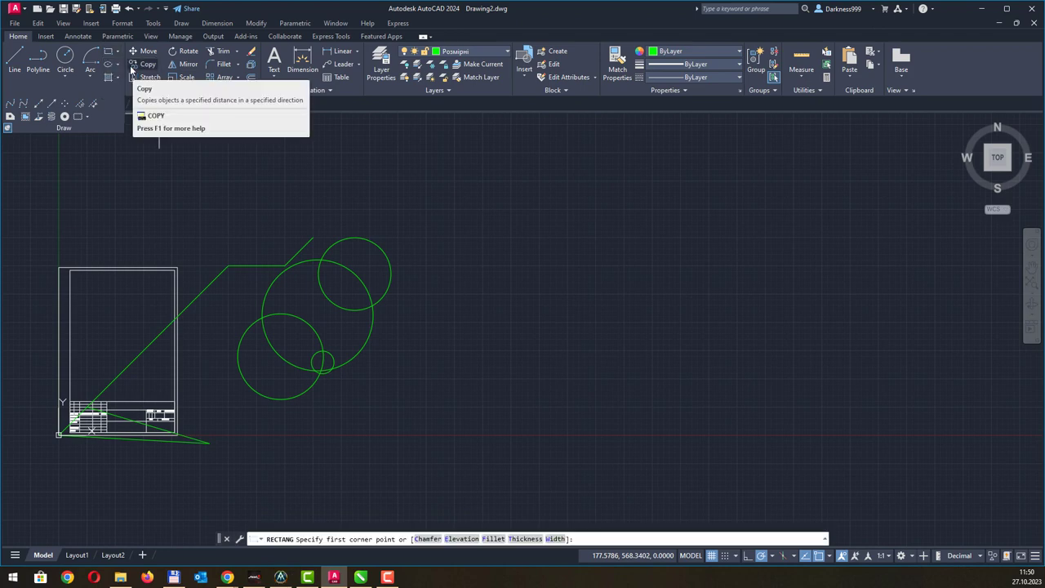
pyautogui.click(496, 193)
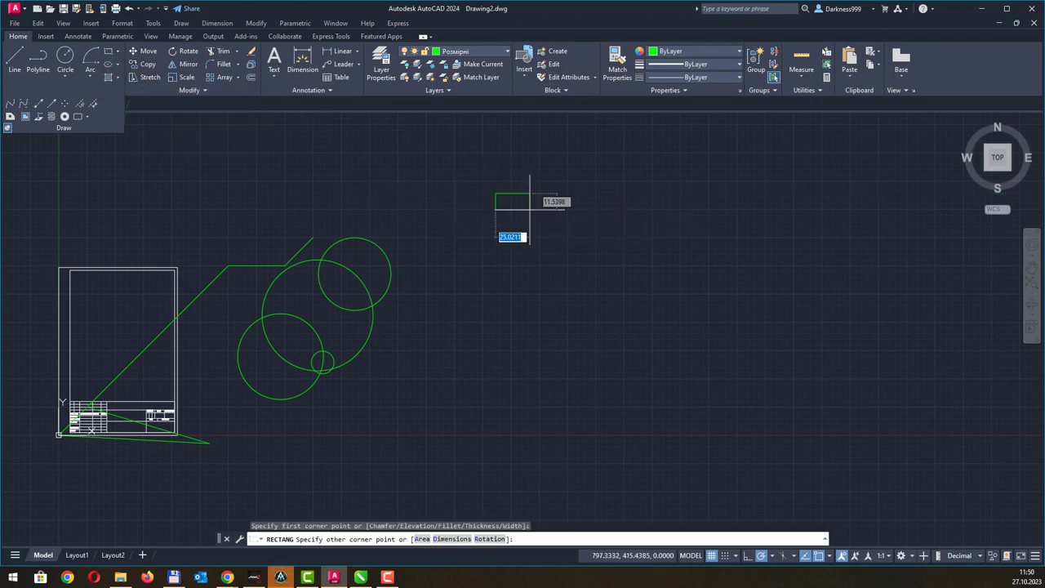
pyautogui.click(664, 276)
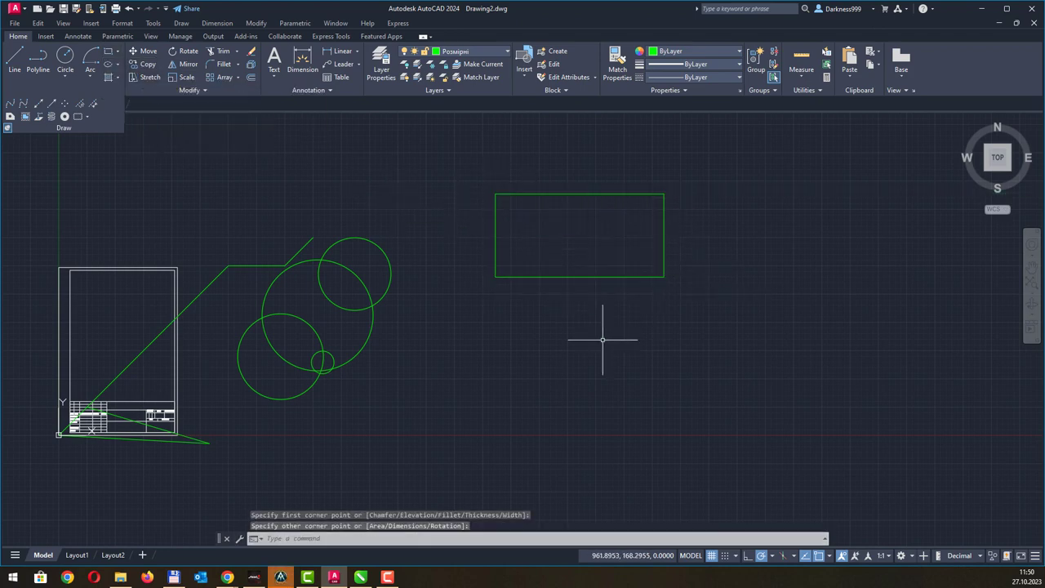
# - Set 10 by 10 chamfers and draw two chamfered rectangles, one below and one to the right
pyautogui.click(114, 54)
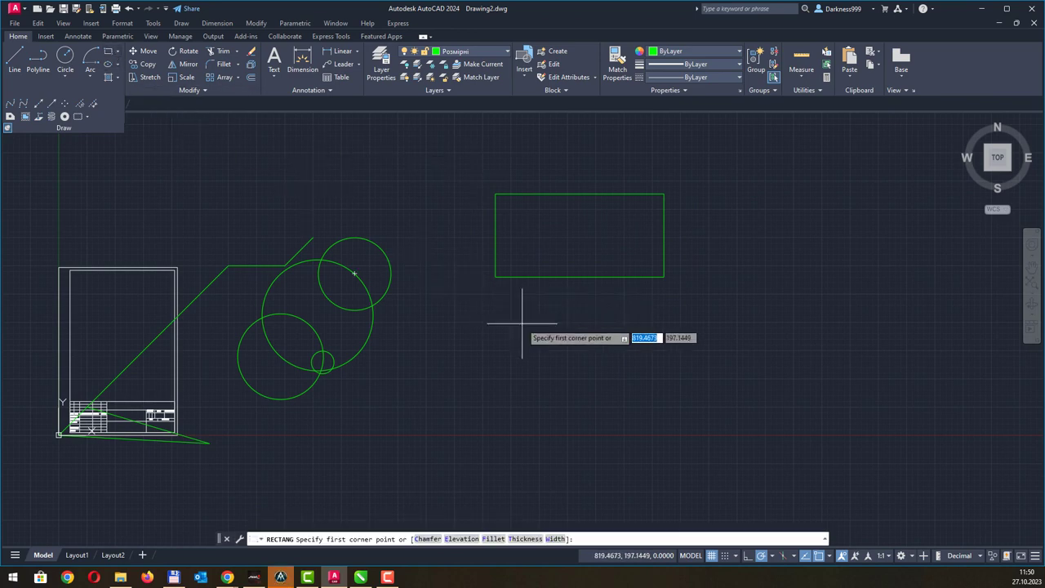
pyautogui.click(427, 539)
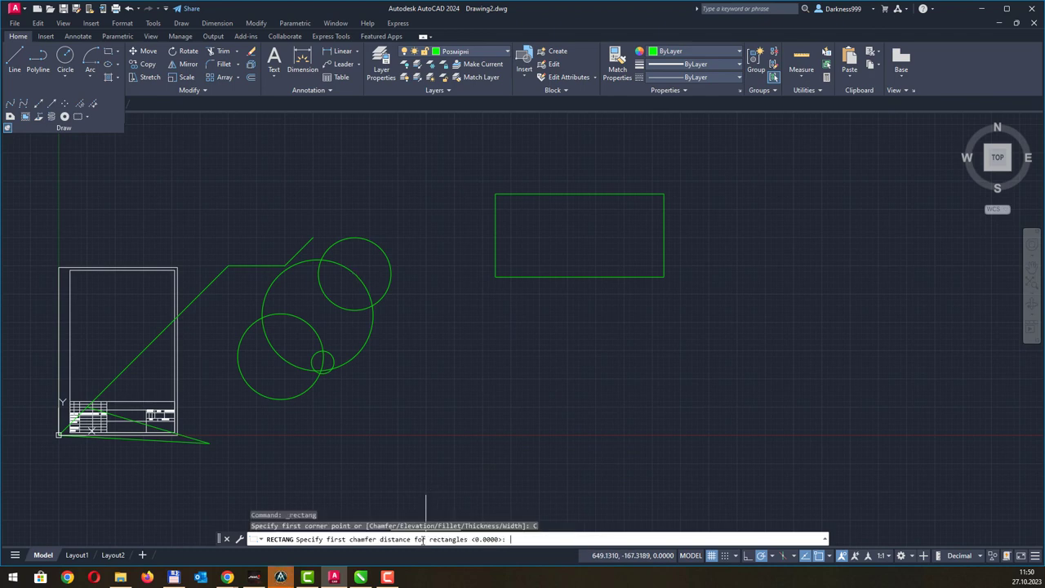
pyautogui.write('10')
pyautogui.press('Return')
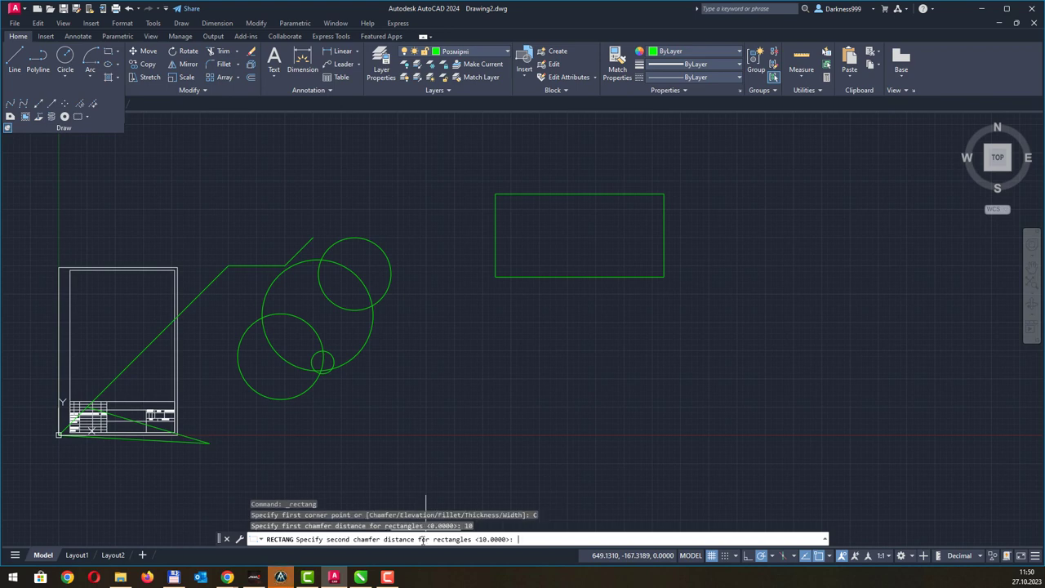
pyautogui.press('Return')
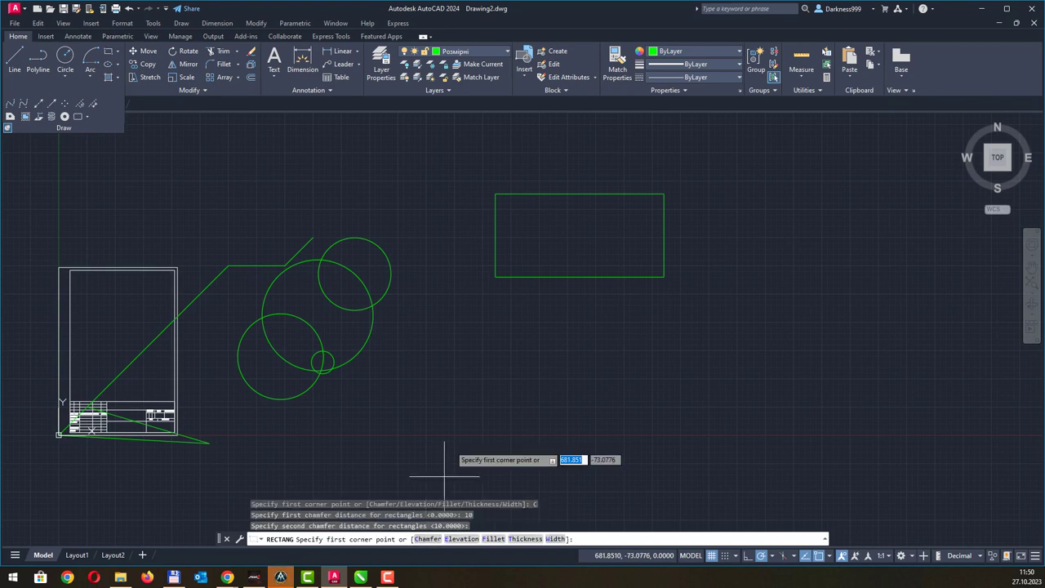
pyautogui.click(474, 328)
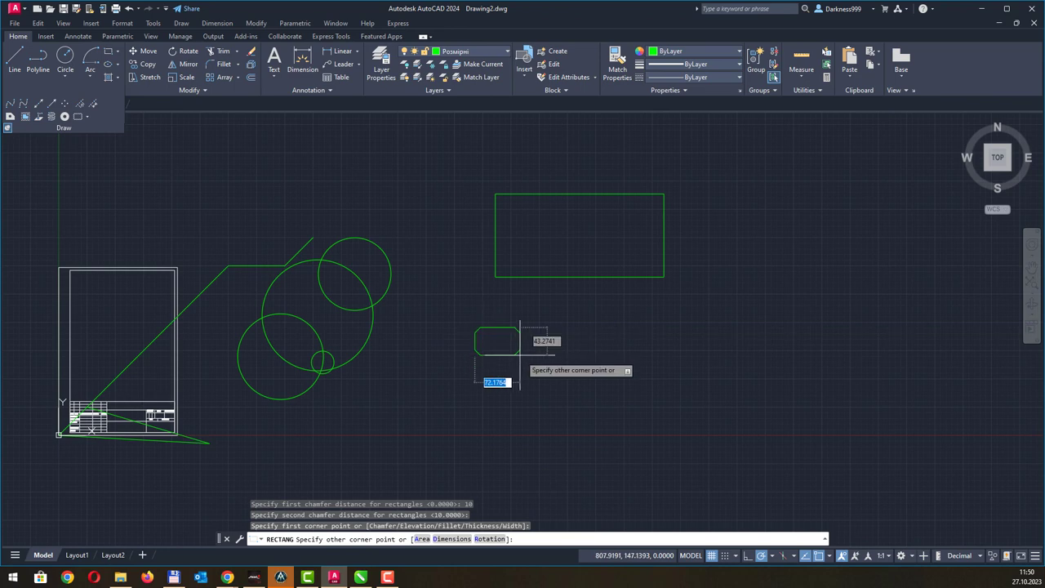
pyautogui.click(610, 383)
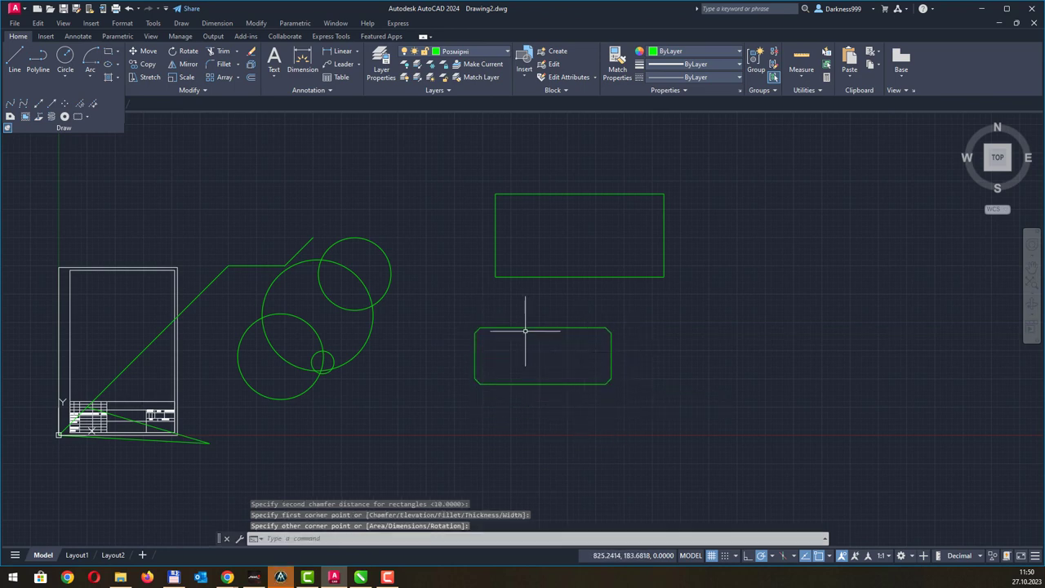
pyautogui.click(112, 55)
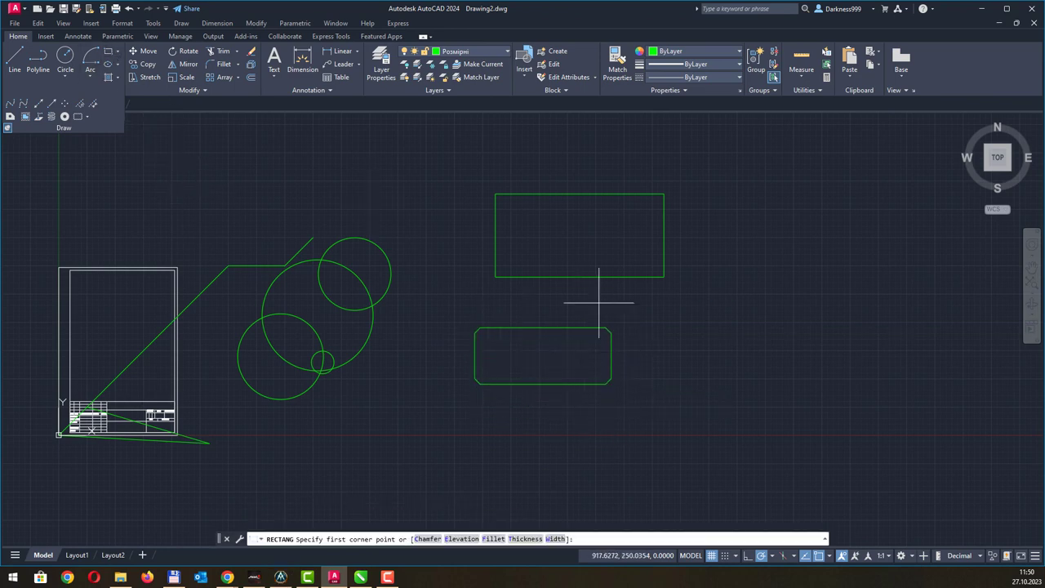
pyautogui.click(662, 313)
pyautogui.click(779, 372)
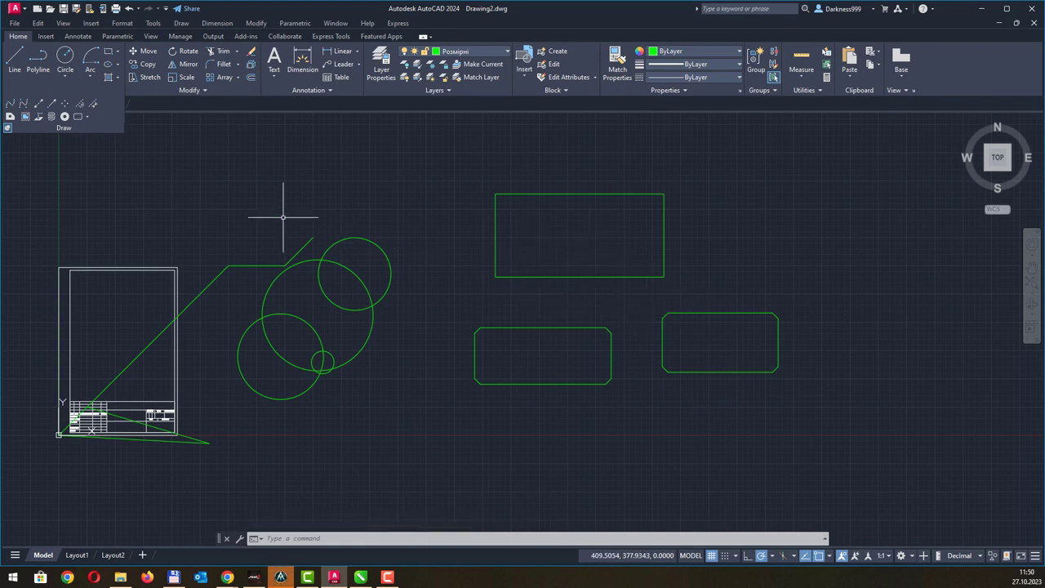
pyautogui.click(109, 52)
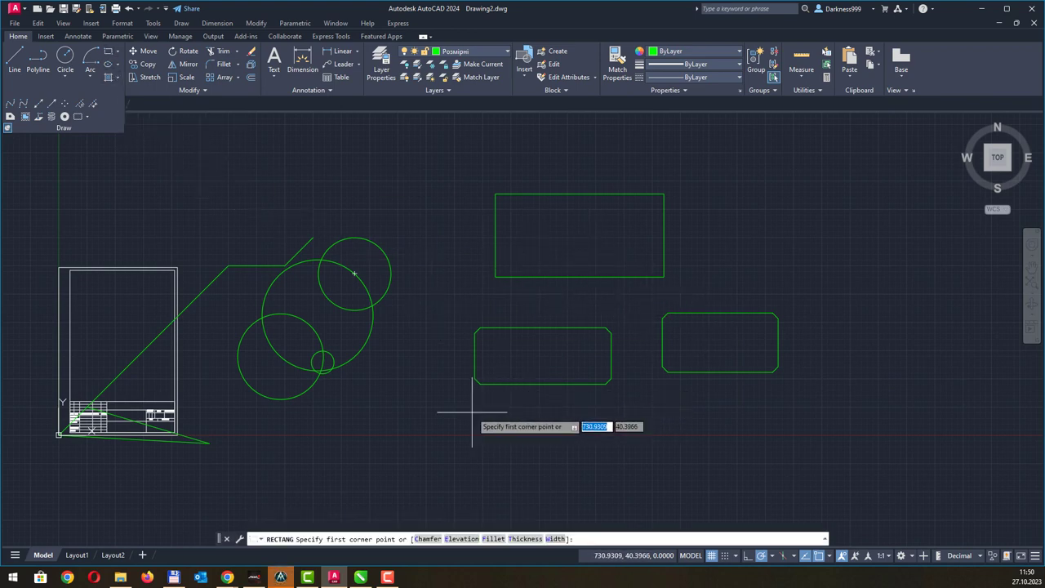
# - Reset the rectangle chamfers to 0 and 0 and draw a square-cornered rectangle below
pyautogui.click(428, 539)
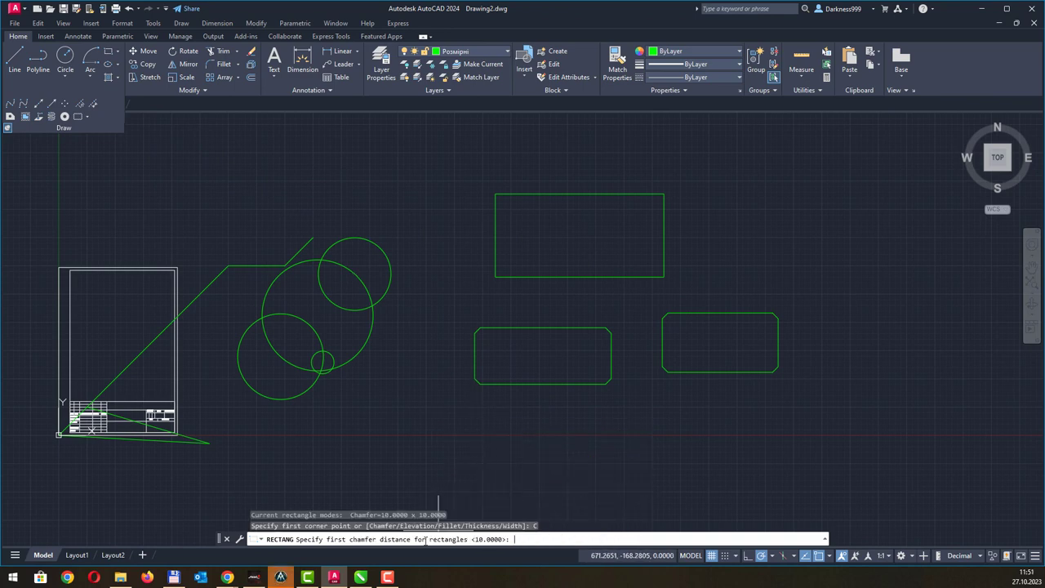
pyautogui.press('Return')
pyautogui.write('0')
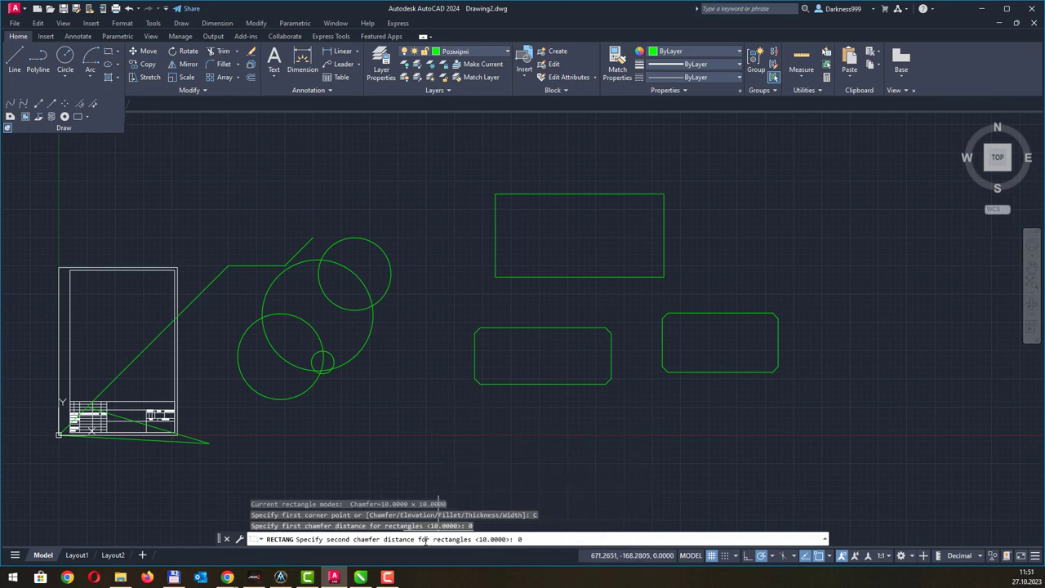
pyautogui.press('Return')
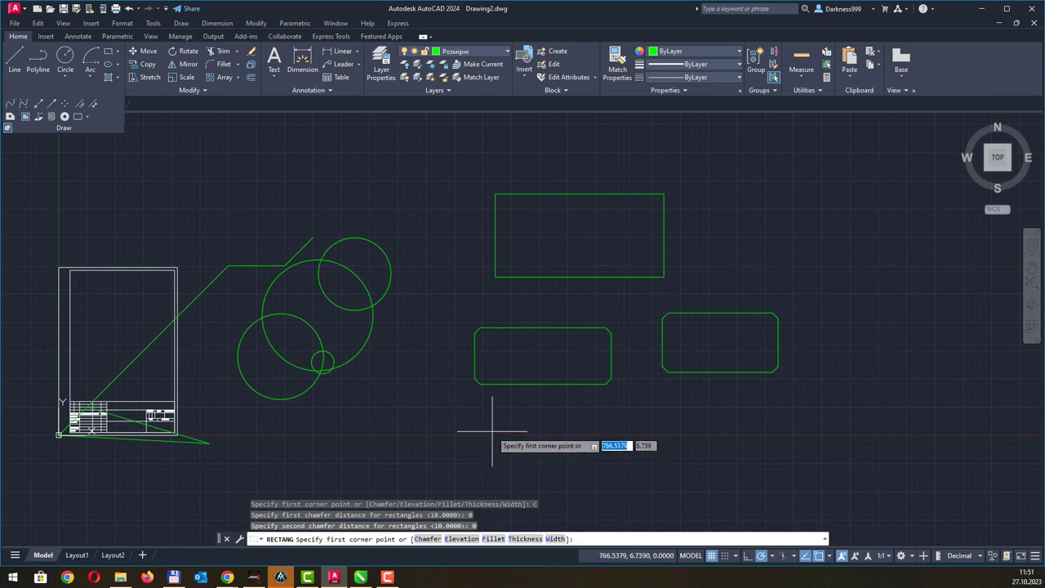
pyautogui.click(485, 421)
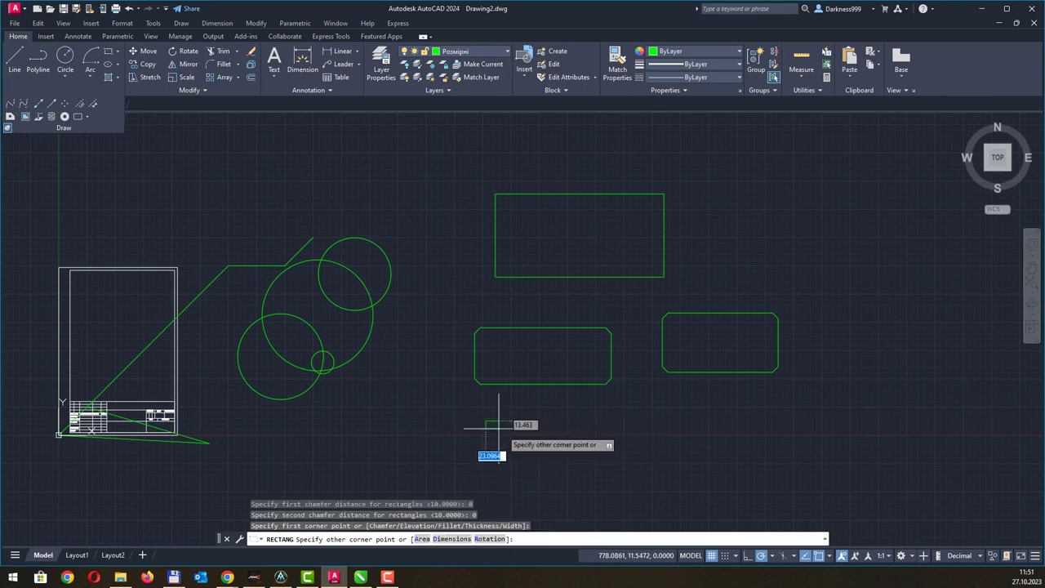
pyautogui.click(684, 473)
# - Draw another rectangle at the lower right with thickness 5
pyautogui.moveTo(586, 401); pyautogui.dragTo(550, 397, button='middle')
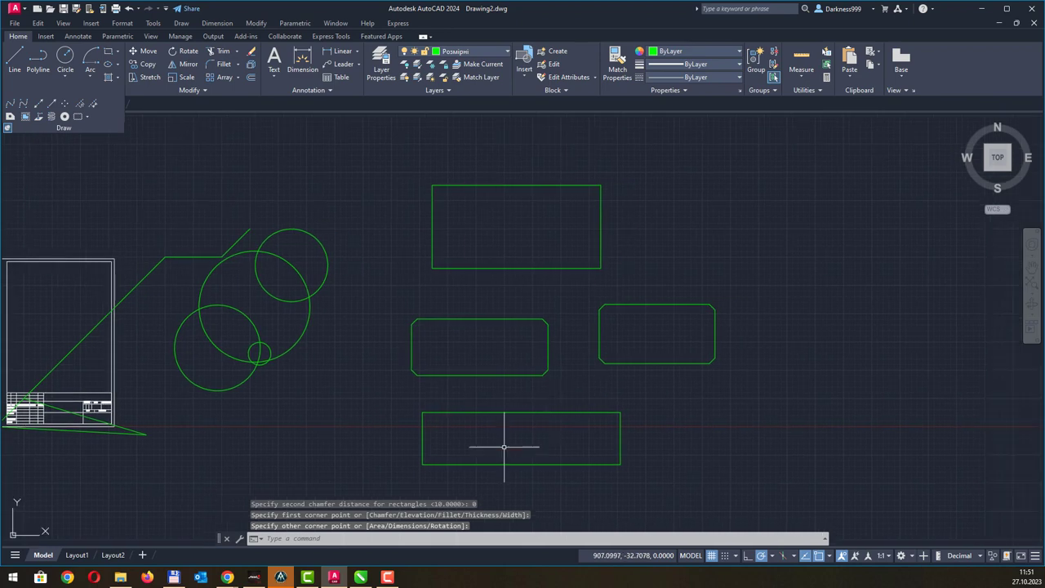
pyautogui.press('Return')
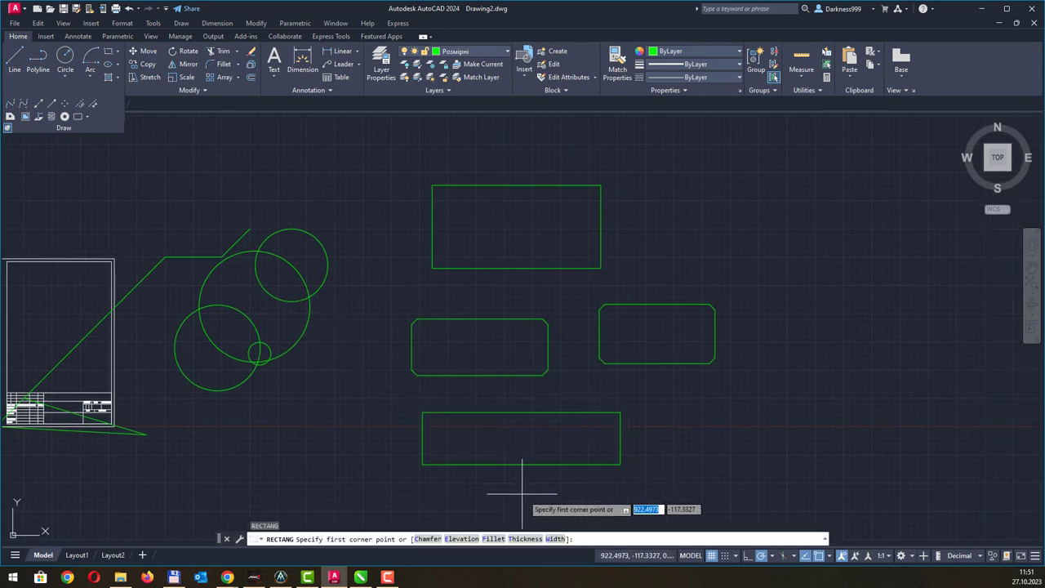
pyautogui.click(524, 539)
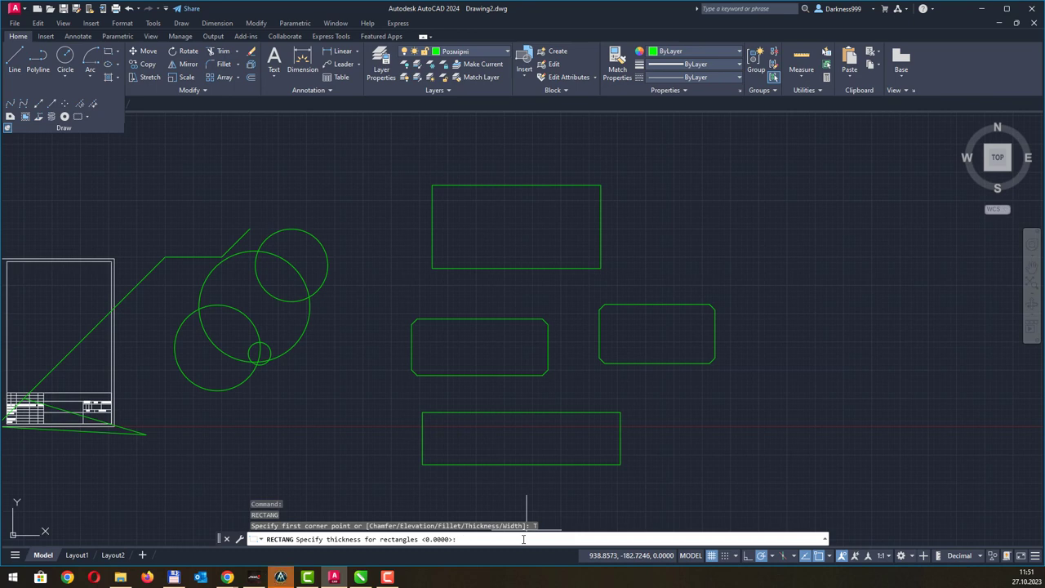
pyautogui.write('5')
pyautogui.press('Return')
pyautogui.click(674, 400)
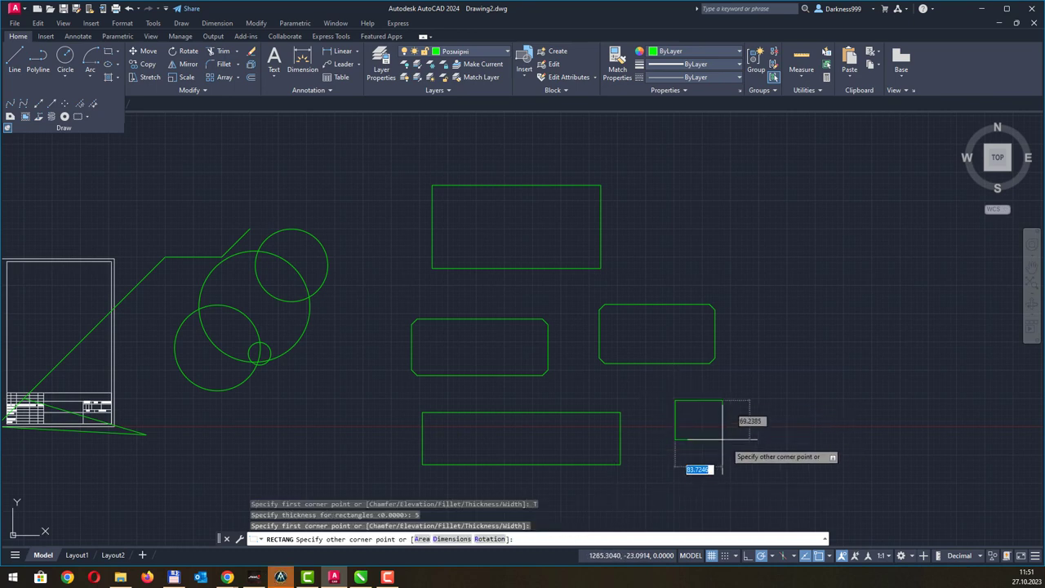
pyautogui.click(779, 472)
# - Zoom and pan to bring the rectangles back into view, then restart RECTANG
pyautogui.scroll(2, 747, 415)
pyautogui.scroll(5, 760, 415)
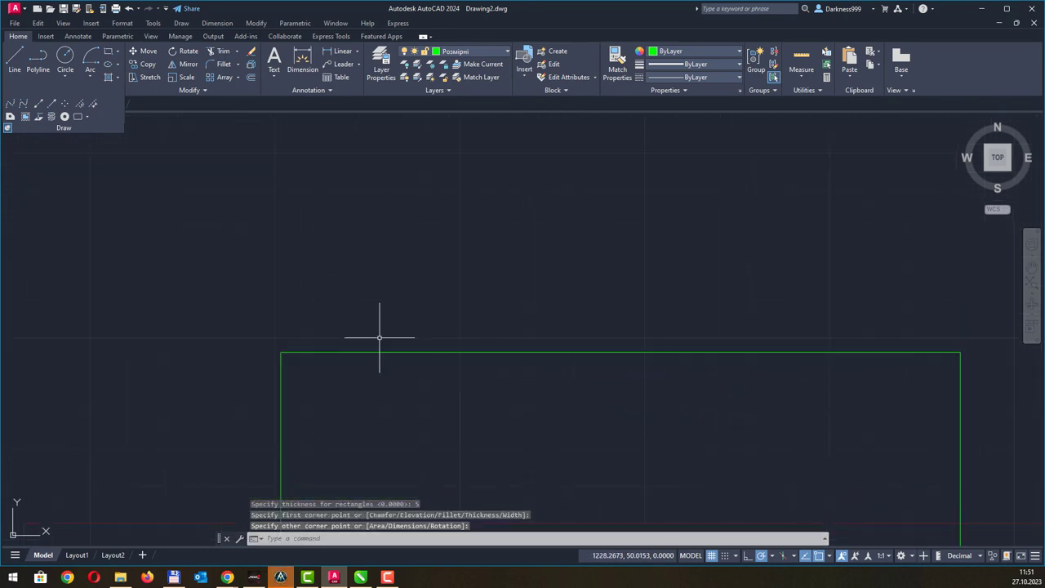
pyautogui.scroll(-10, 357, 339)
pyautogui.scroll(-2, 397, 397)
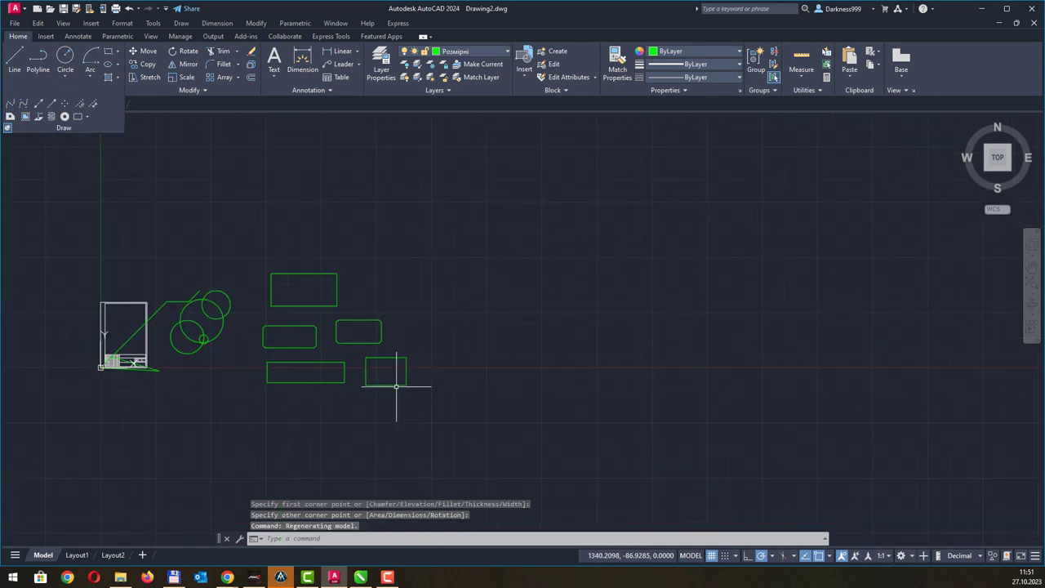
pyautogui.moveTo(427, 345)
pyautogui.mouseDown(button='middle')
pyautogui.moveTo(515, 394)
pyautogui.moveTo(510, 352)
pyautogui.mouseUp(button='middle')
pyautogui.scroll(3, 515, 395)
pyautogui.scroll(1, 473, 401)
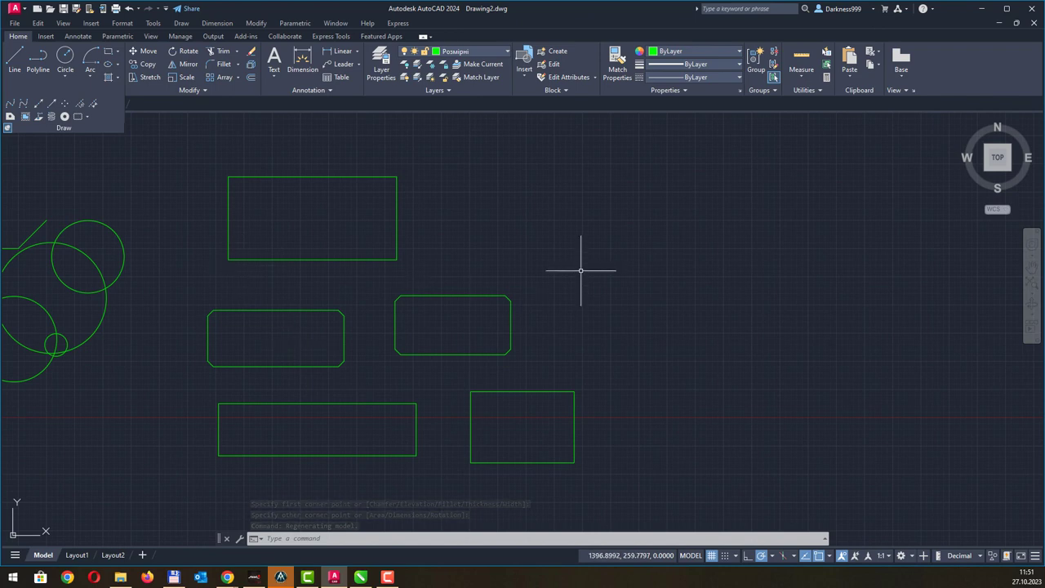
pyautogui.press('Return')
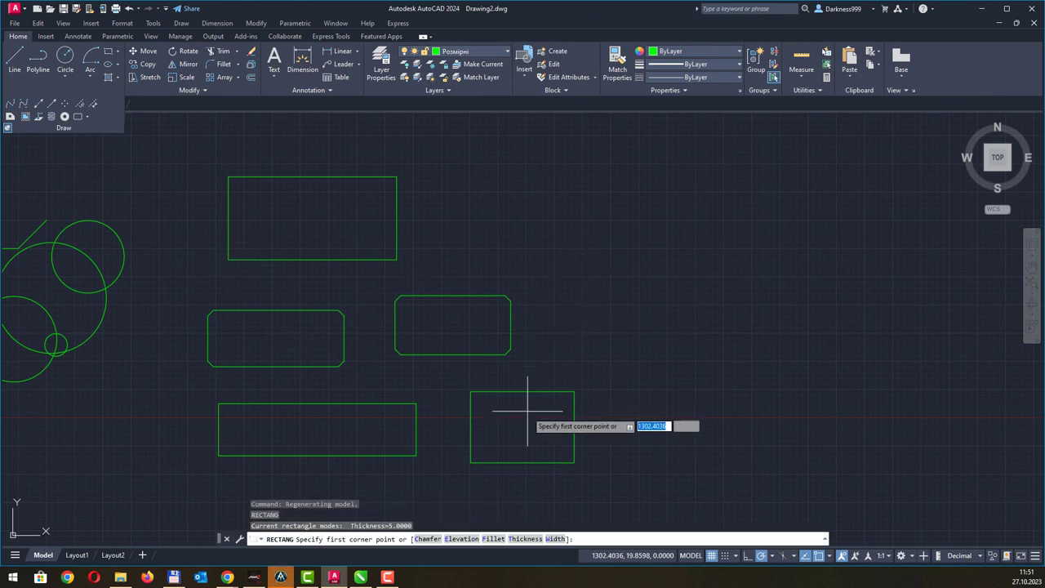
# - Draw a rounded rectangle with fillet radius 15 at the upper right
pyautogui.click(494, 538)
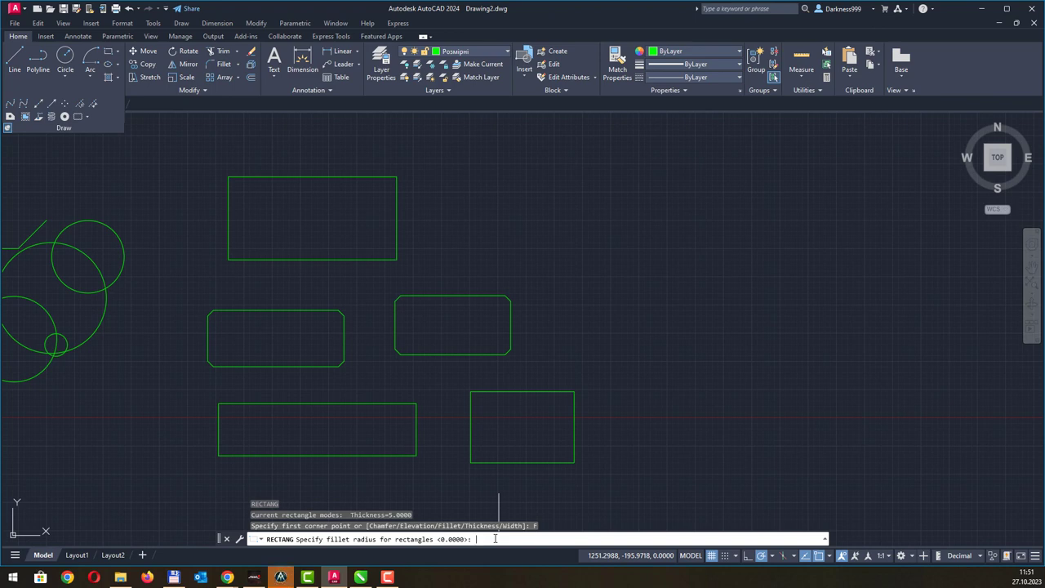
pyautogui.write('15')
pyautogui.press('Return')
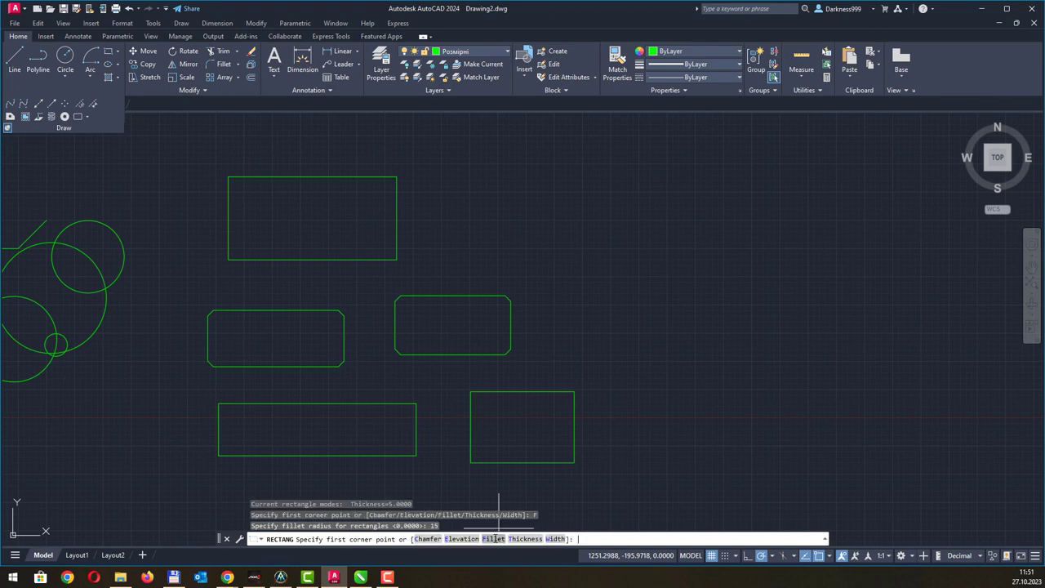
pyautogui.click(564, 202)
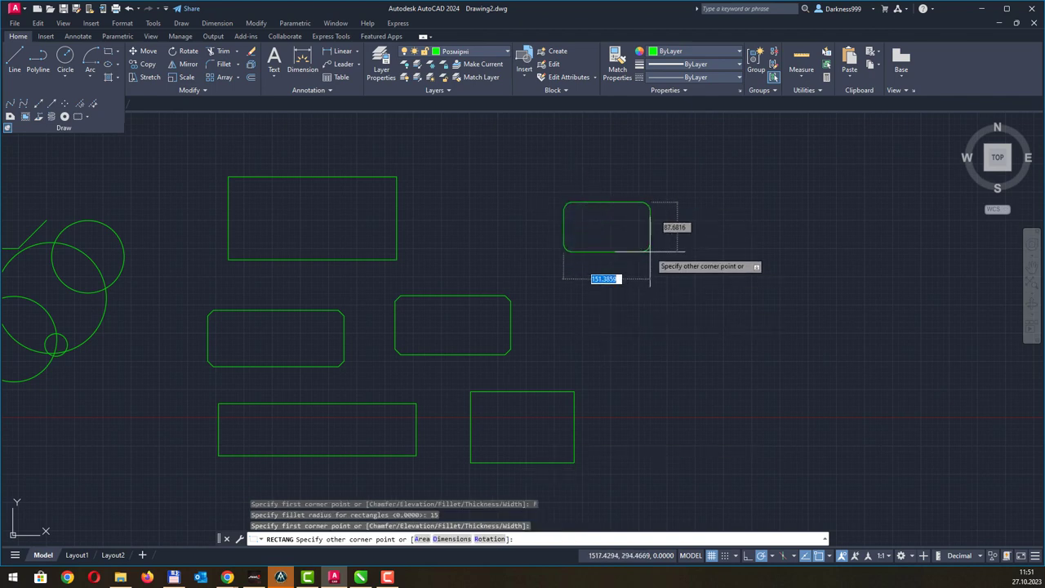
pyautogui.click(705, 267)
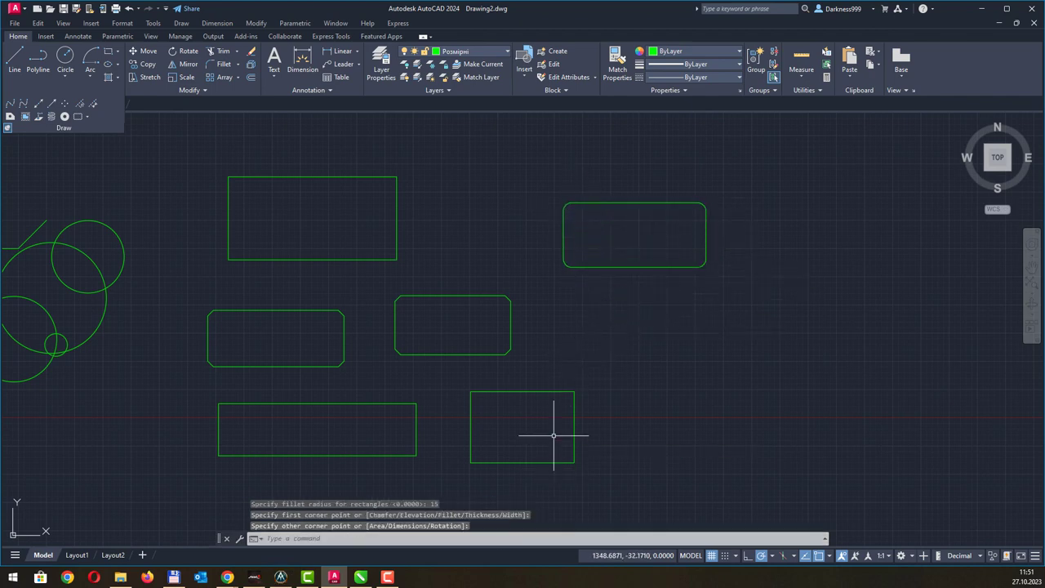
# - Draw a square-cornered rectangle on the right with fillet 0 and elevation 5
pyautogui.press('Return')
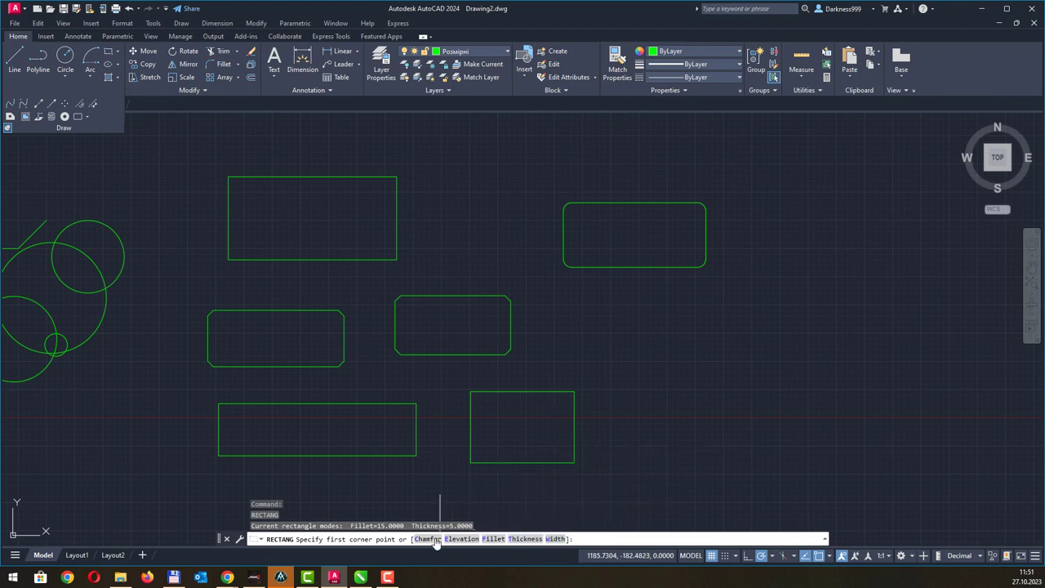
pyautogui.click(494, 539)
pyautogui.write('0')
pyautogui.press('Return')
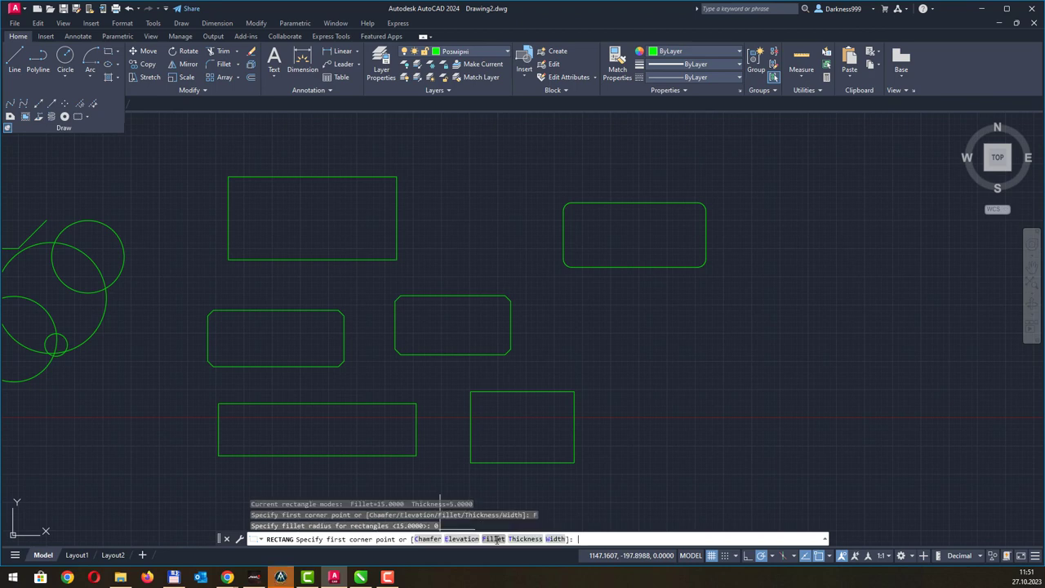
pyautogui.click(462, 539)
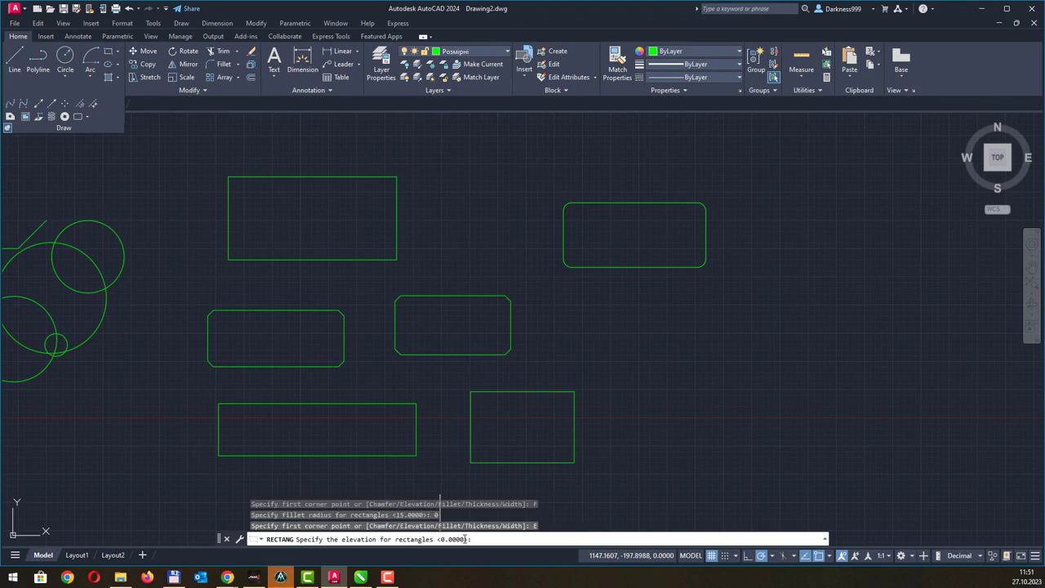
pyautogui.write('5')
pyautogui.press('Return')
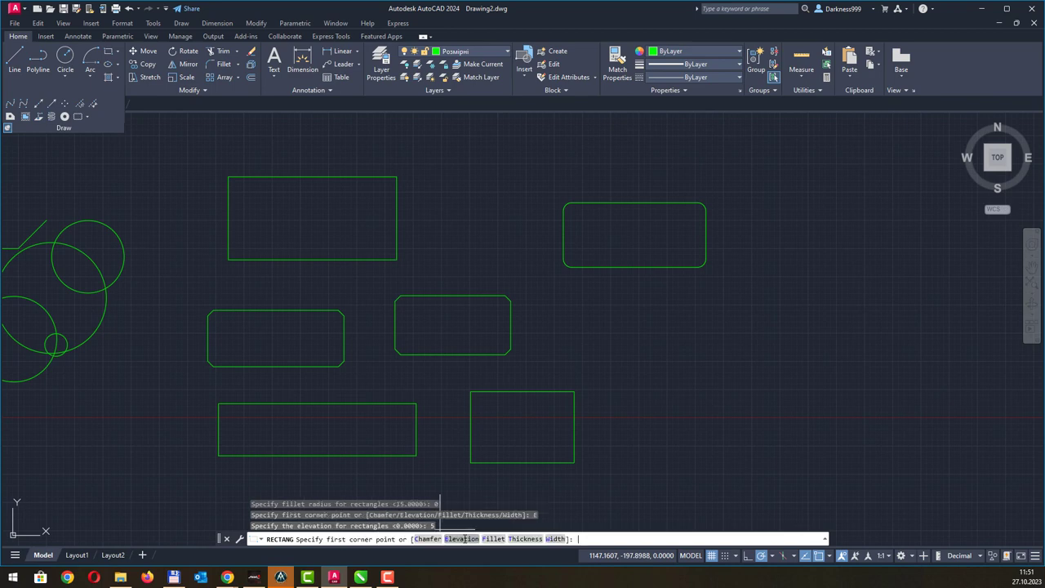
pyautogui.click(666, 329)
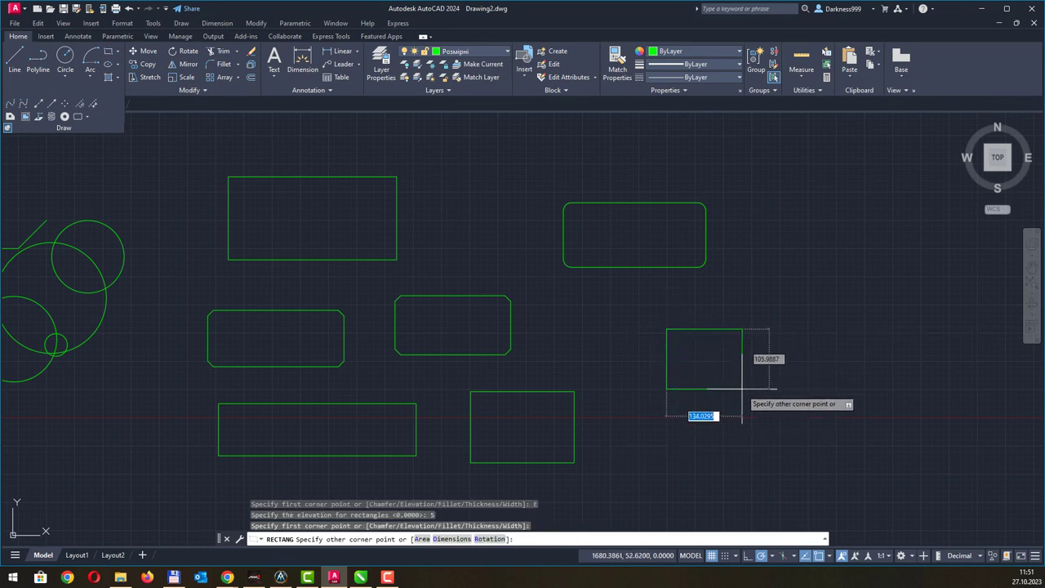
pyautogui.click(768, 380)
# - Crossing-select all seven rectangles and delete them
pyautogui.scroll(3, 654, 376)
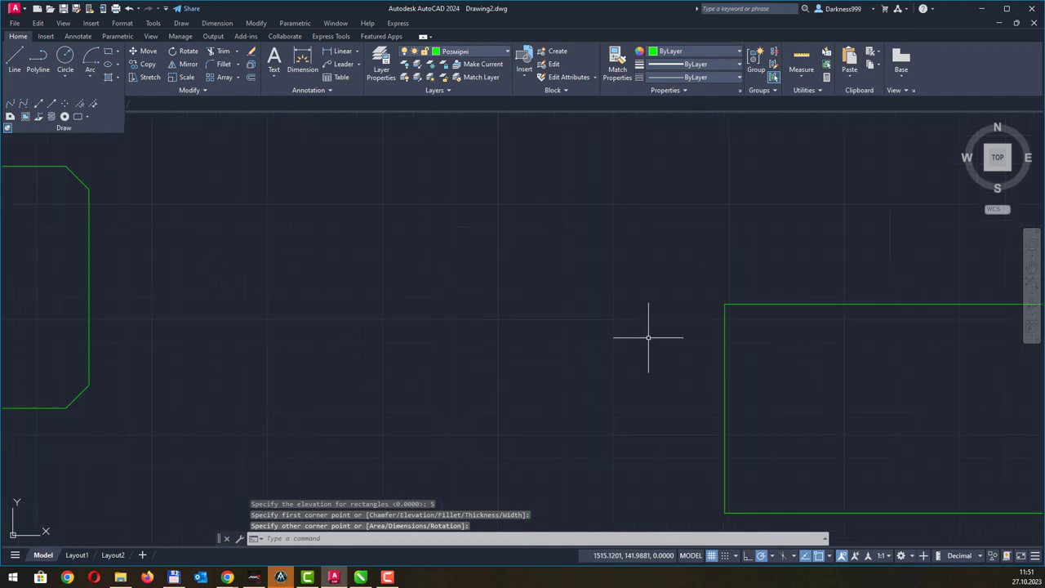
pyautogui.scroll(2, 786, 308)
pyautogui.scroll(-5, 743, 316)
pyautogui.moveTo(629, 353); pyautogui.dragTo(509, 345, button='middle')
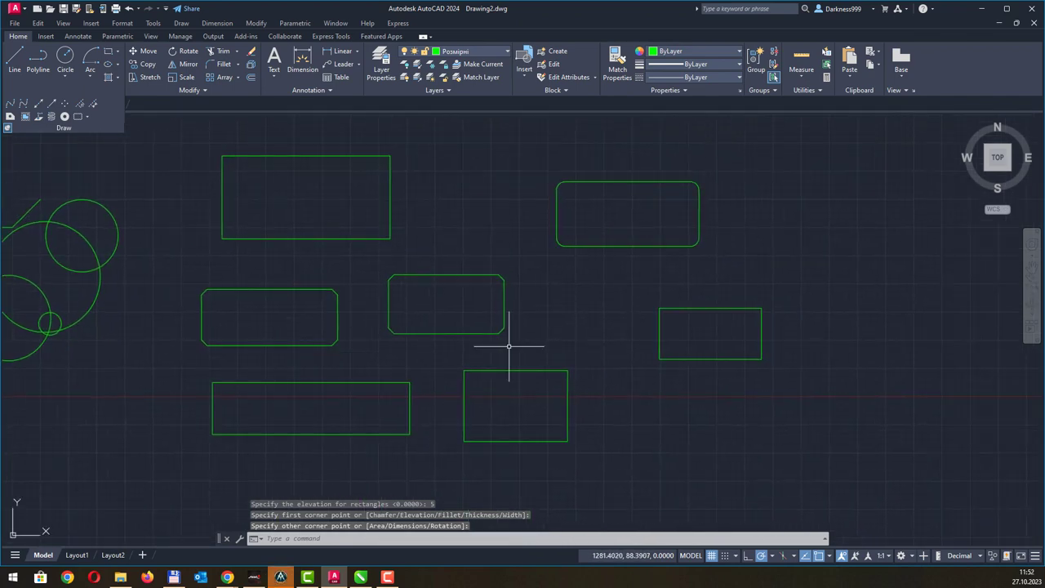
pyautogui.click(855, 212)
pyautogui.click(262, 441)
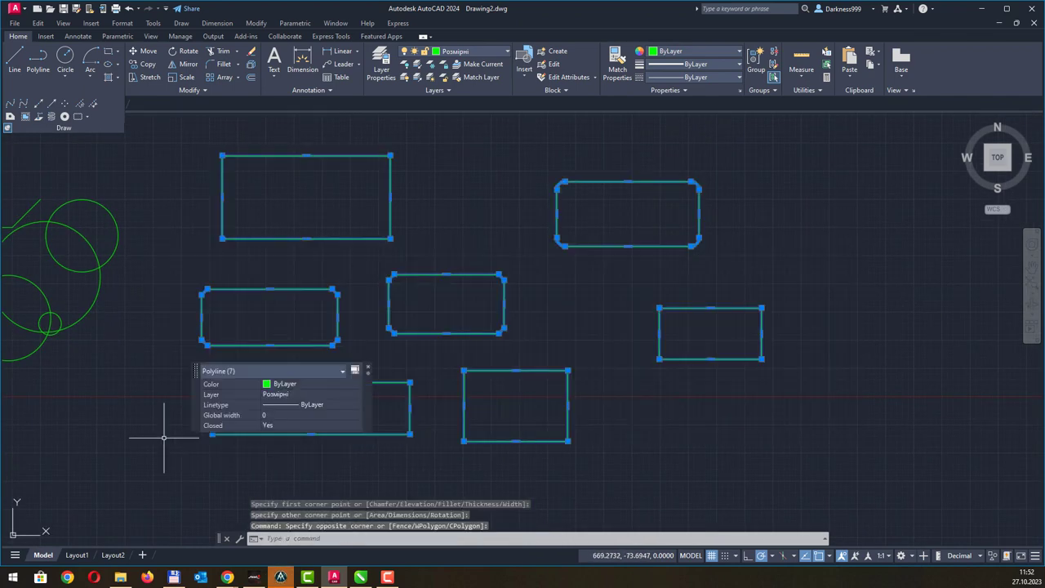
pyautogui.press('Delete')
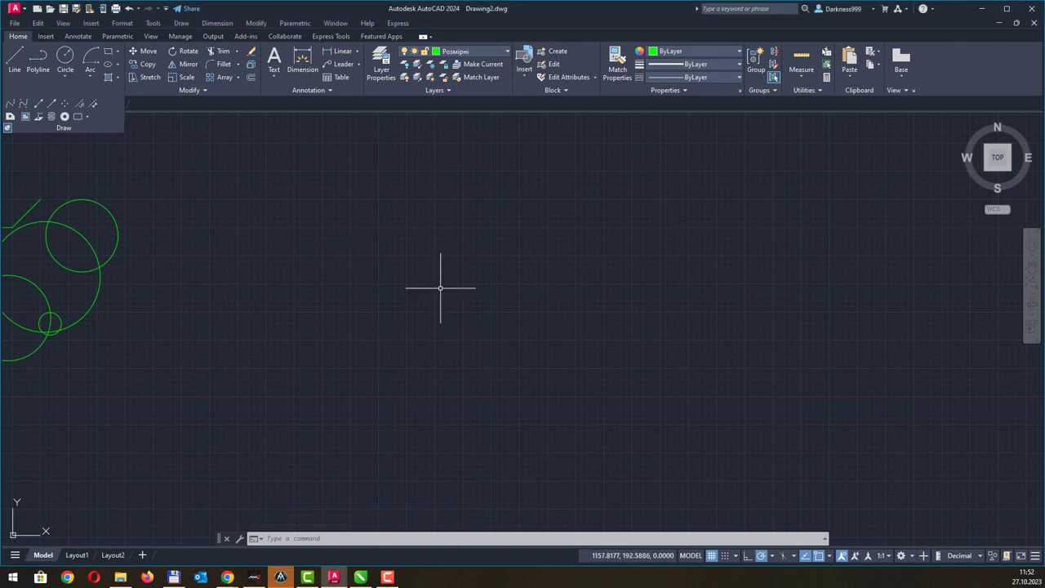
# - Cancel the stray Erase and Rectangle commands and expand the Rectangle/Polygon flyout
pyautogui.moveTo(348, 256); pyautogui.dragTo(454, 281, button='middle')
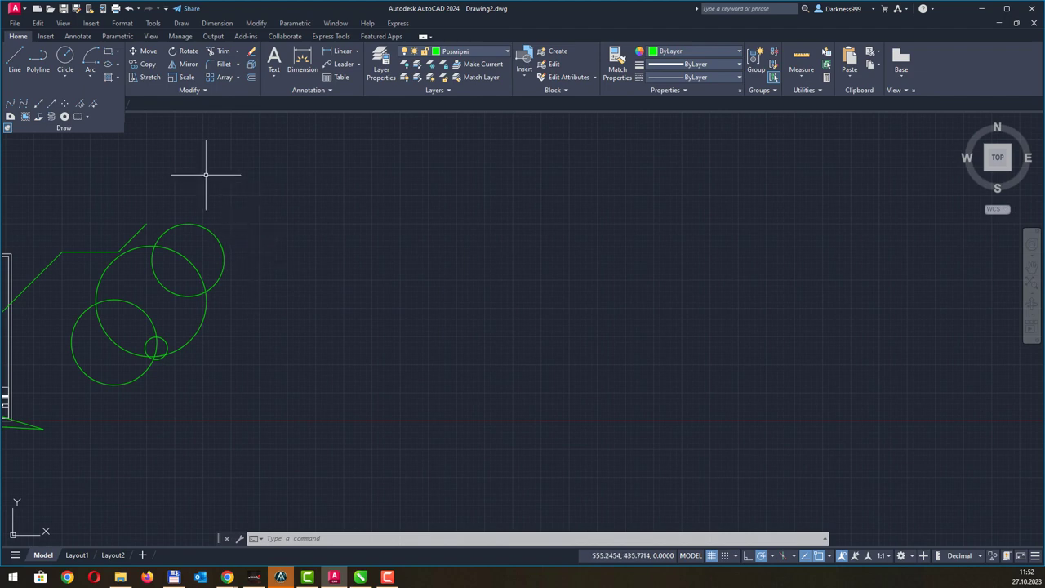
pyautogui.click(444, 275)
pyautogui.write('e')
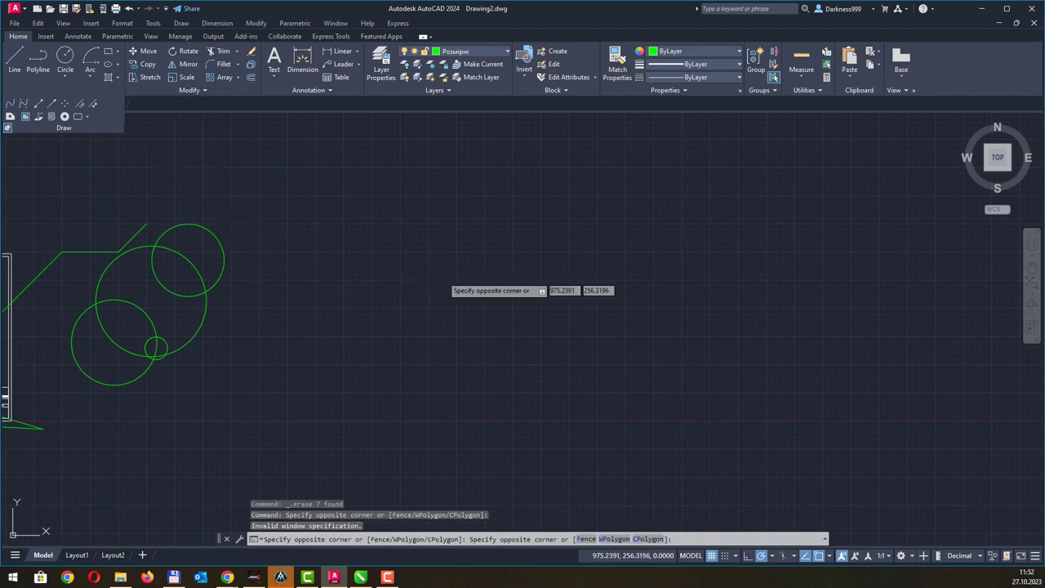
pyautogui.press('Return')
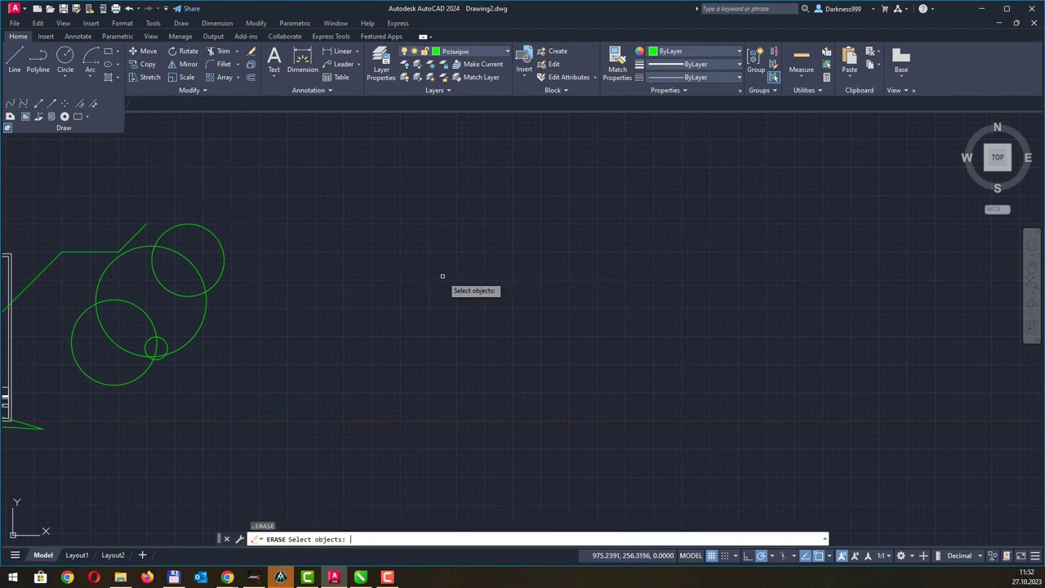
pyautogui.press('Escape')
pyautogui.click(107, 54)
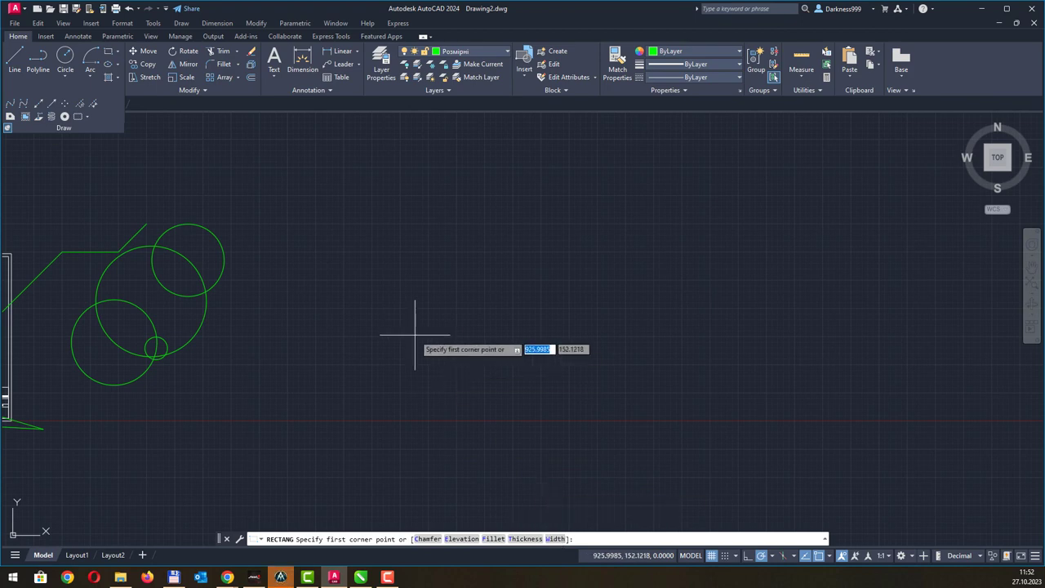
pyautogui.press('Escape')
pyautogui.click(117, 52)
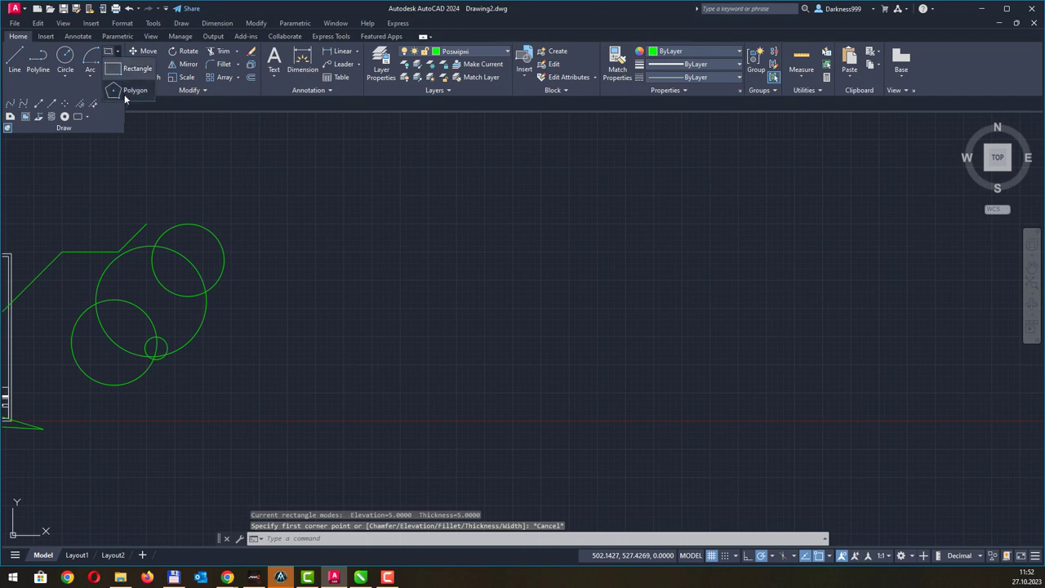
# - Draw an inscribed five-sided pentagon right of the circles
pyautogui.click(126, 92)
pyautogui.write('5')
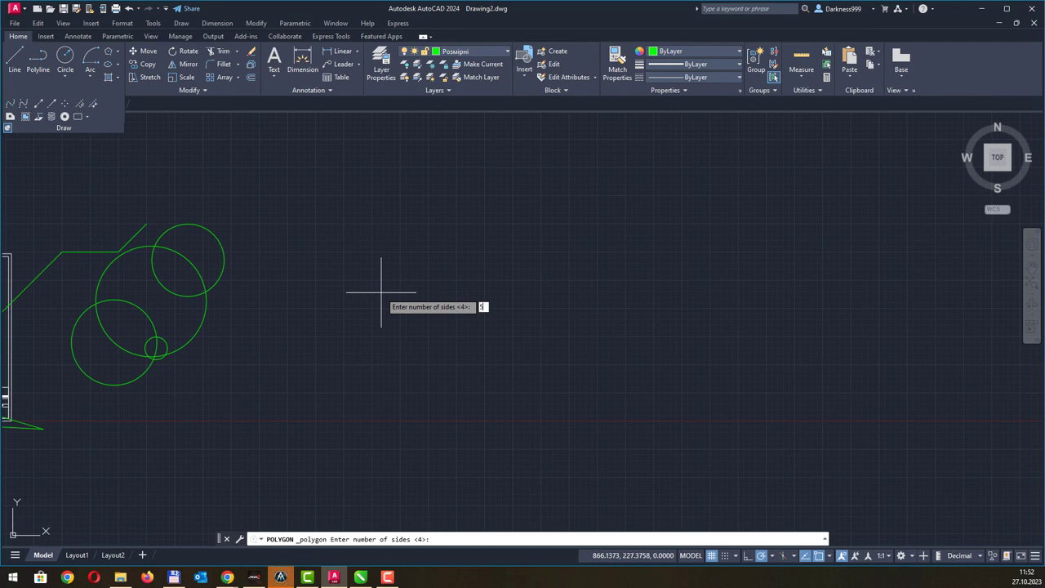
pyautogui.press('Return')
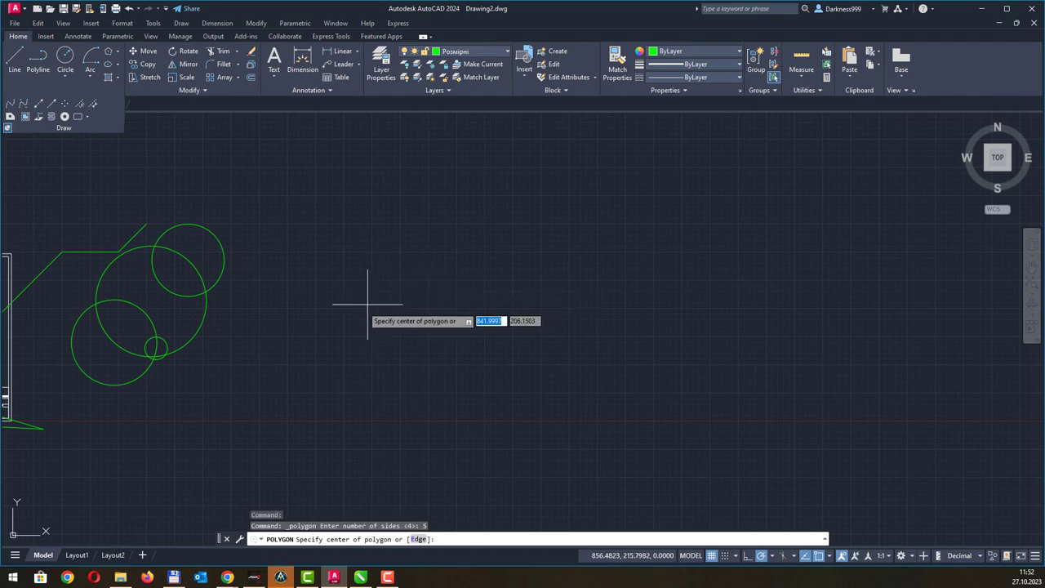
pyautogui.click(362, 307)
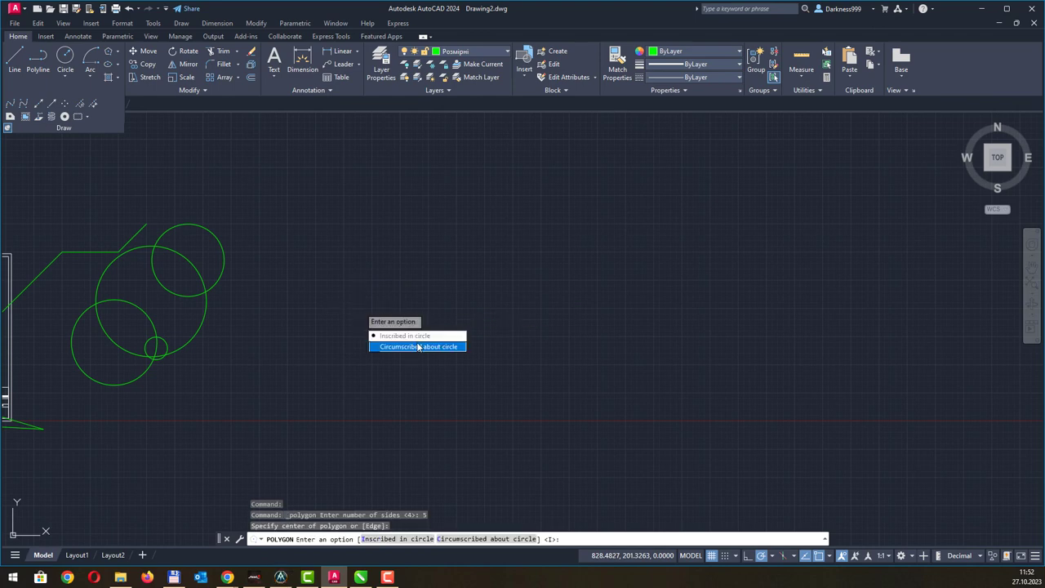
pyautogui.click(404, 336)
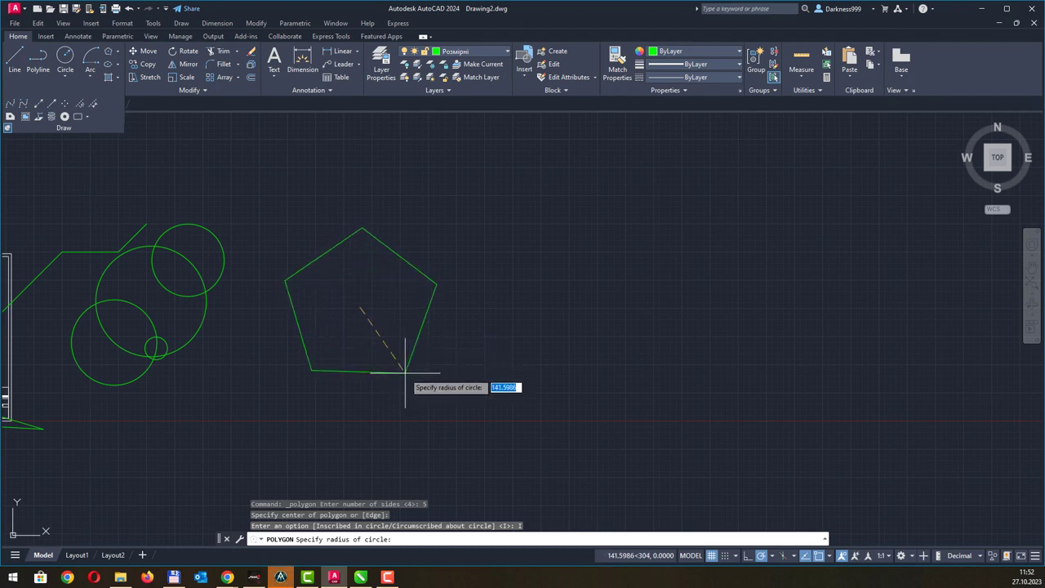
pyautogui.click(410, 376)
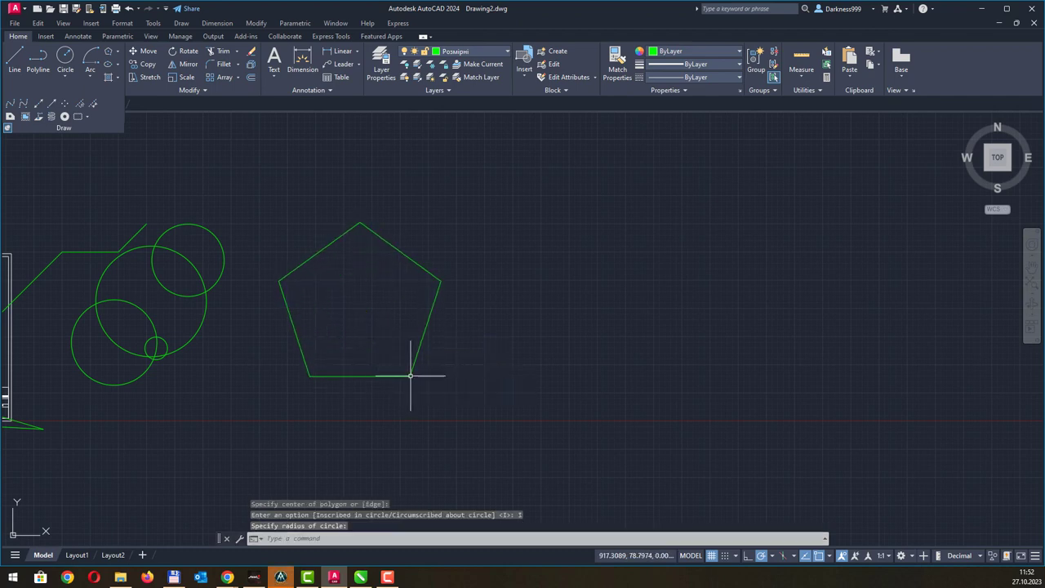
# - Draw a circumscribed seven-sided heptagon to the right of the pentagon
pyautogui.click(108, 51)
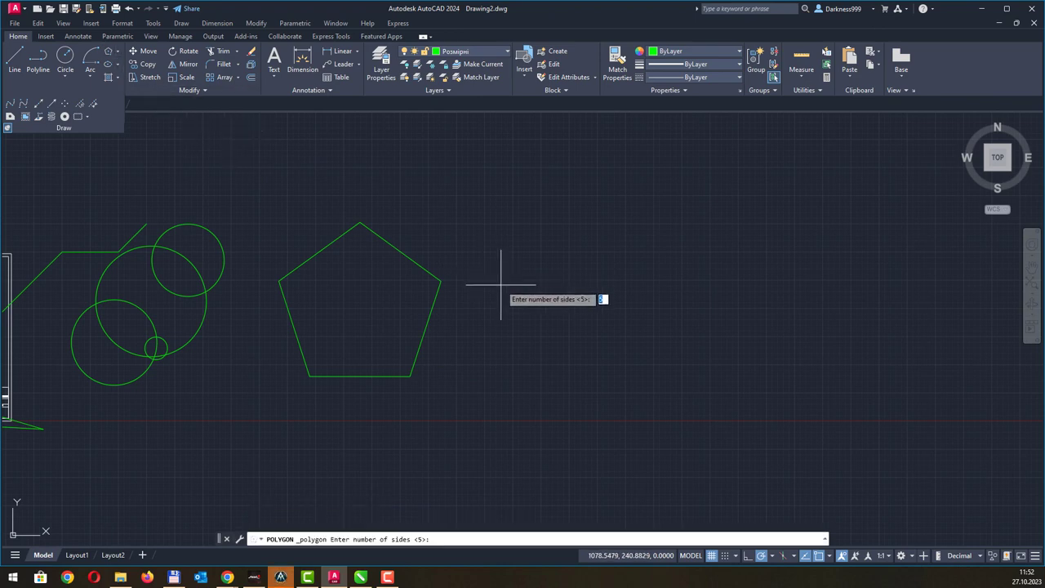
pyautogui.press('Return')
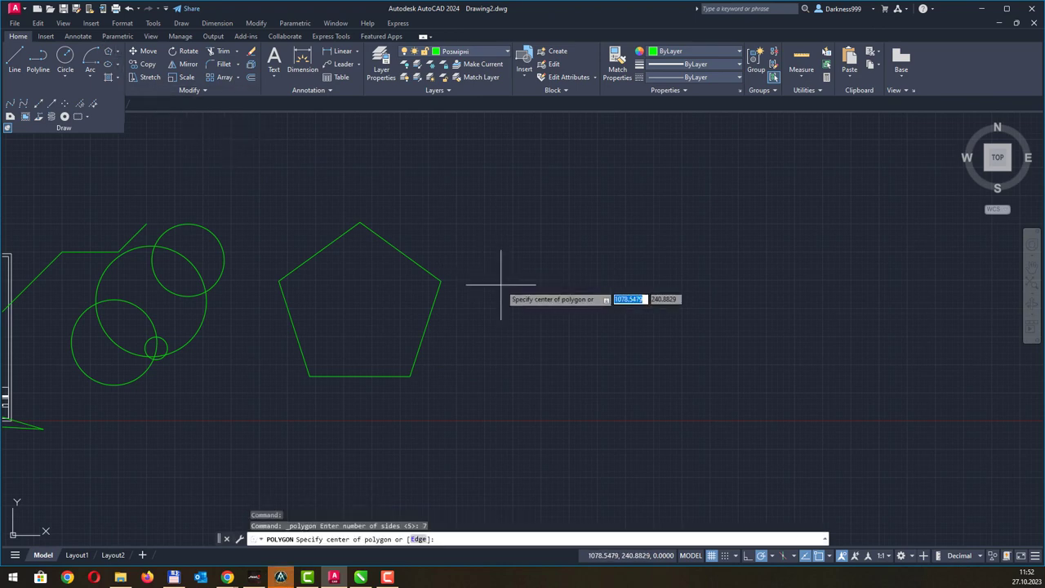
pyautogui.click(554, 296)
pyautogui.write('c')
pyautogui.press('Return')
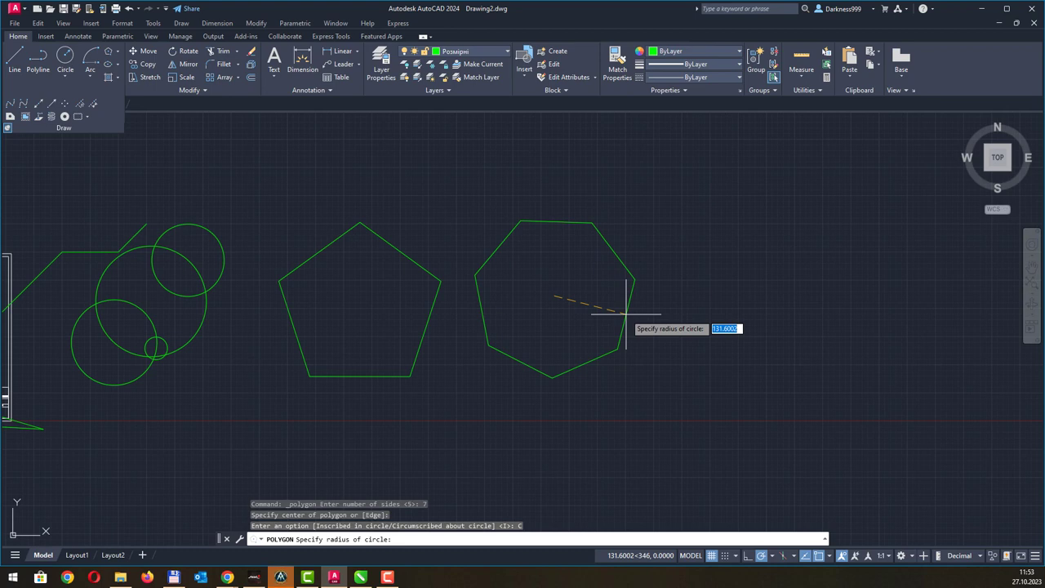
pyautogui.click(627, 313)
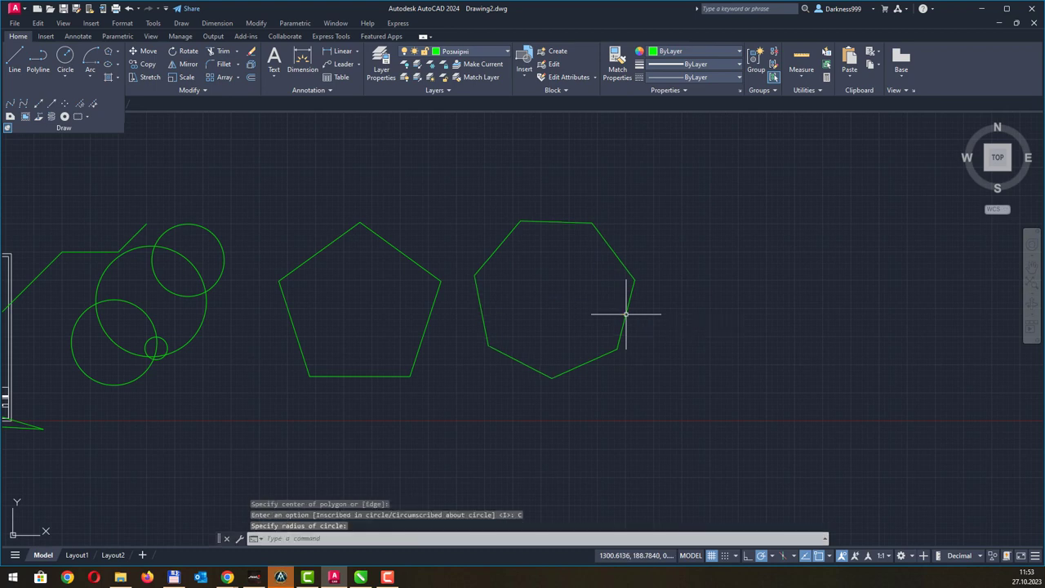
# - Start a six-sided polygon, pick its centre, then cancel it
pyautogui.click(110, 54)
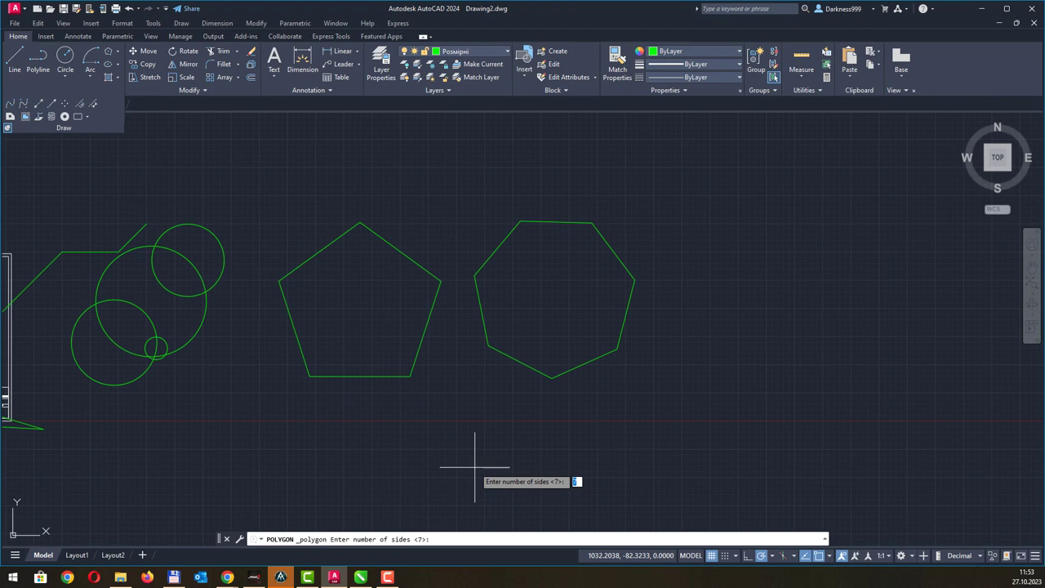
pyautogui.write('6')
pyautogui.press('Return')
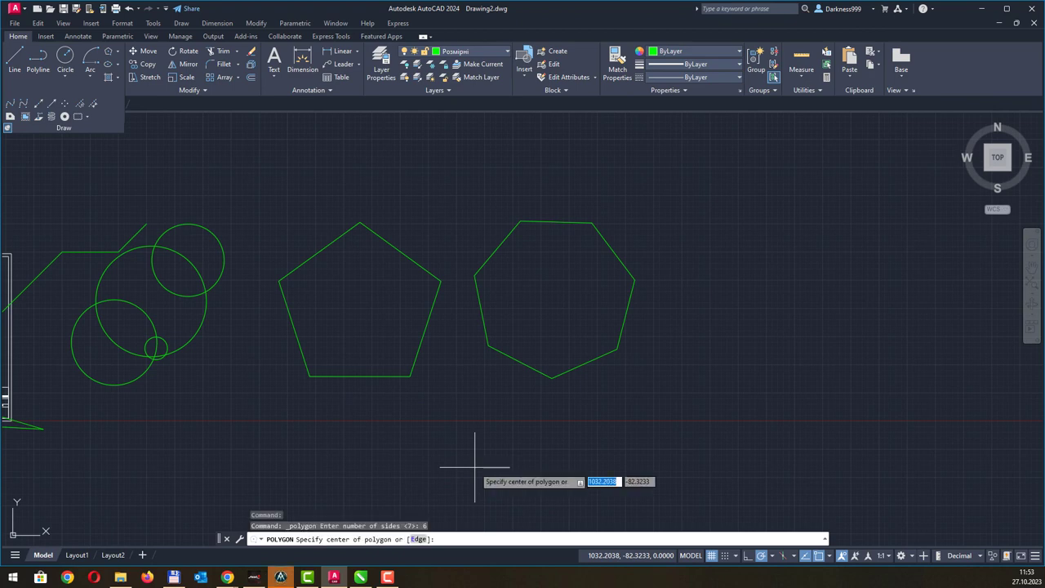
pyautogui.click(489, 356)
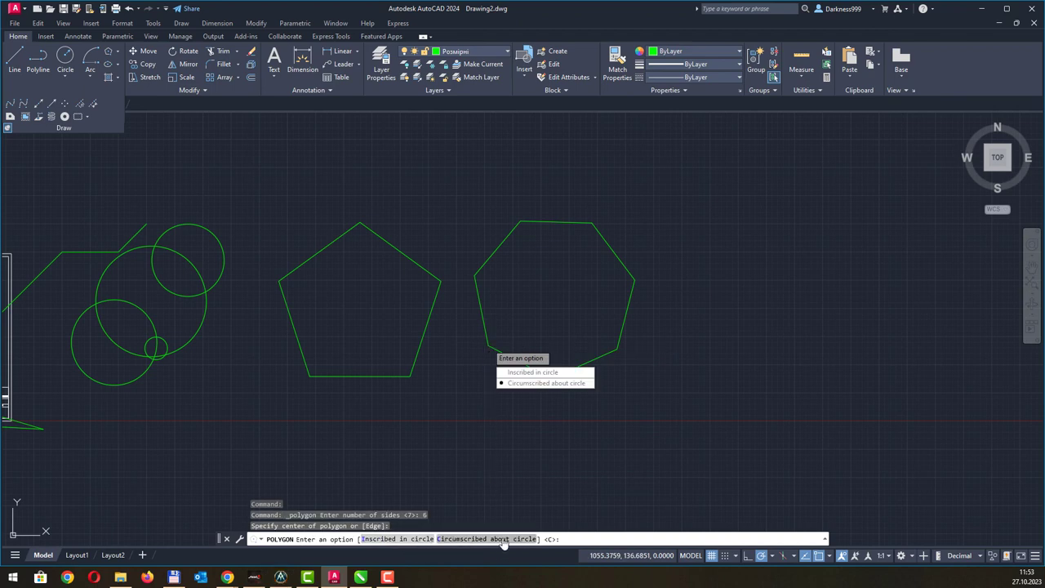
pyautogui.press('Escape')
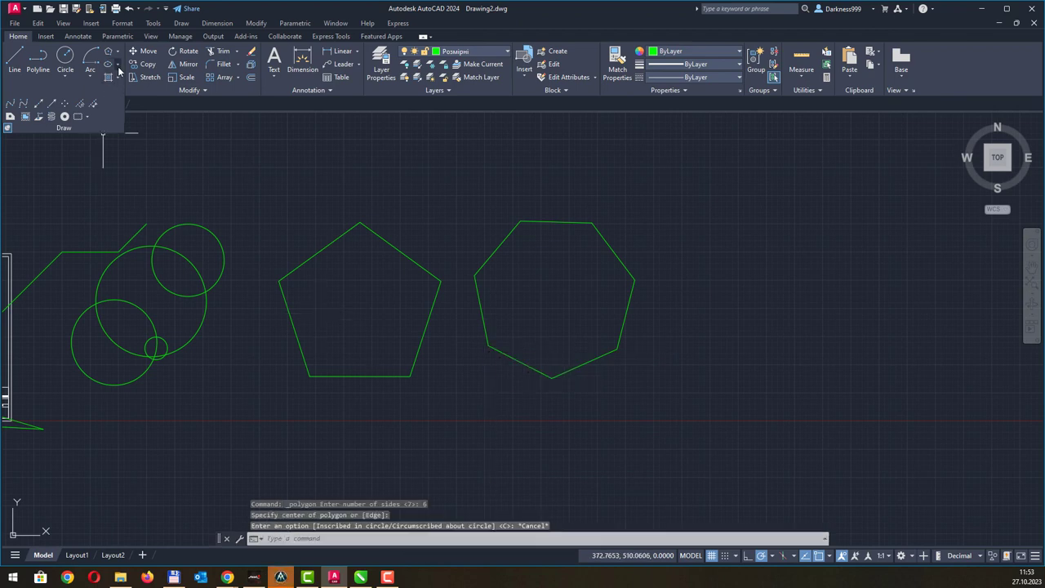
# - Try Hatch on the pentagon, dismissing the pick-point and boundary errors, then cancel
pyautogui.click(118, 66)
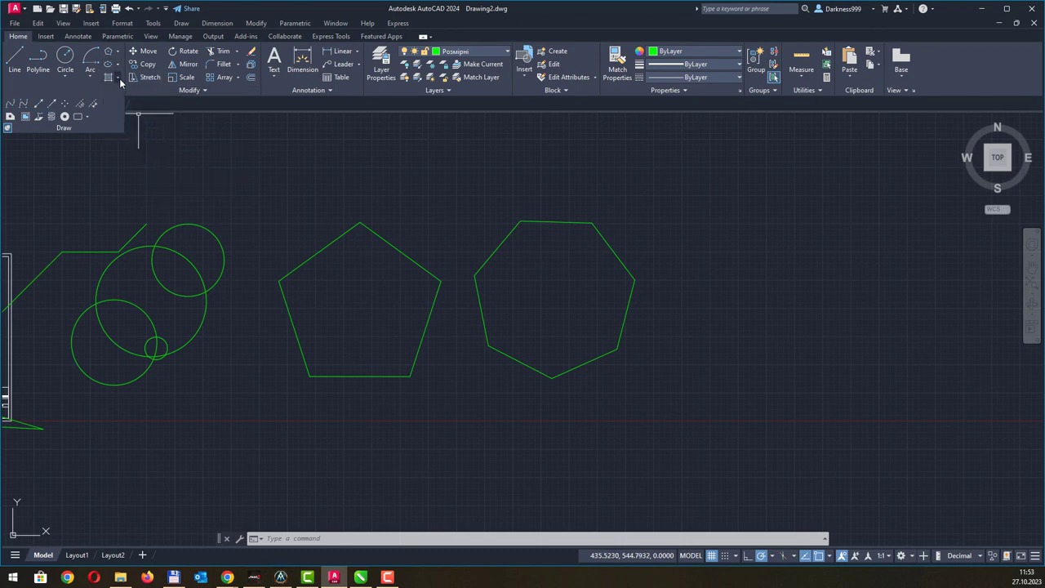
pyautogui.click(119, 79)
pyautogui.click(127, 95)
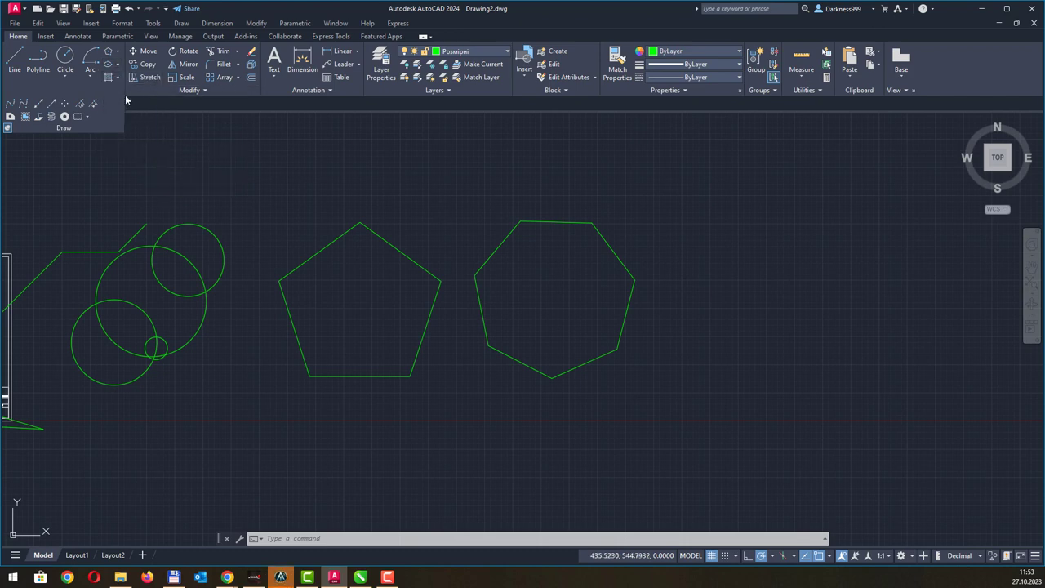
pyautogui.click(334, 242)
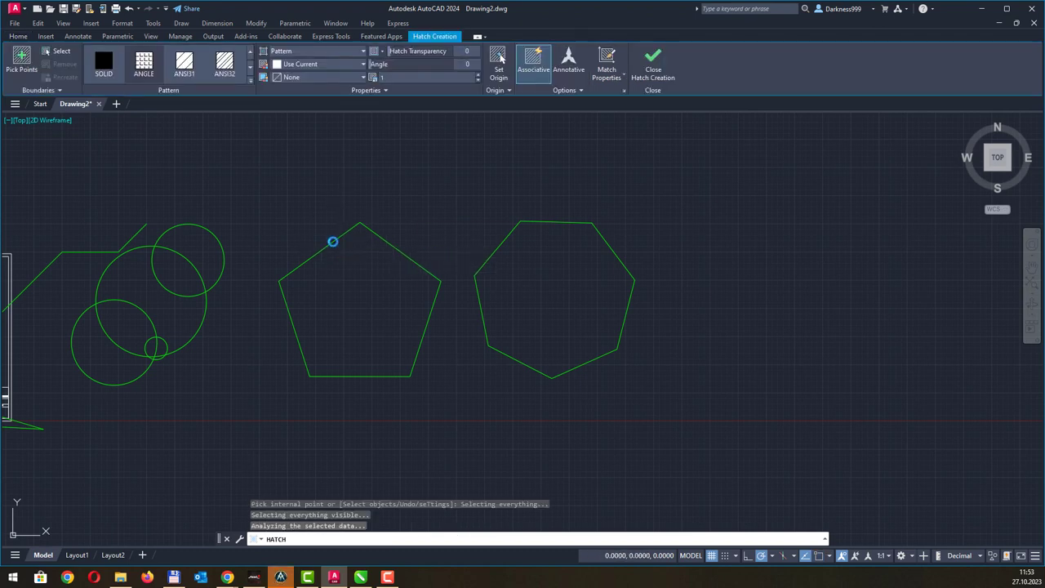
pyautogui.click(597, 293)
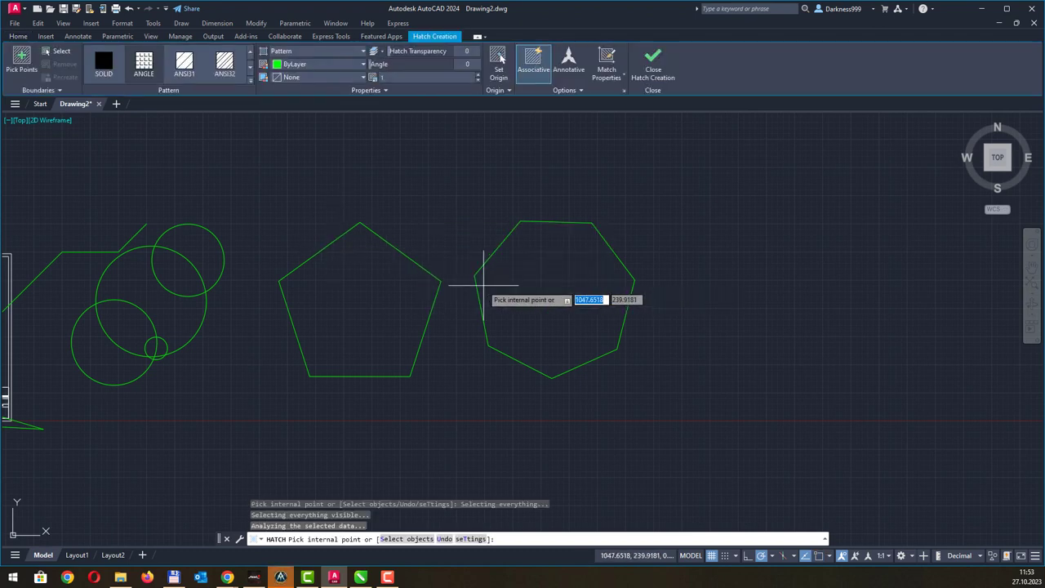
pyautogui.click(357, 301)
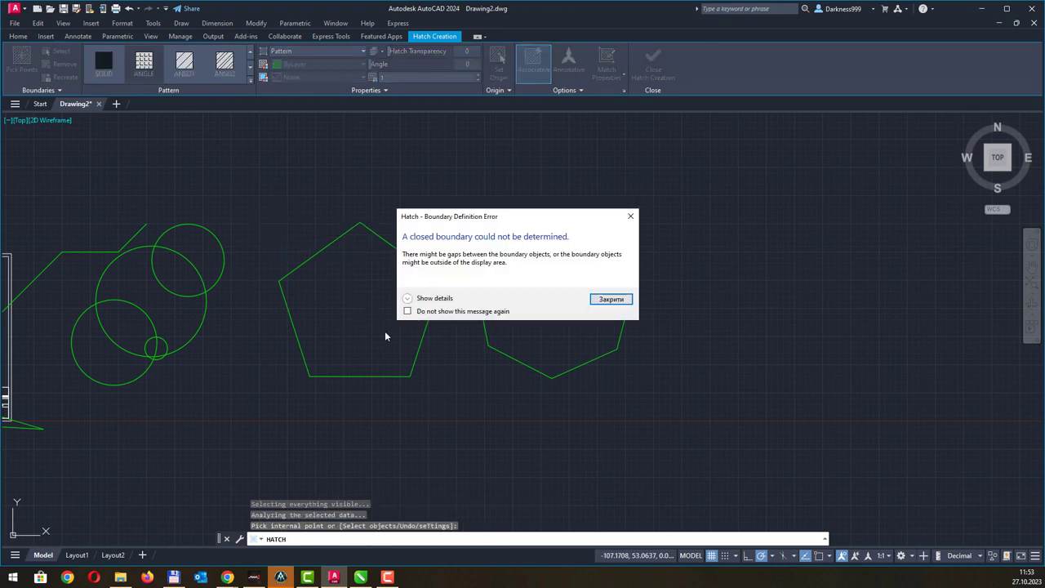
pyautogui.click(611, 300)
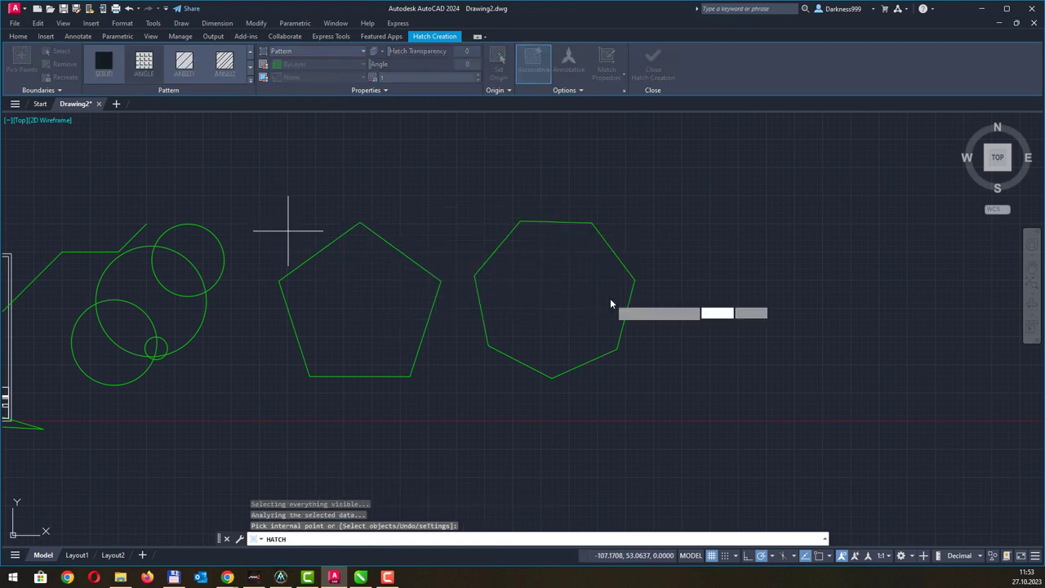
pyautogui.press('Escape')
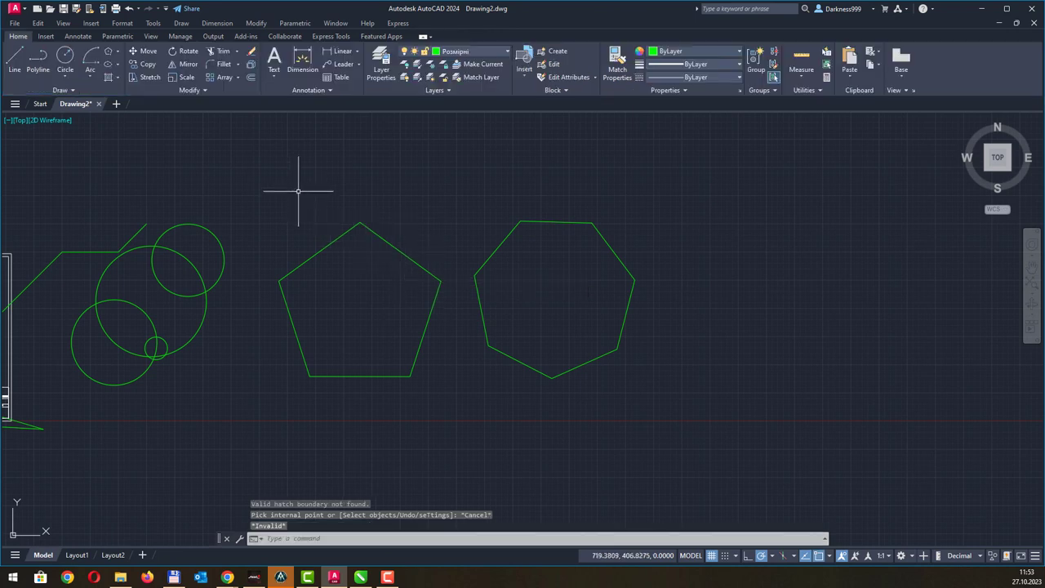
# - Window-select the pentagon and restart the Hatch command
pyautogui.click(267, 191)
pyautogui.click(442, 393)
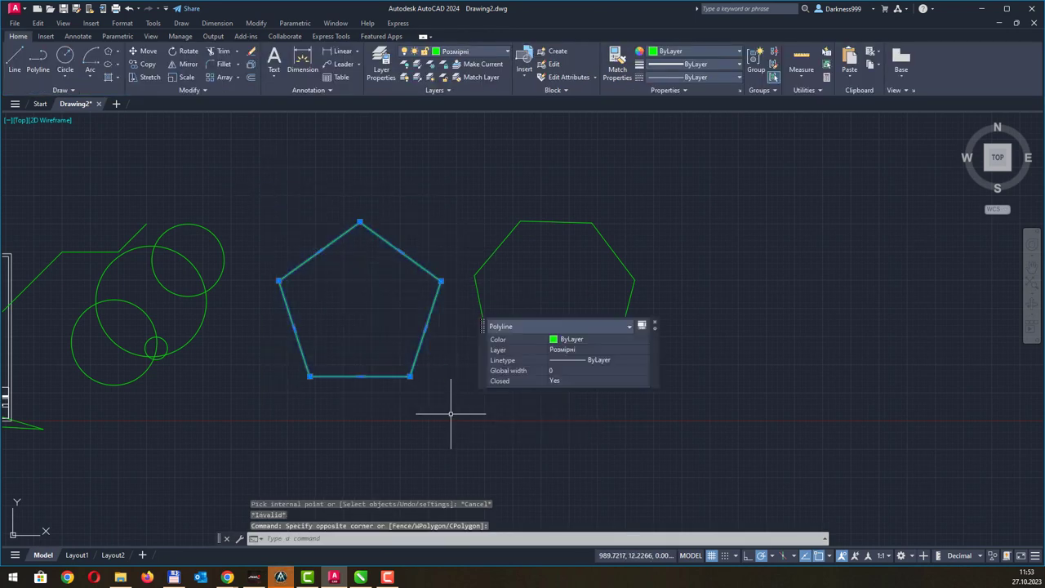
pyautogui.click(114, 82)
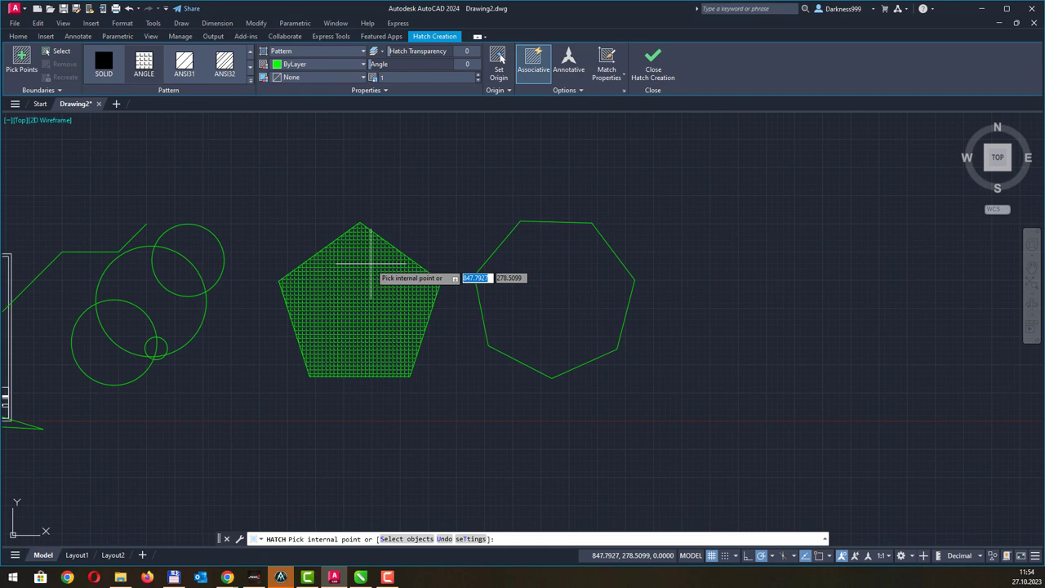
# - Fill the pentagon and choose the AR-HBONE pattern from the gallery
pyautogui.click(371, 264)
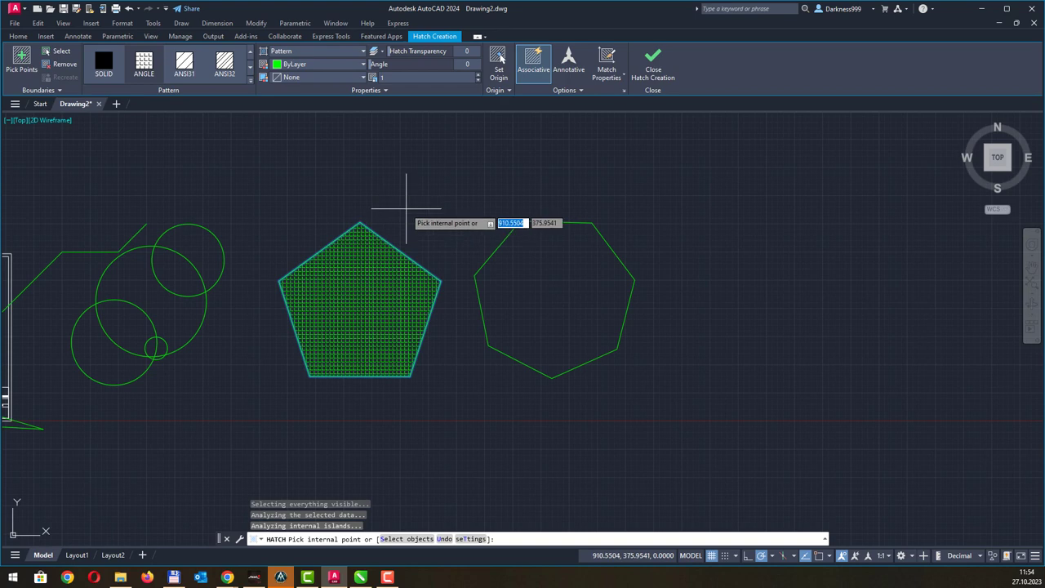
pyautogui.click(250, 80)
pyautogui.scroll(-2, 197, 131)
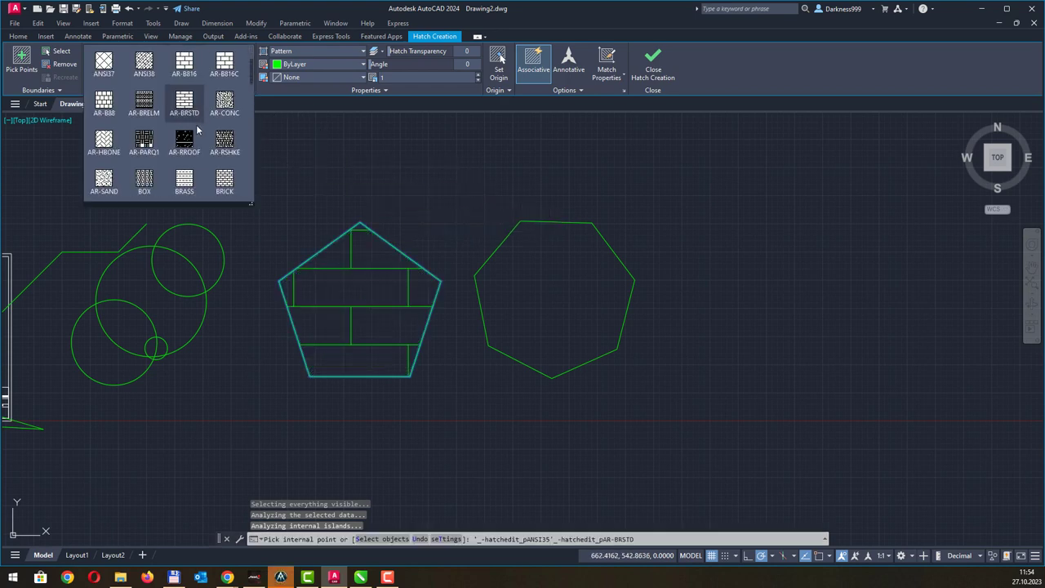
pyautogui.click(103, 152)
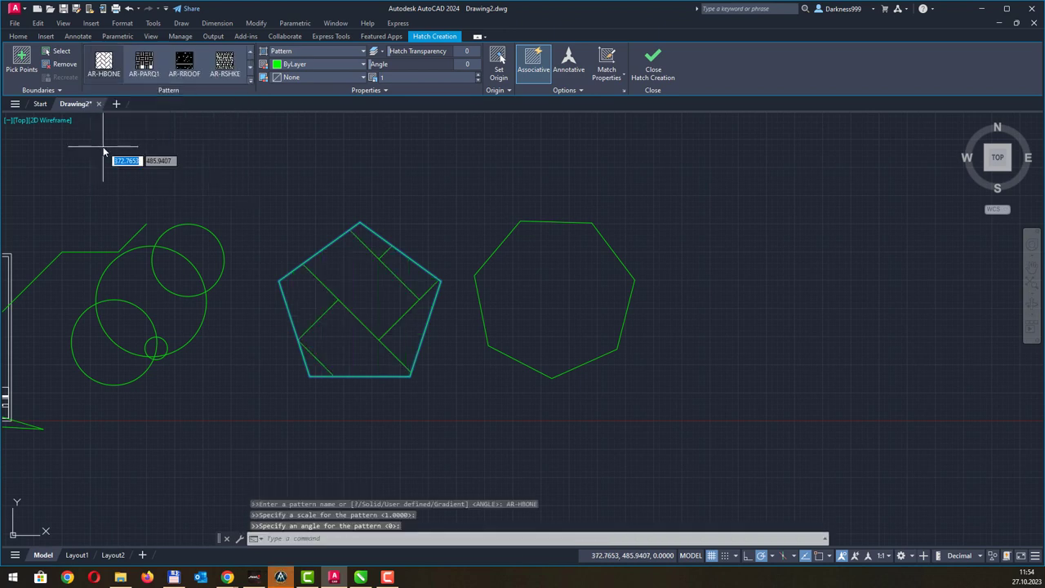
# - Try Solid and Gradient hatch types, return to Pattern, and exit hatch editing
pyautogui.click(364, 52)
pyautogui.click(342, 62)
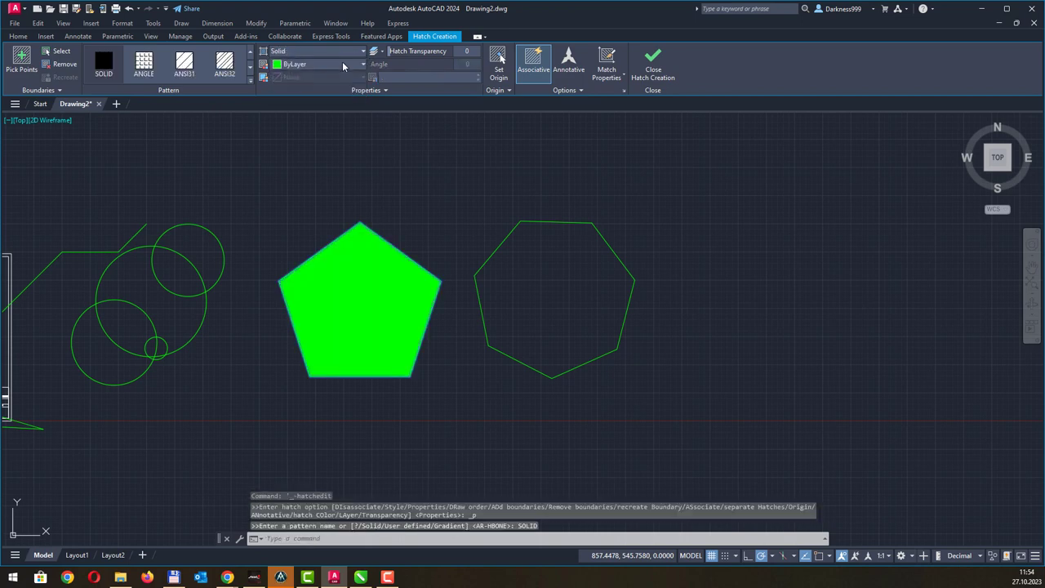
pyautogui.click(358, 53)
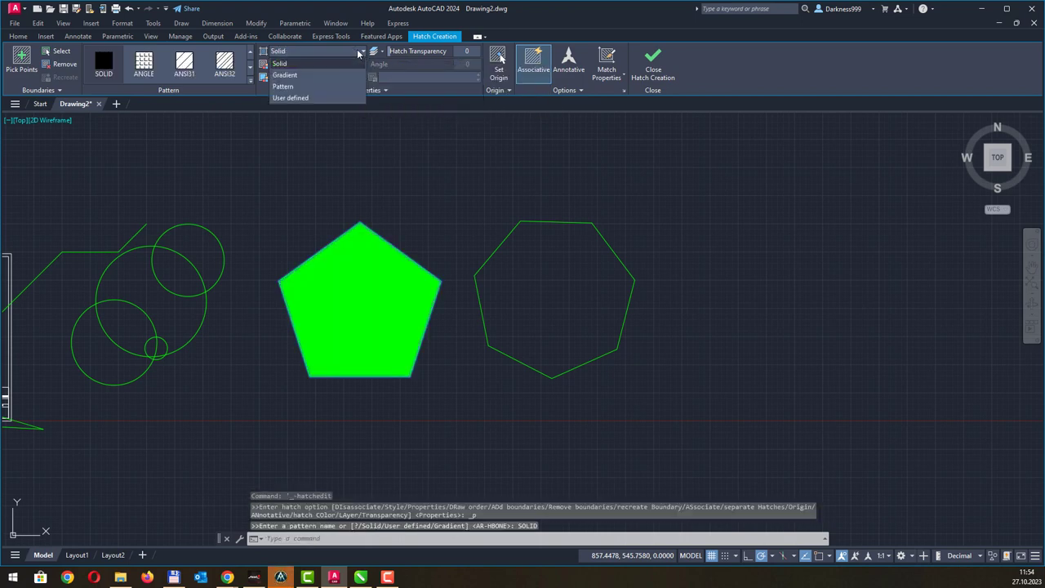
pyautogui.click(330, 74)
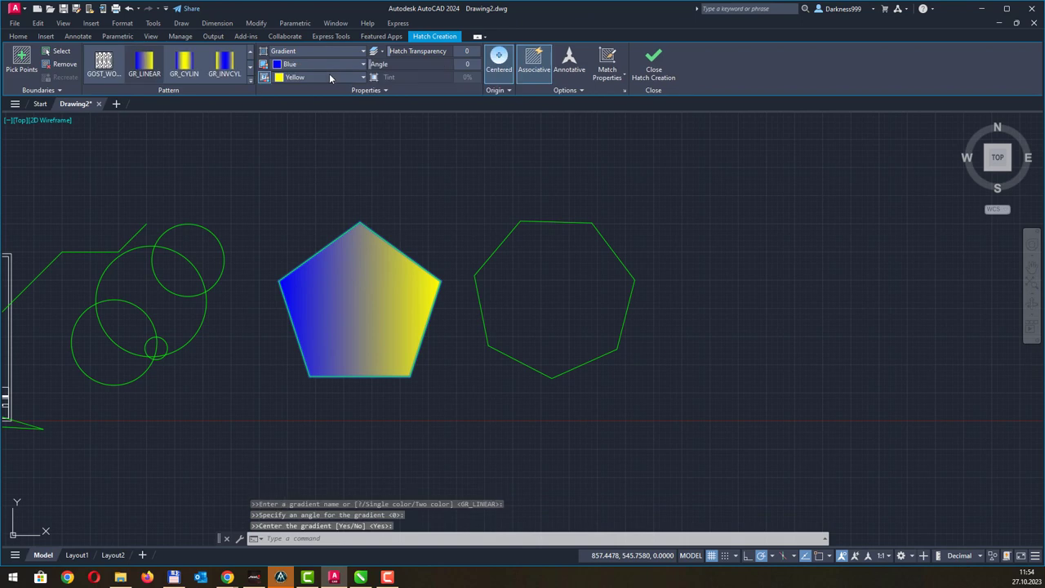
pyautogui.click(363, 52)
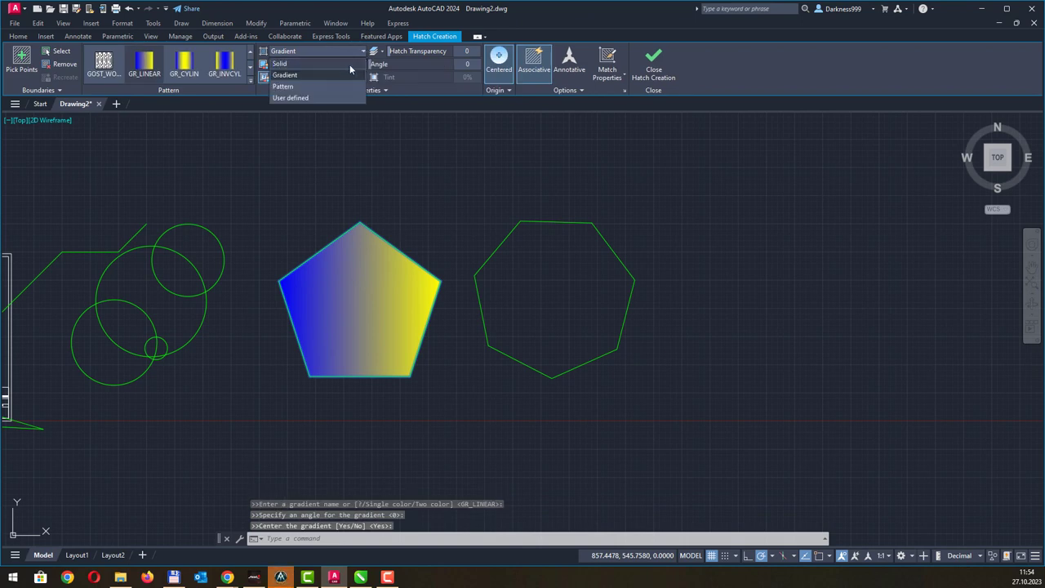
pyautogui.click(325, 88)
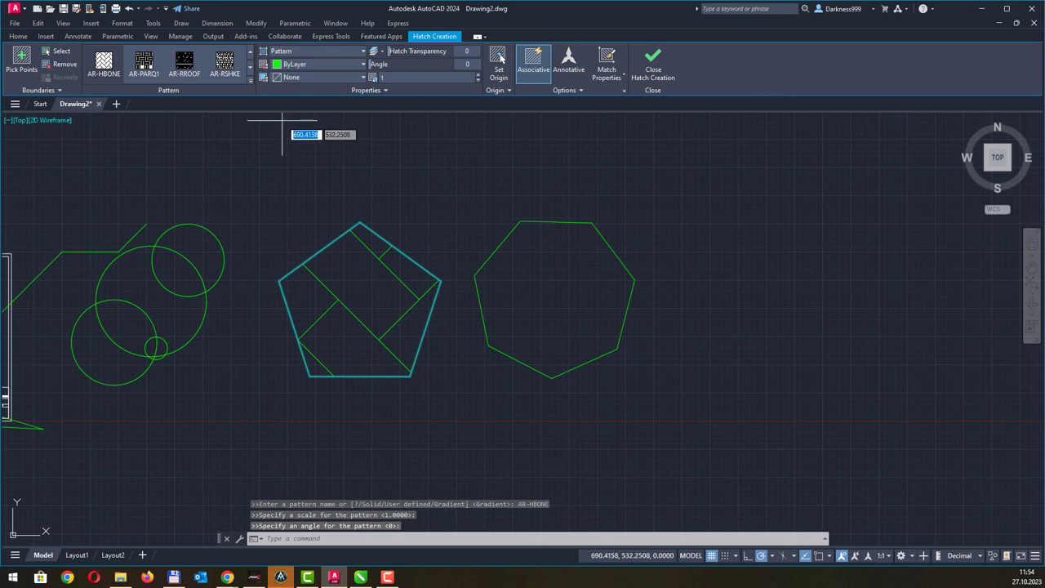
pyautogui.press('Escape')
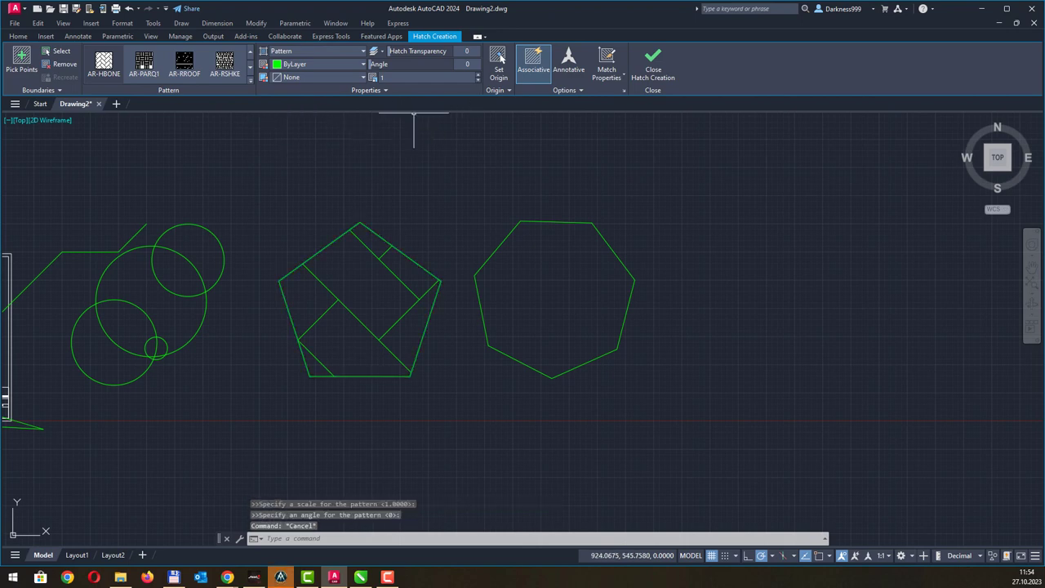
pyautogui.click(119, 78)
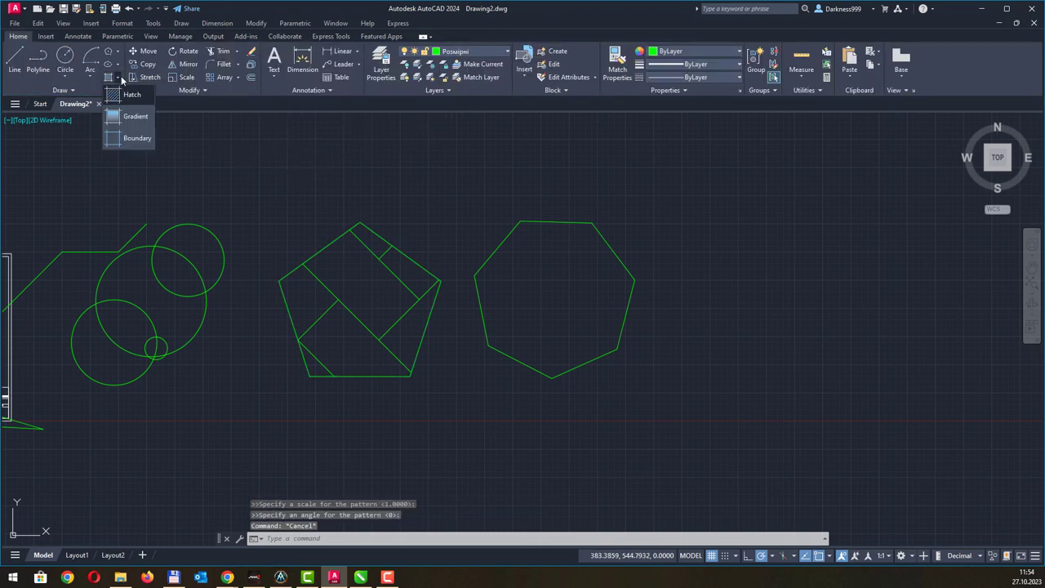
pyautogui.click(121, 78)
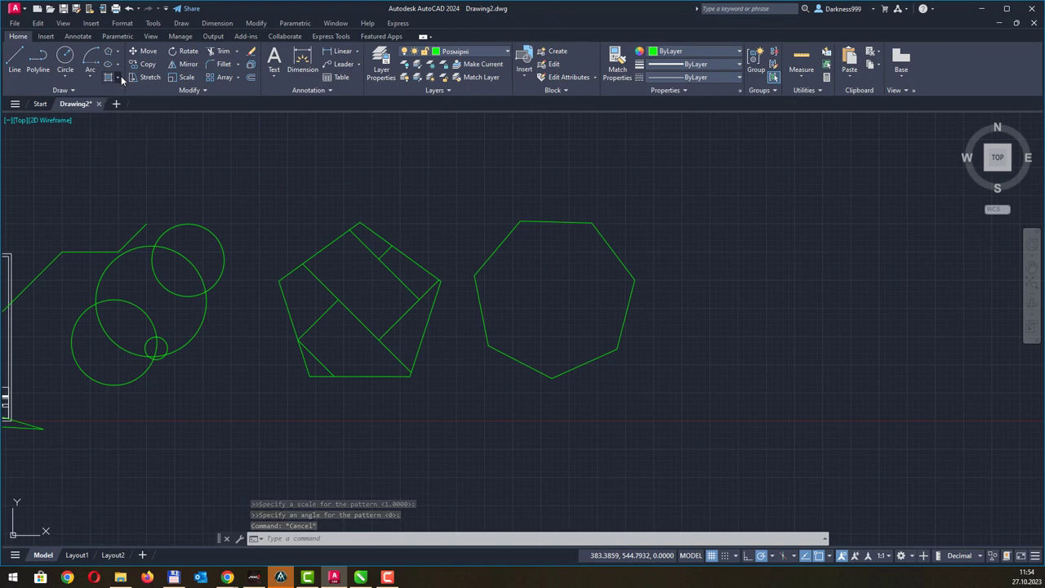
pyautogui.click(79, 89)
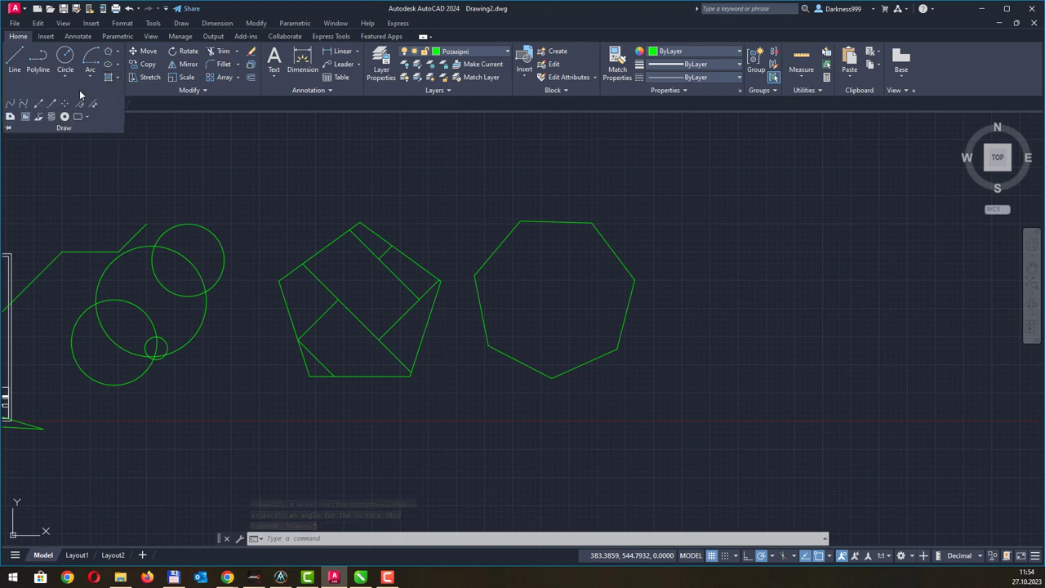
pyautogui.click(13, 103)
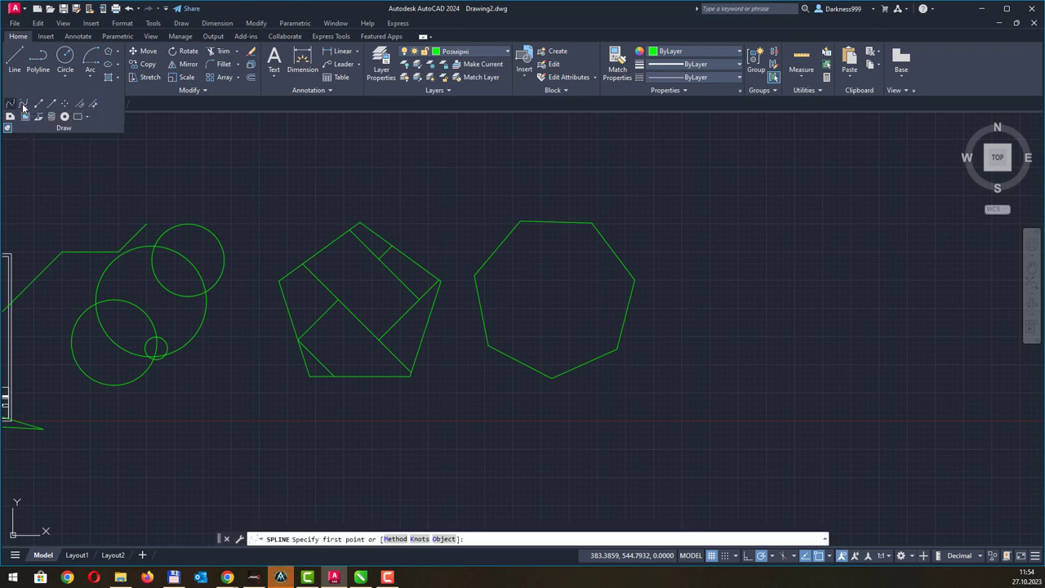
pyautogui.click(214, 161)
pyautogui.click(417, 115)
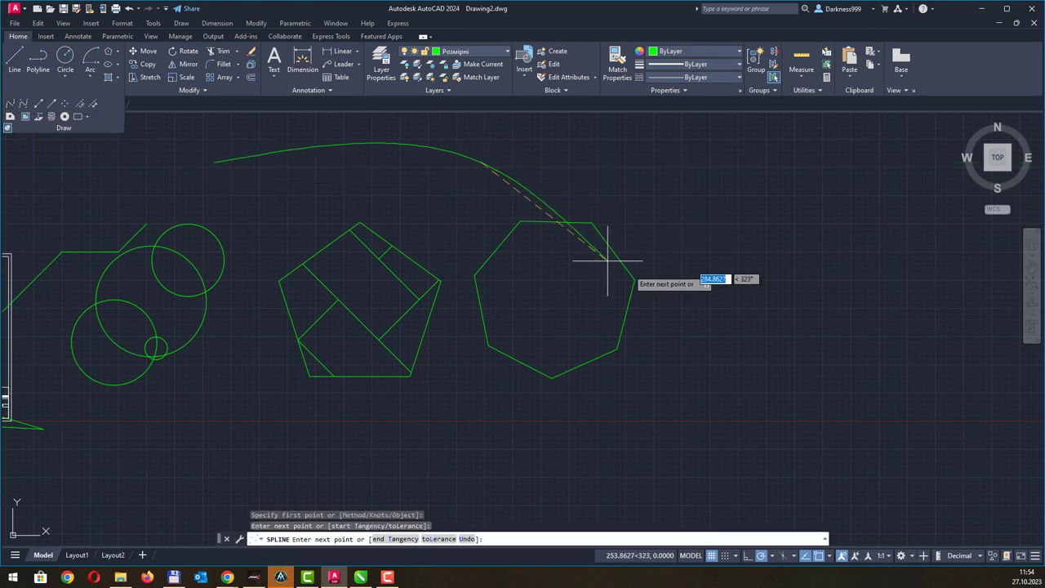
pyautogui.click(678, 297)
pyautogui.click(869, 254)
pyautogui.click(883, 405)
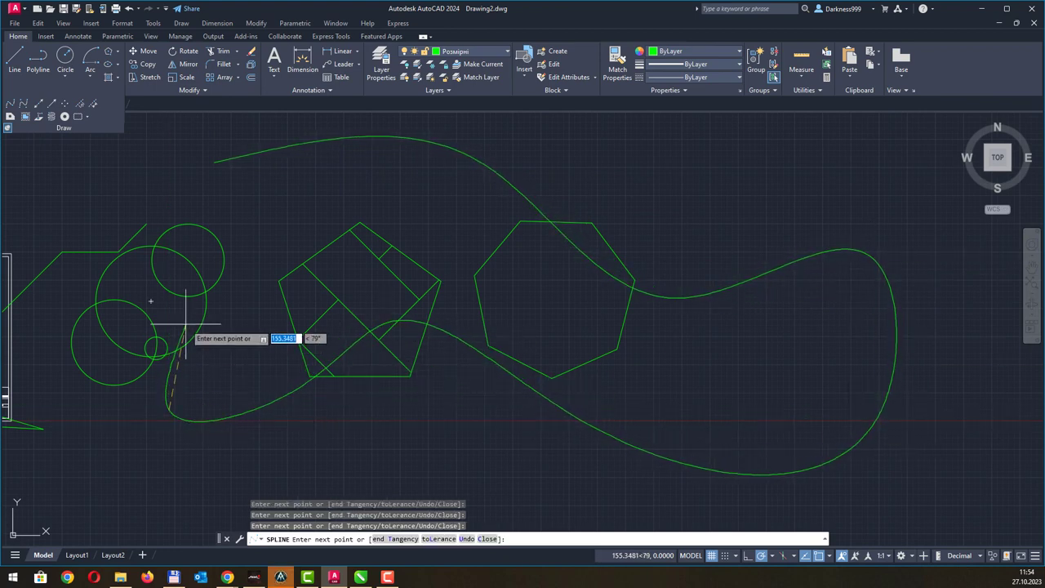
pyautogui.press('Escape')
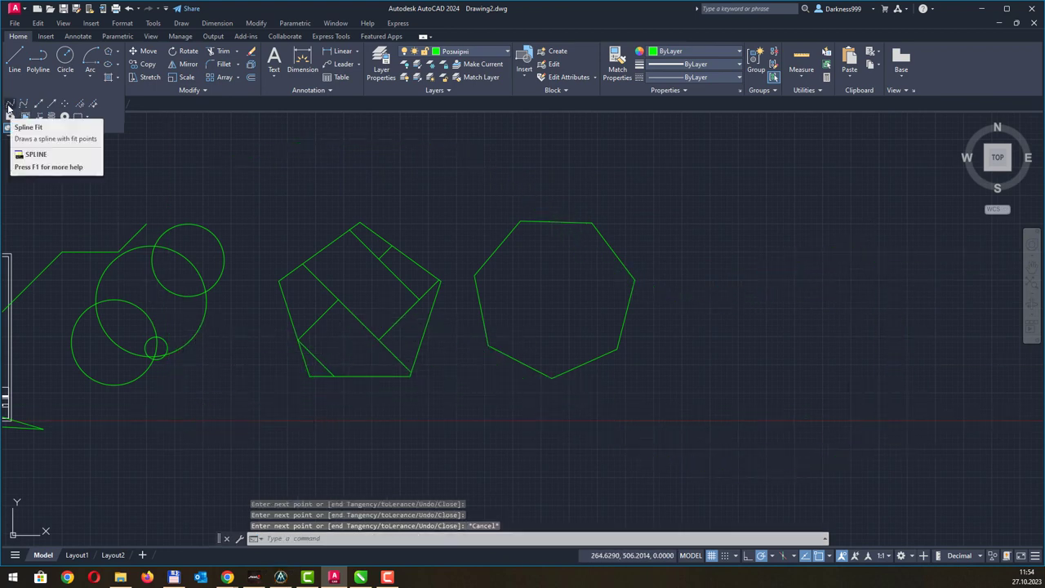
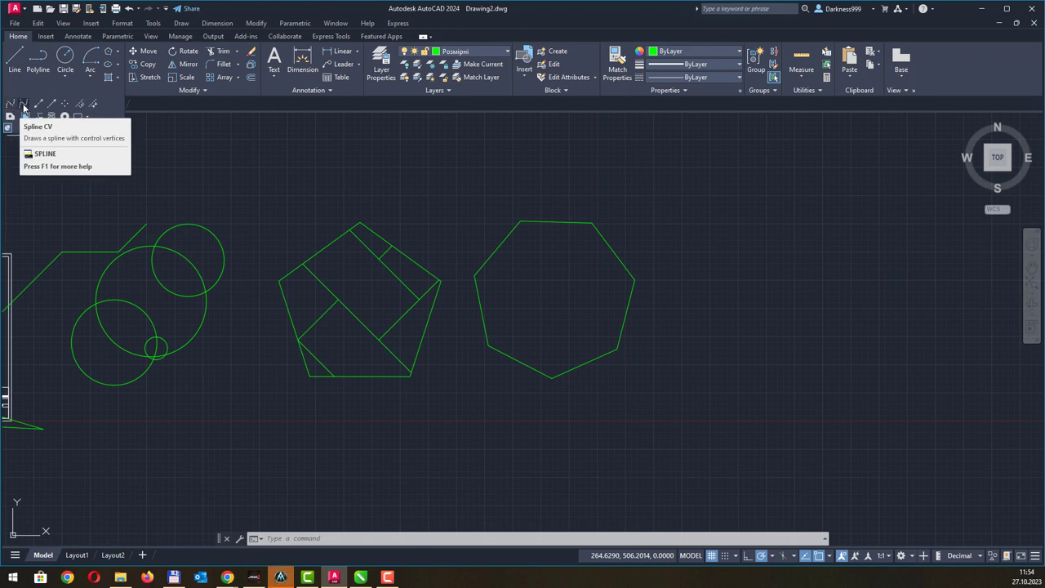
# - Draw a control-vertex spline through twelve points looping around the heptagon
pyautogui.click(23, 107)
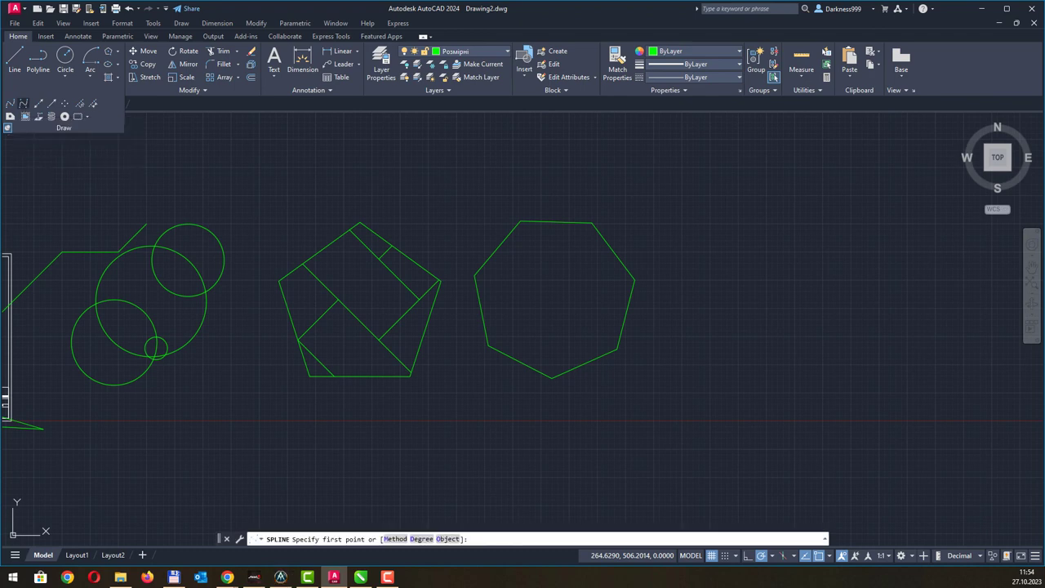
pyautogui.click(444, 187)
pyautogui.click(499, 161)
pyautogui.click(505, 205)
pyautogui.click(594, 166)
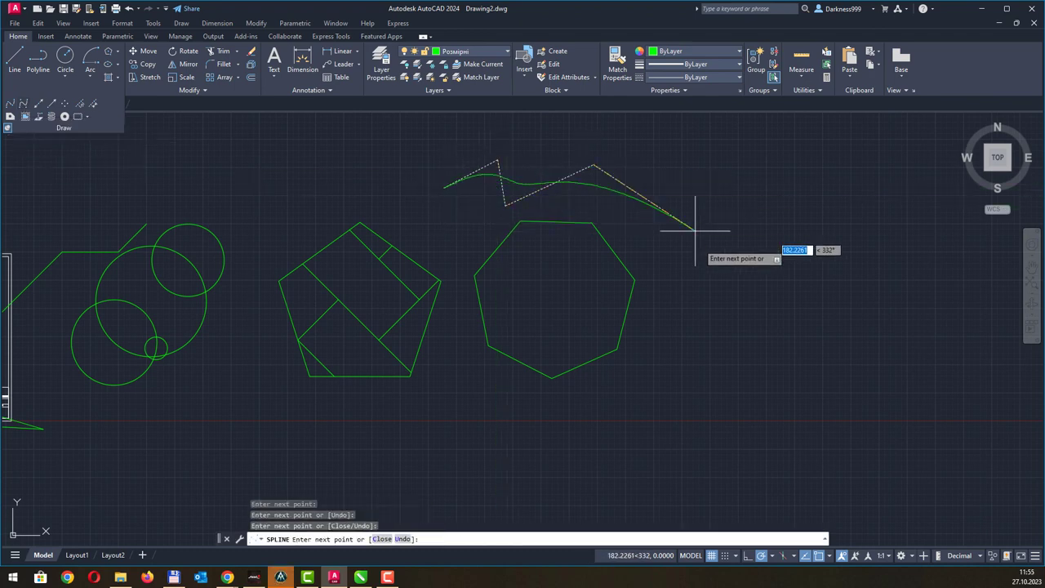
pyautogui.click(700, 248)
pyautogui.click(831, 256)
pyautogui.click(768, 379)
pyautogui.click(673, 438)
pyautogui.click(598, 438)
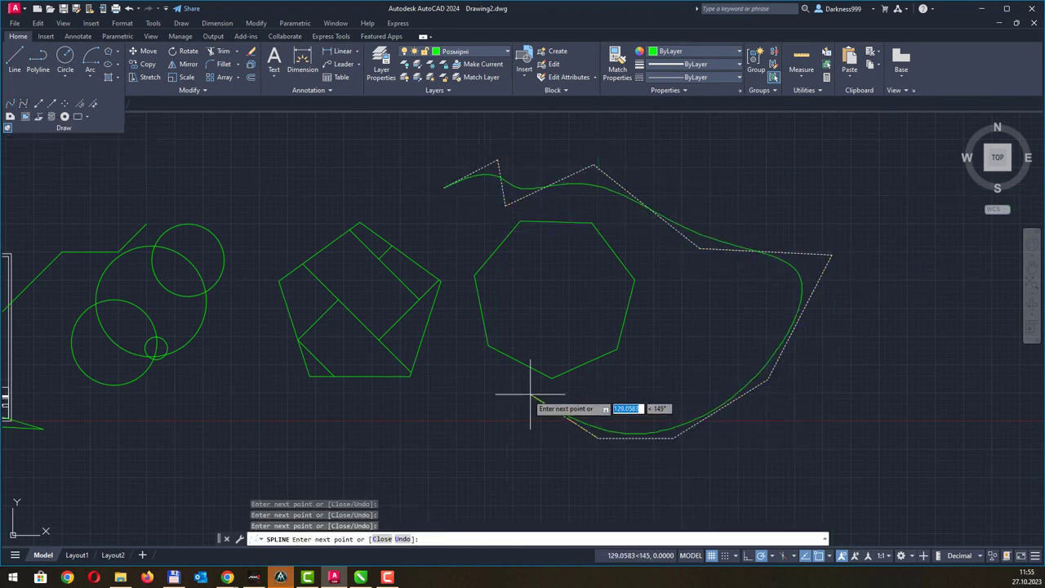
pyautogui.click(444, 407)
pyautogui.click(444, 481)
pyautogui.click(492, 482)
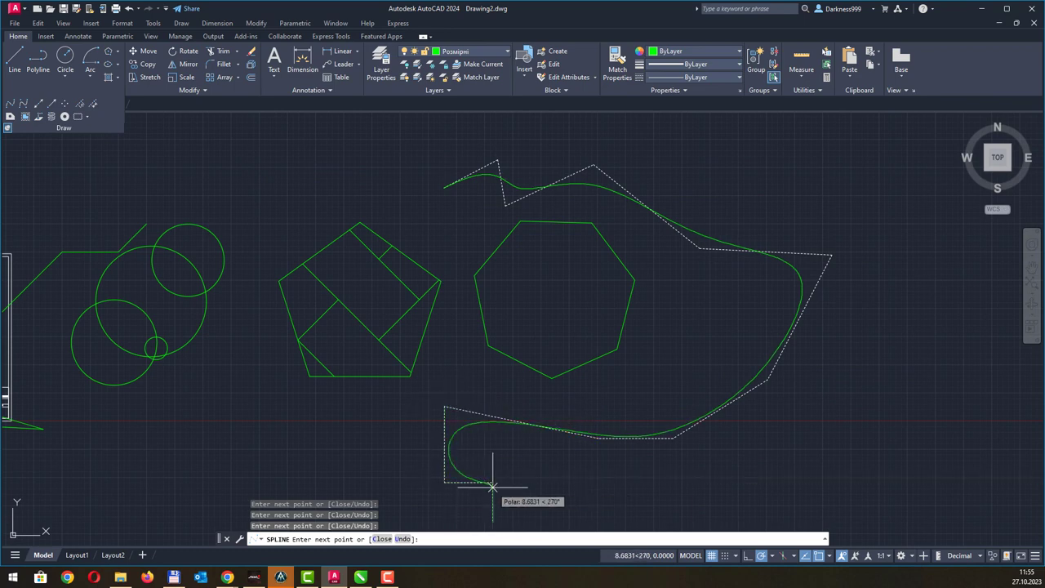
pyautogui.press('Return')
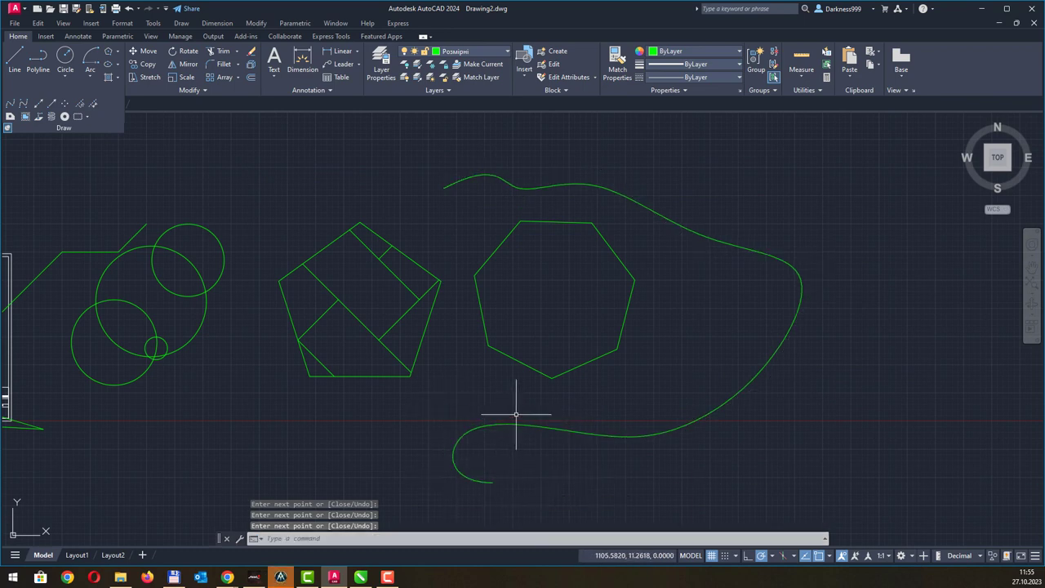
# - Reshape the spline by pulling a lower-left control vertex and the start-side vertex upward
pyautogui.click(516, 425)
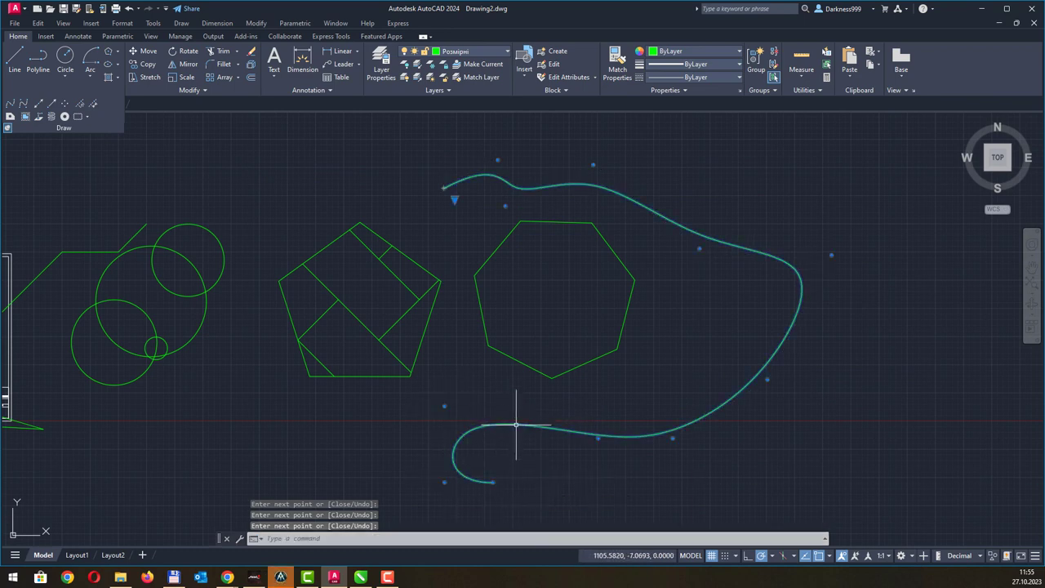
pyautogui.click(444, 406)
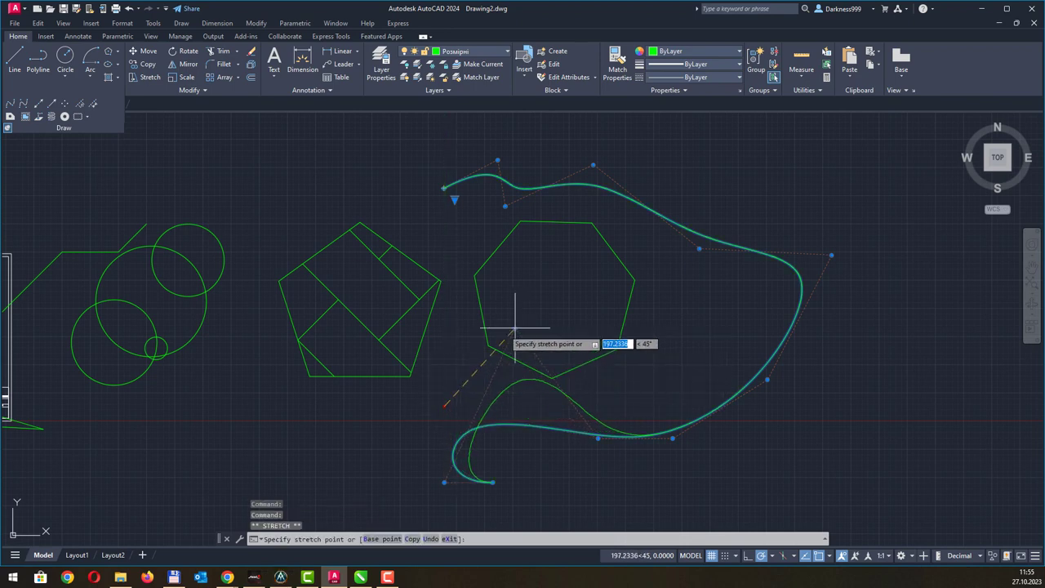
pyautogui.click(452, 357)
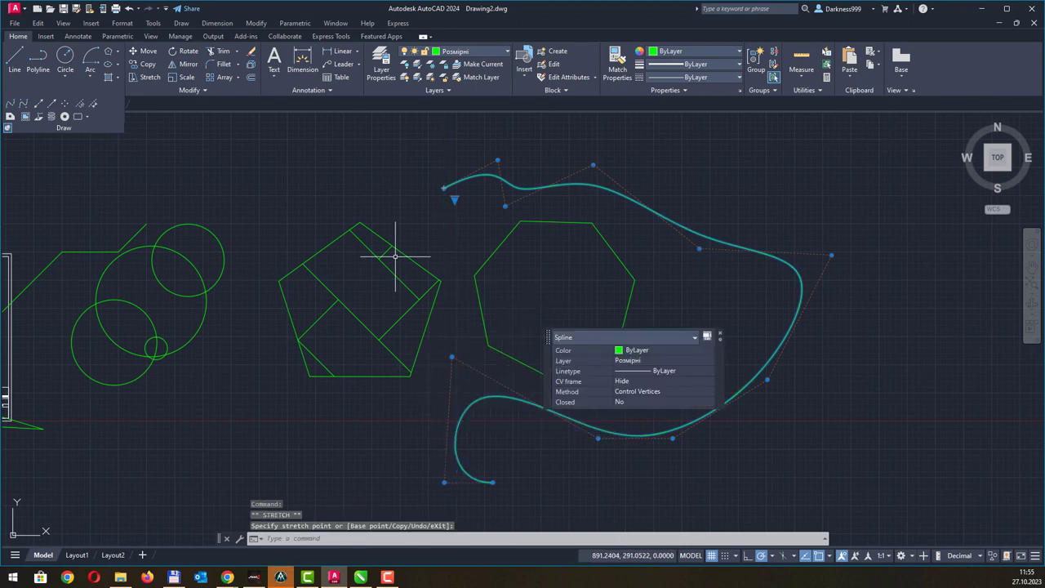
pyautogui.click(497, 160)
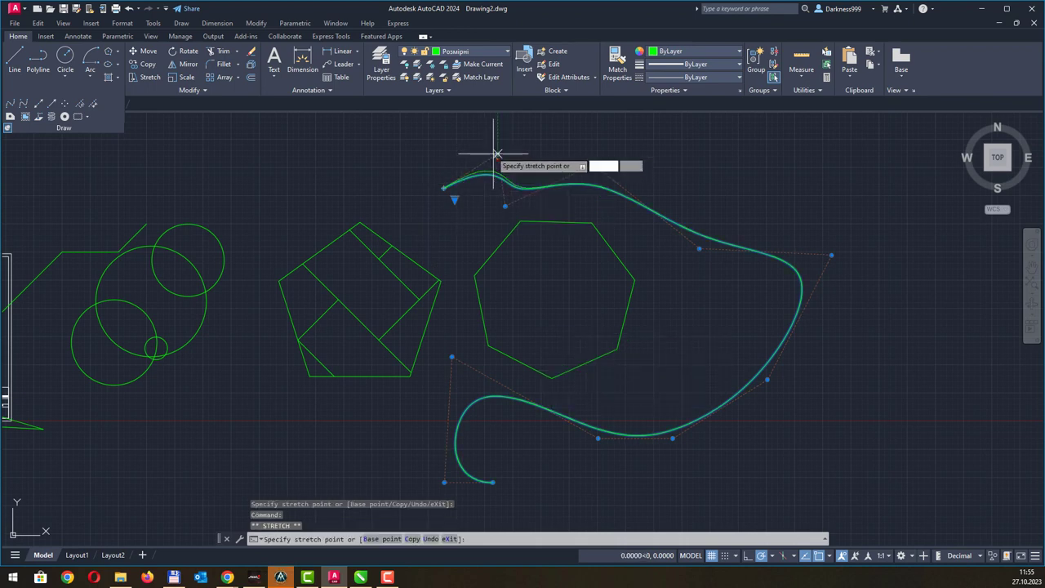
pyautogui.click(490, 134)
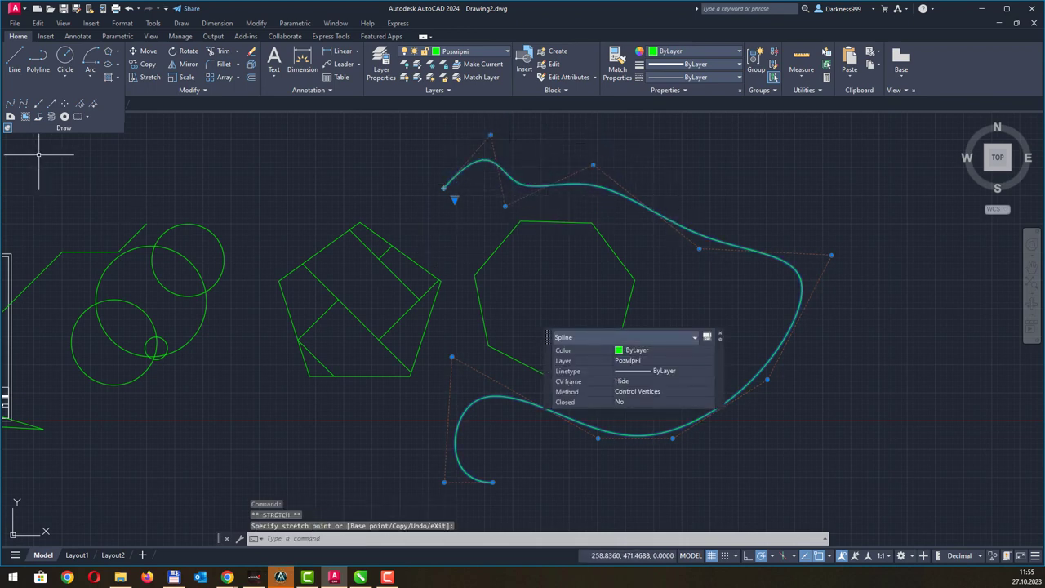
# - Place a vertical and a horizontal construction line through a point beside the pentagon
pyautogui.click(40, 105)
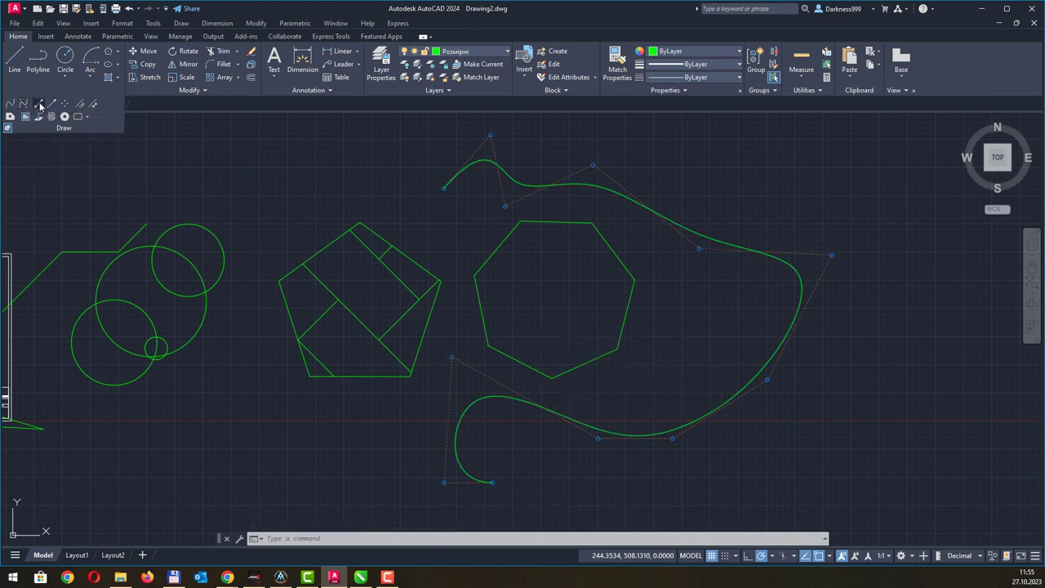
pyautogui.click(344, 168)
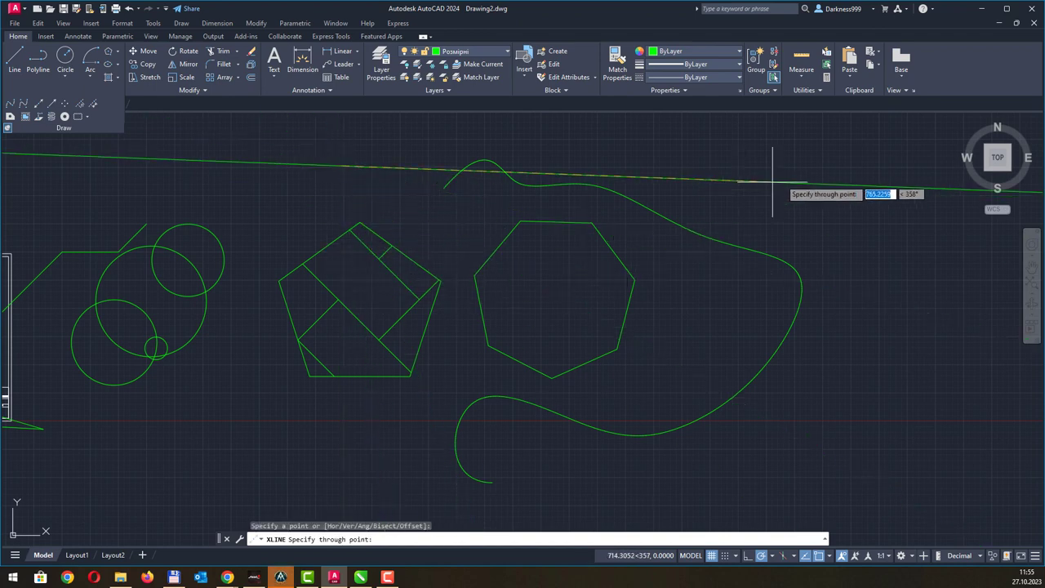
pyautogui.click(344, 252)
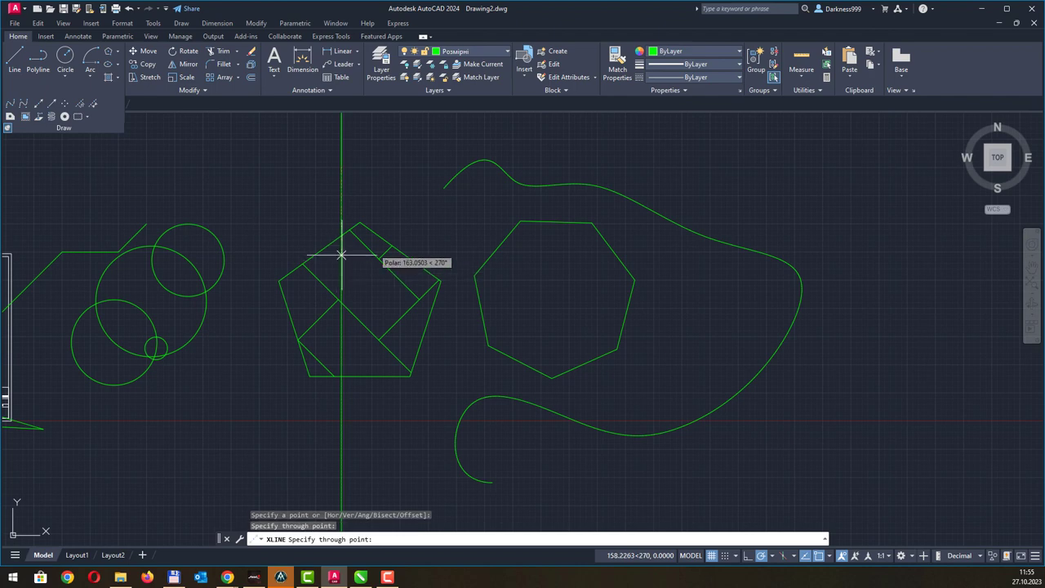
pyautogui.click(483, 165)
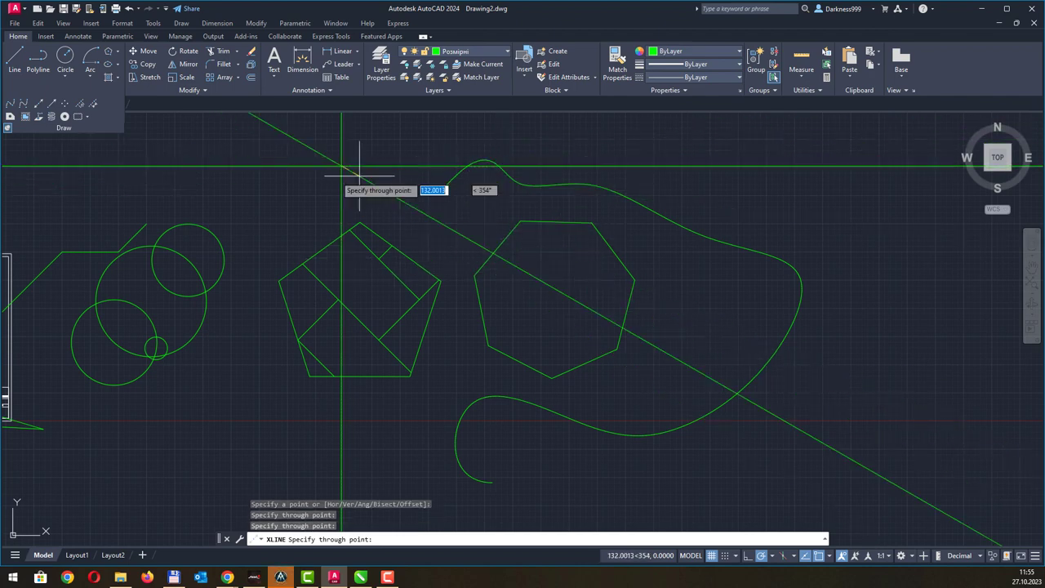
pyautogui.press('Return')
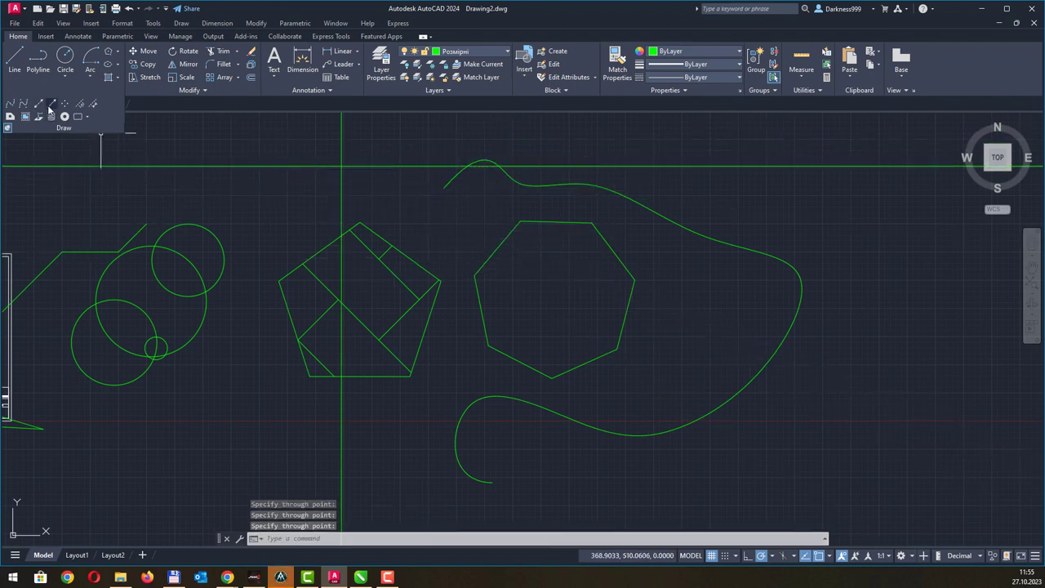
# - Draw three rays from one start point: rightward, up-left and steeply down-left
pyautogui.click(49, 107)
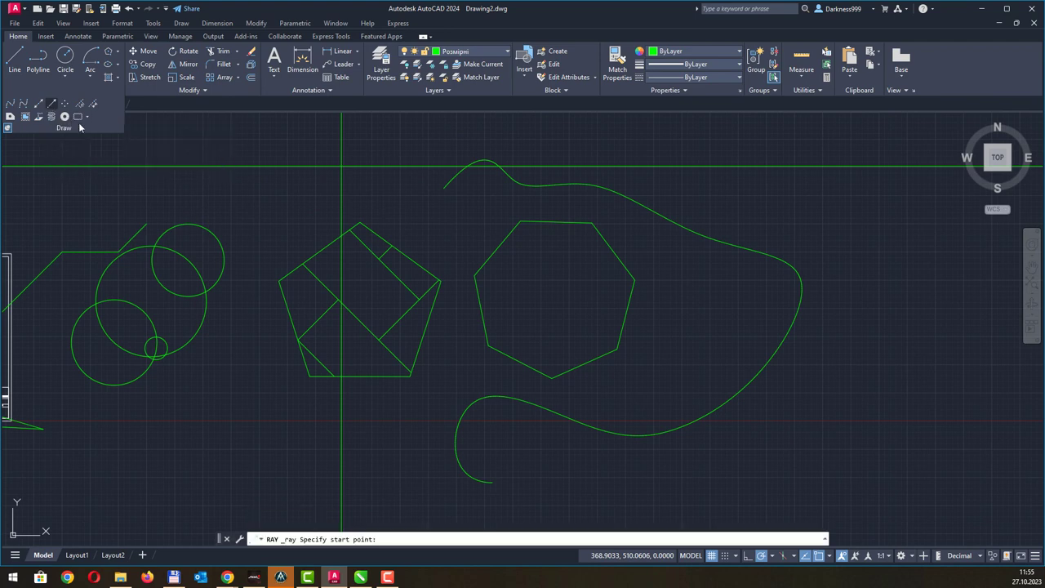
pyautogui.click(311, 222)
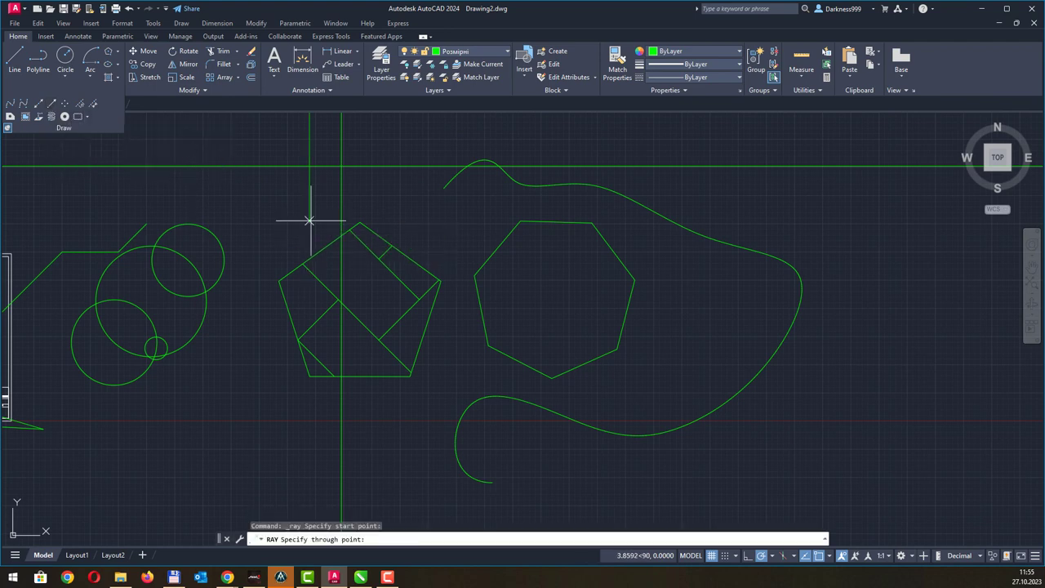
pyautogui.click(574, 222)
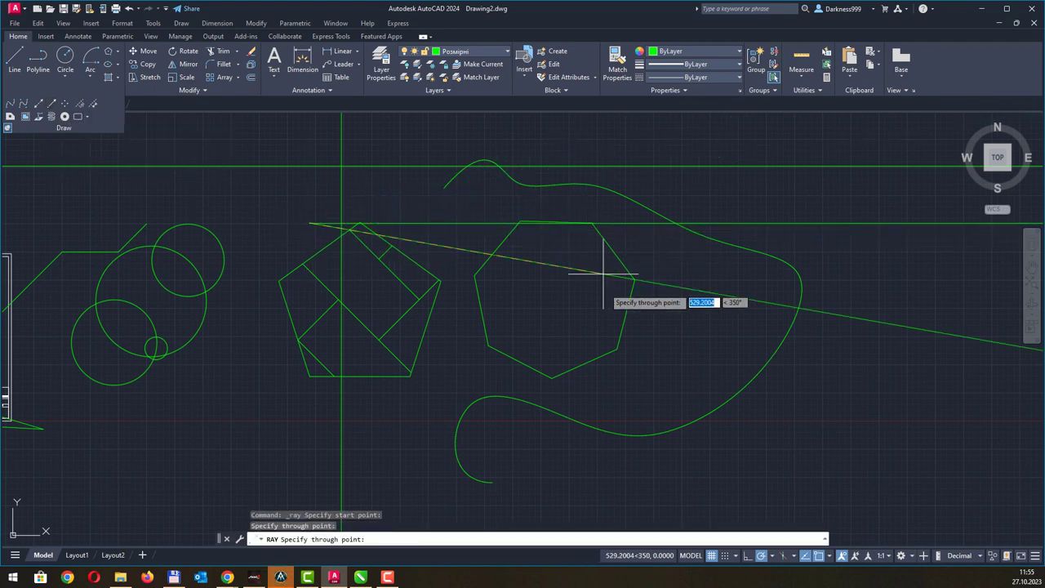
pyautogui.click(233, 202)
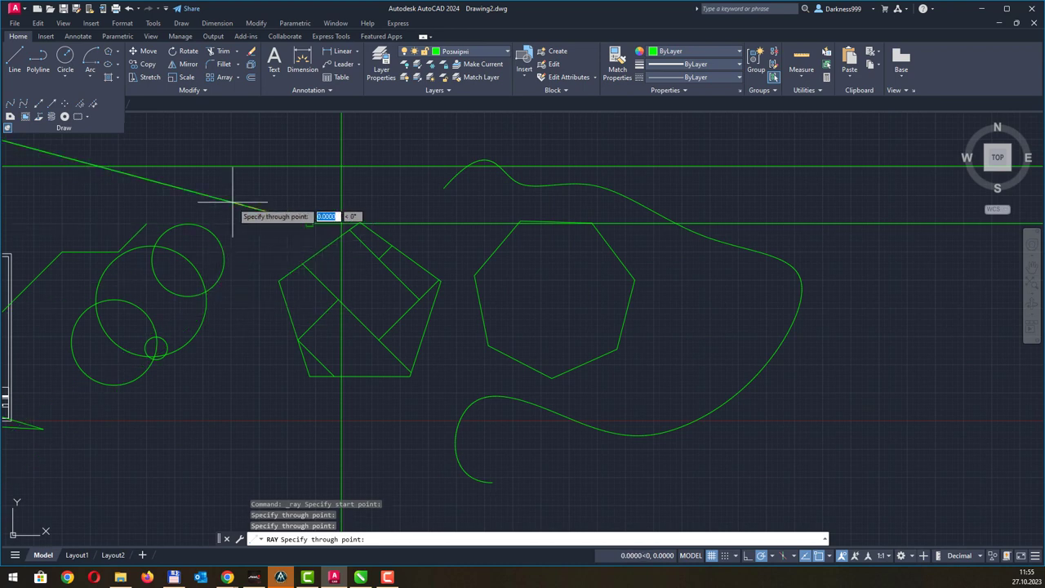
pyautogui.click(296, 309)
pyautogui.press('Return')
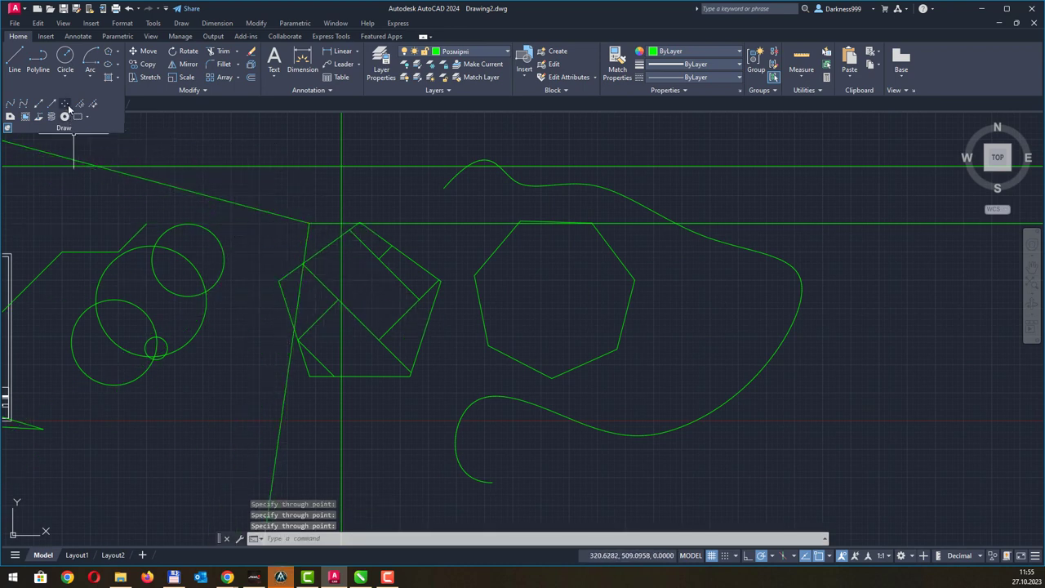
# - Divide the wavy spline into 5 equal segments with point markers, then check it
pyautogui.click(68, 104)
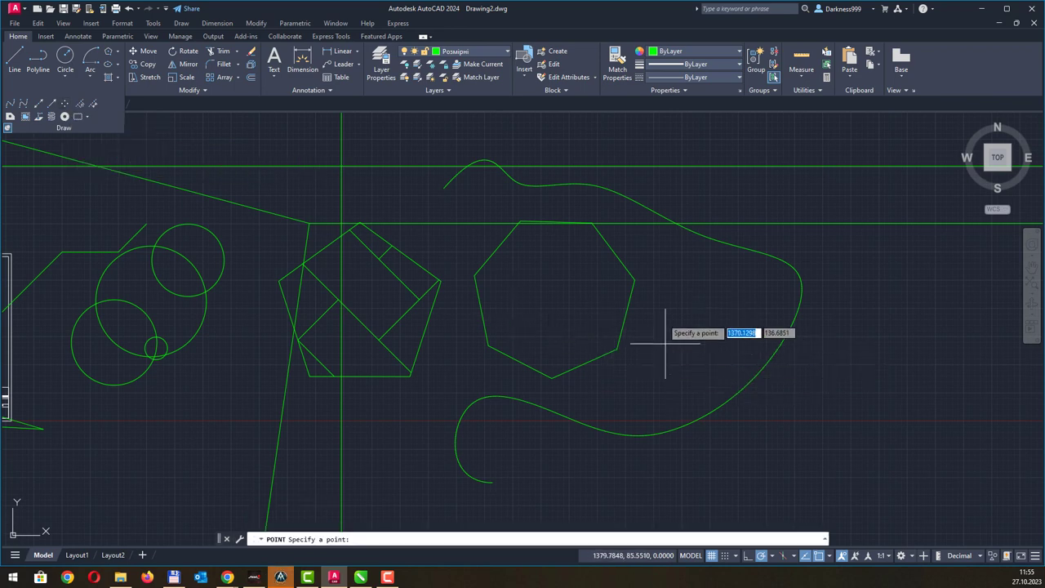
pyautogui.click(688, 280)
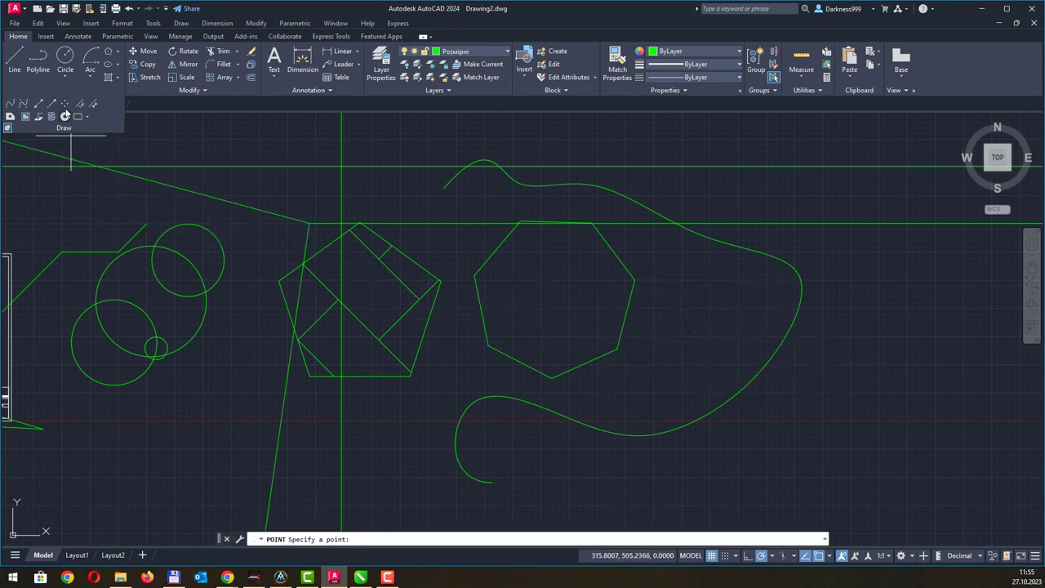
pyautogui.click(79, 105)
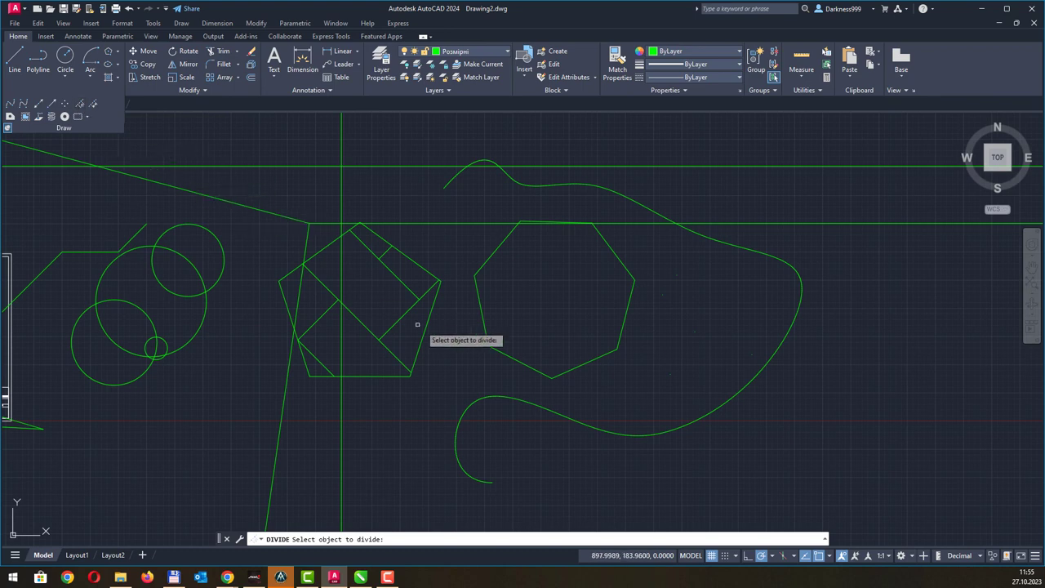
pyautogui.click(485, 396)
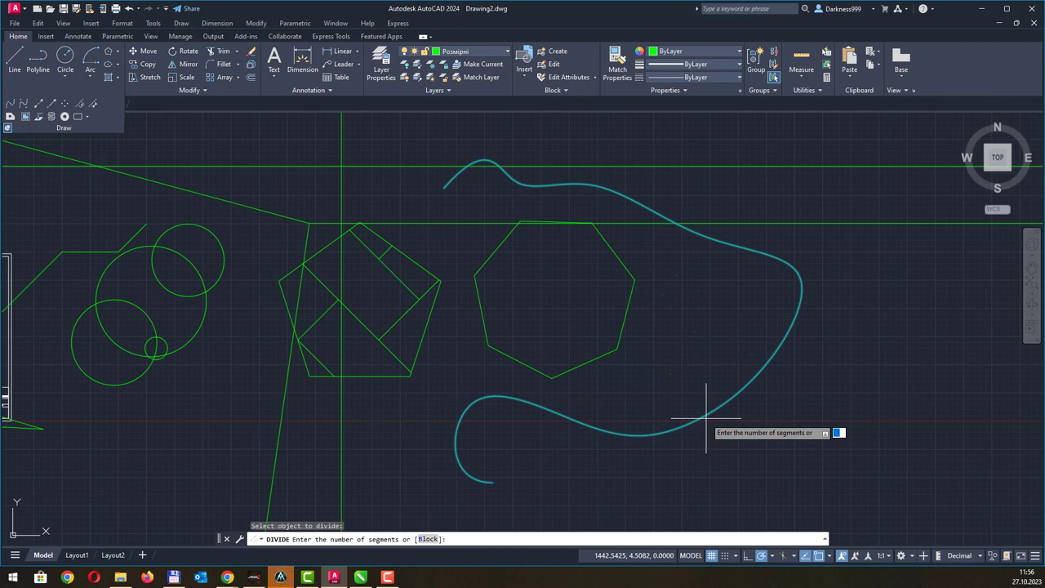
pyautogui.write('5')
pyautogui.press('Return')
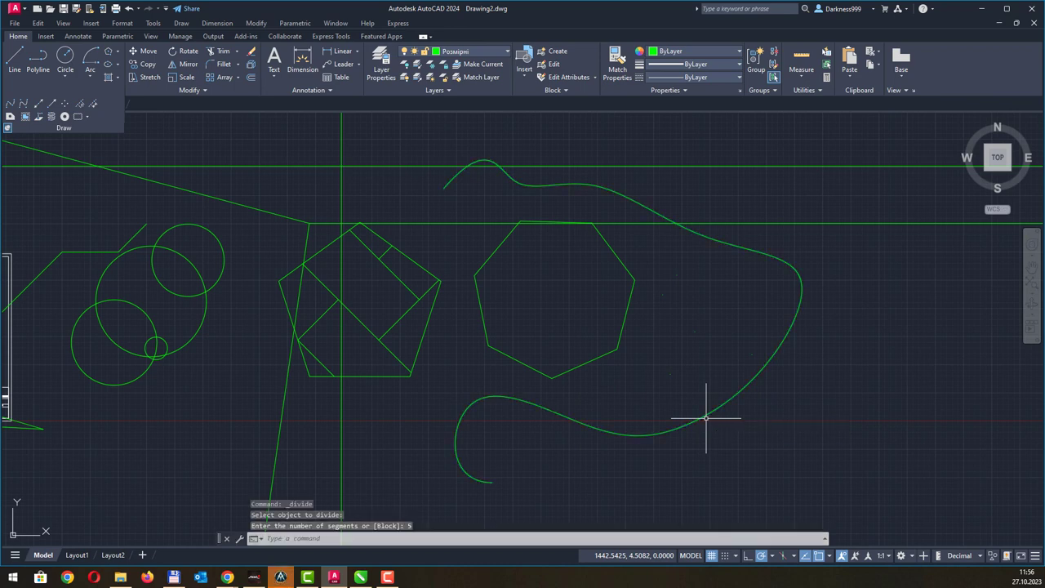
pyautogui.click(583, 423)
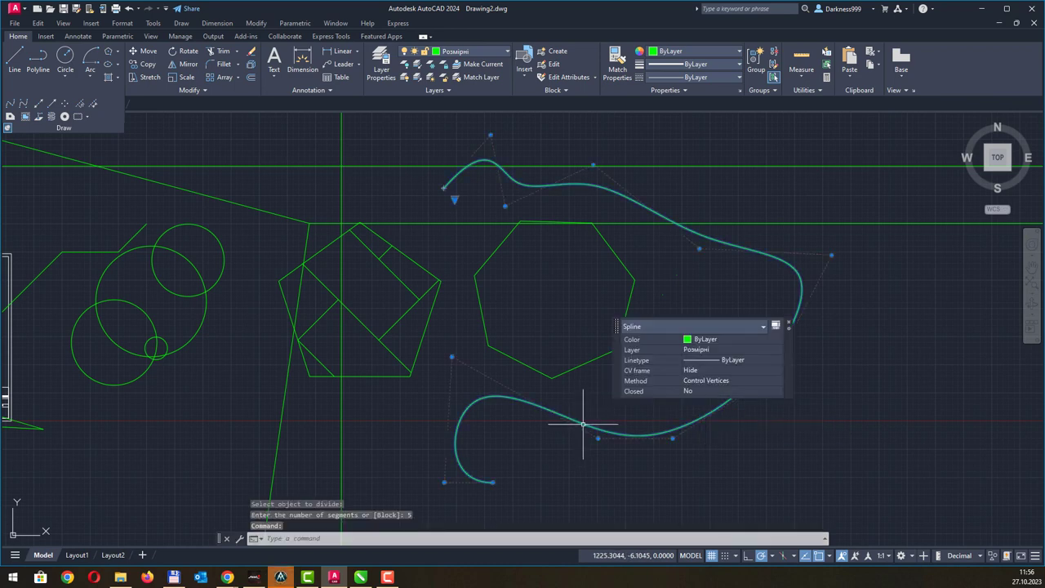
pyautogui.press('Escape')
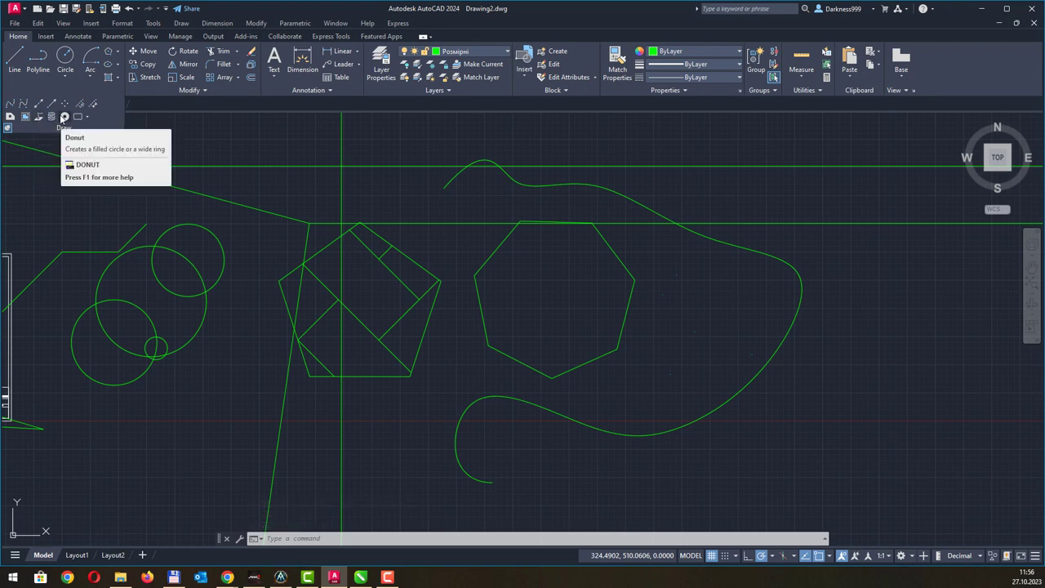
# - Draw a polygonal revision cloud from right of the heptagon to the pentagon and along the top
pyautogui.click(86, 119)
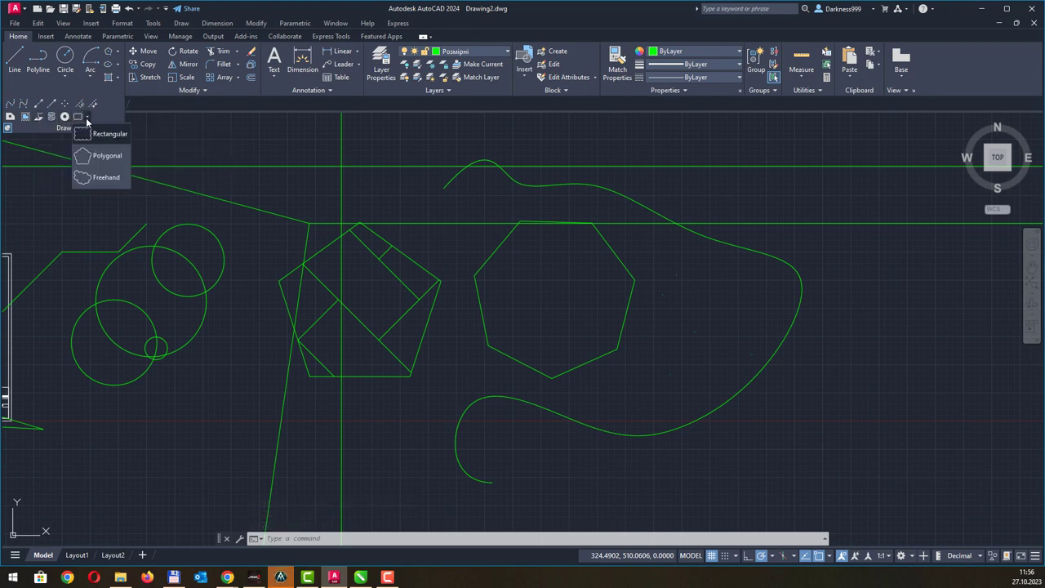
pyautogui.click(102, 155)
pyautogui.click(666, 325)
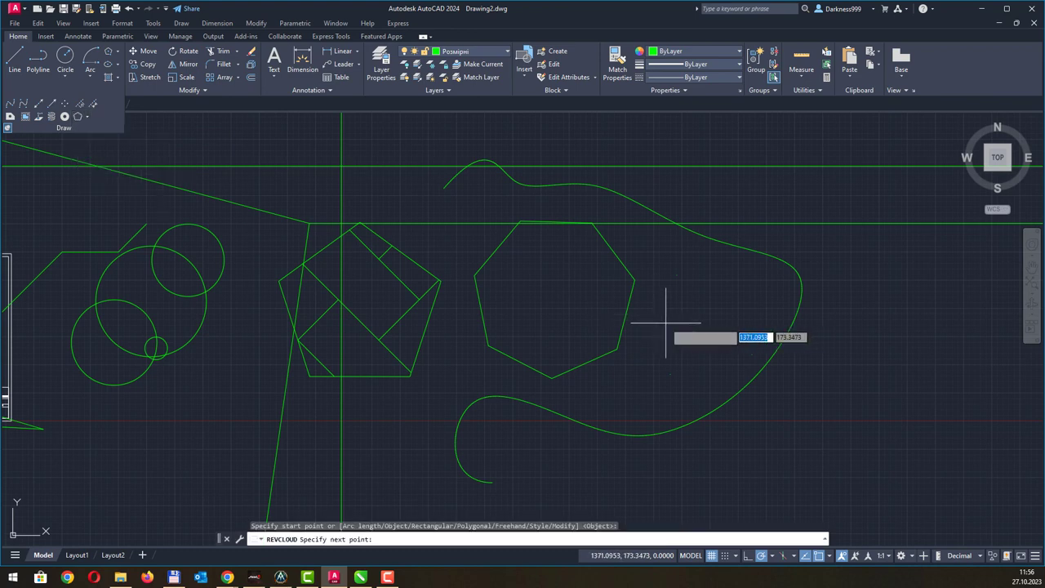
pyautogui.click(768, 351)
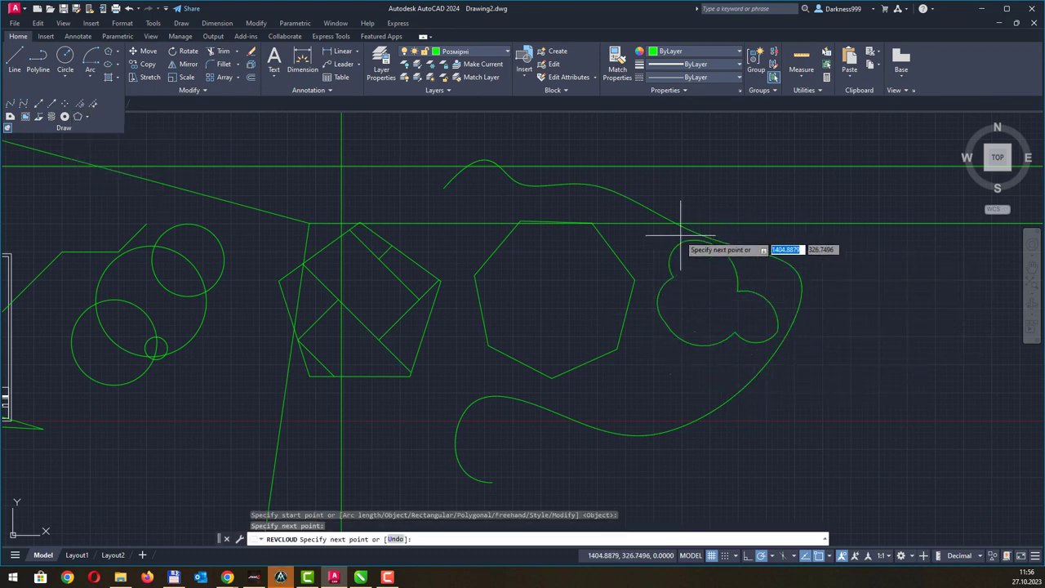
pyautogui.click(328, 222)
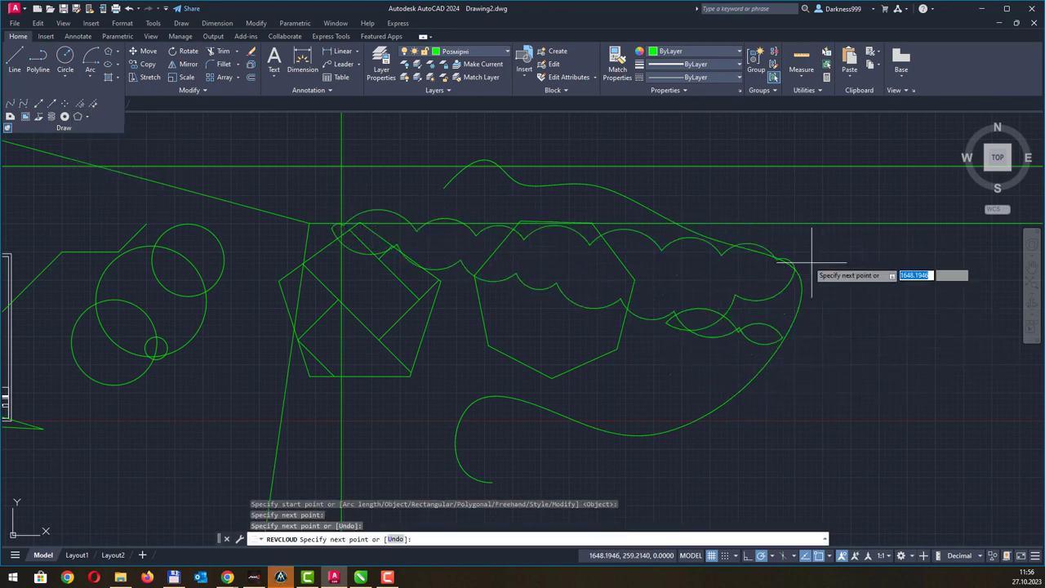
pyautogui.click(685, 183)
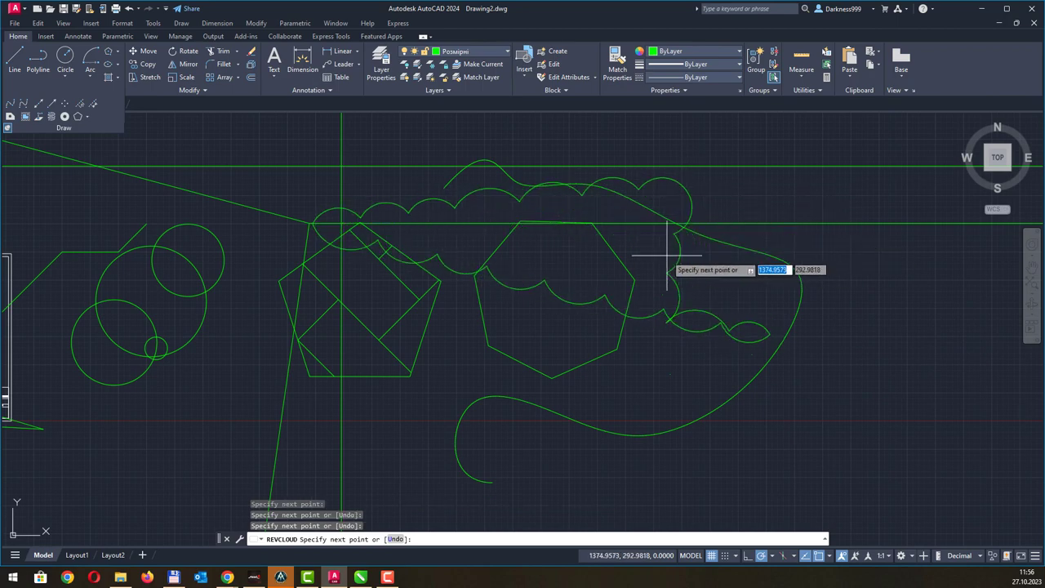
pyautogui.click(674, 243)
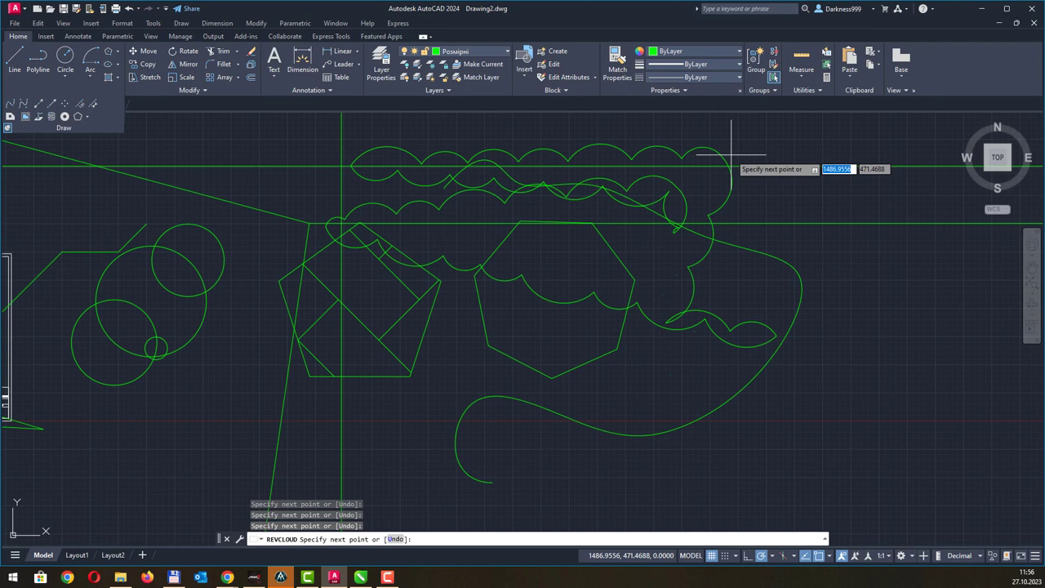
pyautogui.press('Return')
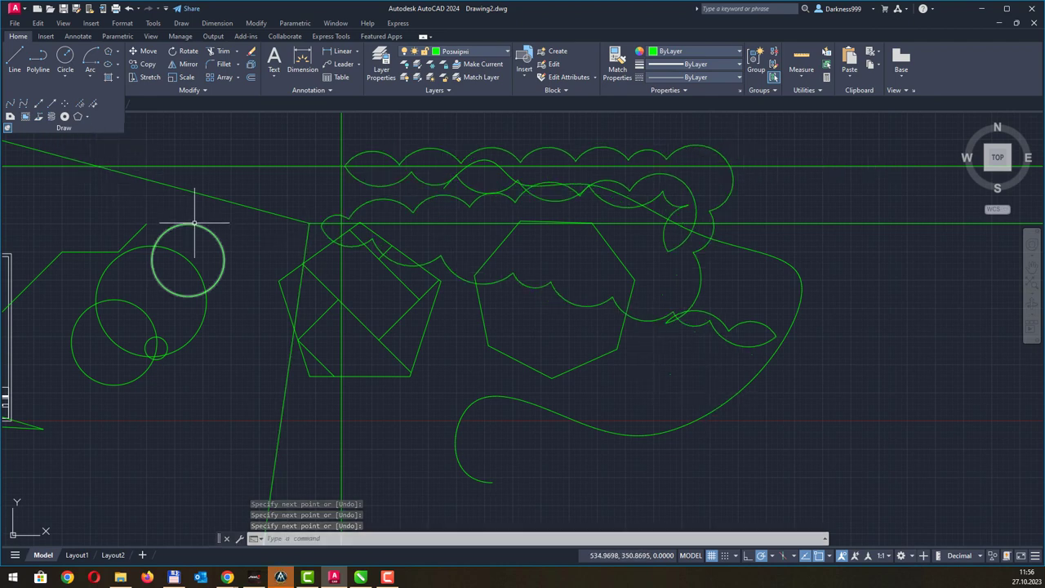
# - Crossing-select and delete all the old practice shapes
pyautogui.scroll(-5, 151, 213)
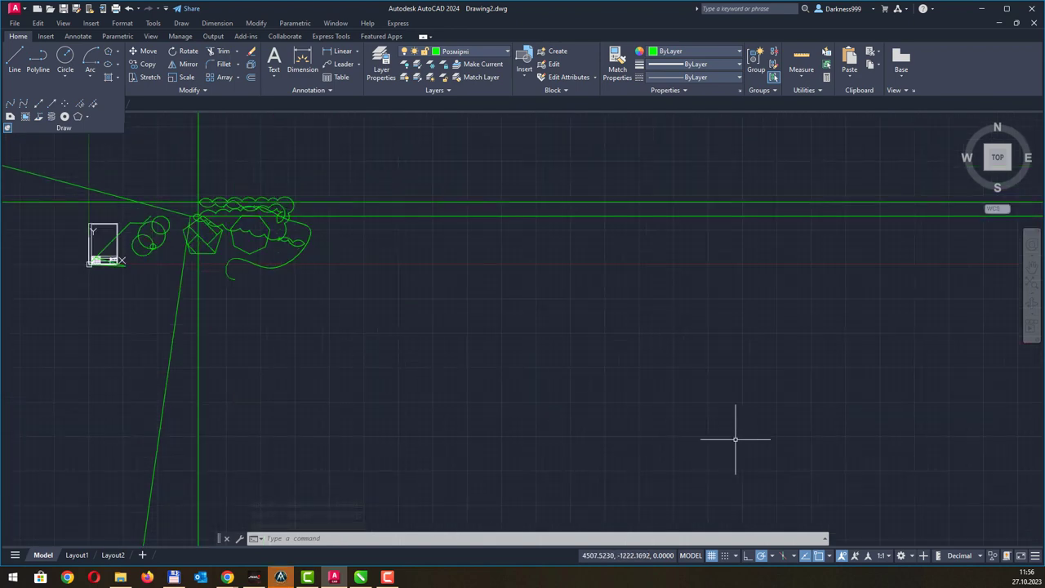
pyautogui.click(770, 438)
pyautogui.click(150, 166)
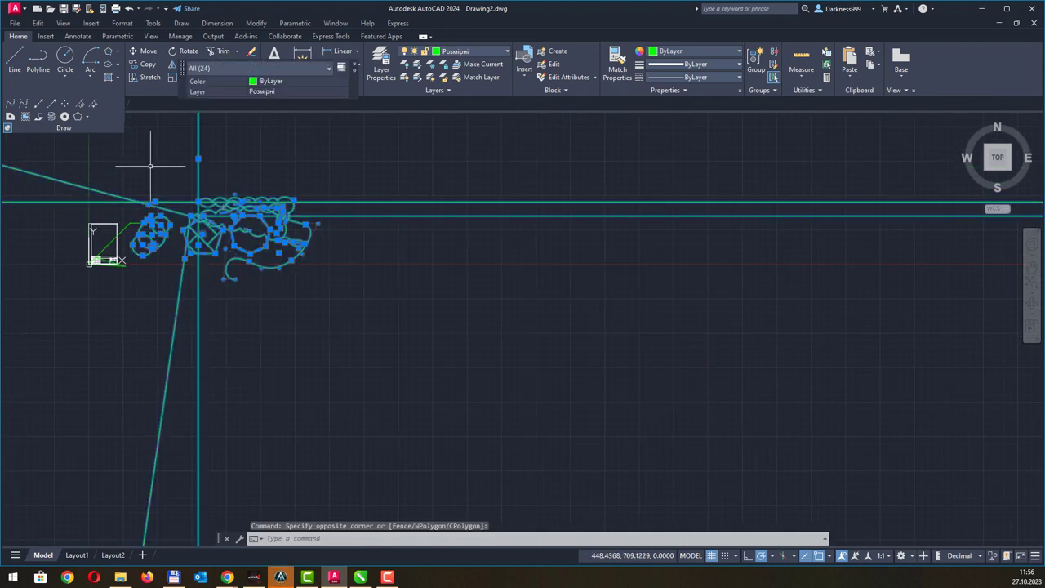
pyautogui.press('Delete')
# - Delete the five leftover stray green lines around the title-block frame
pyautogui.scroll(3, 135, 232)
pyautogui.scroll(3, 221, 209)
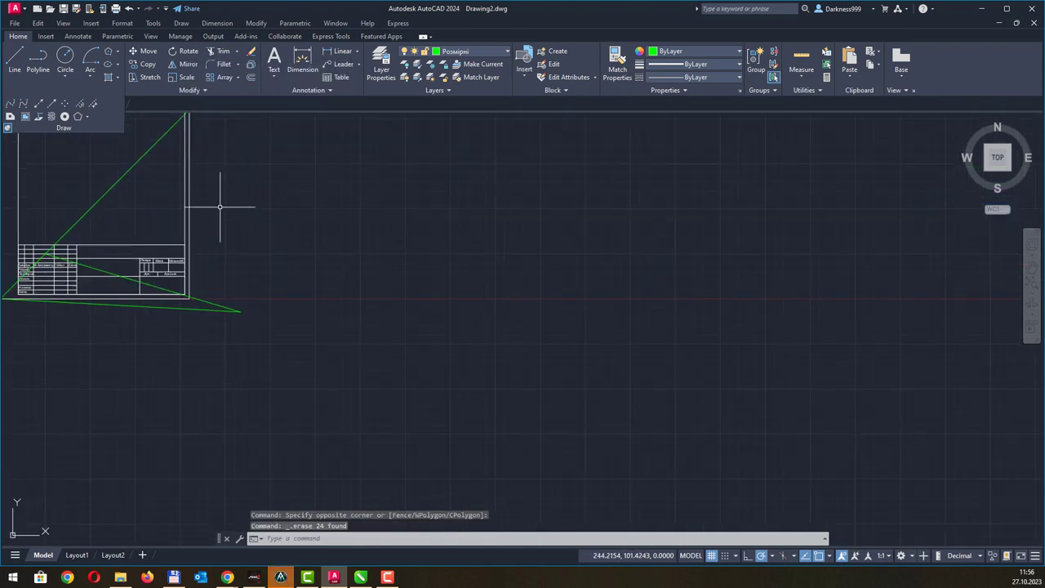
pyautogui.click(343, 488)
pyautogui.click(278, 447)
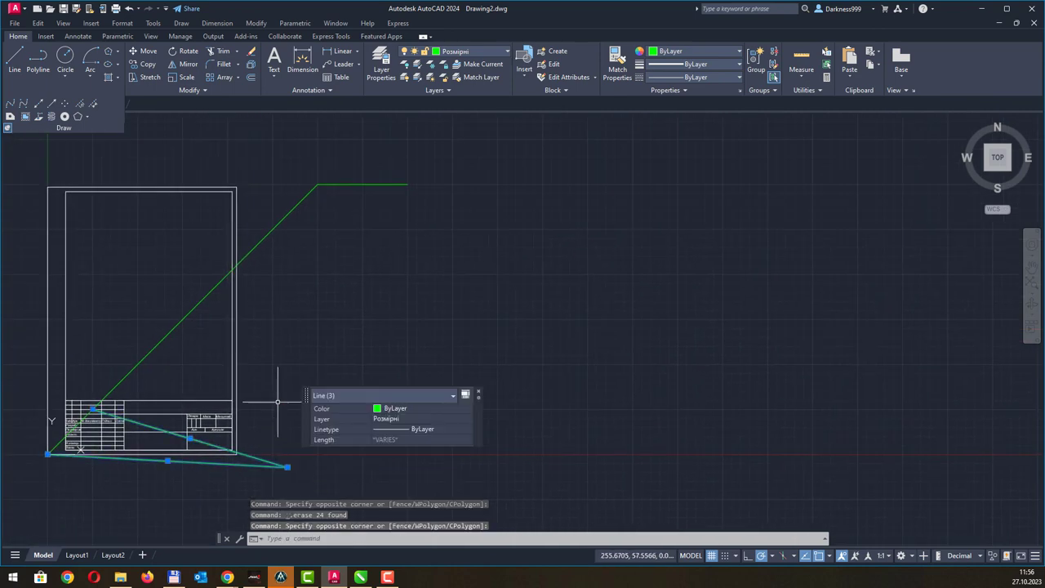
pyautogui.press('Delete')
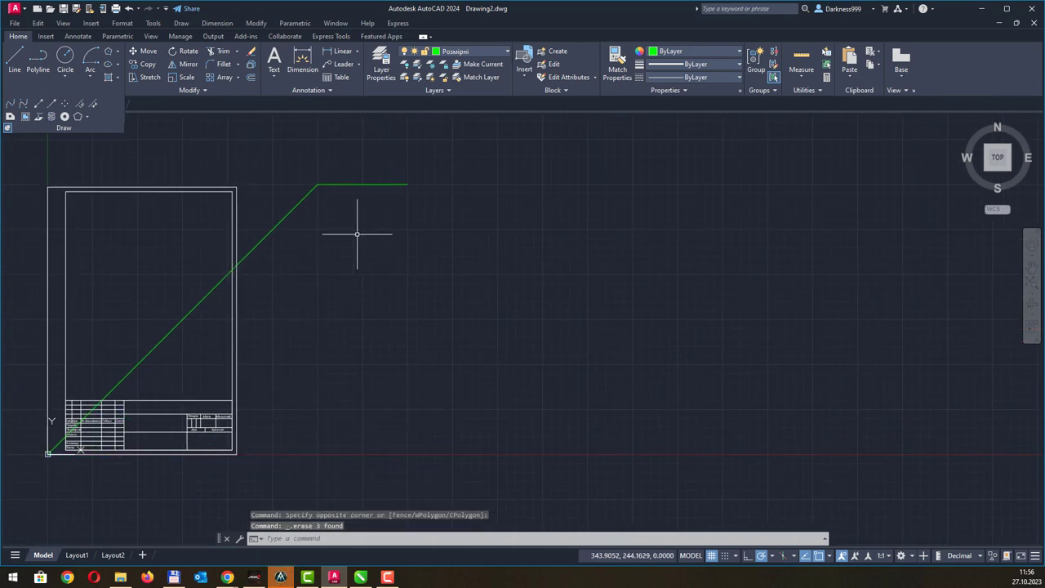
pyautogui.click(392, 219)
pyautogui.click(294, 182)
pyautogui.press('Delete')
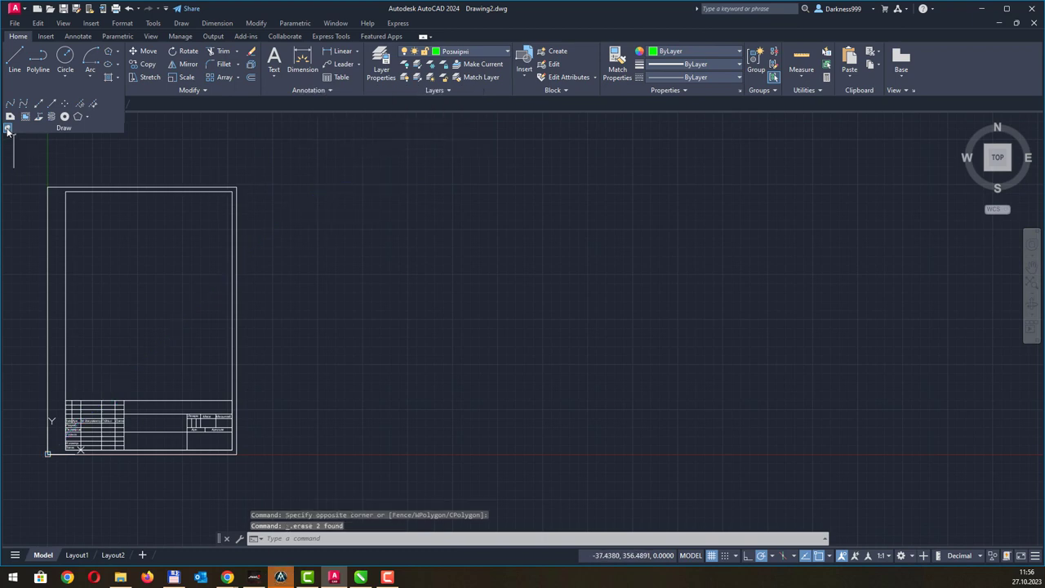
# - Draw a small circle in free space to the right of the frame
pyautogui.click(203, 91)
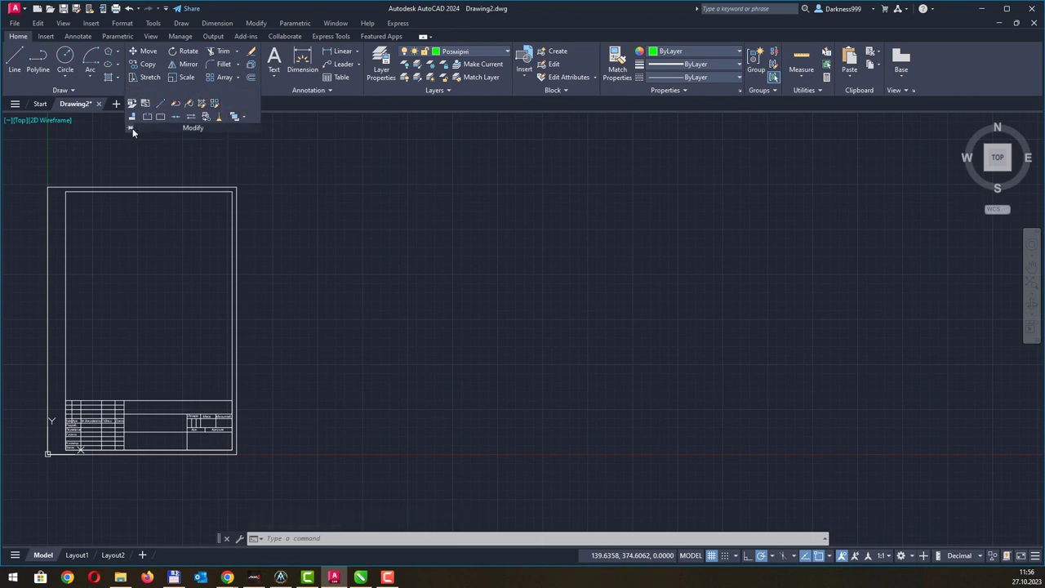
pyautogui.moveTo(362, 222); pyautogui.dragTo(409, 300, button='middle')
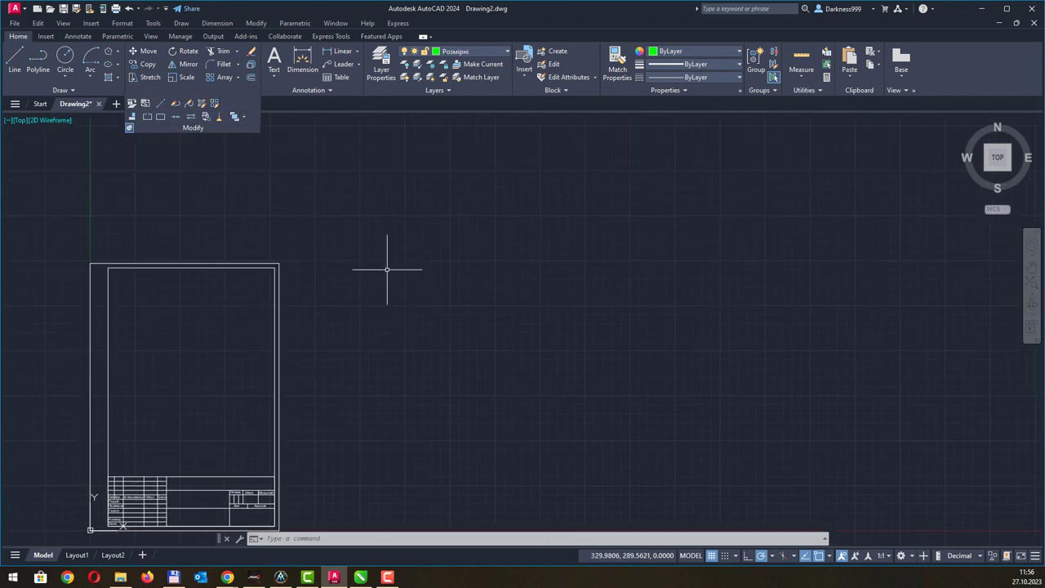
pyautogui.click(66, 57)
pyautogui.click(392, 194)
pyautogui.click(407, 207)
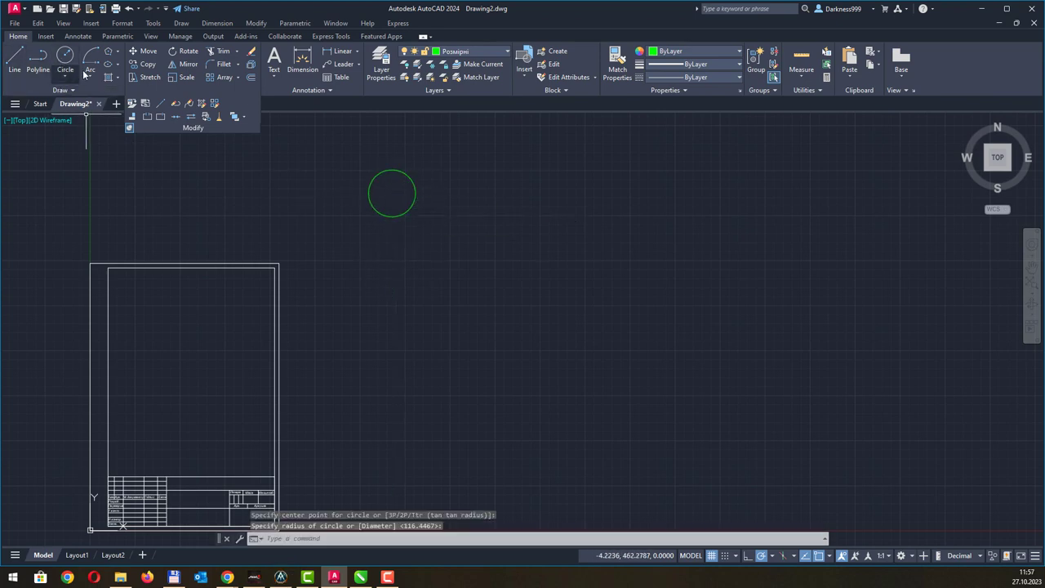
# - Draw a tall narrow rectangle beside the circle
pyautogui.click(108, 51)
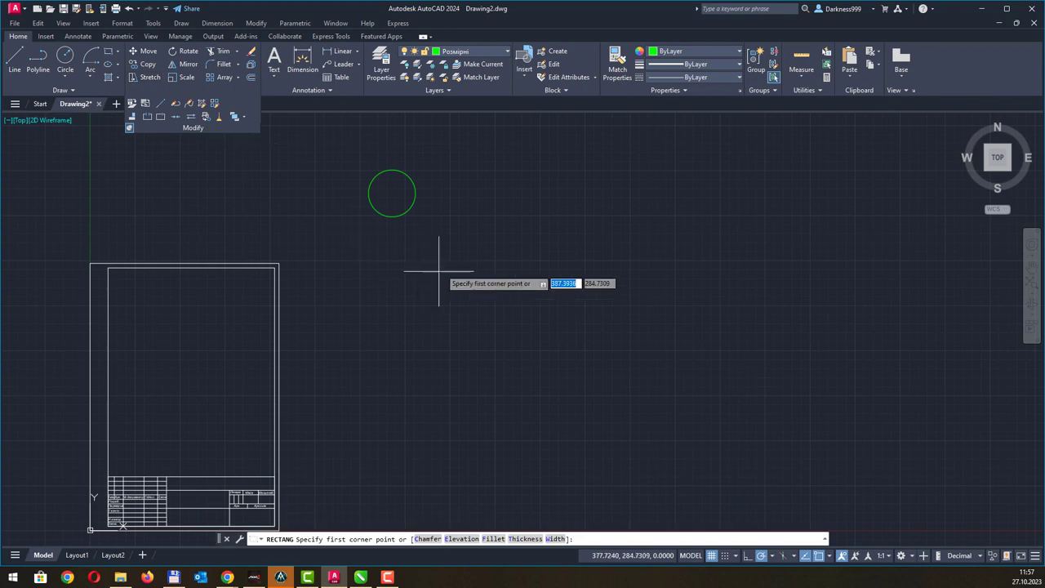
pyautogui.click(458, 177)
pyautogui.click(482, 245)
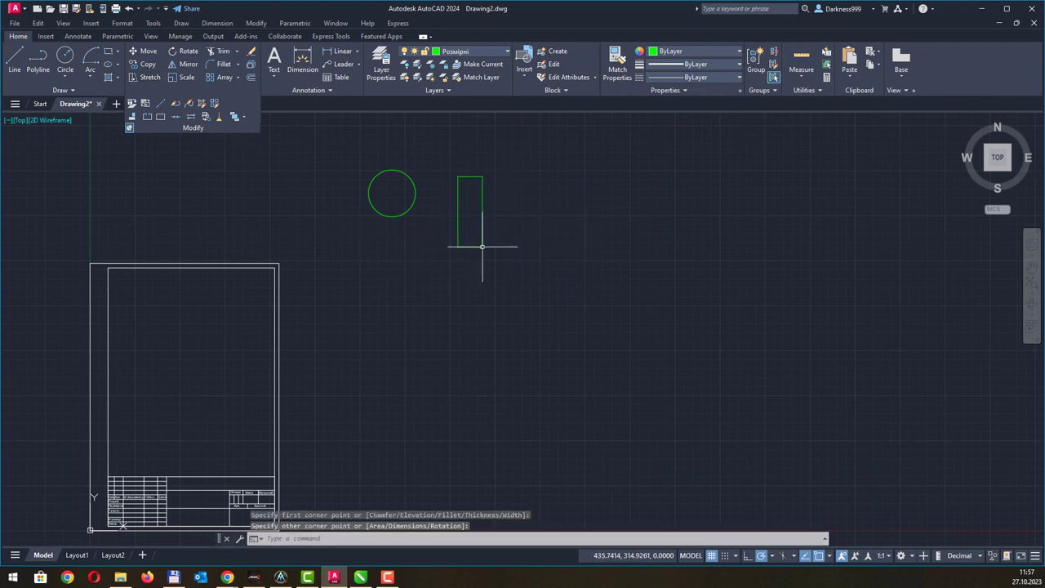
# - Draw a bent line of a horizontal segment and a rising diagonal below the circle
pyautogui.click(14, 59)
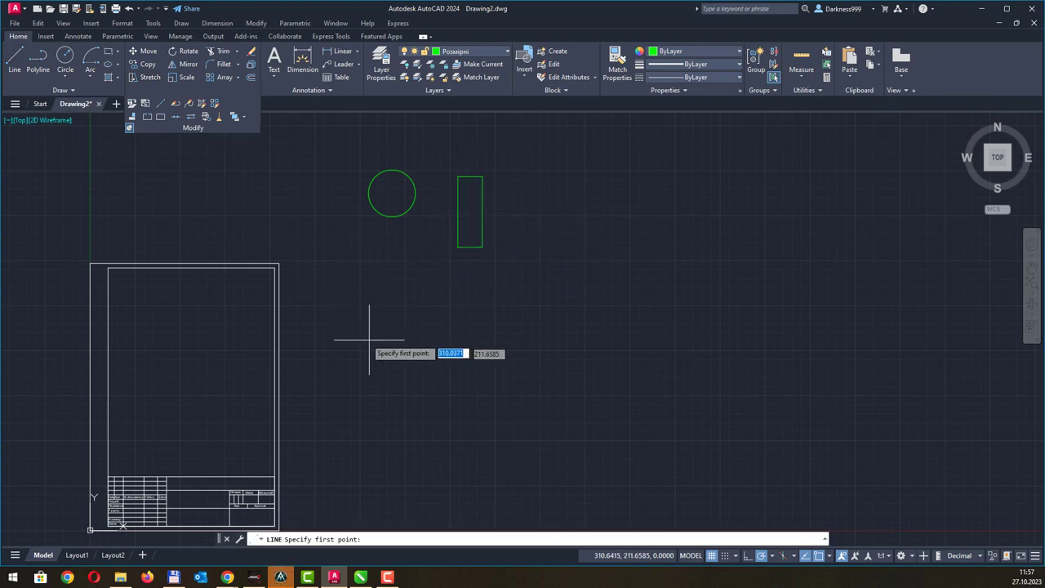
pyautogui.click(338, 325)
pyautogui.click(403, 325)
pyautogui.click(436, 296)
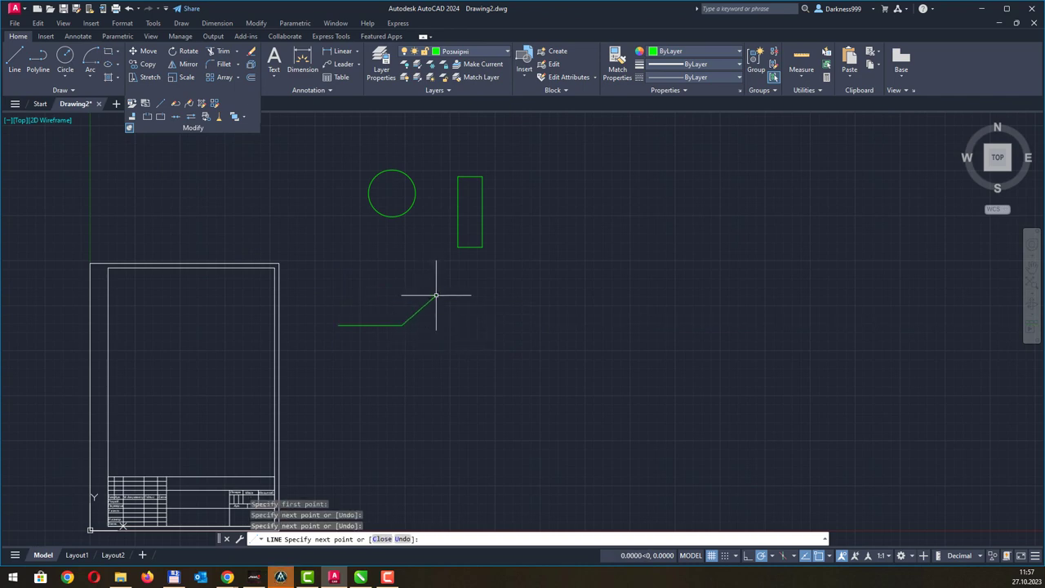
pyautogui.press('Escape')
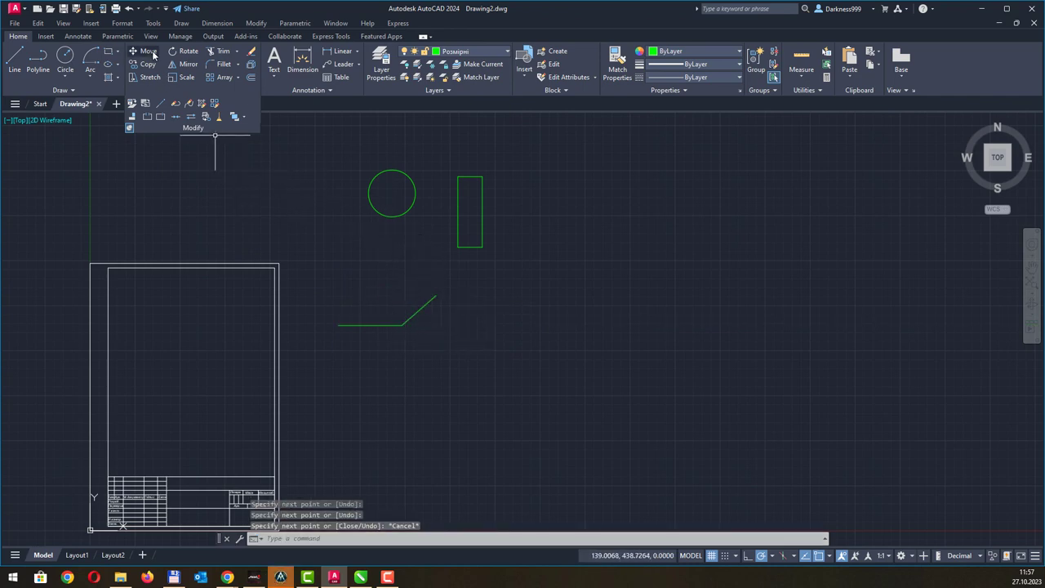
# - Move the circle and rectangle right, using the circle's centre as the base point
pyautogui.click(142, 51)
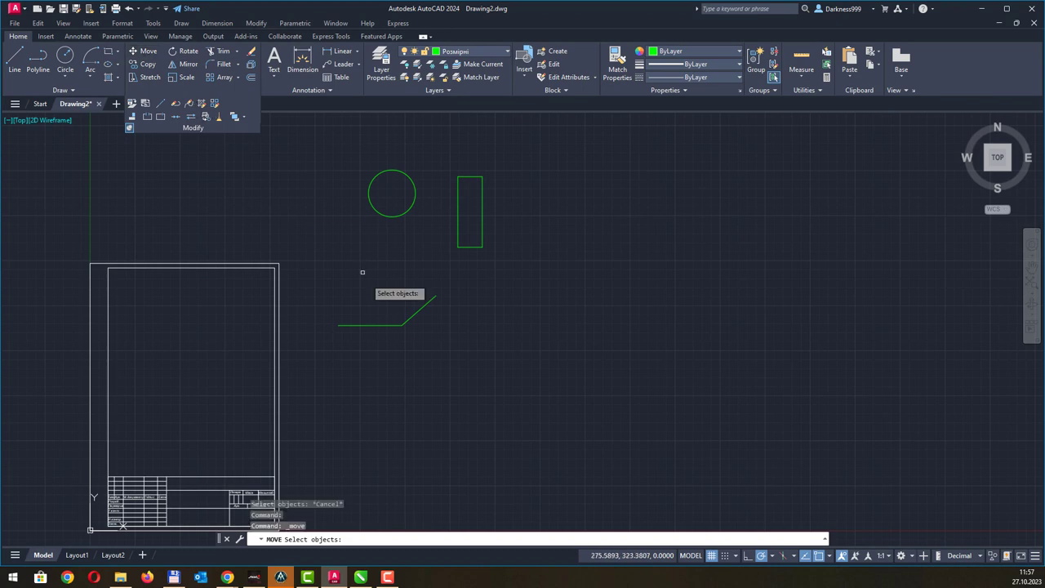
pyautogui.click(388, 214)
pyautogui.click(457, 222)
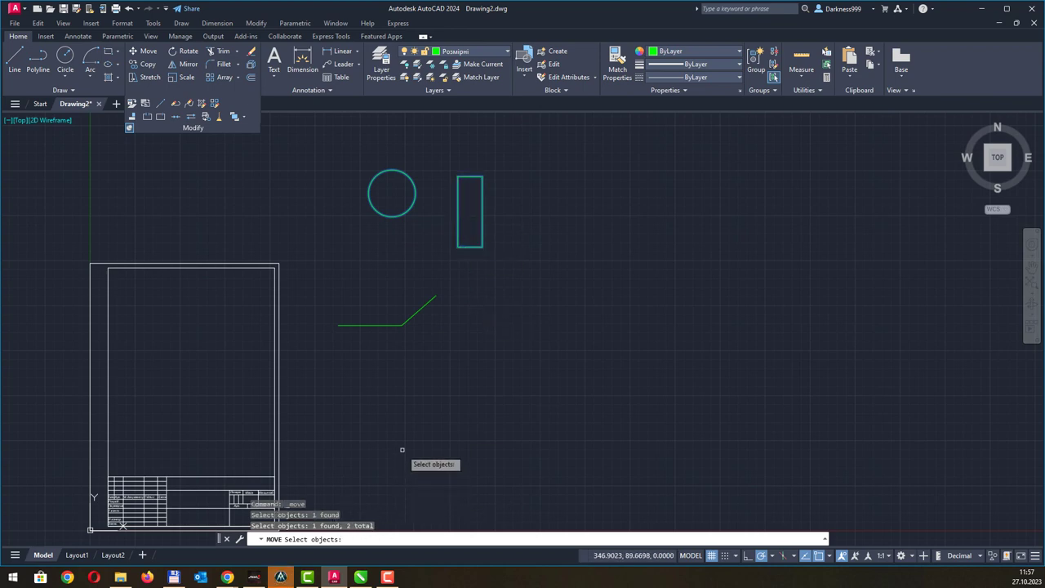
pyautogui.press('Return')
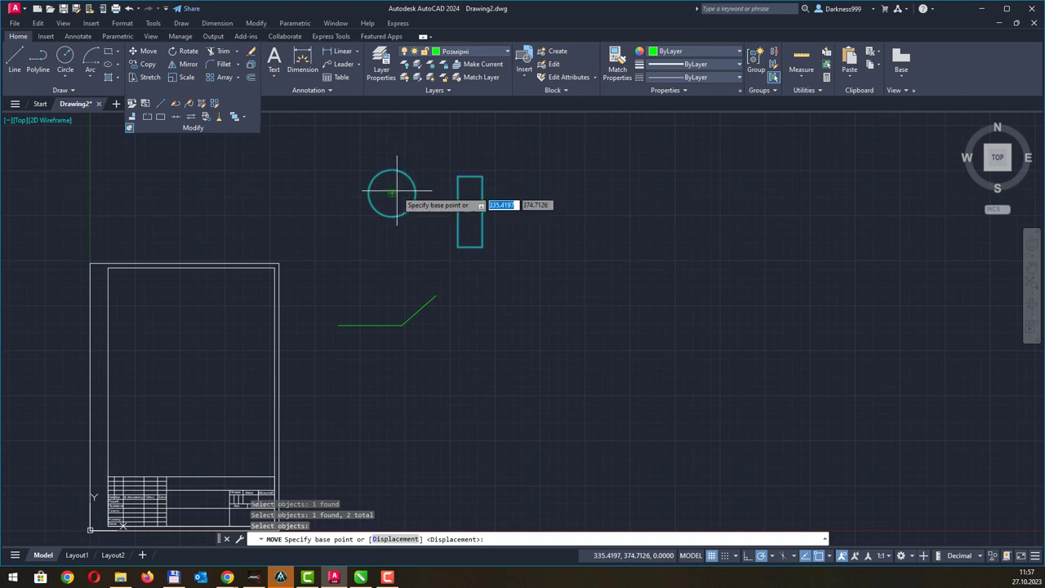
pyautogui.click(393, 193)
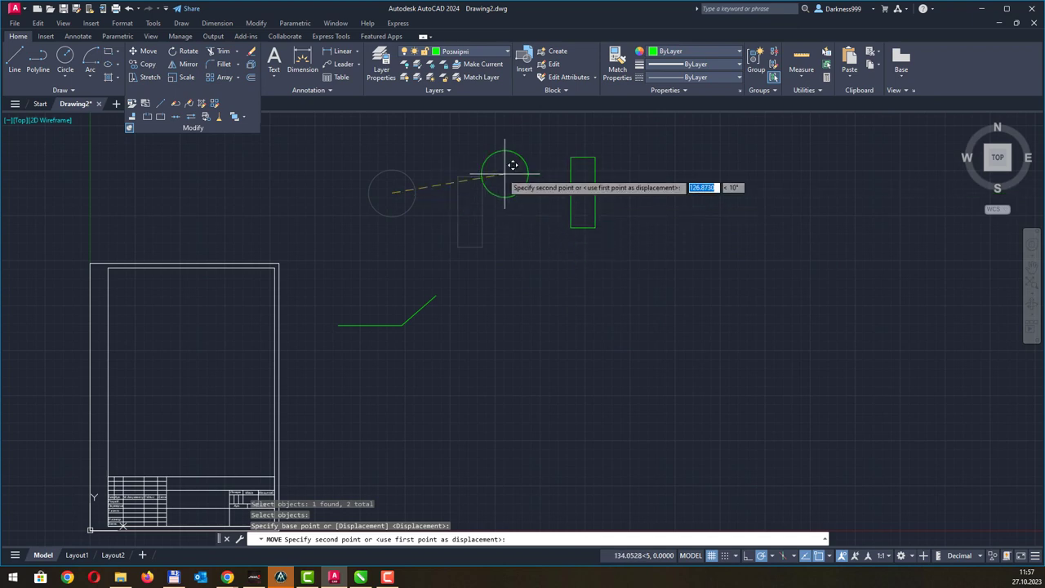
pyautogui.click(516, 193)
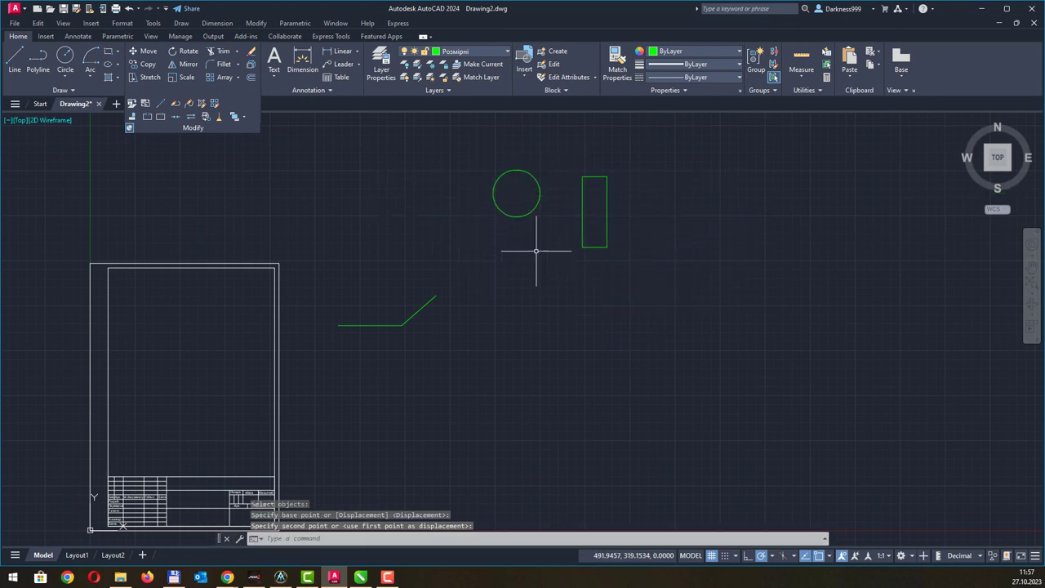
# - Grip-drag the circle by its centre to a spot right of the rectangle
pyautogui.click(703, 169)
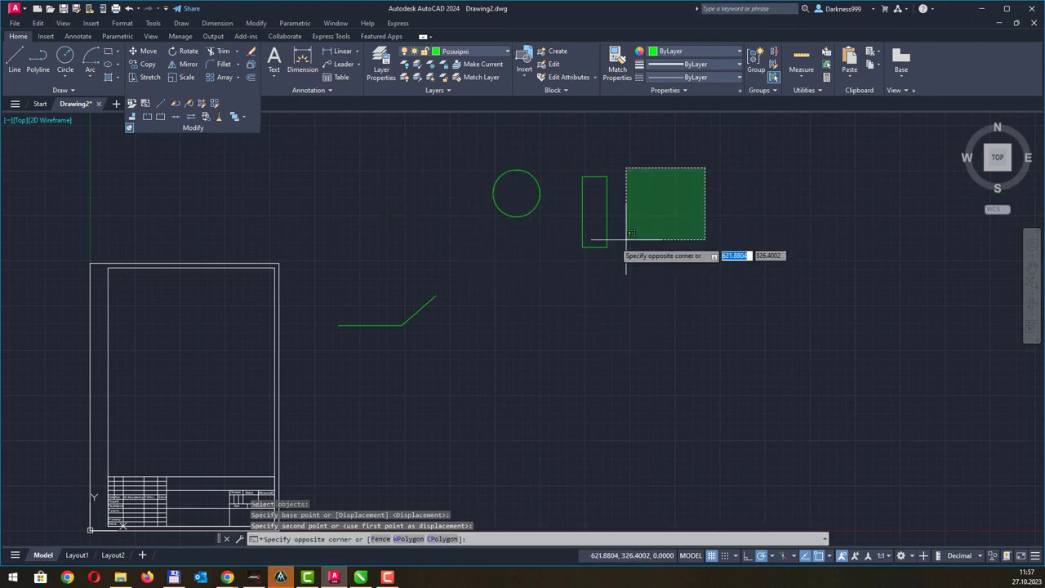
pyautogui.click(469, 227)
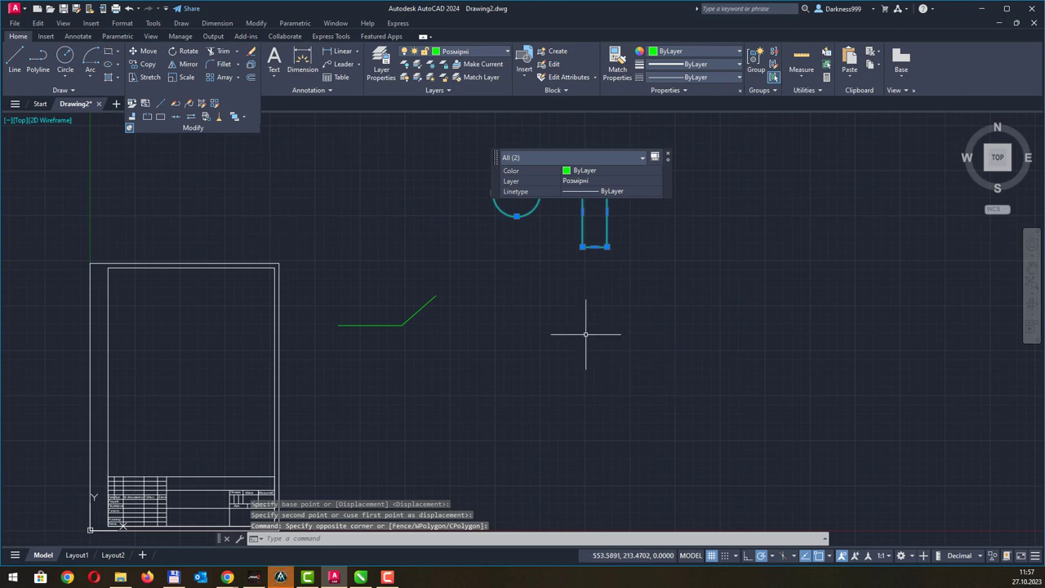
pyautogui.moveTo(497, 186); pyautogui.dragTo(686, 147)
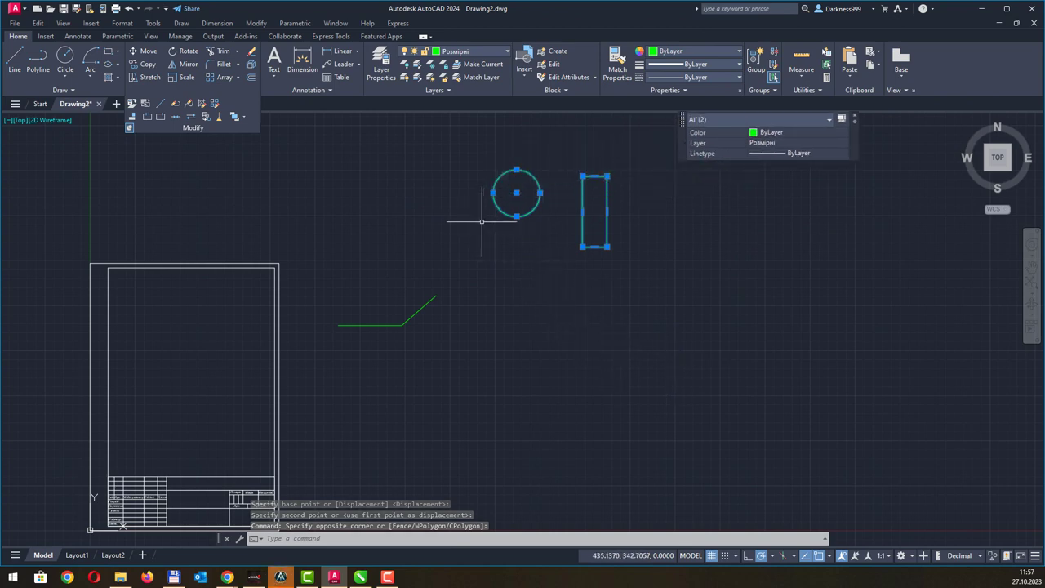
pyautogui.click(516, 192)
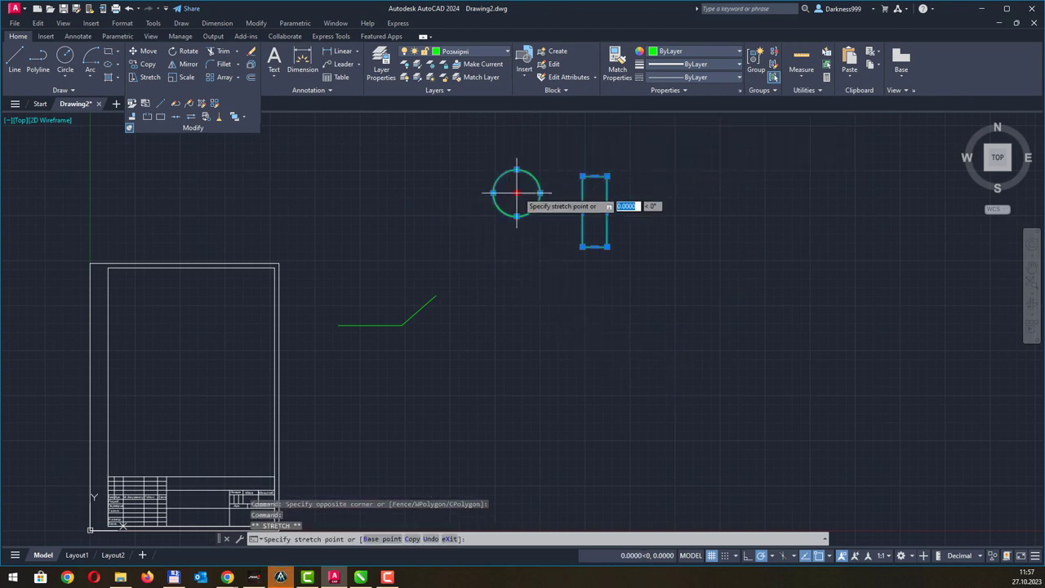
pyautogui.click(517, 335)
pyautogui.click(523, 335)
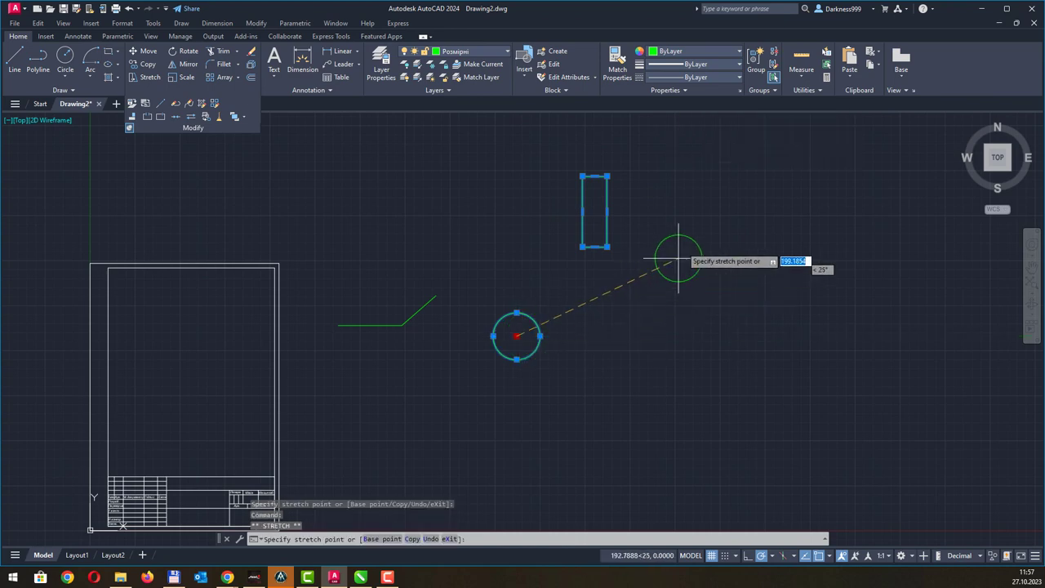
pyautogui.click(685, 208)
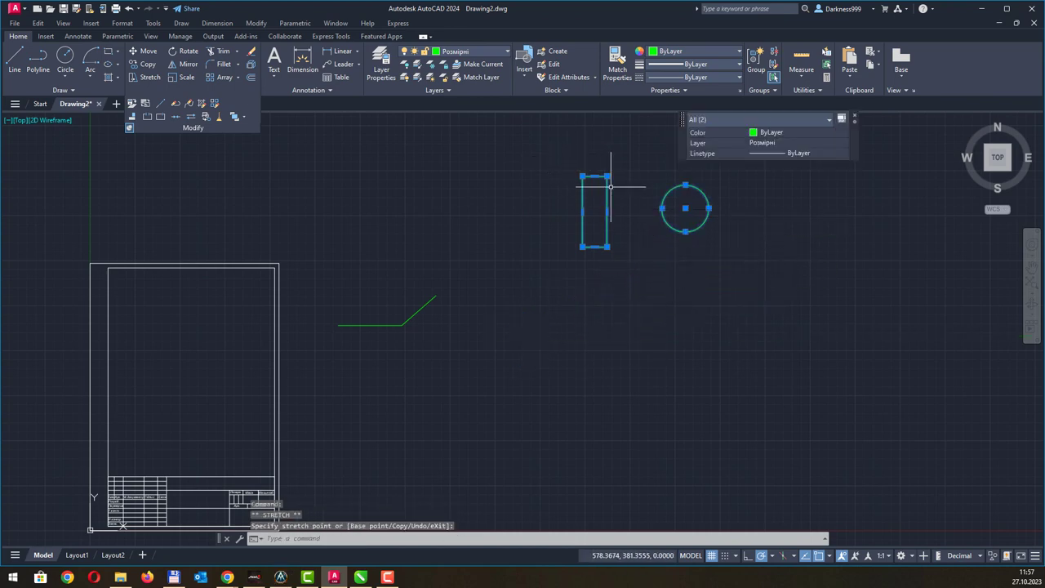
pyautogui.moveTo(600, 196); pyautogui.dragTo(578, 204)
pyautogui.click(495, 181)
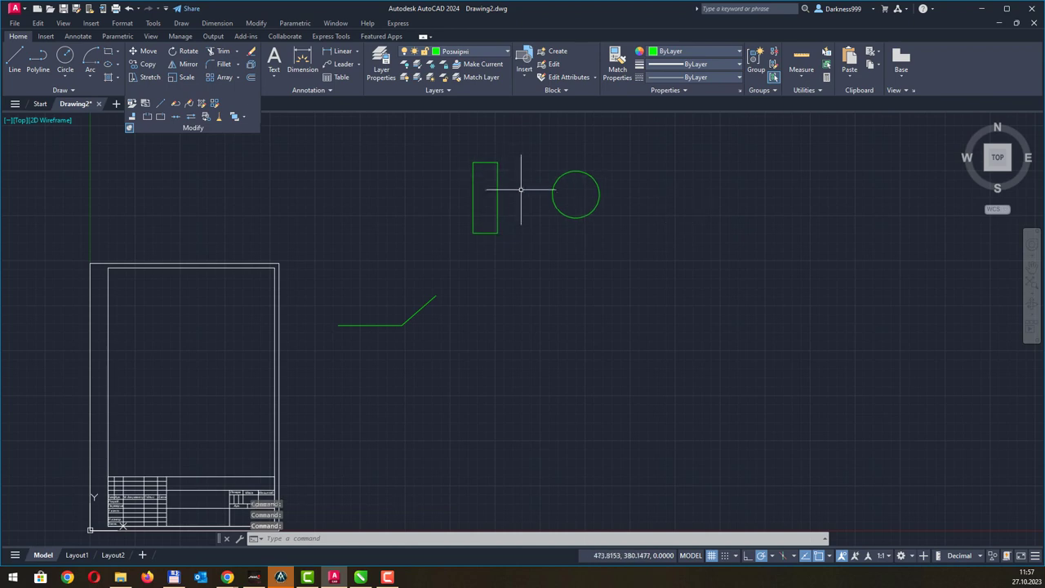
# - Shift the rectangle and circle further right, leaving the circle up and right
pyautogui.click(499, 175)
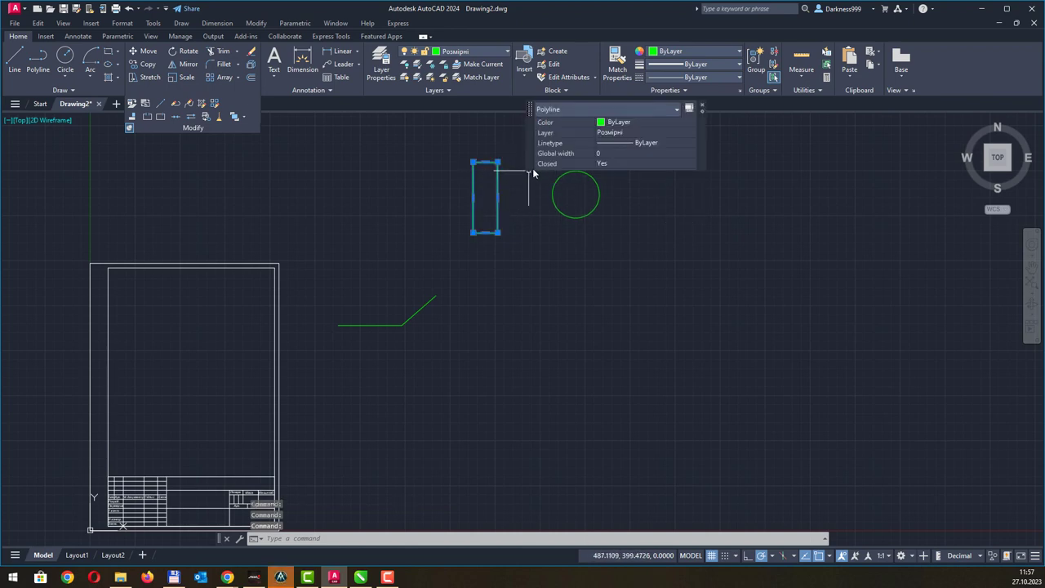
pyautogui.click(438, 141)
pyautogui.click(650, 253)
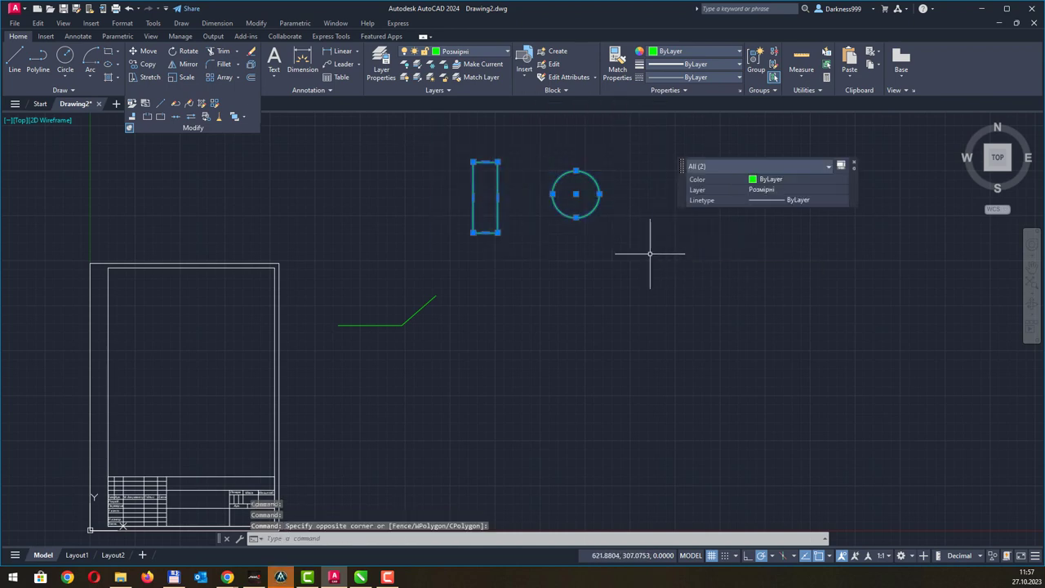
pyautogui.click(599, 193)
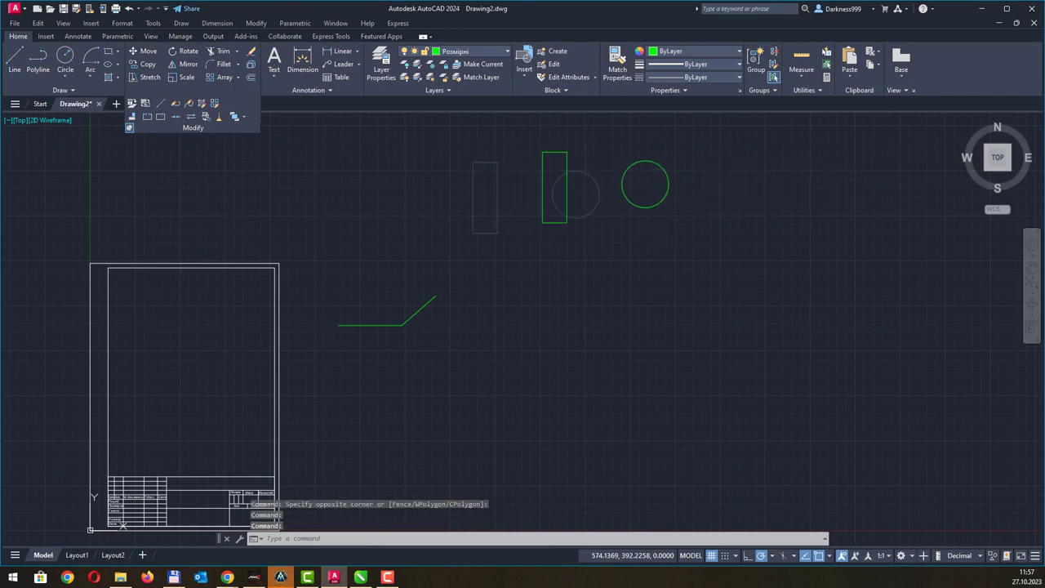
pyautogui.click(669, 184)
pyautogui.click(678, 240)
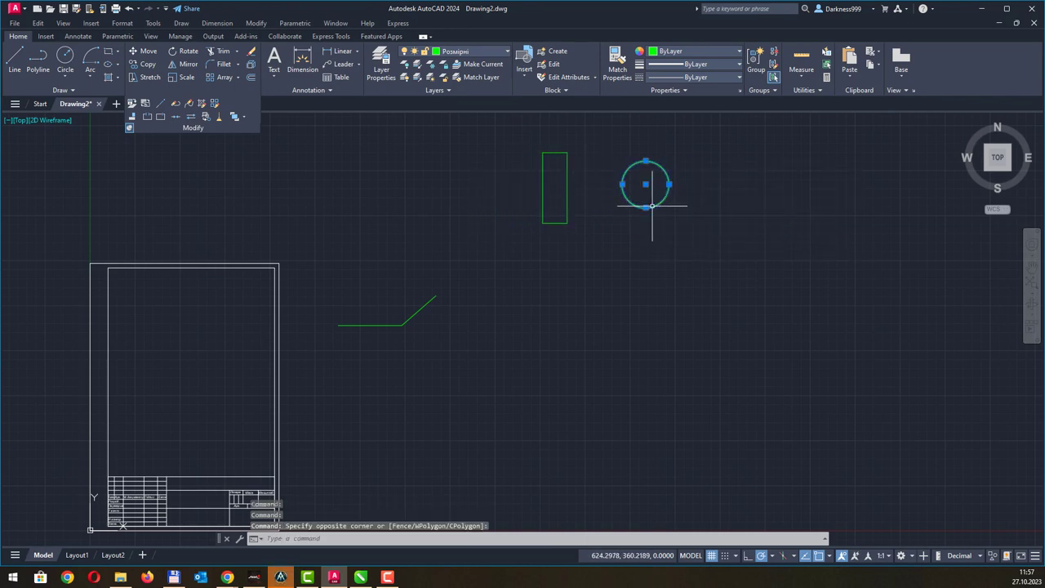
pyautogui.click(665, 194)
pyautogui.click(647, 184)
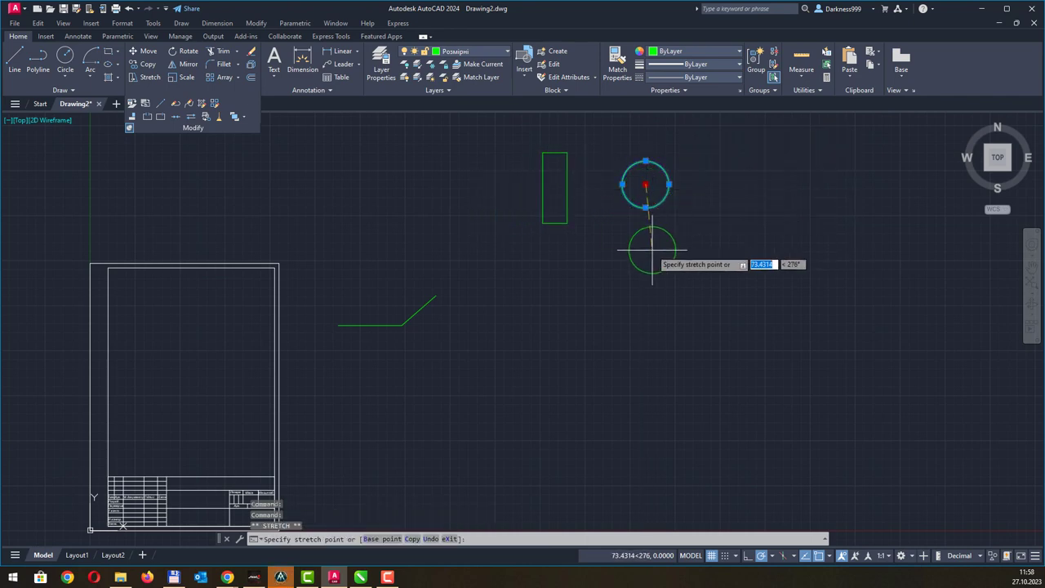
pyautogui.press('Escape')
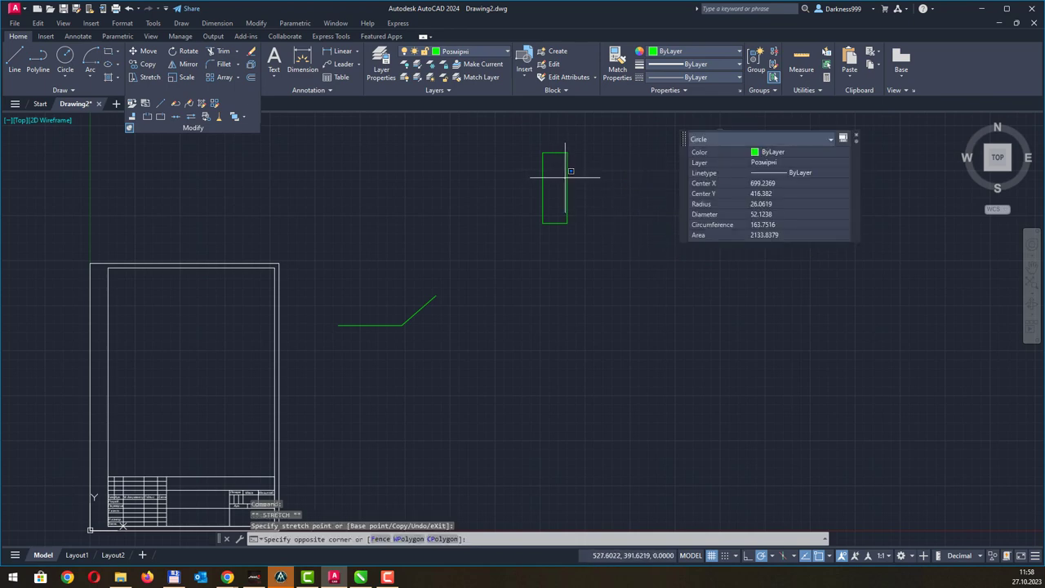
# - Start stretching the tall rectangle's edge, then cancel the edit
pyautogui.click(555, 170)
pyautogui.click(569, 175)
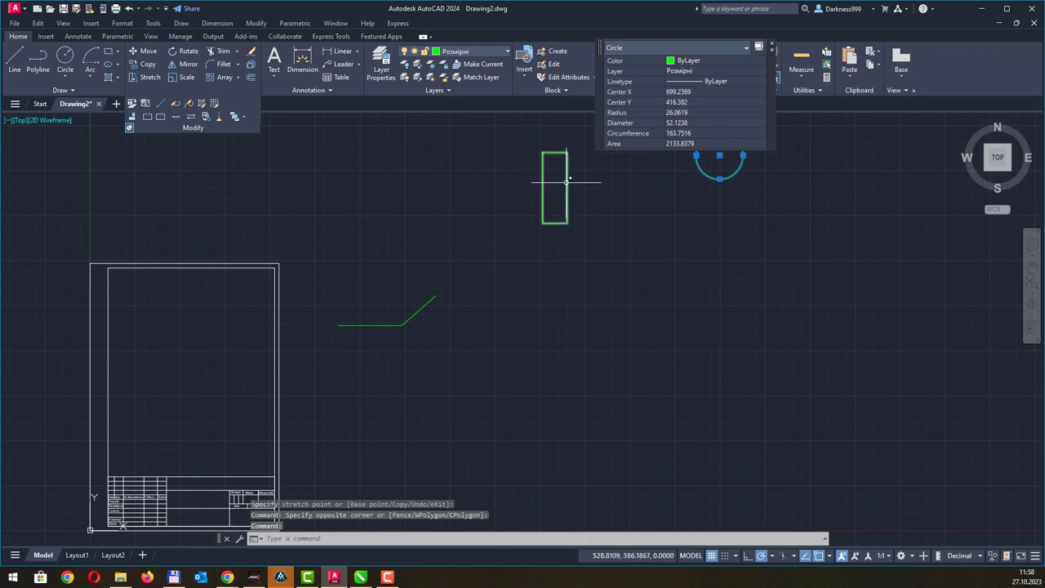
pyautogui.click(568, 181)
pyautogui.click(569, 186)
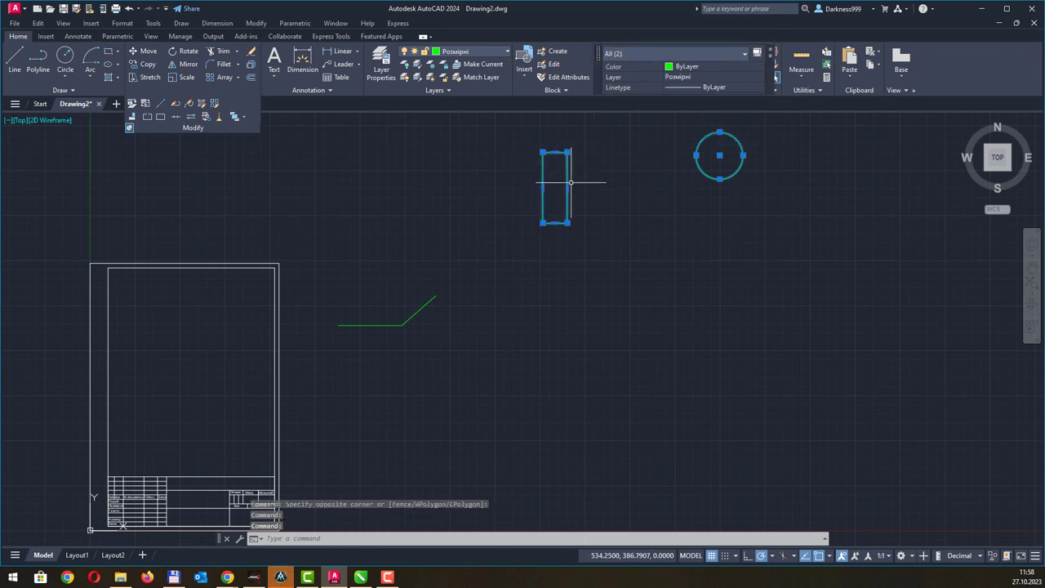
pyautogui.press('Escape')
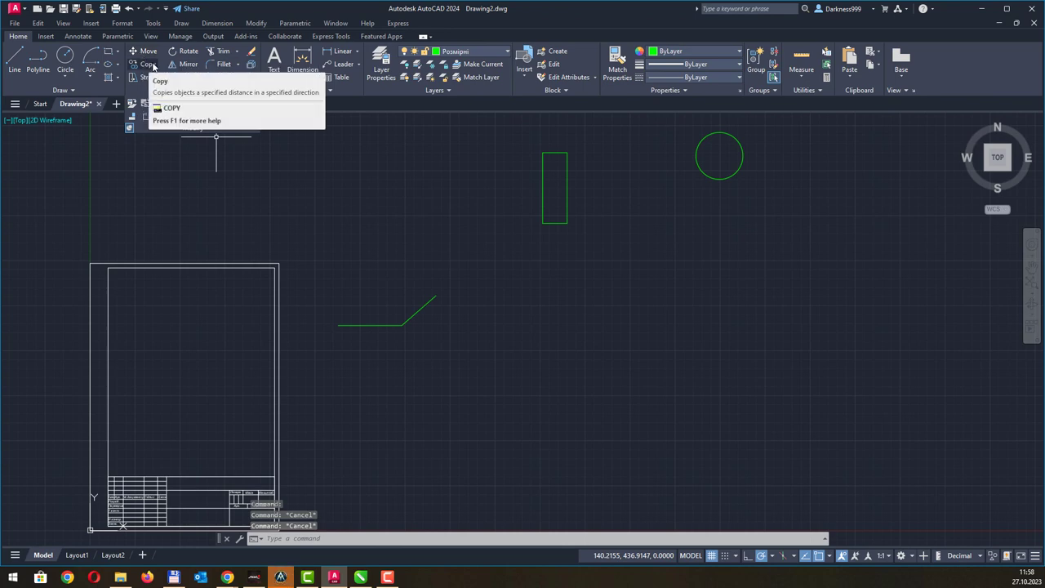
# - Grip-move the circle by its centre to just left of the rectangle
pyautogui.click(720, 177)
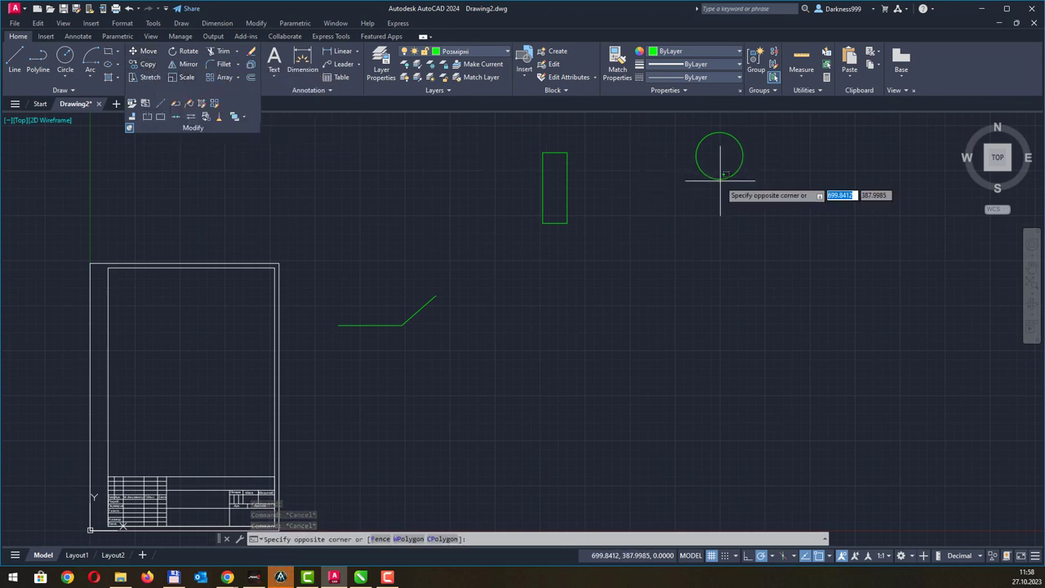
pyautogui.click(719, 178)
pyautogui.click(715, 153)
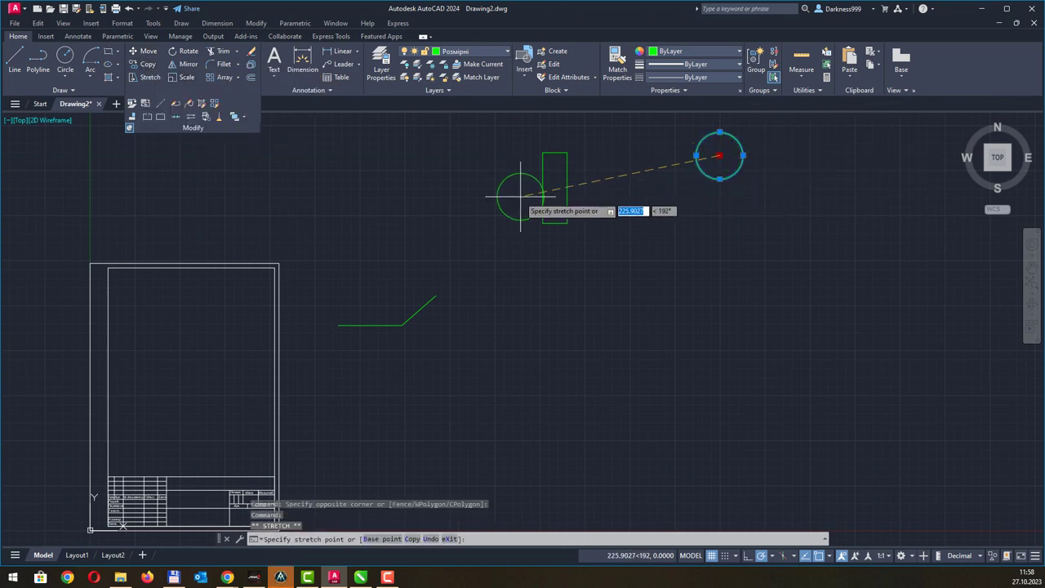
pyautogui.click(490, 199)
pyautogui.press('Escape')
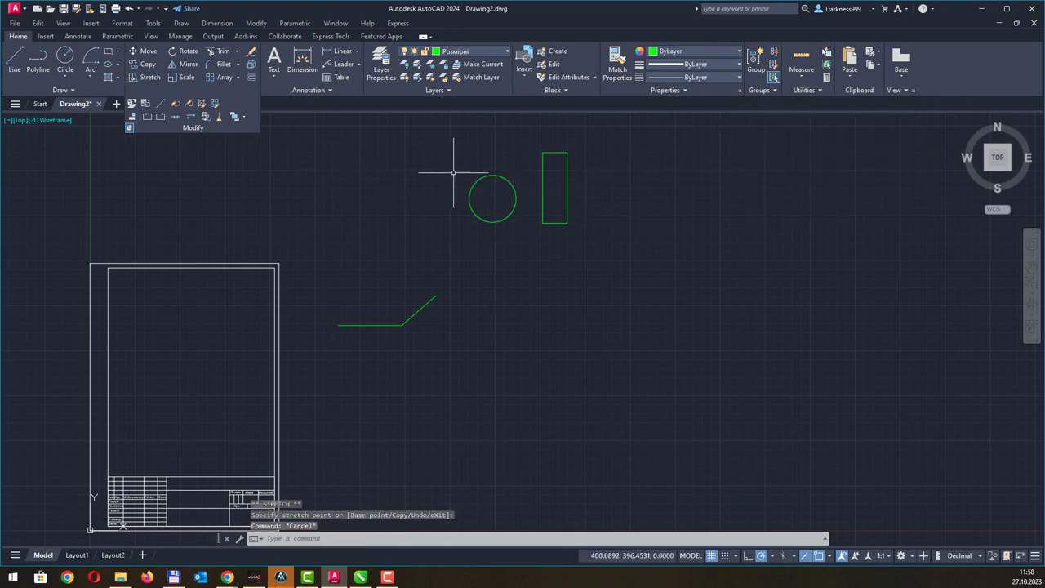
# - Copy the circle from its centre to scattered spots right of and below the original
pyautogui.click(493, 176)
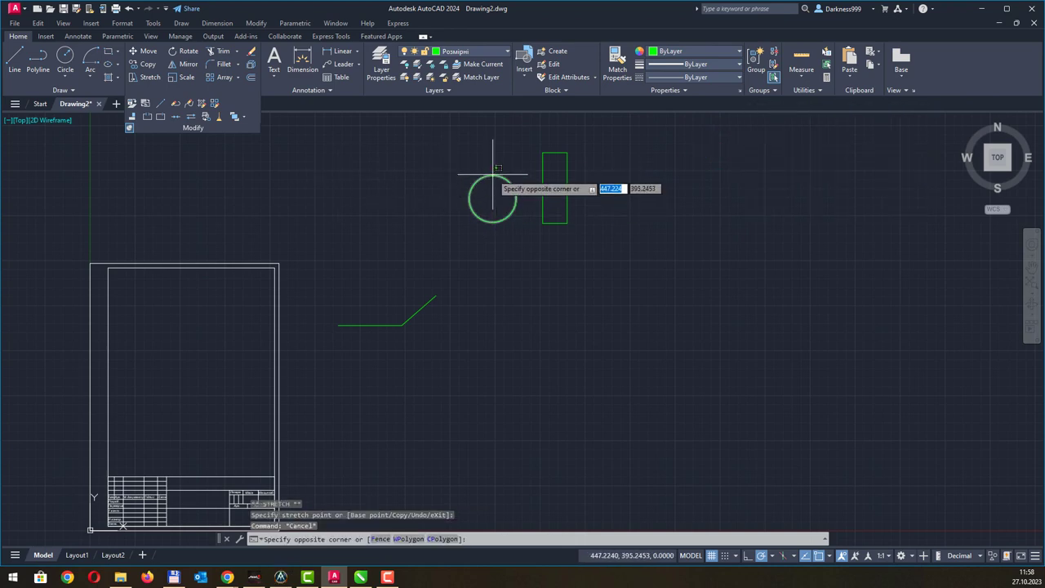
pyautogui.click(493, 175)
pyautogui.click(150, 68)
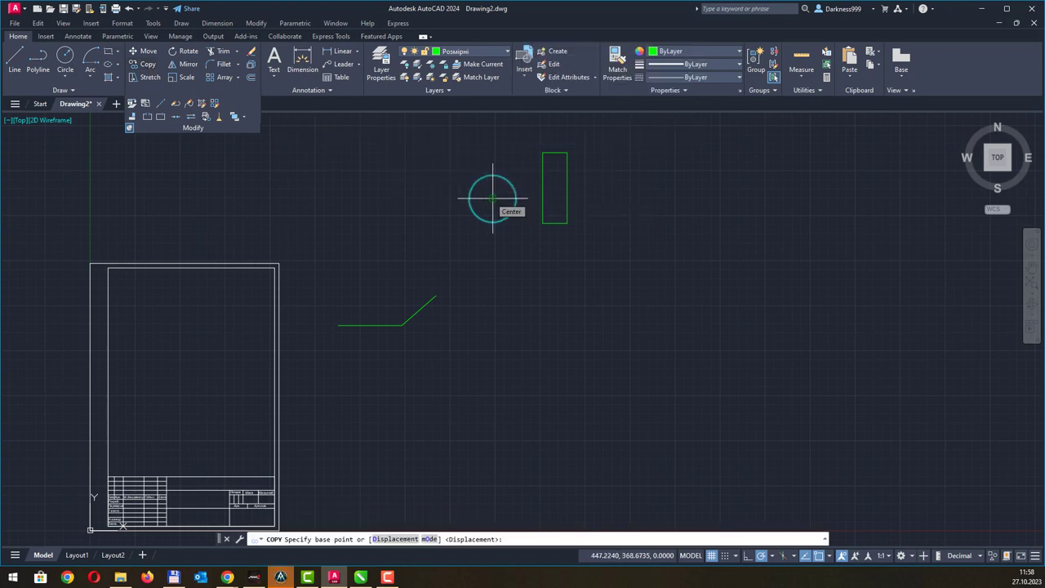
pyautogui.click(492, 199)
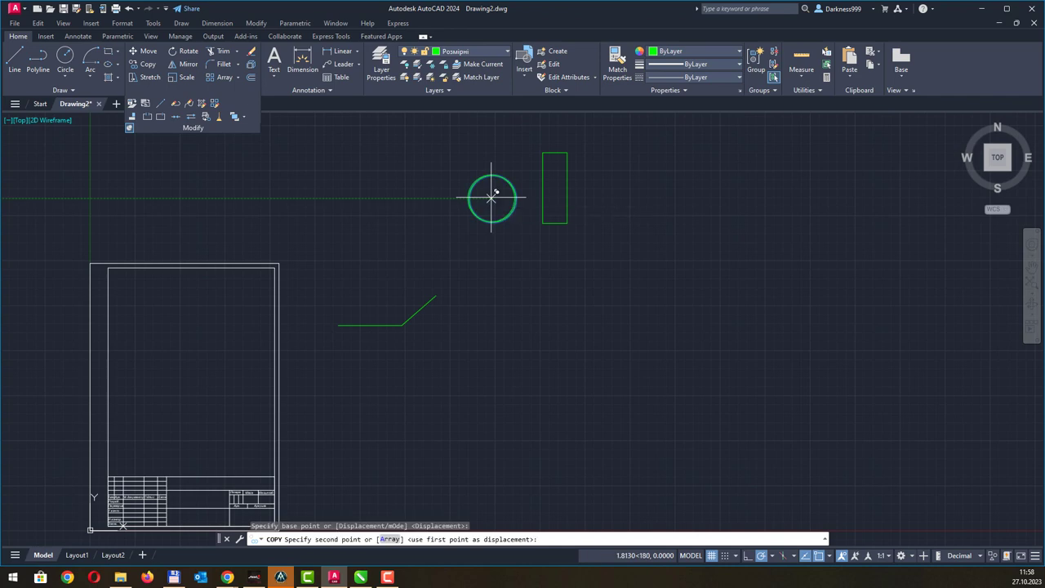
pyautogui.click(526, 269)
pyautogui.click(635, 223)
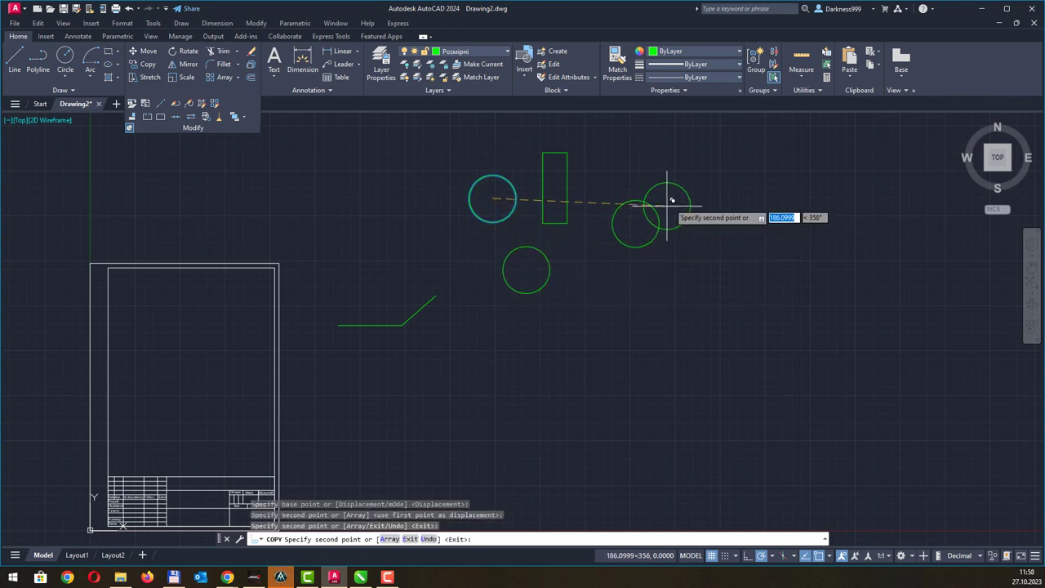
pyautogui.click(708, 166)
pyautogui.click(831, 217)
pyautogui.click(741, 262)
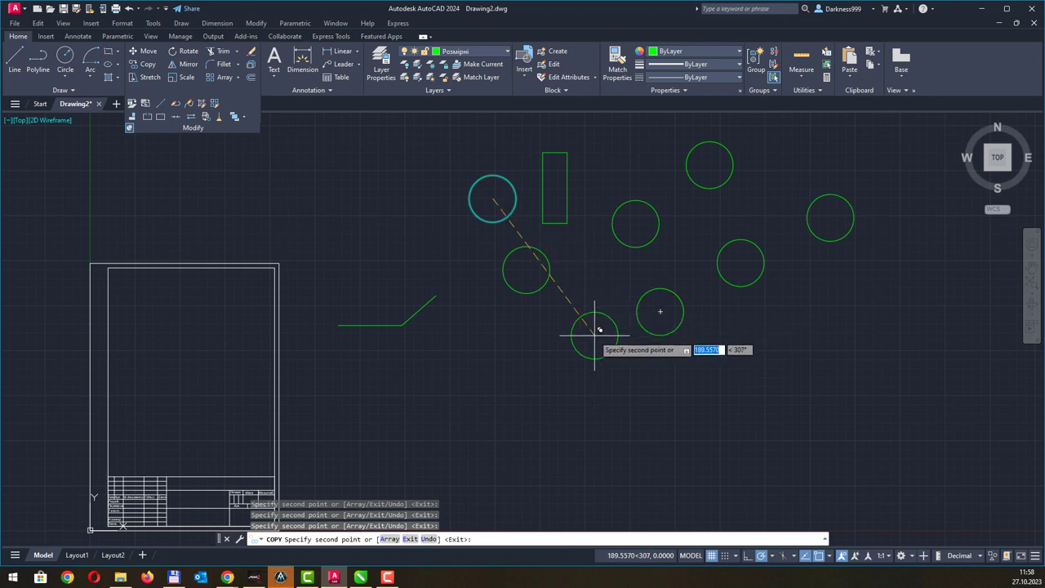
pyautogui.click(390, 539)
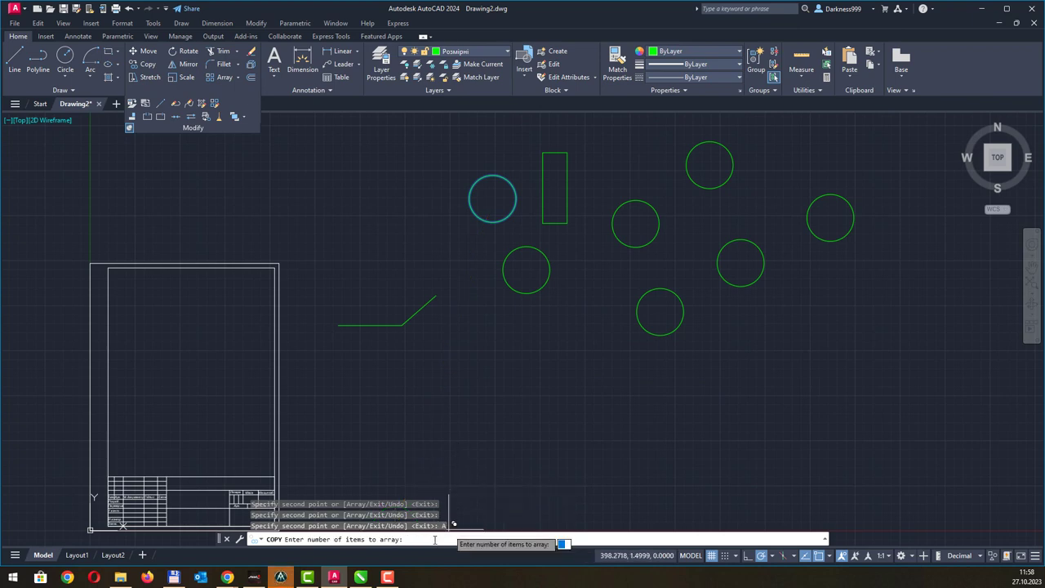
# - Lay a row of 10 overlapping circles leftward with the Copy Array option
pyautogui.click(435, 539)
pyautogui.write('10')
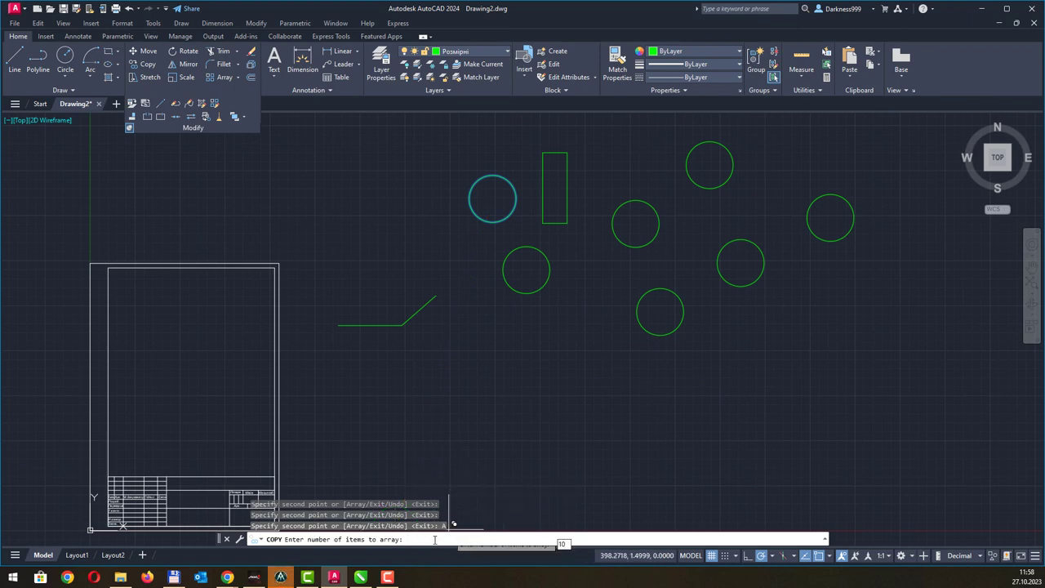
pyautogui.press('Return')
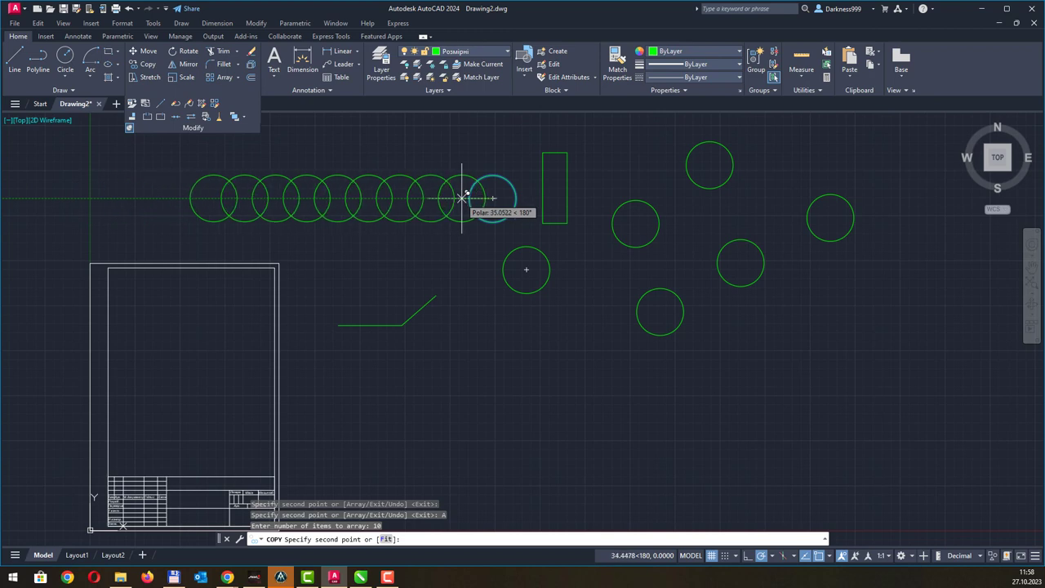
pyautogui.click(470, 197)
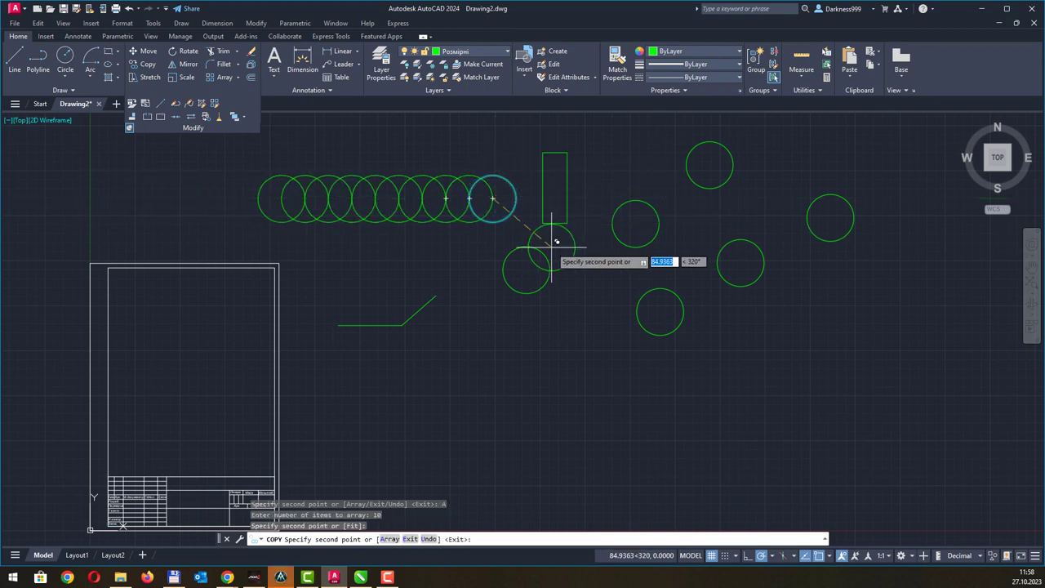
pyautogui.press('Escape')
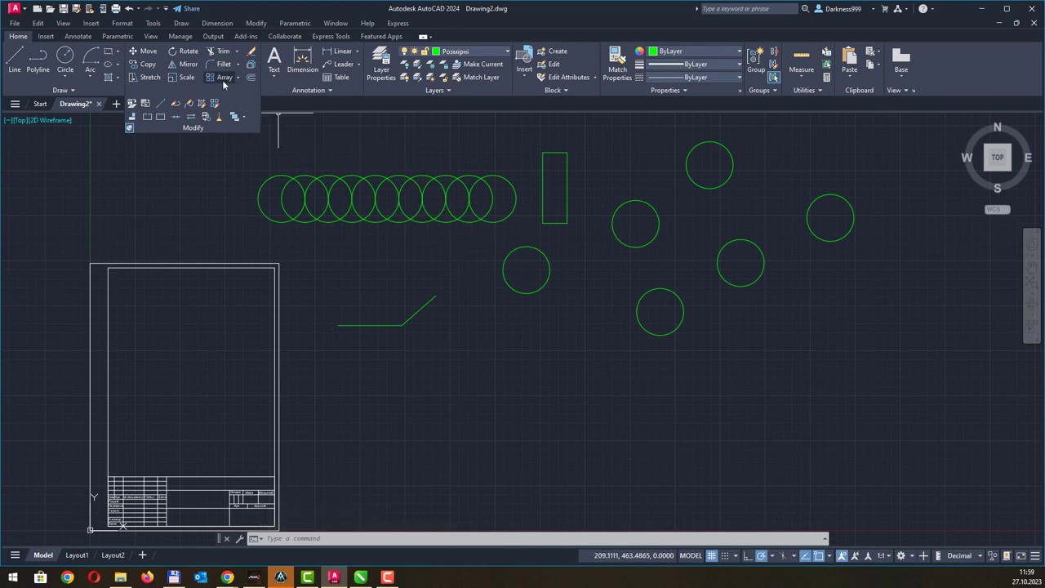
# - Turn the tall rectangle into a rectangular array with 5 columns
pyautogui.click(546, 155)
pyautogui.click(548, 156)
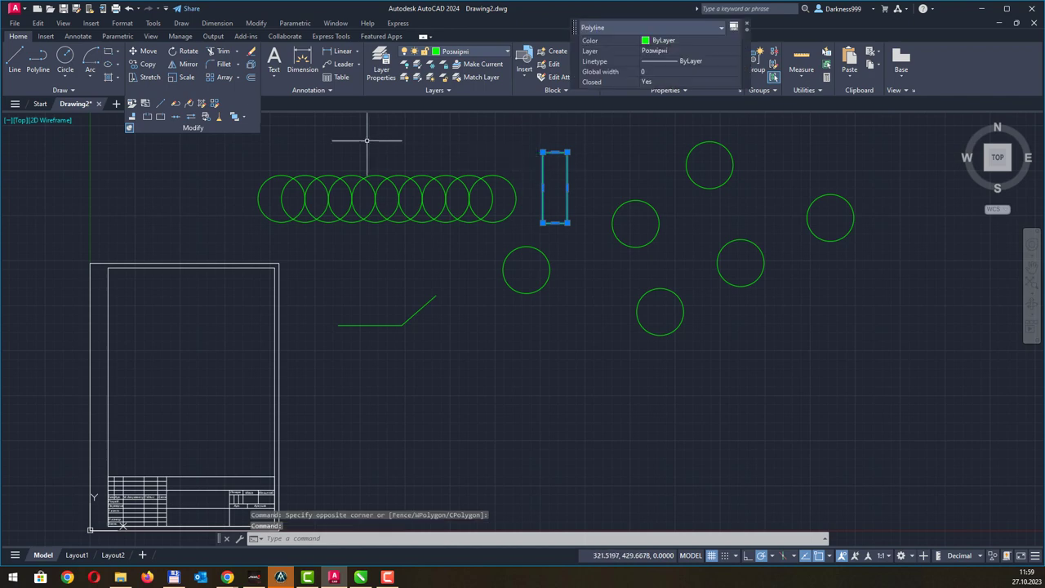
pyautogui.click(218, 77)
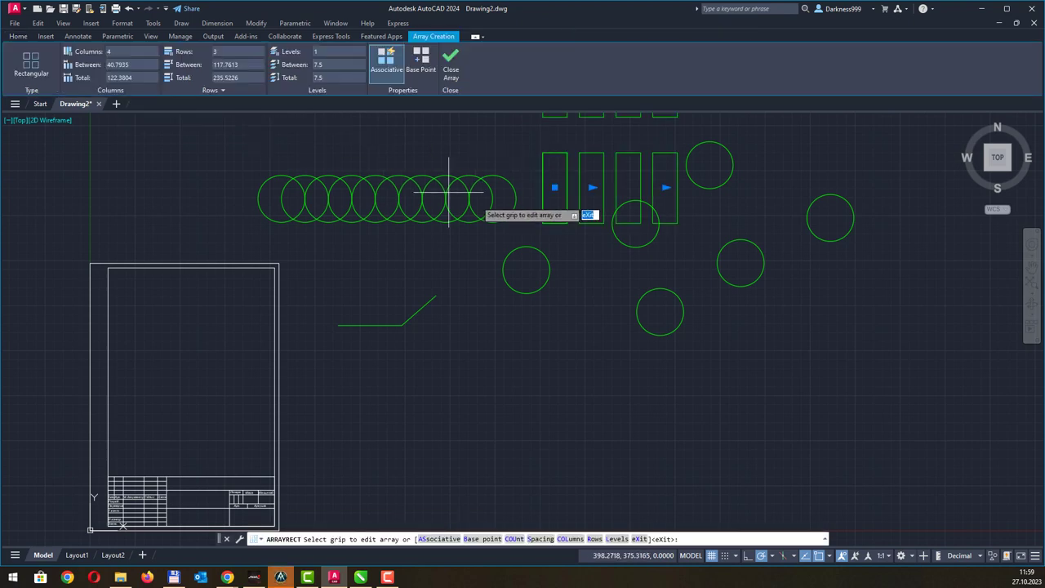
pyautogui.scroll(-2, 667, 163)
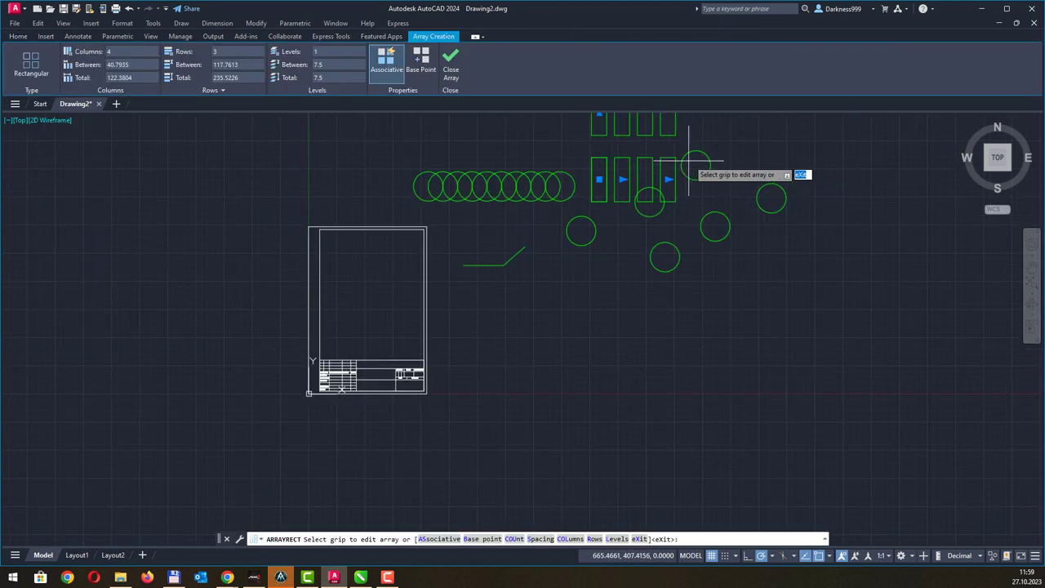
pyautogui.moveTo(686, 159); pyautogui.dragTo(576, 241, button='middle')
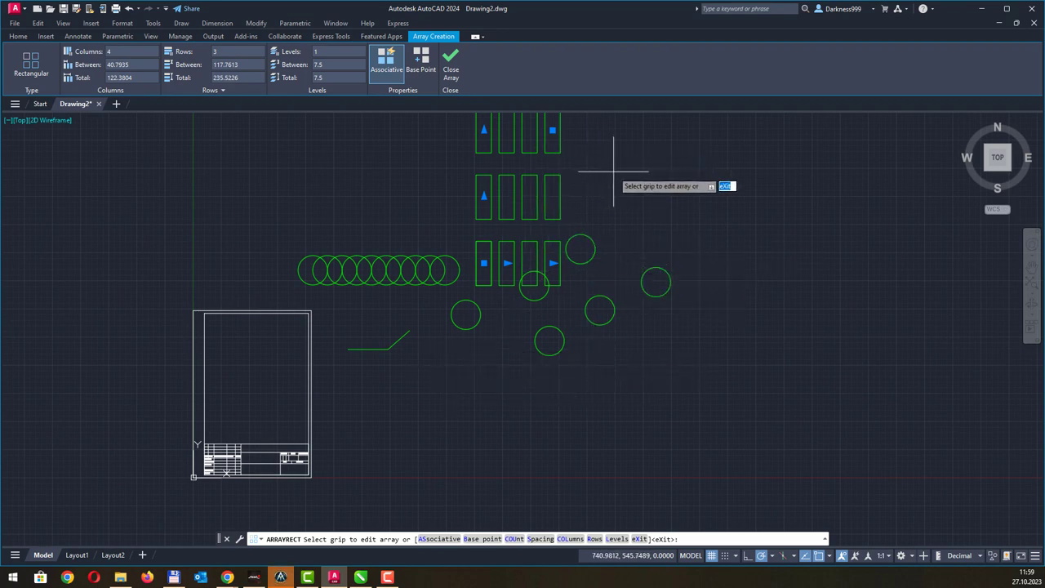
pyautogui.moveTo(618, 184); pyautogui.dragTo(538, 306, button='middle')
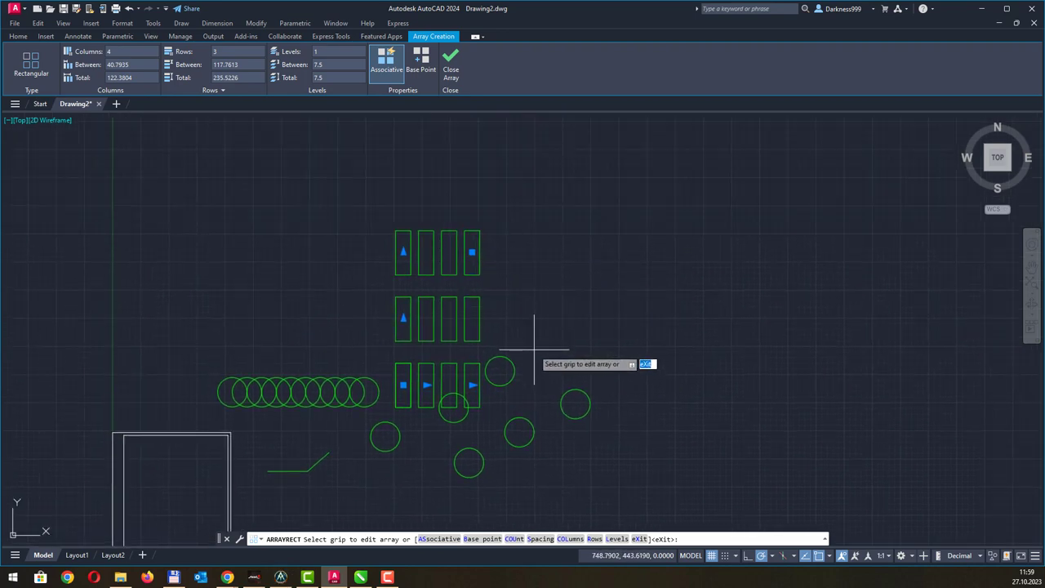
pyautogui.click(563, 539)
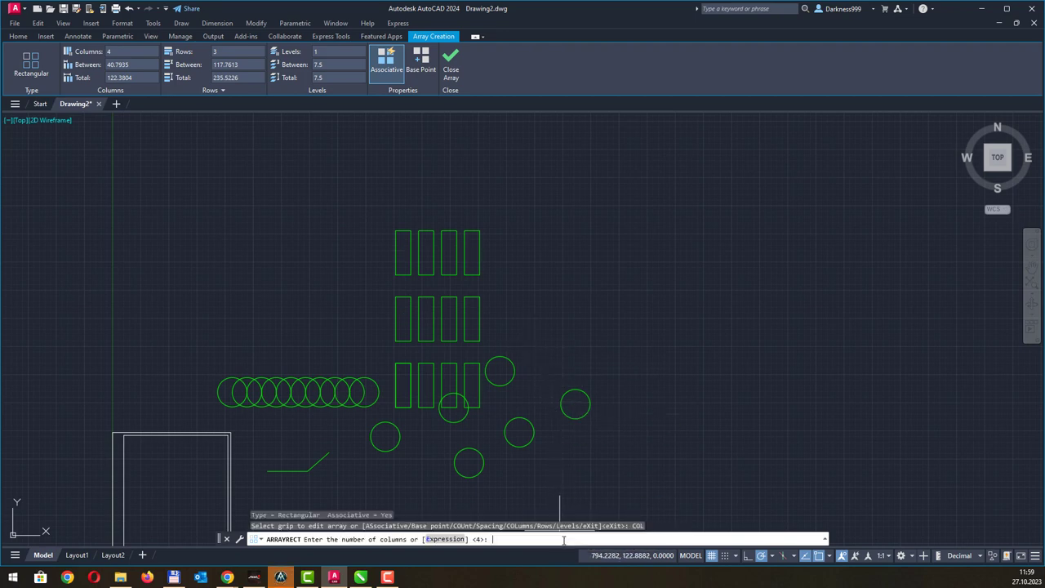
pyautogui.write('5')
pyautogui.press('Return')
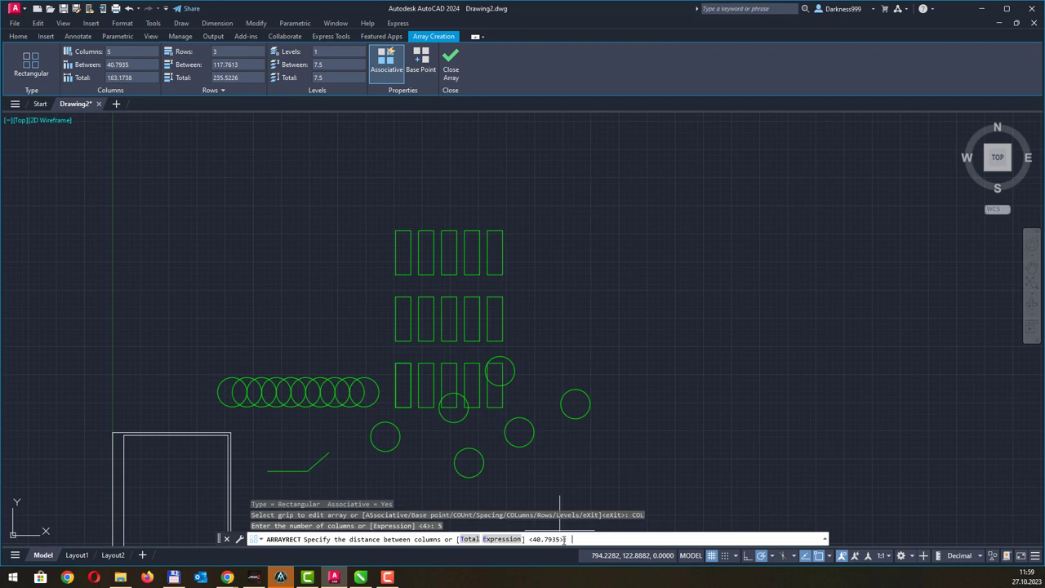
pyautogui.click(470, 540)
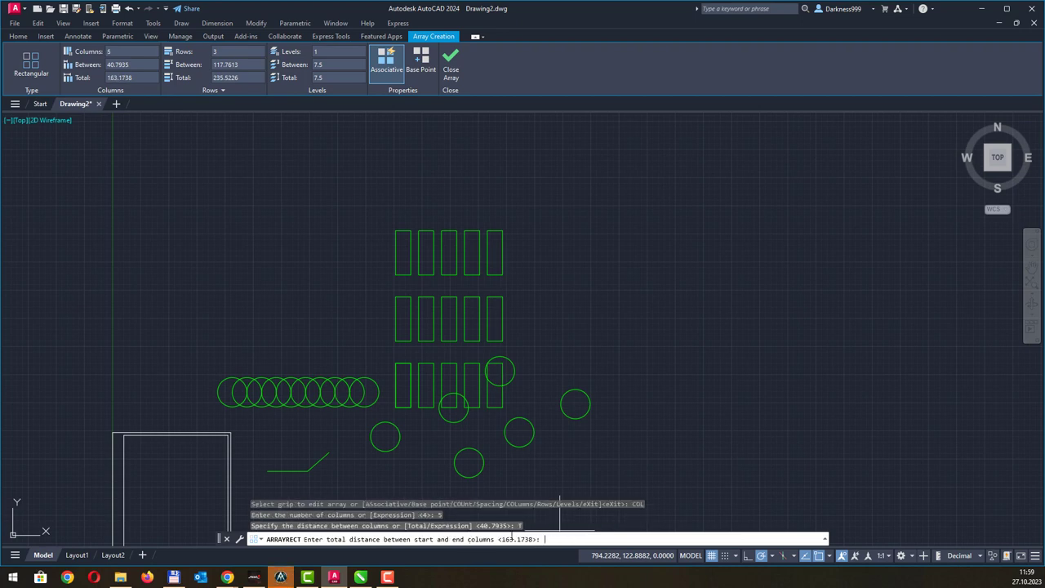
pyautogui.press('Escape')
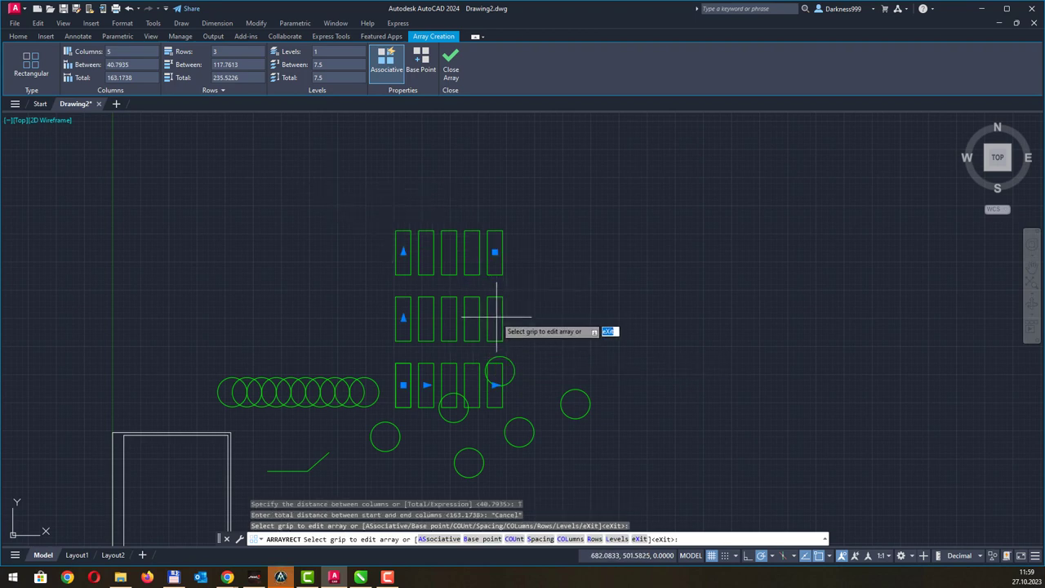
# - Finish the array, then window-select the rectangle grid together with one circle
pyautogui.click(427, 235)
pyautogui.click(674, 205)
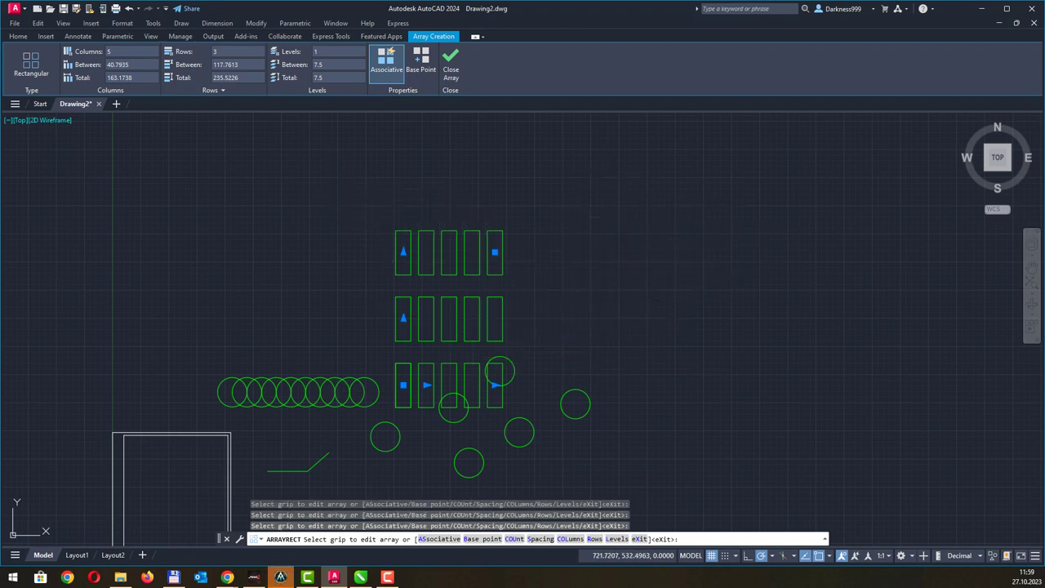
pyautogui.press('Escape')
pyautogui.click(682, 215)
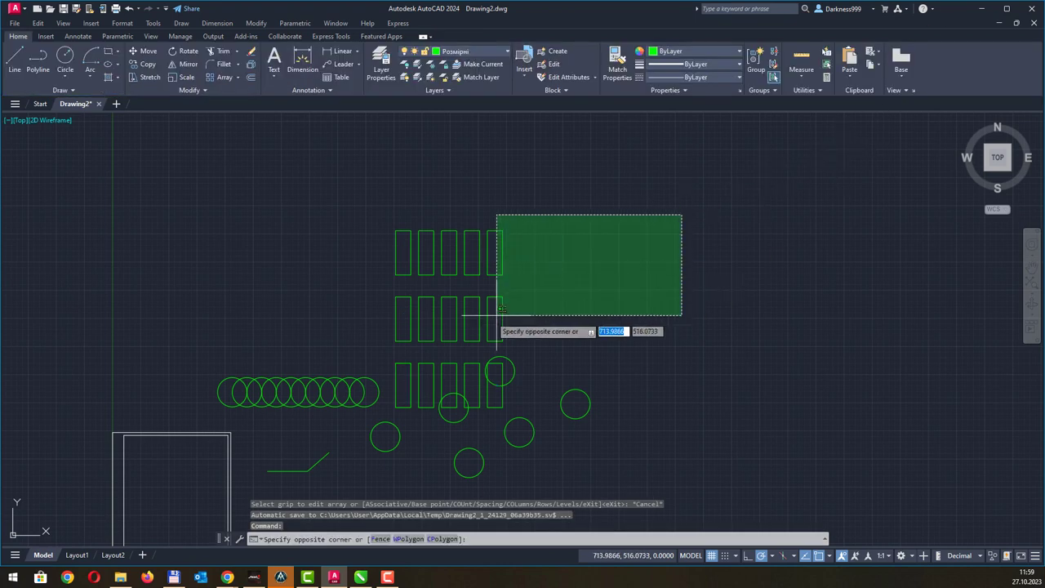
pyautogui.click(417, 369)
# - Delete the selected grid and circle, then draw a tall, narrow rectangle with RECTANG
pyautogui.press('Delete')
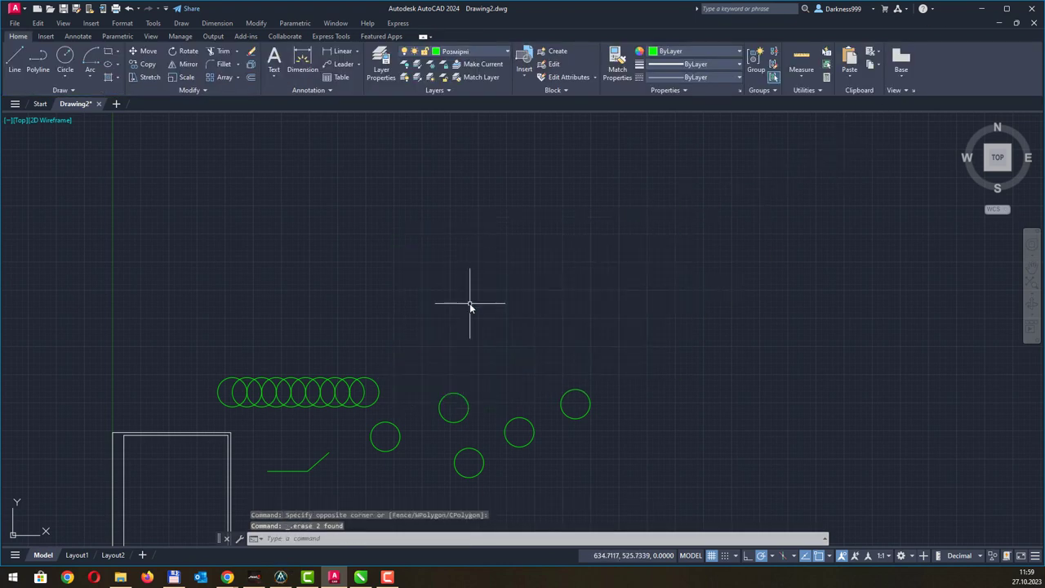
pyautogui.moveTo(474, 329); pyautogui.dragTo(512, 221, button='middle')
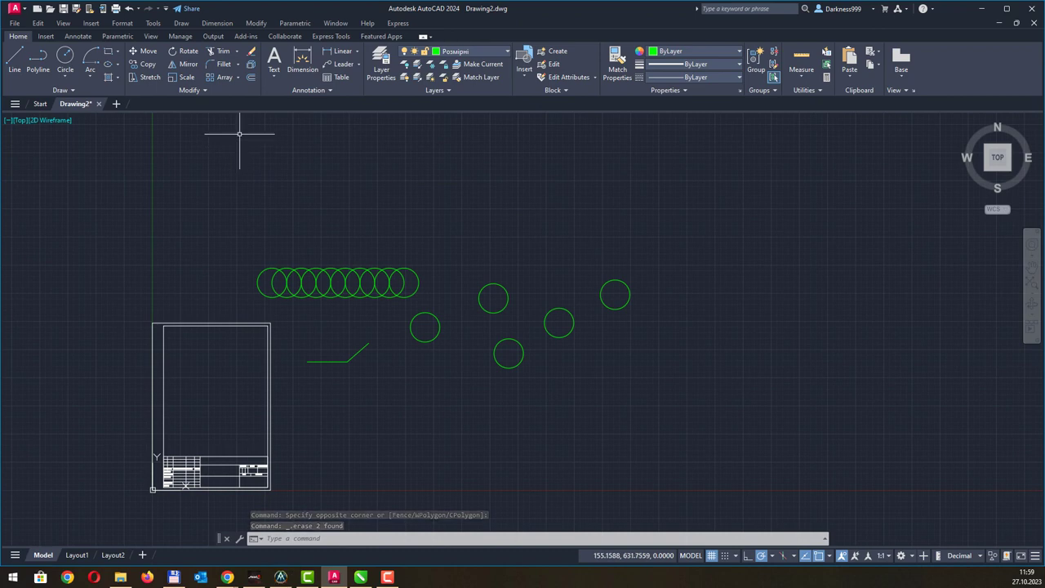
pyautogui.click(108, 51)
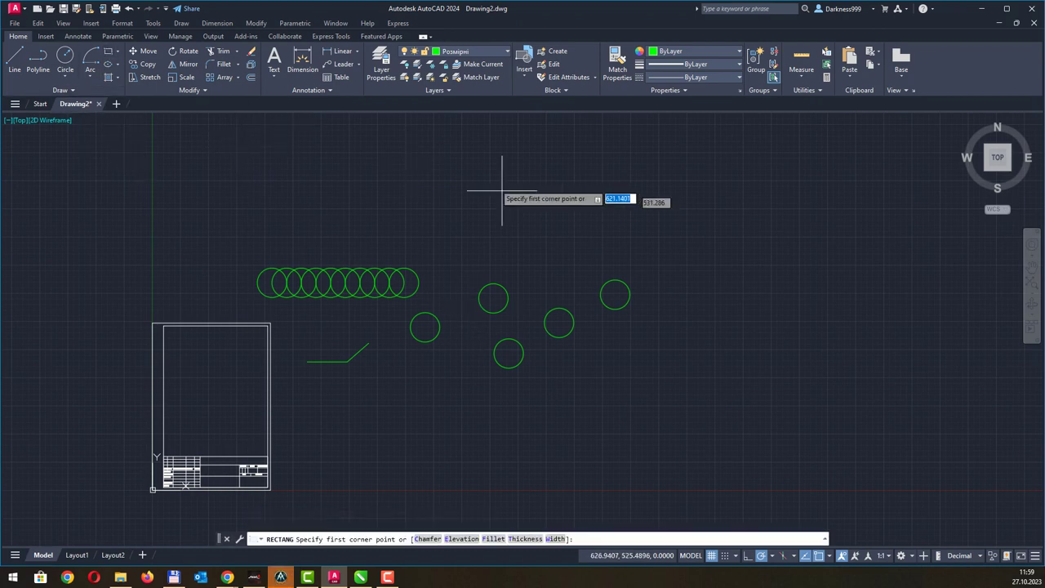
pyautogui.click(493, 168)
pyautogui.click(514, 242)
pyautogui.press('Escape')
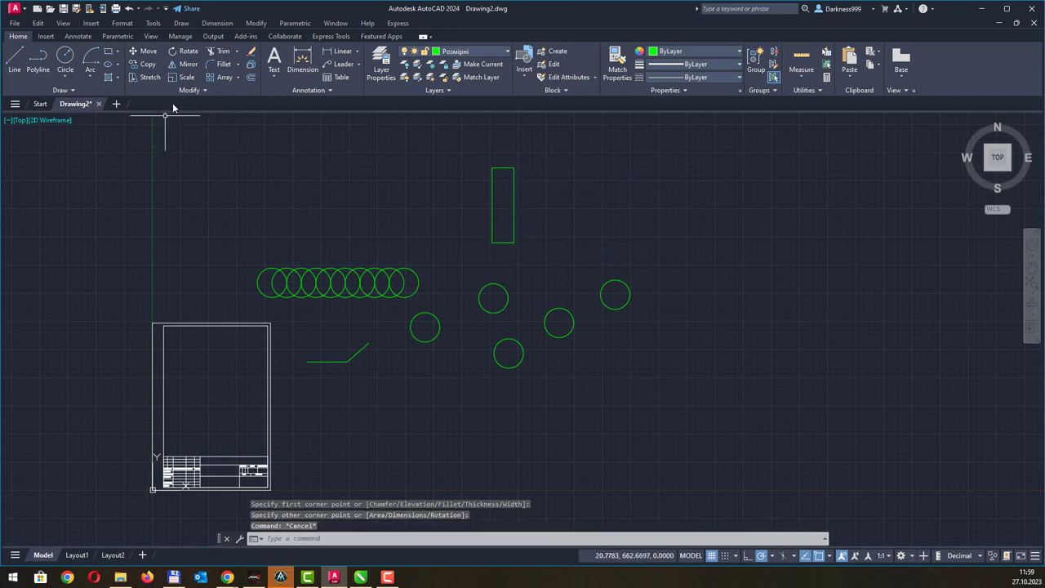
# - Rotate the tall rectangle 45° about its bottom-left corner
pyautogui.click(180, 49)
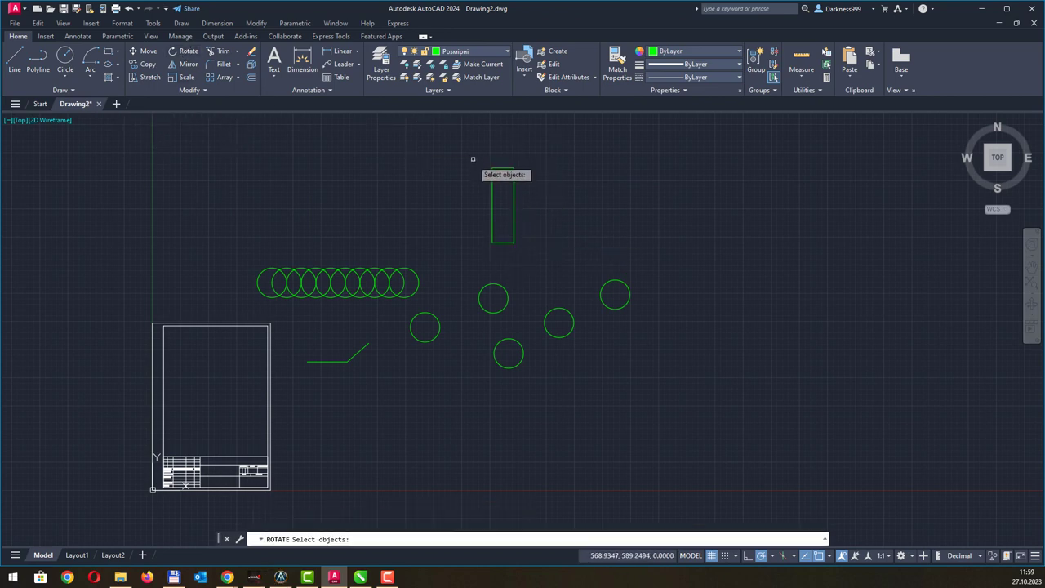
pyautogui.click(492, 188)
pyautogui.press('Return')
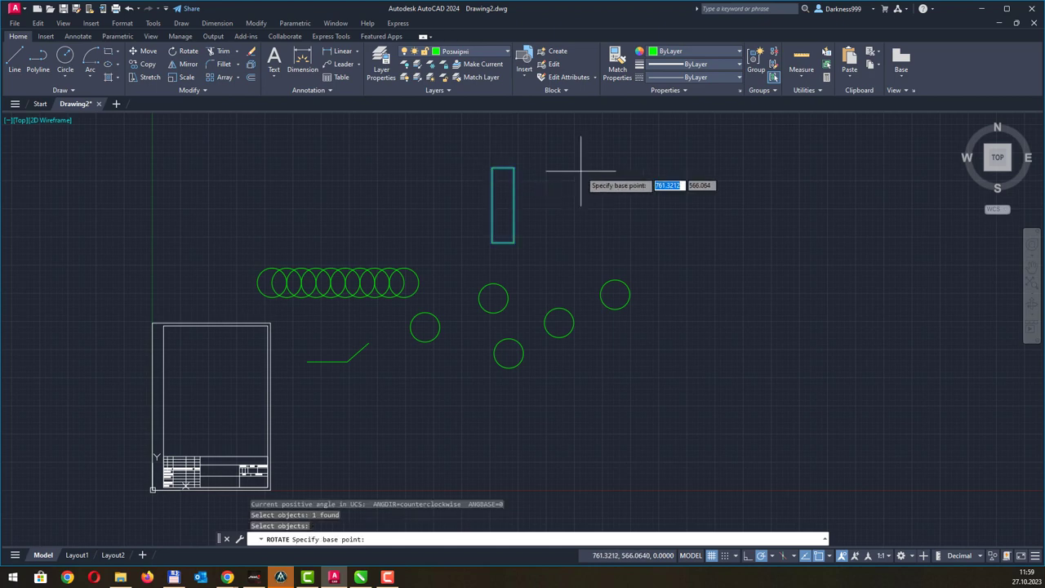
pyautogui.click(493, 242)
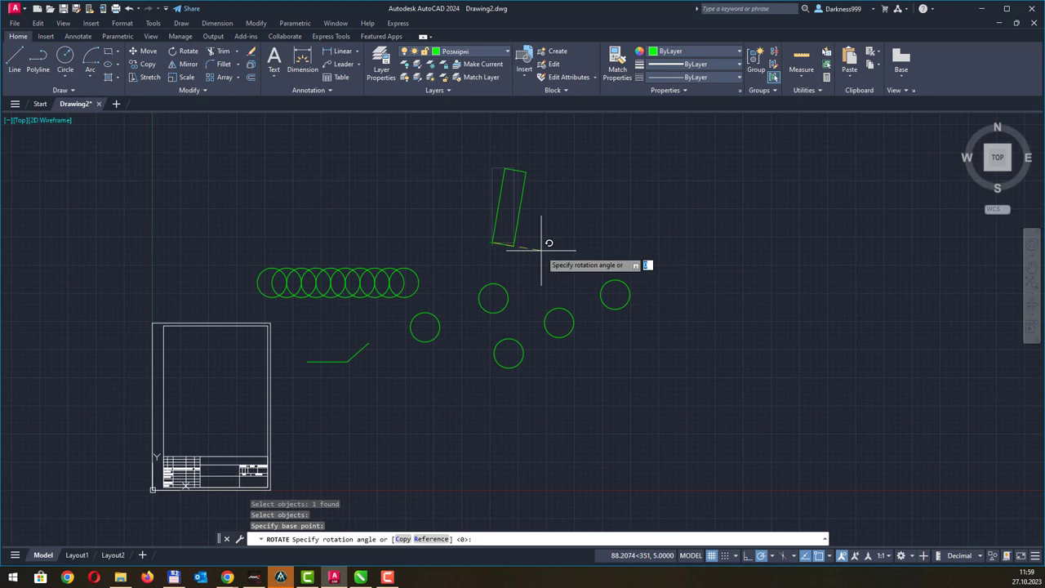
pyautogui.write('45')
pyautogui.press('Return')
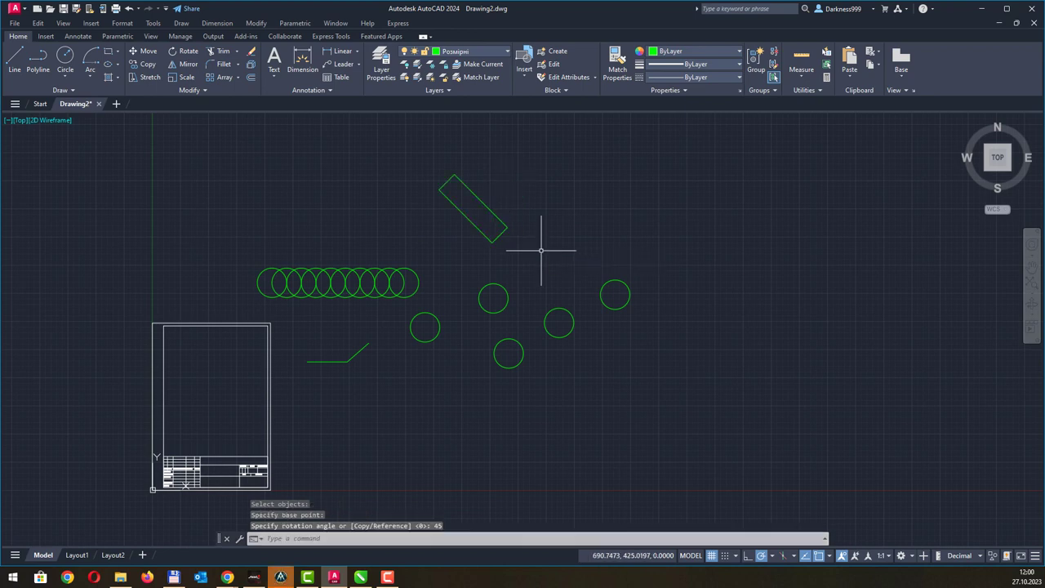
# - Rotate the tilted rectangle -45° about the same corner, back to upright
pyautogui.click(183, 51)
pyautogui.click(483, 202)
pyautogui.press('Return')
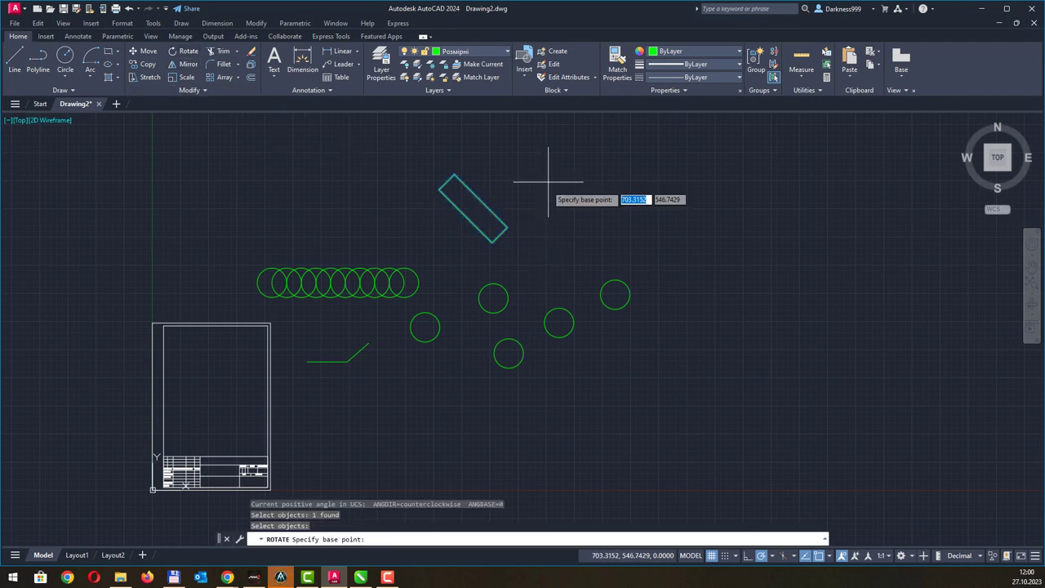
pyautogui.click(492, 242)
pyautogui.write('-45')
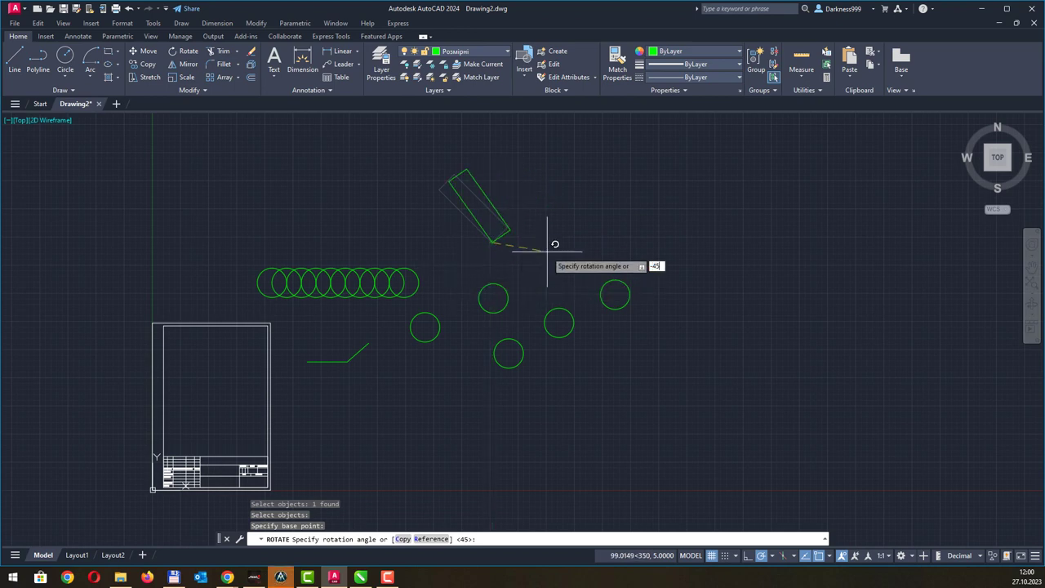
pyautogui.press('Return')
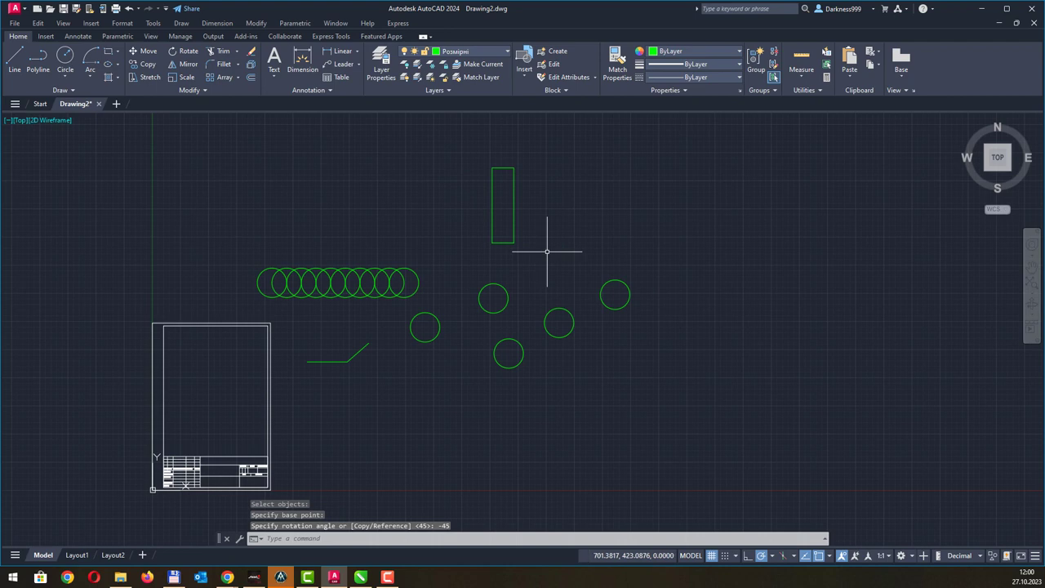
# - Grip-move a small circle into the rectangle, stretch it to radius 70.1272, and nudge it down
pyautogui.scroll(1, 476, 245)
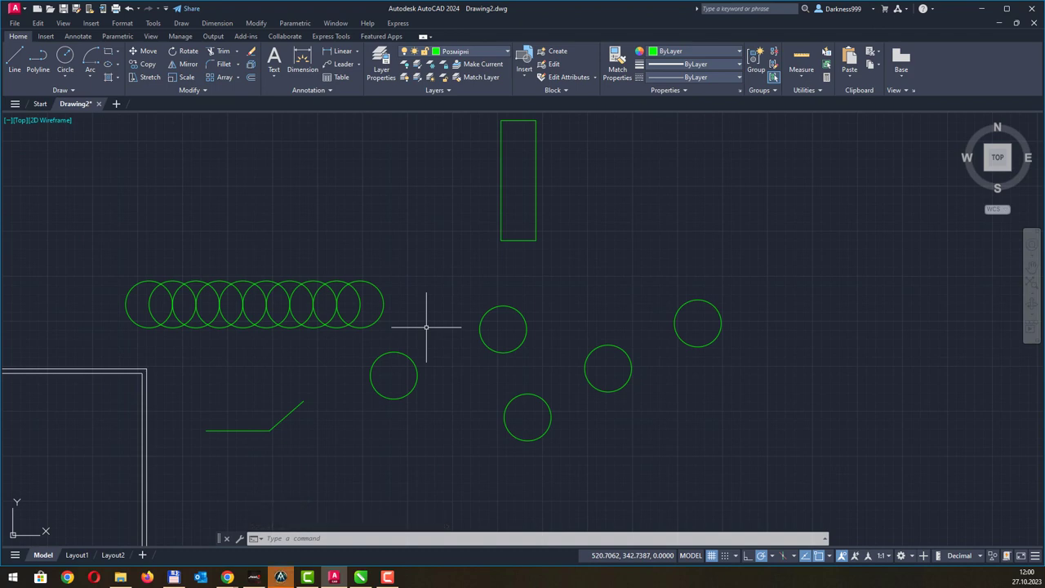
pyautogui.moveTo(512, 201); pyautogui.dragTo(497, 220, button='middle')
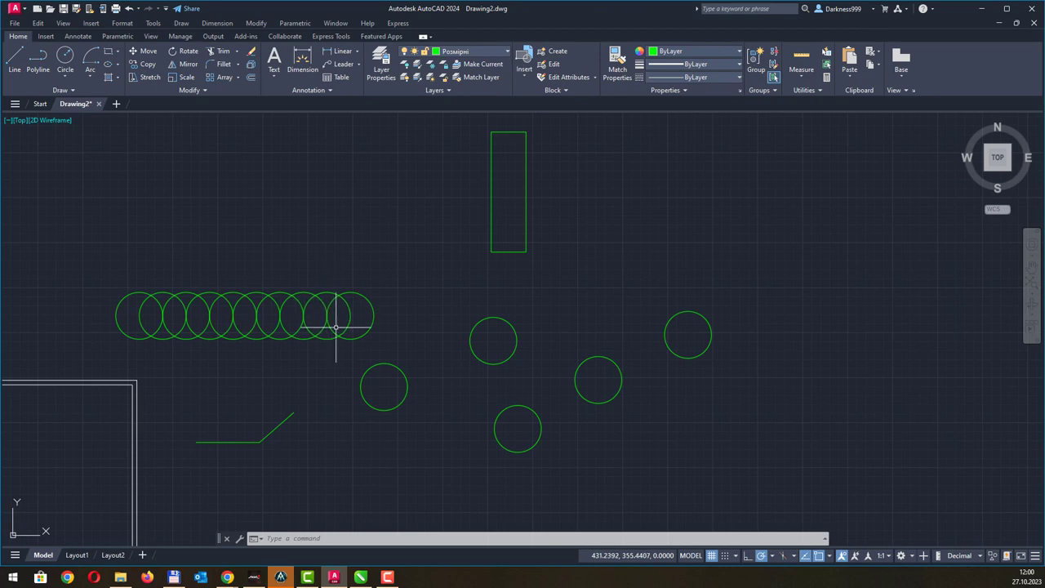
pyautogui.click(494, 340)
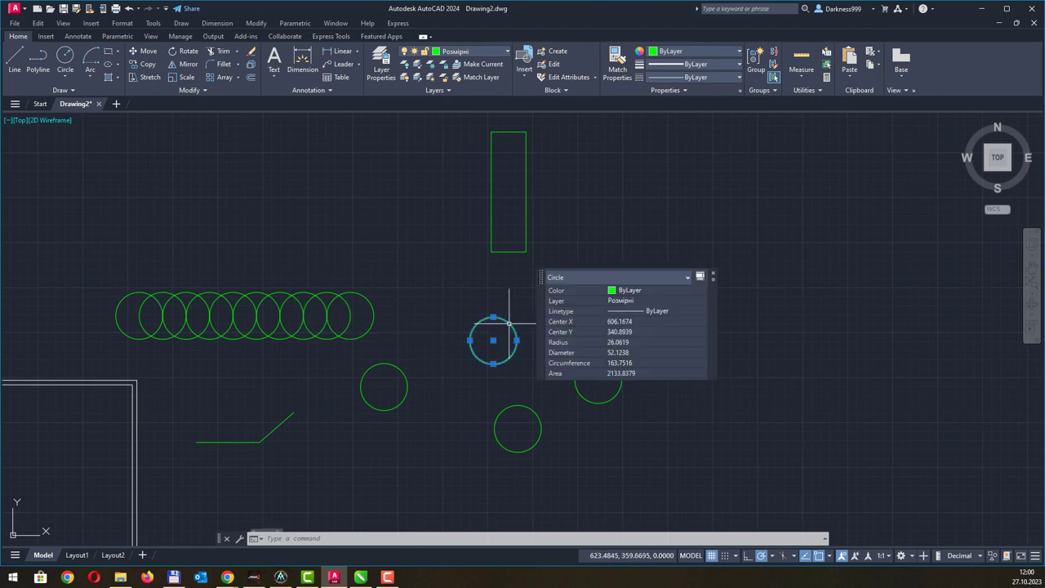
pyautogui.click(493, 340)
pyautogui.click(510, 205)
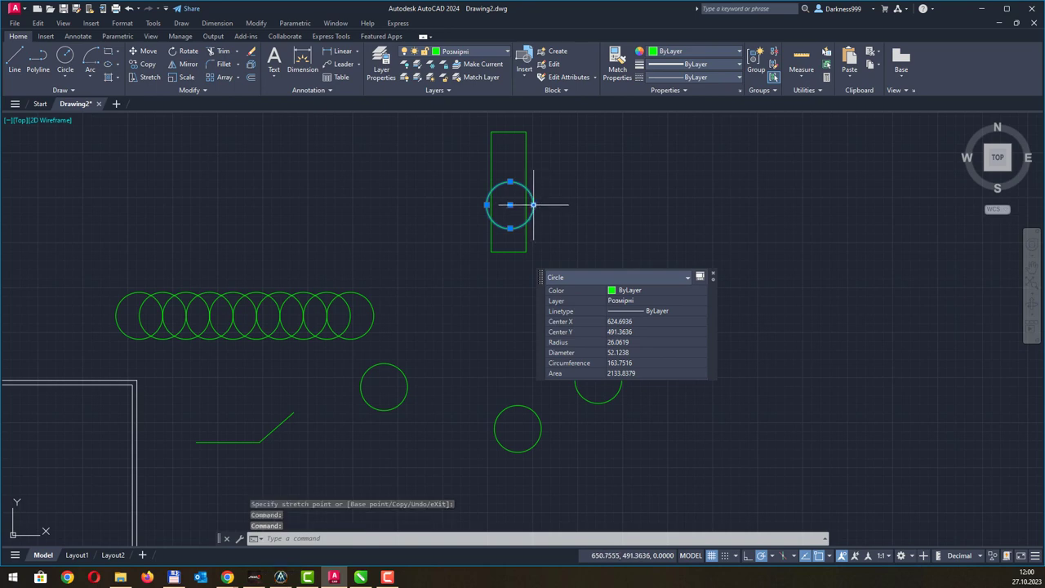
pyautogui.click(532, 205)
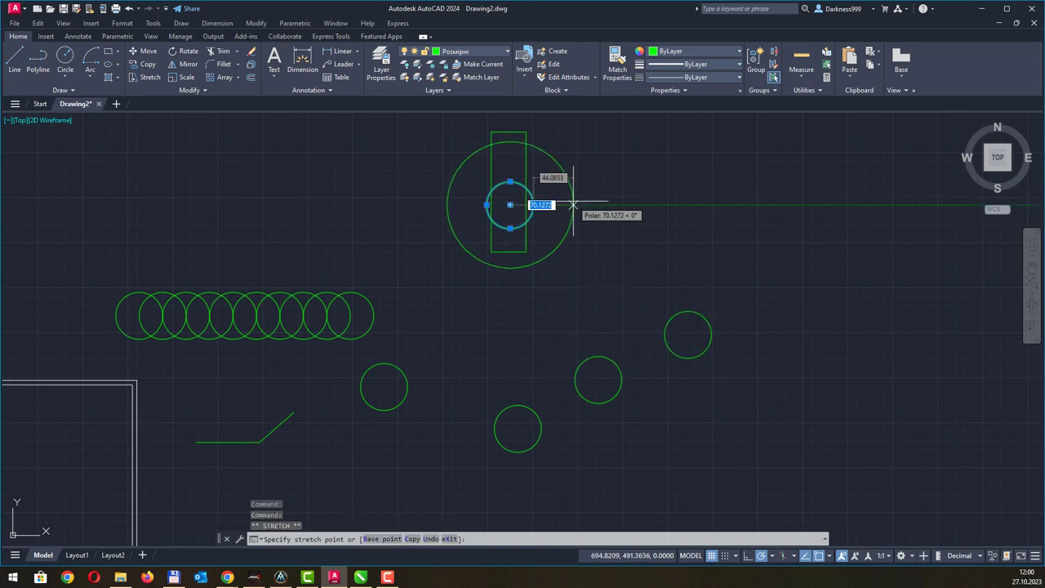
pyautogui.click(571, 203)
pyautogui.click(510, 204)
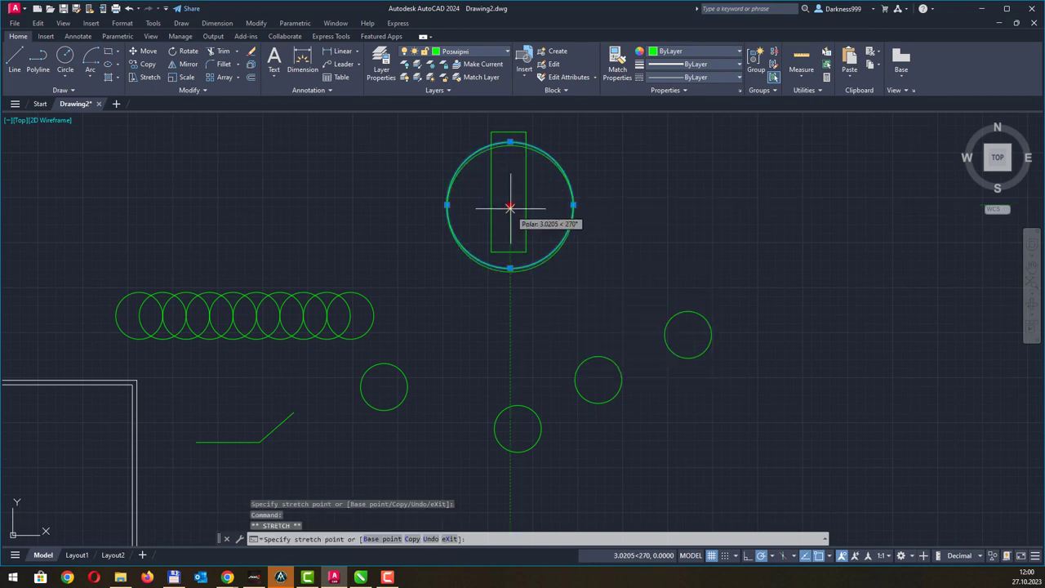
pyautogui.click(510, 224)
pyautogui.press('Escape')
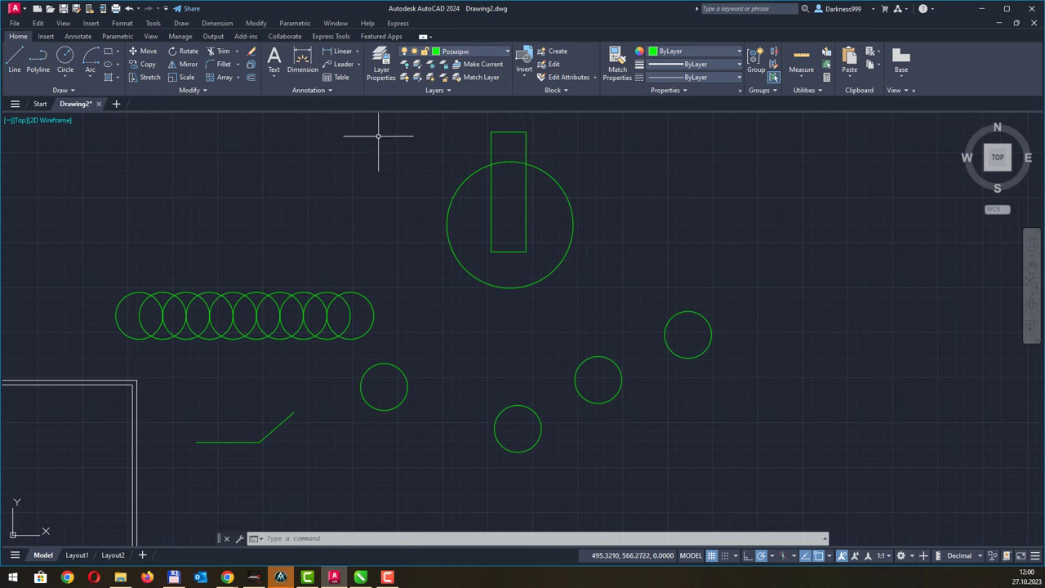
# - Trim the rectangle edges and circle arc inside each other into a single keyhole outline
pyautogui.click(223, 56)
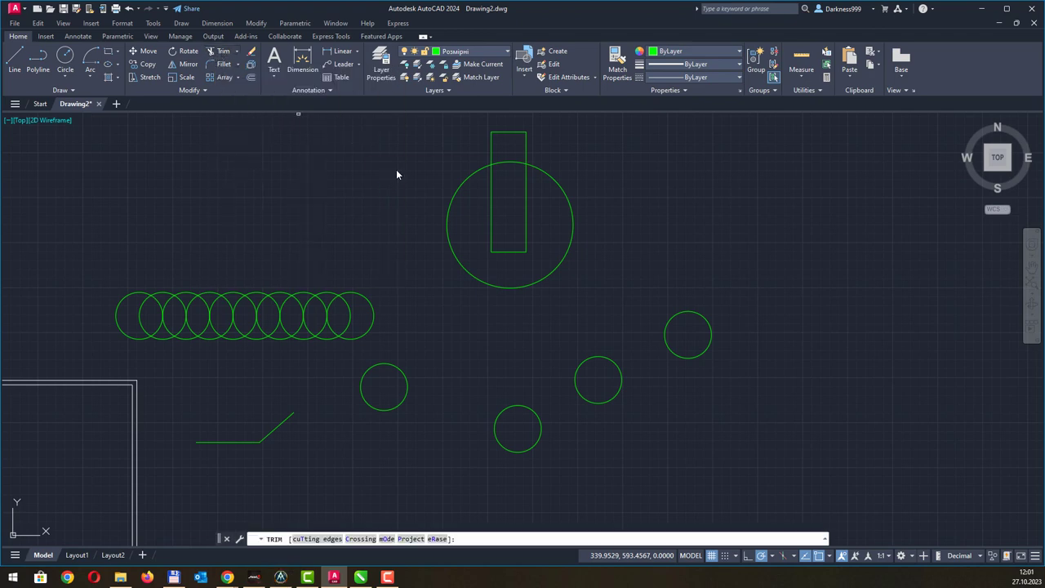
pyautogui.click(491, 193)
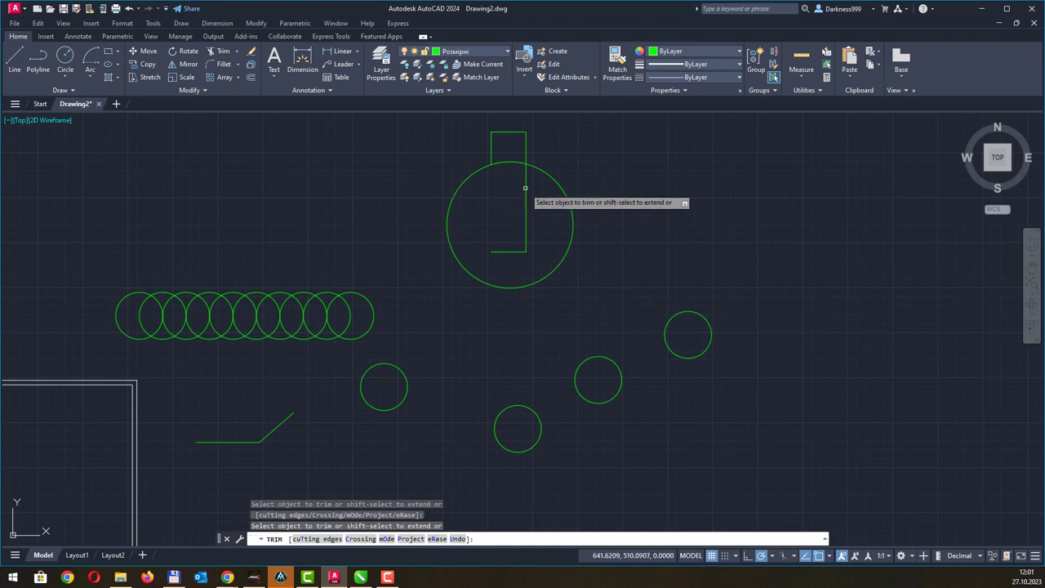
pyautogui.click(503, 162)
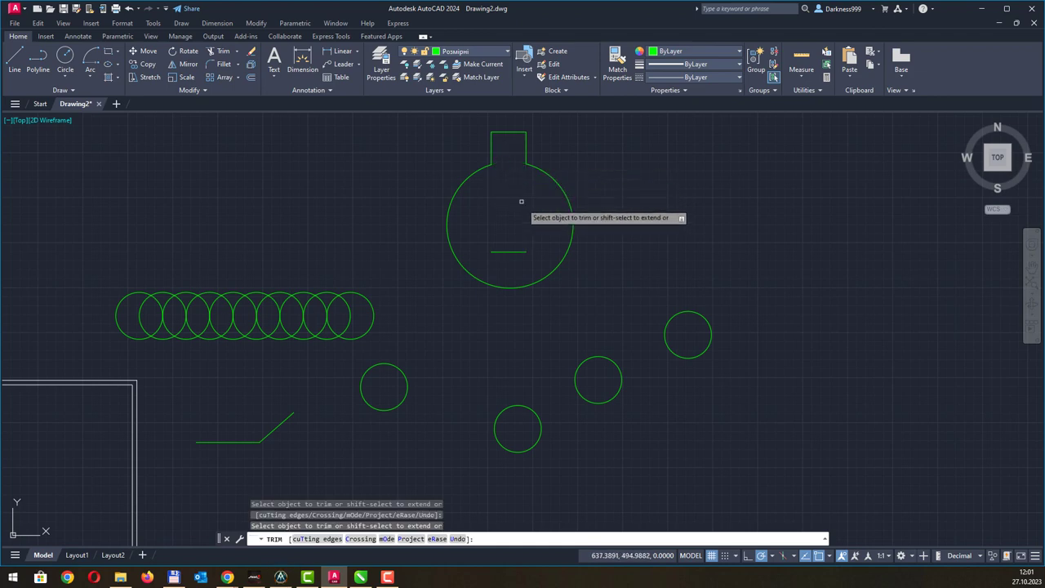
pyautogui.moveTo(511, 252)
pyautogui.mouseDown()
pyautogui.moveTo(509, 220)
pyautogui.moveTo(504, 251)
pyautogui.mouseUp()
pyautogui.rightClick(515, 199)
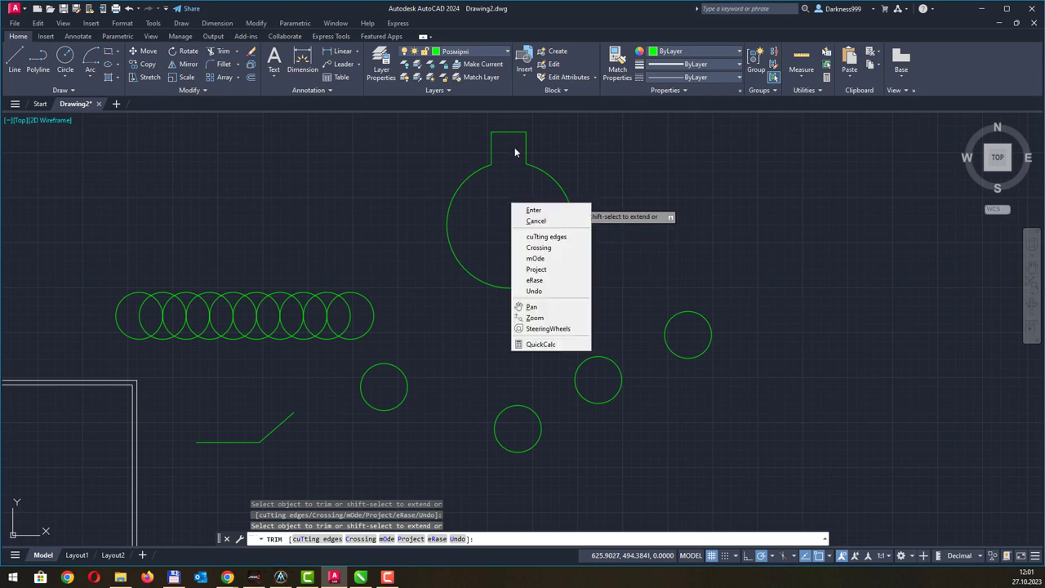
pyautogui.press('Escape')
pyautogui.press('Escape')
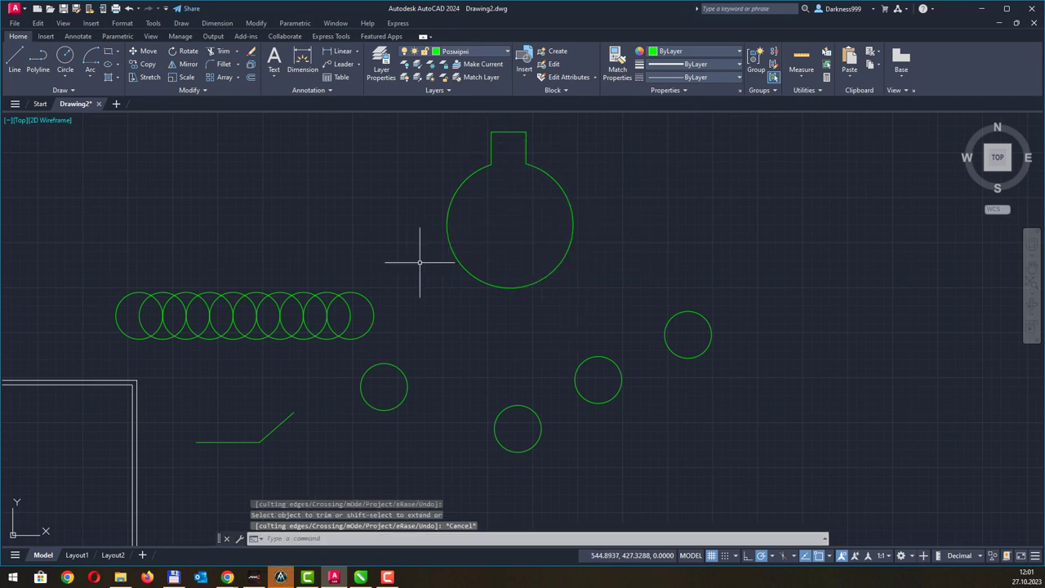
# - Trim the overlapping arcs between the last circles of the circle row
pyautogui.click(219, 56)
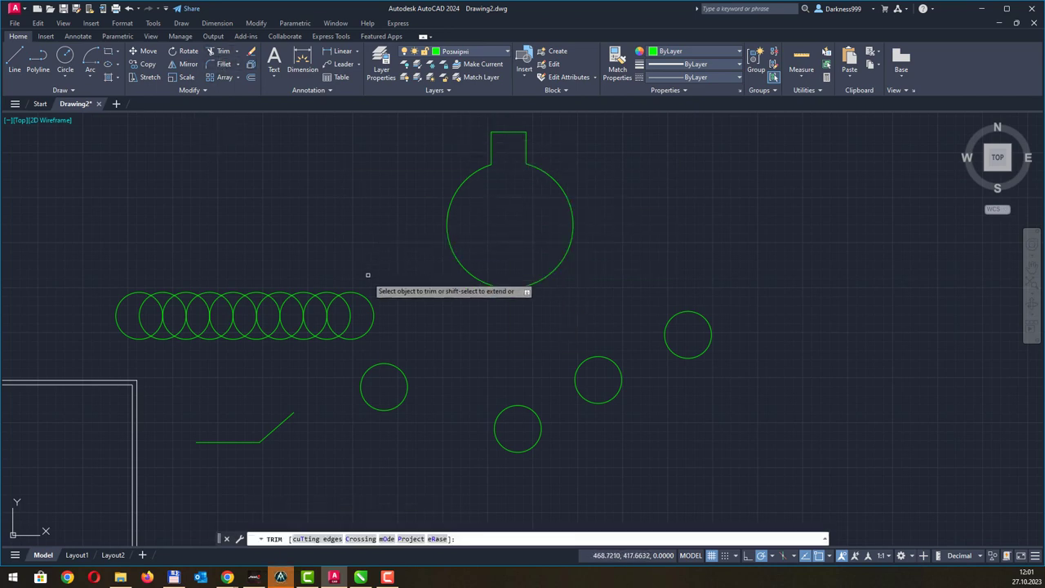
pyautogui.click(344, 313)
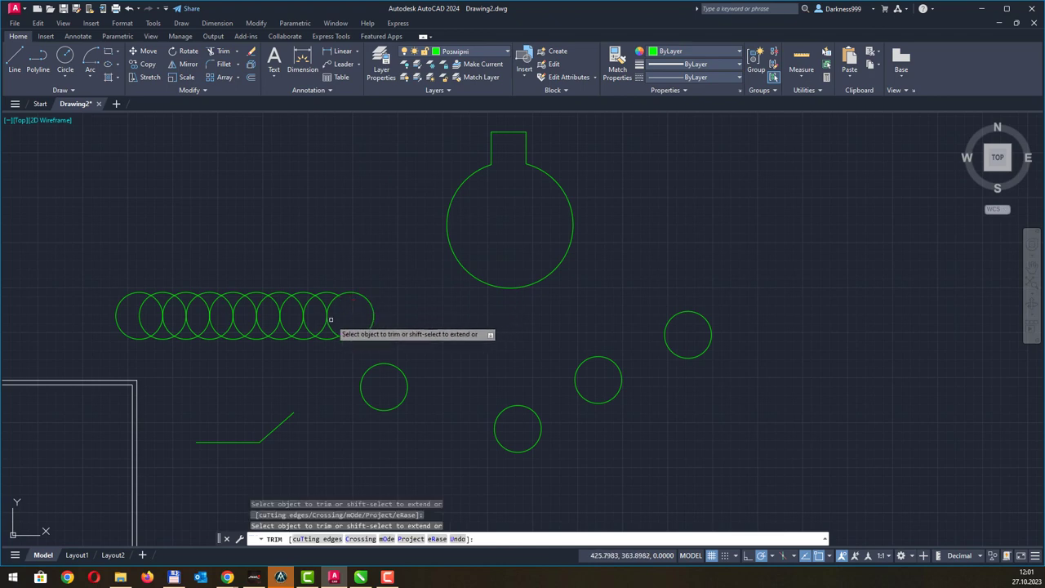
pyautogui.click(325, 312)
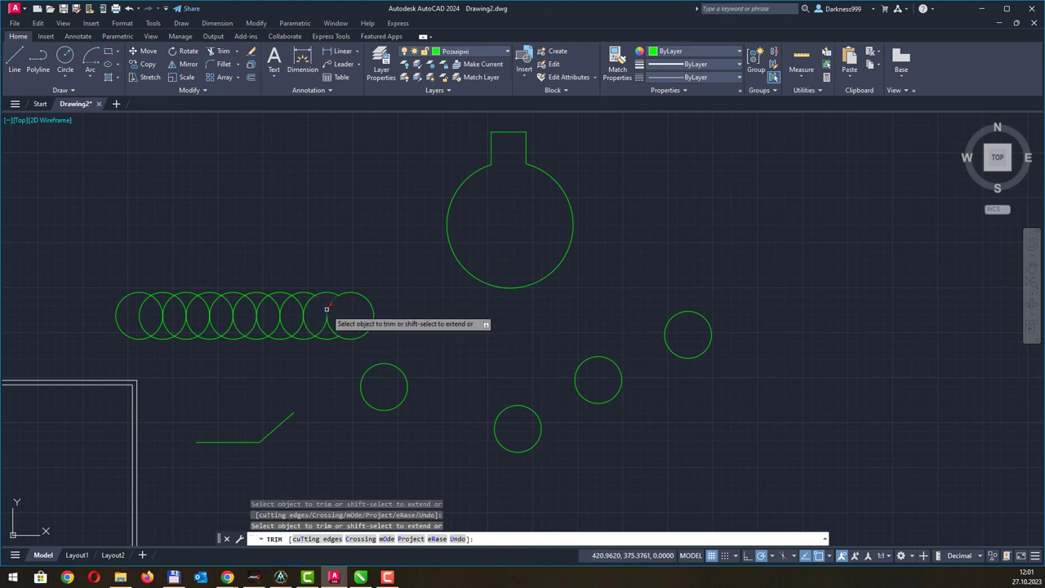
pyautogui.click(328, 323)
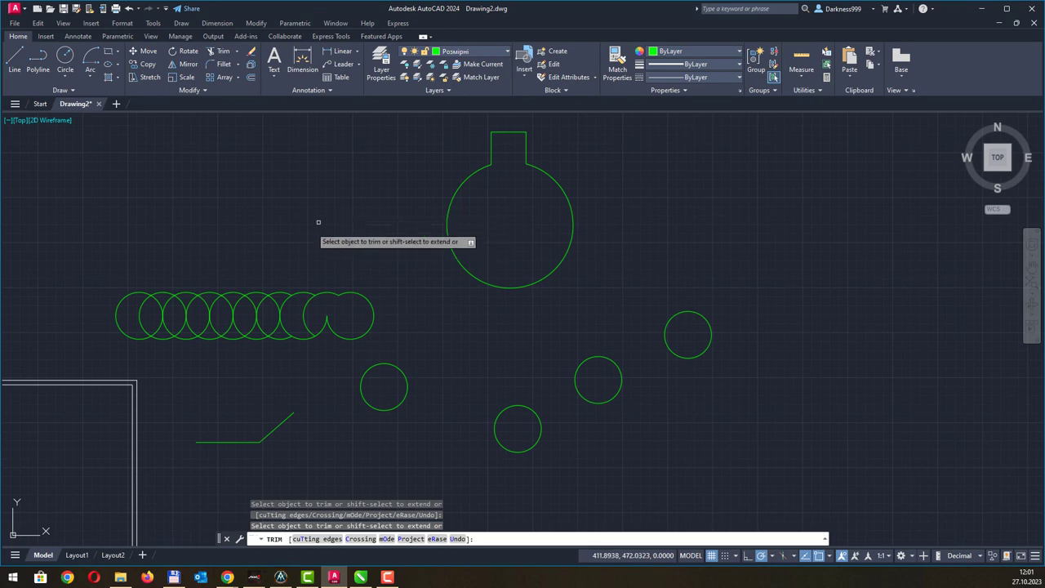
pyautogui.press('Return')
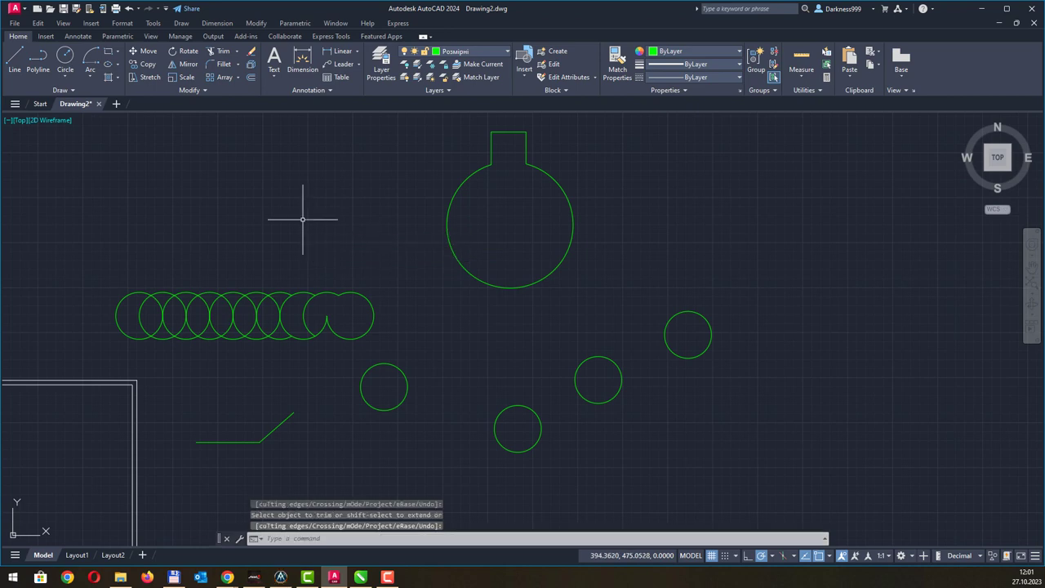
pyautogui.click(237, 55)
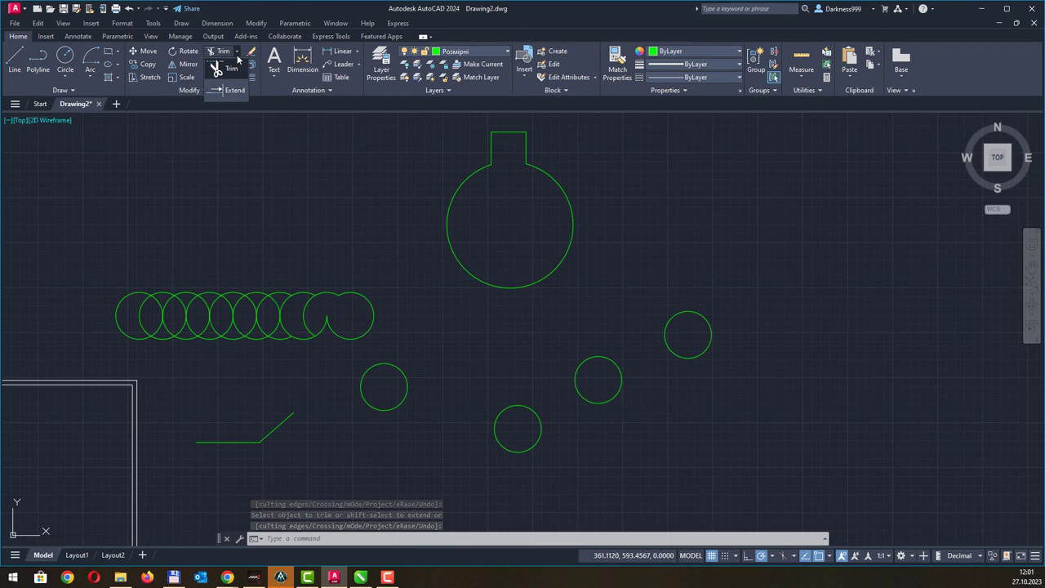
pyautogui.click(238, 55)
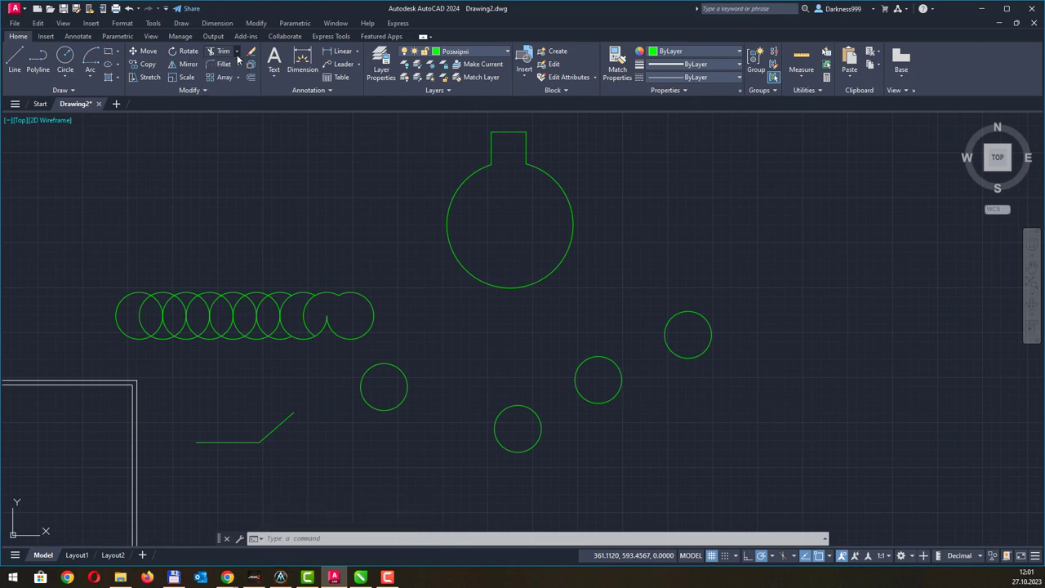
pyautogui.moveTo(630, 245); pyautogui.dragTo(474, 253, button='middle')
# - Draw a long horizontal line across the drawing area
pyautogui.scroll(-2, 474, 252)
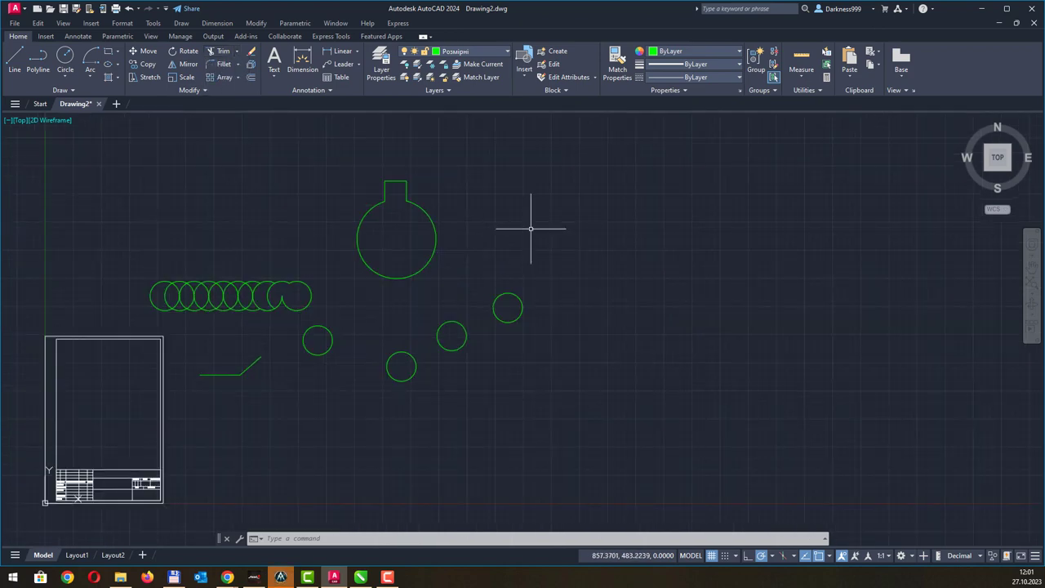
pyautogui.scroll(2, 532, 224)
pyautogui.click(18, 69)
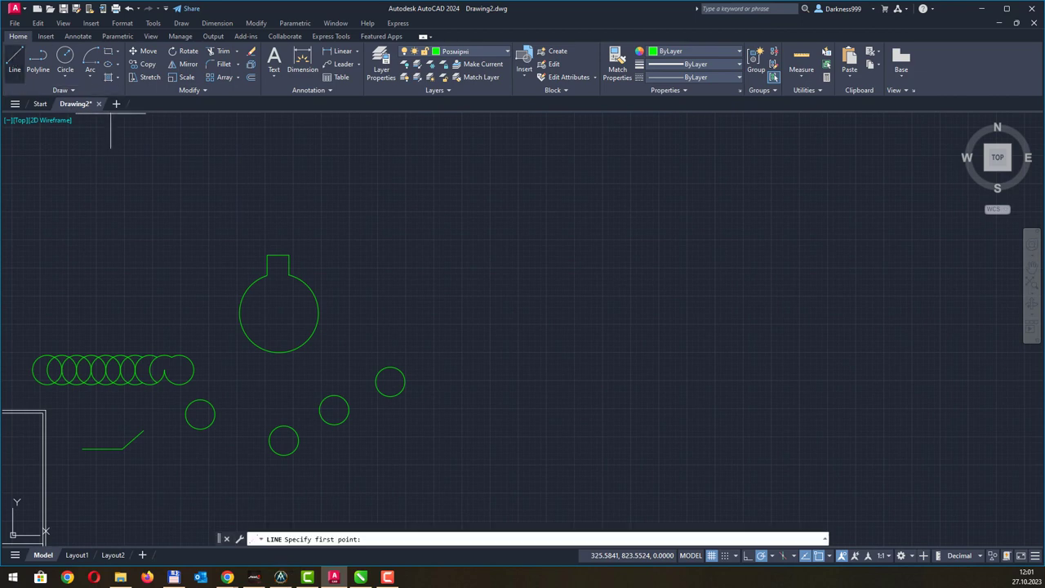
pyautogui.click(410, 220)
pyautogui.click(736, 219)
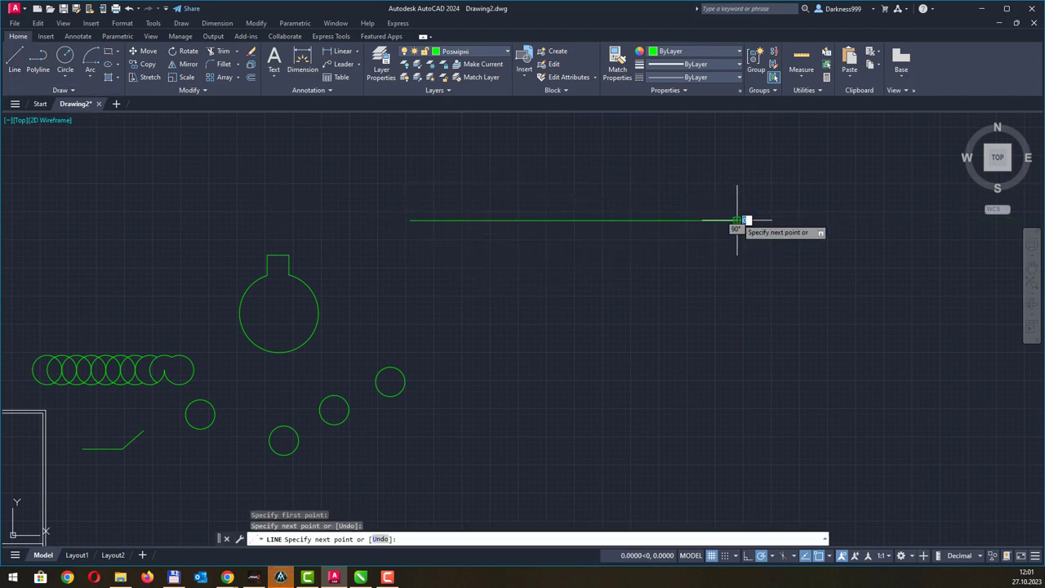
pyautogui.press('Escape')
# - Draw two short vertical lines below the horizontal line
pyautogui.click(16, 65)
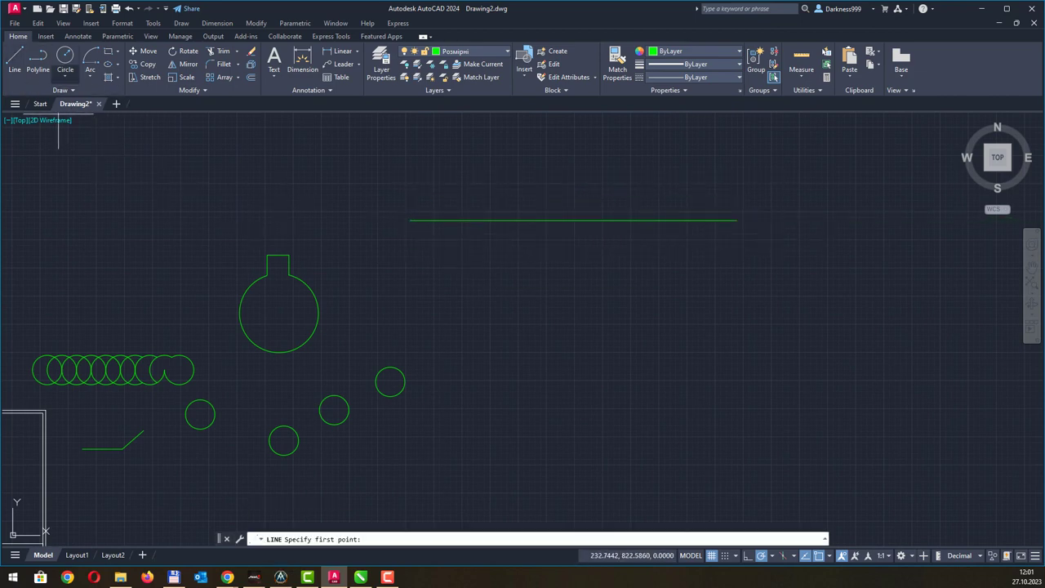
pyautogui.click(504, 291)
pyautogui.click(506, 331)
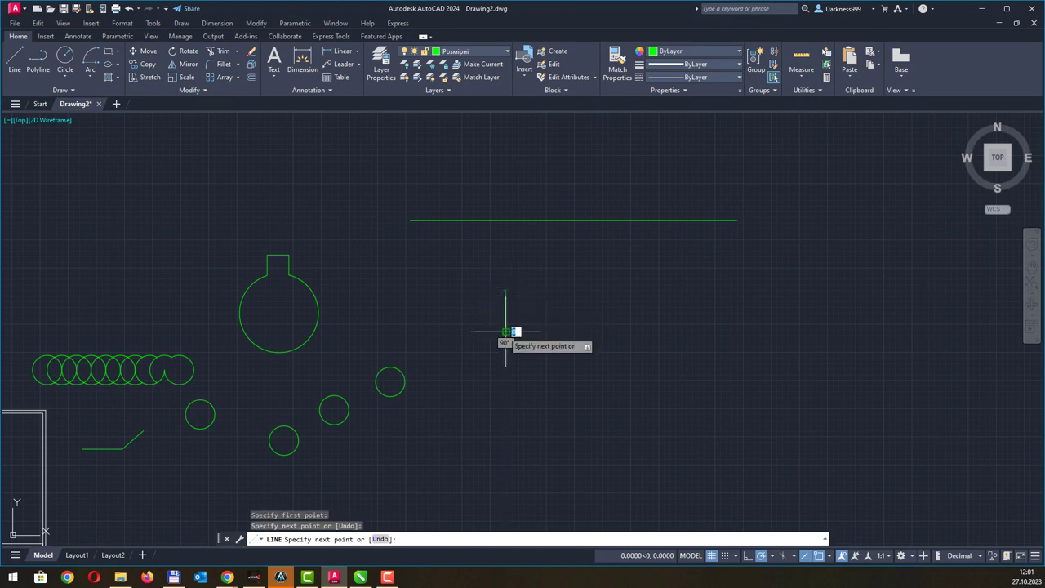
pyautogui.press('Escape')
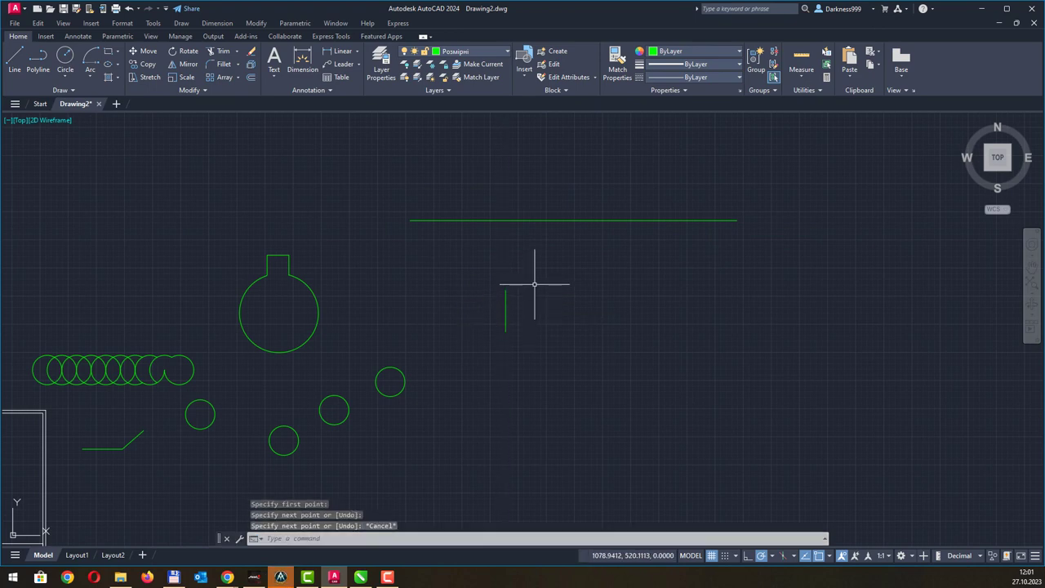
pyautogui.press('space')
pyautogui.click(537, 353)
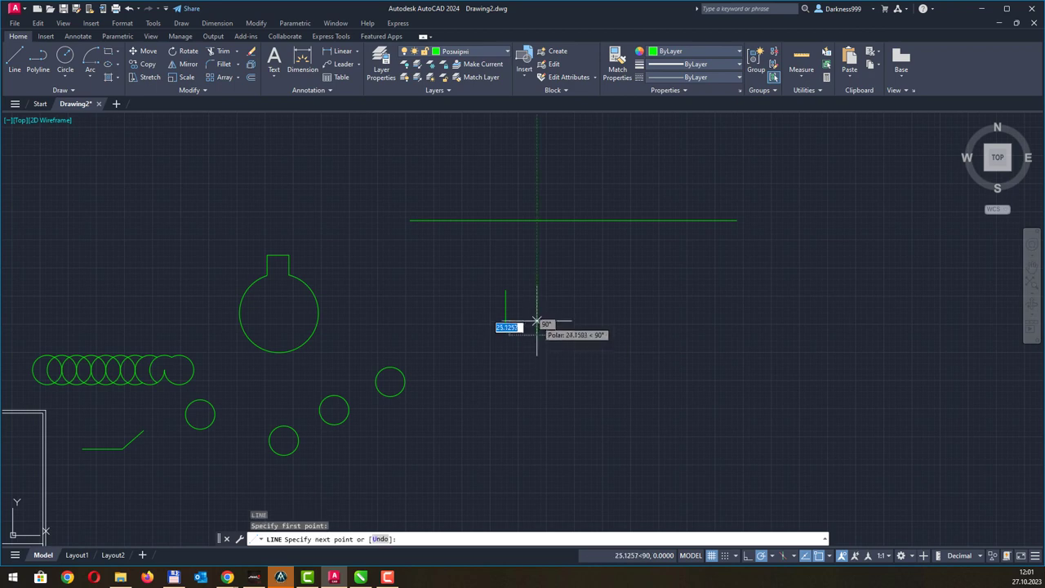
pyautogui.click(537, 322)
pyautogui.press('space')
# - Add more short lines, one of which comes out as a stray diagonal
pyautogui.press('space')
pyautogui.click(580, 333)
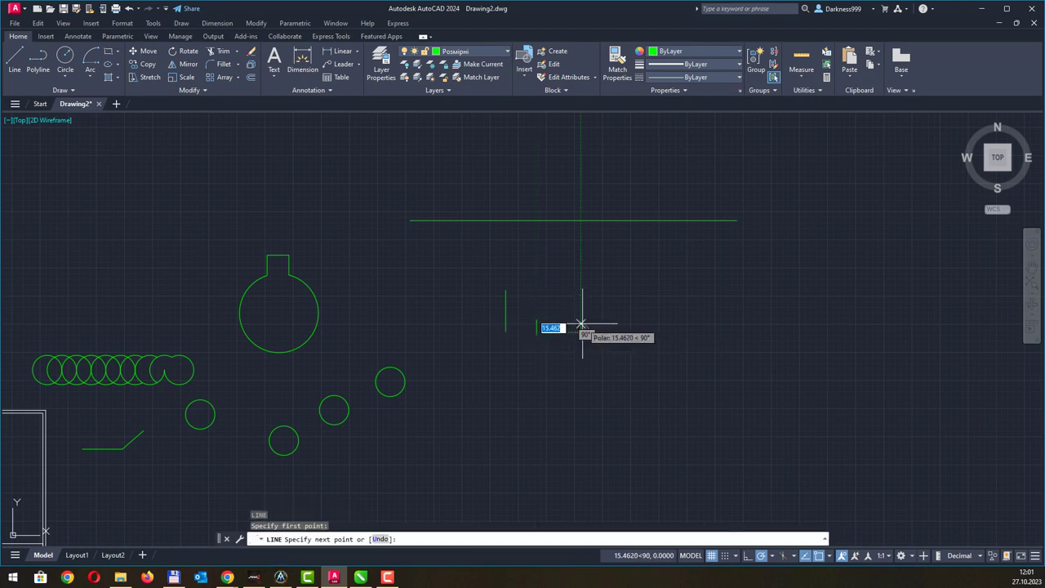
pyautogui.click(580, 324)
pyautogui.press('space')
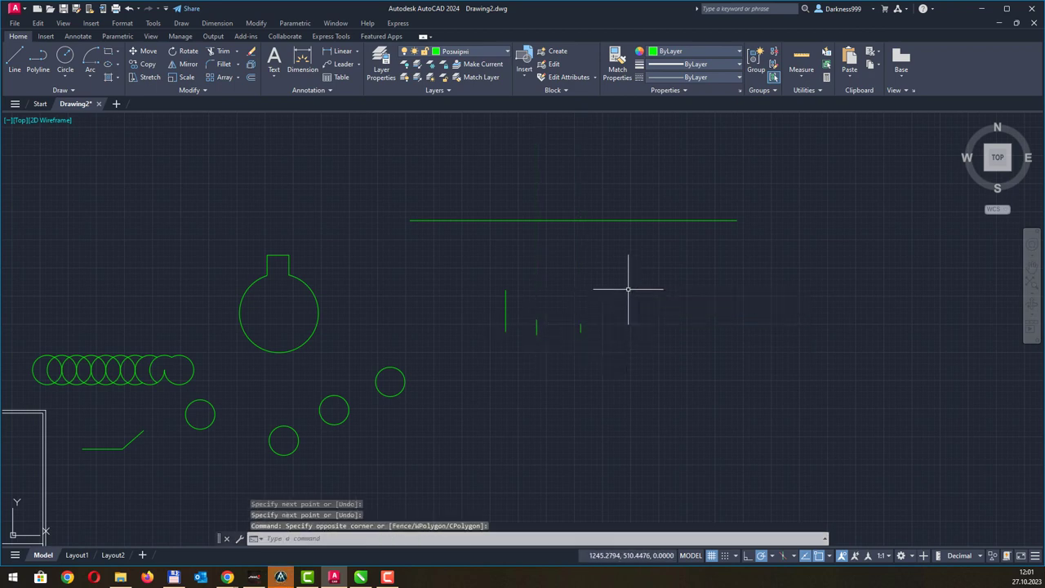
pyautogui.press('space')
pyautogui.click(613, 334)
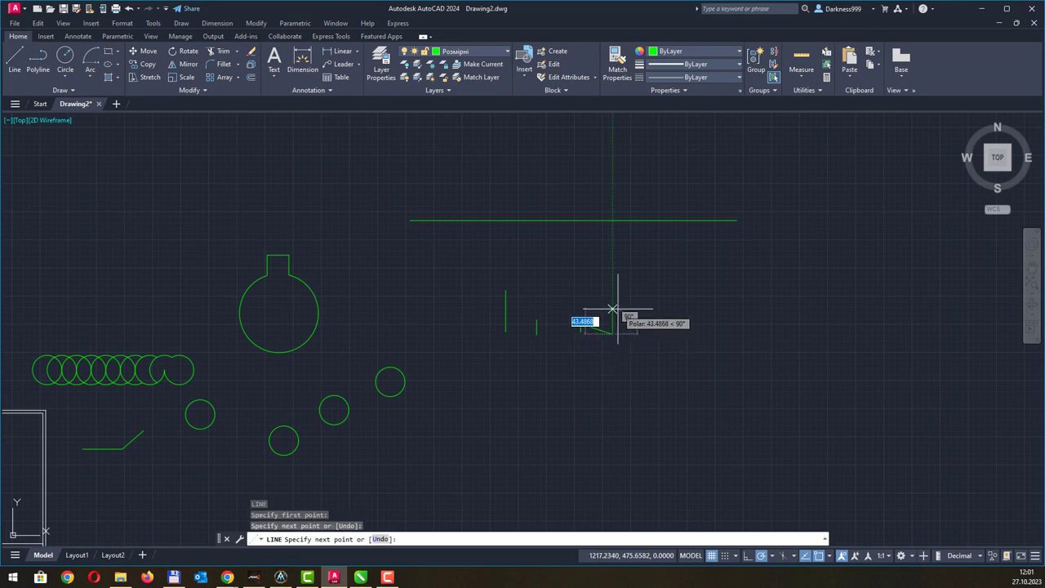
pyautogui.click(581, 324)
pyautogui.press('Escape')
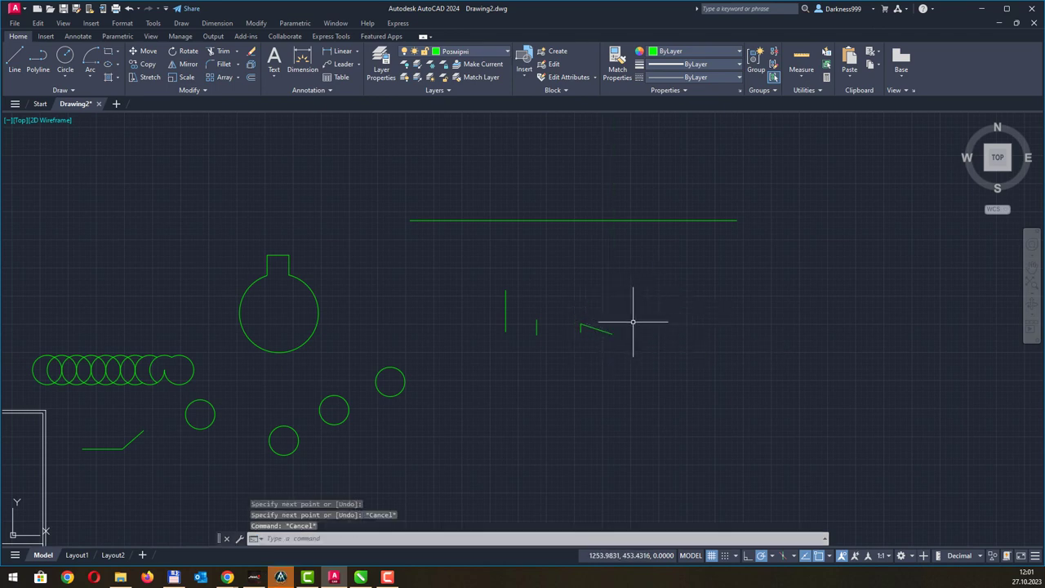
# - Undo the stray diagonal and the earlier short vertical lines
pyautogui.hotkey('ctrl', 'z')
pyautogui.write('u')
pyautogui.press('Return')
pyautogui.click(620, 332)
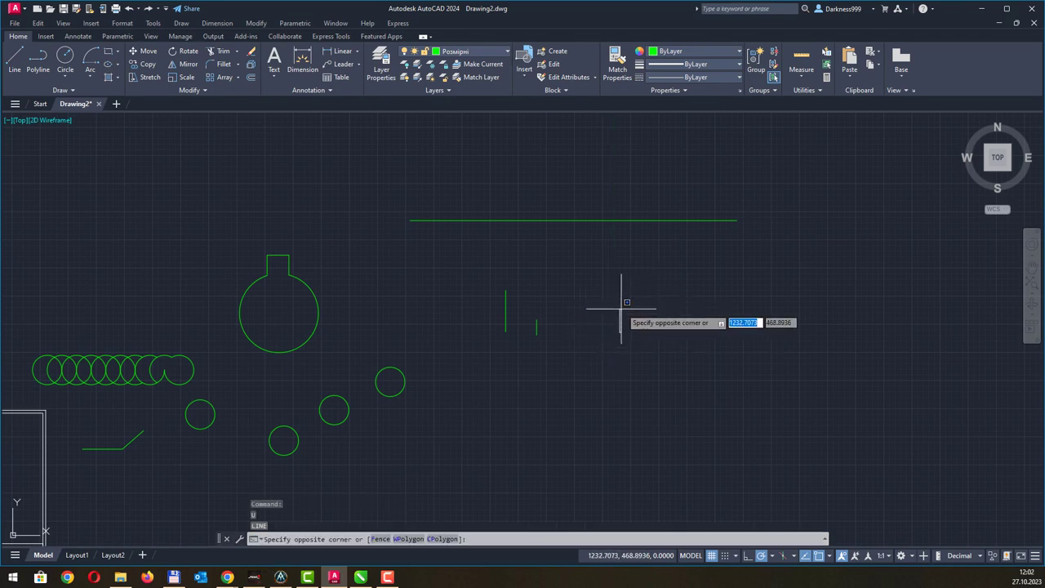
pyautogui.click(567, 329)
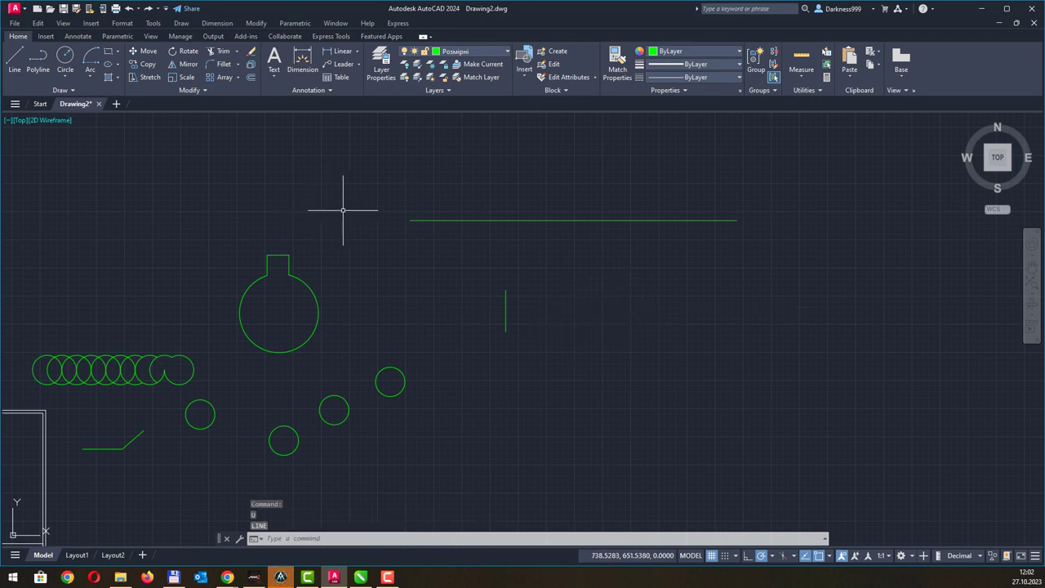
pyautogui.hotkey('ctrl', 'z')
# - Redraw the first two short vertical lines beneath the horizontal line
pyautogui.click(15, 59)
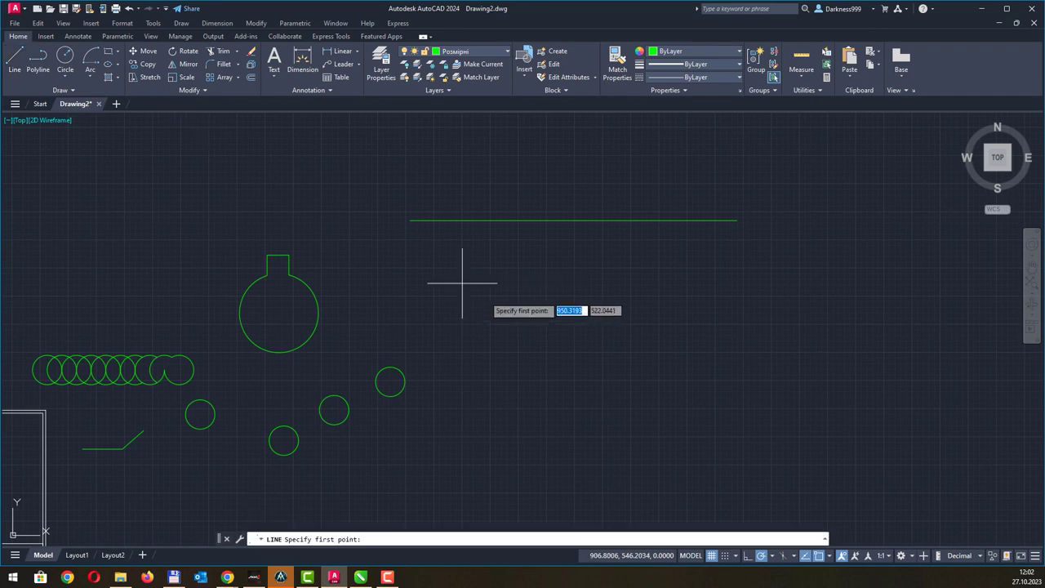
pyautogui.click(483, 310)
pyautogui.click(482, 257)
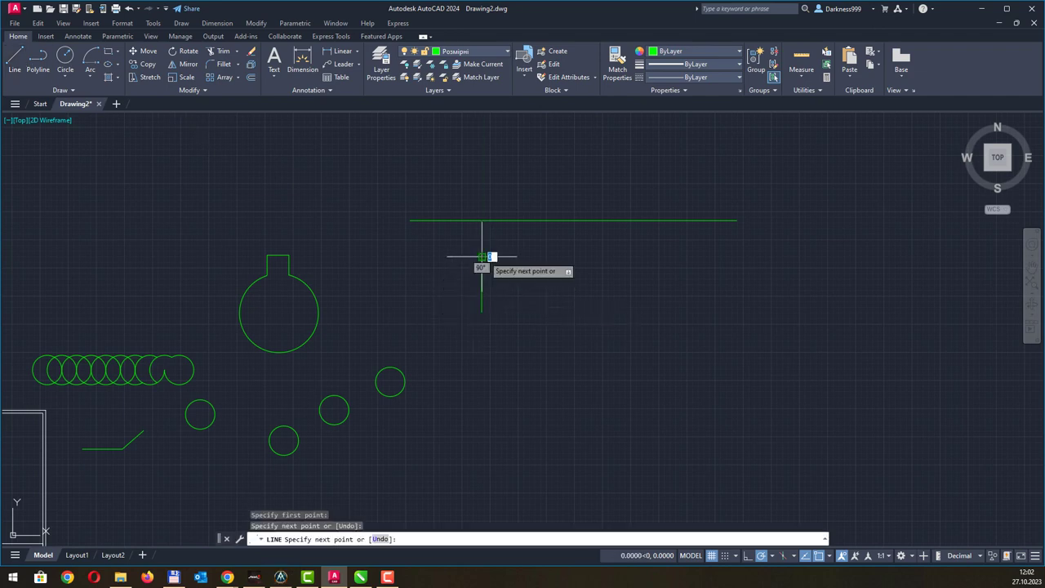
pyautogui.press('Return')
pyautogui.press('Return')
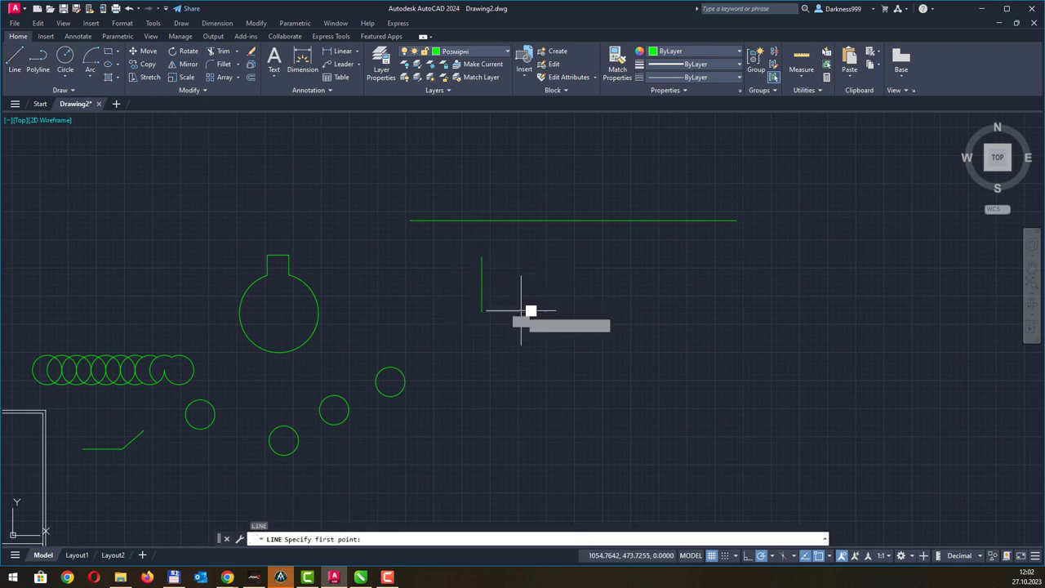
pyautogui.click(523, 314)
pyautogui.click(521, 289)
pyautogui.press('Return')
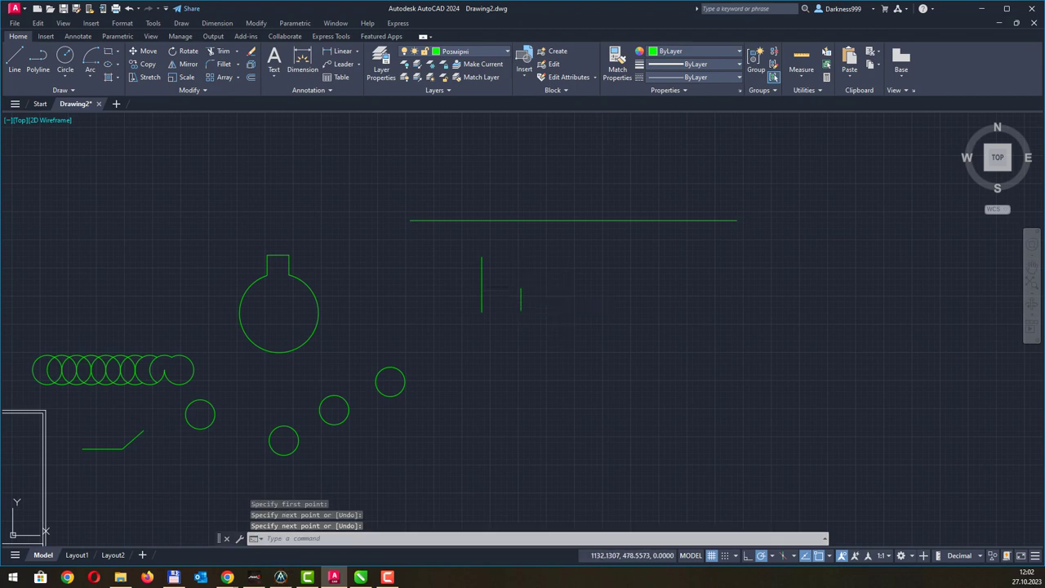
pyautogui.press('Return')
pyautogui.click(563, 288)
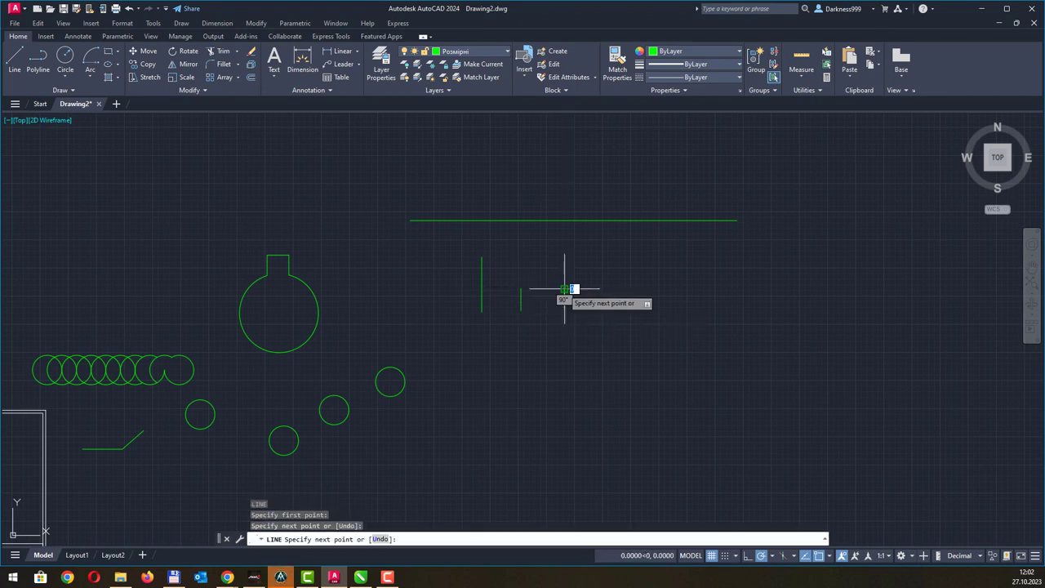
pyautogui.press('Return')
# - Draw the remaining short vertical lines to complete the row of six
pyautogui.press('Return')
pyautogui.click(624, 313)
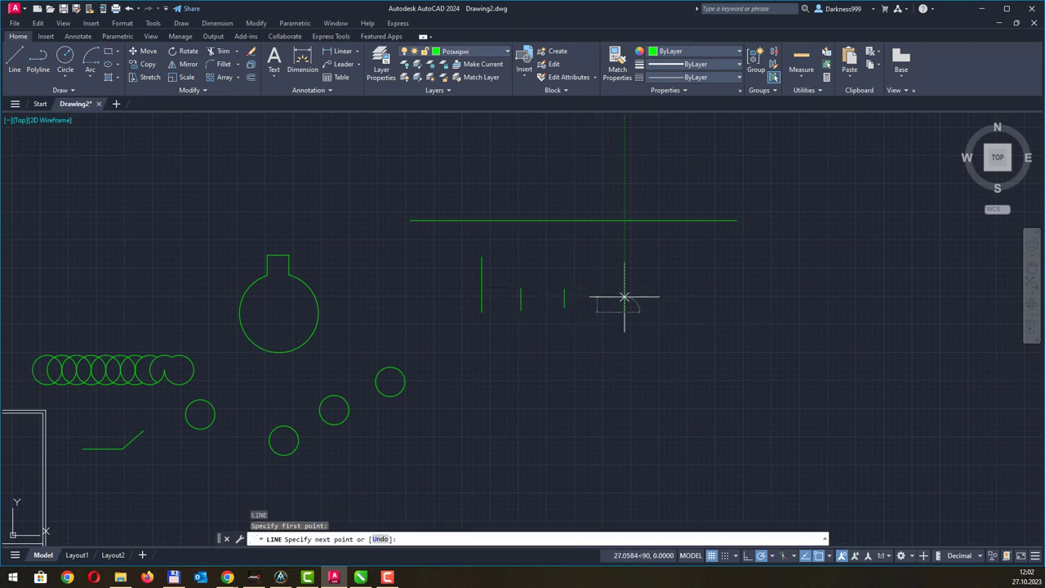
pyautogui.click(624, 297)
pyautogui.press('Return')
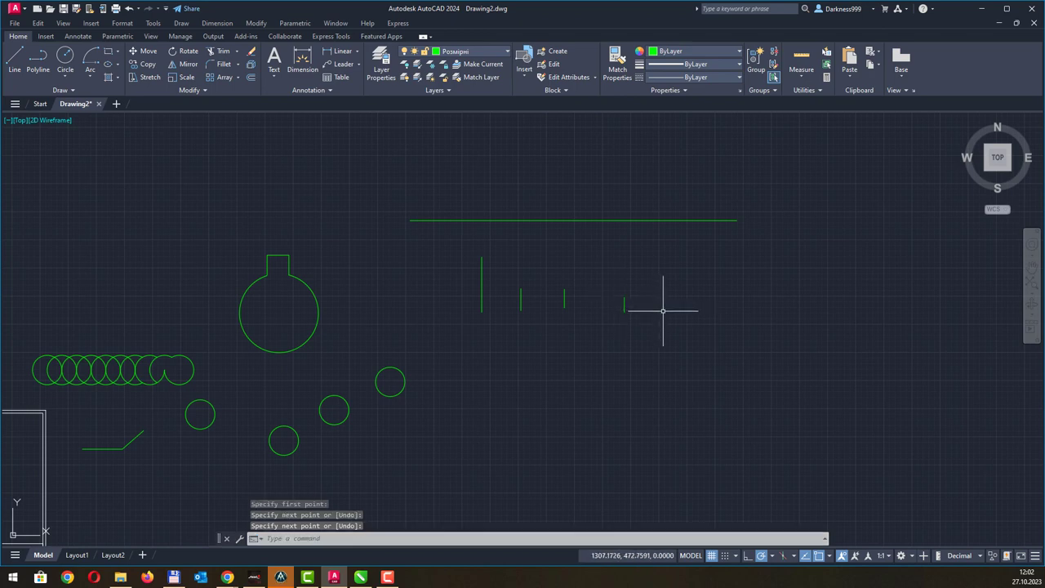
pyautogui.press('Return')
pyautogui.click(663, 299)
pyautogui.press('Return')
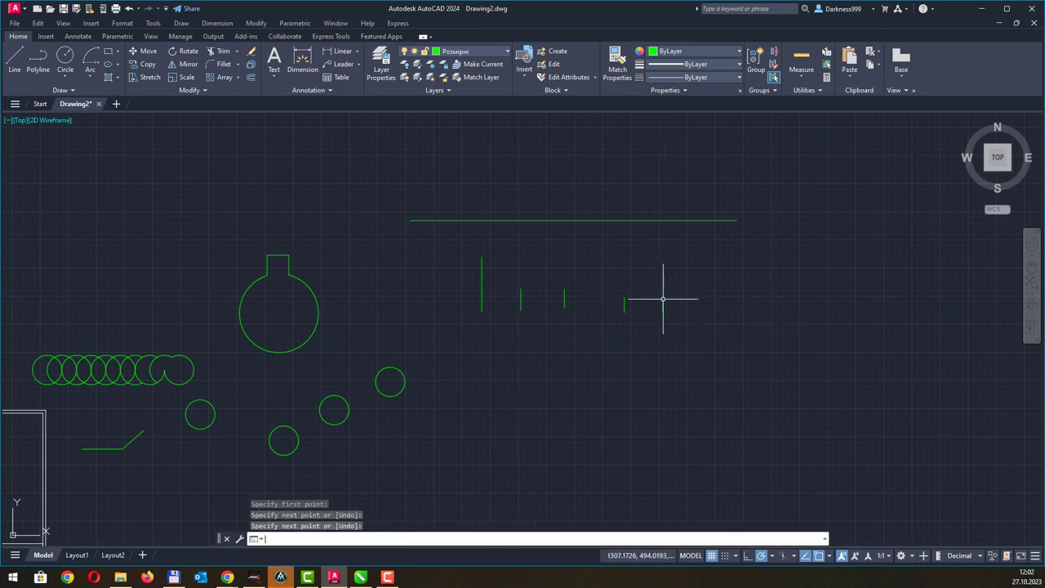
pyautogui.click(663, 299)
pyautogui.press('Return')
pyautogui.press('Return')
pyautogui.click(694, 311)
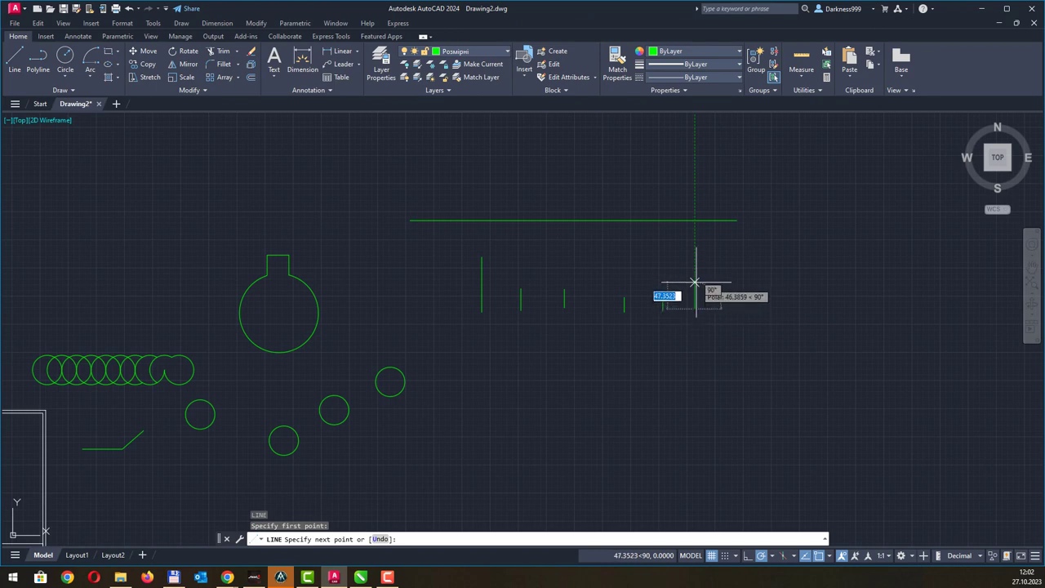
pyautogui.click(694, 283)
pyautogui.press('Return')
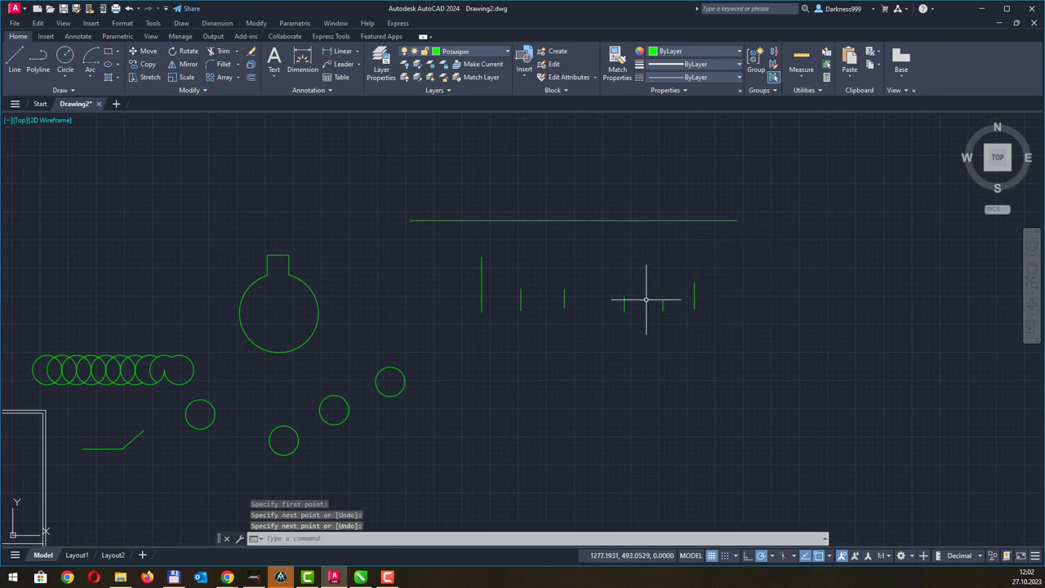
# - Use Extend to stretch the vertical lines up to the horizontal line, then back out of the extensions
pyautogui.click(235, 51)
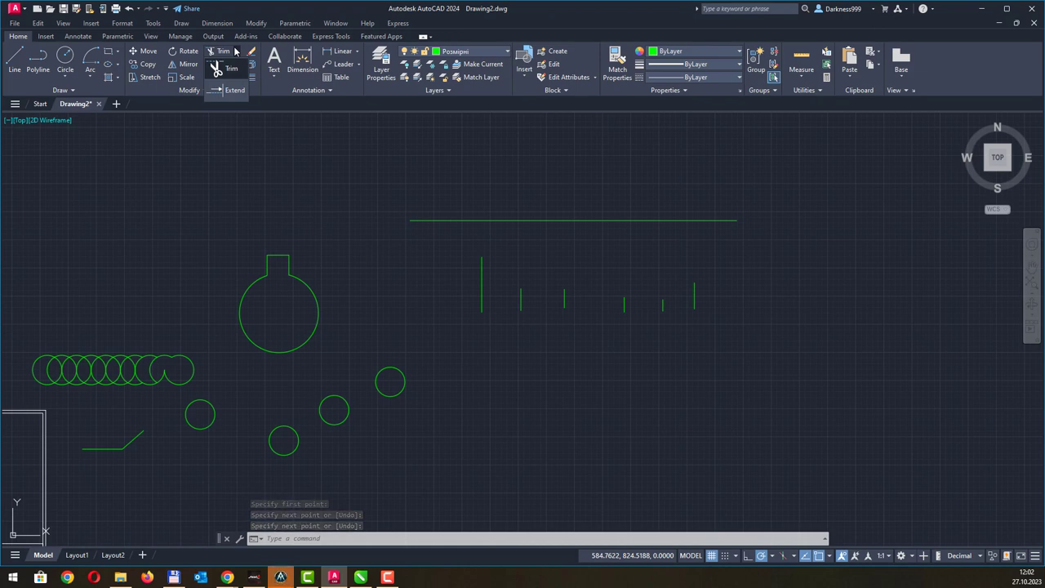
pyautogui.click(228, 92)
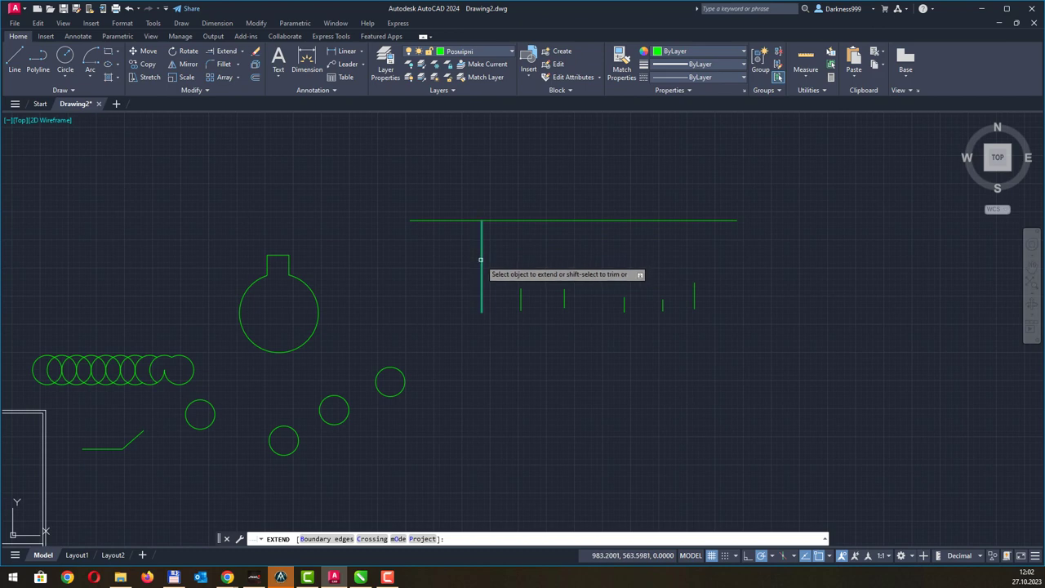
pyautogui.click(482, 260)
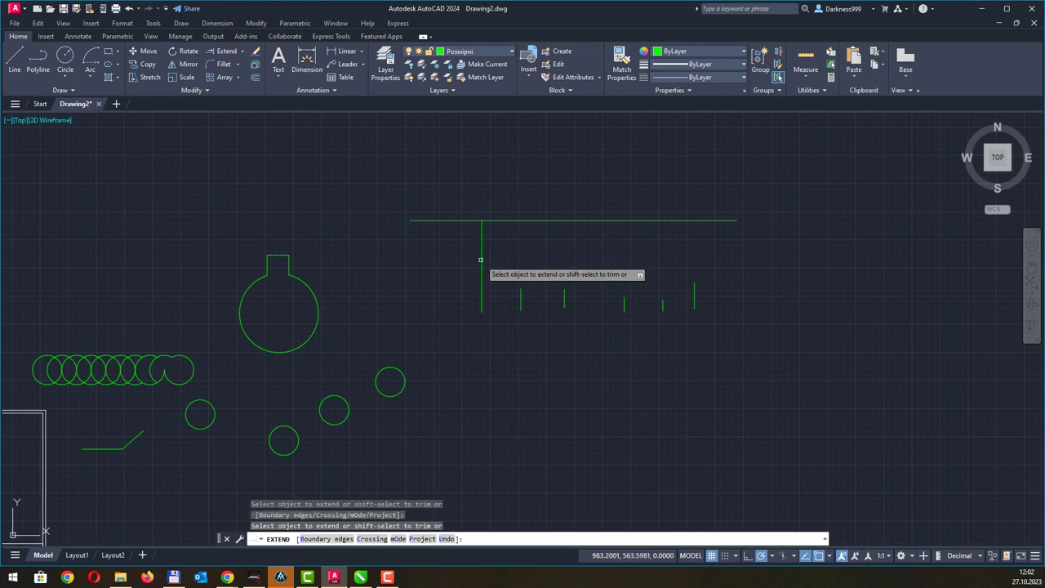
pyautogui.click(521, 297)
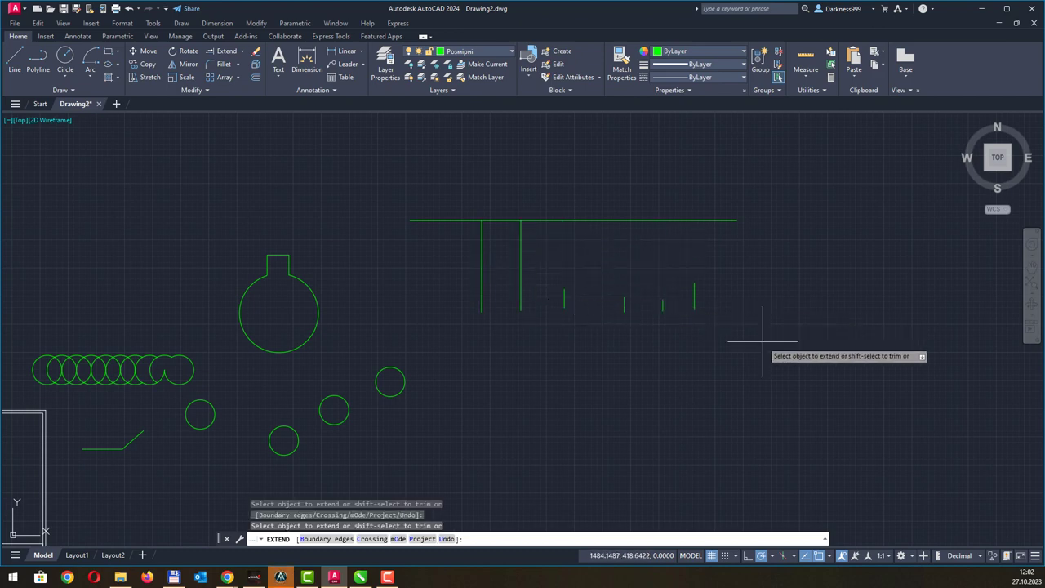
pyautogui.moveTo(764, 341); pyautogui.dragTo(689, 319)
pyautogui.moveTo(620, 338)
pyautogui.mouseDown()
pyautogui.moveTo(431, 299)
pyautogui.moveTo(688, 294)
pyautogui.moveTo(756, 310)
pyautogui.moveTo(690, 367)
pyautogui.mouseUp()
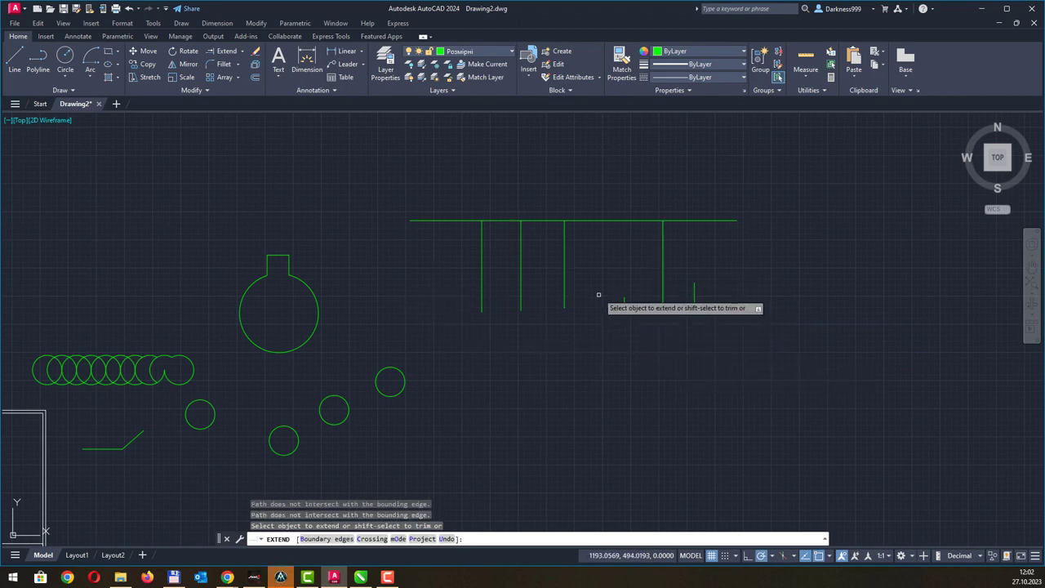
pyautogui.click(624, 305)
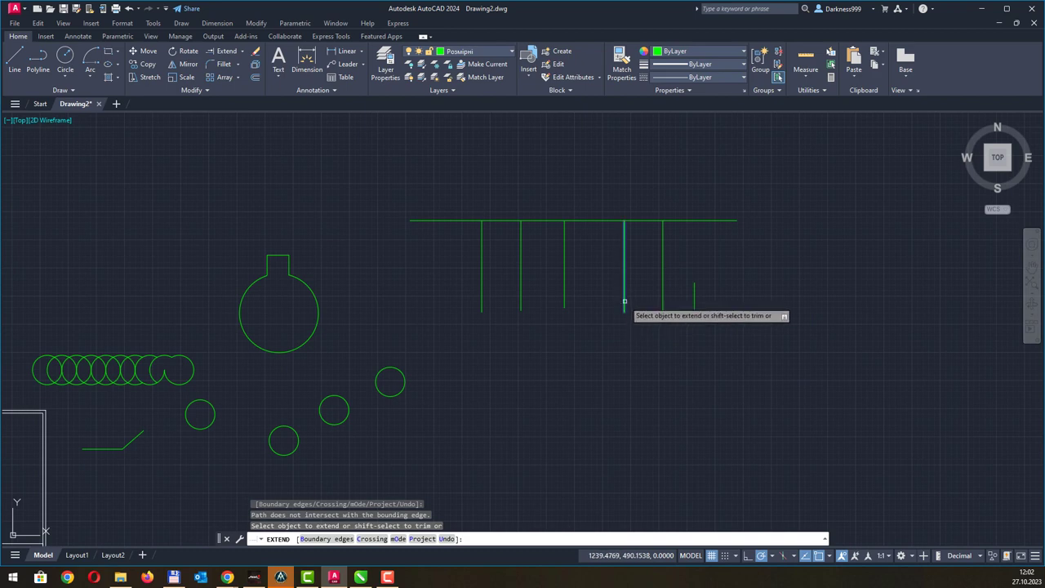
pyautogui.click(624, 301)
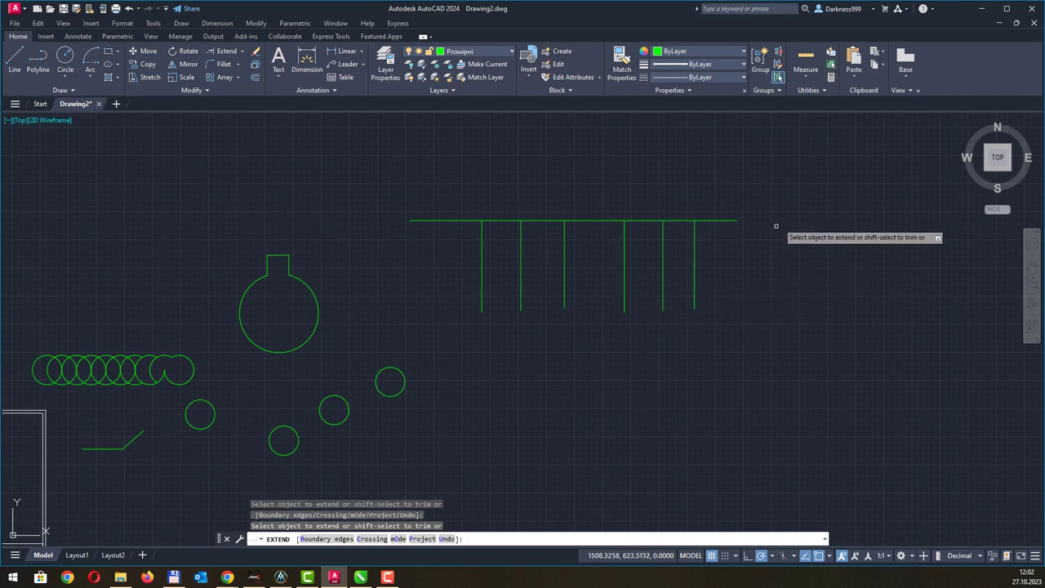
pyautogui.press('Escape')
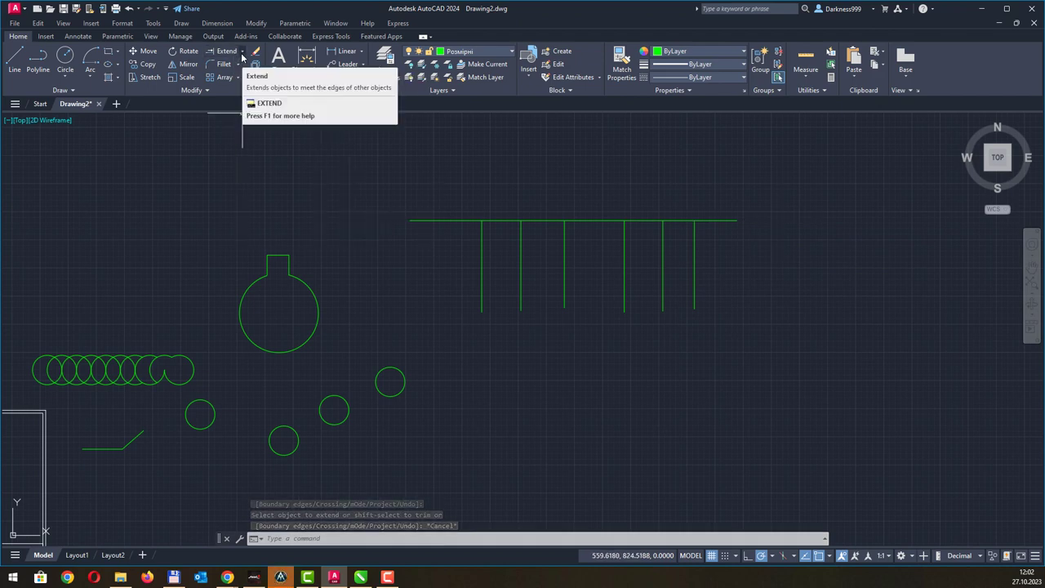
pyautogui.press('Escape')
pyautogui.hotkey('ctrl', 'z')
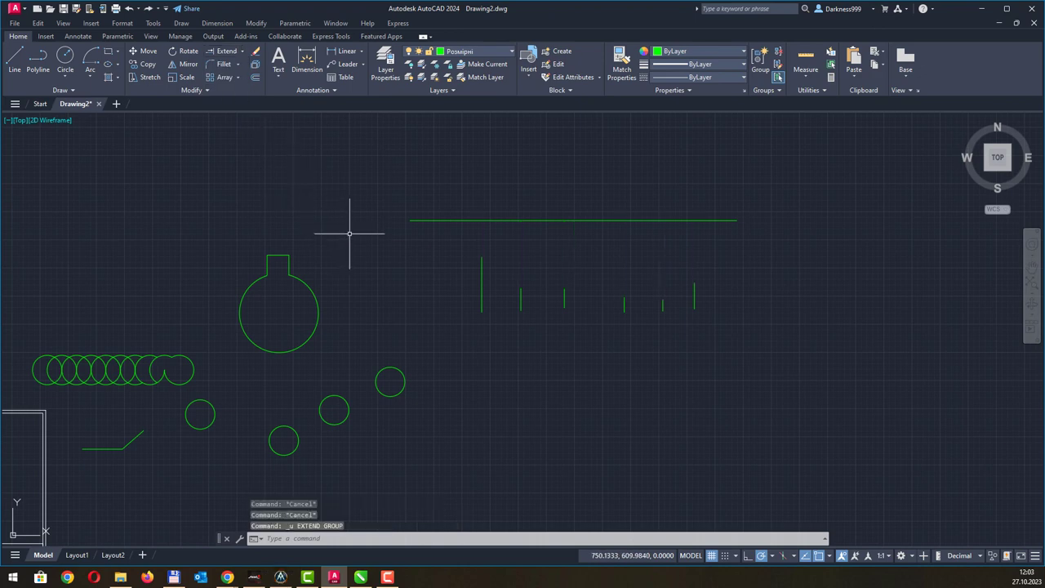
pyautogui.click(223, 52)
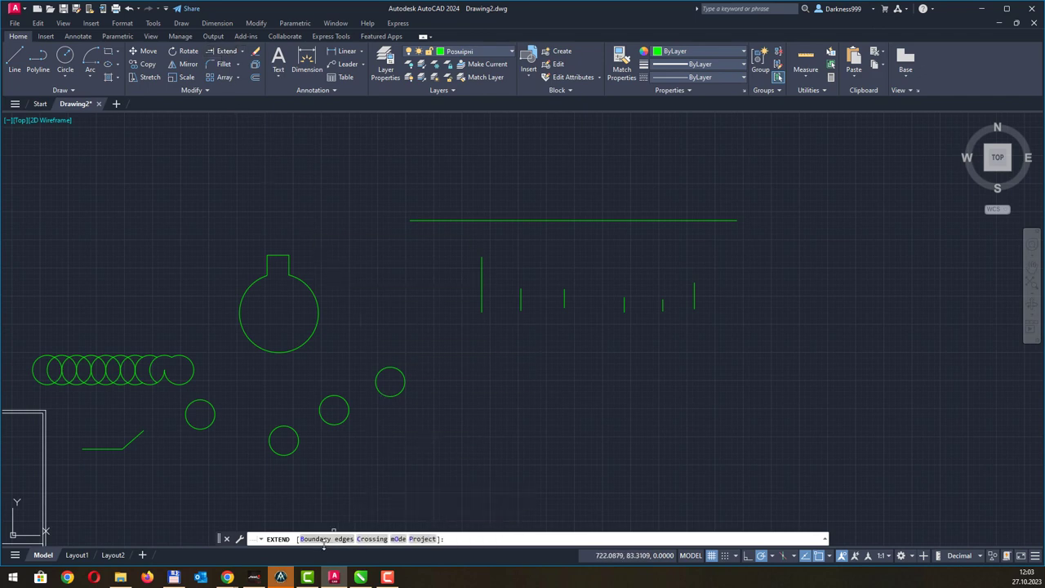
pyautogui.click(371, 539)
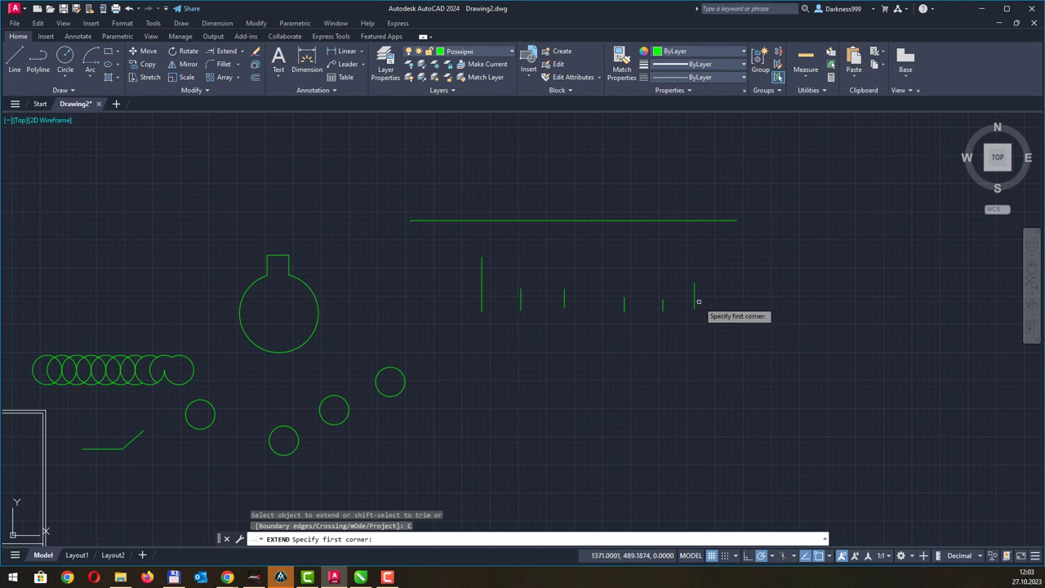
pyautogui.click(757, 343)
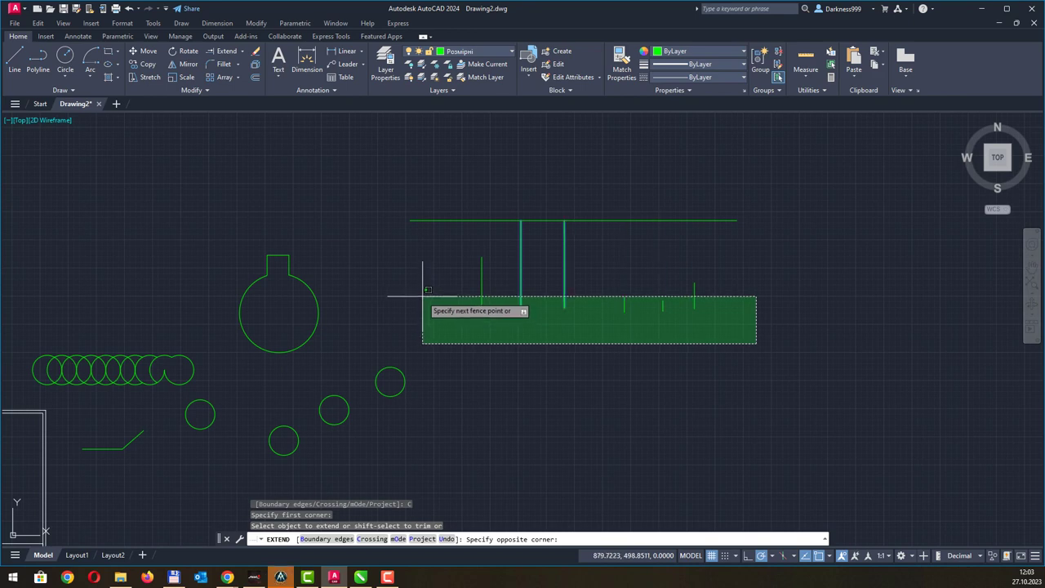
pyautogui.click(423, 296)
pyautogui.moveTo(738, 301); pyautogui.dragTo(421, 293)
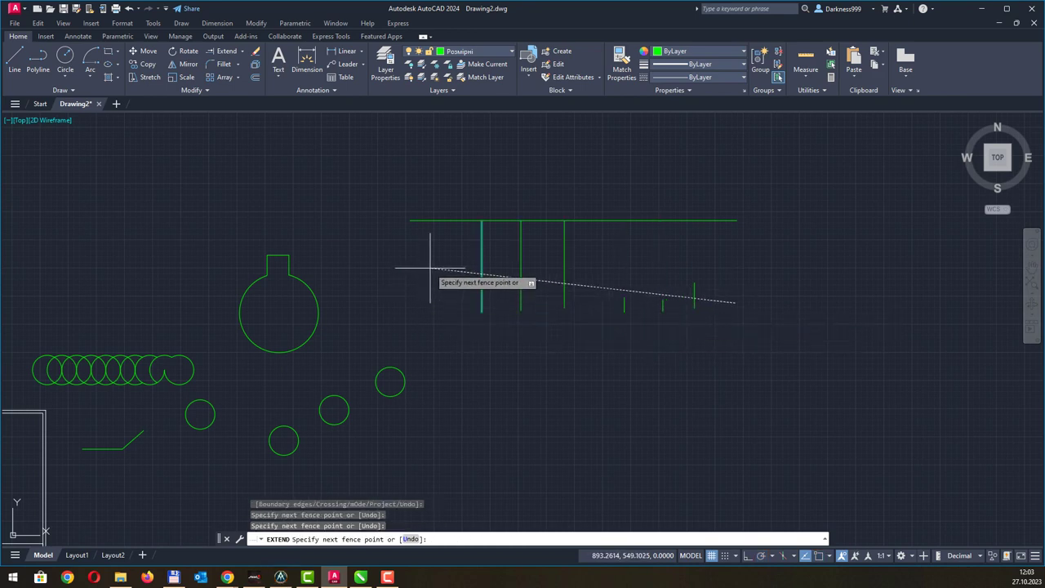
pyautogui.press('Return')
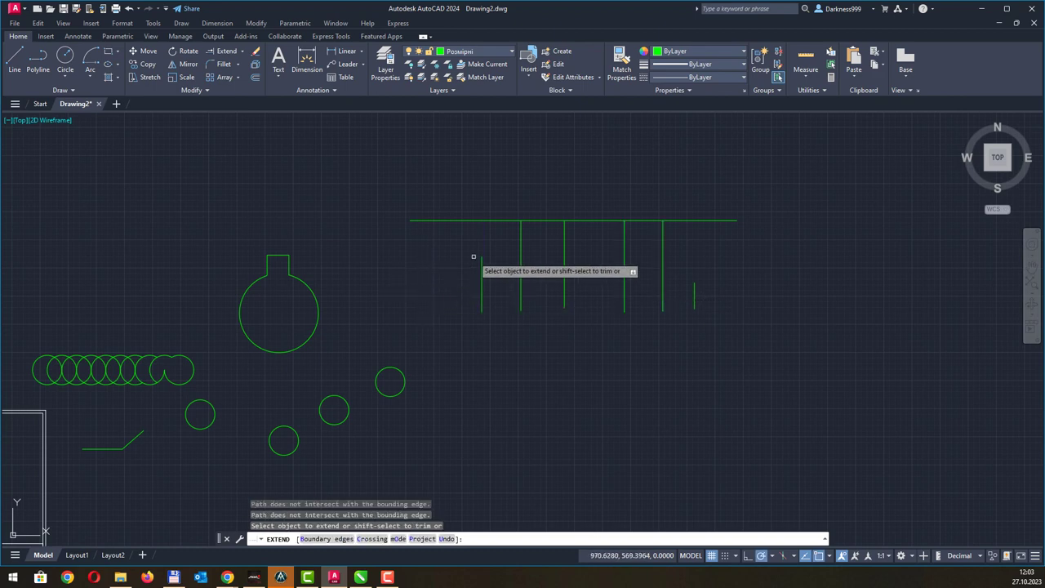
pyautogui.press('Escape')
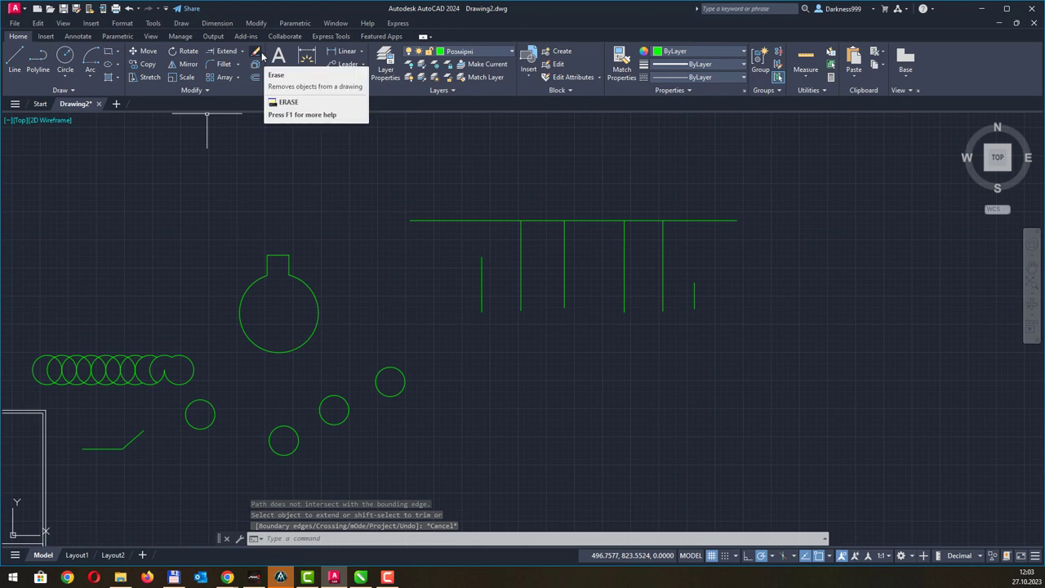
# - Erase the long horizontal line and the first vertical lines
pyautogui.click(258, 52)
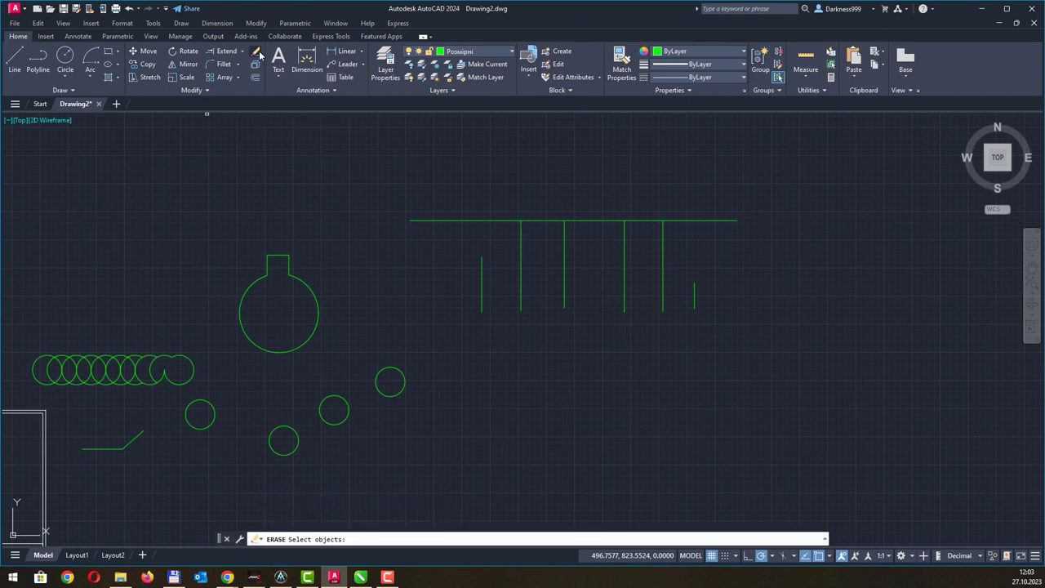
pyautogui.click(477, 220)
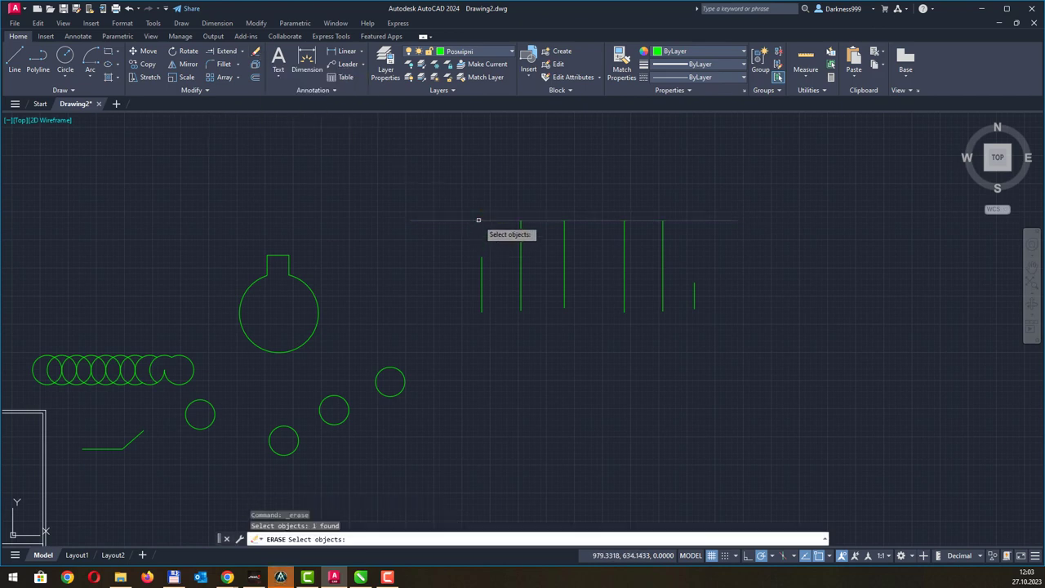
pyautogui.click(519, 243)
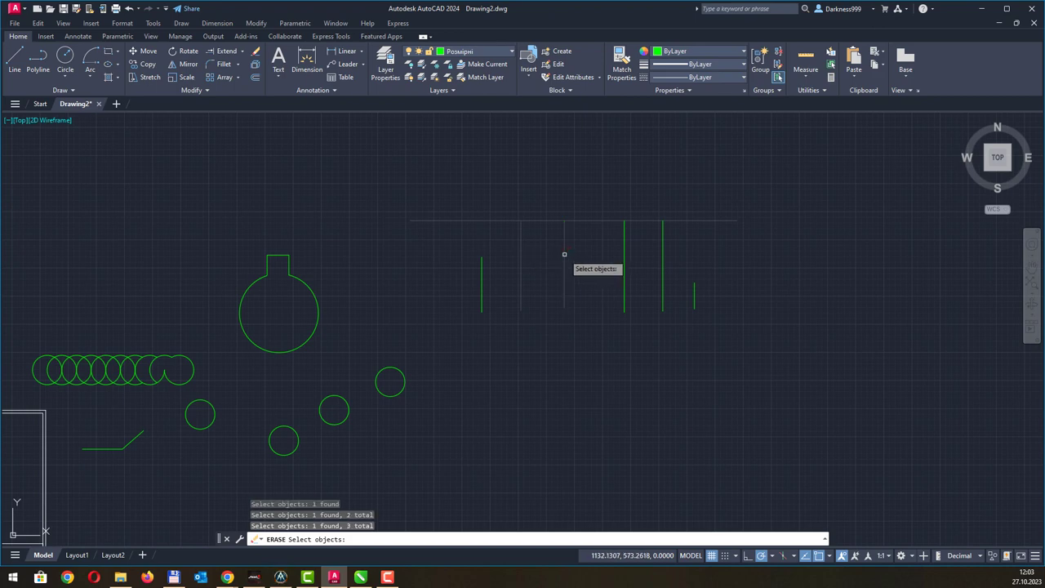
pyautogui.press('Return')
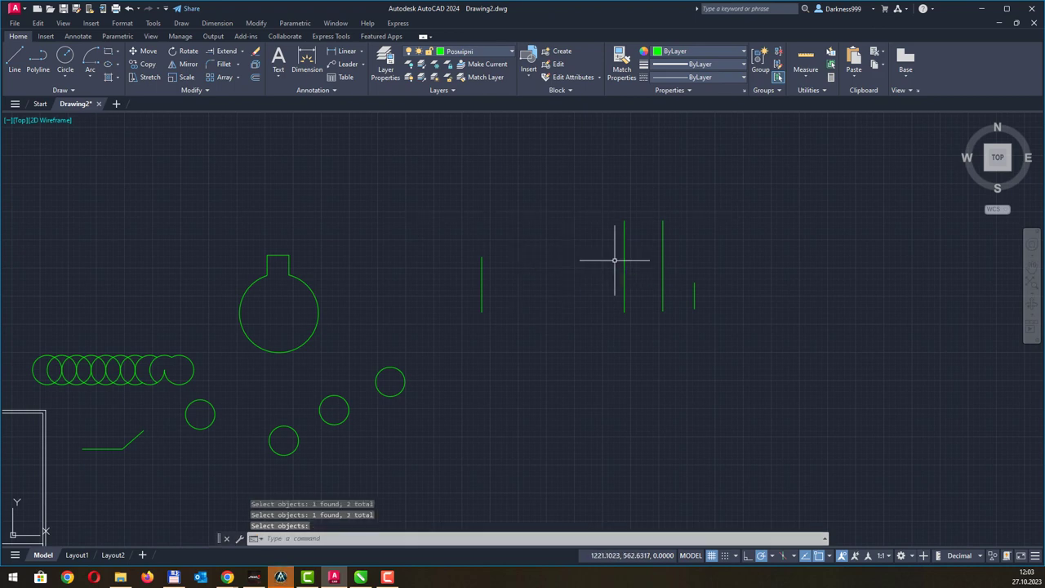
# - Crossing-window the four remaining vertical lines and delete them
pyautogui.click(256, 51)
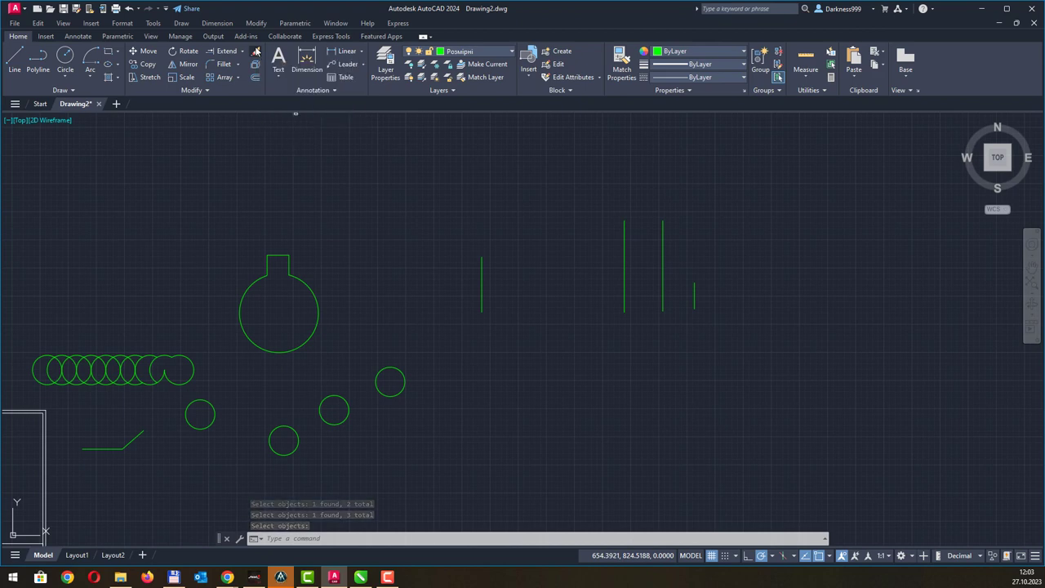
pyautogui.click(482, 289)
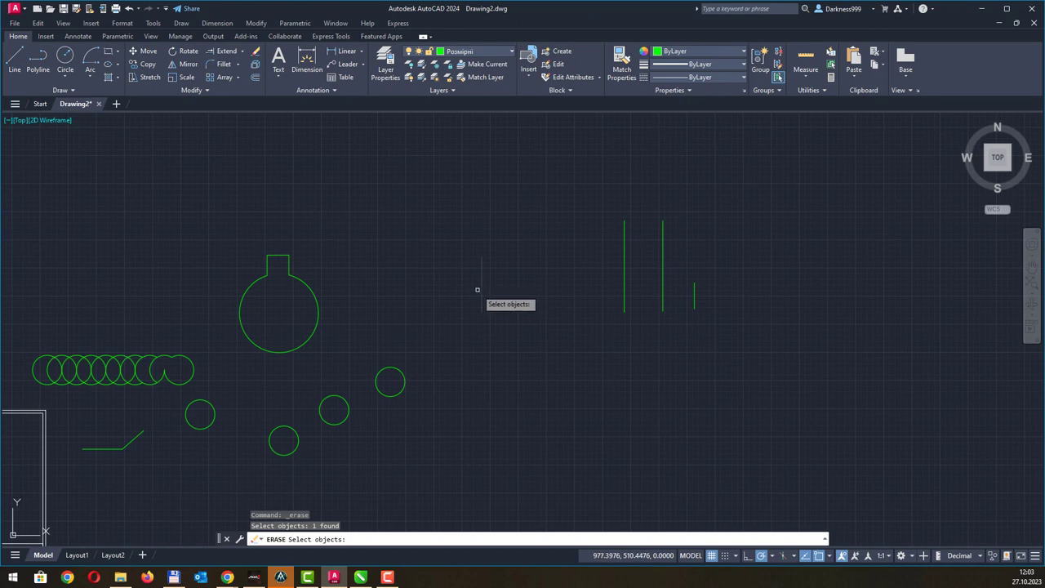
pyautogui.press('Escape')
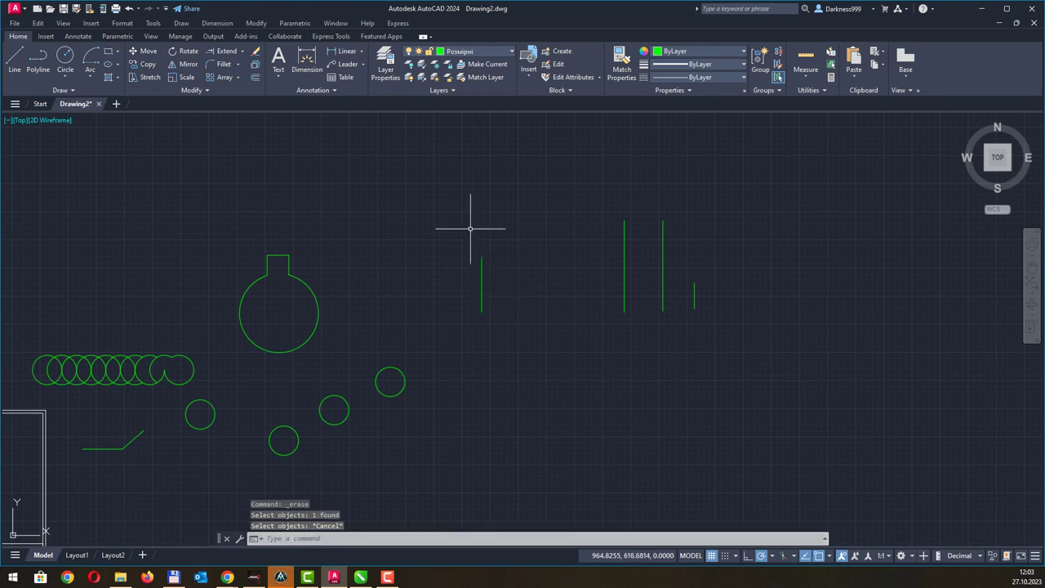
pyautogui.click(829, 359)
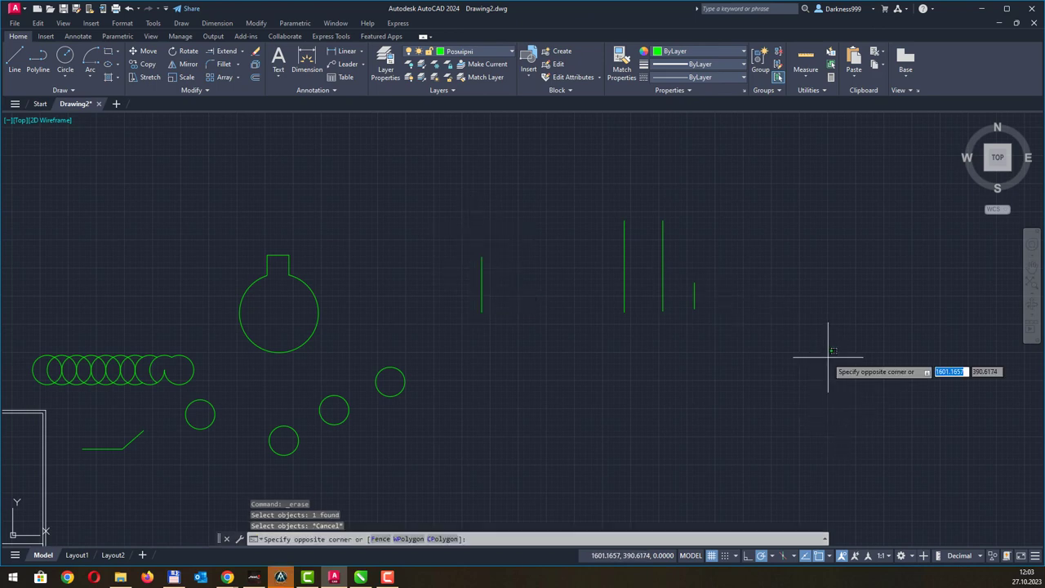
pyautogui.click(384, 166)
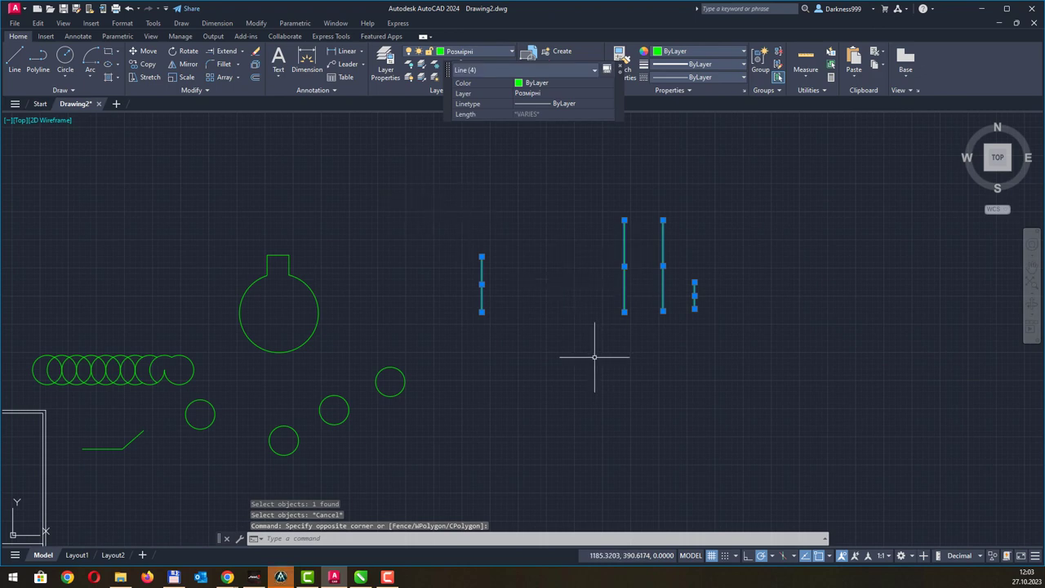
pyautogui.press('Delete')
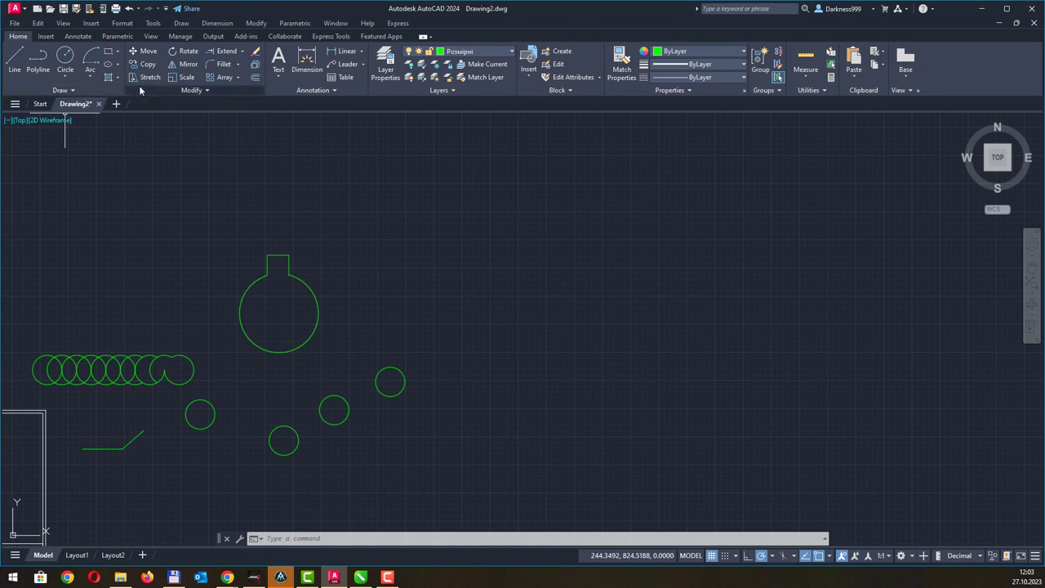
# - Draw a zigzag of connected lines right of the circles, down to its lowest left tip
pyautogui.click(14, 61)
pyautogui.click(550, 186)
pyautogui.click(356, 194)
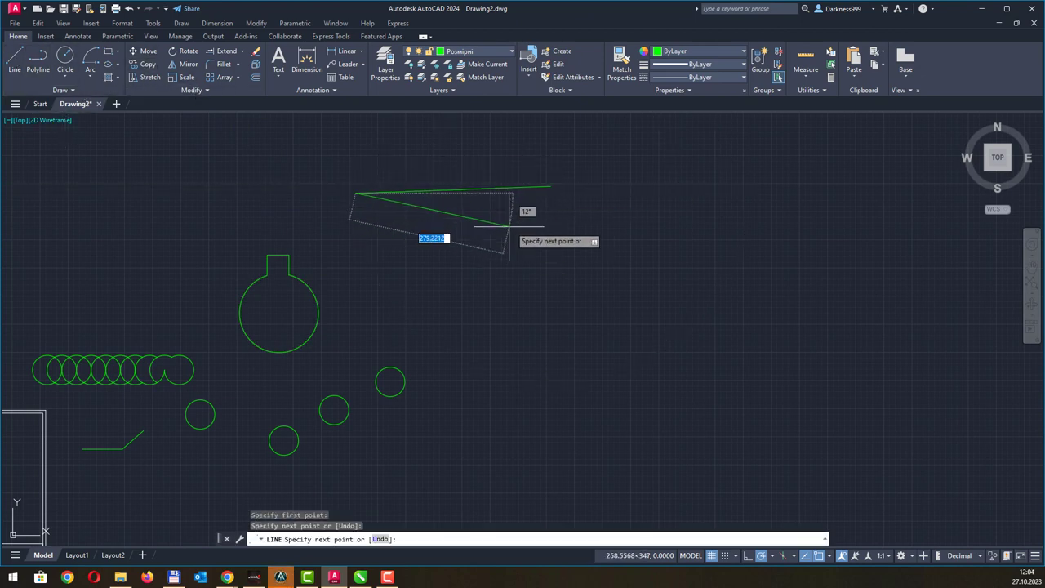
pyautogui.click(547, 236)
pyautogui.click(443, 299)
pyautogui.click(533, 278)
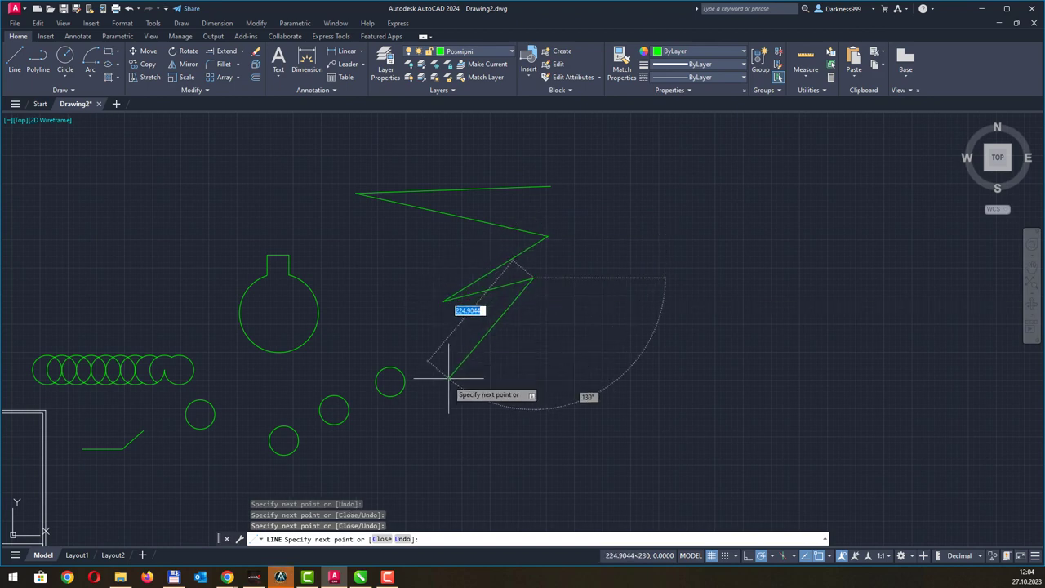
pyautogui.click(439, 399)
pyautogui.click(548, 325)
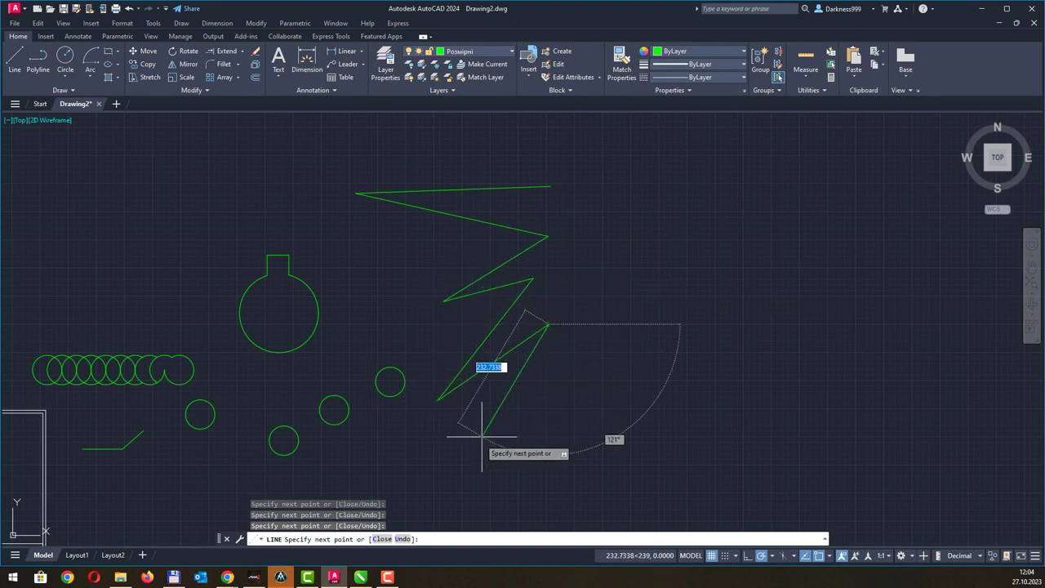
pyautogui.click(447, 468)
# - Finish the outline with a short step, a vertical drop and a short horizontal foot
pyautogui.click(558, 399)
pyautogui.click(571, 399)
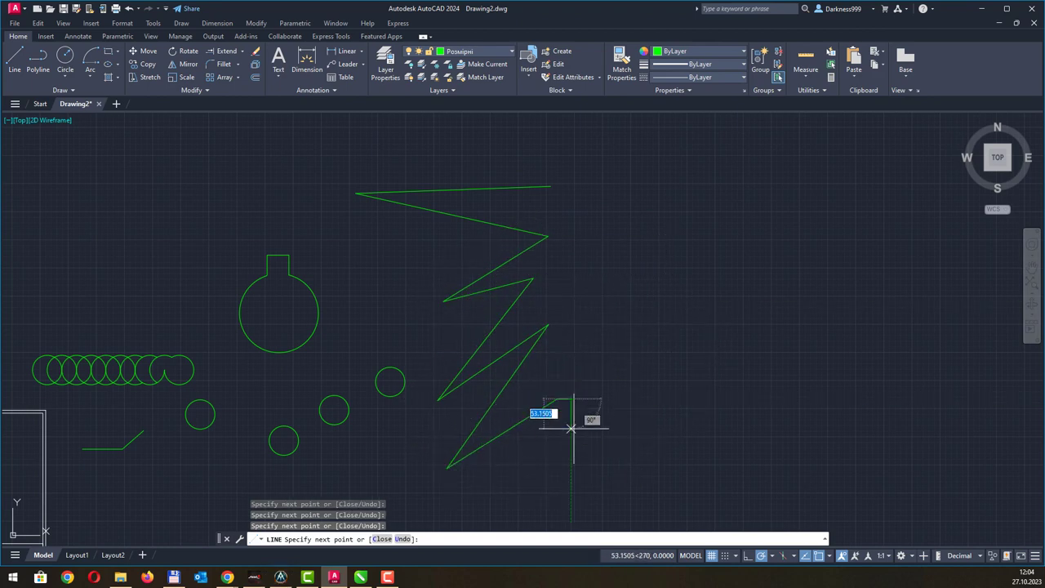
pyautogui.click(571, 498)
pyautogui.click(599, 499)
pyautogui.press('Escape')
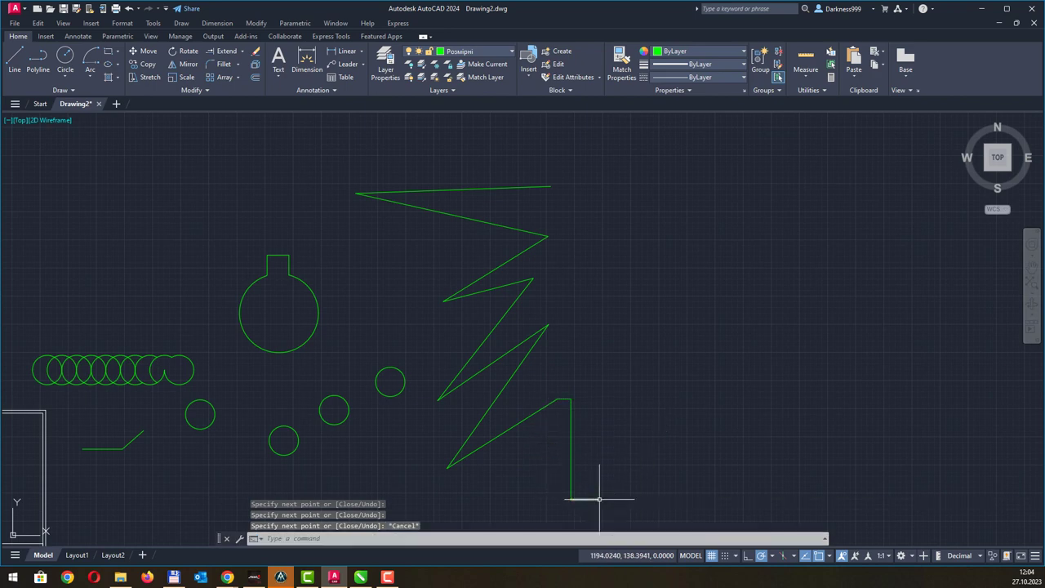
pyautogui.scroll(-2, 551, 214)
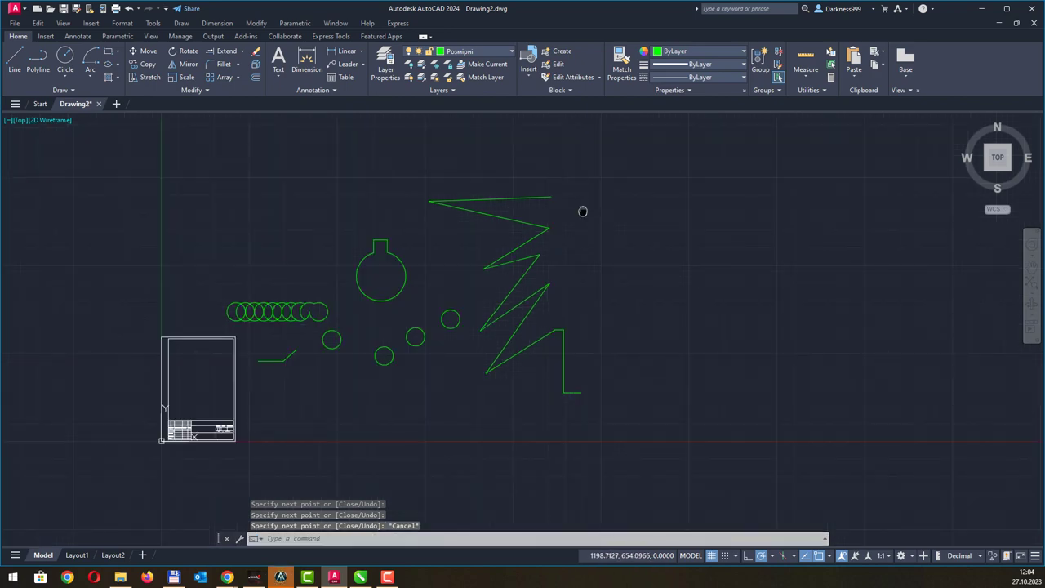
pyautogui.moveTo(583, 211); pyautogui.dragTo(557, 254, button='middle')
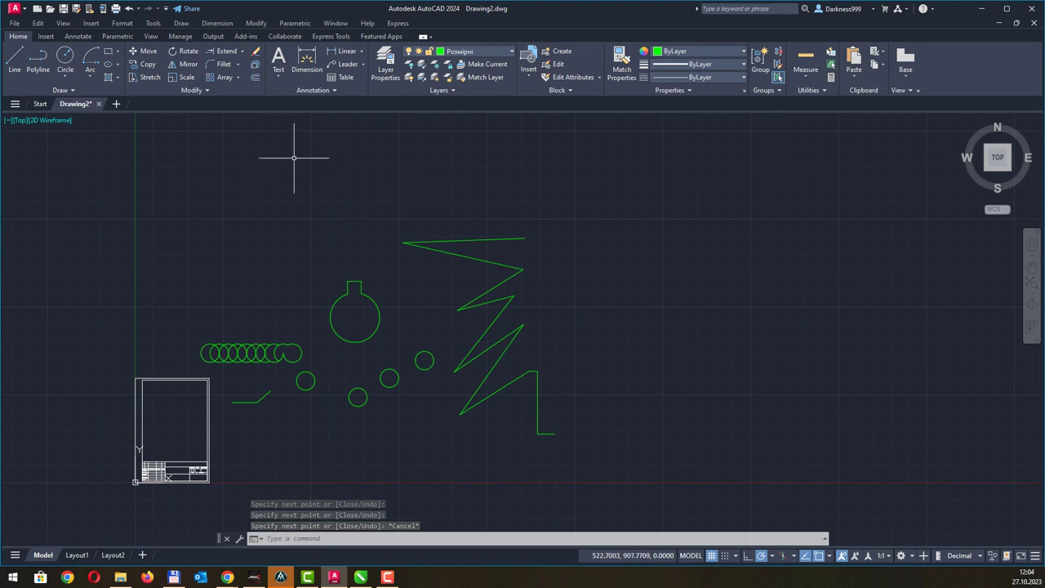
# - Mirror the zigzag about a vertical line at its right end, keeping the original lines
pyautogui.click(185, 64)
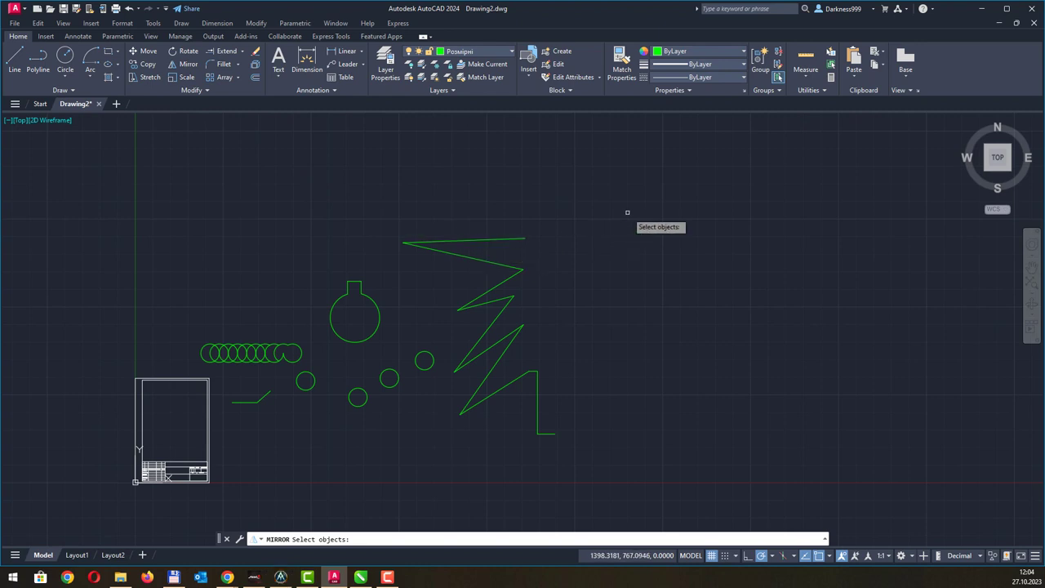
pyautogui.click(361, 183)
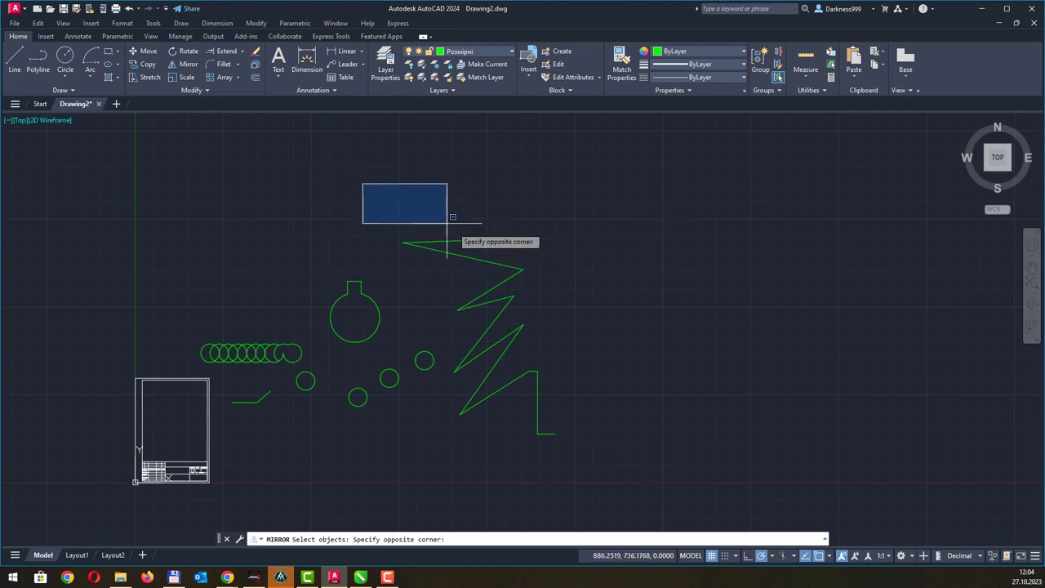
pyautogui.click(555, 297)
pyautogui.click(556, 178)
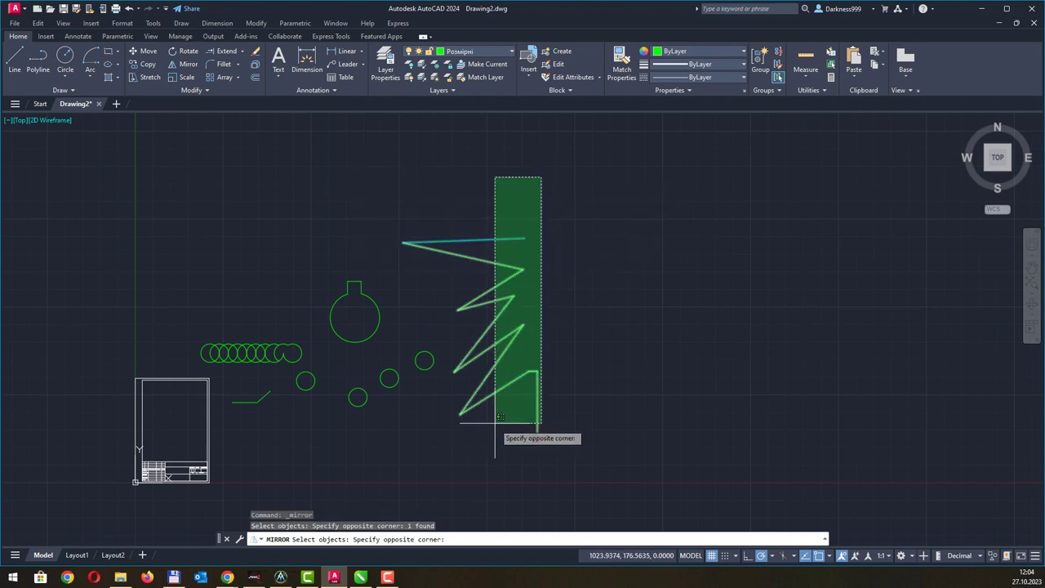
pyautogui.click(495, 449)
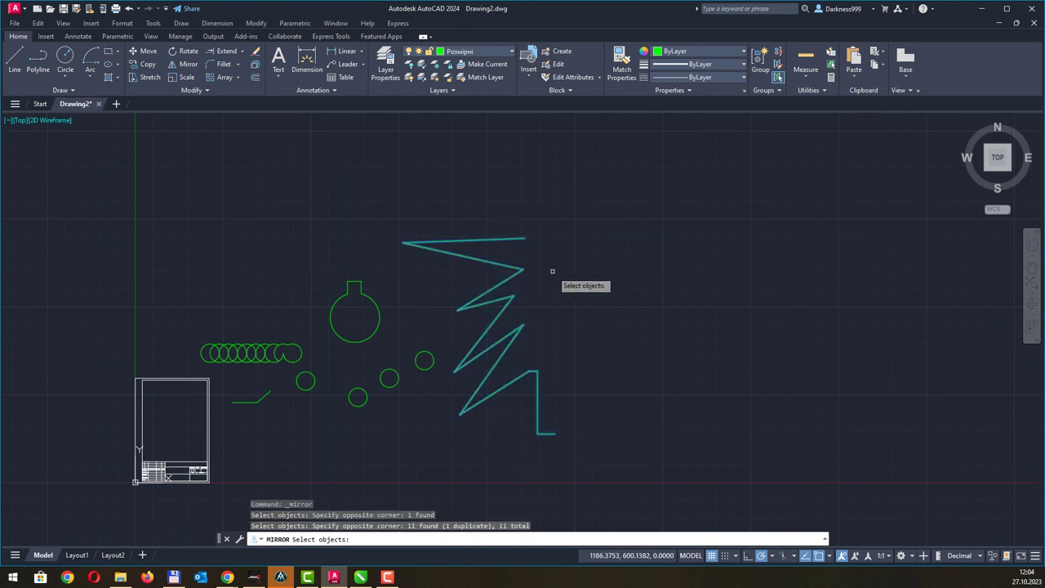
pyautogui.press('Return')
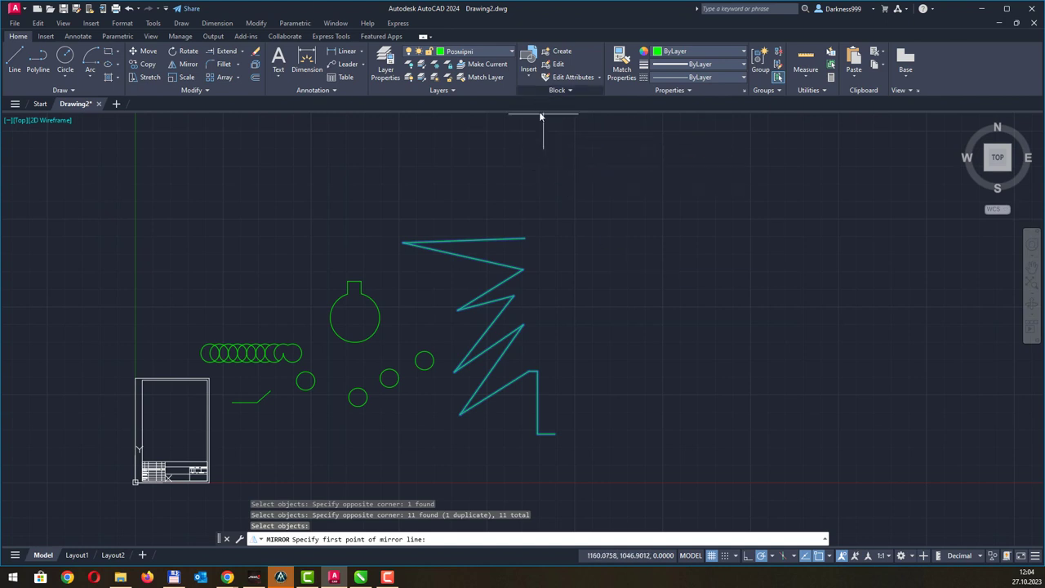
pyautogui.click(555, 434)
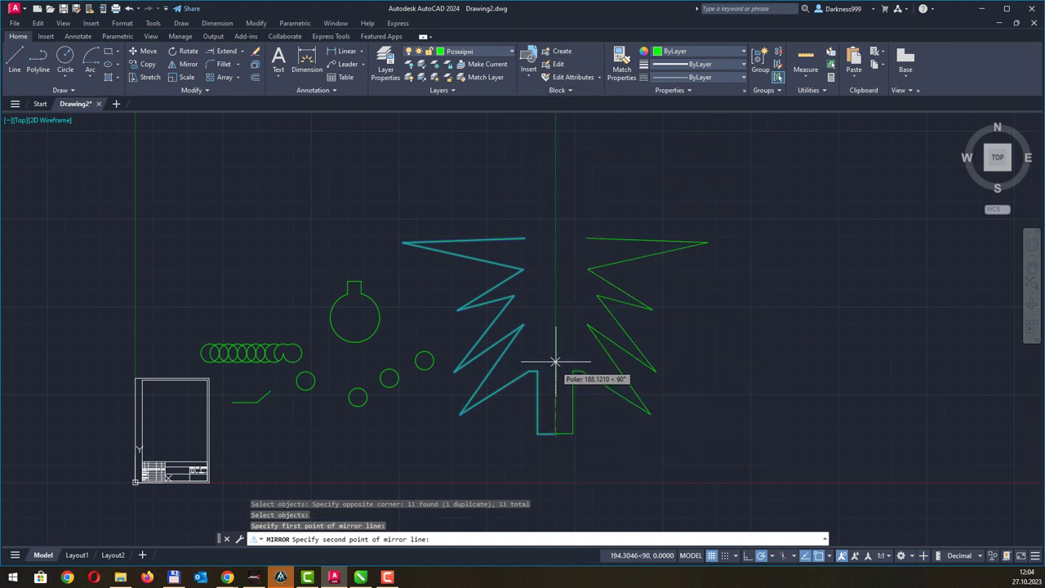
pyautogui.click(555, 236)
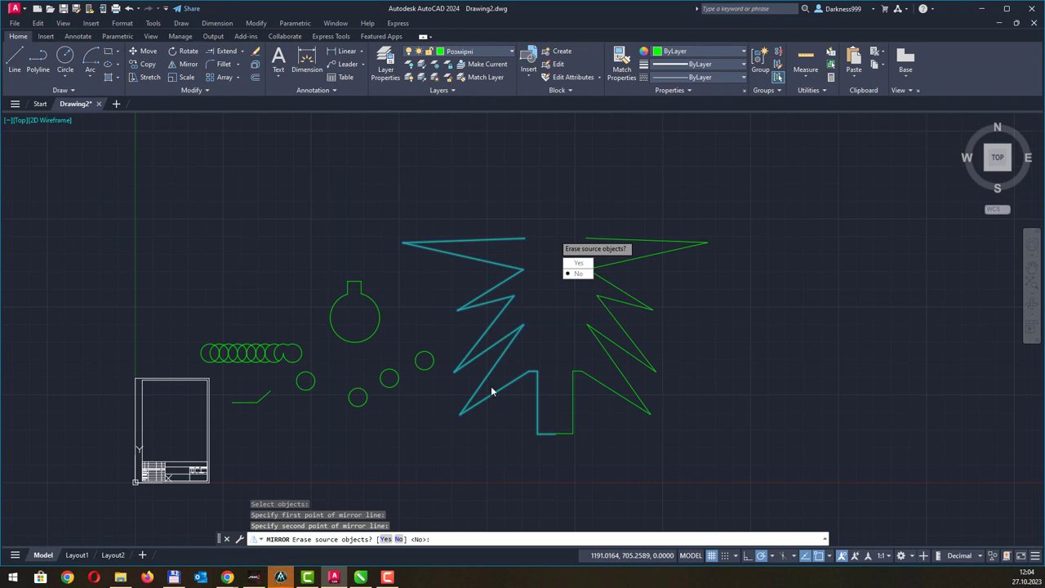
pyautogui.click(581, 274)
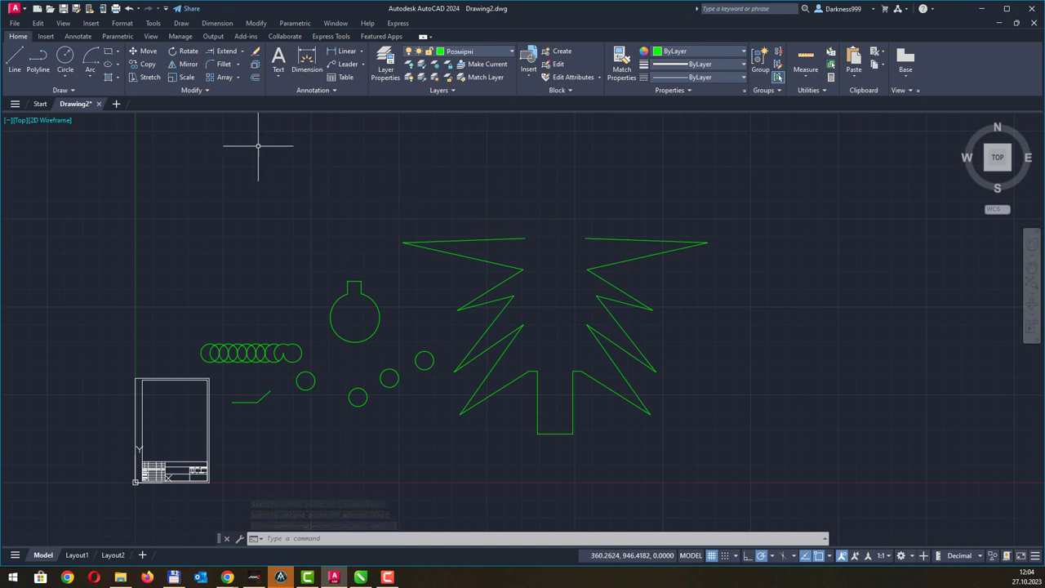
pyautogui.click(238, 67)
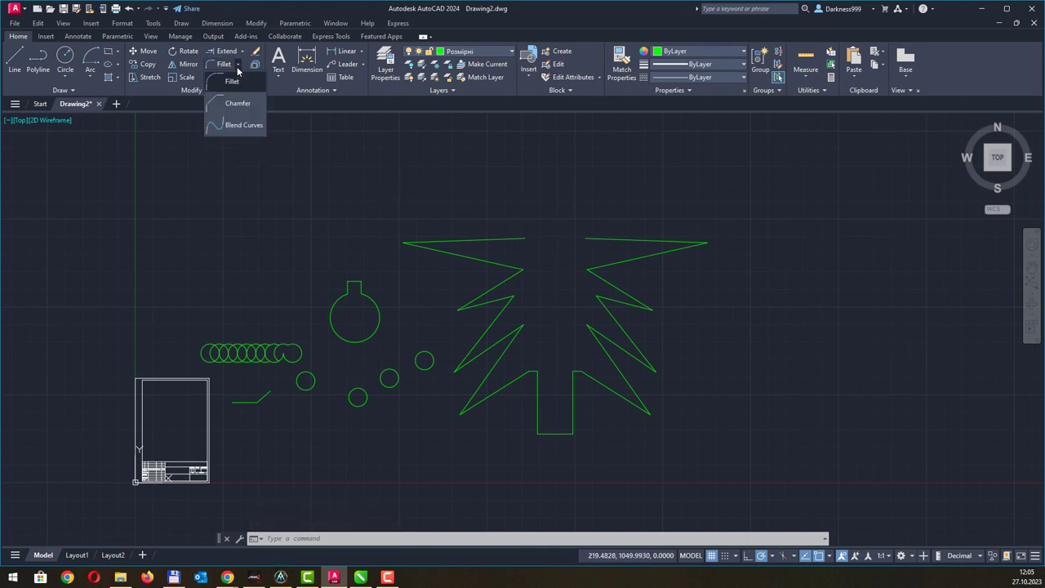
pyautogui.click(237, 67)
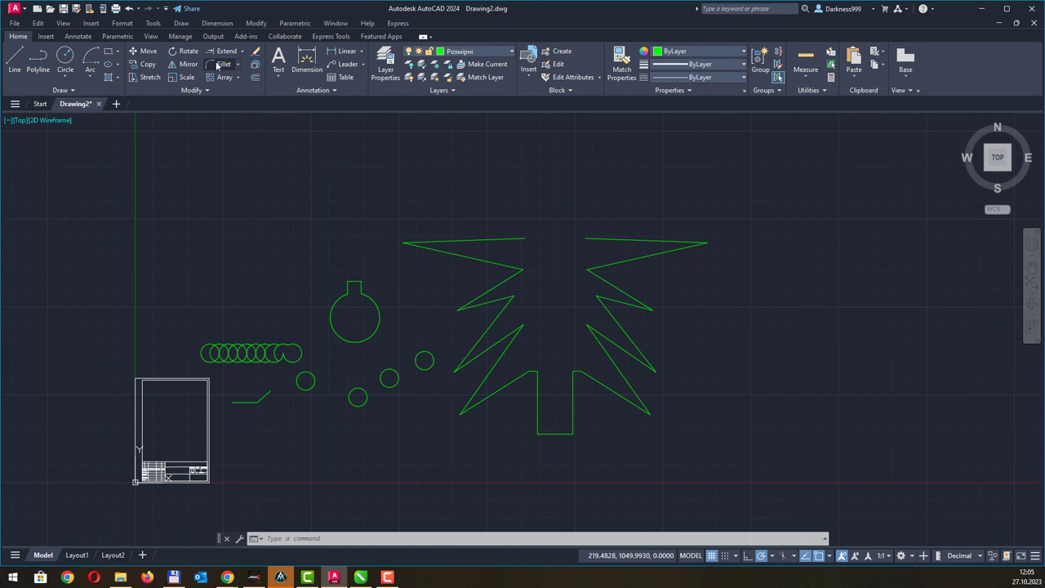
# - Fillet the spiky shape's top corner by picking its two adjoining edges
pyautogui.click(219, 66)
pyautogui.scroll(2, 420, 229)
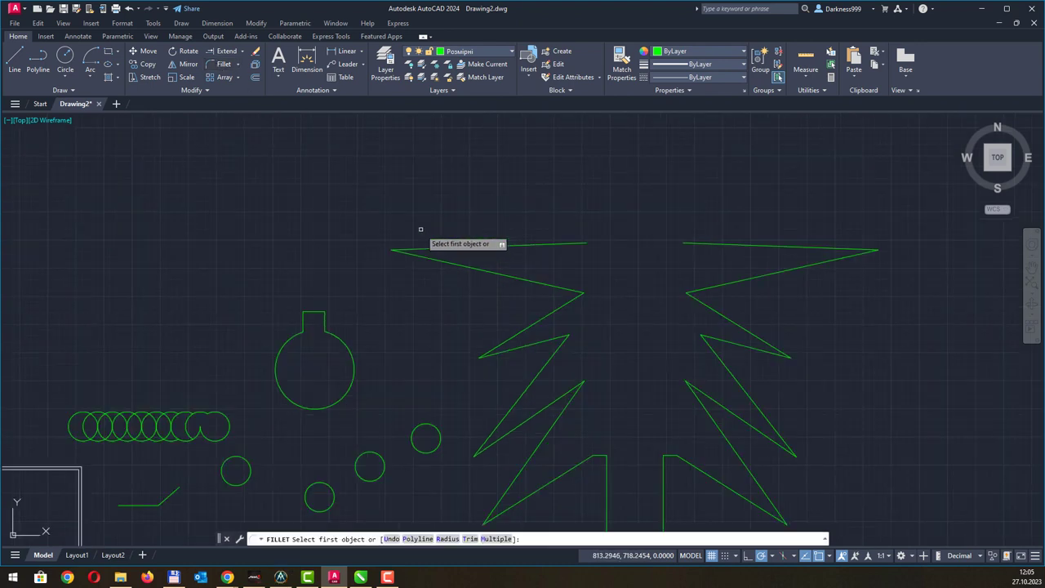
pyautogui.scroll(4, 420, 230)
pyautogui.click(395, 277)
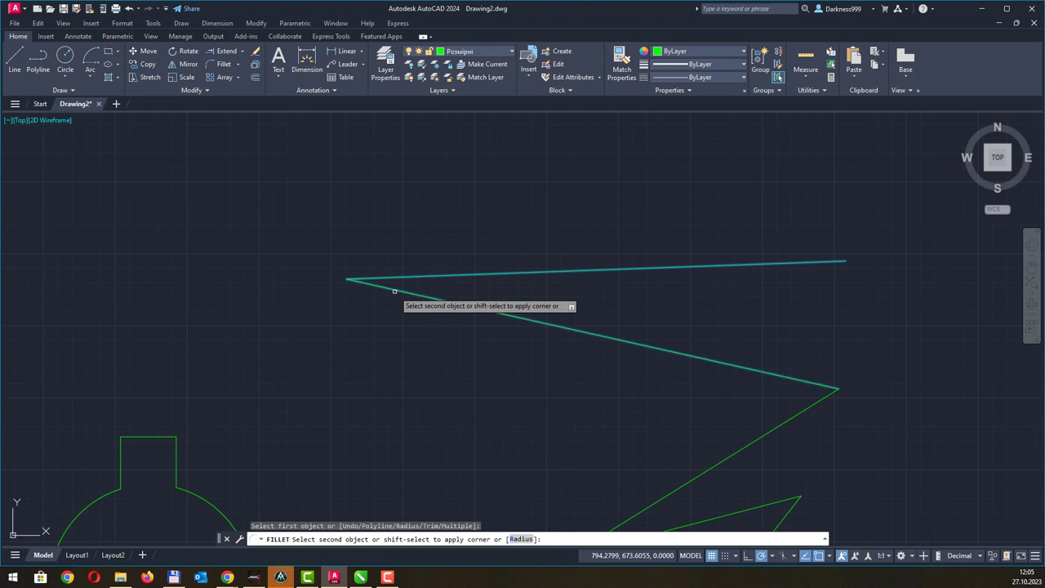
pyautogui.click(395, 291)
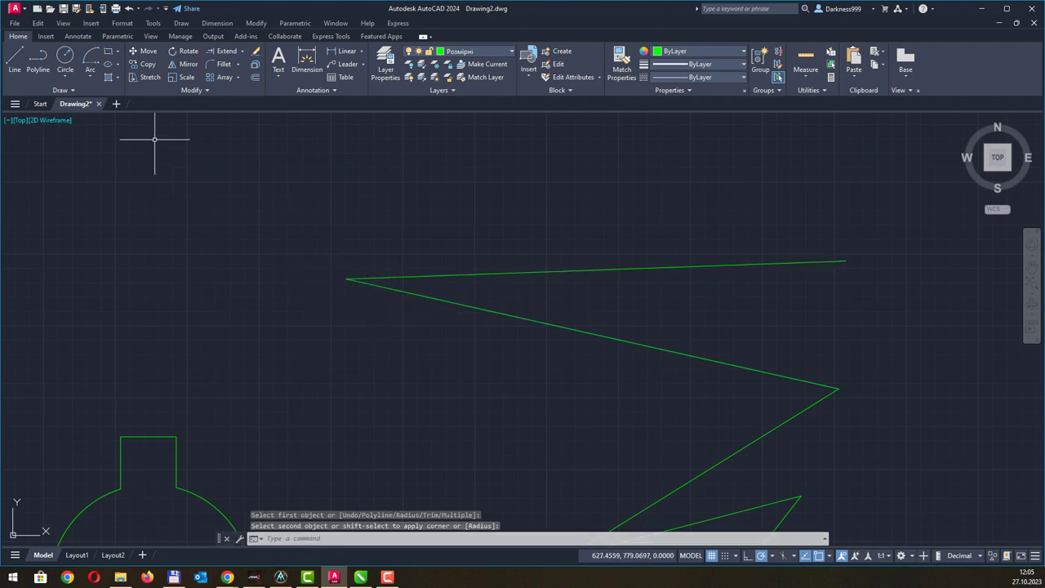
# - Retry filleting that top corner with a radius of 20
pyautogui.click(221, 64)
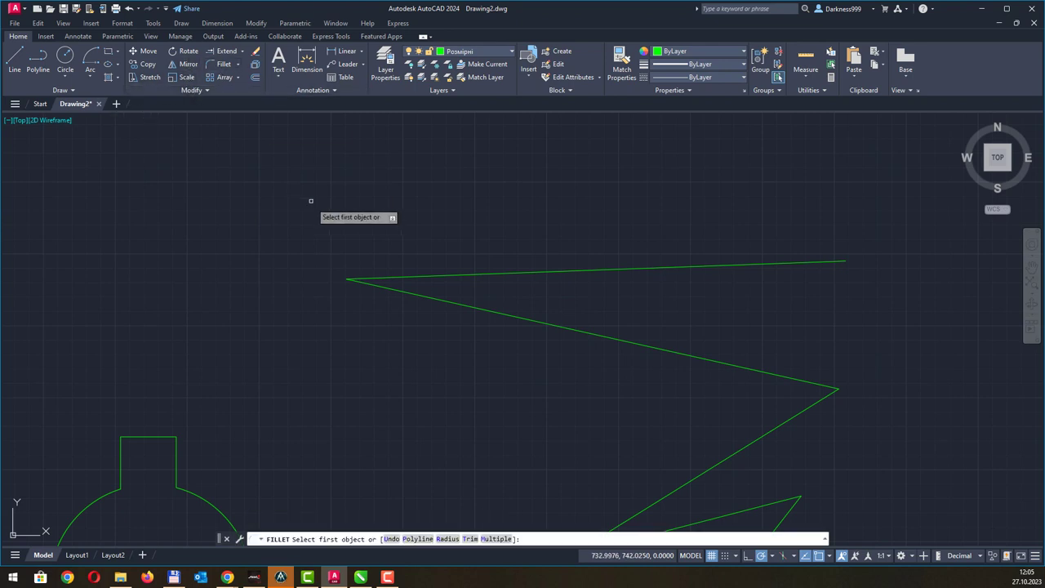
pyautogui.click(375, 278)
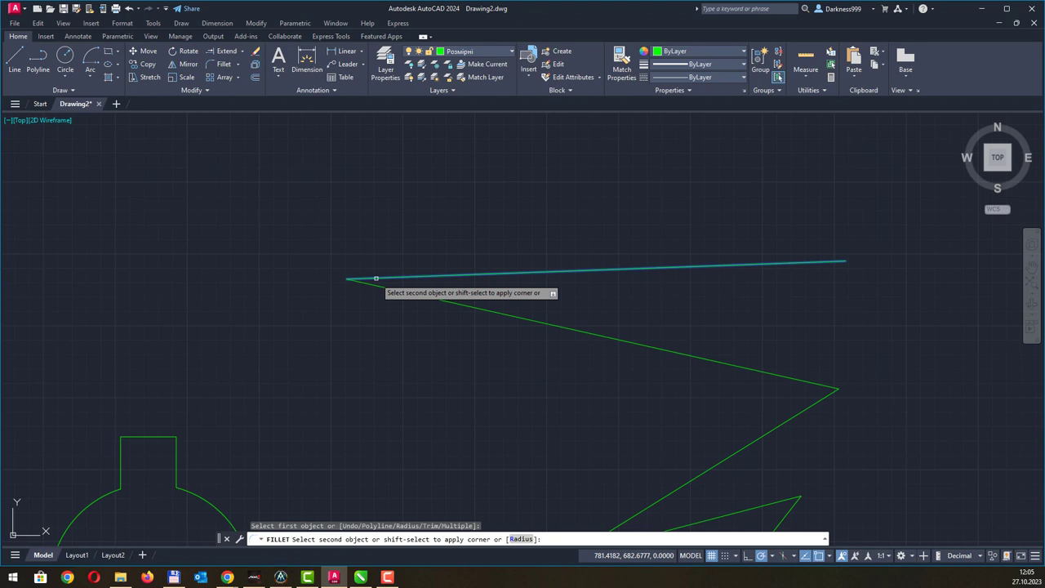
pyautogui.write('20')
pyautogui.press('Return')
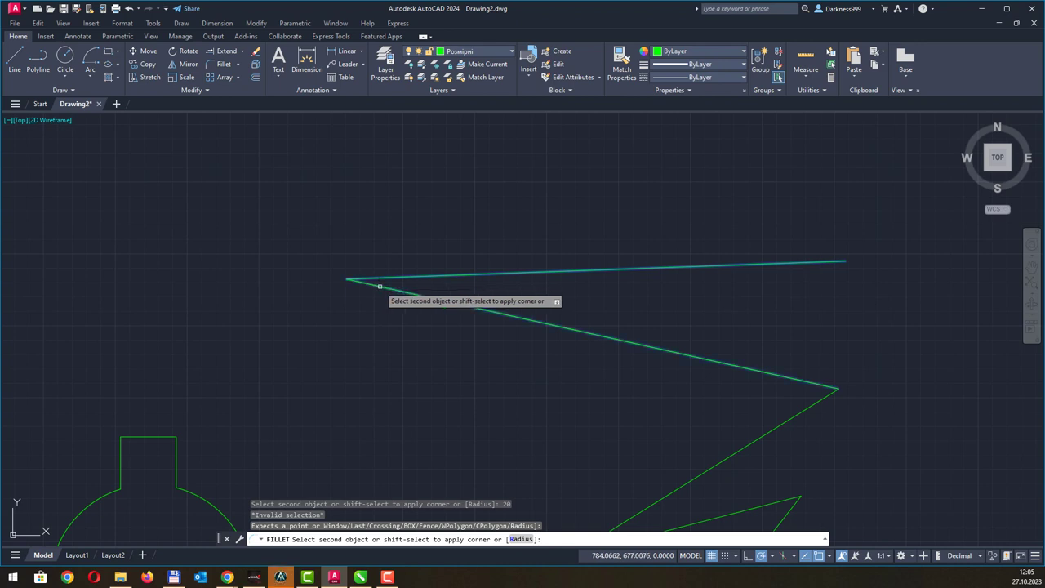
pyautogui.click(380, 286)
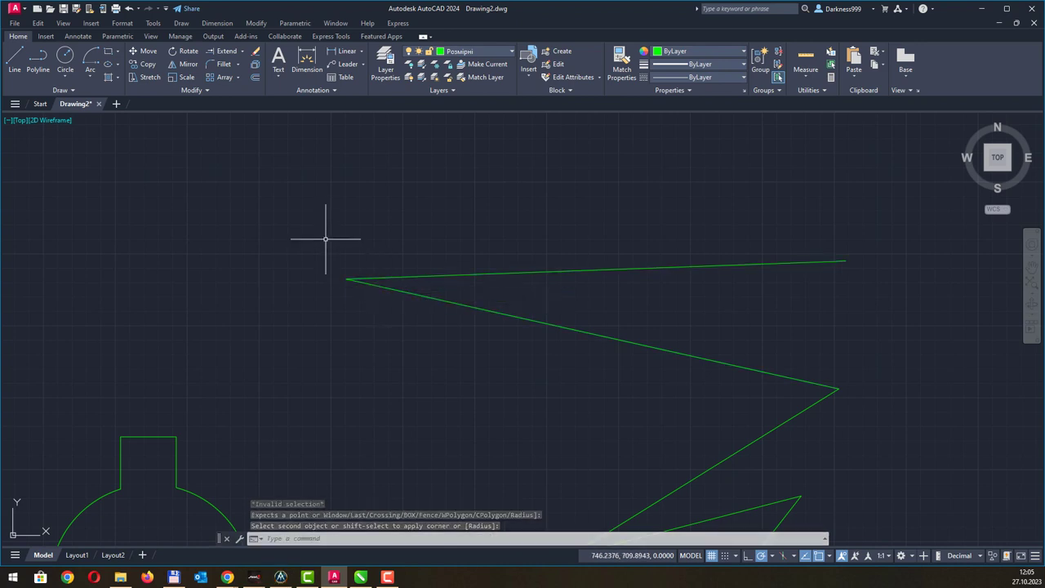
# - Zoom out, window-select the star's two upper-left edges, then cancel the selection
pyautogui.scroll(-6, 325, 239)
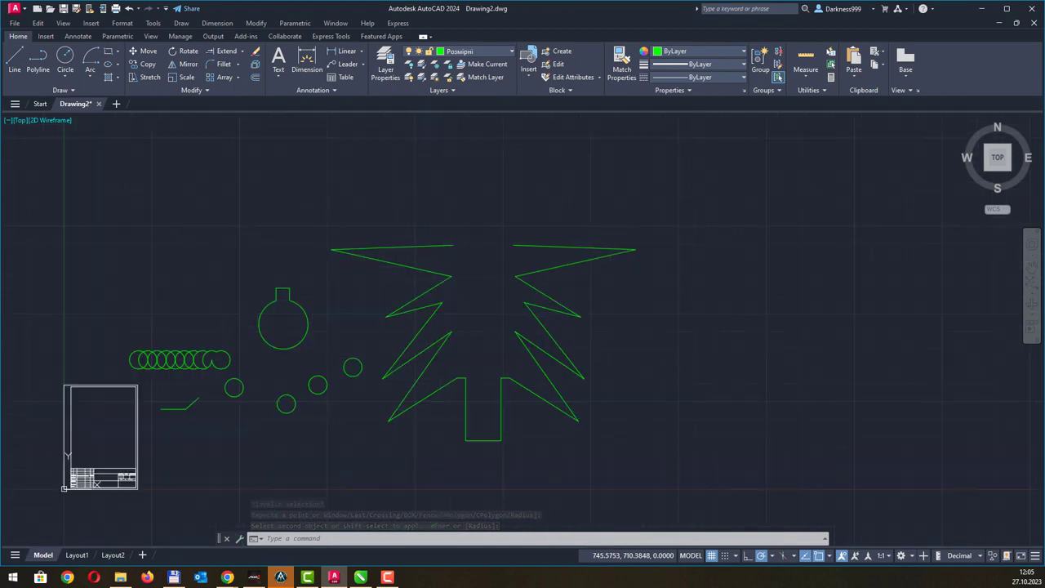
pyautogui.click(400, 264)
pyautogui.click(392, 246)
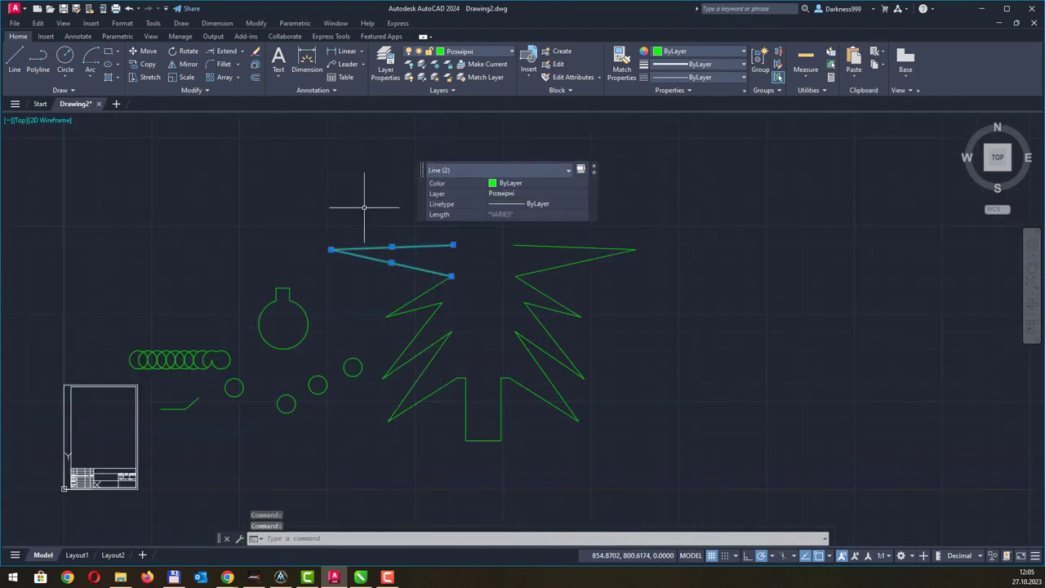
pyautogui.click(365, 208)
pyautogui.press('Escape')
# - Switch to Chamfer and bevel the upper-left spike's corner with the current distances
pyautogui.click(238, 72)
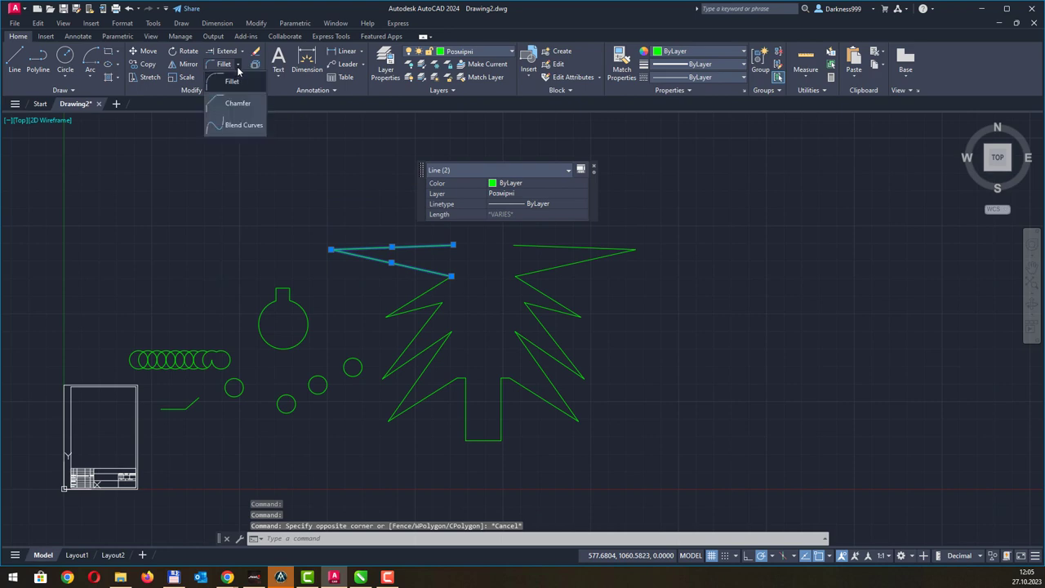
pyautogui.click(237, 124)
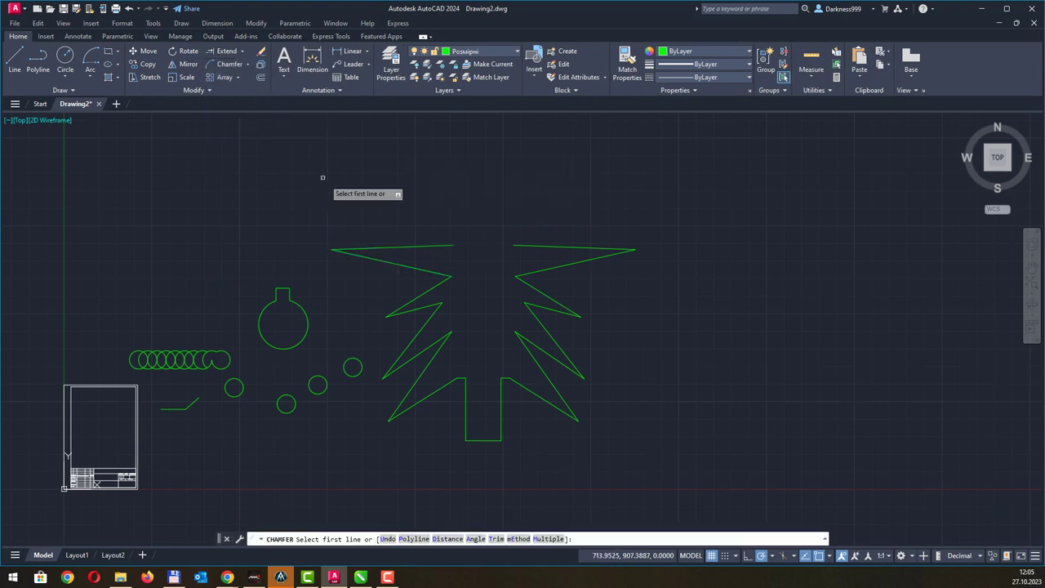
pyautogui.click(367, 246)
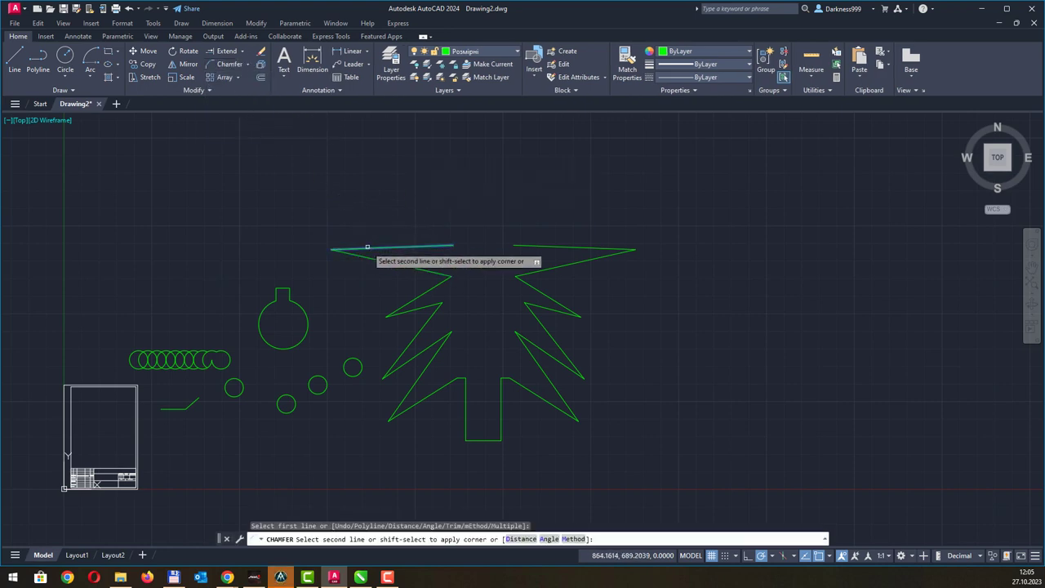
pyautogui.click(368, 258)
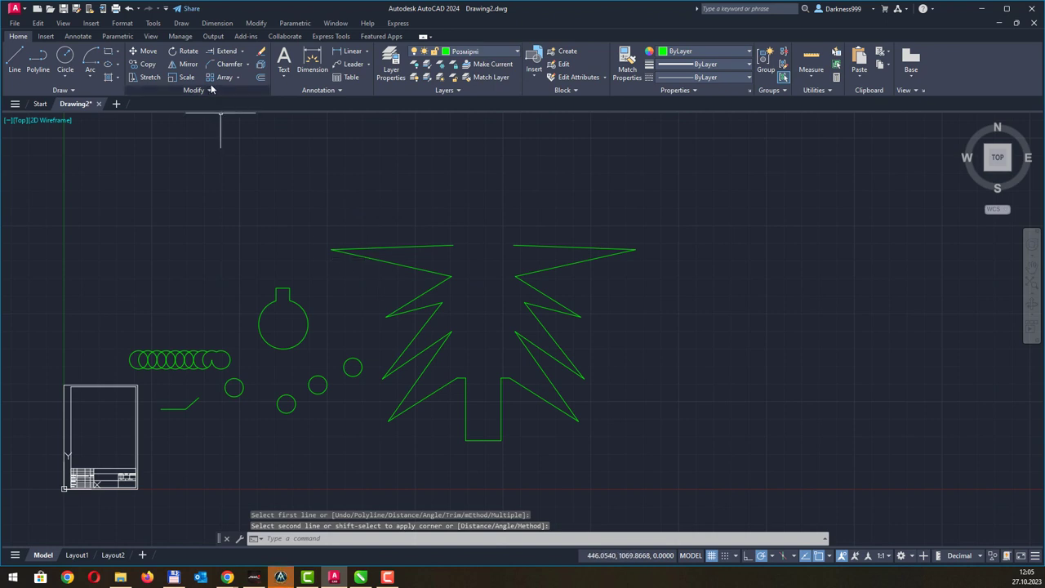
# - Set both chamfer distances to 10 and bevel the upper-left spike's tip
pyautogui.click(229, 63)
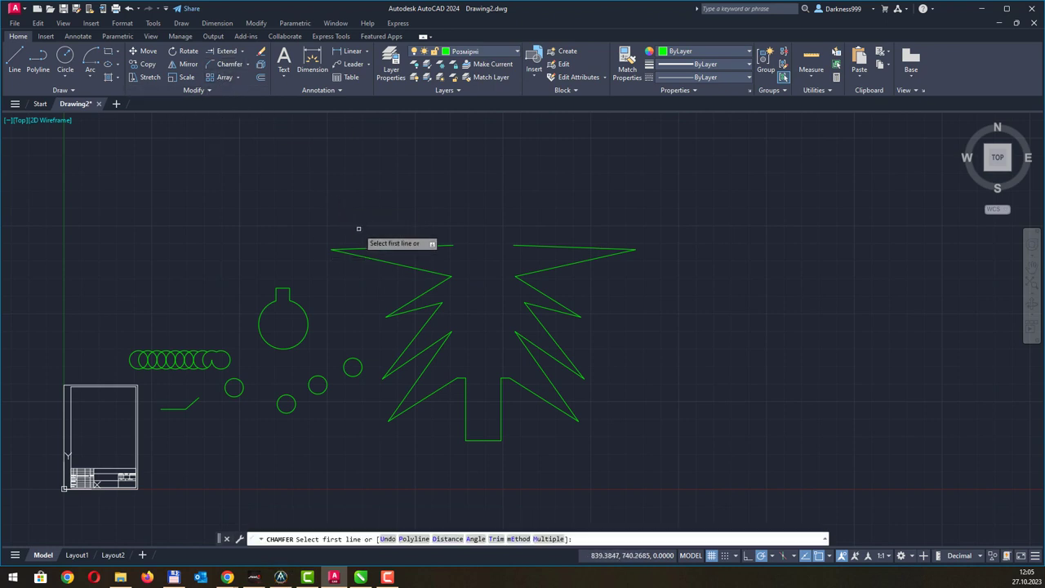
pyautogui.write('d')
pyautogui.press('Return')
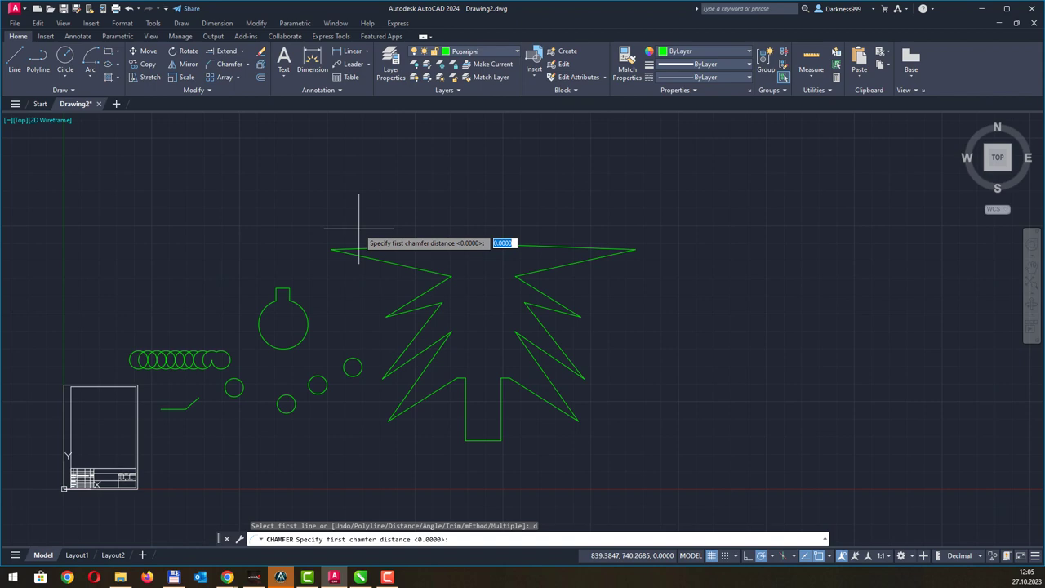
pyautogui.press('Return')
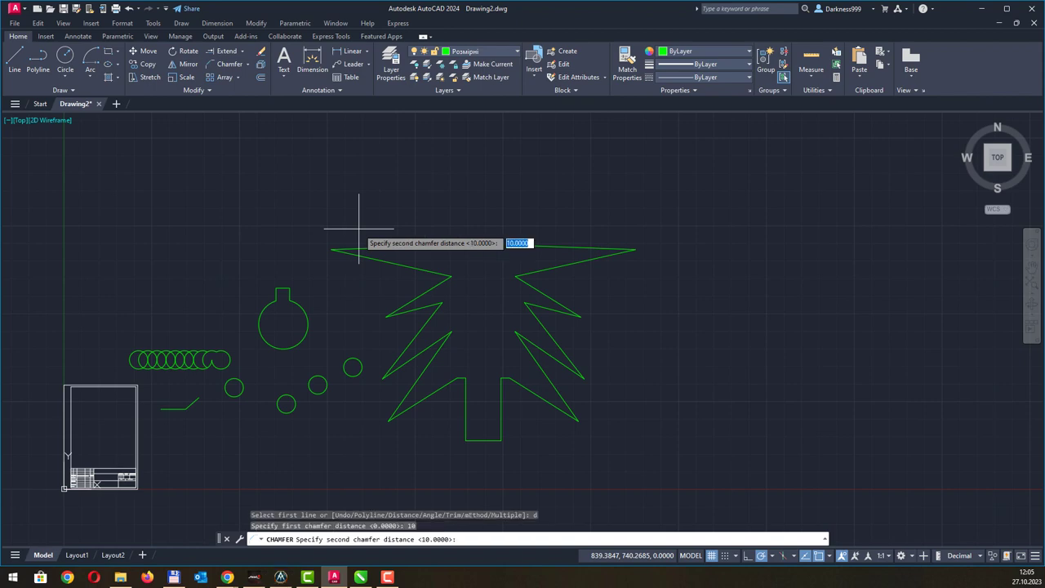
pyautogui.press('Return')
pyautogui.scroll(4, 357, 231)
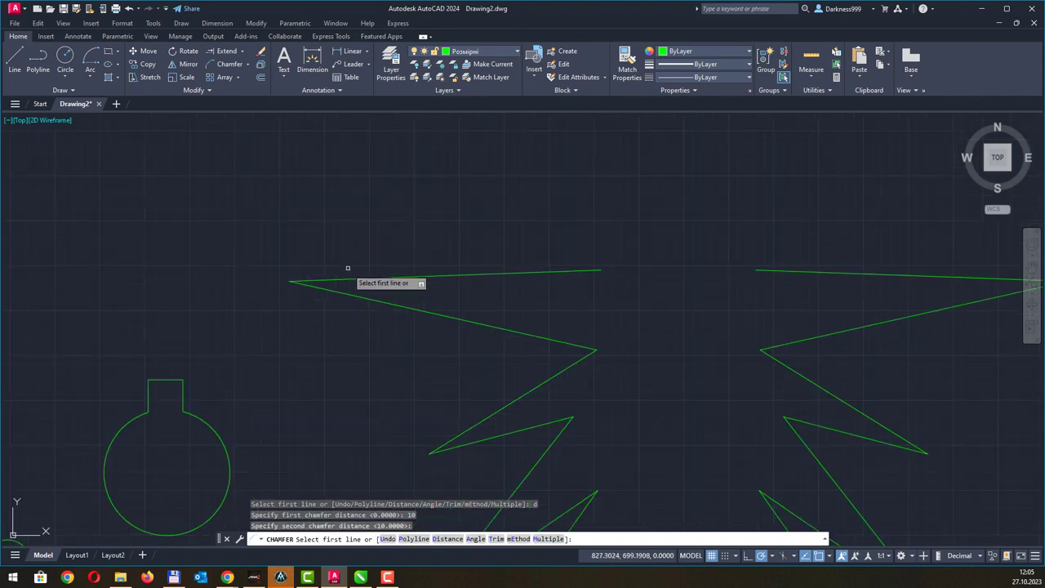
pyautogui.click(347, 279)
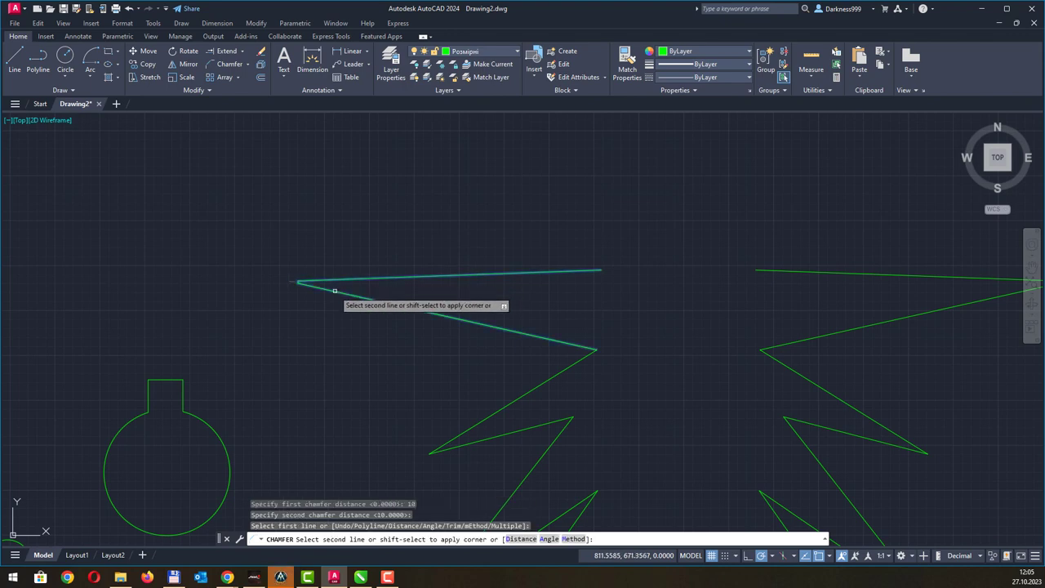
pyautogui.click(334, 290)
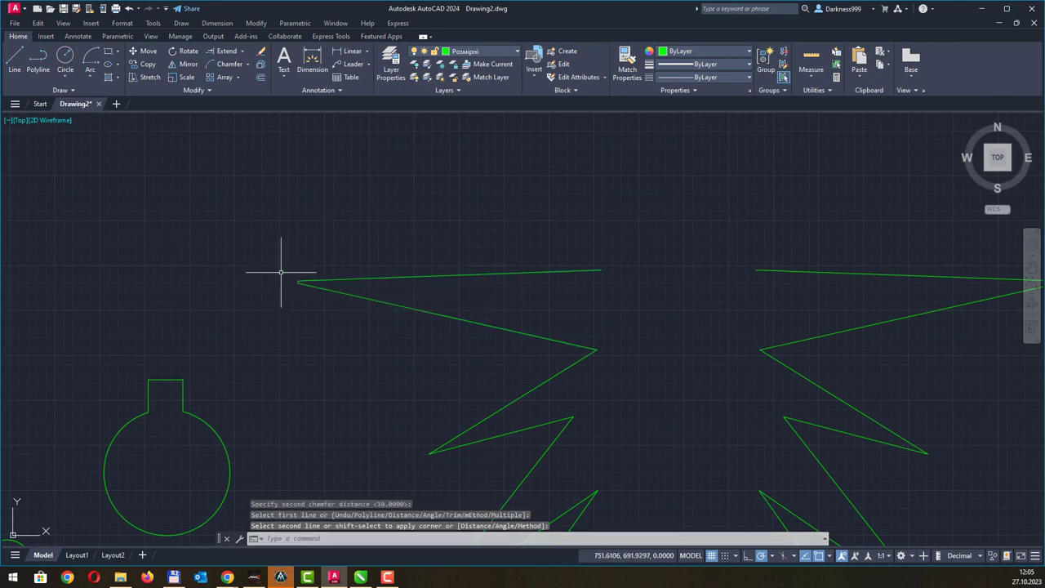
# - Zoom and pan to bring the inner corner below the upper-left spike into view
pyautogui.scroll(3, 298, 282)
pyautogui.scroll(-3, 331, 274)
pyautogui.scroll(-2, 327, 276)
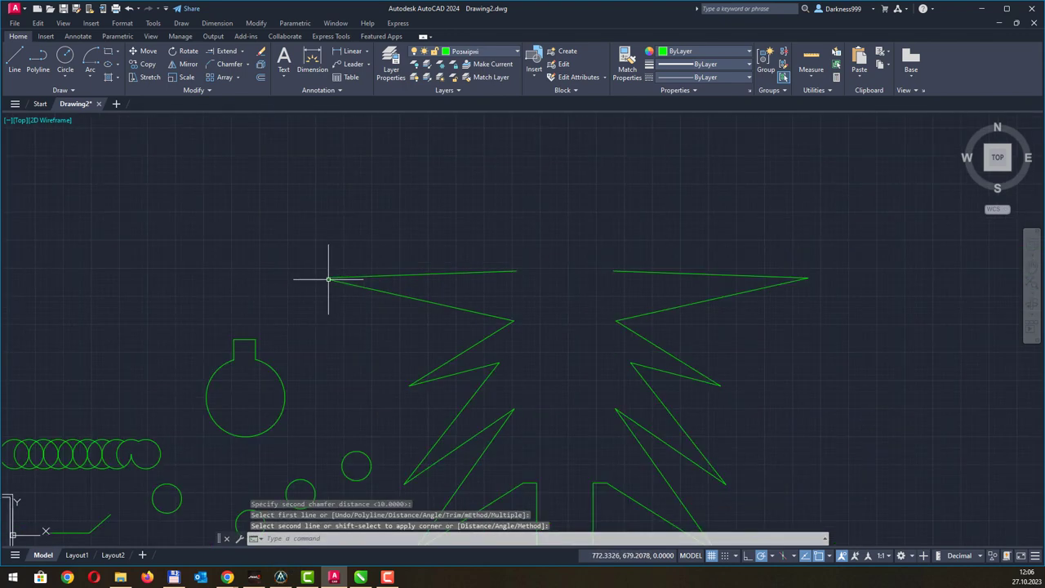
pyautogui.scroll(2, 327, 276)
pyautogui.scroll(3, 328, 279)
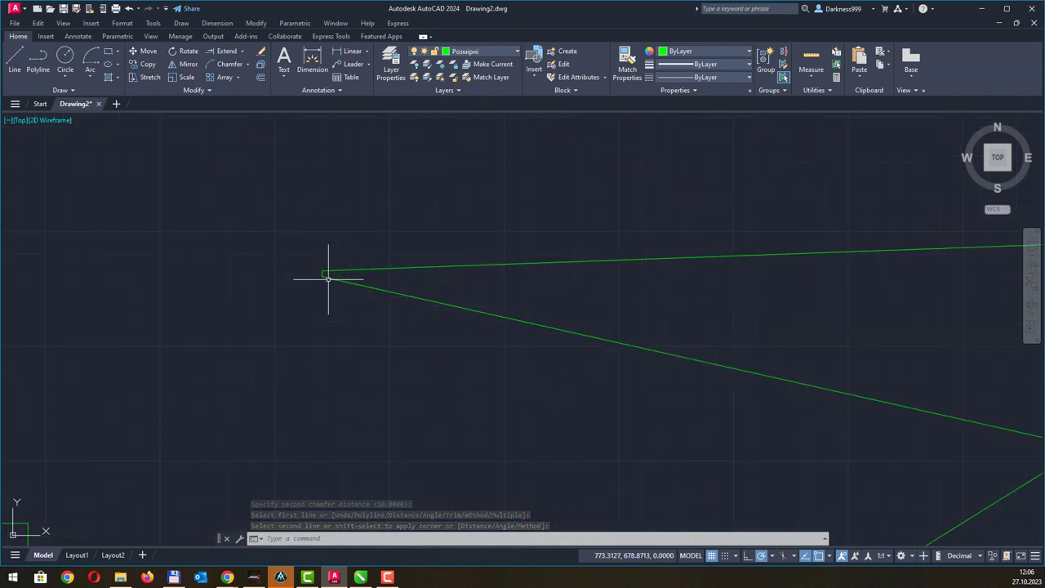
pyautogui.moveTo(509, 373); pyautogui.dragTo(351, 255, button='middle')
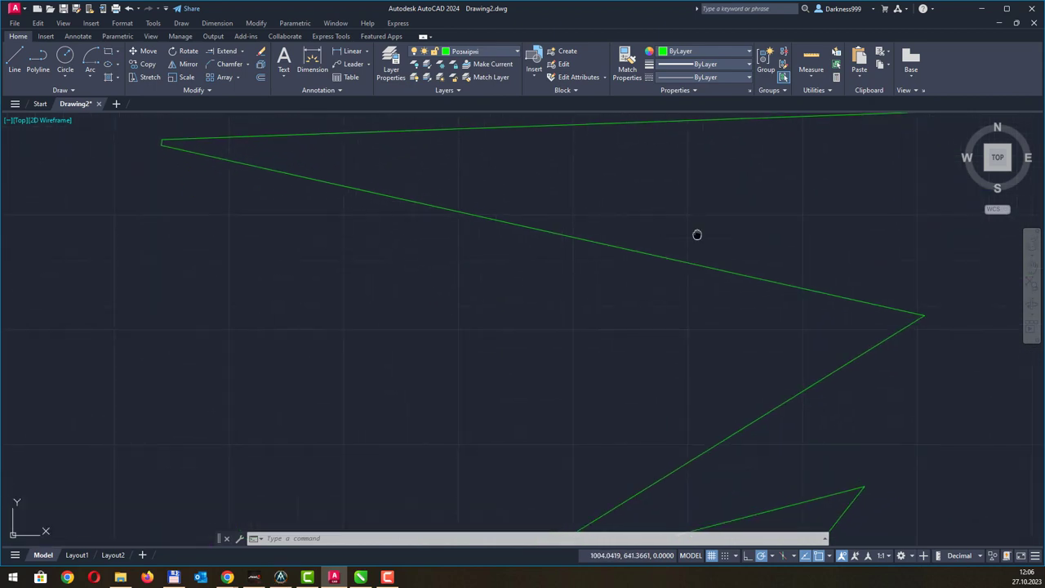
pyautogui.moveTo(697, 234); pyautogui.dragTo(381, 231, button='middle')
# - Fillet the inner corner beneath the upper-left spike with a 45 radius
pyautogui.click(248, 65)
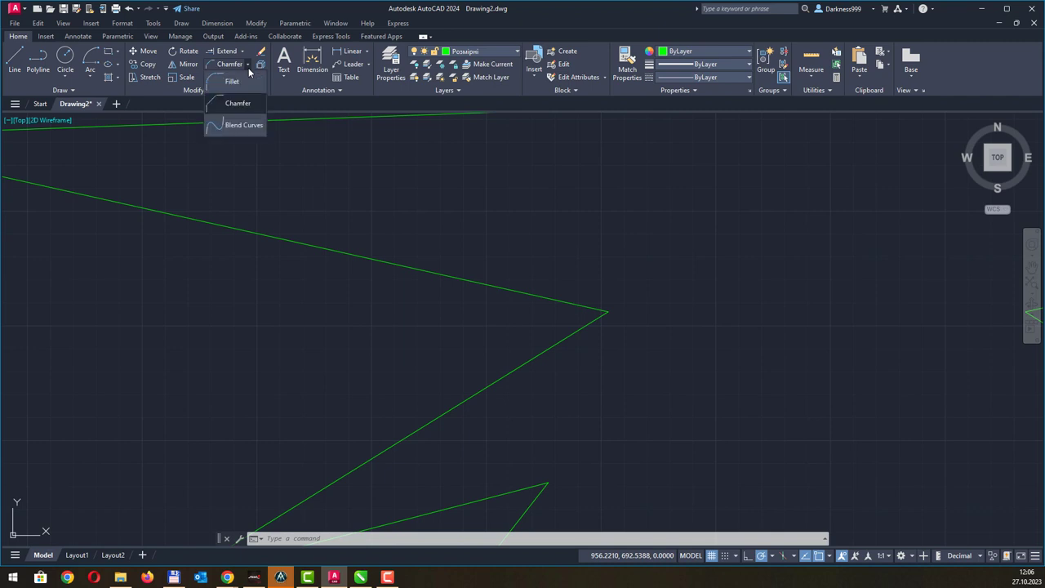
pyautogui.click(238, 83)
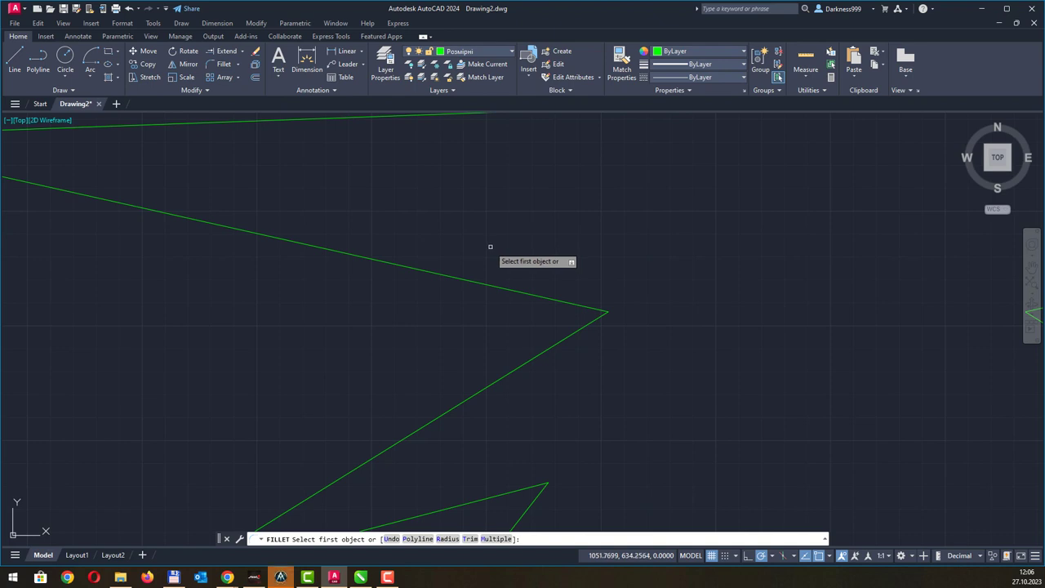
pyautogui.write('r')
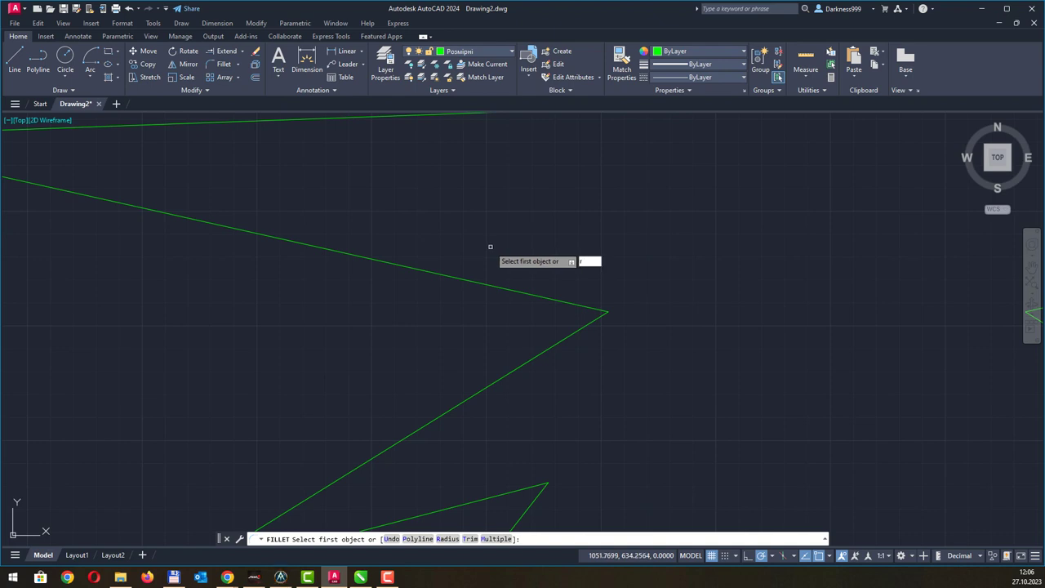
pyautogui.press('Return')
pyautogui.write('45')
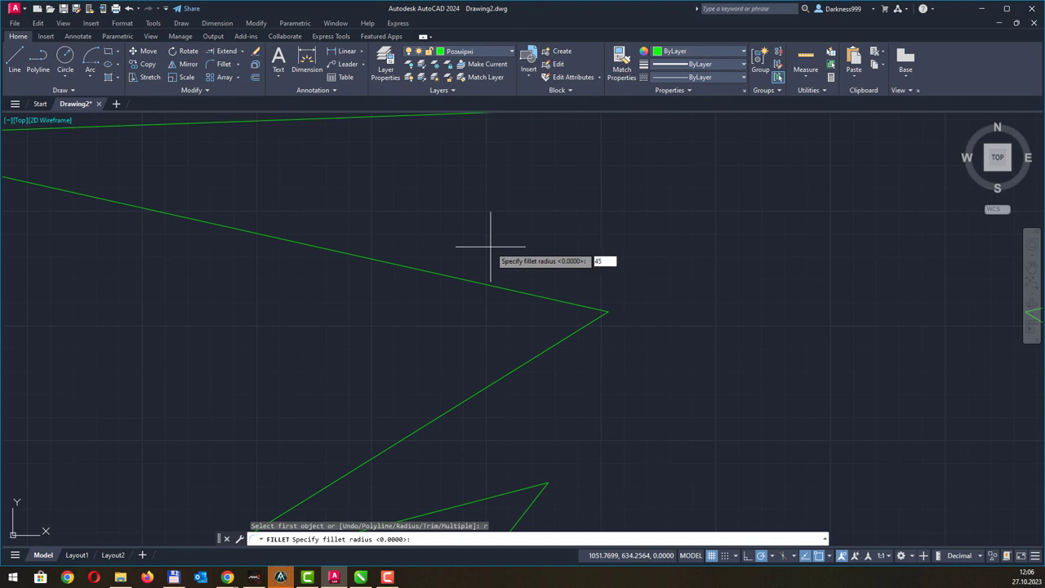
pyautogui.press('Return')
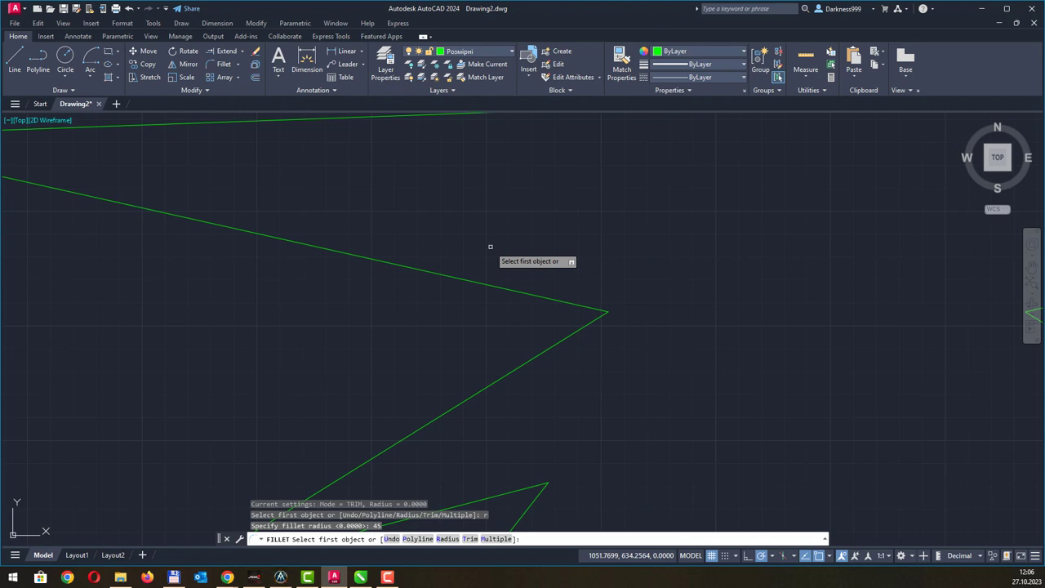
pyautogui.click(581, 305)
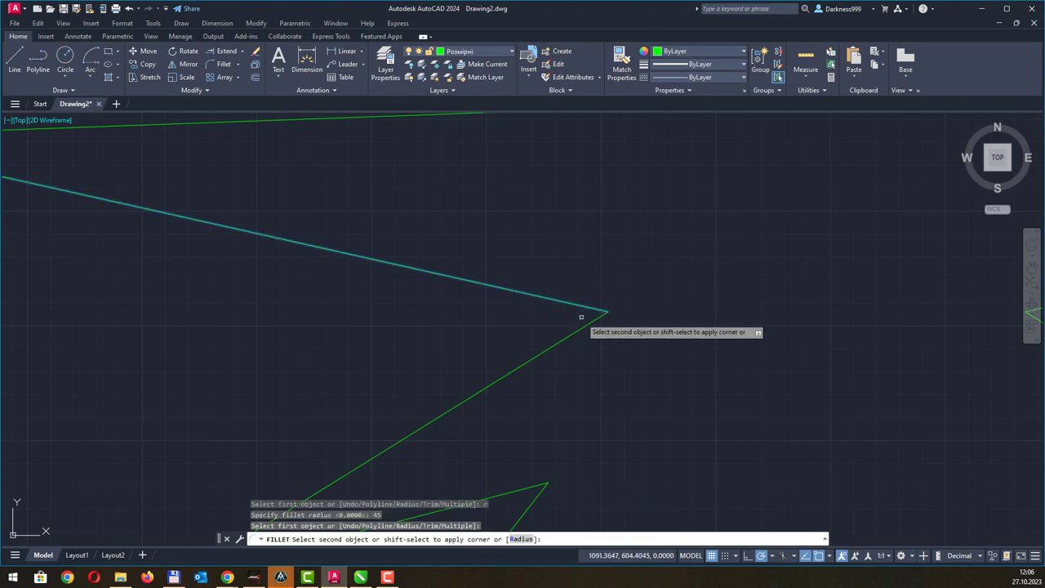
pyautogui.click(583, 326)
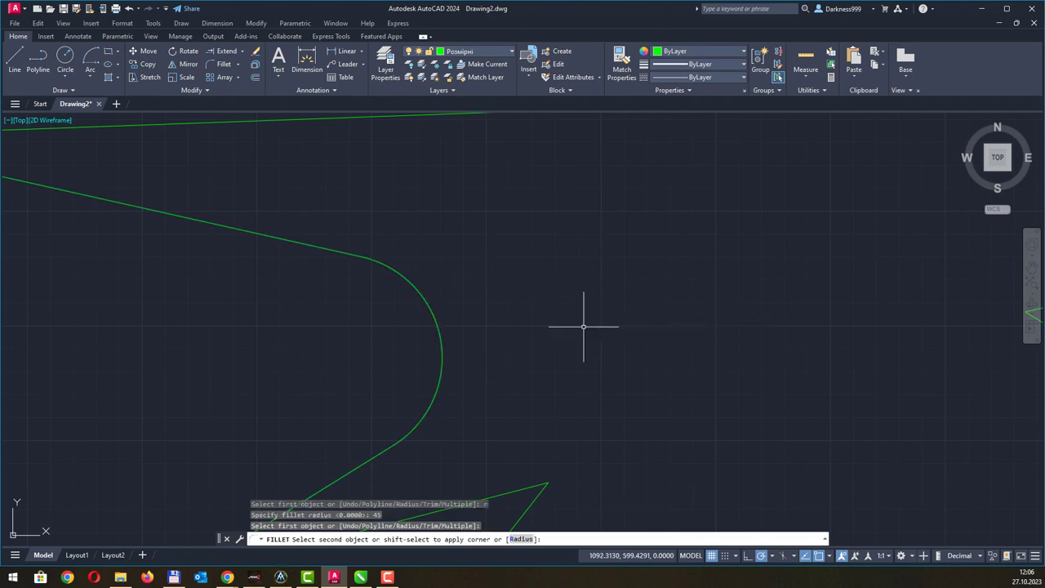
pyautogui.scroll(-2, 455, 343)
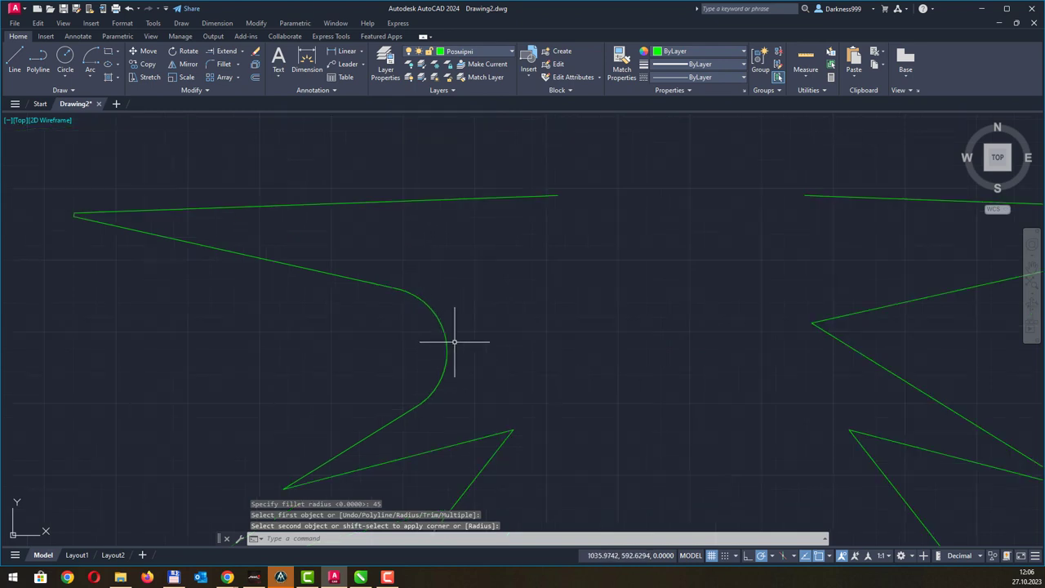
pyautogui.scroll(-2, 455, 343)
pyautogui.moveTo(513, 338); pyautogui.dragTo(415, 274, button='middle')
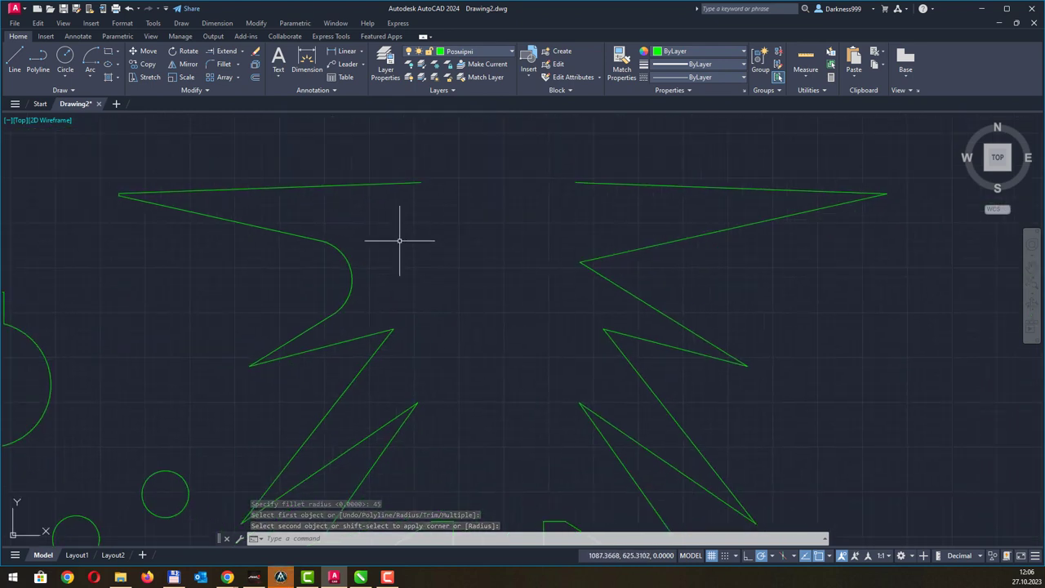
# - Switch to Chamfer and set both chamfer distances to 50
pyautogui.click(219, 65)
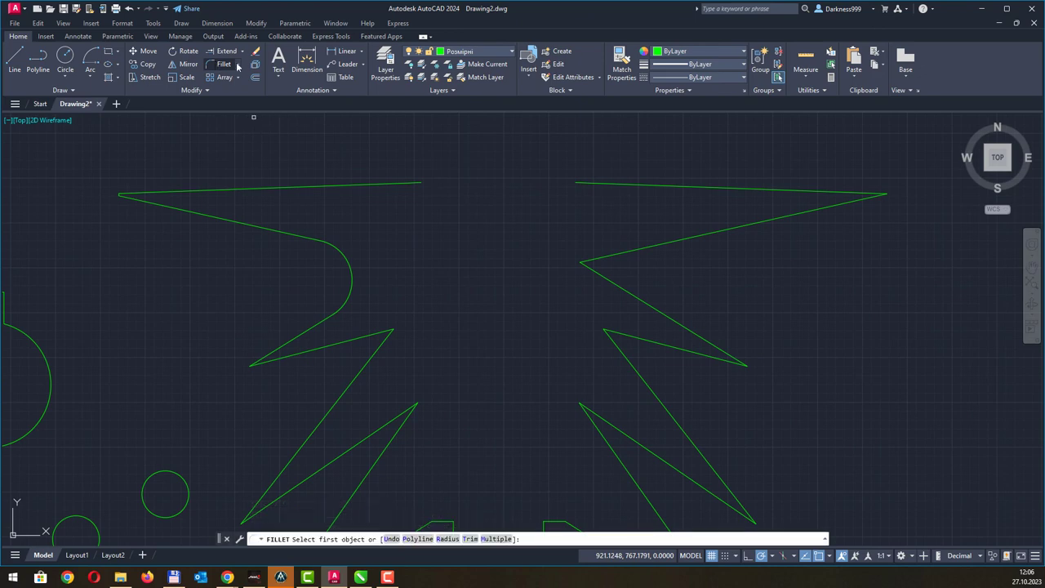
pyautogui.click(239, 66)
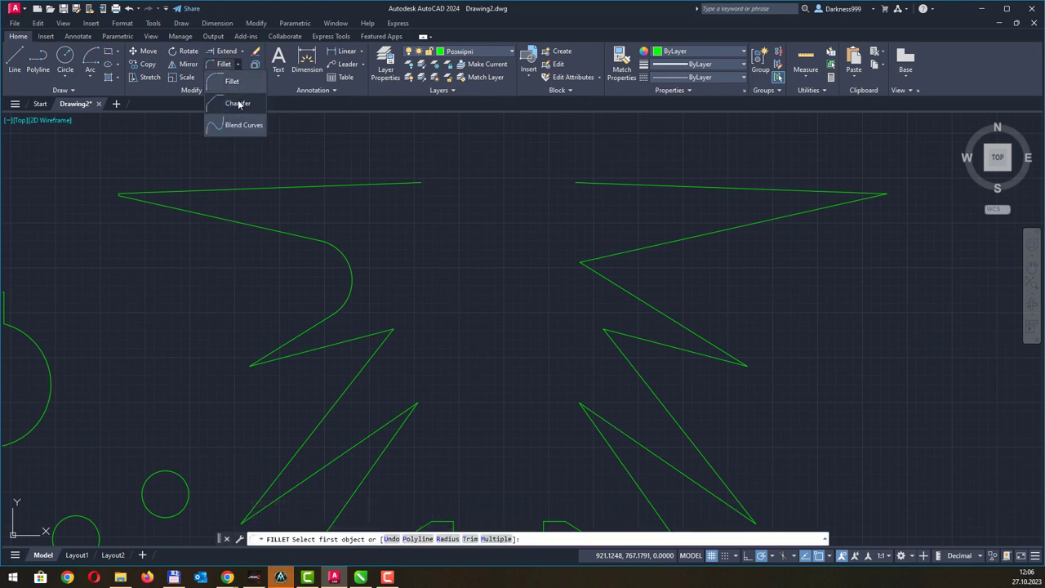
pyautogui.click(238, 104)
pyautogui.write('d')
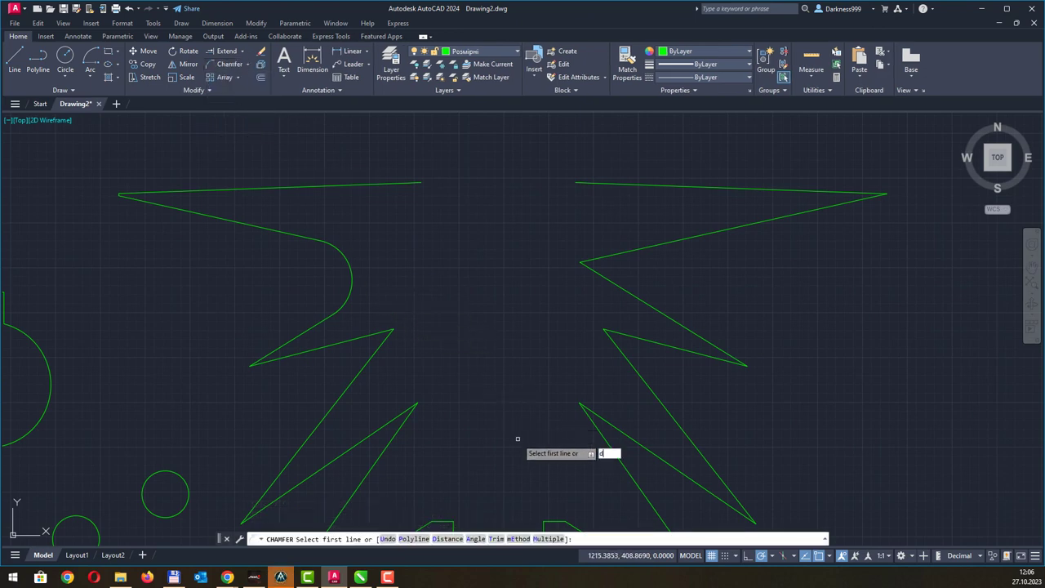
pyautogui.press('Return')
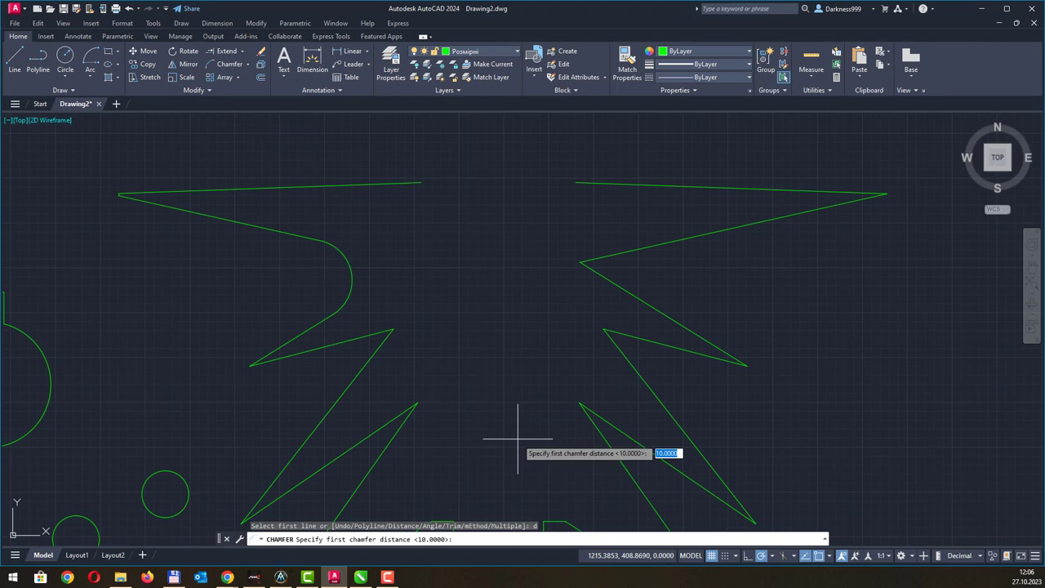
pyautogui.press('Return')
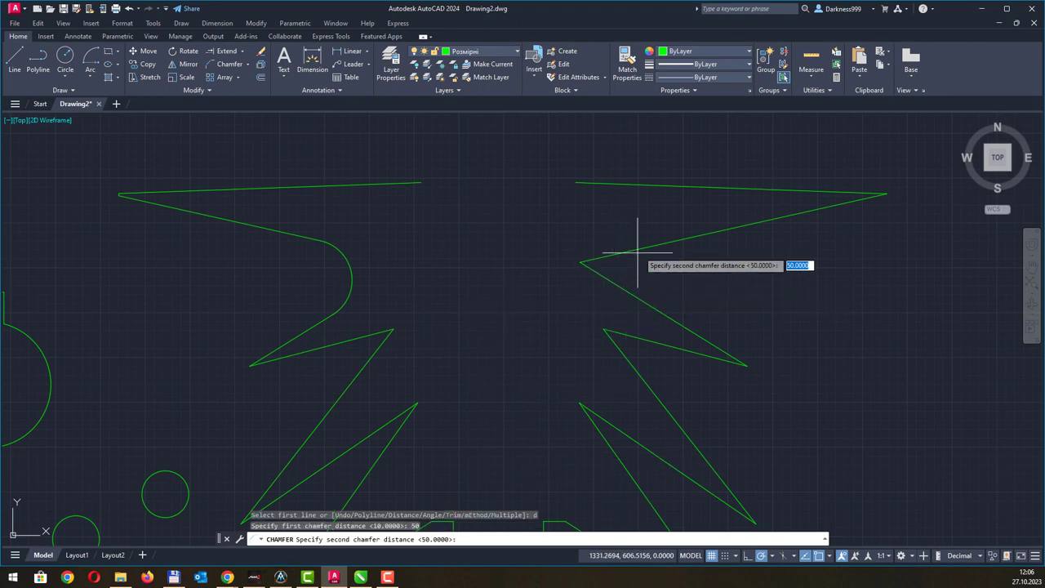
pyautogui.scroll(3, 731, 222)
pyautogui.scroll(3, 552, 226)
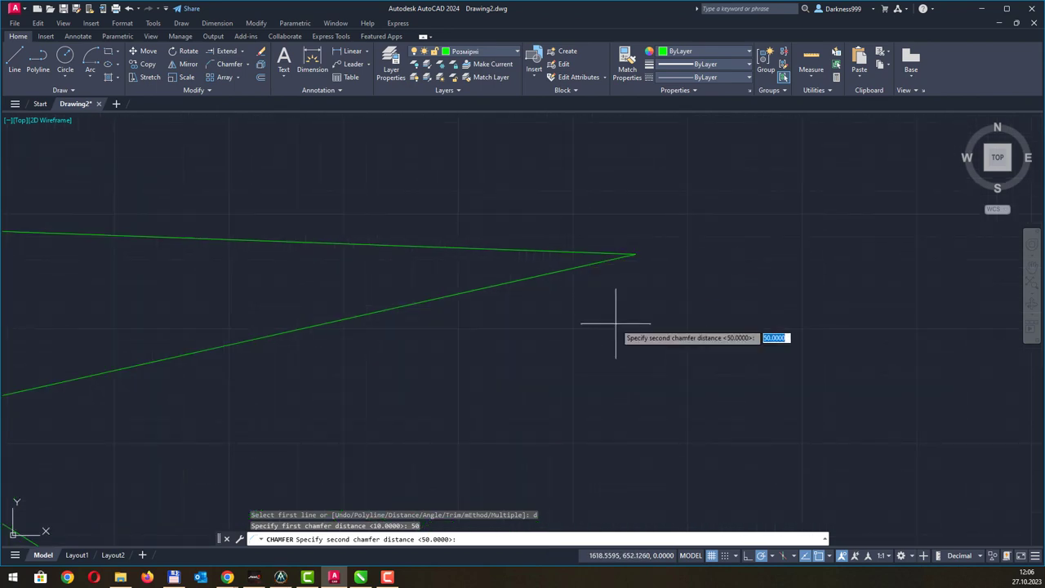
pyautogui.press('Return')
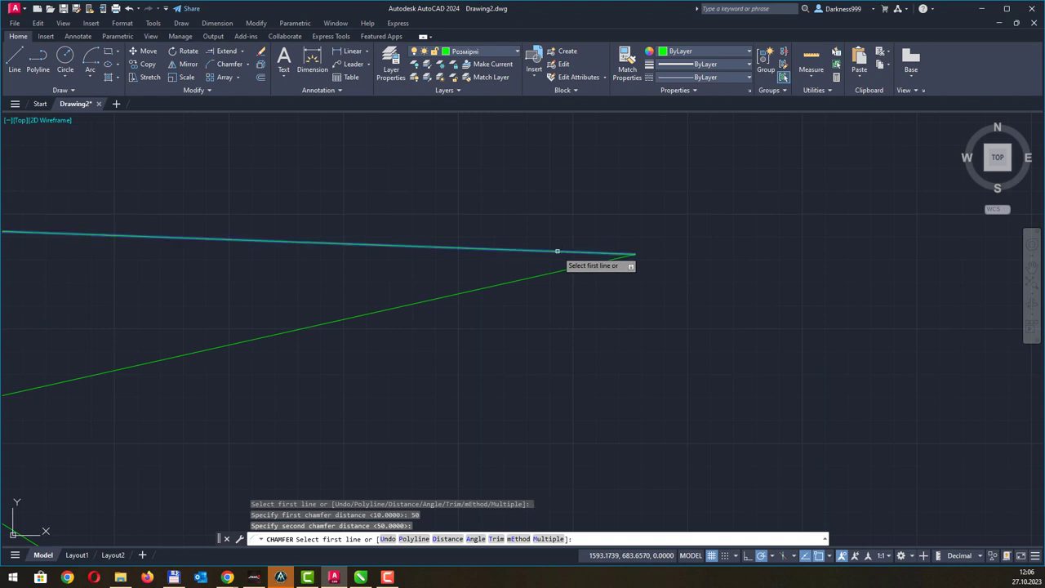
# - Chamfer the top-right spike's right tip by picking its top and lower lines
pyautogui.click(557, 252)
pyautogui.click(554, 272)
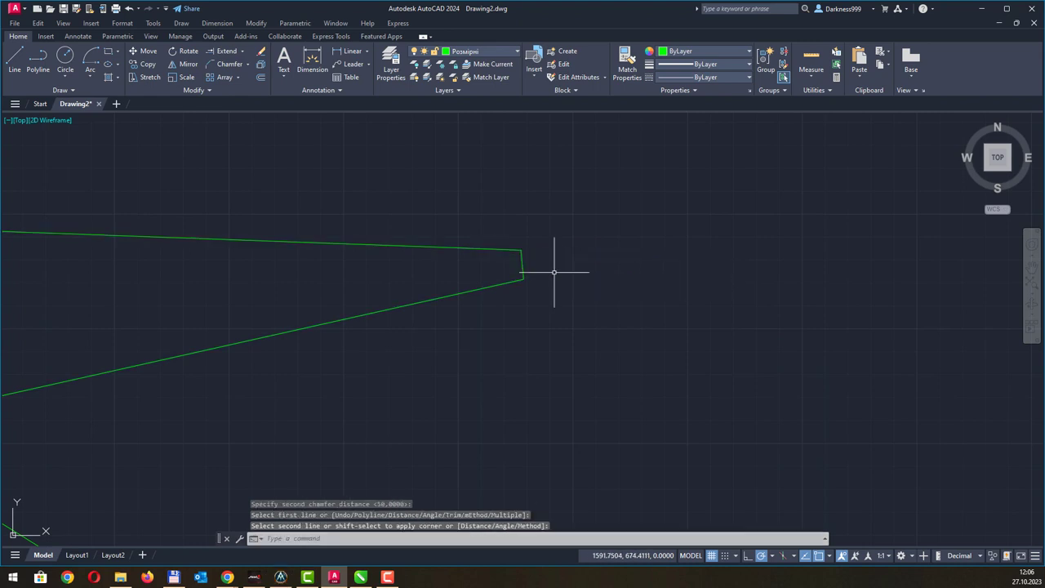
pyautogui.scroll(-3, 494, 253)
pyautogui.scroll(-2, 449, 236)
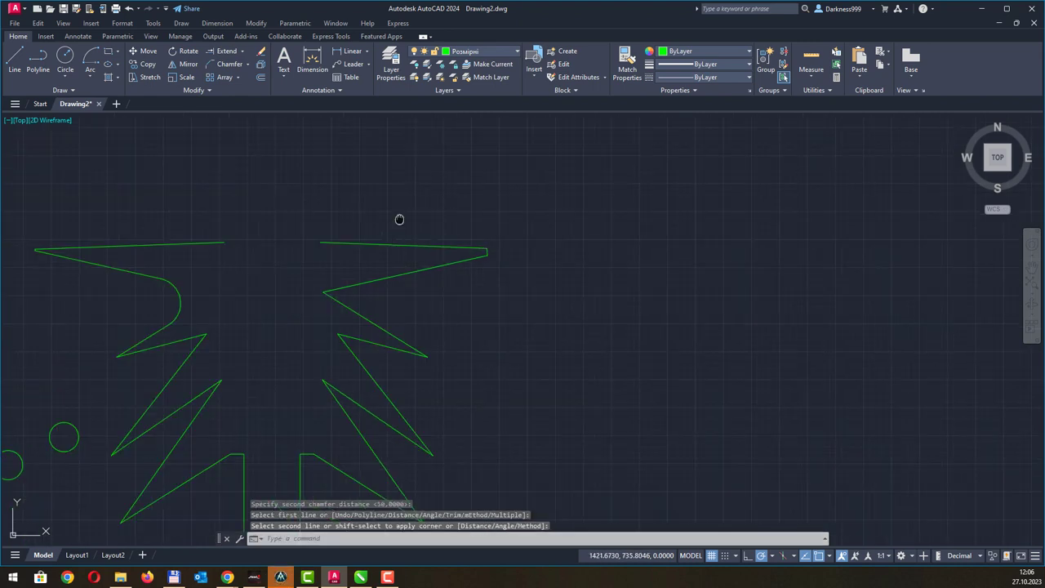
pyautogui.moveTo(399, 219); pyautogui.dragTo(516, 219, button='middle')
pyautogui.moveTo(474, 275); pyautogui.dragTo(428, 210, button='middle')
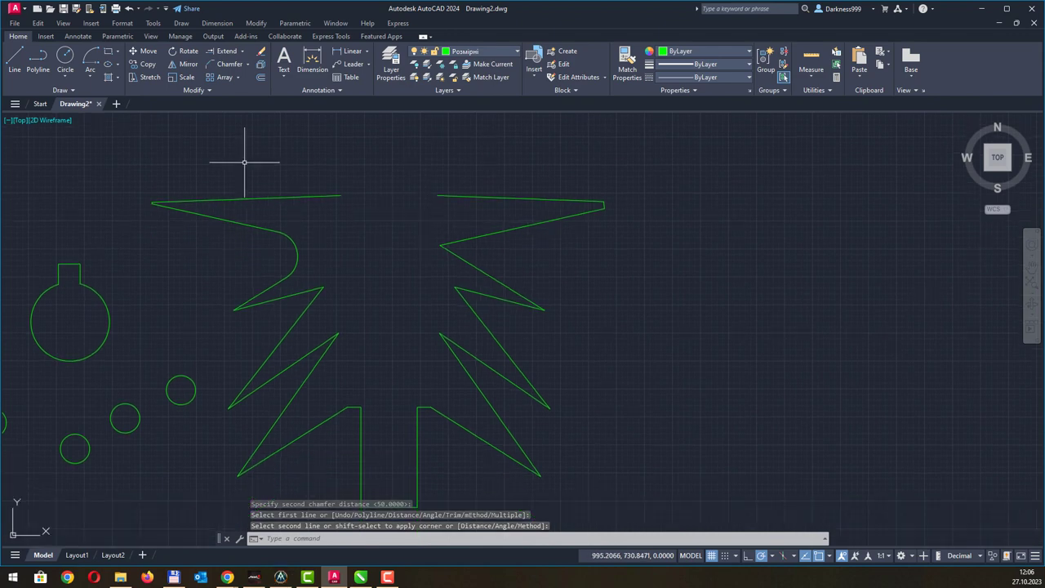
pyautogui.click(229, 65)
# - Try filleting the left spike tip with the 45 radius
pyautogui.click(247, 64)
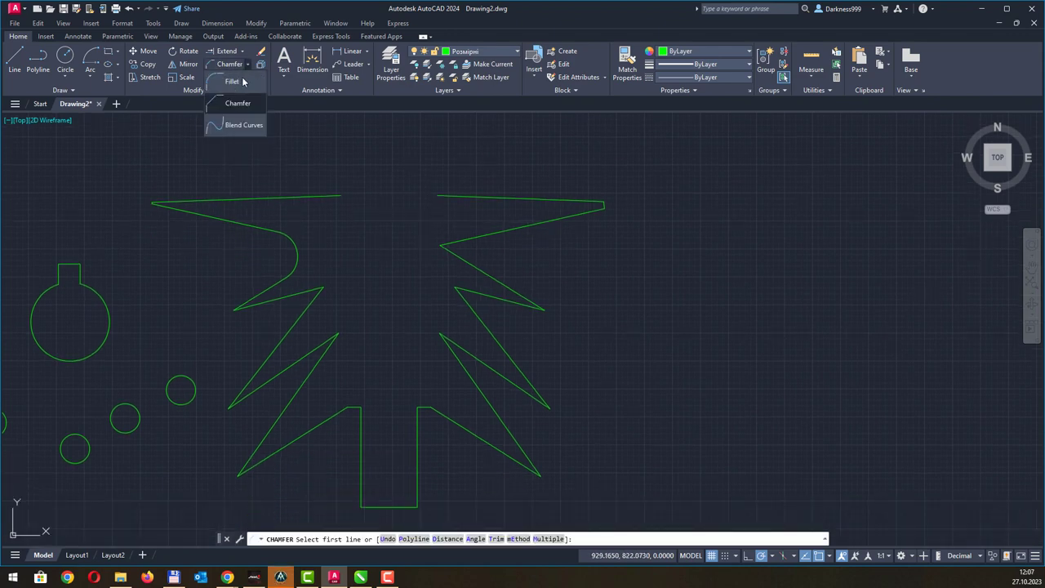
pyautogui.click(242, 81)
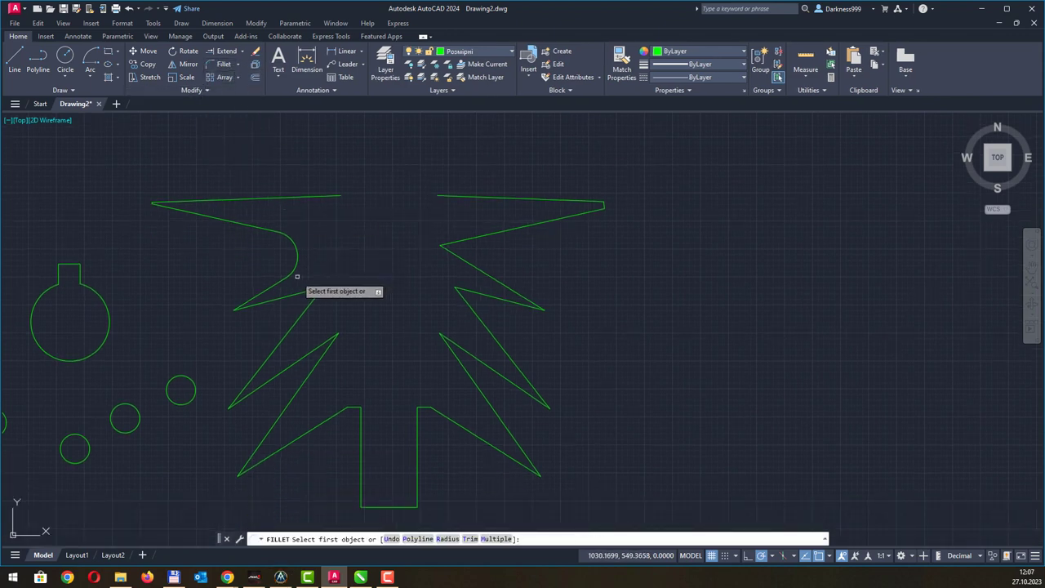
pyautogui.write('r')
pyautogui.press('Return')
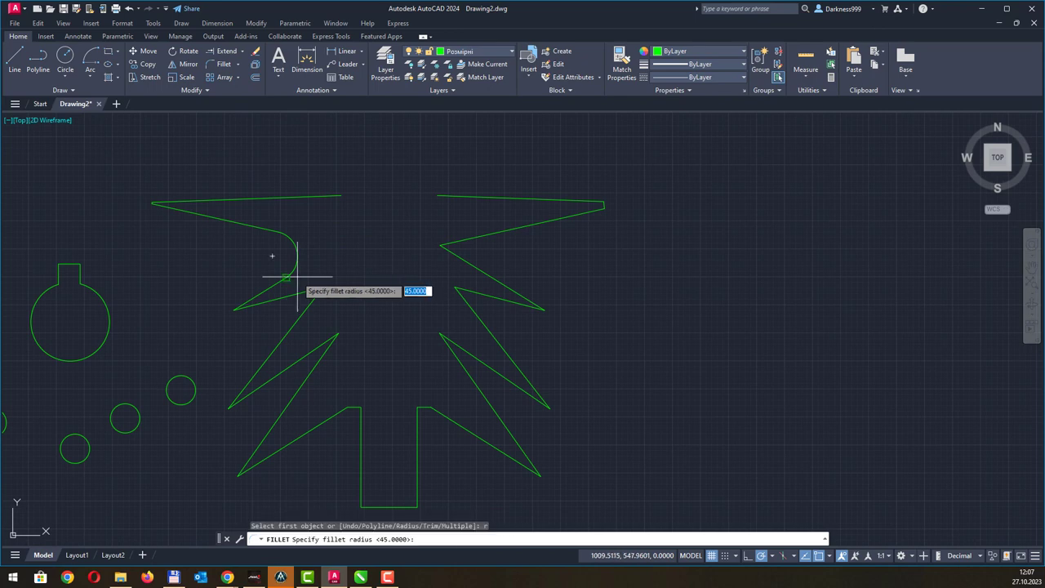
pyautogui.press('Return')
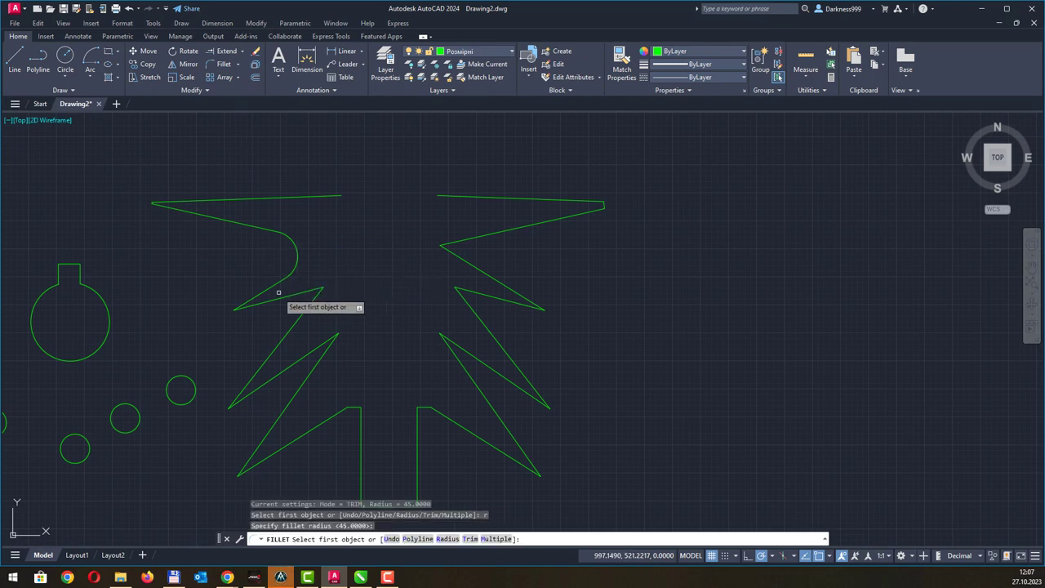
pyautogui.click(265, 299)
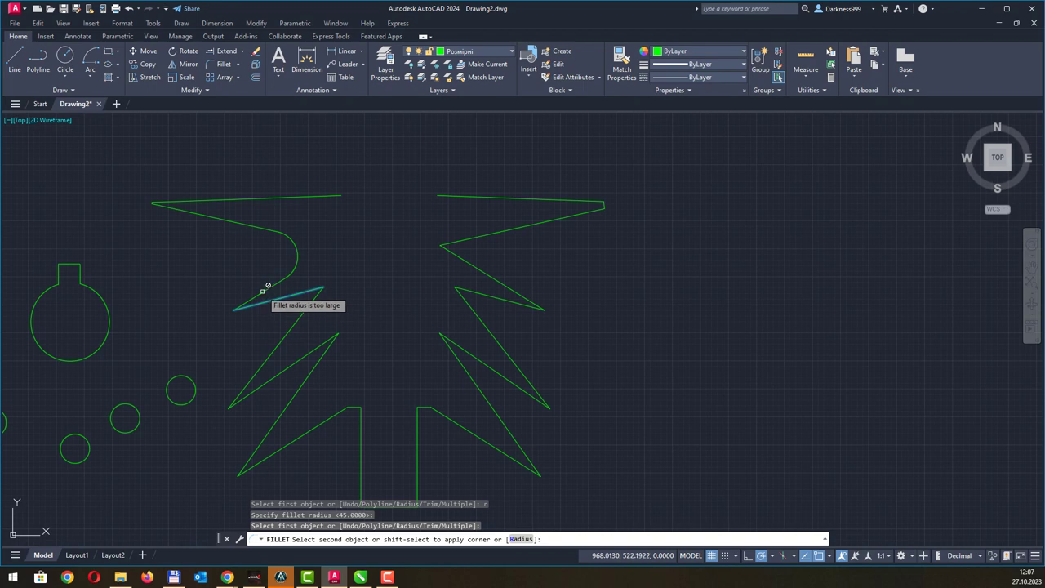
pyautogui.scroll(5, 262, 292)
pyautogui.scroll(2, 237, 304)
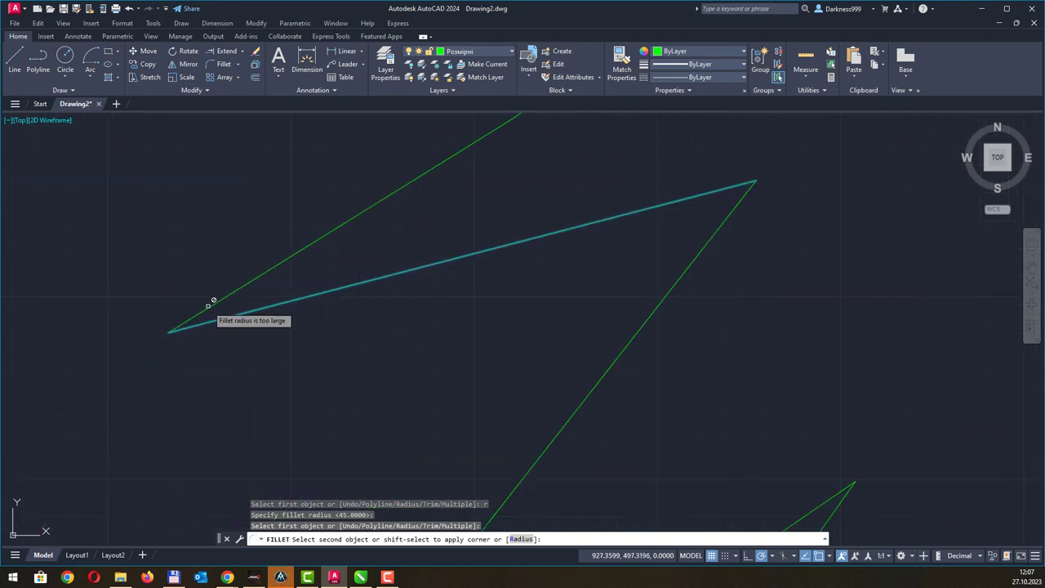
pyautogui.click(212, 301)
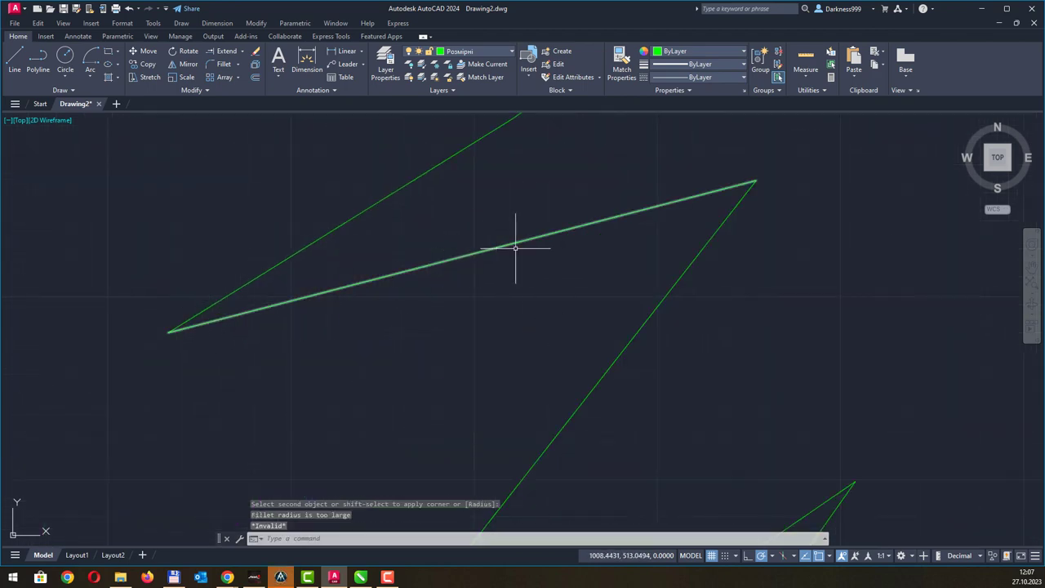
pyautogui.click(707, 236)
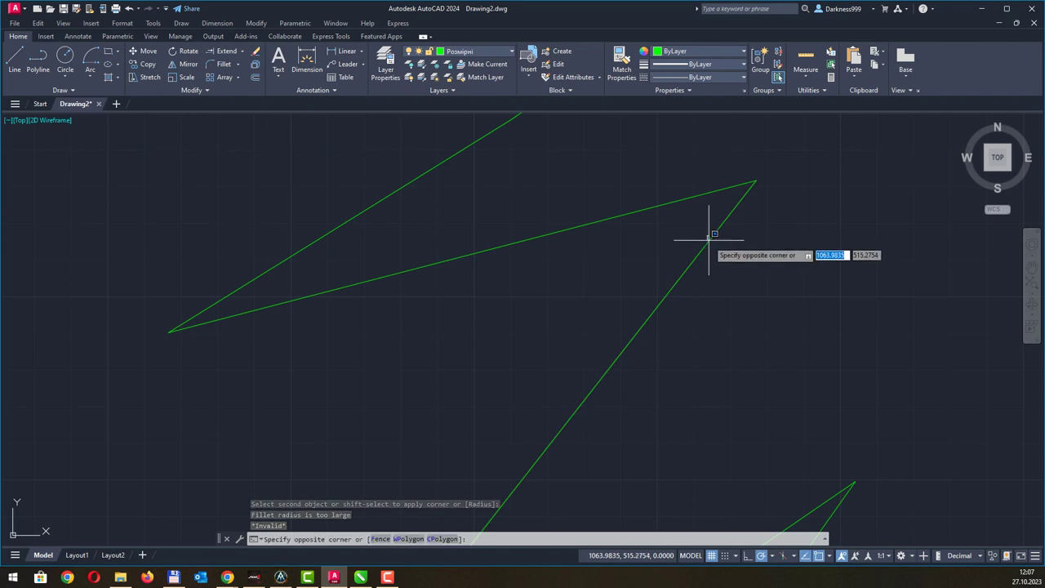
pyautogui.click(708, 241)
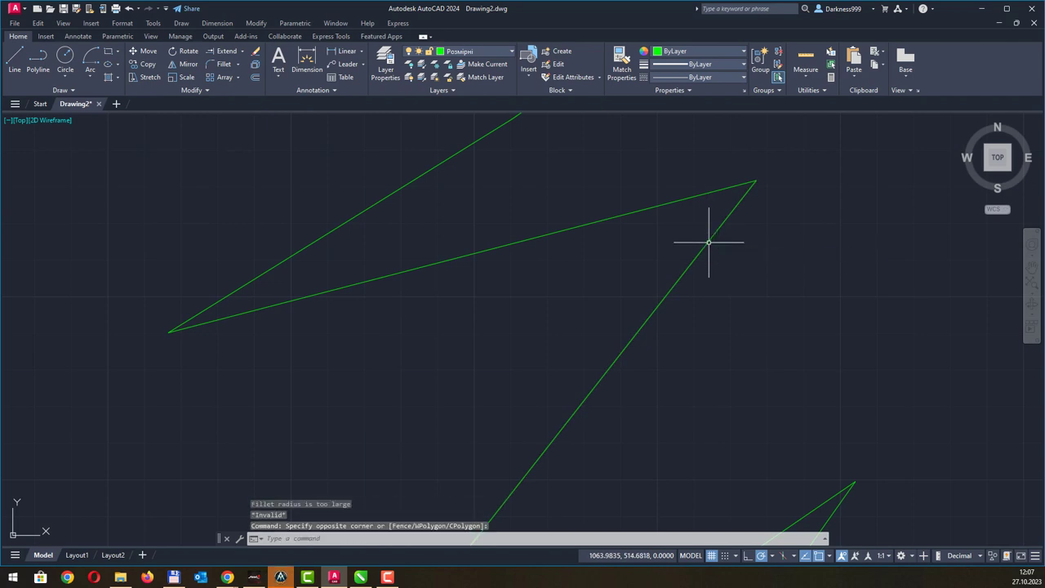
# - Cancel the oversized 45 fillet on the diagonal line and prepare to change the radius
pyautogui.click(217, 65)
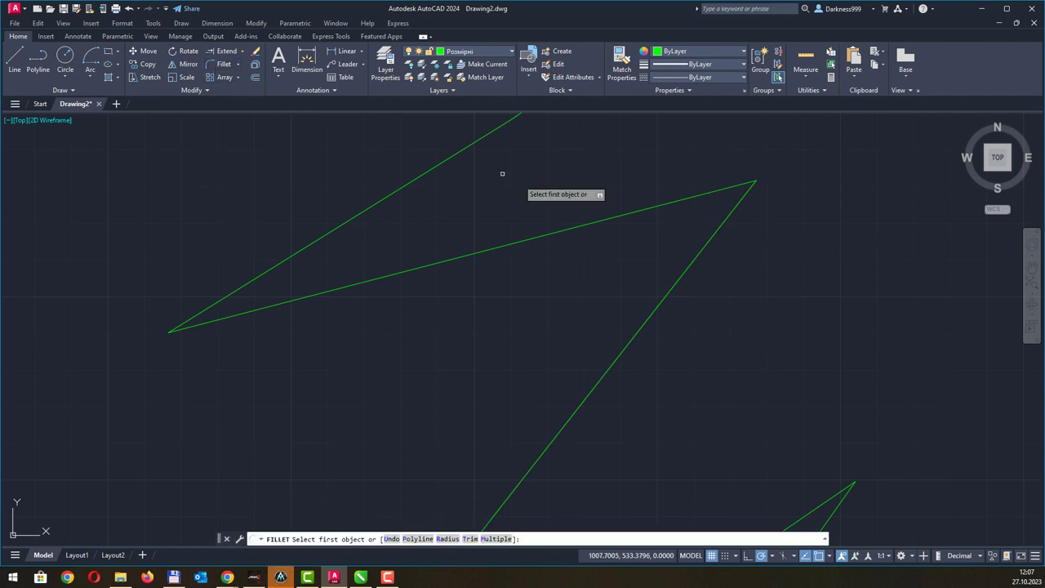
pyautogui.click(691, 263)
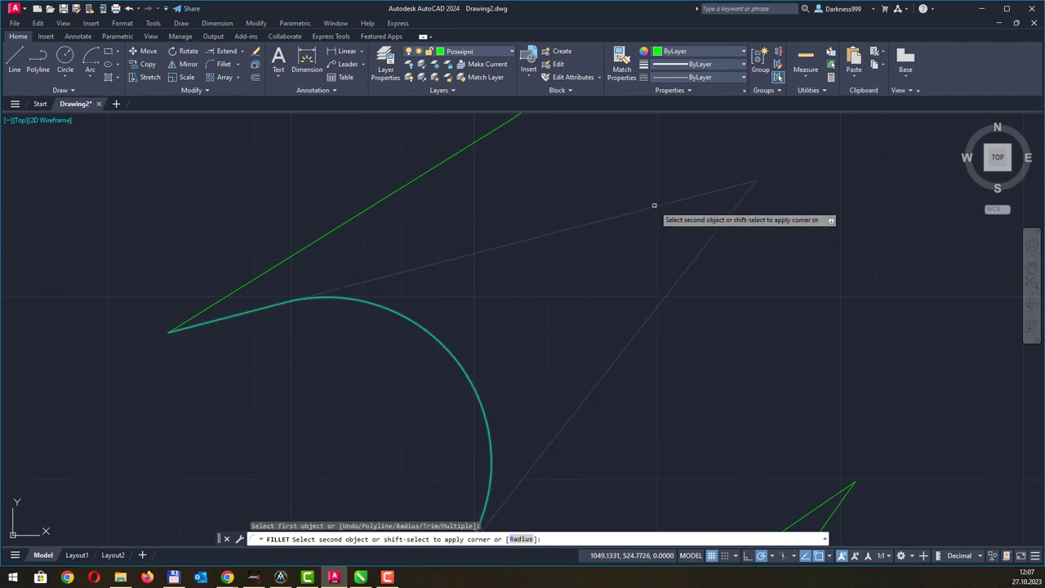
pyautogui.press('Escape')
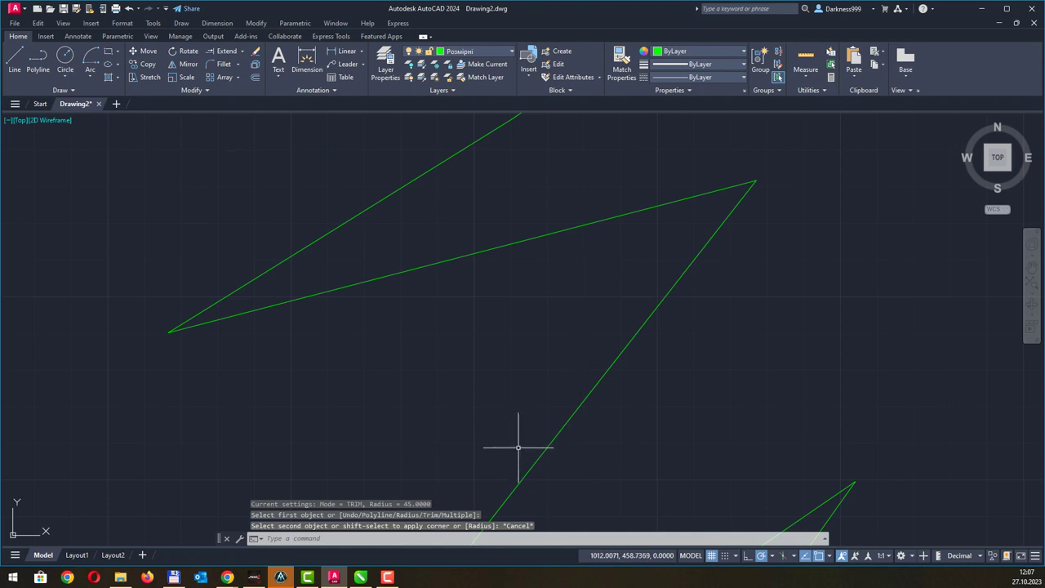
pyautogui.click(220, 64)
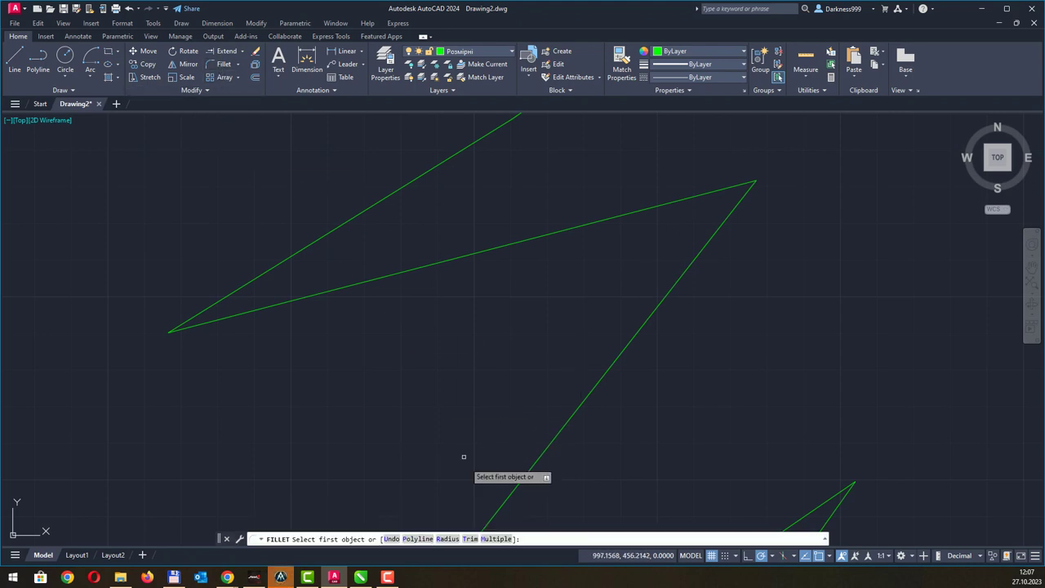
pyautogui.click(449, 539)
# - Set the fillet radius to 5 and round the left and upper-right spike tips
pyautogui.write('5')
pyautogui.press('Return')
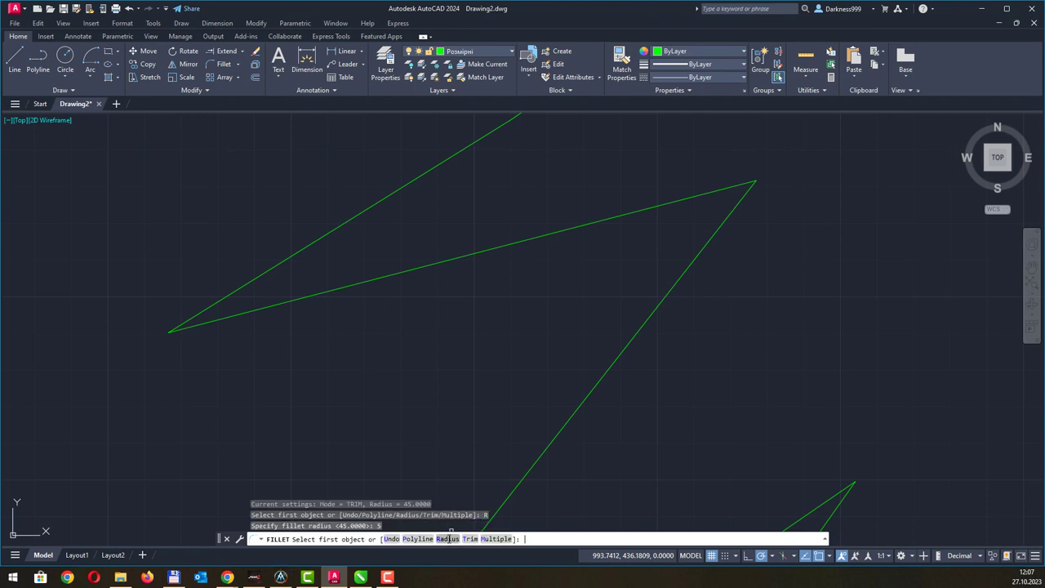
pyautogui.click(235, 290)
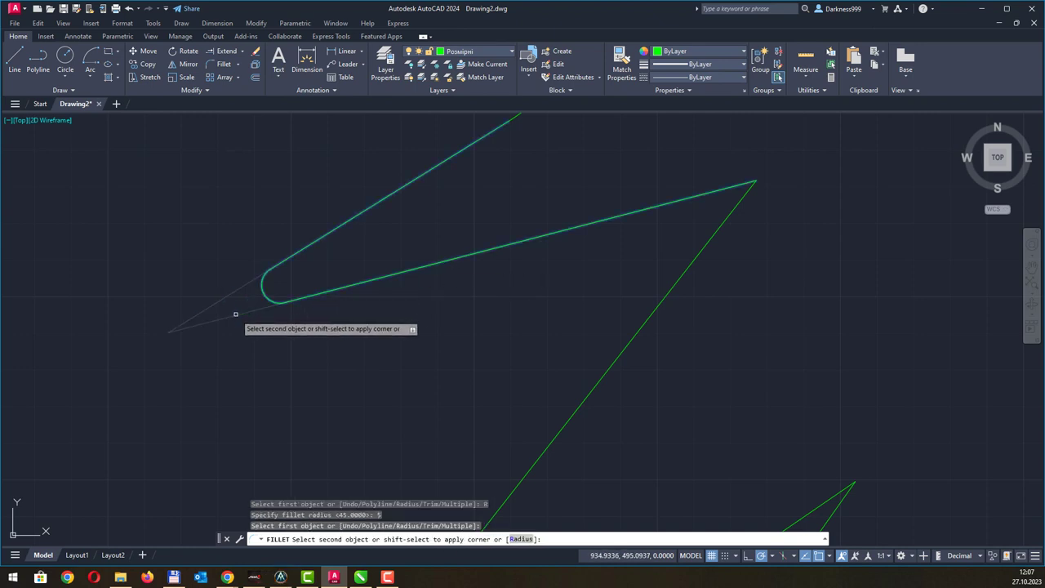
pyautogui.click(235, 314)
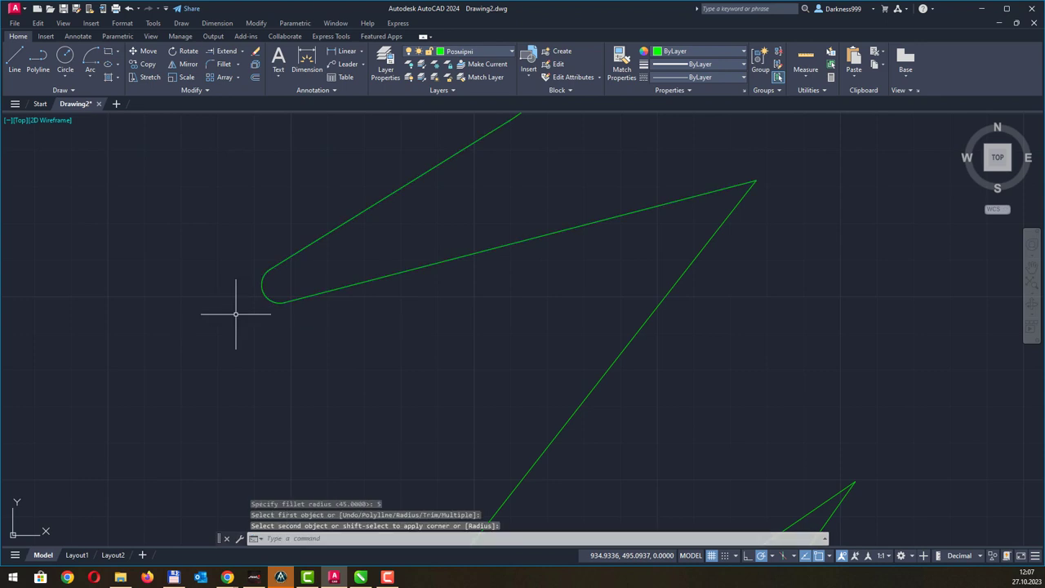
pyautogui.press('Return')
pyautogui.click(699, 196)
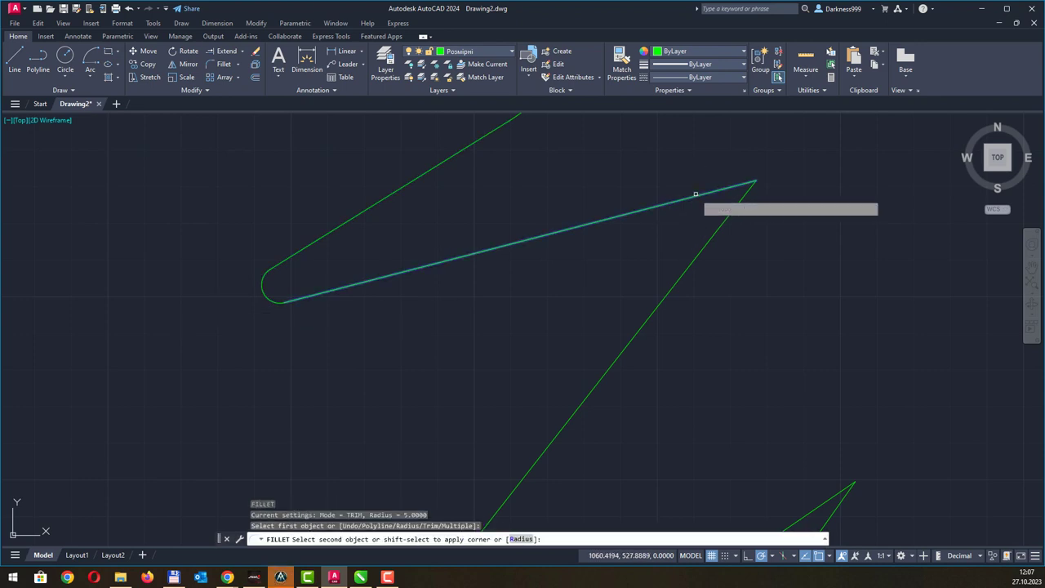
pyautogui.click(717, 224)
pyautogui.scroll(-3, 760, 231)
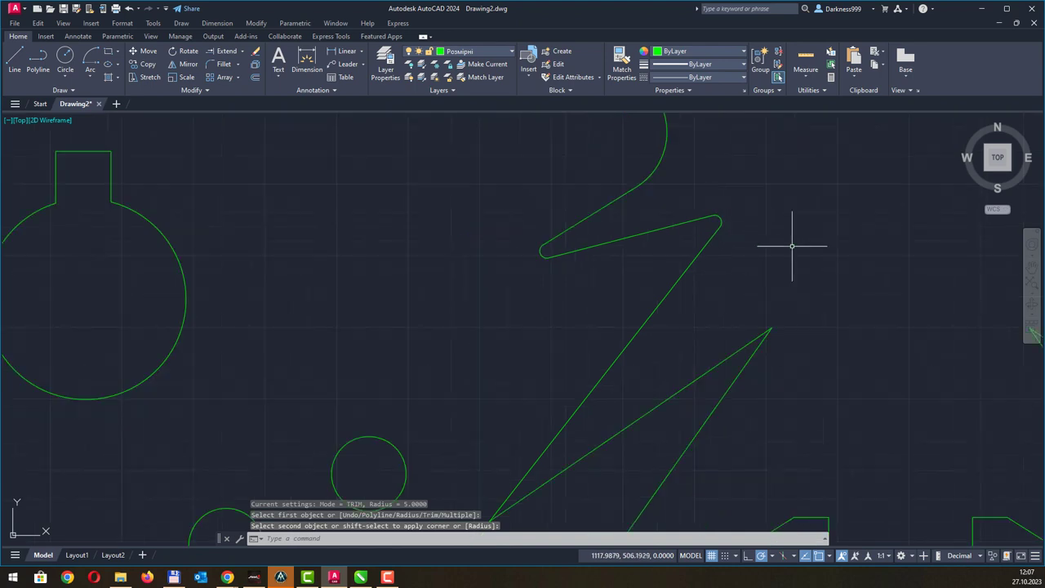
pyautogui.moveTo(793, 233); pyautogui.dragTo(537, 174, button='middle')
pyautogui.scroll(-2, 537, 175)
# - Round the lower-left and right spike tips with the same 5-unit fillet
pyautogui.press('Return')
pyautogui.click(351, 341)
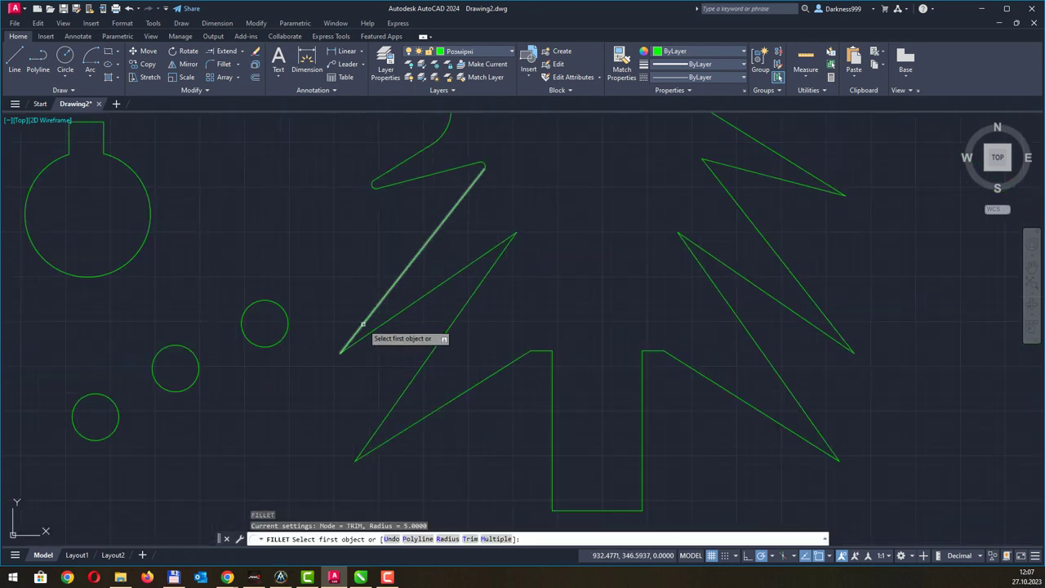
pyautogui.click(365, 333)
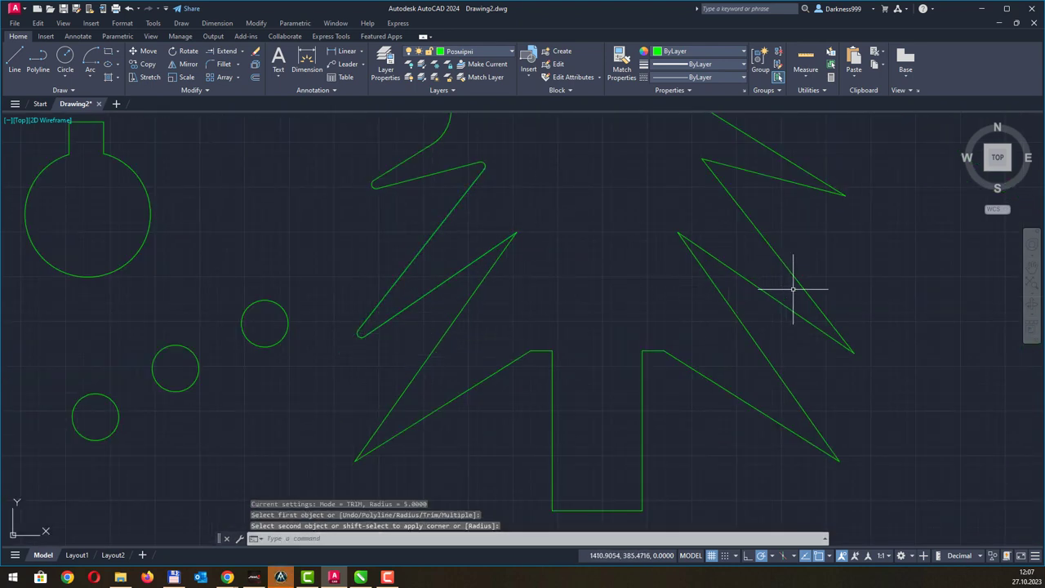
pyautogui.press('Return')
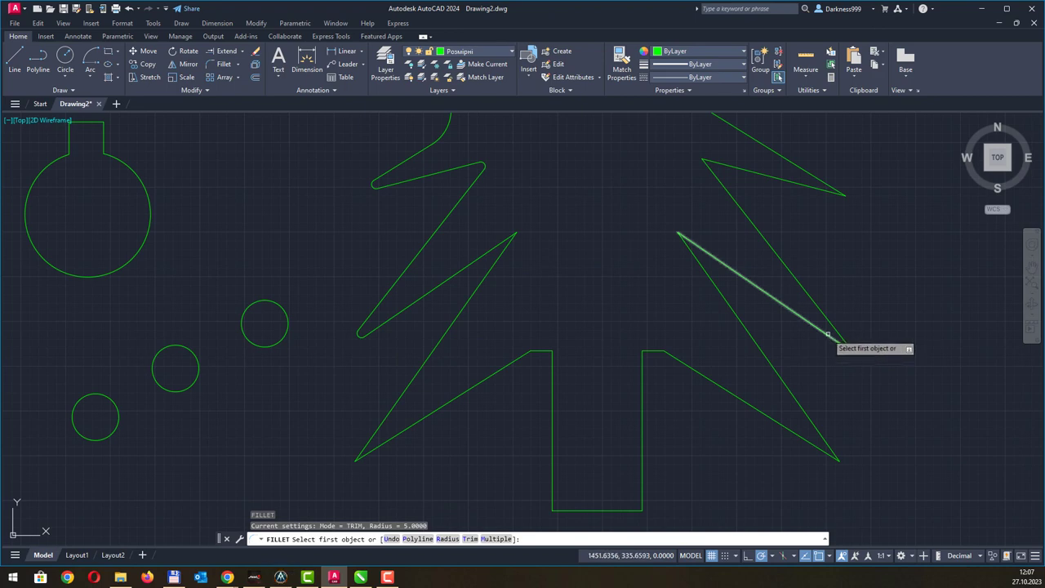
pyautogui.click(829, 335)
pyautogui.press('Escape')
pyautogui.press('Return')
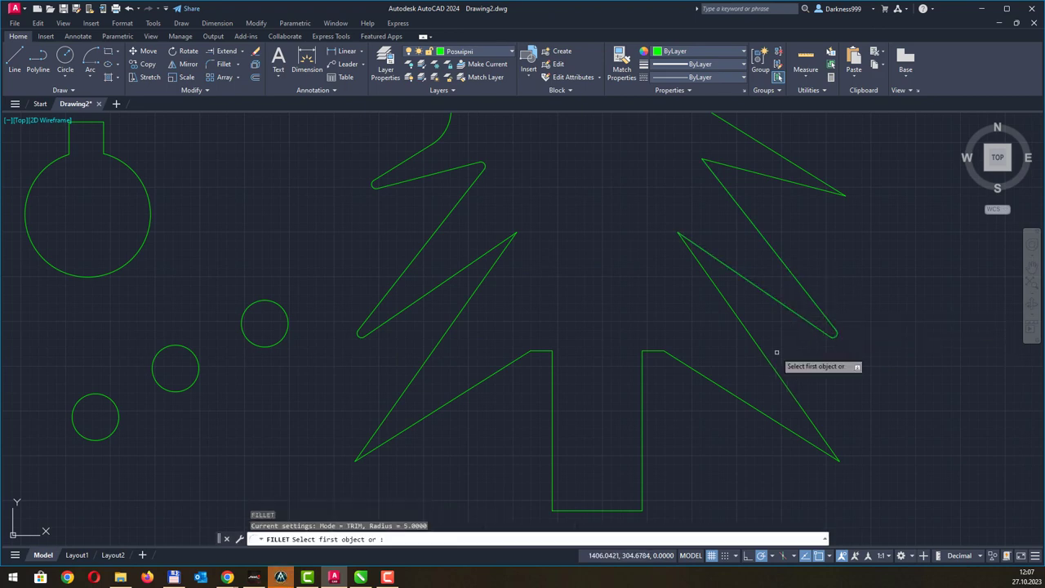
pyautogui.click(696, 258)
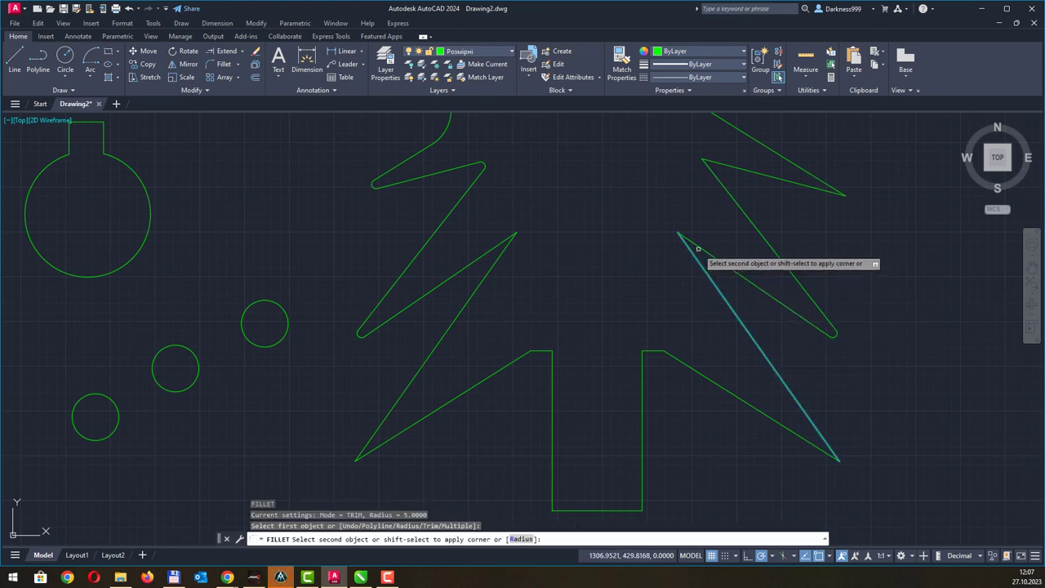
pyautogui.click(696, 242)
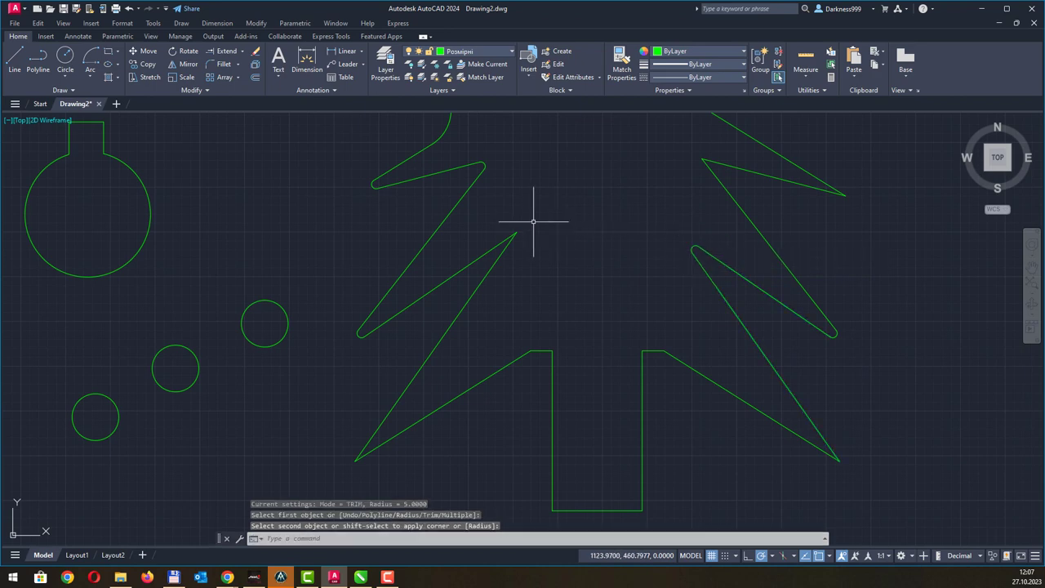
pyautogui.scroll(-2, 517, 170)
pyautogui.moveTo(518, 171); pyautogui.dragTo(526, 275, button='middle')
pyautogui.scroll(-2, 525, 280)
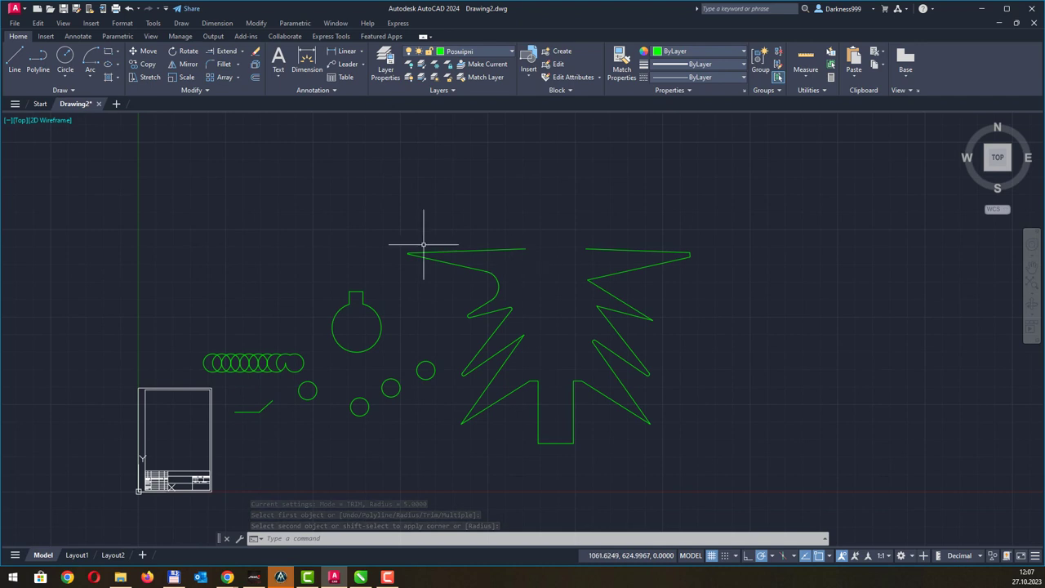
pyautogui.click(238, 65)
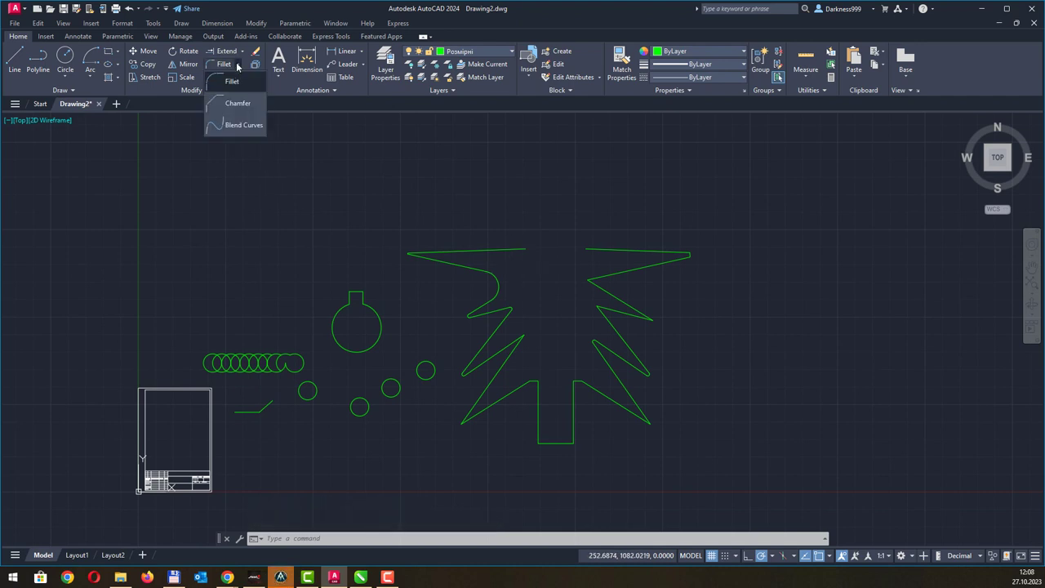
pyautogui.click(238, 65)
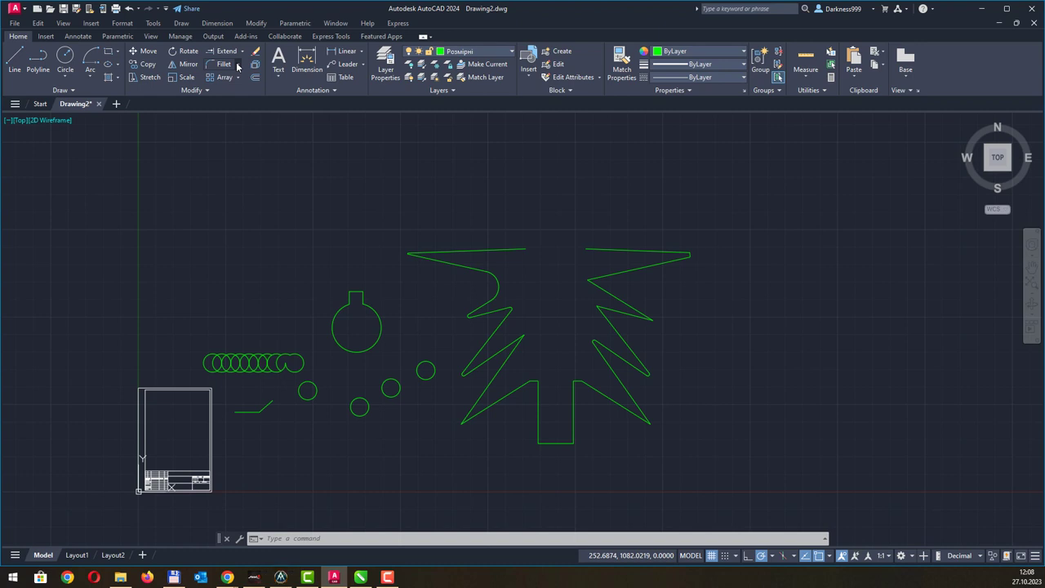
pyautogui.click(202, 91)
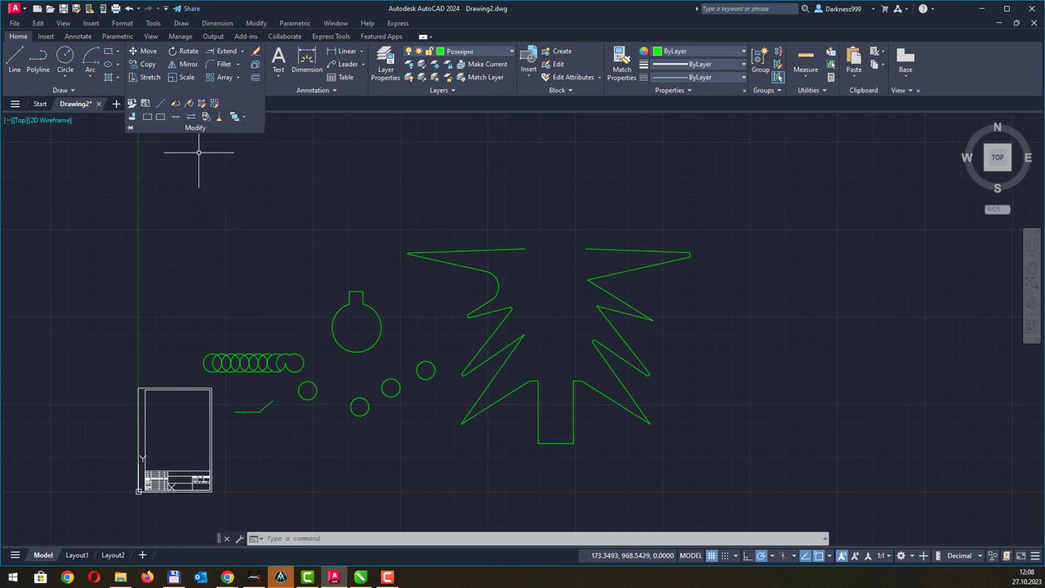
pyautogui.press('Escape')
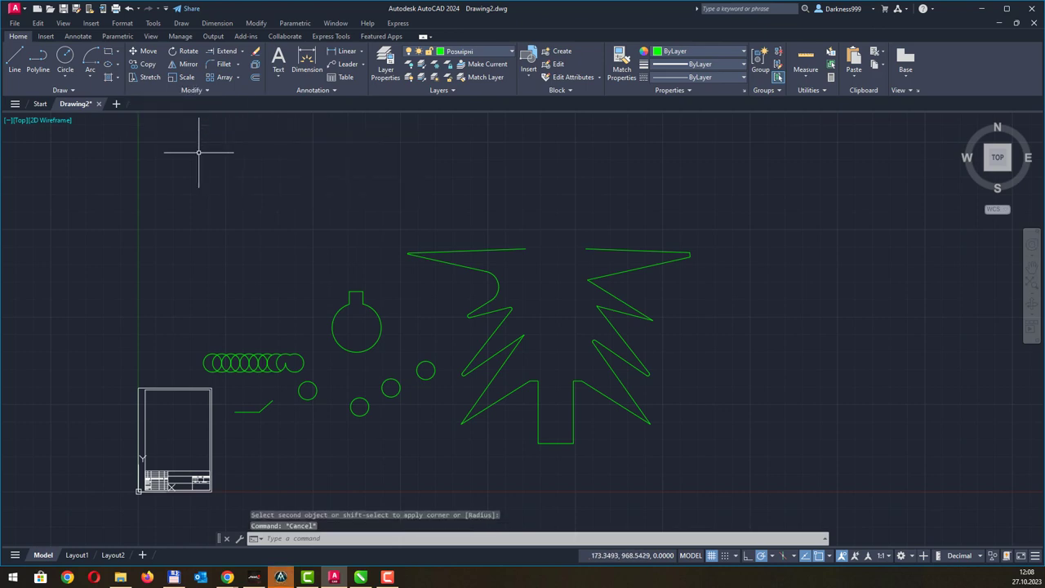
# - Erase the old practice shapes and the three leftover circles
pyautogui.click(816, 204)
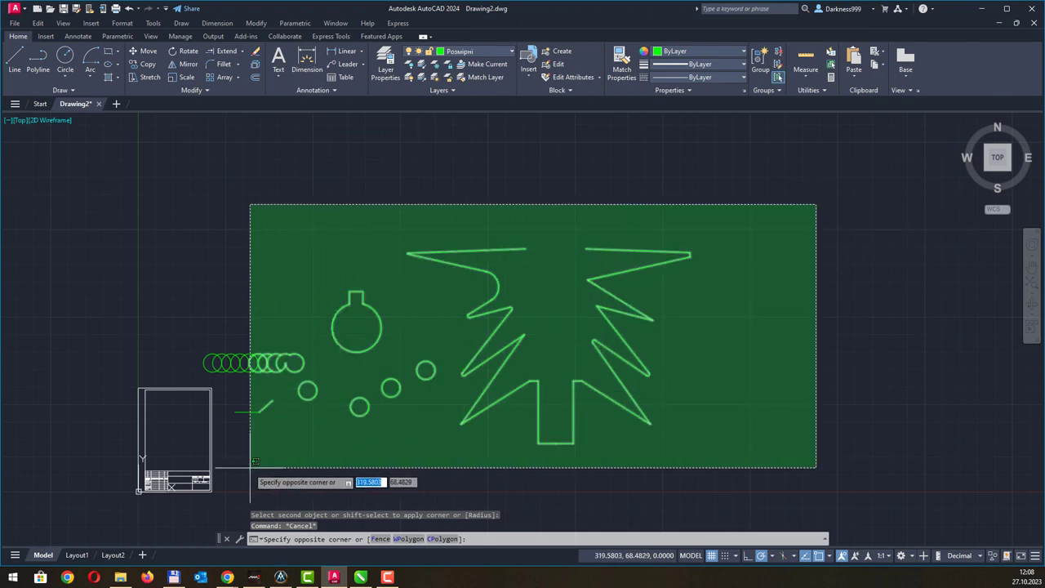
pyautogui.click(211, 506)
pyautogui.press('Delete')
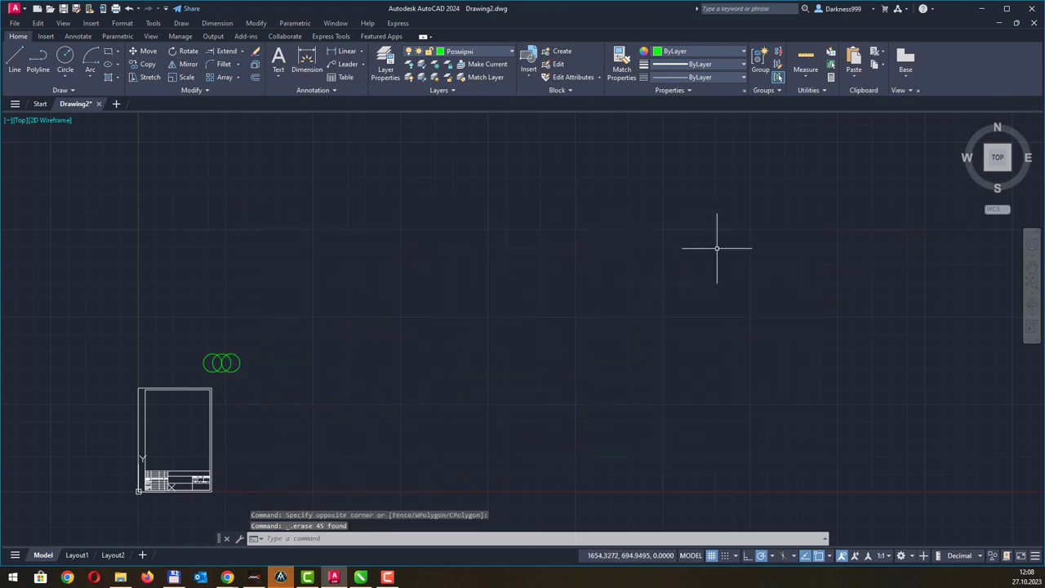
pyautogui.click(275, 332)
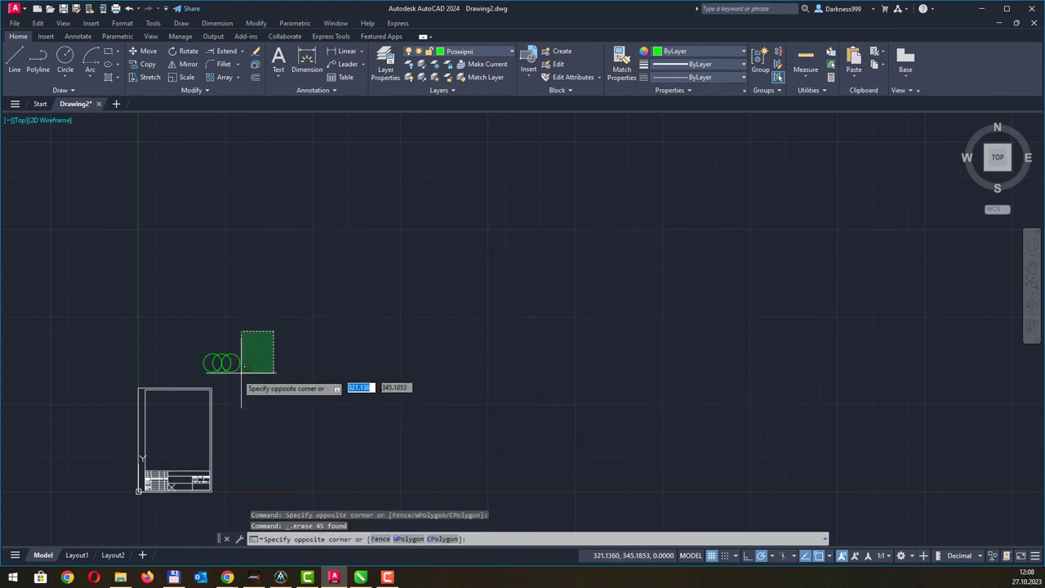
pyautogui.click(188, 377)
pyautogui.press('Delete')
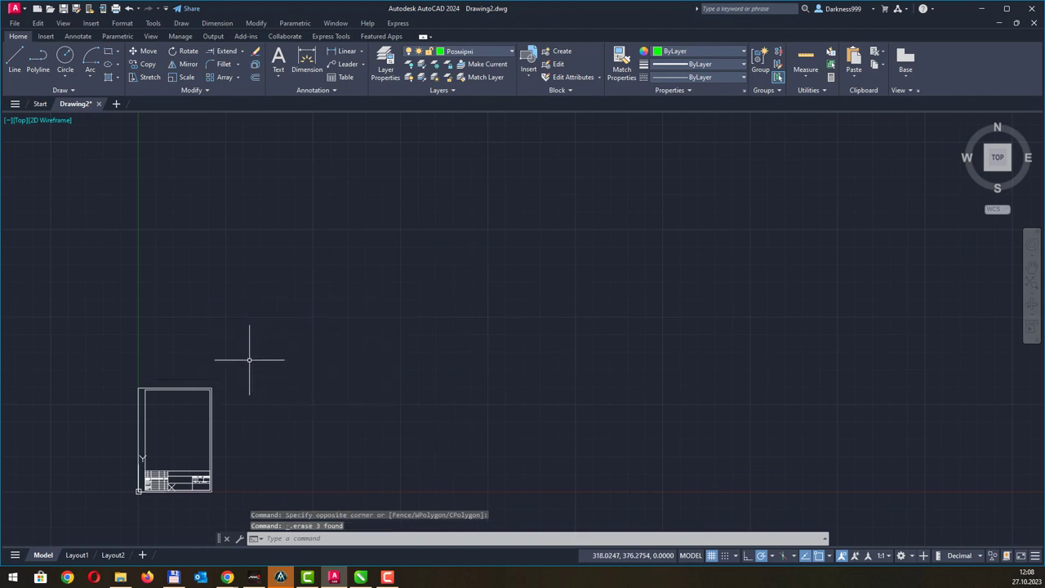
# - Centre the title-block frame, then copy the part drawing image from CorelDRAW
pyautogui.moveTo(276, 347)
pyautogui.mouseDown(button='middle')
pyautogui.moveTo(374, 268)
pyautogui.moveTo(525, 218)
pyautogui.mouseUp(button='middle')
pyautogui.scroll(2, 313, 276)
pyautogui.scroll(2, 444, 239)
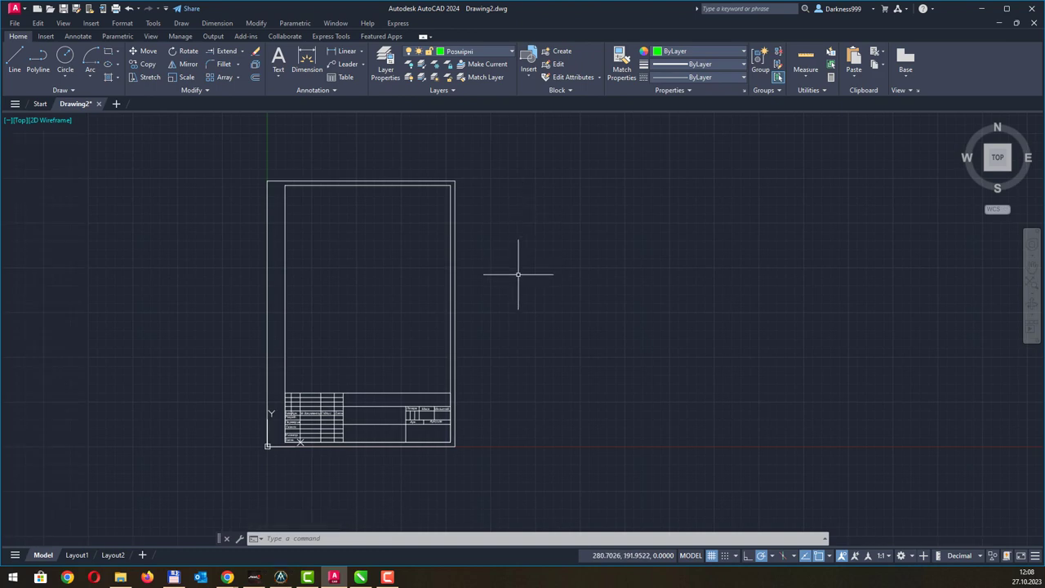
pyautogui.scroll(2, 466, 264)
pyautogui.moveTo(467, 264)
pyautogui.mouseDown(button='middle')
pyautogui.moveTo(488, 231)
pyautogui.moveTo(484, 245)
pyautogui.mouseUp(button='middle')
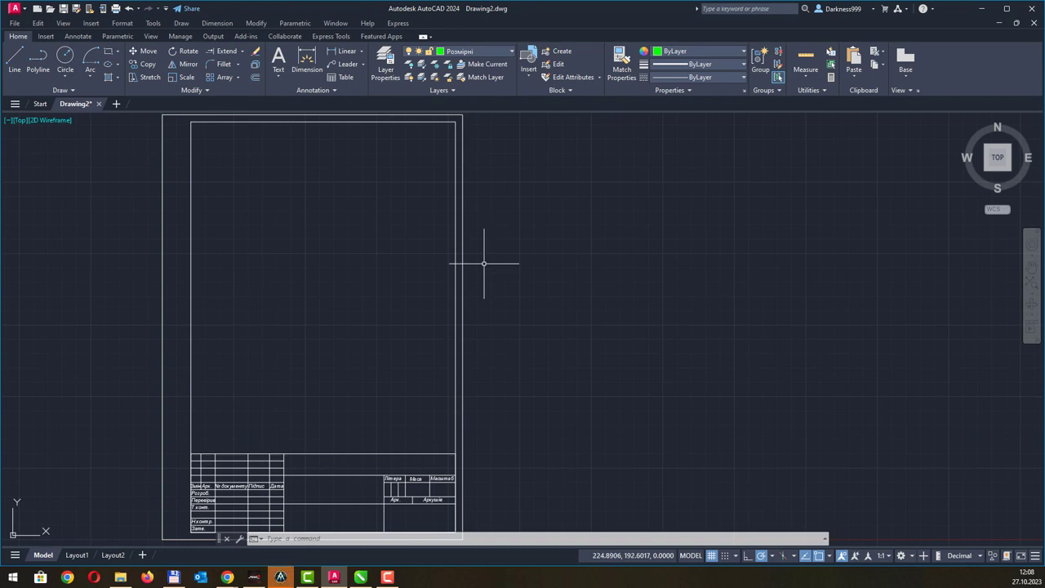
pyautogui.click(361, 578)
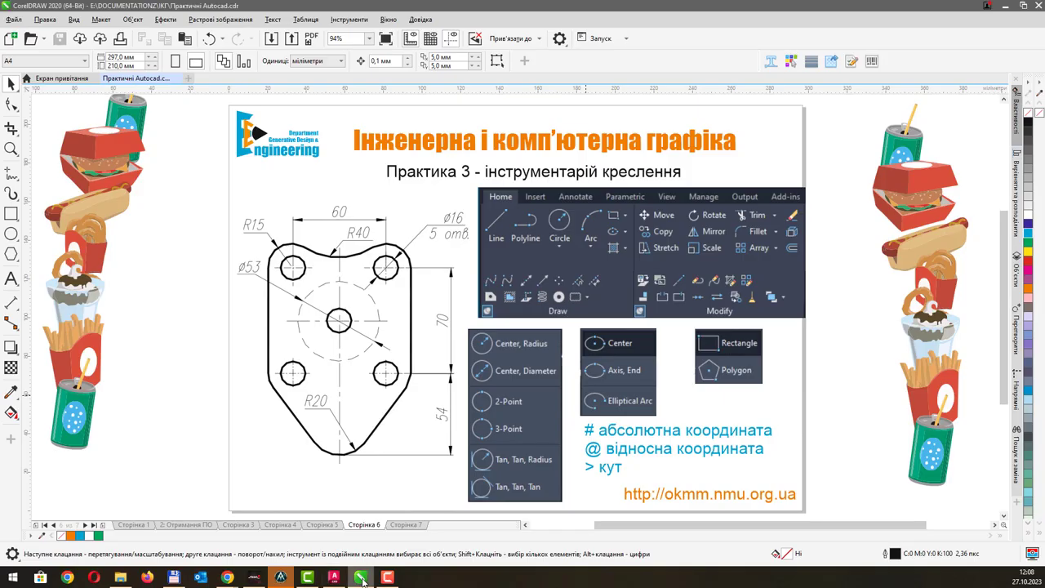
pyautogui.click(343, 317)
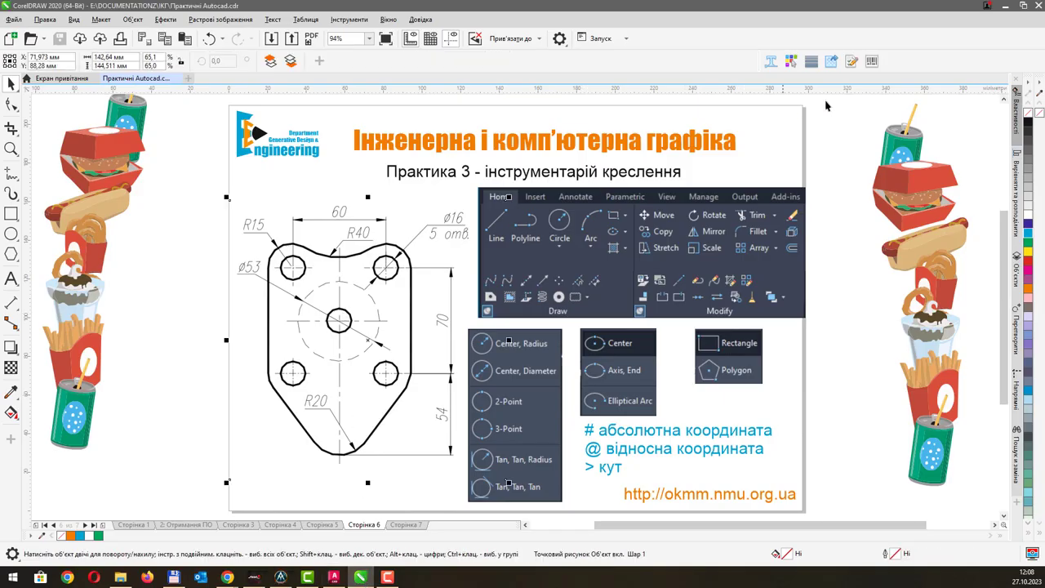
pyautogui.click(1007, 6)
# - Paste the part drawing with Ctrl+V right of the frame, accepting the OLE text size
pyautogui.click(618, 199)
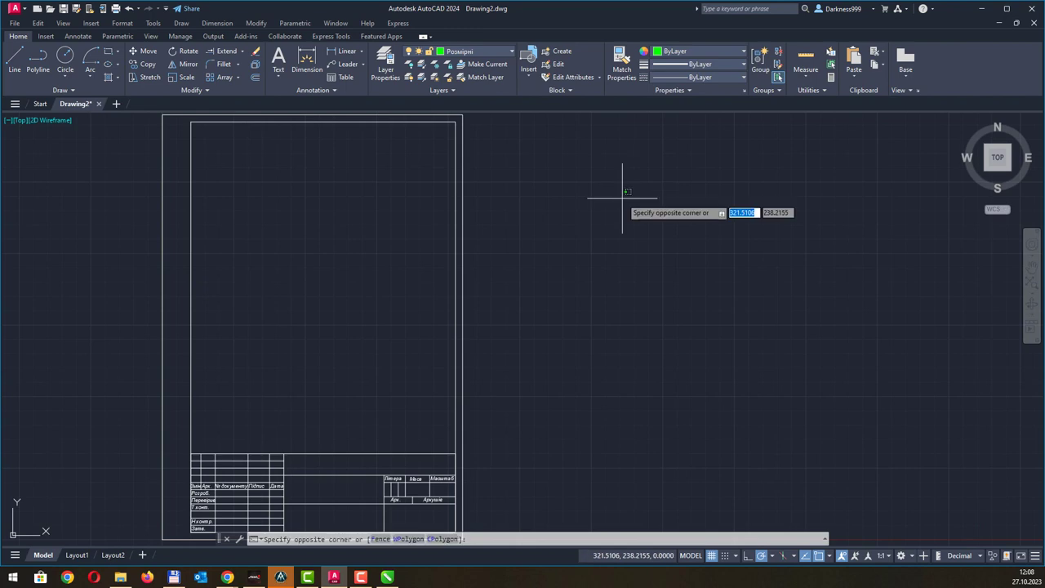
pyautogui.click(621, 168)
pyautogui.hotkey('ctrl', 'v')
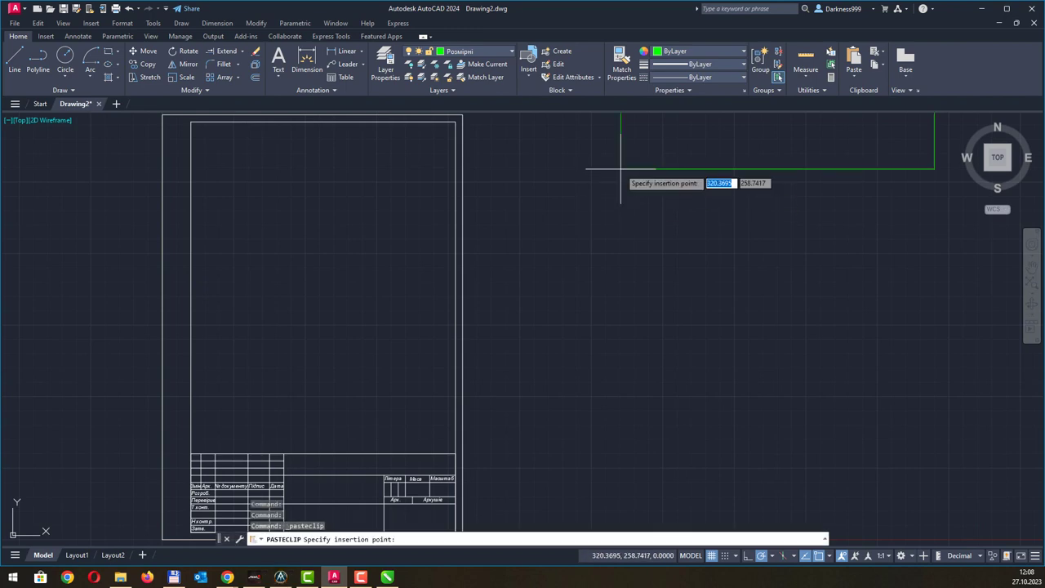
pyautogui.click(544, 472)
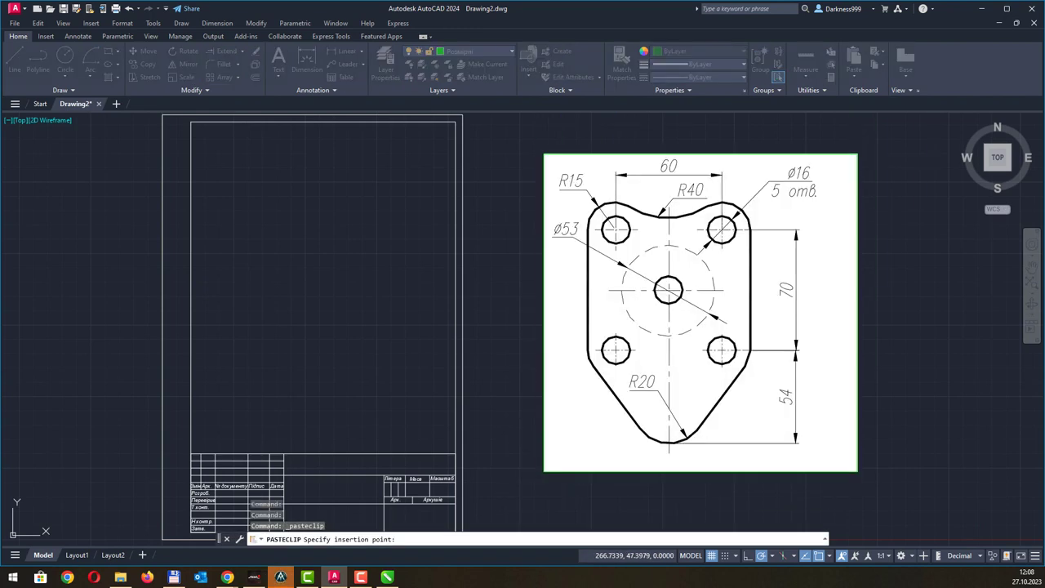
pyautogui.click(549, 327)
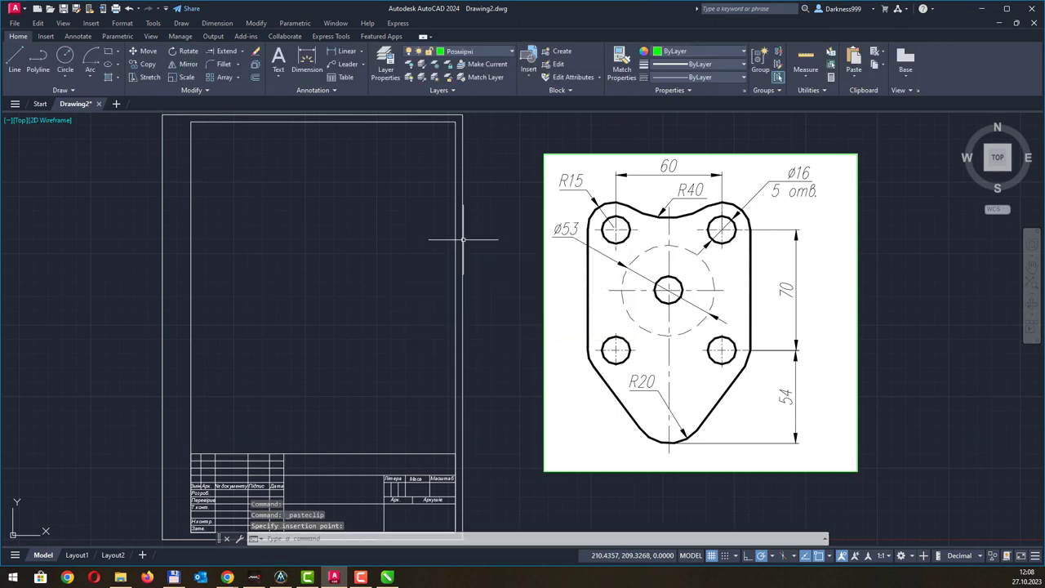
pyautogui.moveTo(401, 298); pyautogui.dragTo(413, 297, button='middle')
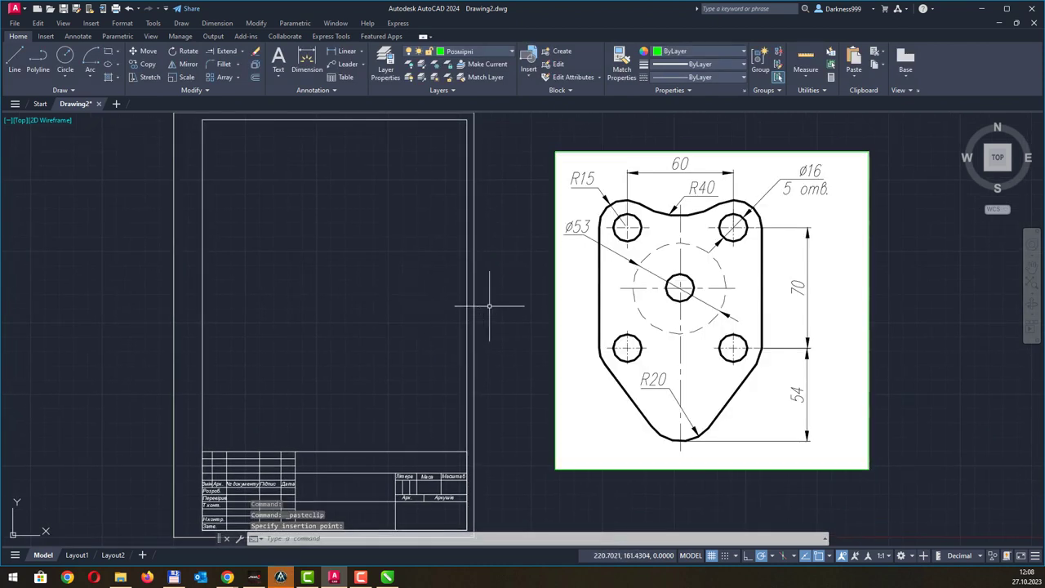
pyautogui.moveTo(490, 299); pyautogui.dragTo(511, 299, button='middle')
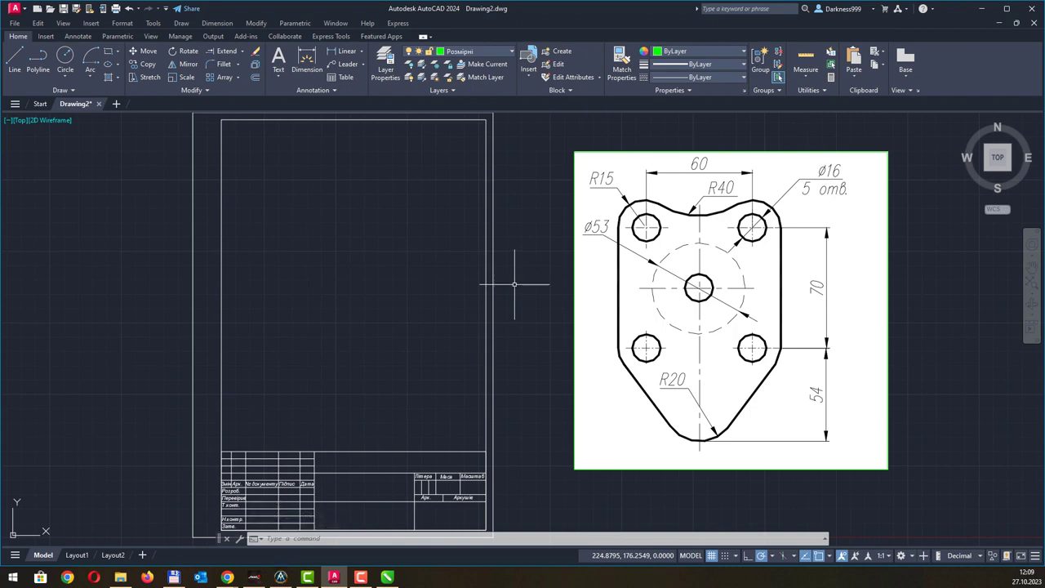
# - On layer Осьові, draw a vertical dash-dot axis line from the frame's top down to above the title block
pyautogui.click(505, 52)
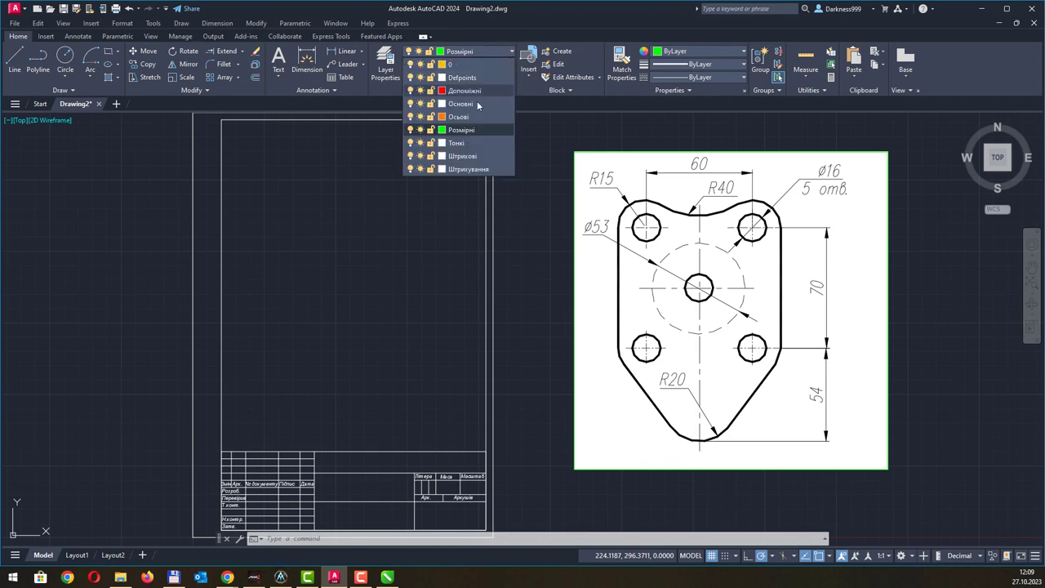
pyautogui.click(470, 129)
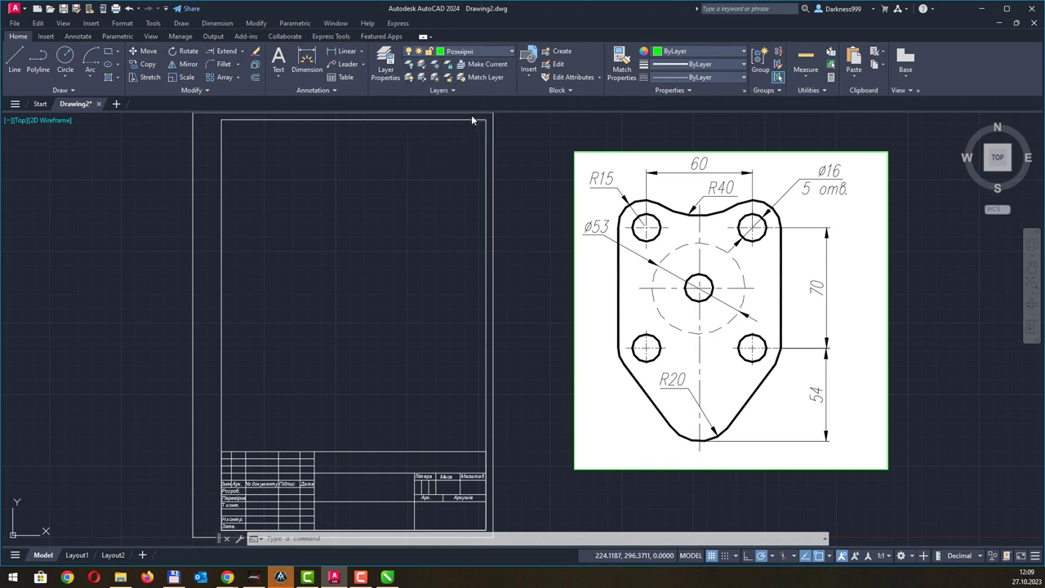
pyautogui.click(15, 58)
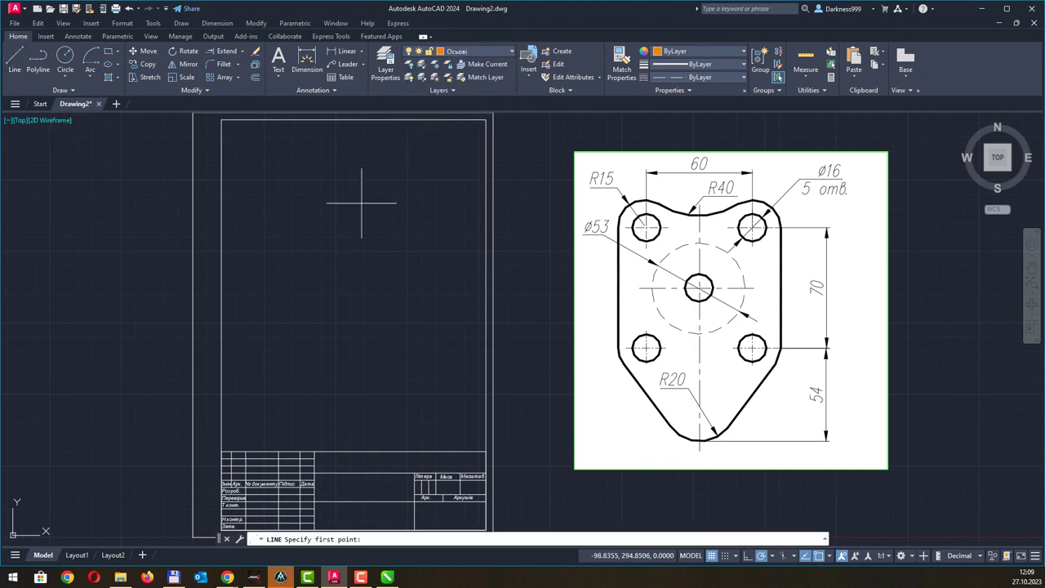
pyautogui.click(334, 167)
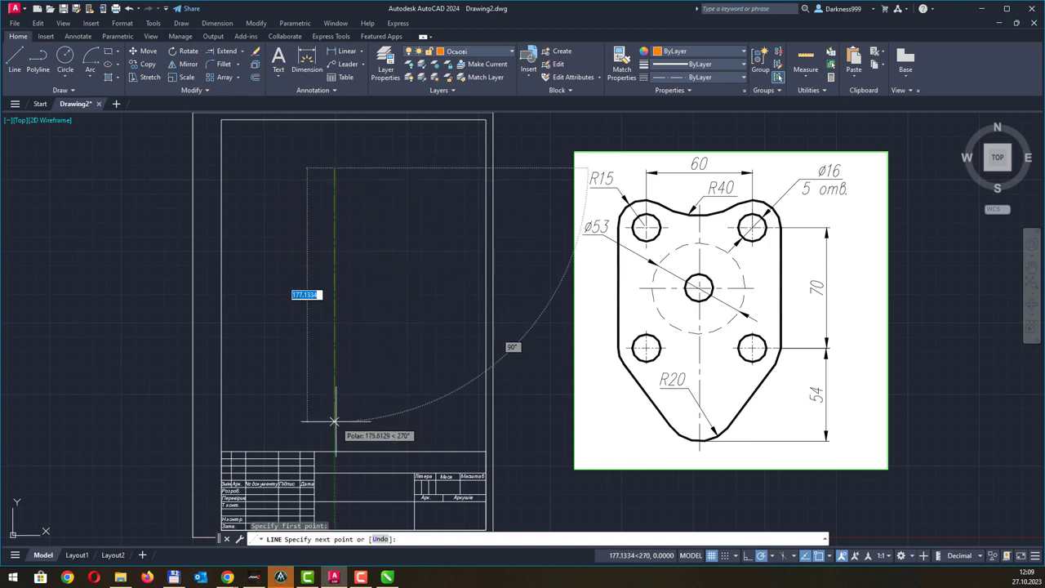
pyautogui.click(334, 428)
pyautogui.press('Escape')
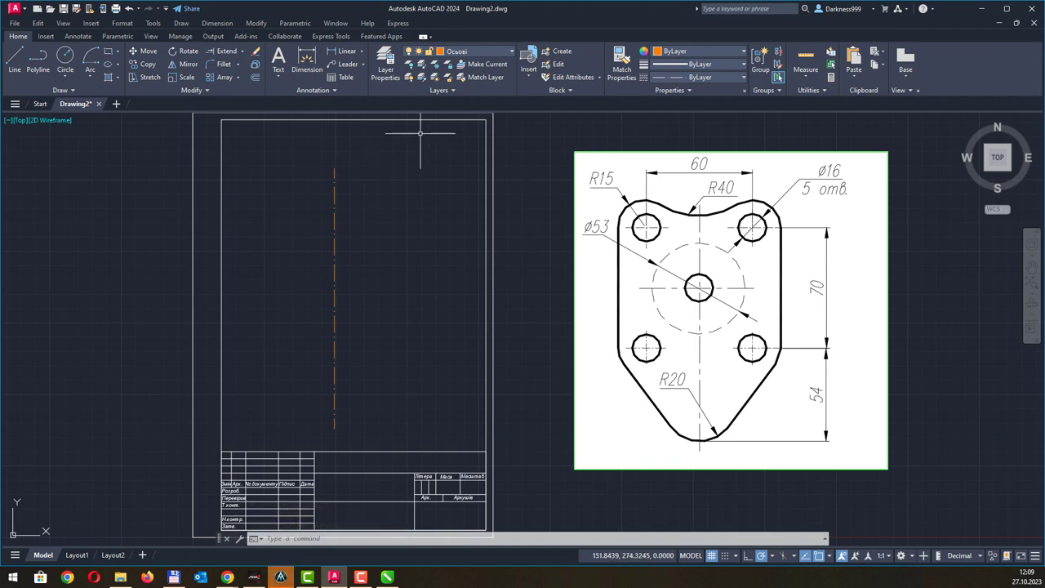
# - On layer Допоміжні, draw a horizontal red line across the axis past the frame's right edge
pyautogui.click(482, 51)
pyautogui.click(471, 91)
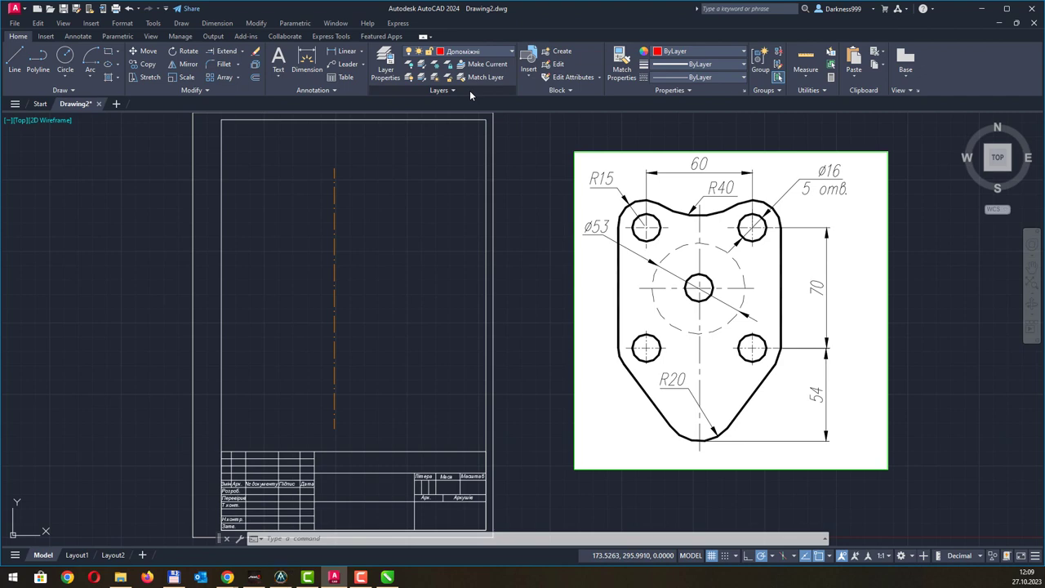
pyautogui.click(15, 59)
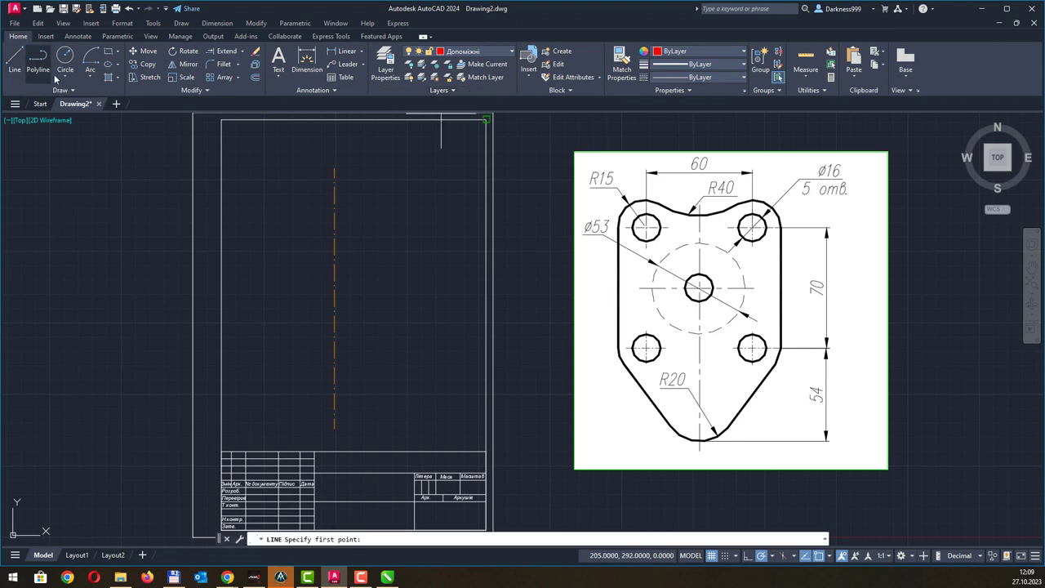
pyautogui.click(263, 179)
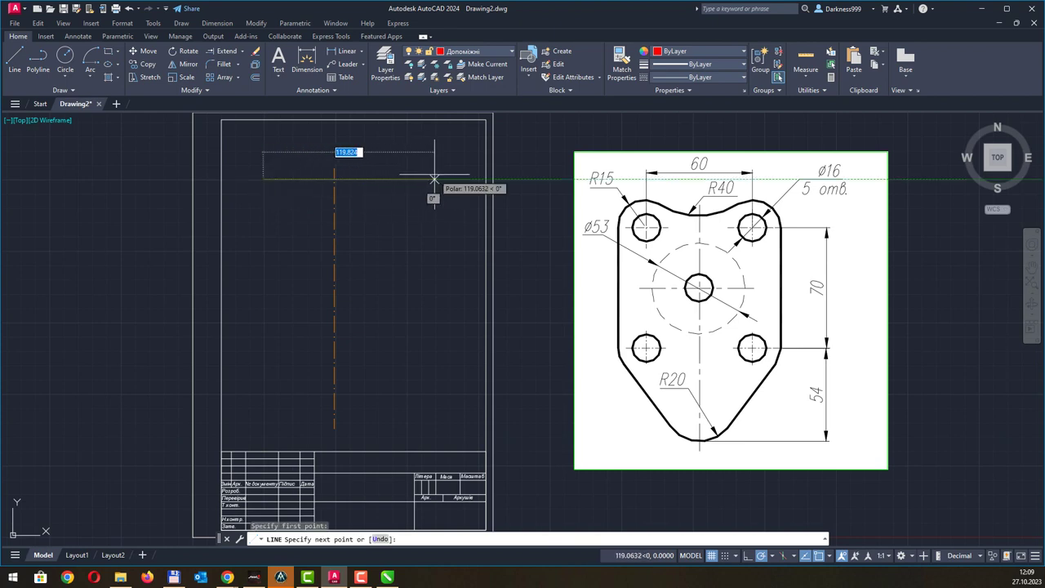
pyautogui.click(525, 179)
pyautogui.press('Escape')
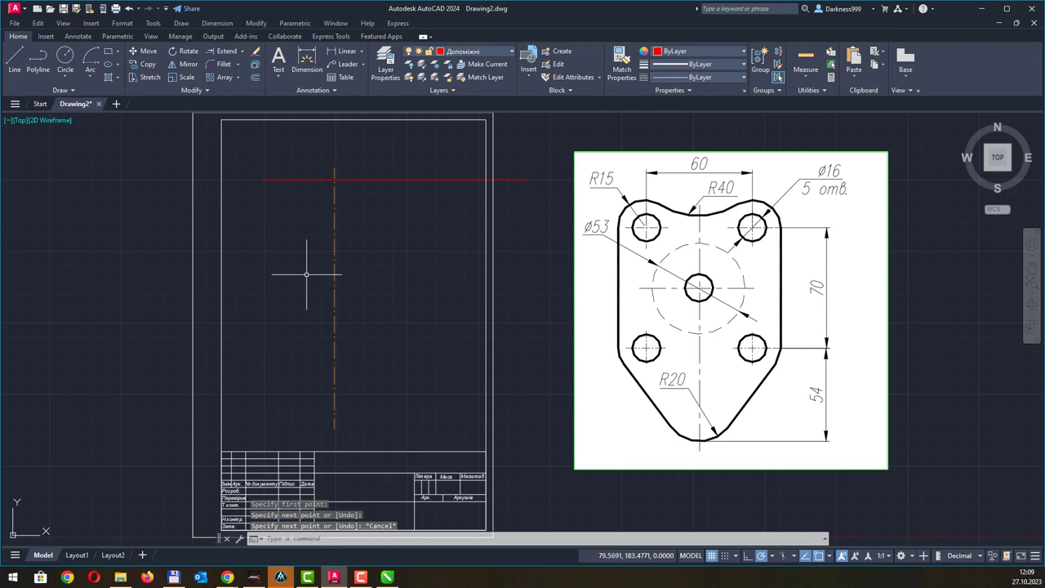
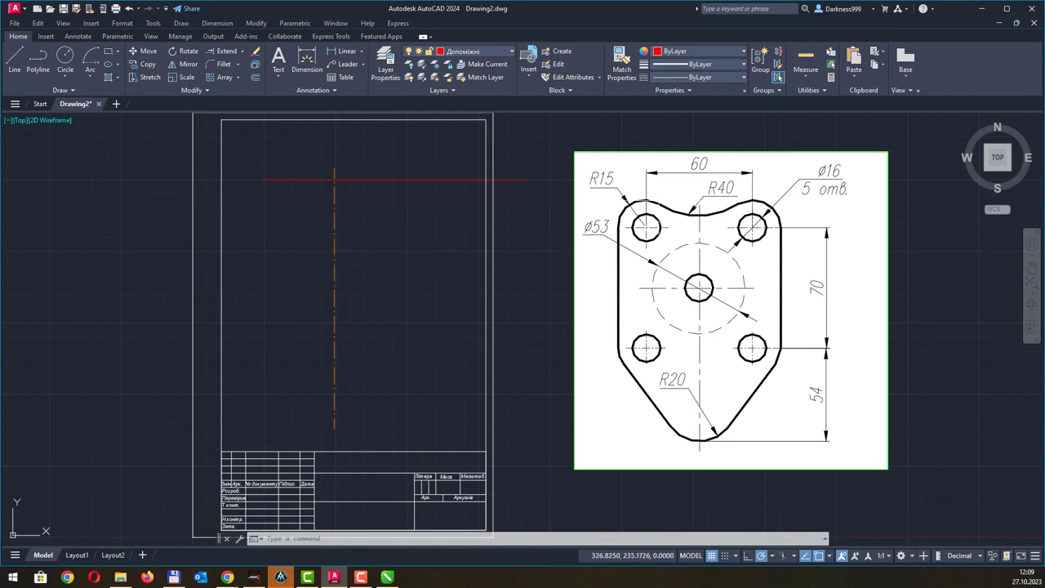
# - Offset the vertical centre line by 30 to the left and to the right
pyautogui.click(255, 78)
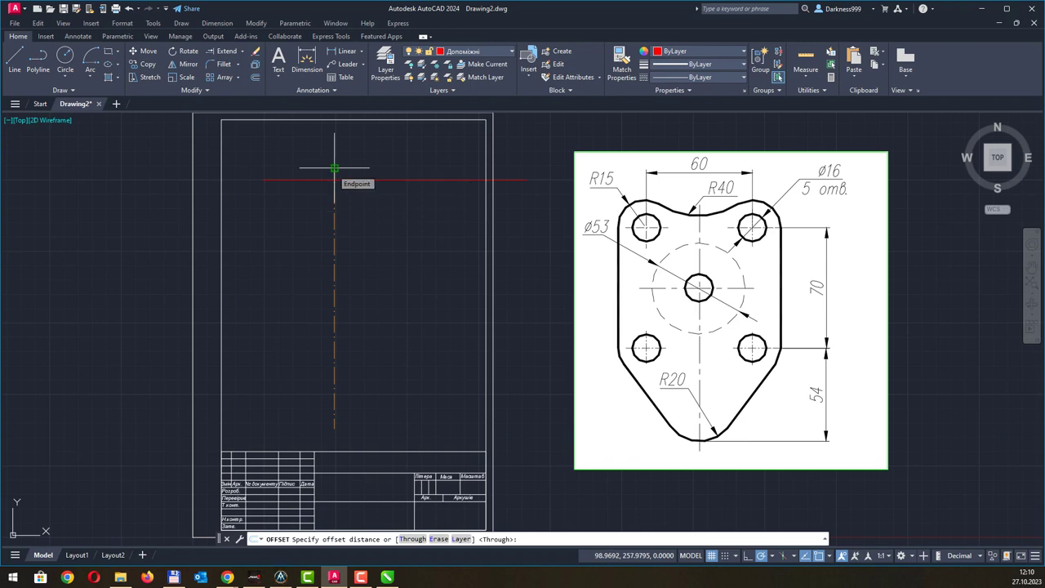
pyautogui.click(334, 169)
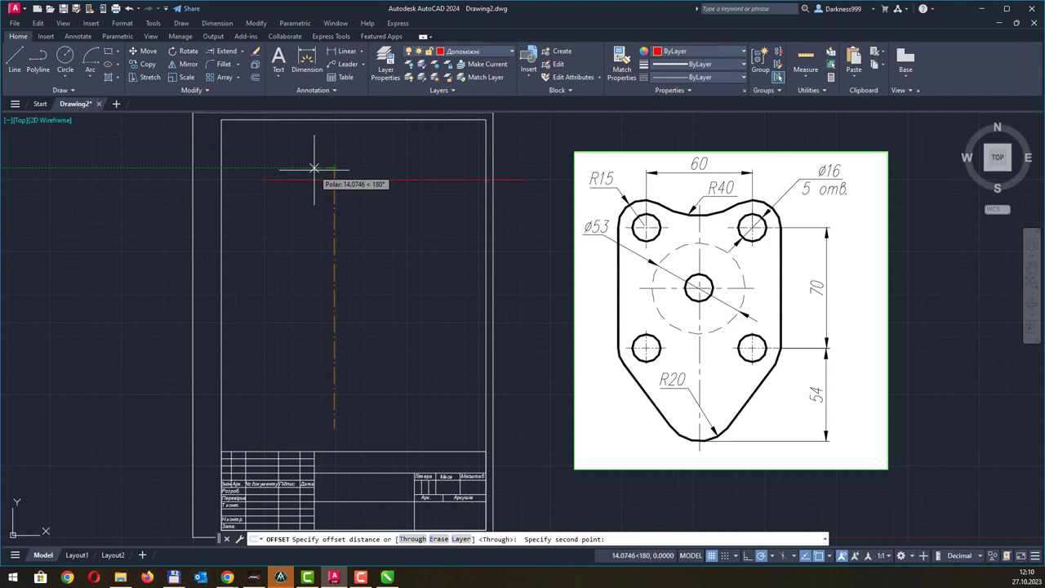
pyautogui.write('30')
pyautogui.press('Return')
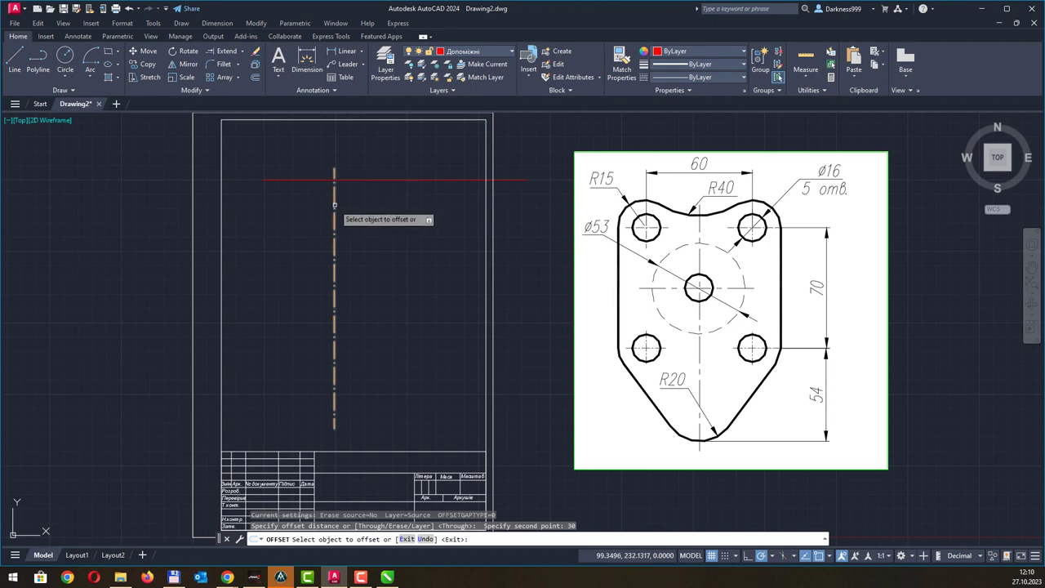
pyautogui.click(334, 204)
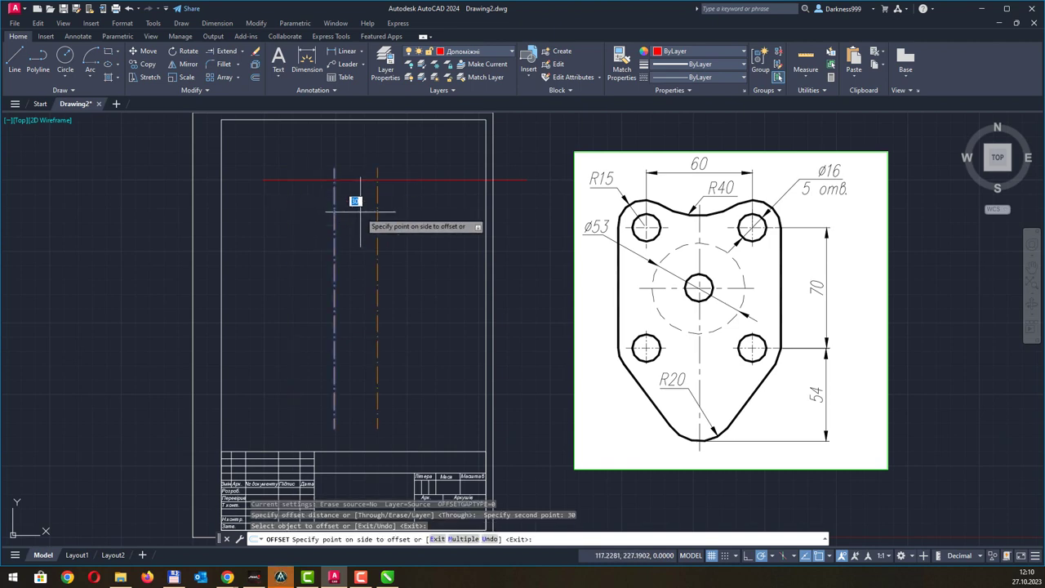
pyautogui.click(285, 225)
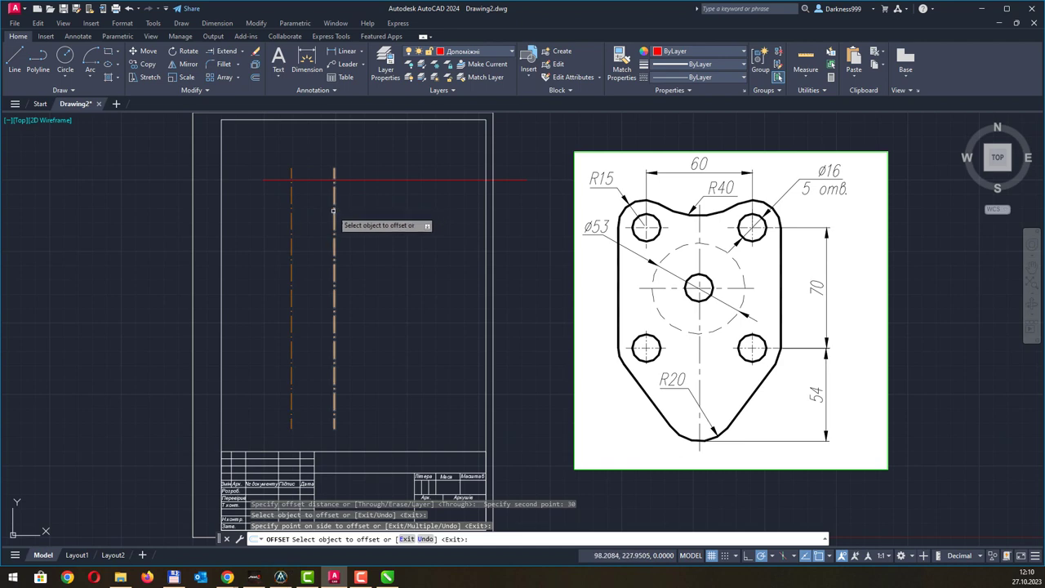
pyautogui.click(333, 211)
pyautogui.click(374, 211)
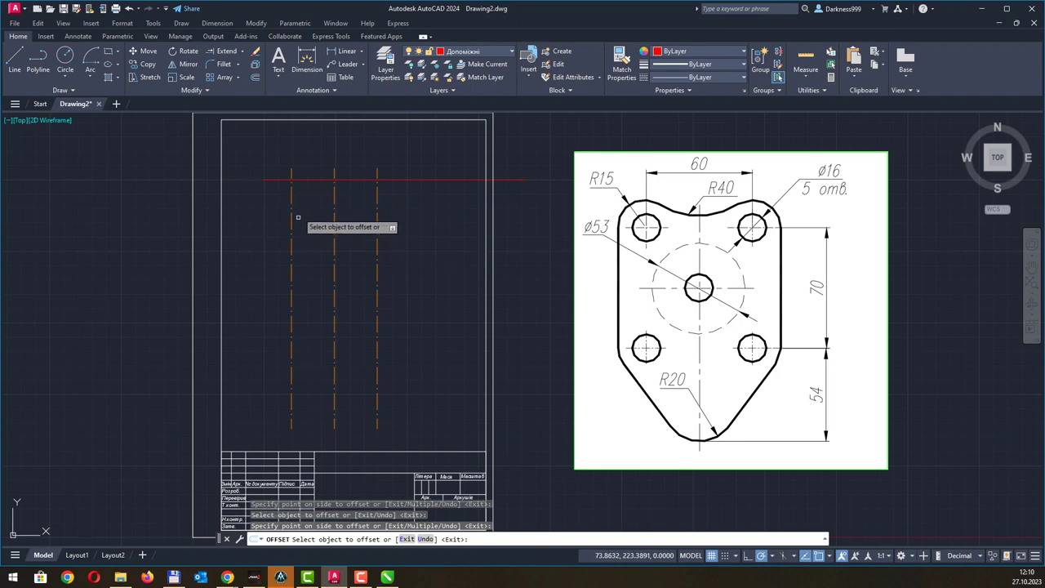
pyautogui.press('Escape')
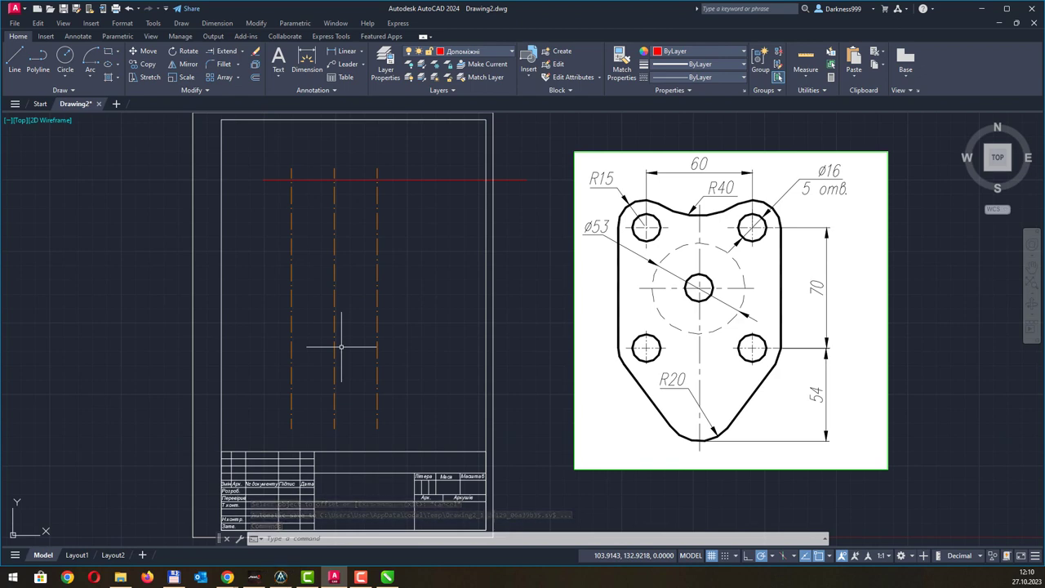
# - Place a linear 60 dimension across the tops of the two outer centre lines
pyautogui.click(306, 61)
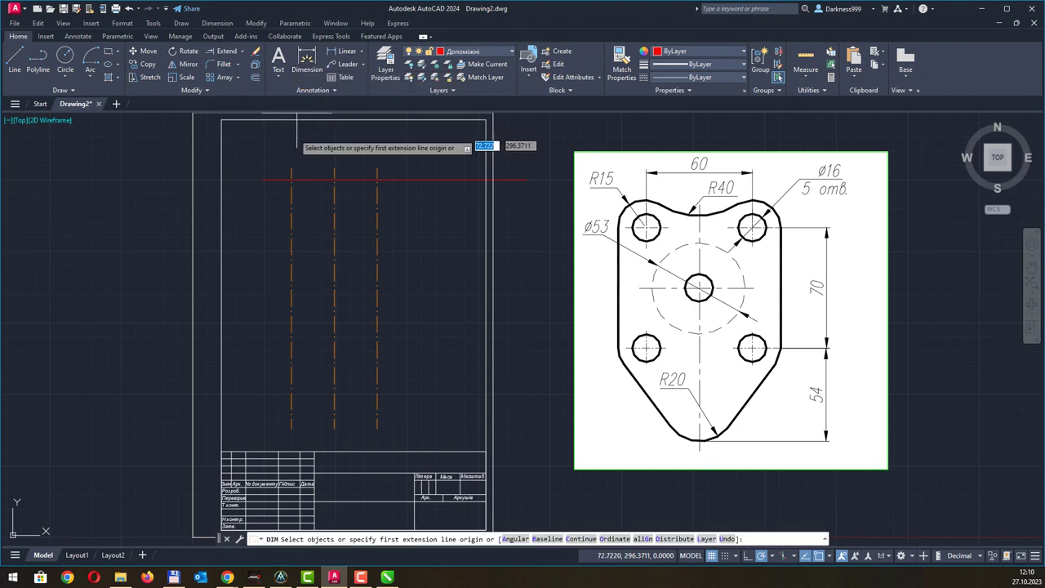
pyautogui.click(334, 176)
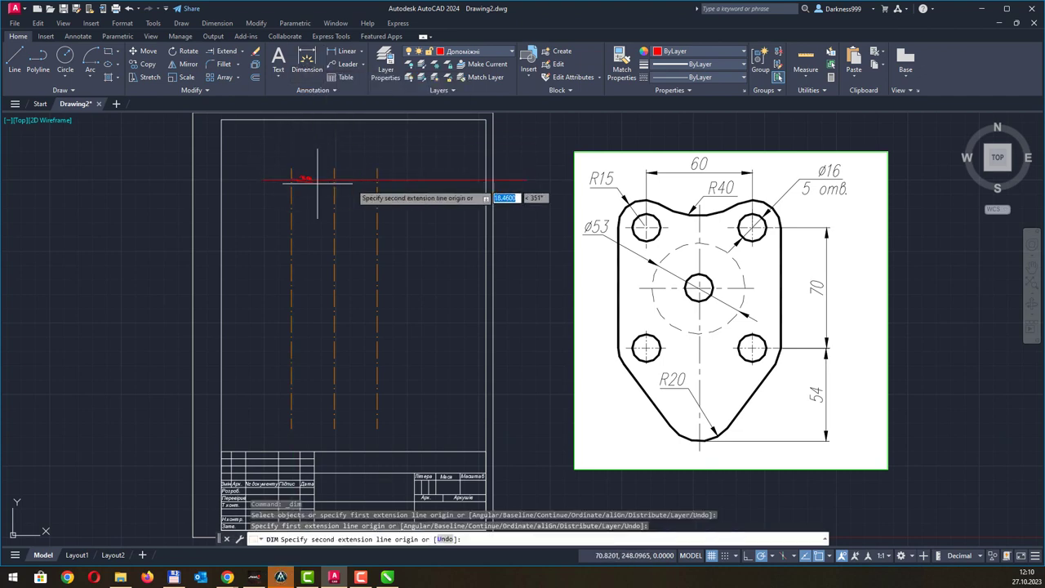
pyautogui.click(378, 178)
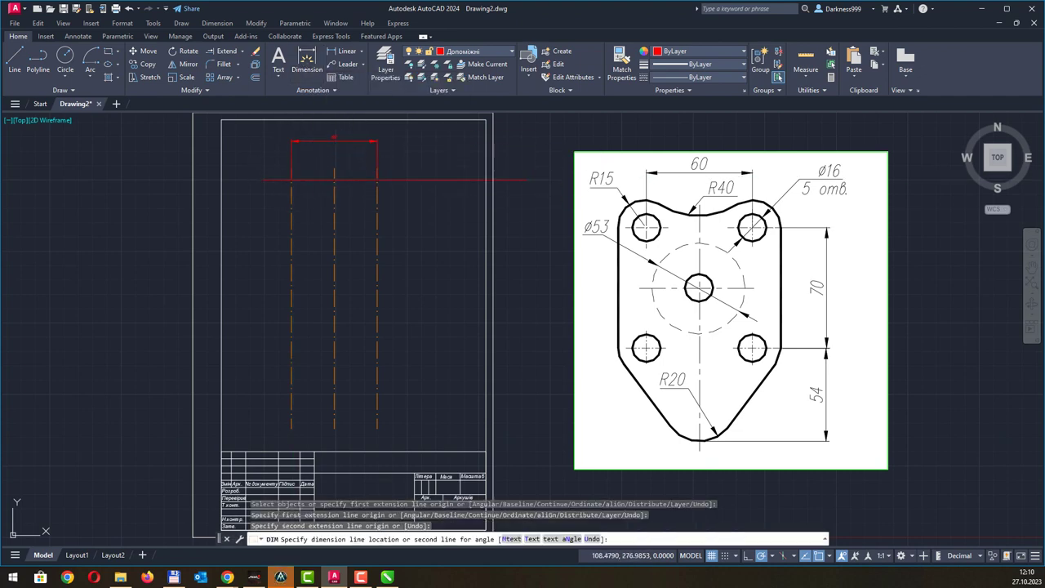
pyautogui.click(343, 142)
pyautogui.press('Return')
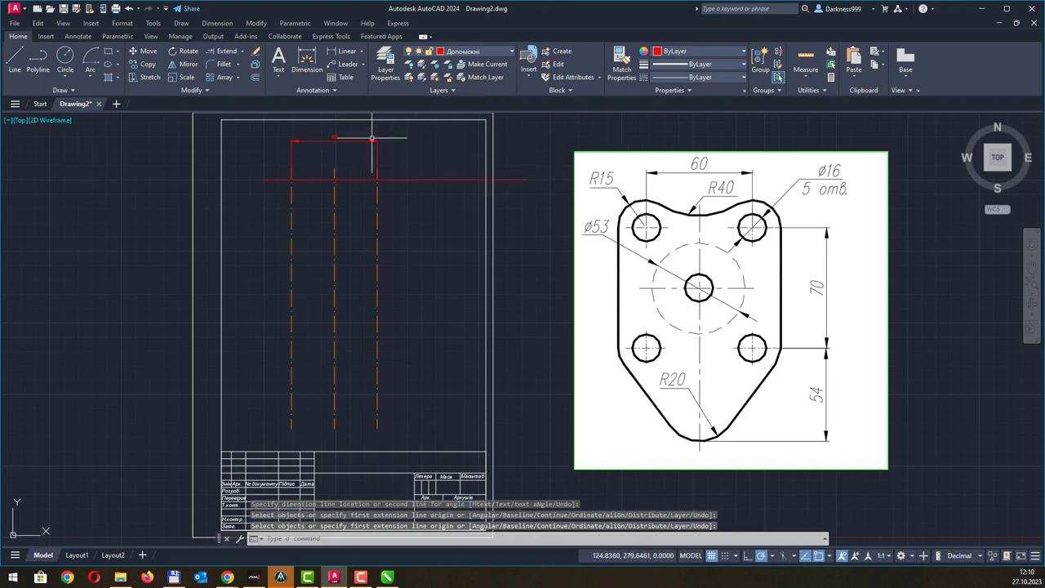
# - Move the 60 dimension onto the Розмірні layer
pyautogui.click(334, 141)
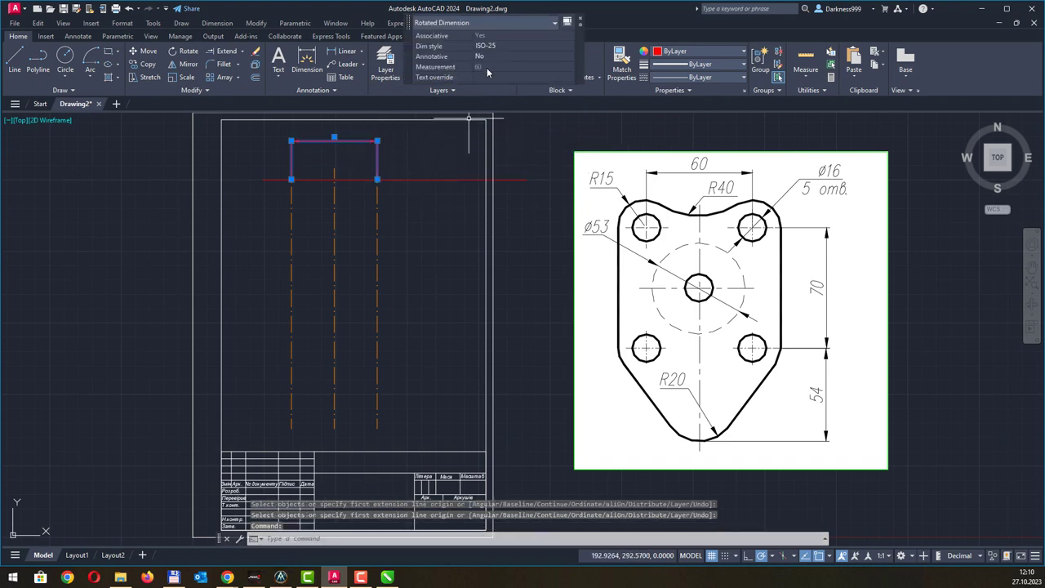
pyautogui.moveTo(482, 22)
pyautogui.mouseDown()
pyautogui.moveTo(320, 109)
pyautogui.moveTo(94, 176)
pyautogui.mouseUp()
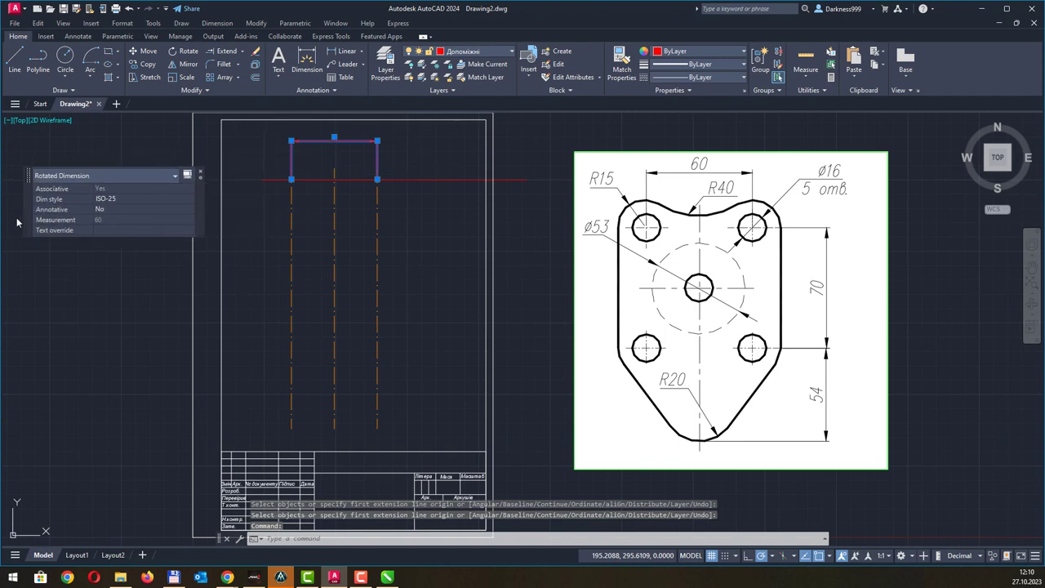
pyautogui.click(511, 51)
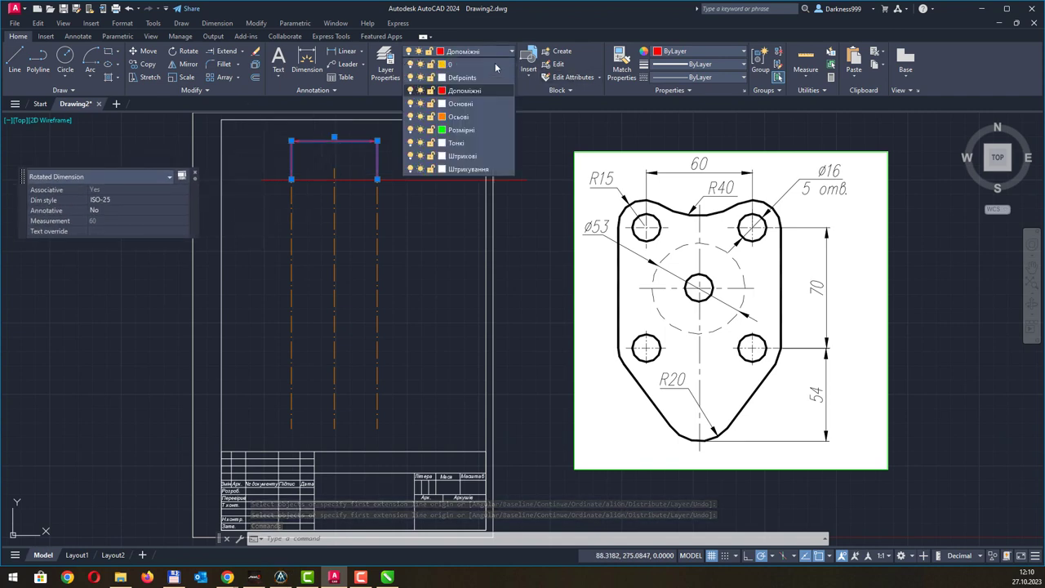
pyautogui.click(462, 131)
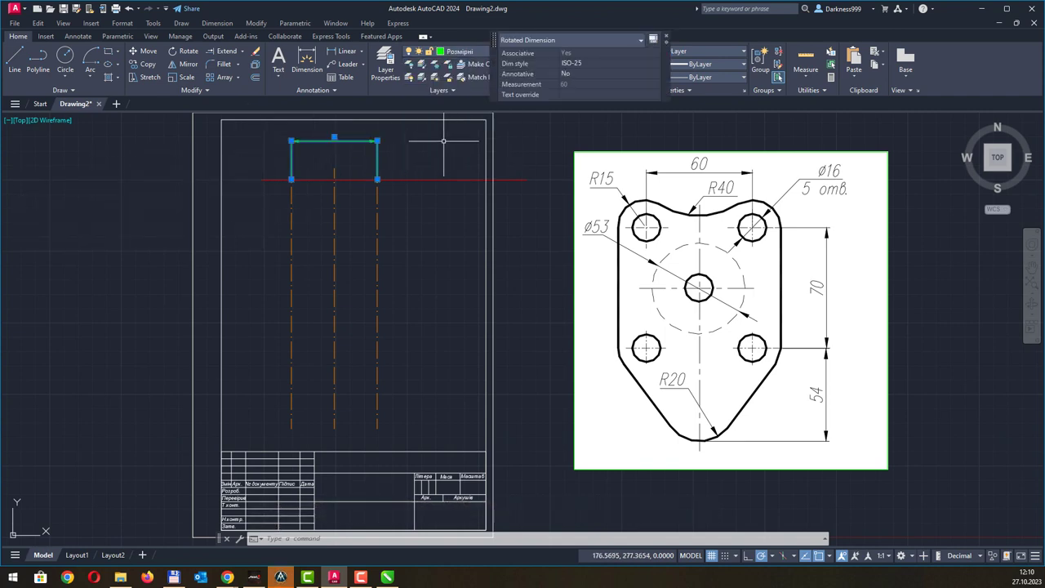
pyautogui.press('Escape')
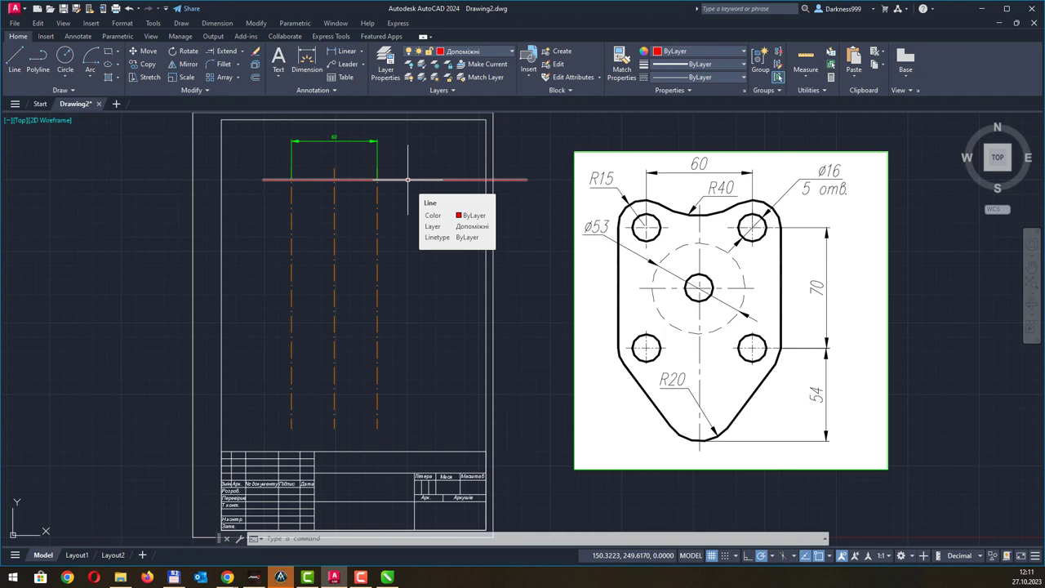
# - Offset the top horizontal line 70 downward
pyautogui.click(407, 179)
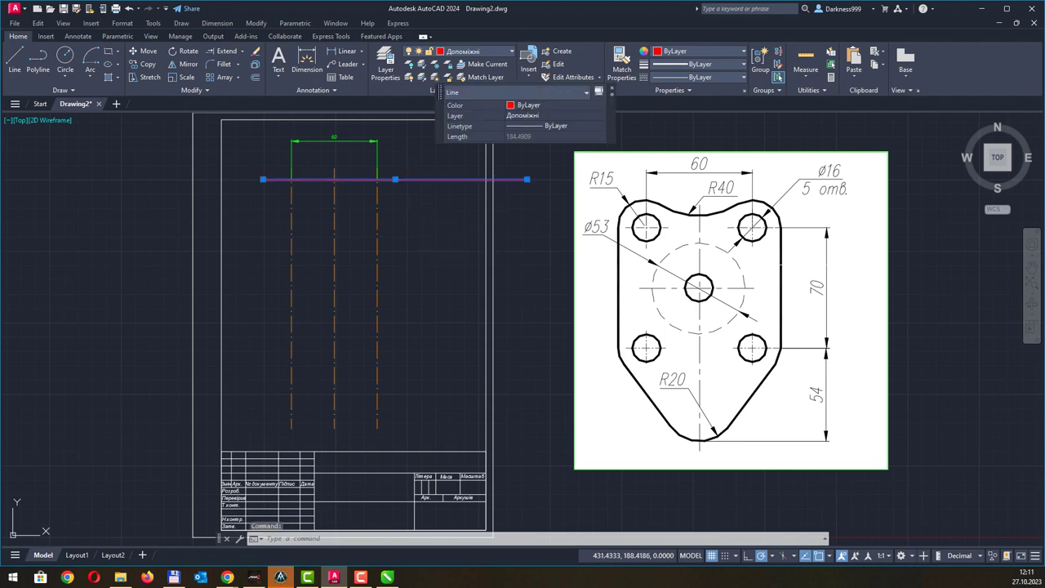
pyautogui.click(255, 78)
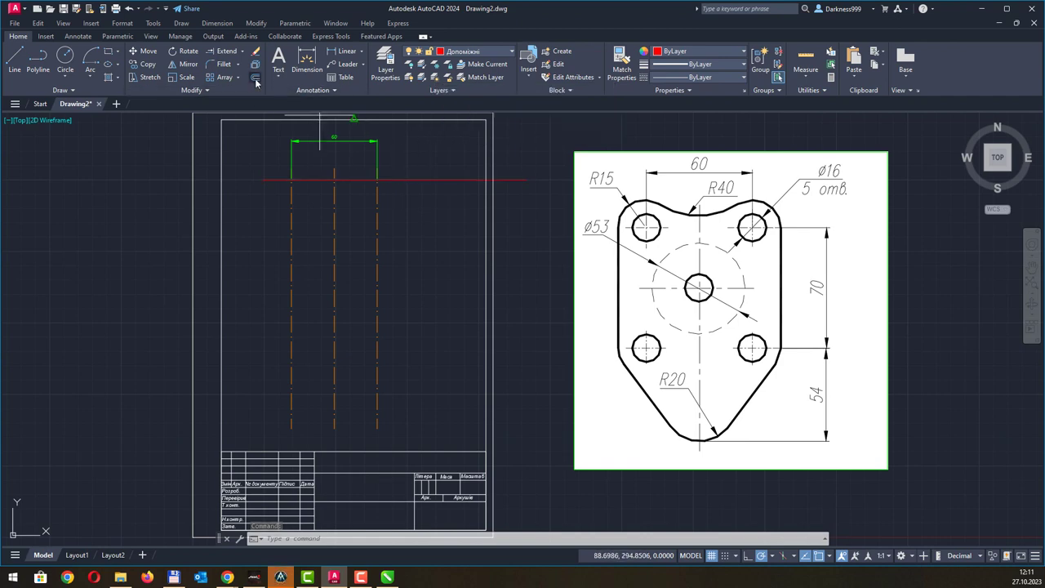
pyautogui.click(292, 179)
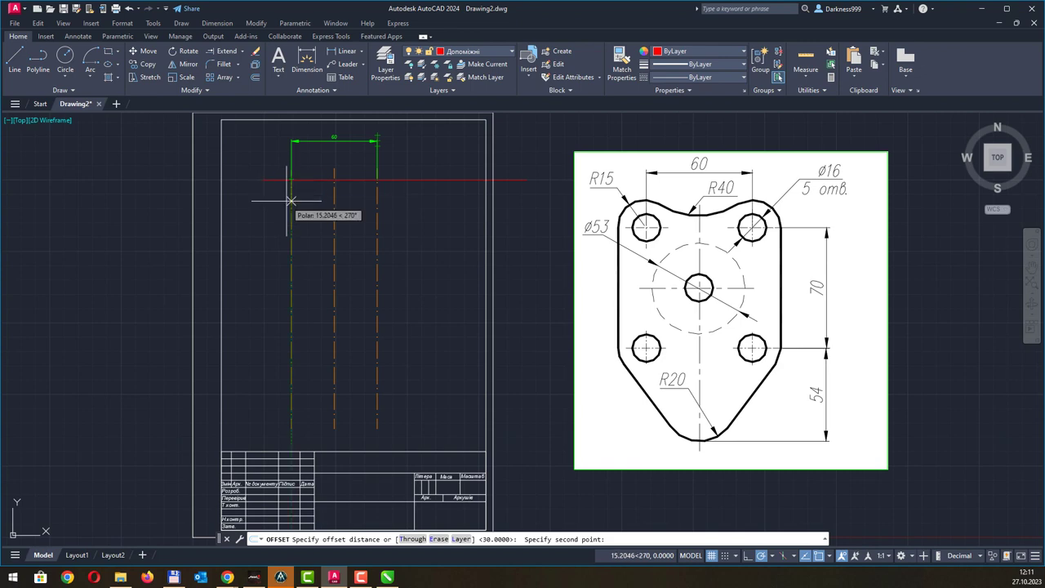
pyautogui.write('70')
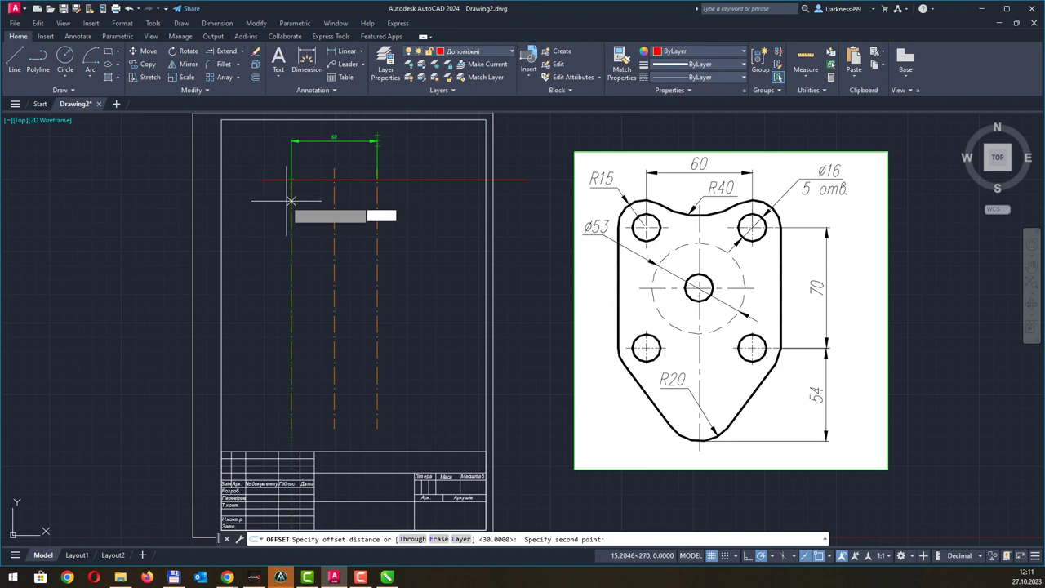
pyautogui.press('Return')
pyautogui.click(290, 178)
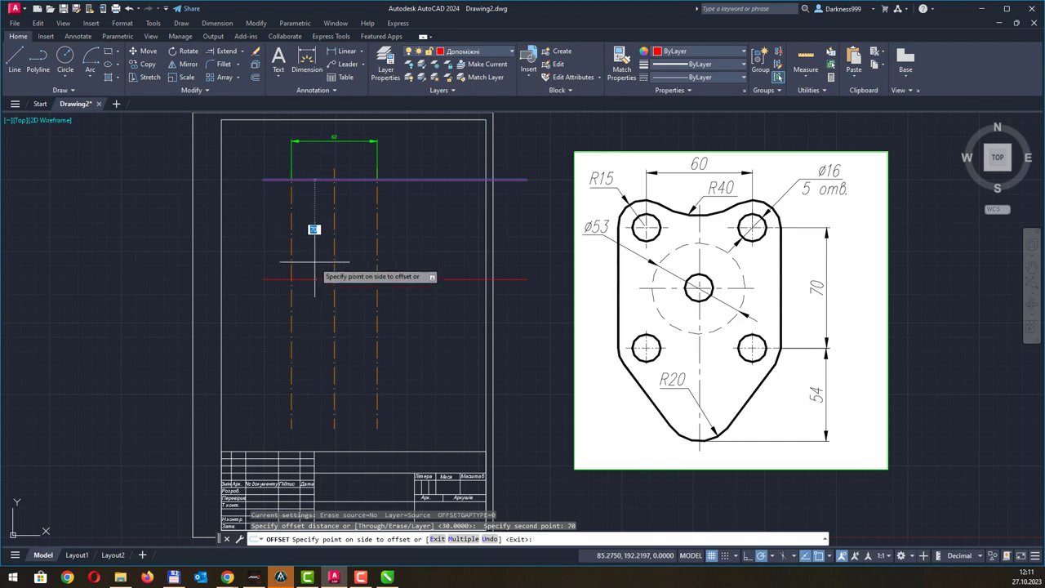
pyautogui.click(318, 282)
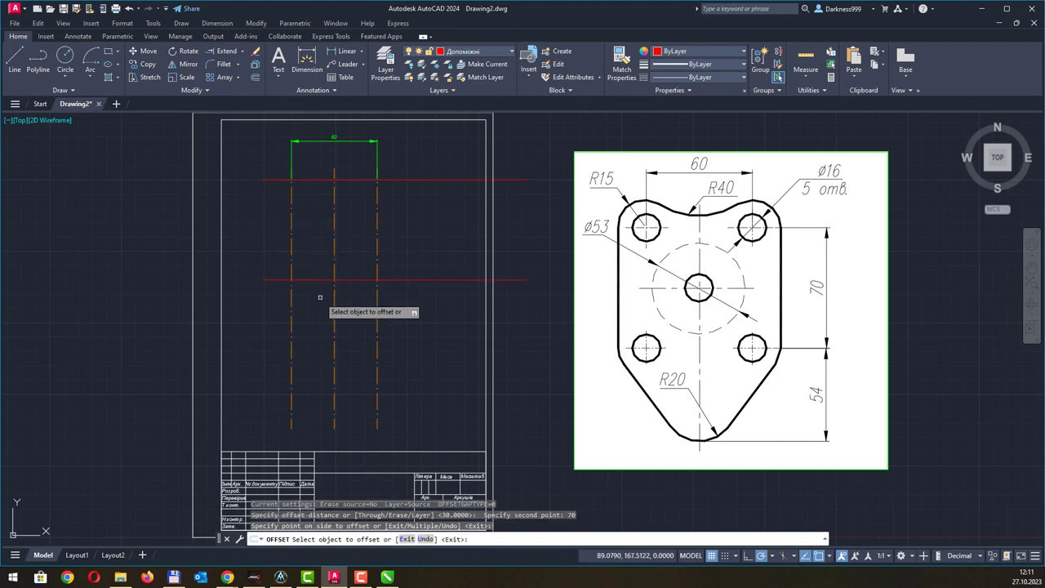
pyautogui.rightClick(318, 299)
pyautogui.click(340, 305)
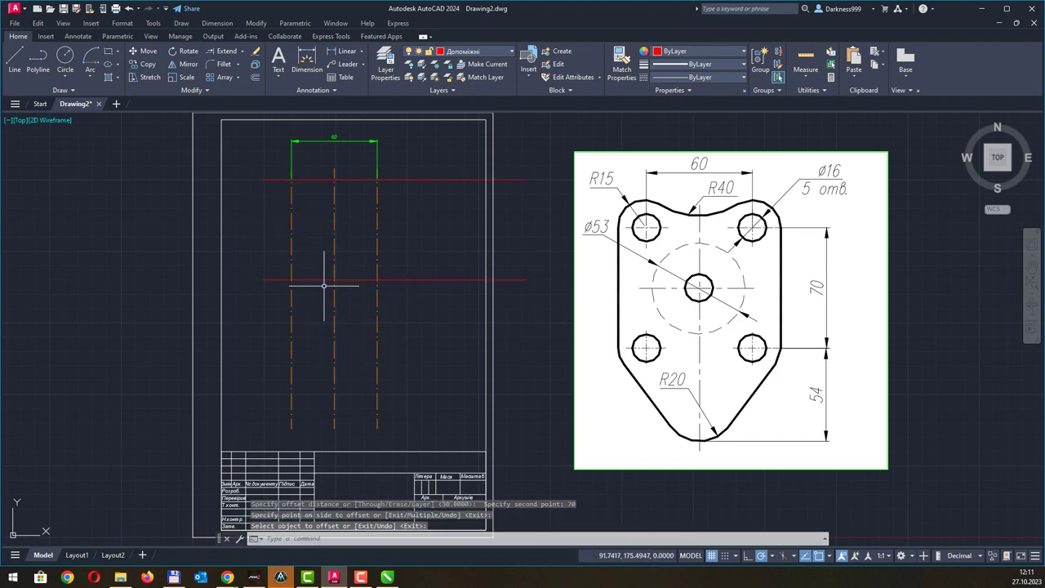
# - Offset the new horizontal line a further 54 downward
pyautogui.click(256, 79)
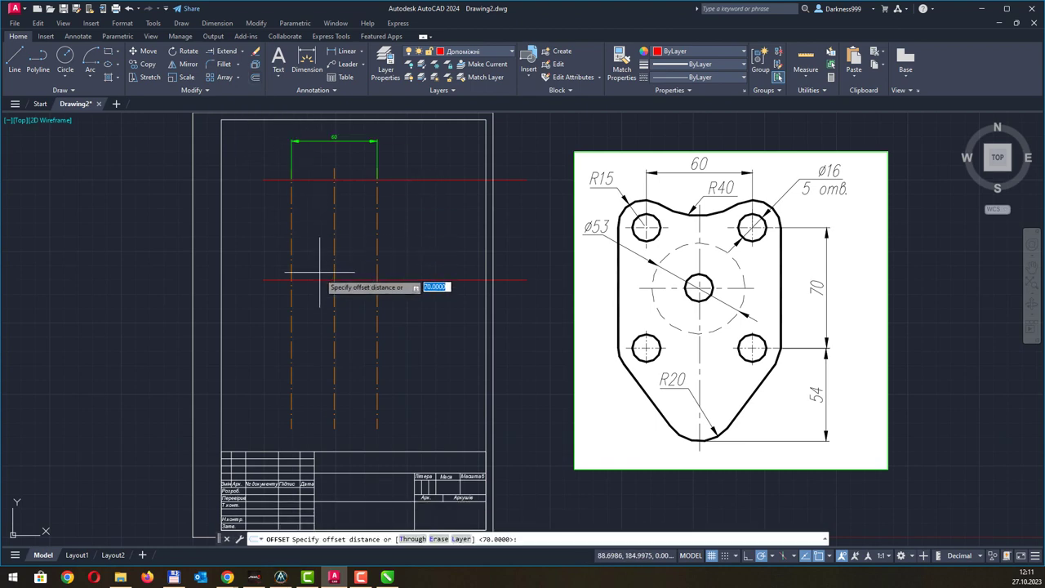
pyautogui.click(292, 279)
pyautogui.write('54')
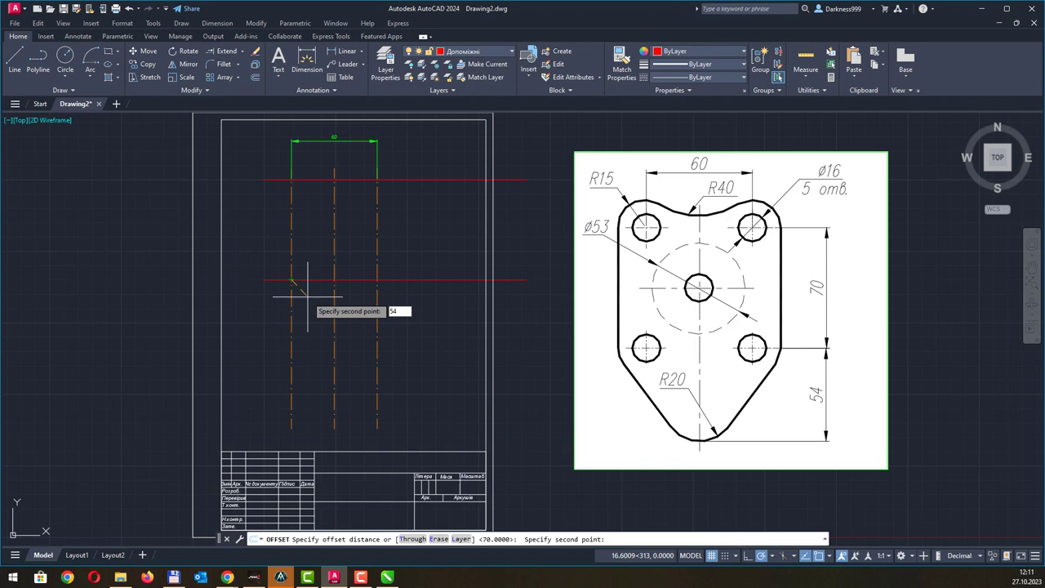
pyautogui.press('Return')
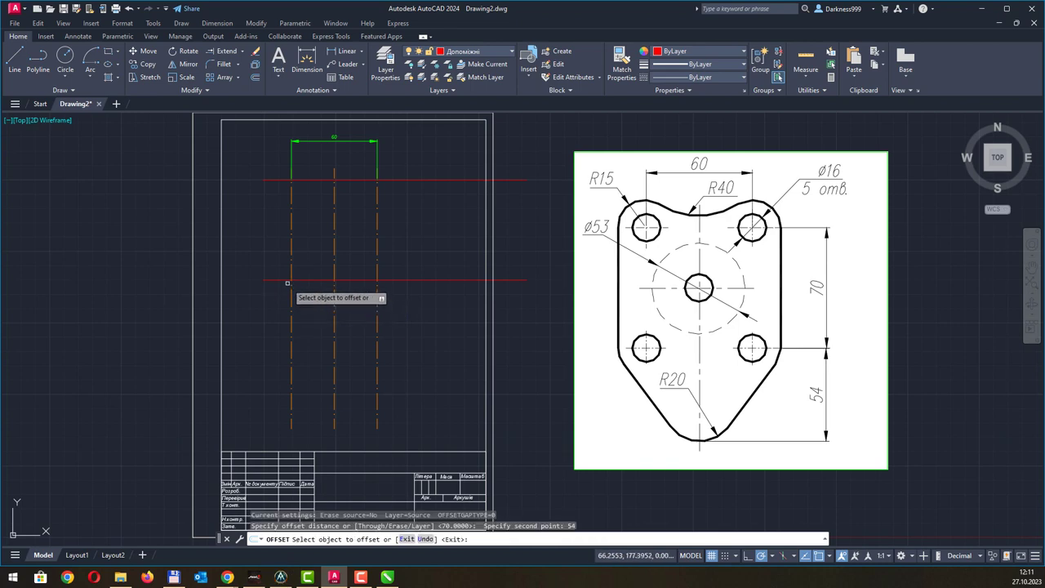
pyautogui.click(287, 280)
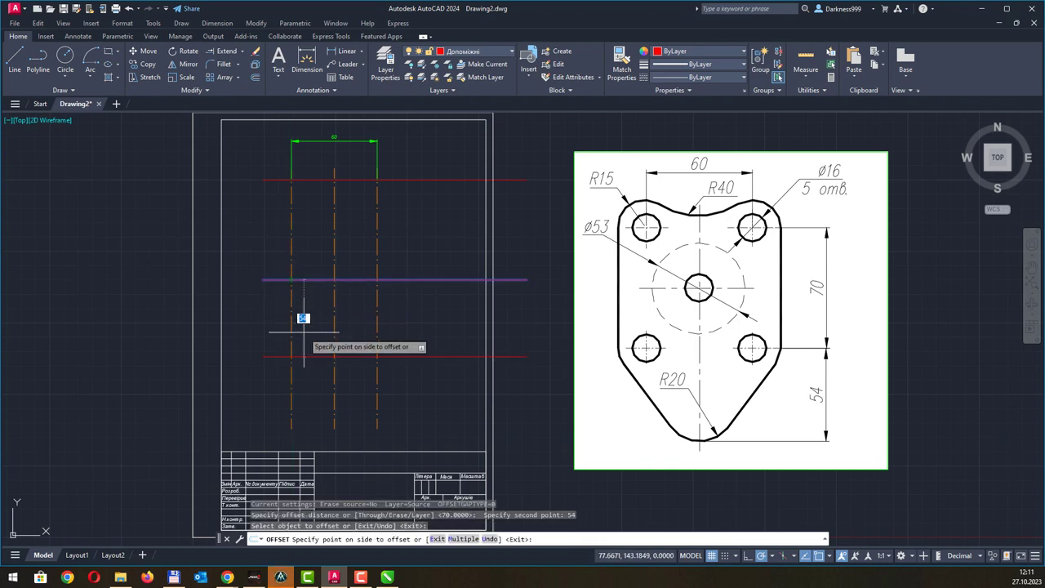
pyautogui.click(303, 333)
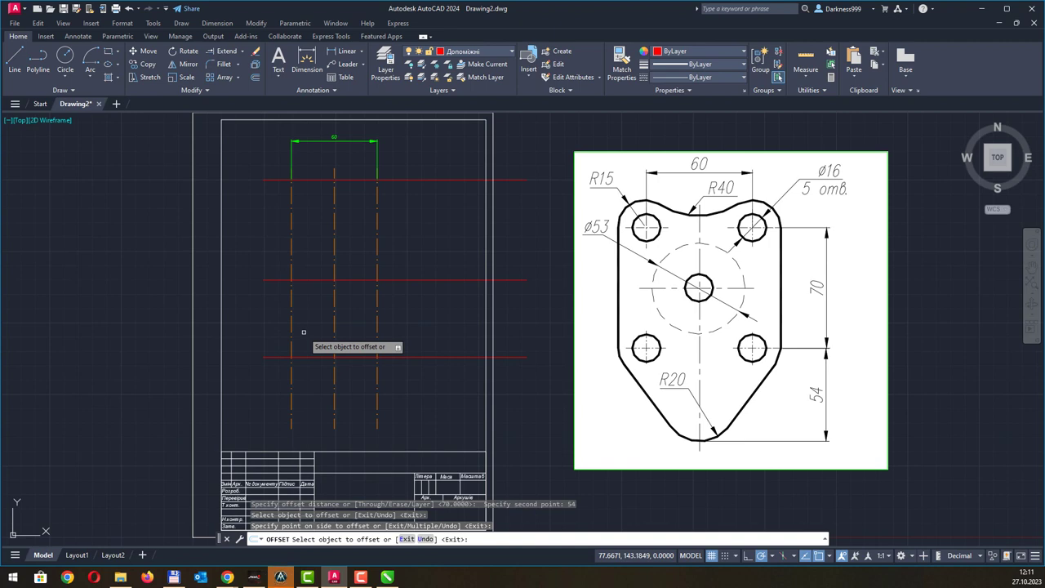
pyautogui.press('Escape')
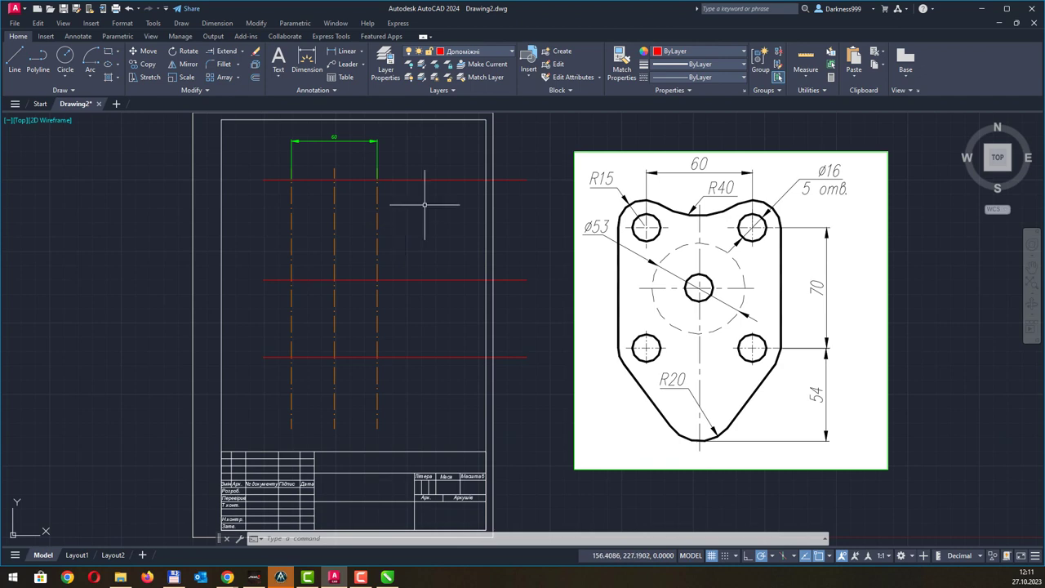
# - Make Основні current and draw an R15 circle at the upper-left axis intersection
pyautogui.click(488, 52)
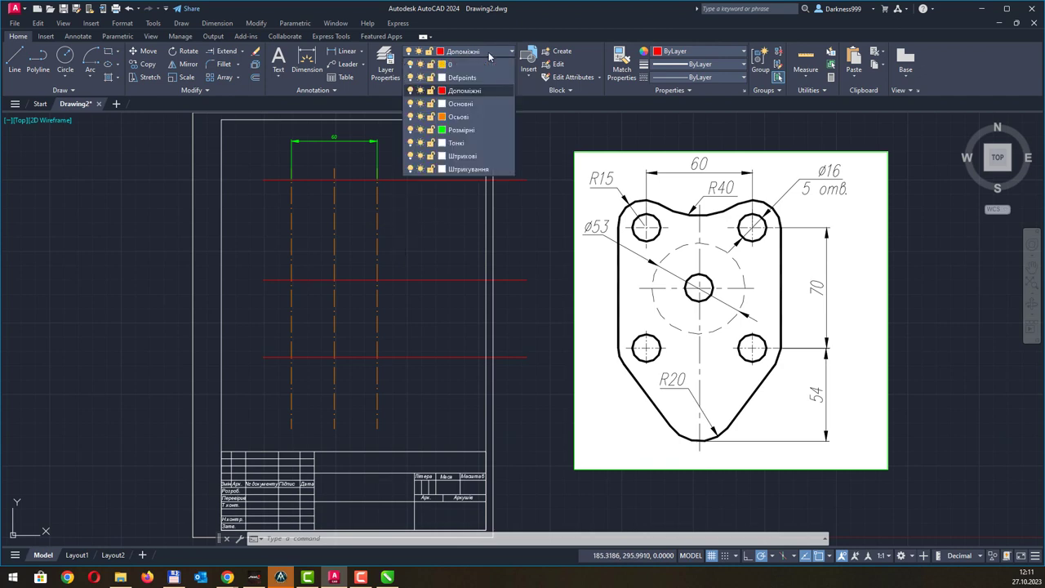
pyautogui.click(460, 103)
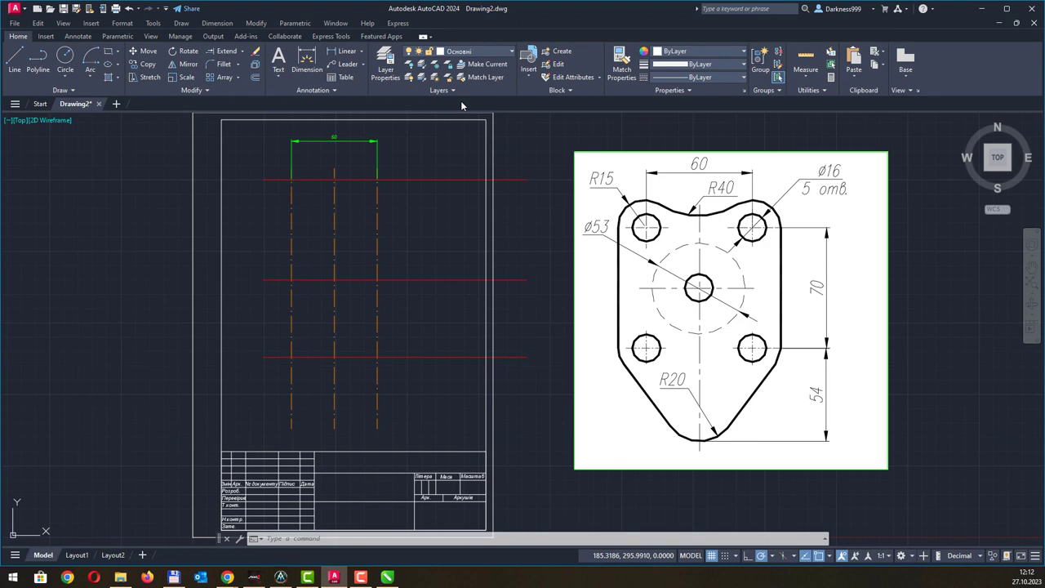
pyautogui.click(67, 57)
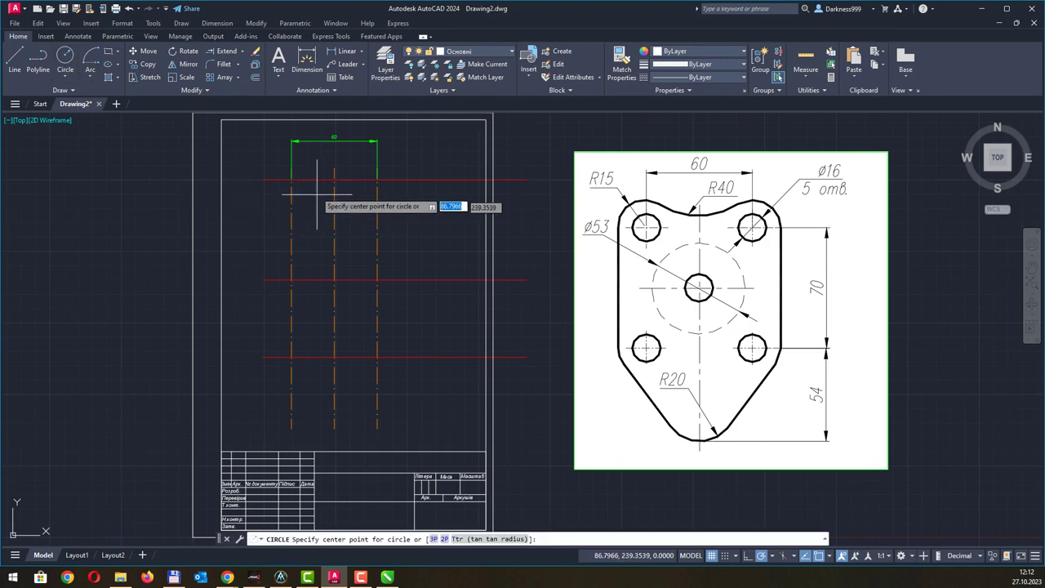
pyautogui.click(291, 179)
pyautogui.write('15')
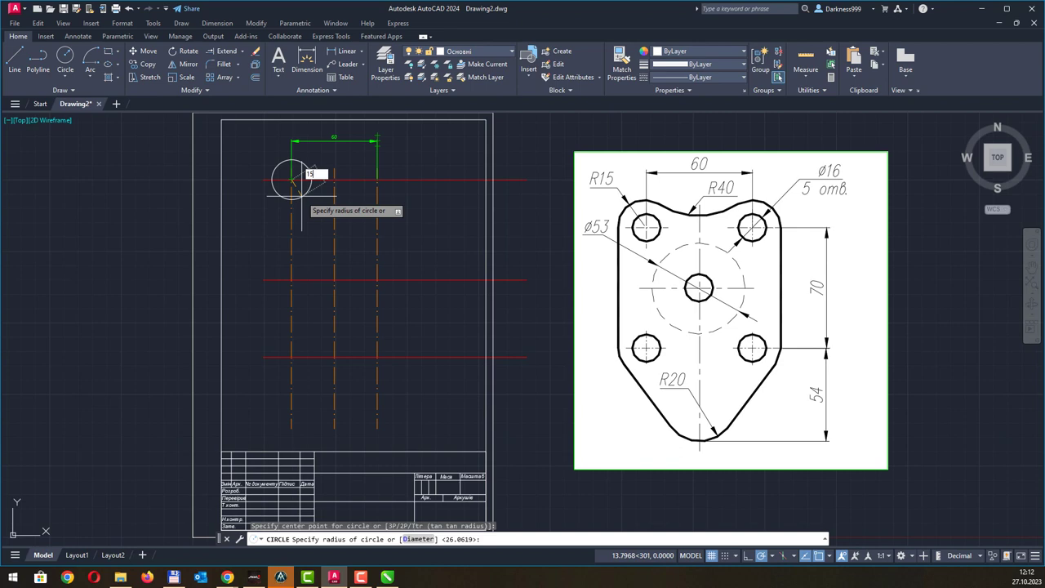
pyautogui.press('Return')
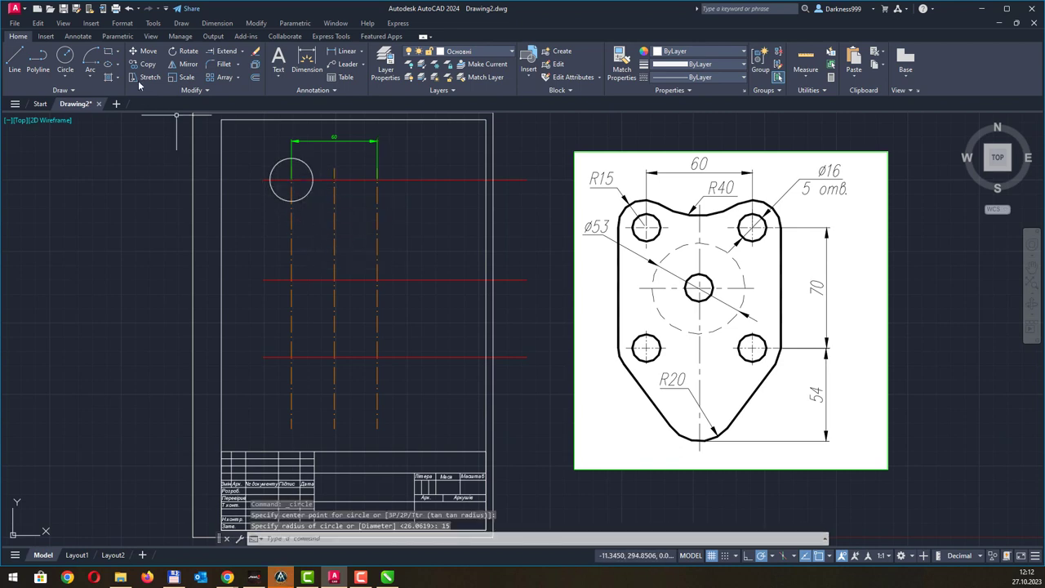
# - Add a trial diameter dimension to the circle, then delete it
pyautogui.click(307, 59)
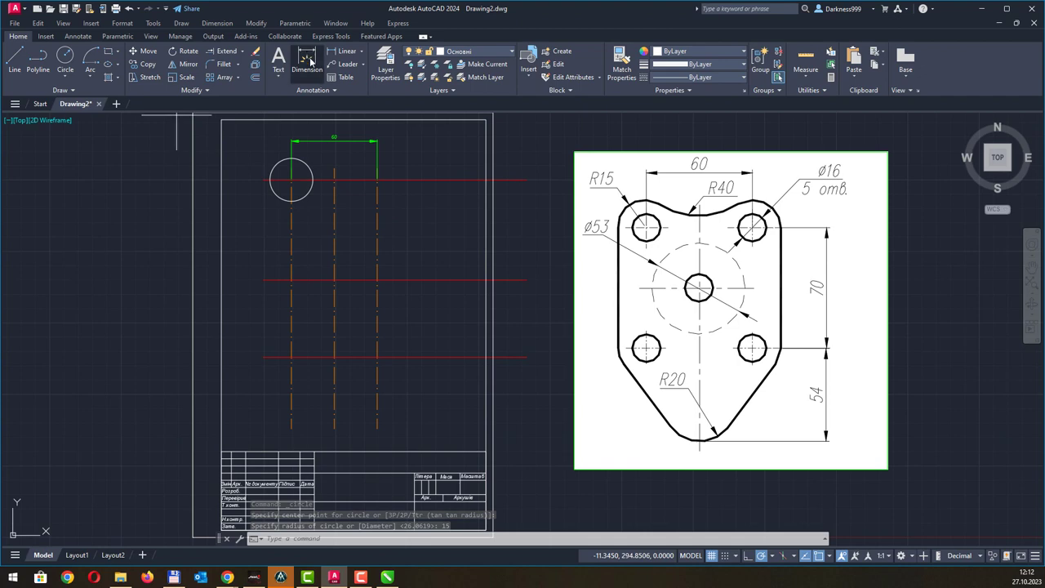
pyautogui.click(309, 163)
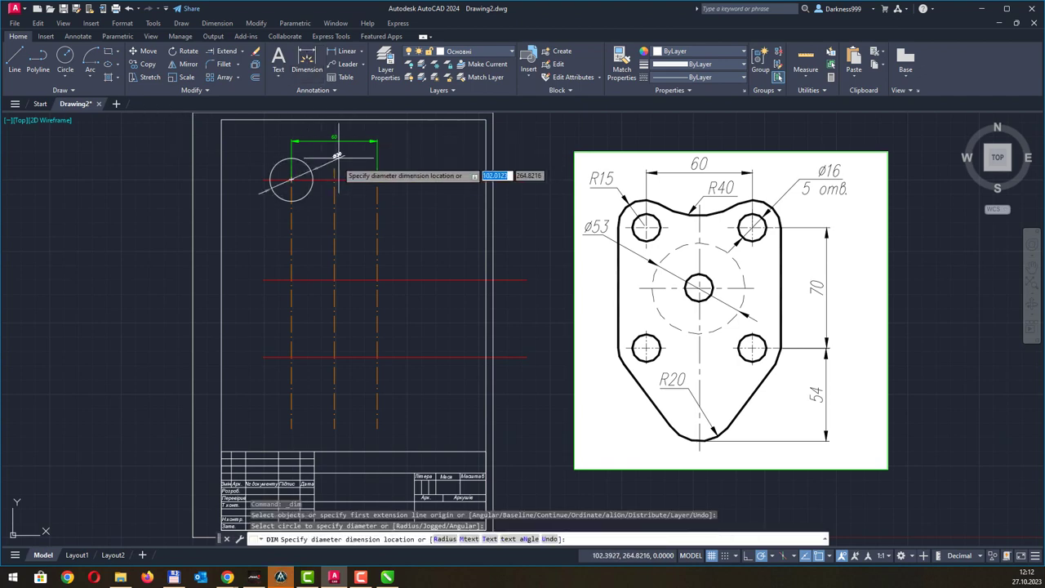
pyautogui.click(327, 165)
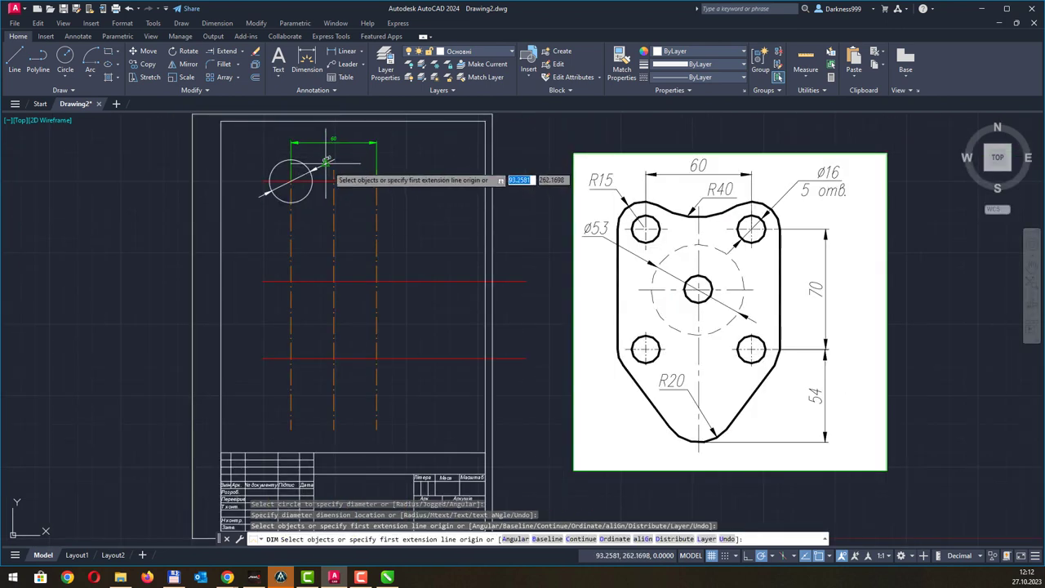
pyautogui.press('Escape')
pyautogui.click(326, 161)
pyautogui.press('Delete')
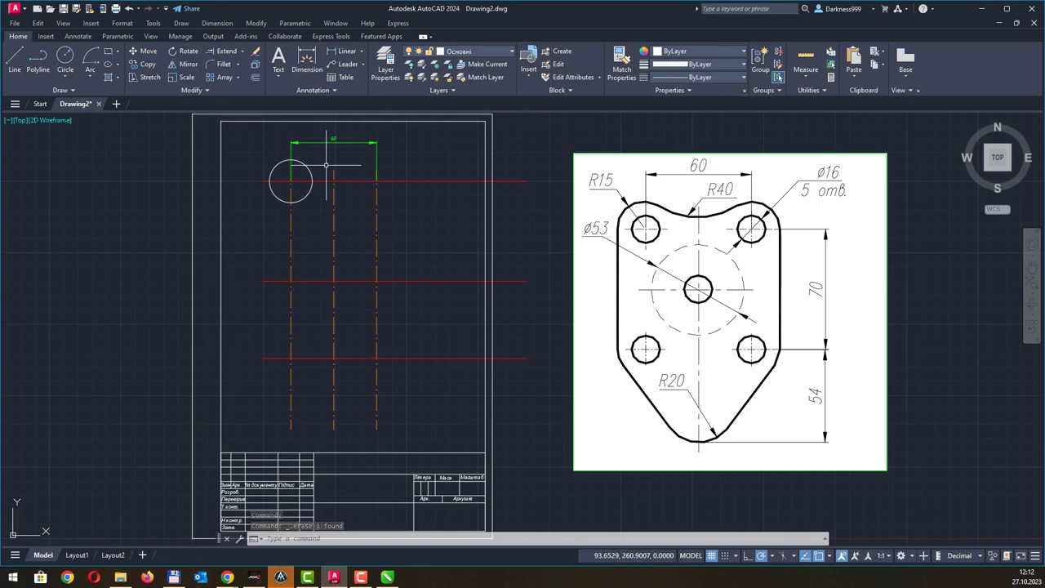
# - Copy the R15 circle from its centre to the upper-right, lower-right and lower-left intersections
pyautogui.click(146, 64)
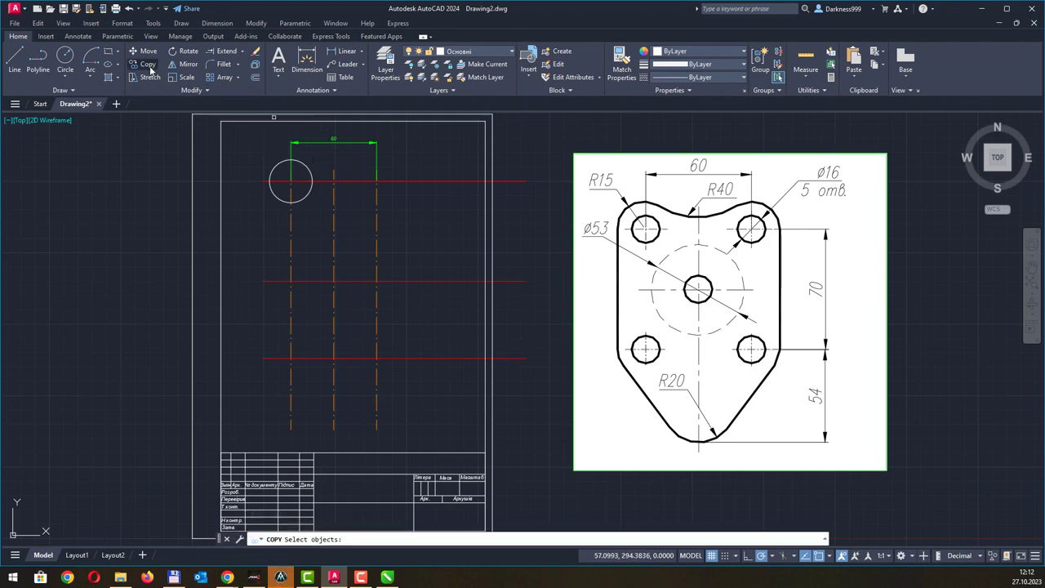
pyautogui.click(311, 189)
pyautogui.press('Return')
pyautogui.click(291, 181)
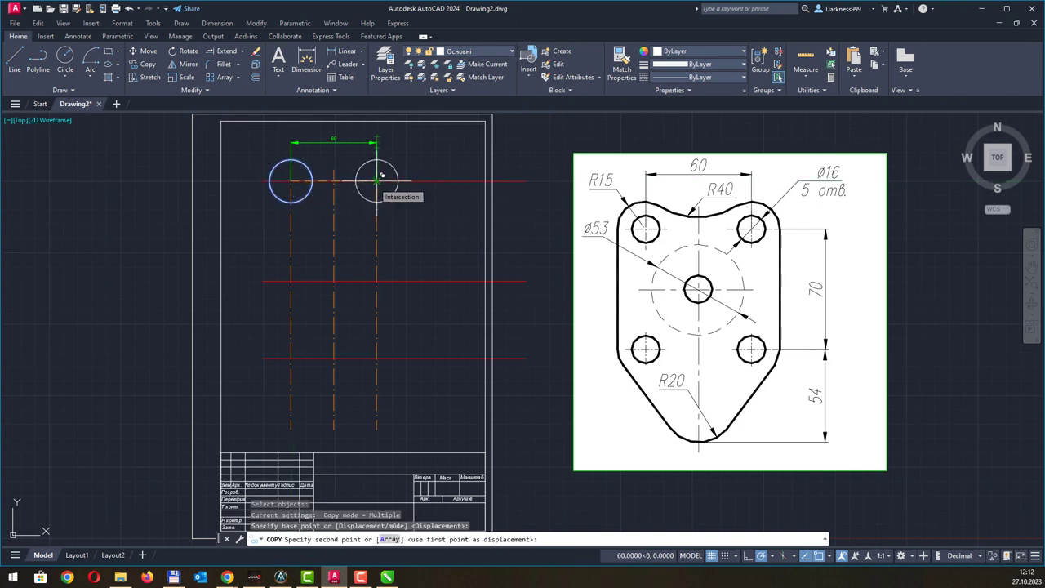
pyautogui.click(379, 177)
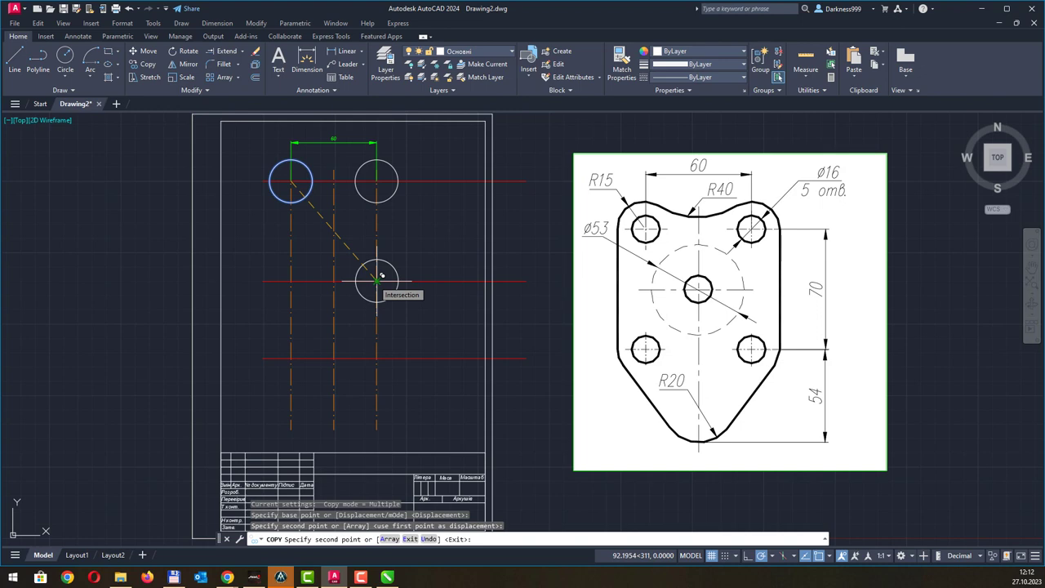
pyautogui.click(382, 275)
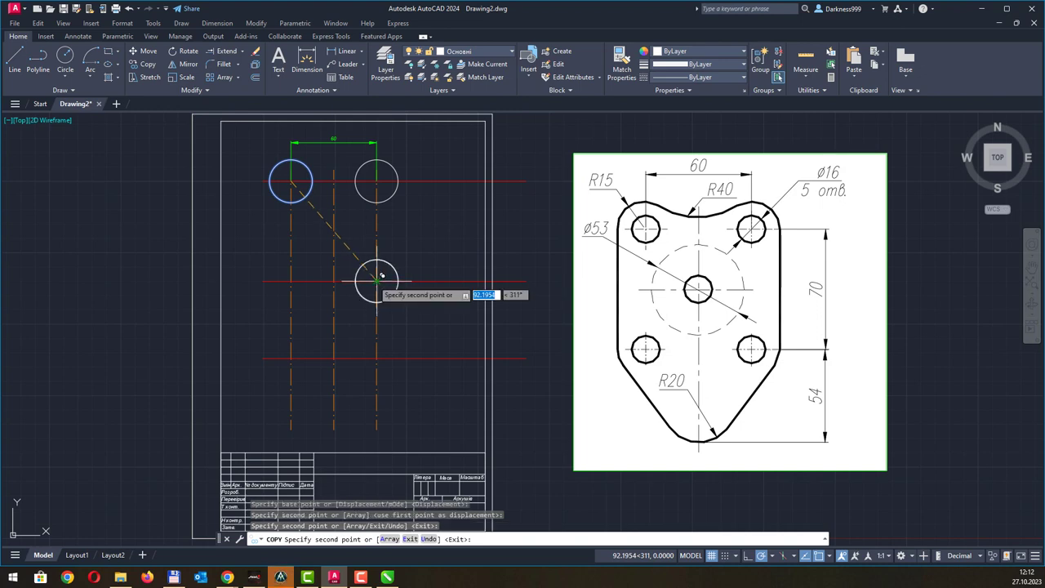
pyautogui.click(291, 281)
pyautogui.press('Escape')
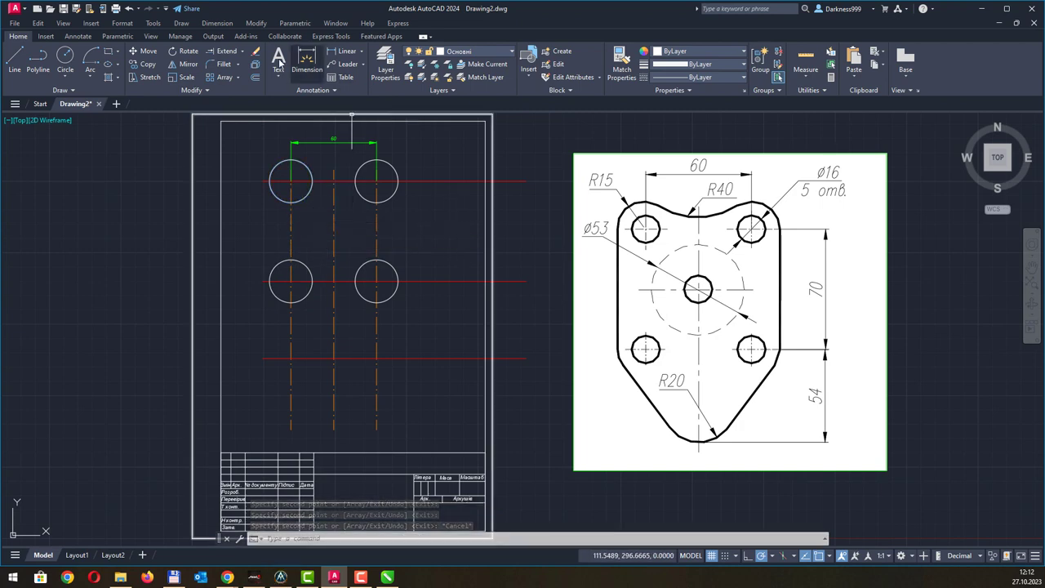
# - Dimension the 70 vertical spacing between the right-hand hole centres, placed to the right
pyautogui.click(304, 58)
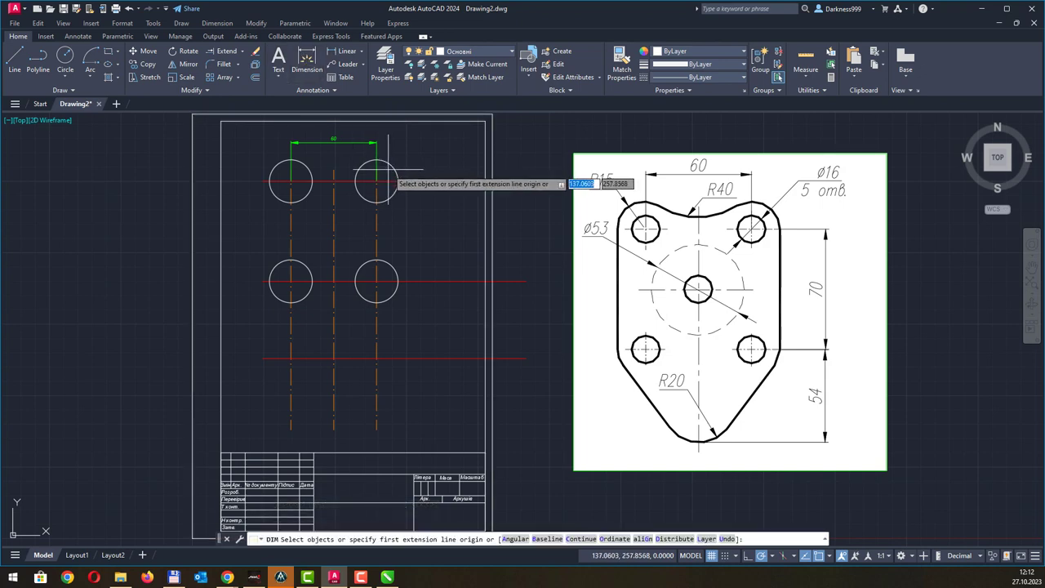
pyautogui.scroll(2, 374, 178)
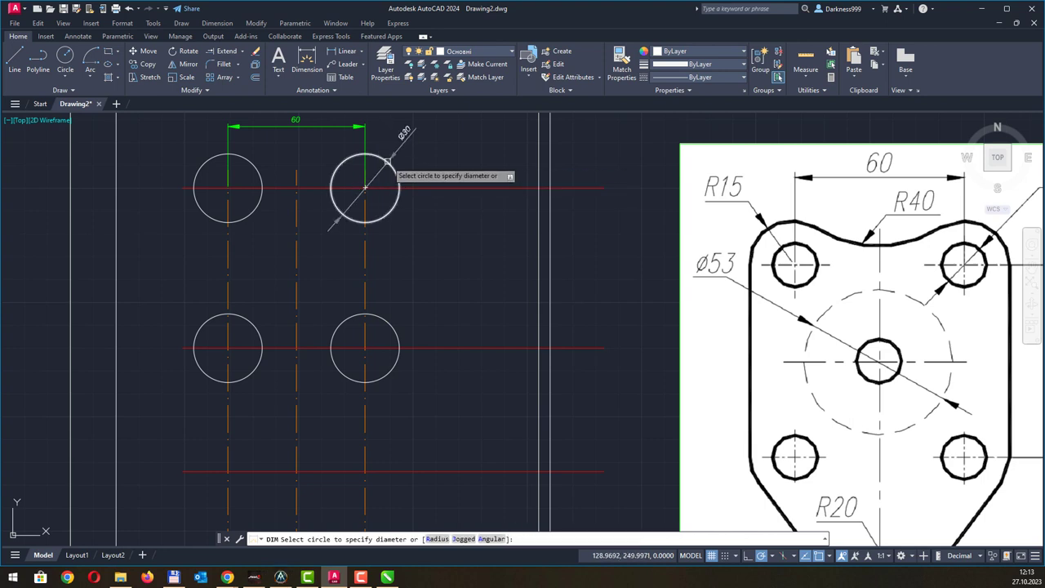
pyautogui.press('Escape')
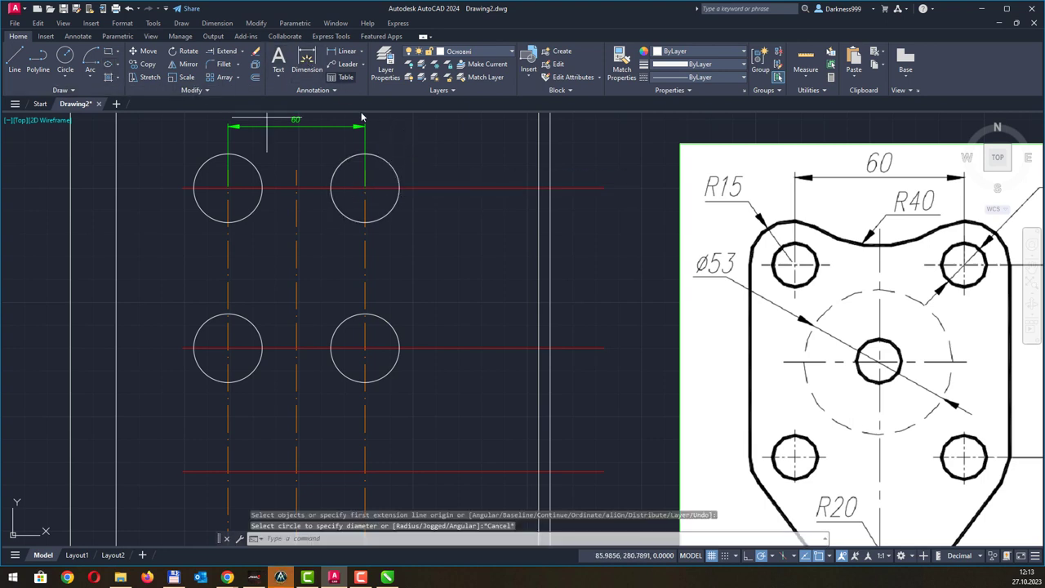
pyautogui.press('Return')
pyautogui.click(365, 189)
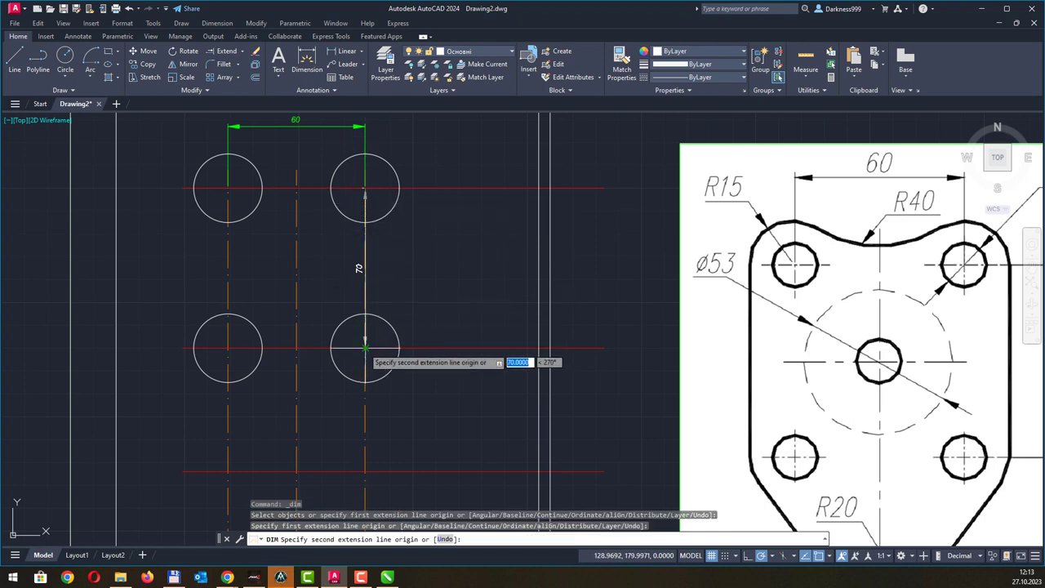
pyautogui.click(364, 349)
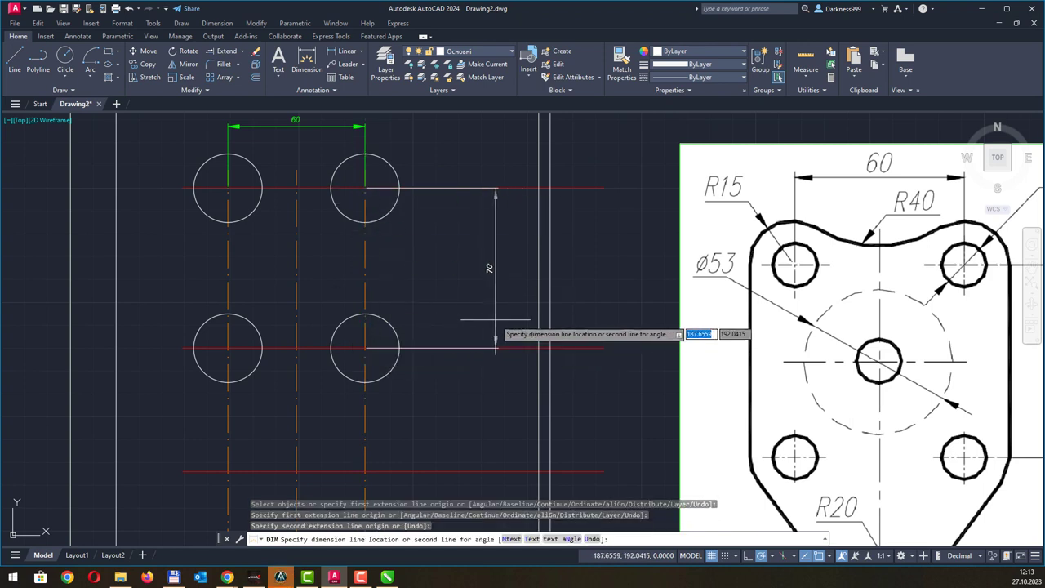
pyautogui.click(480, 316)
pyautogui.press('Escape')
pyautogui.press('Escape')
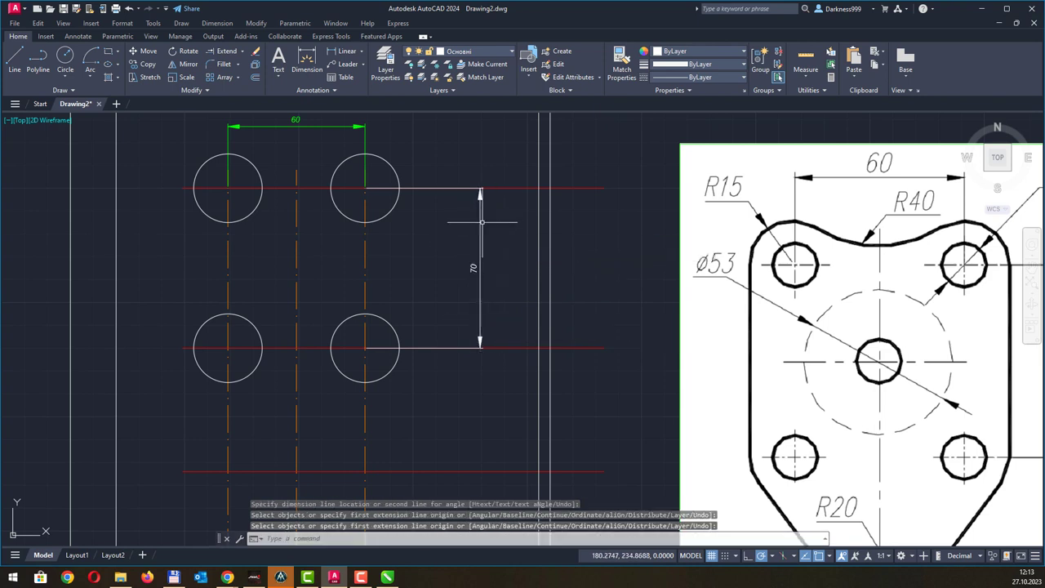
# - Move the 70 dimension onto the Розмірні layer
pyautogui.click(485, 230)
pyautogui.click(476, 226)
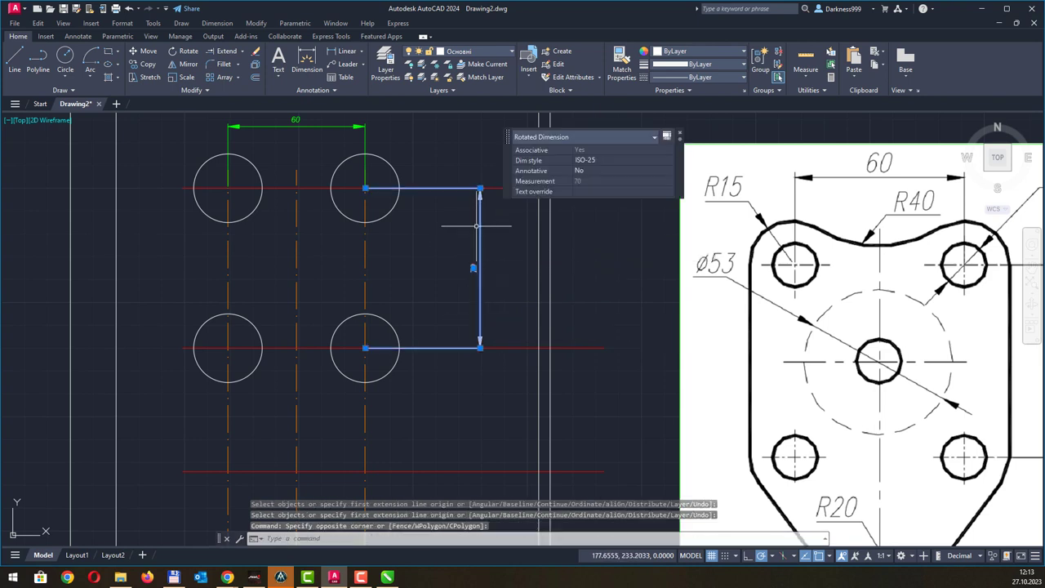
pyautogui.click(473, 51)
pyautogui.click(459, 131)
pyautogui.press('Escape')
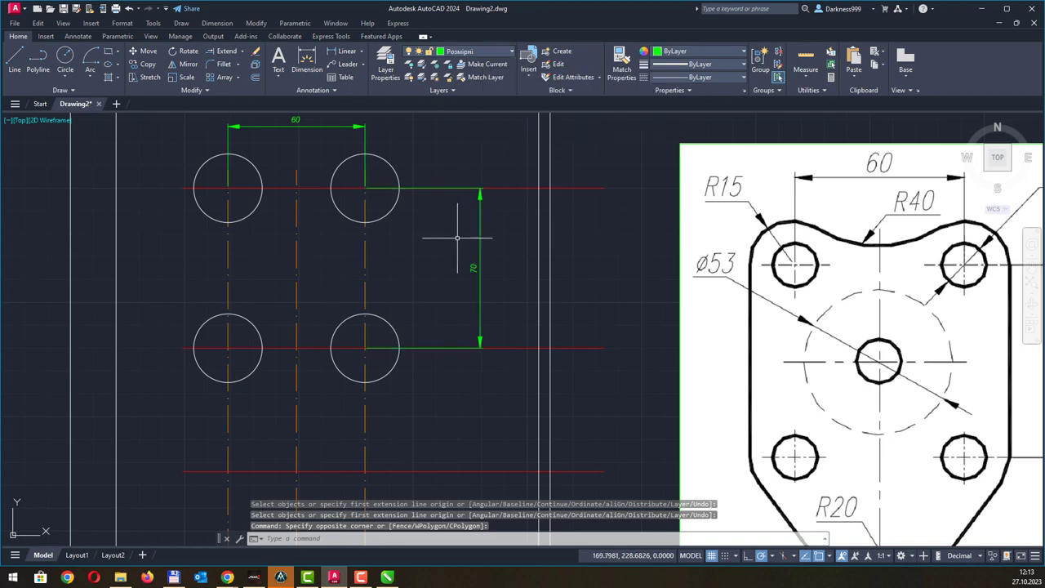
pyautogui.scroll(-2, 427, 221)
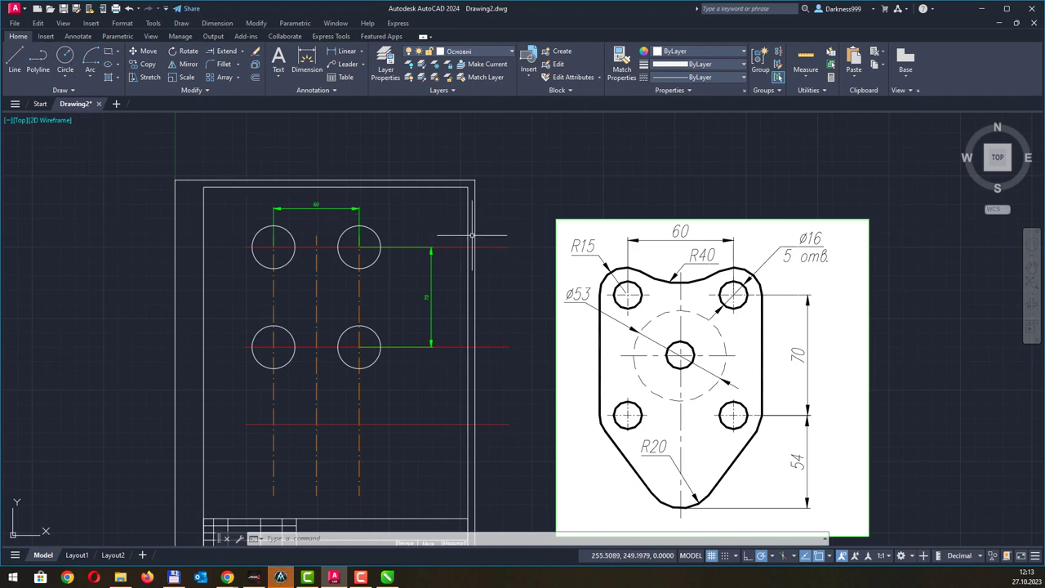
# - Draw a Ø16 circle centred in the upper-left hole
pyautogui.click(66, 80)
pyautogui.click(94, 116)
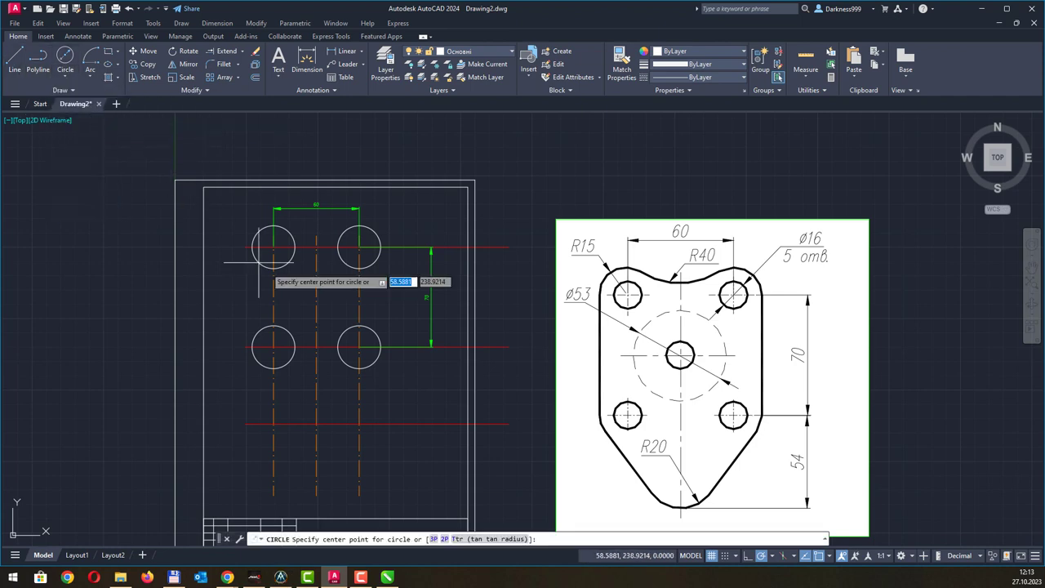
pyautogui.click(273, 247)
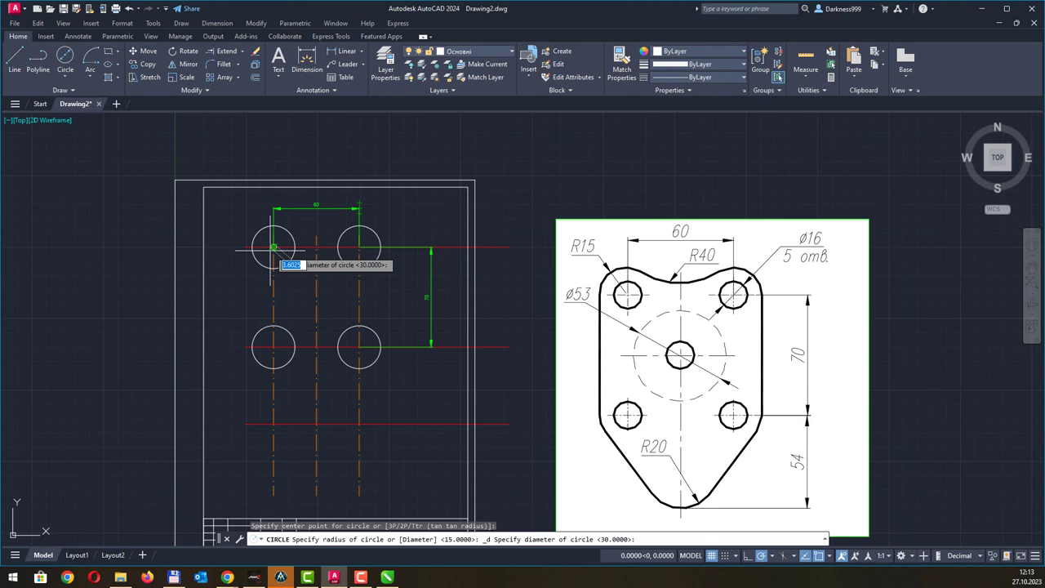
pyautogui.write('16')
pyautogui.press('Return')
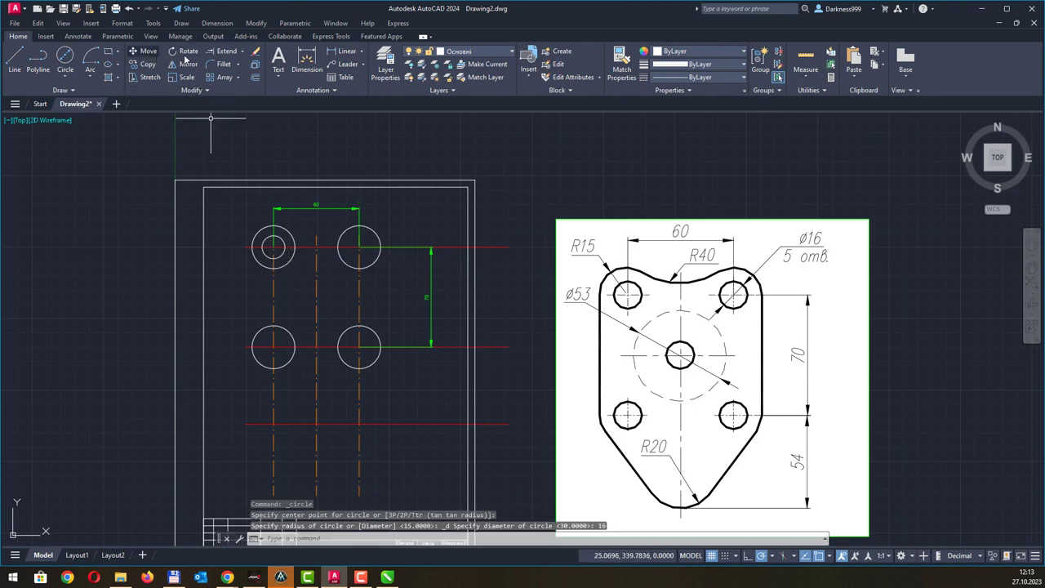
# - Copy the Ø16 circle into the upper-right, lower-right and lower-left holes
pyautogui.click(148, 64)
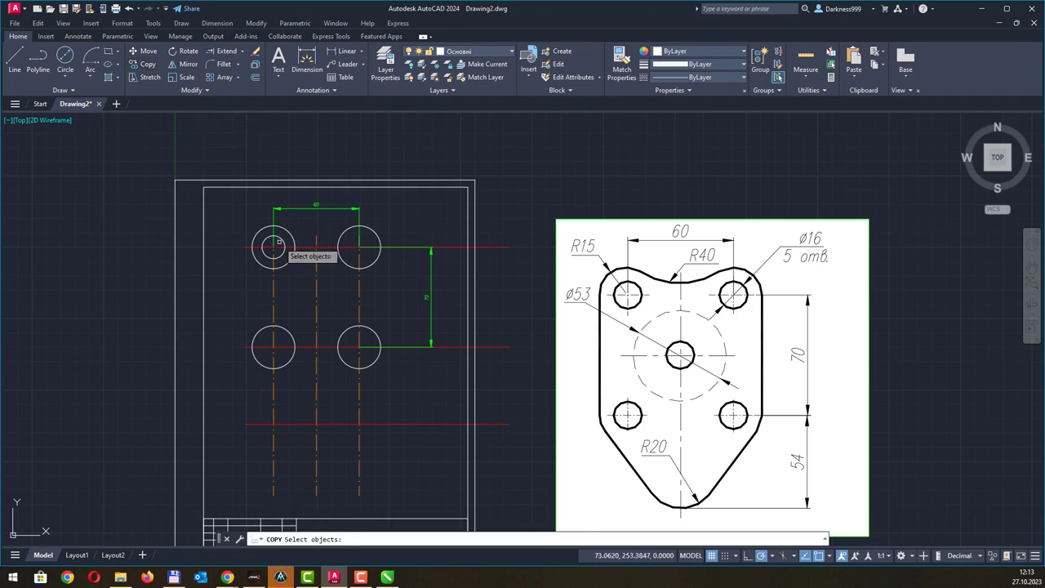
pyautogui.click(279, 242)
pyautogui.press('Return')
pyautogui.click(279, 241)
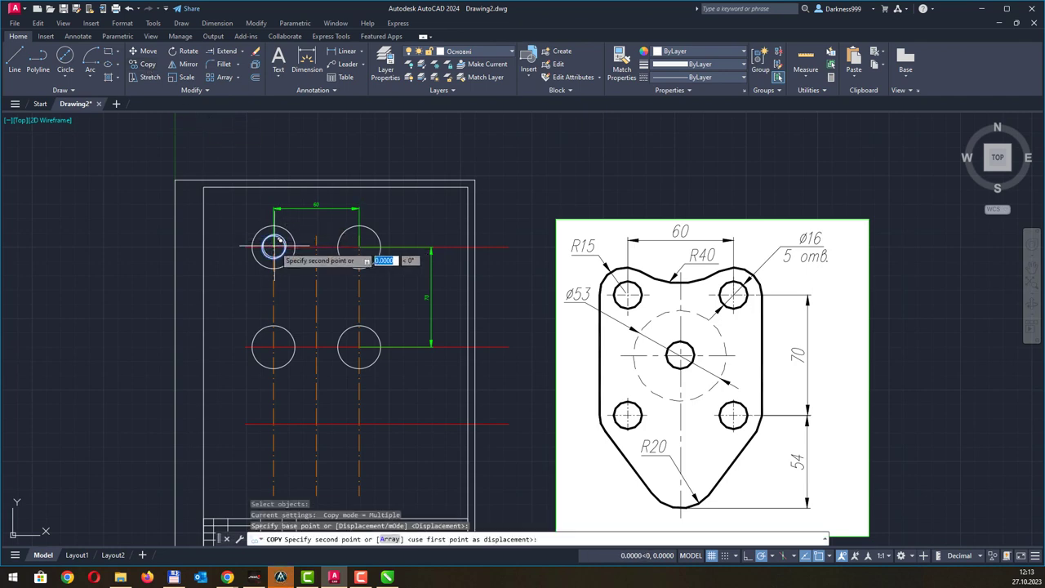
pyautogui.click(359, 246)
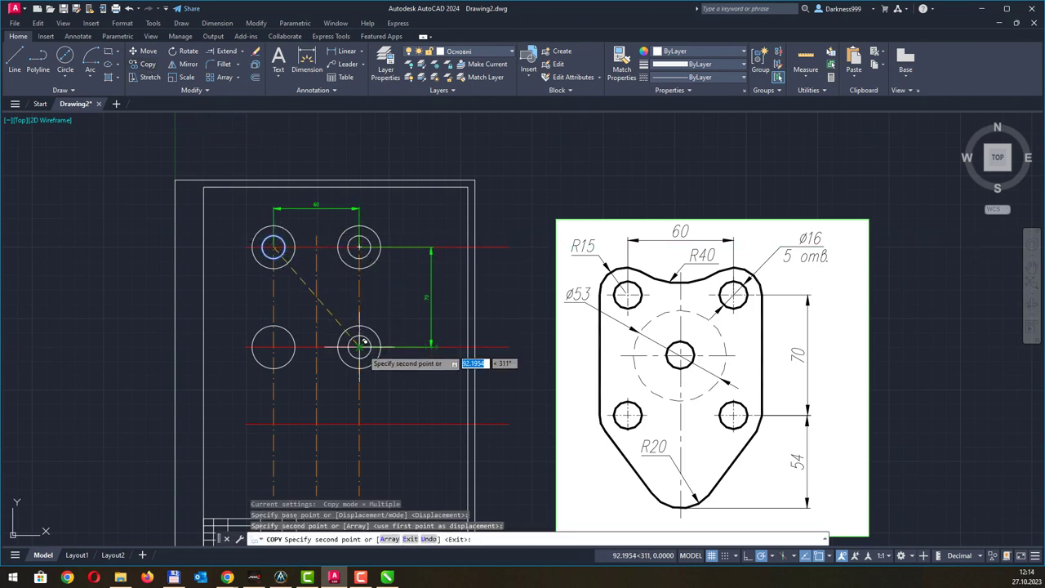
pyautogui.click(359, 346)
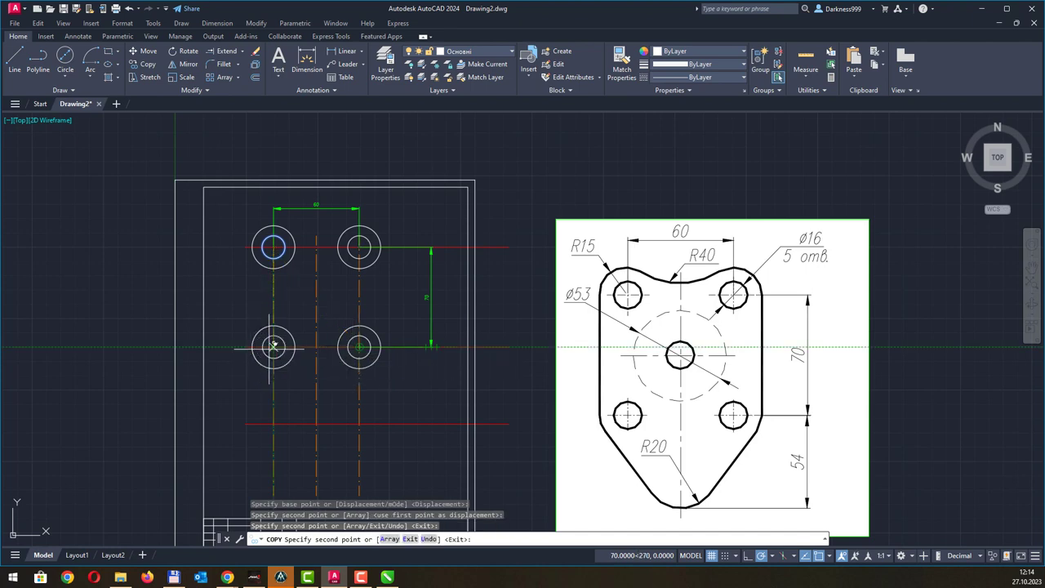
pyautogui.click(273, 346)
pyautogui.rightClick(303, 285)
pyautogui.click(343, 293)
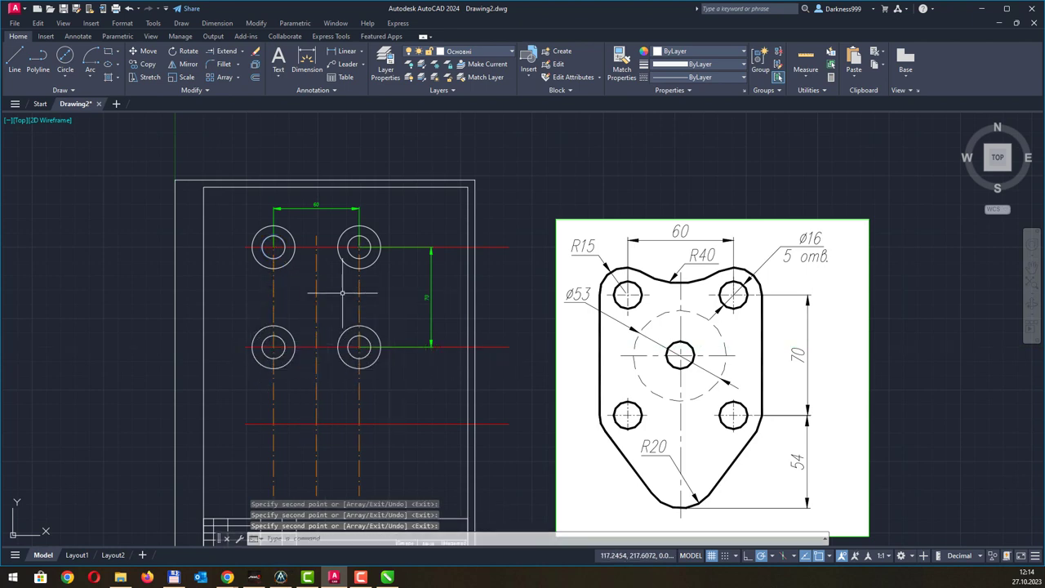
pyautogui.press('Escape')
pyautogui.moveTo(419, 275); pyautogui.dragTo(400, 271, button='middle')
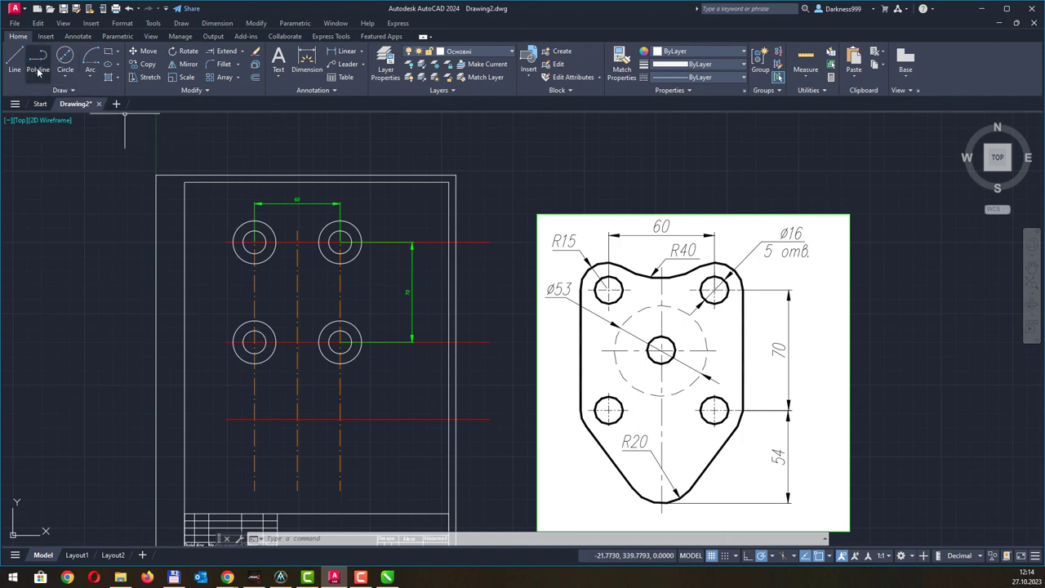
pyautogui.click(254, 79)
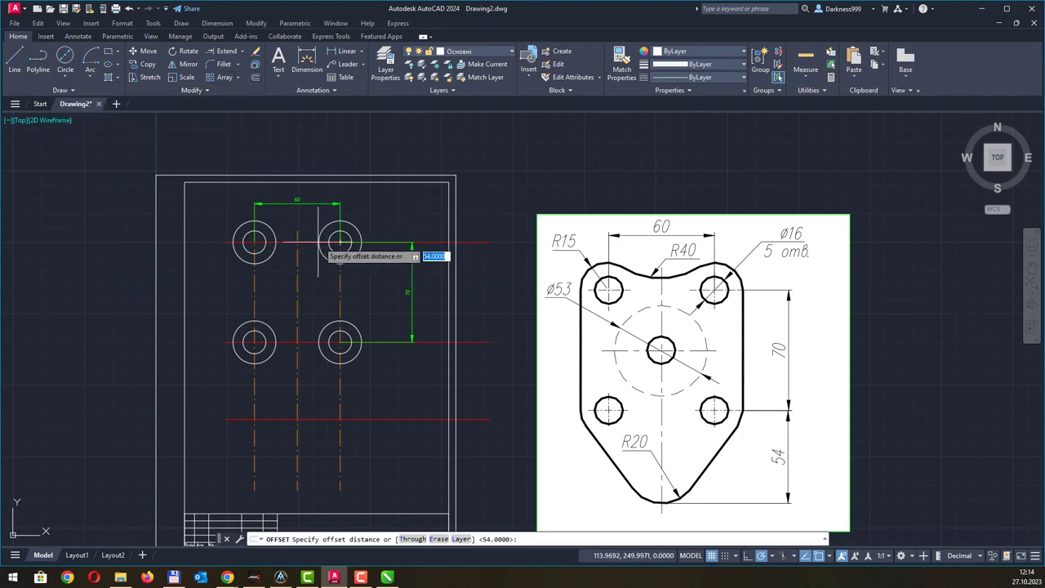
pyautogui.click(340, 241)
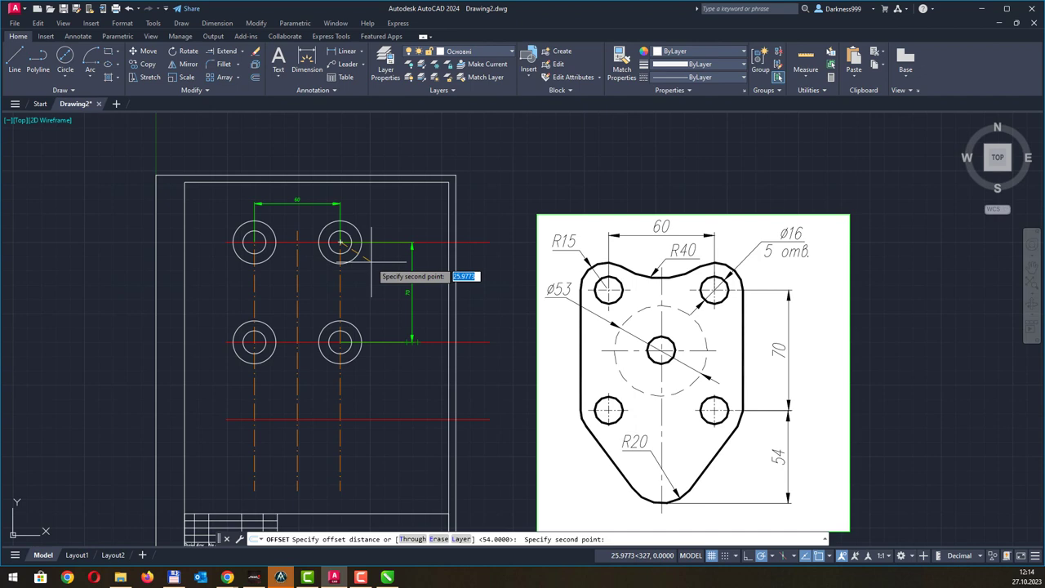
pyautogui.rightClick(371, 262)
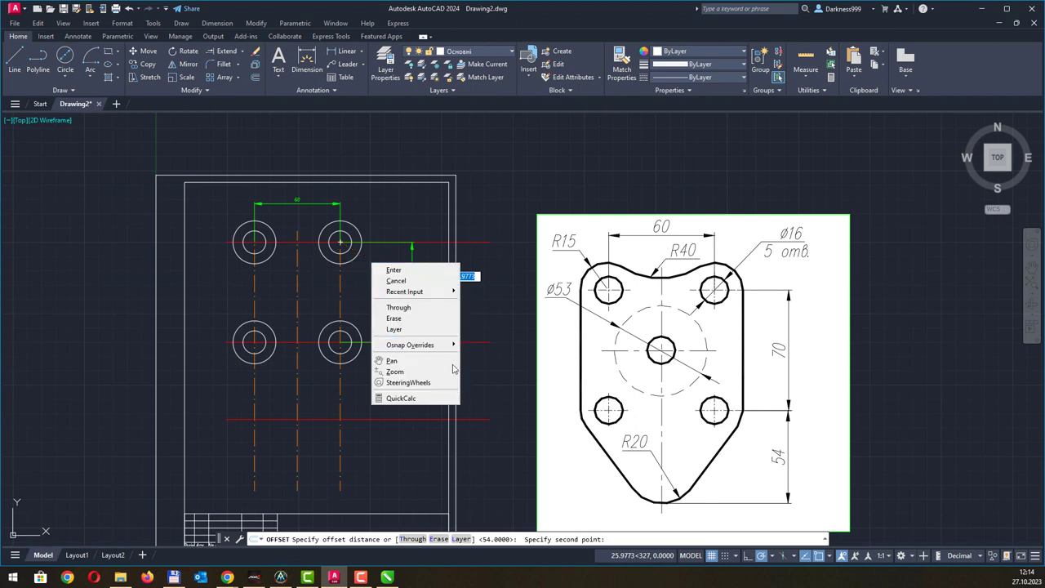
pyautogui.click(417, 397)
pyautogui.write('70/2')
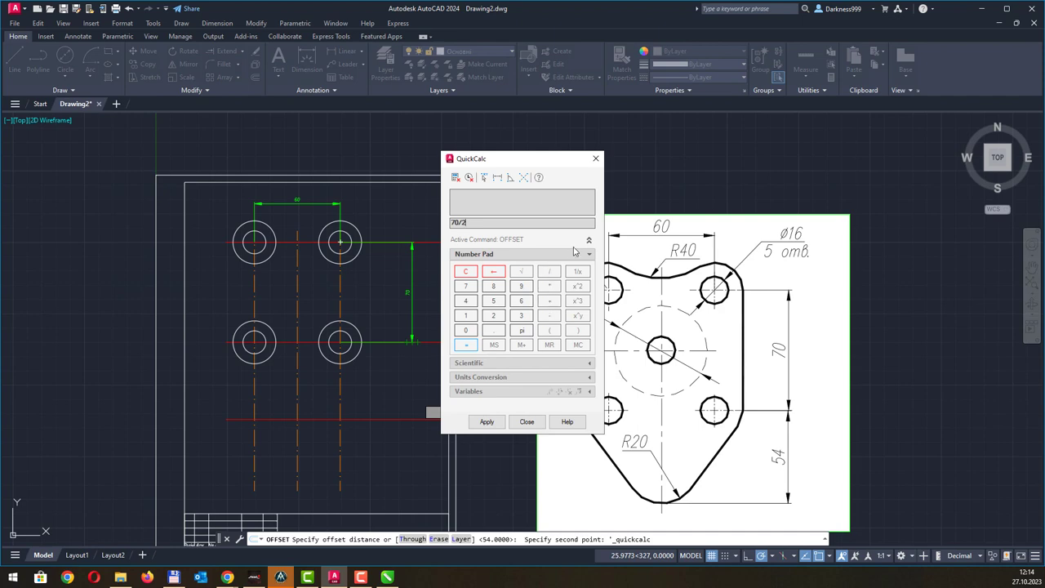
pyautogui.click(467, 345)
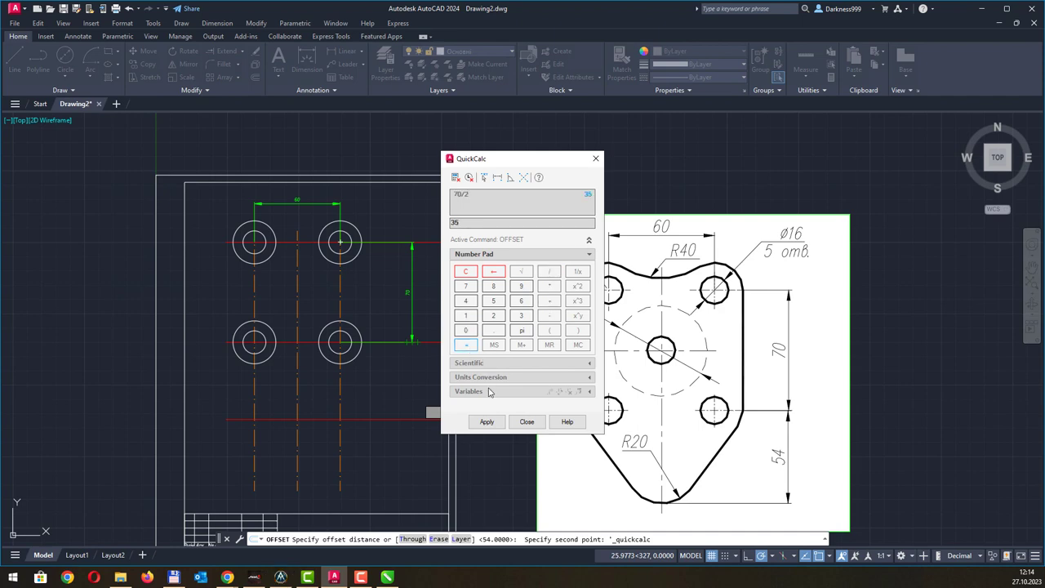
pyautogui.click(488, 422)
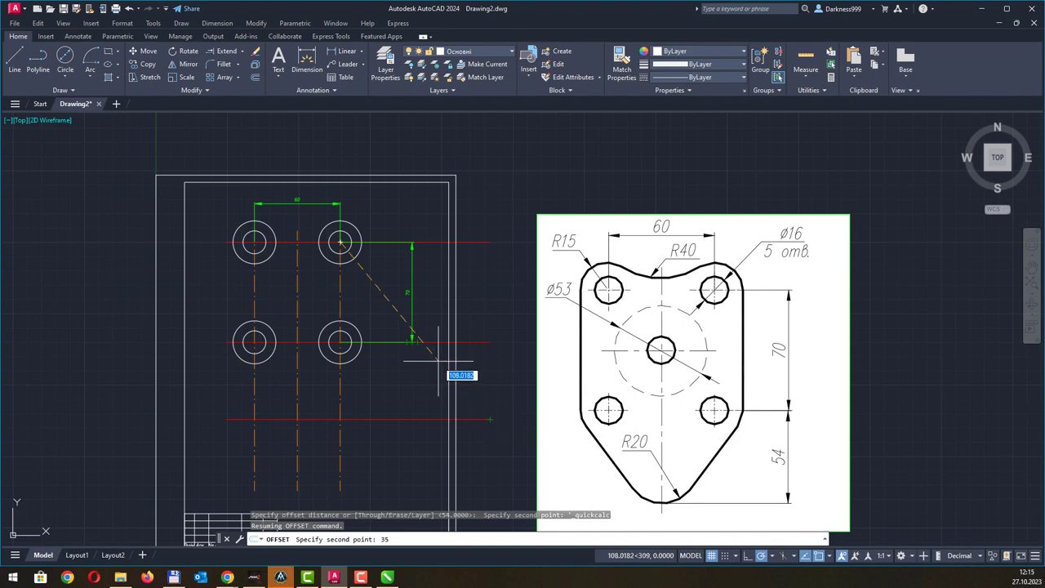
pyautogui.press('Return')
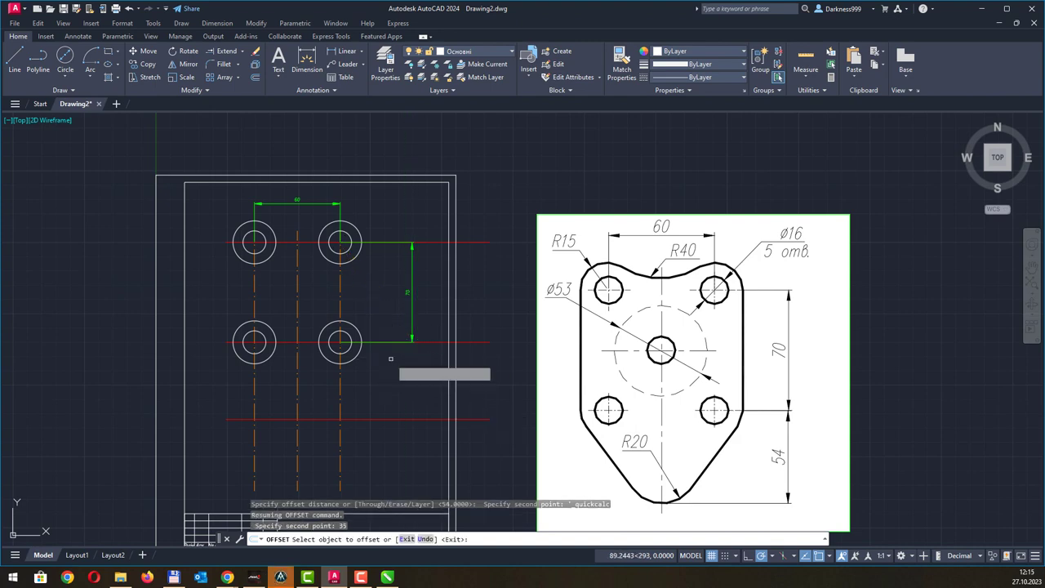
pyautogui.press('Escape')
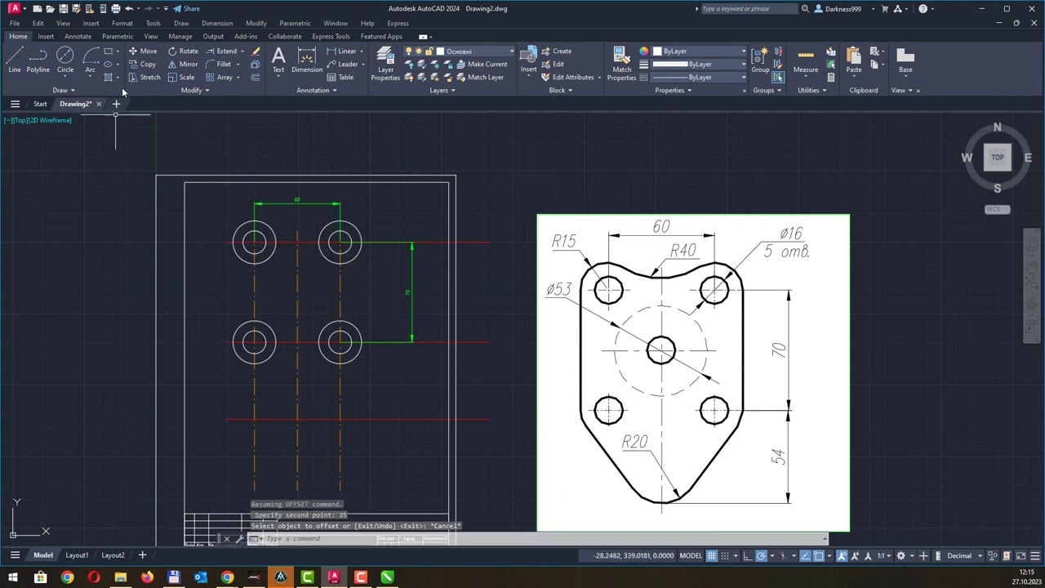
# - Try an offset using the calculator's 70/2 result, then cancel the wrong distance
pyautogui.click(255, 77)
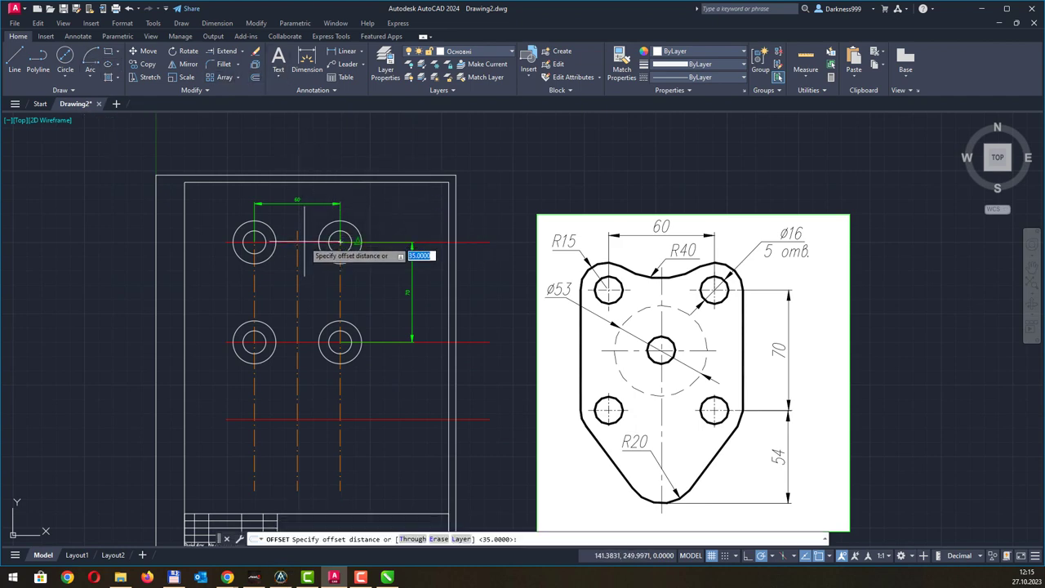
pyautogui.click(339, 242)
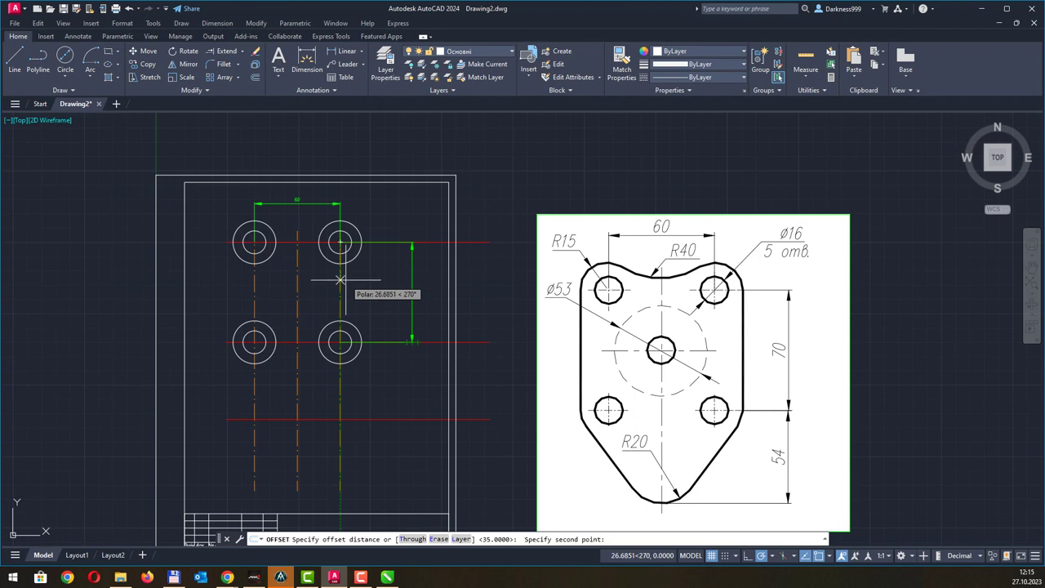
pyautogui.rightClick(340, 280)
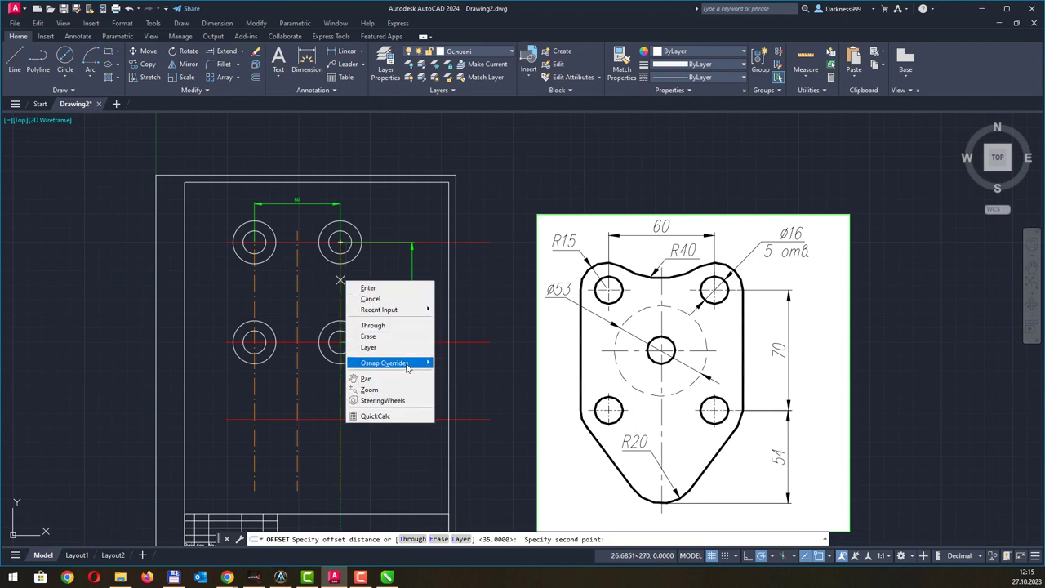
pyautogui.click(384, 416)
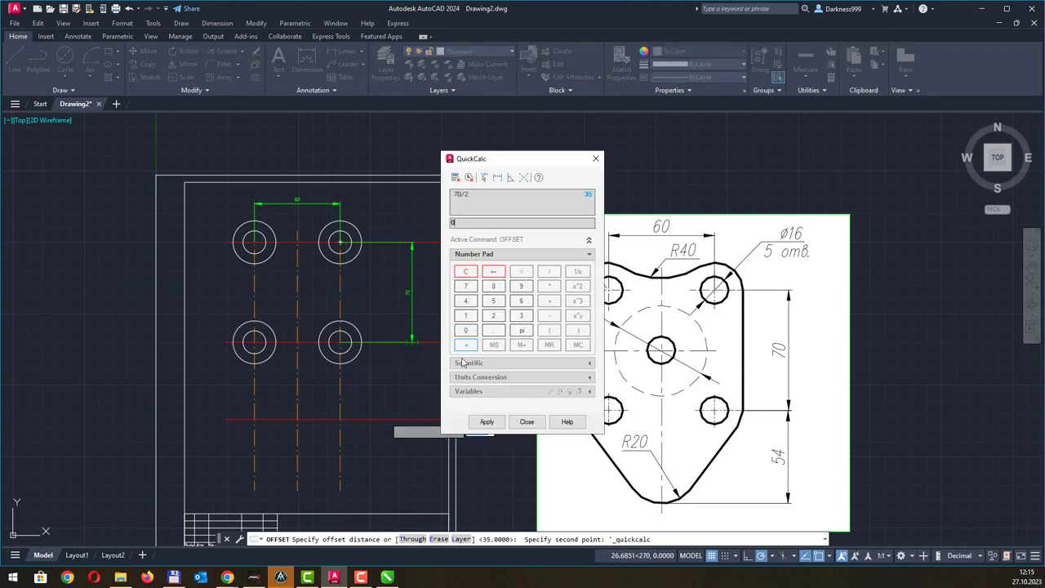
pyautogui.click(468, 197)
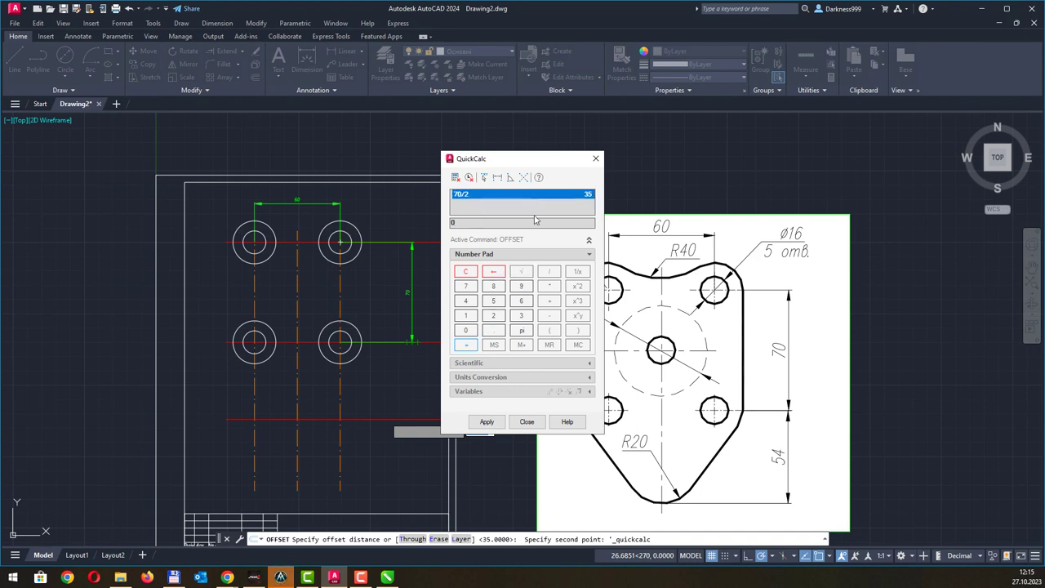
pyautogui.click(488, 425)
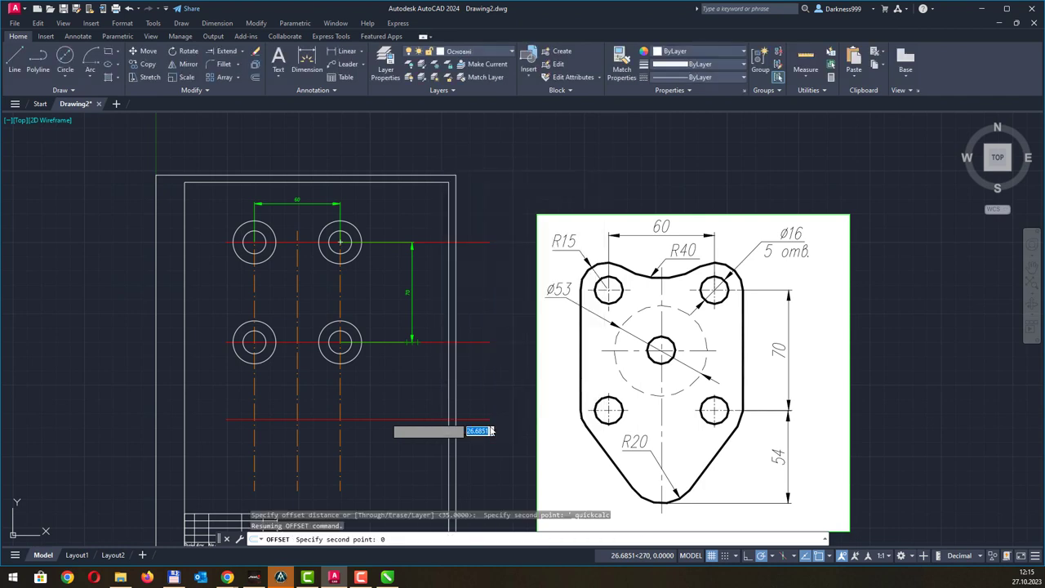
pyautogui.write('35')
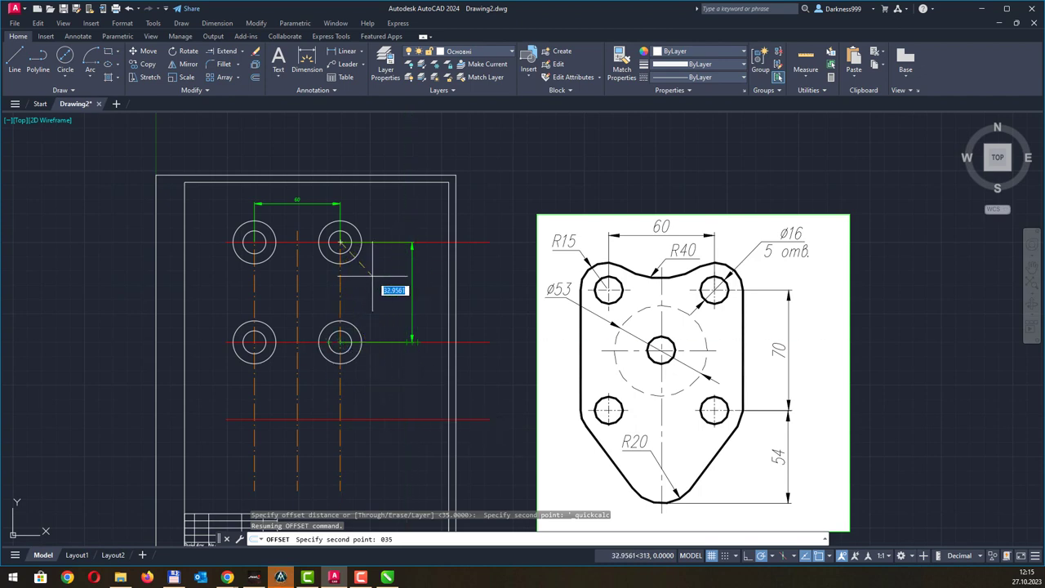
pyautogui.write('35')
pyautogui.press('Return')
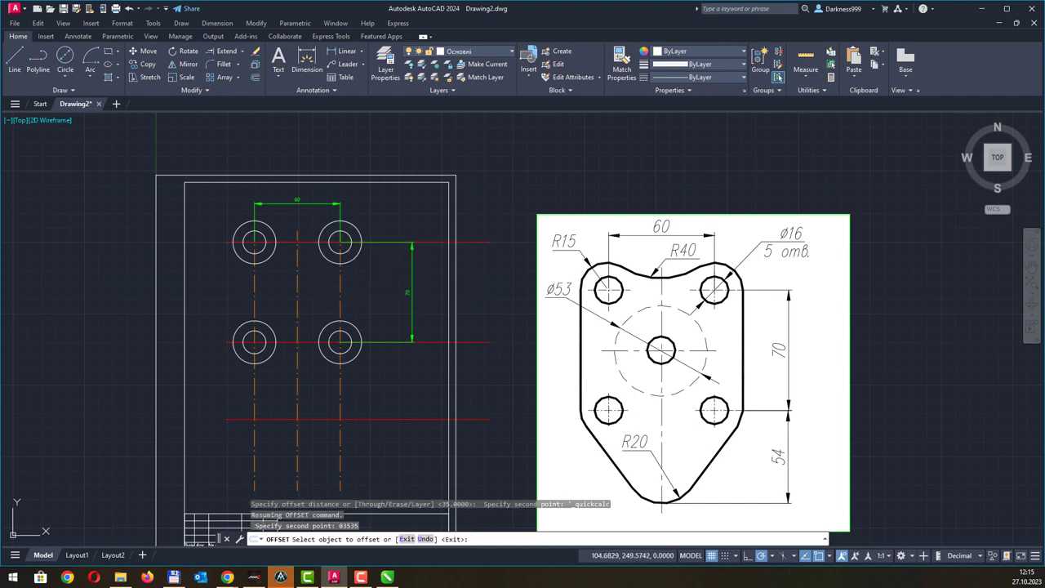
pyautogui.click(318, 242)
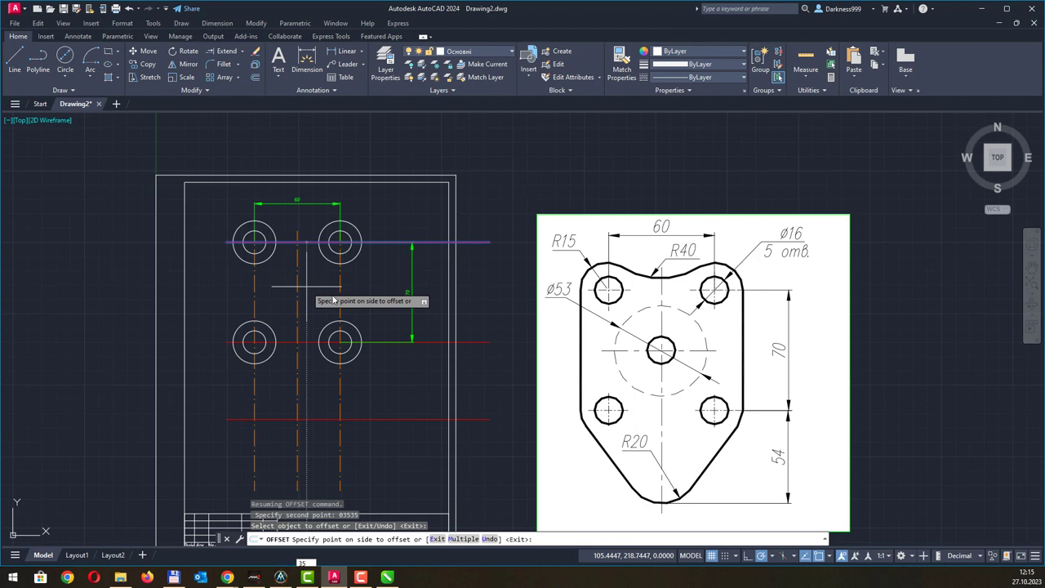
pyautogui.moveTo(375, 263); pyautogui.dragTo(384, 253, button='middle')
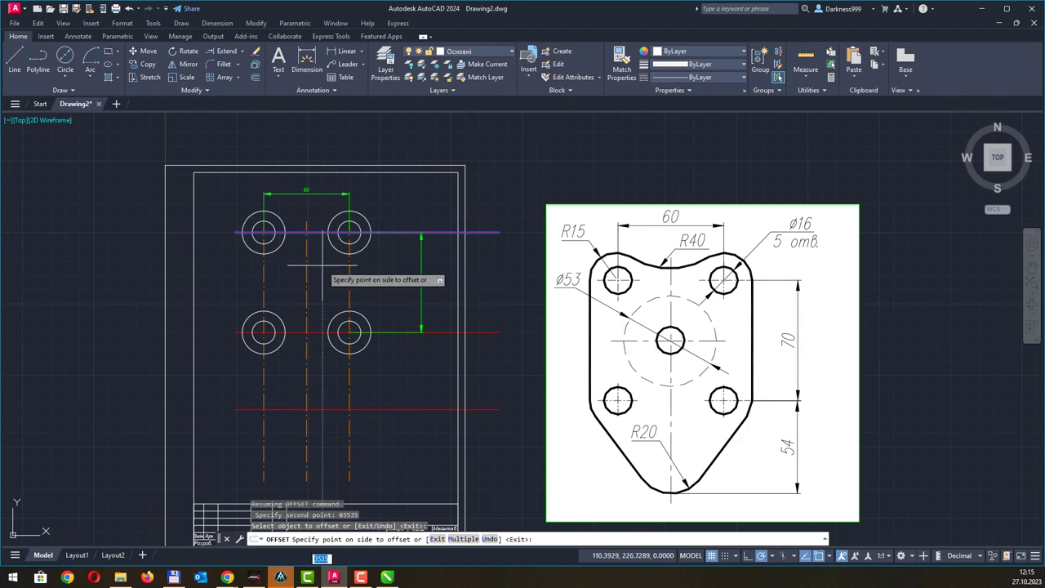
pyautogui.press('Escape')
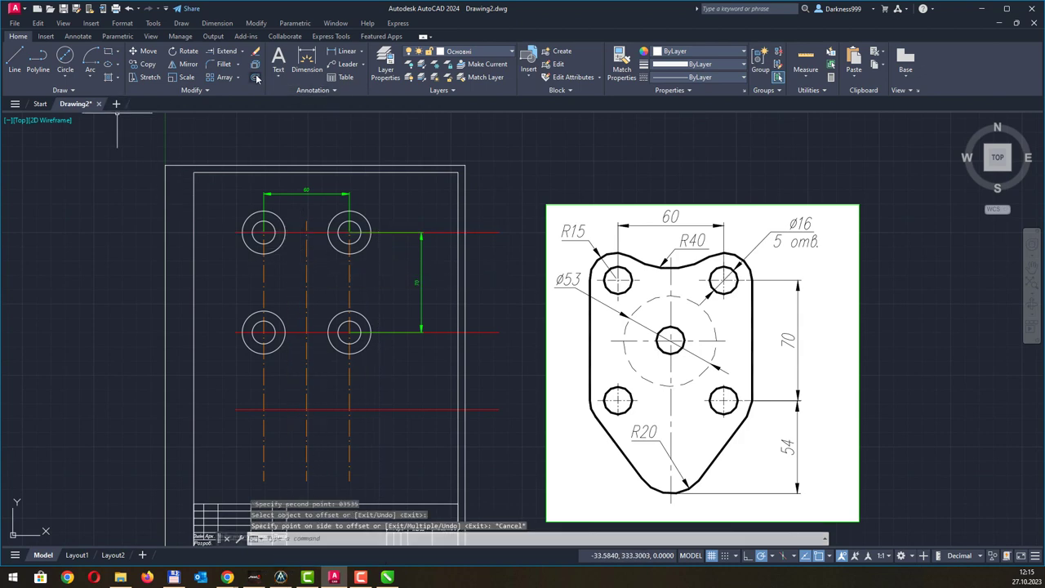
# - Offset the top red line 35 downward, between the two hole rows
pyautogui.click(255, 77)
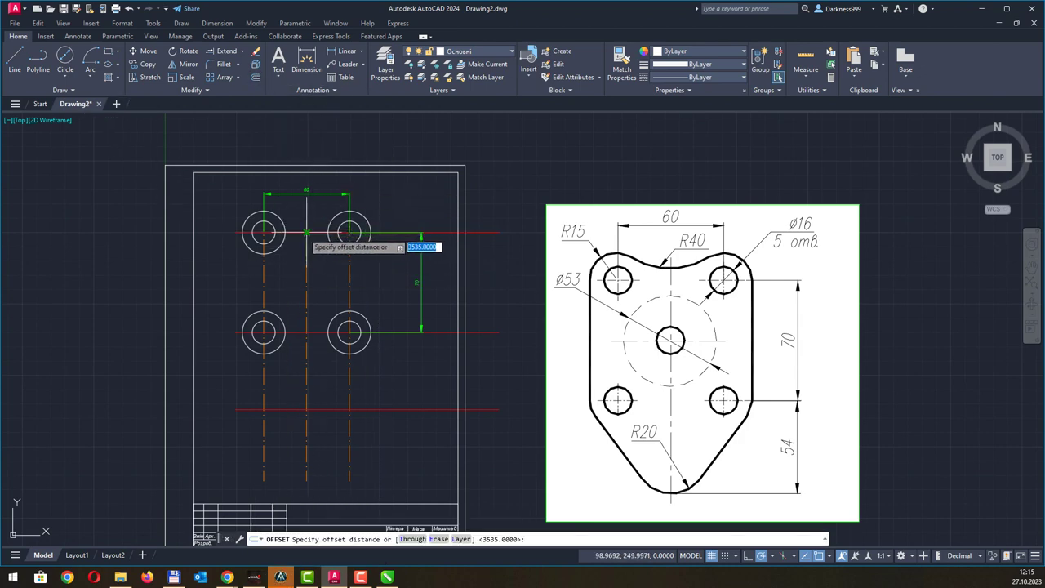
pyautogui.click(306, 233)
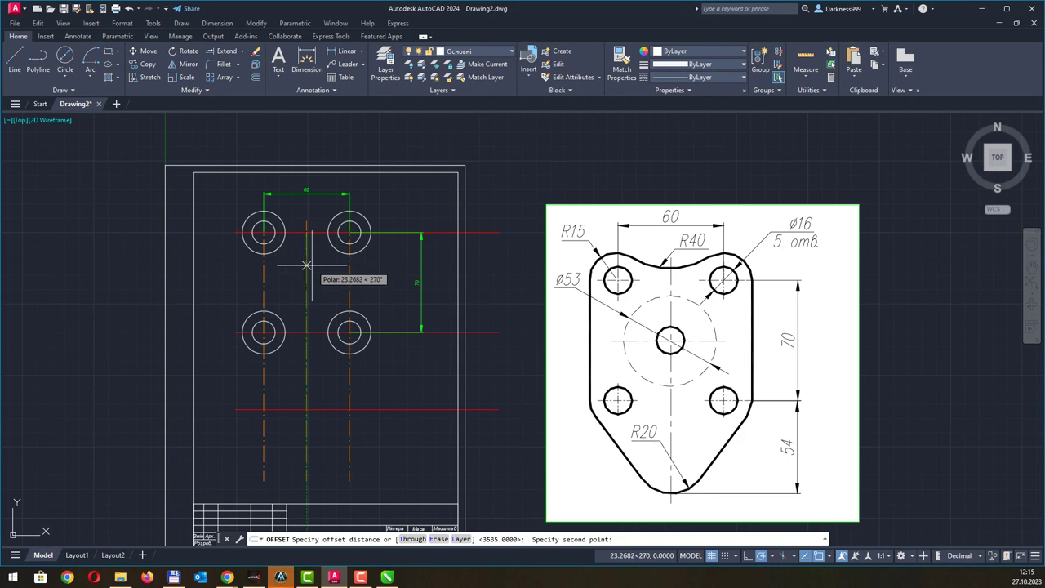
pyautogui.write('35')
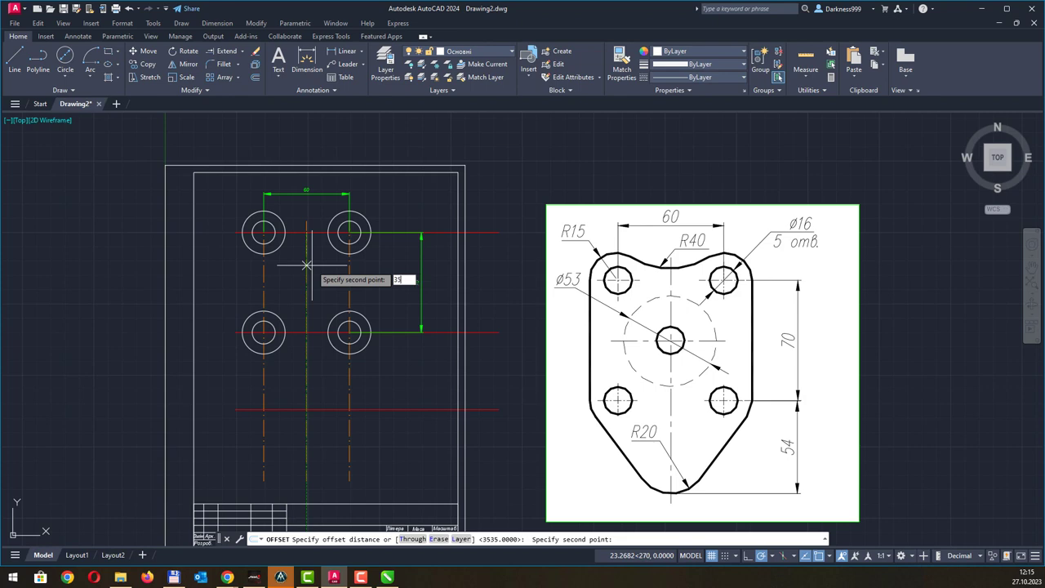
pyautogui.press('Return')
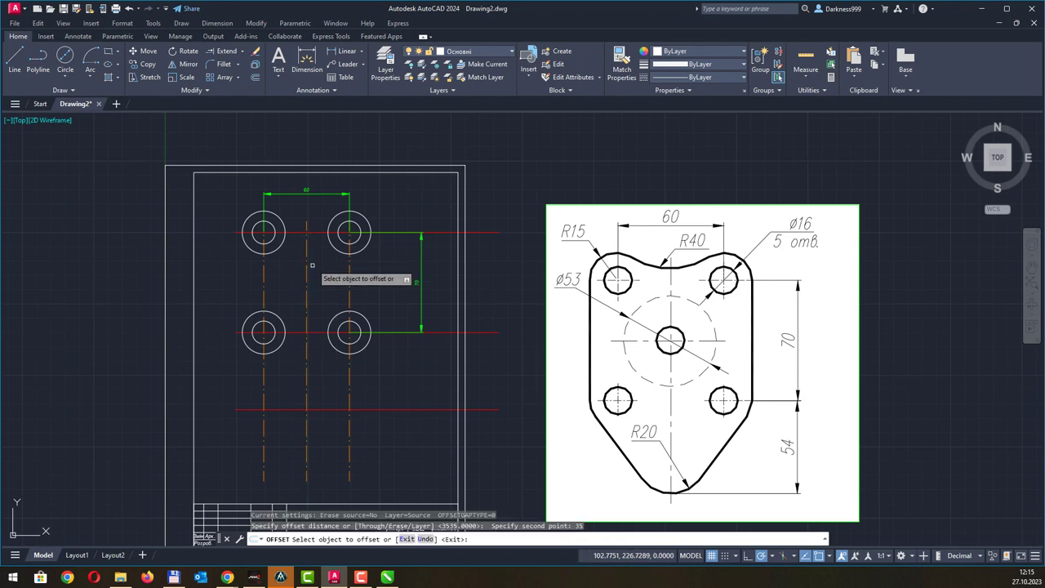
pyautogui.click(314, 232)
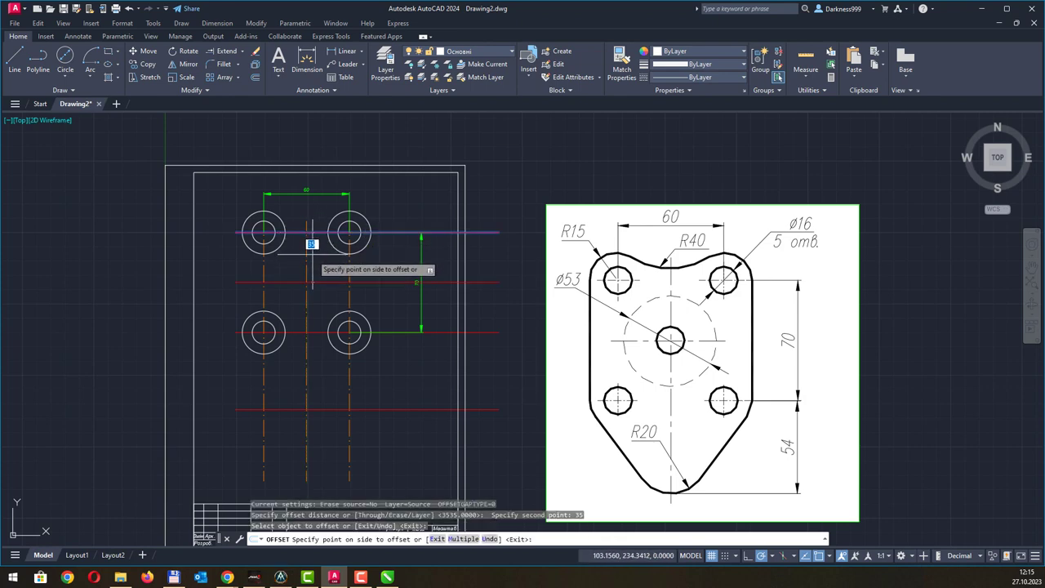
pyautogui.click(335, 257)
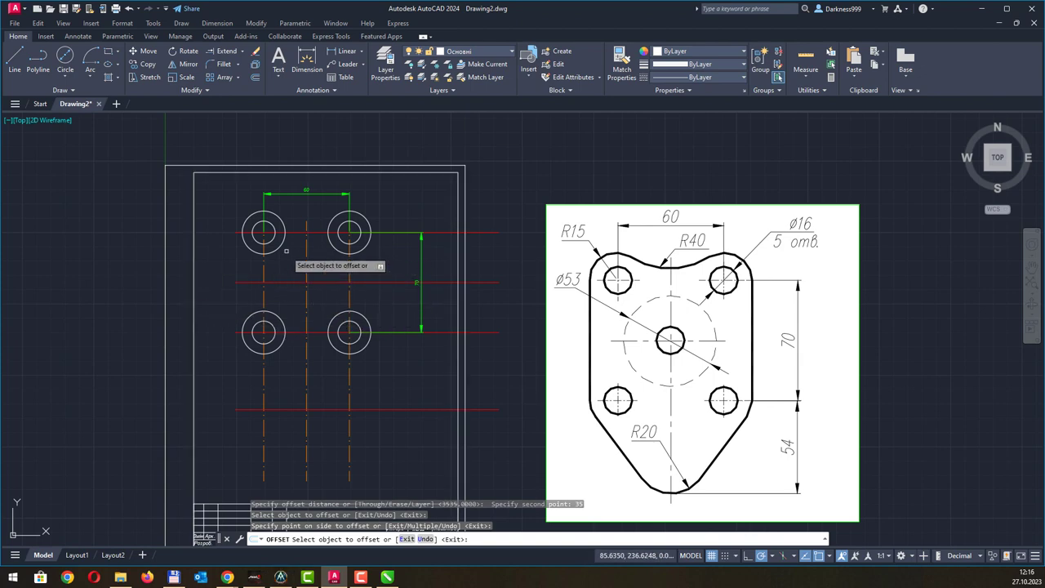
pyautogui.press('Escape')
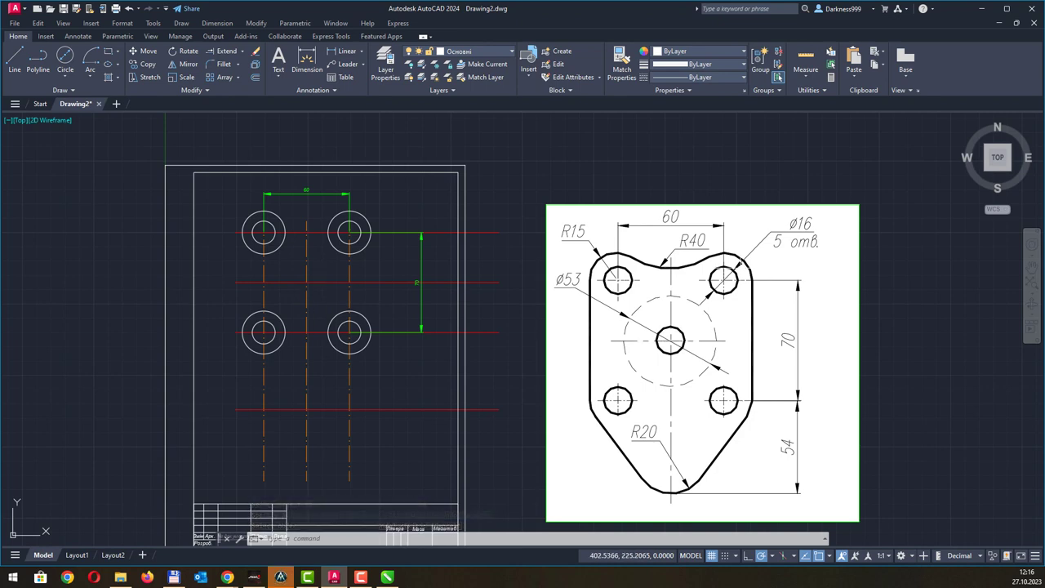
# - Copy the upper-right Ø16 circle to the centre intersection, then make Штрихові current
pyautogui.click(356, 224)
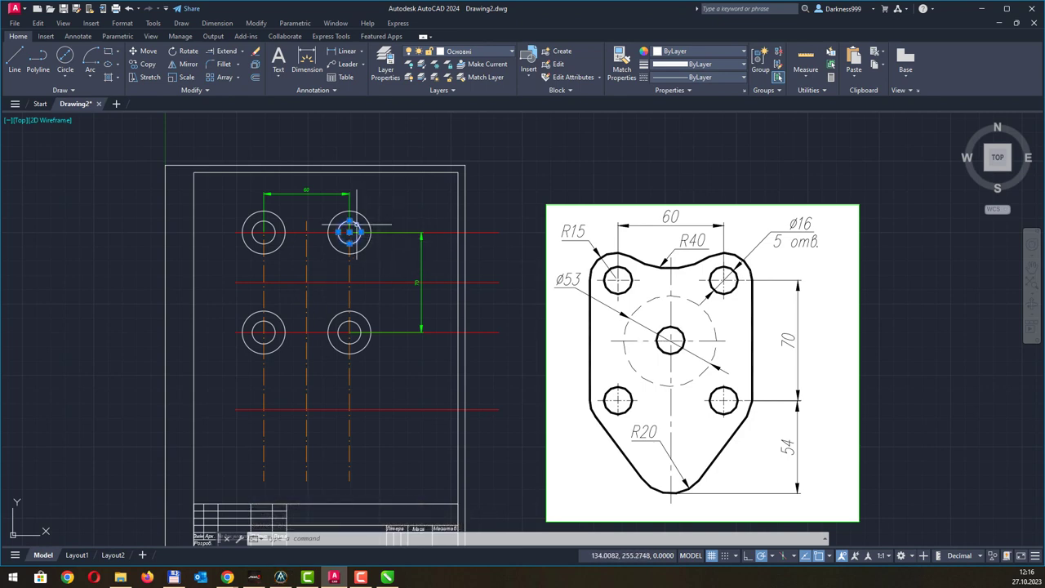
pyautogui.click(145, 64)
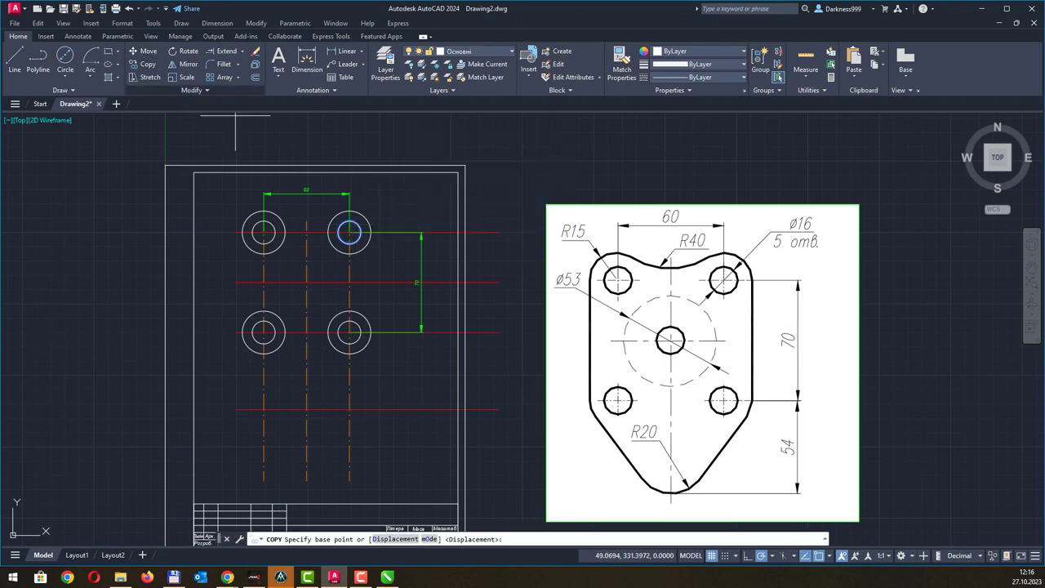
pyautogui.click(349, 233)
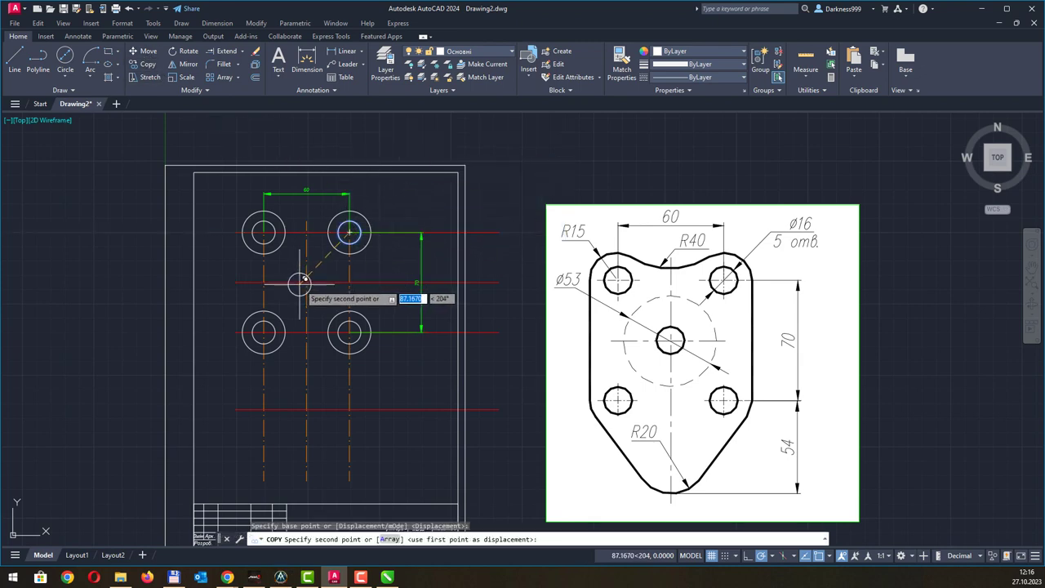
pyautogui.click(306, 282)
pyautogui.press('Escape')
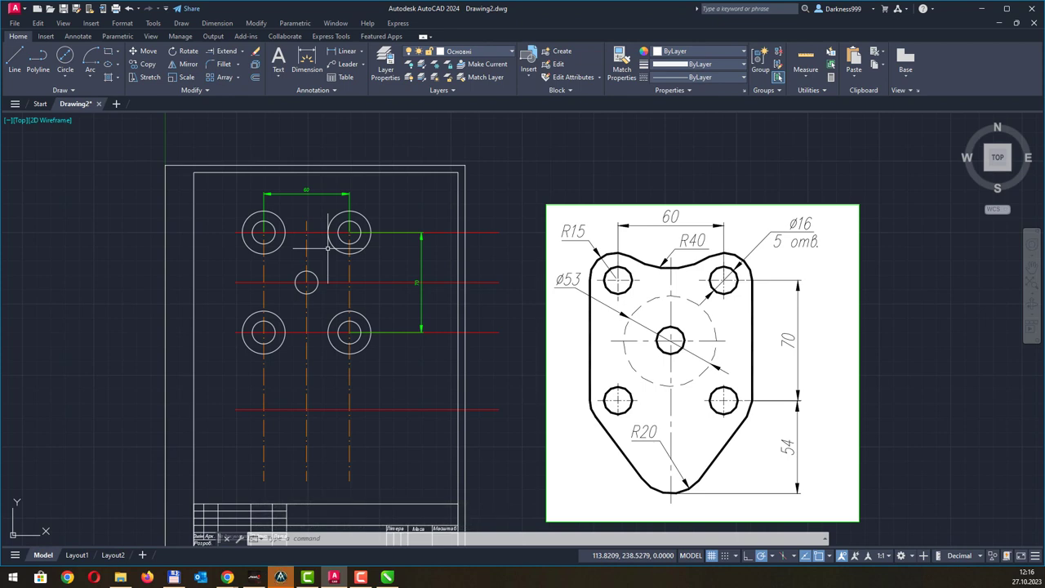
pyautogui.click(480, 54)
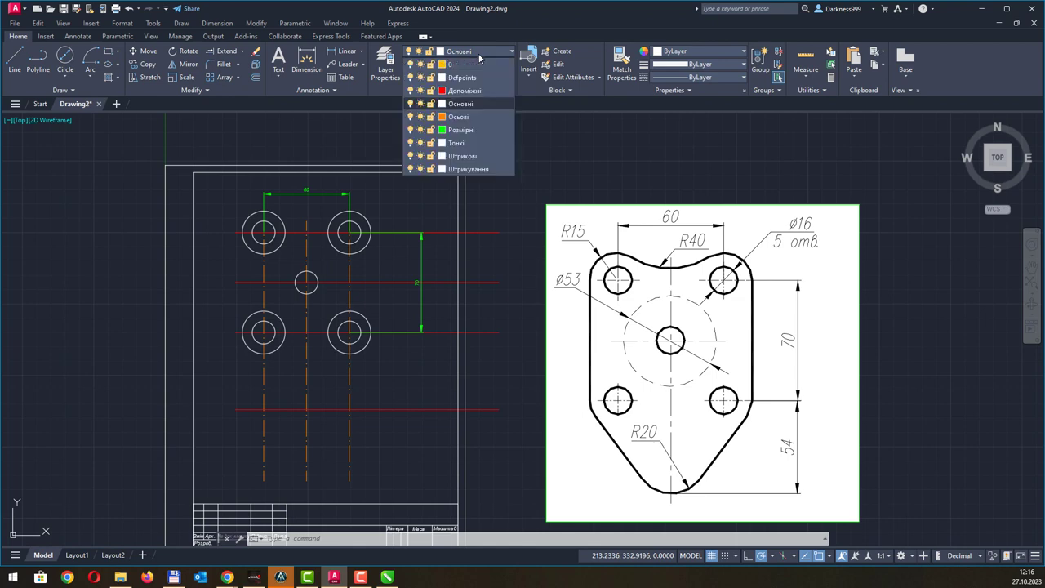
pyautogui.click(469, 156)
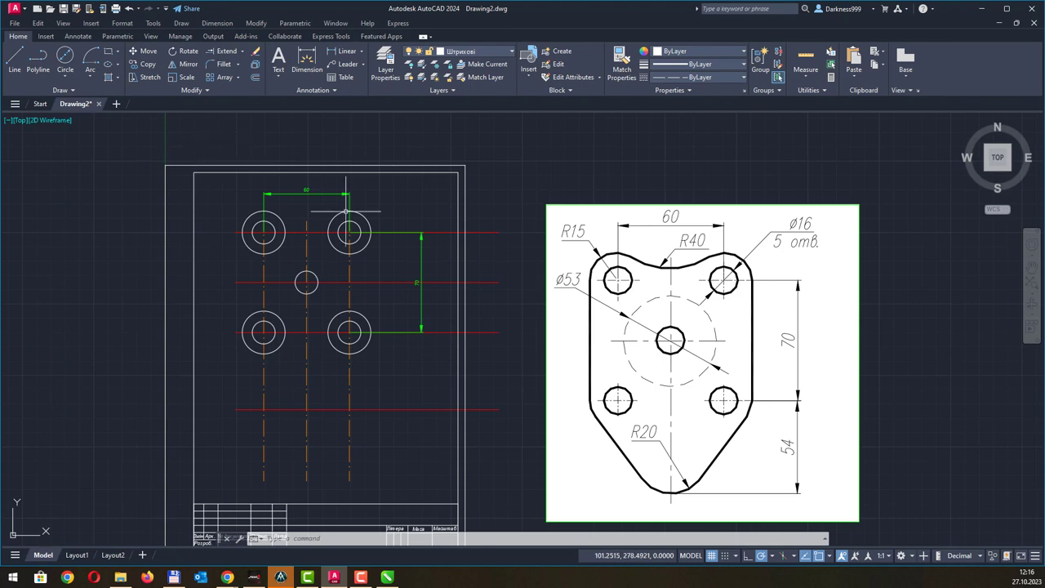
# - Draw a Ø53 circle by centre and diameter around the central hole
pyautogui.click(65, 78)
pyautogui.click(99, 117)
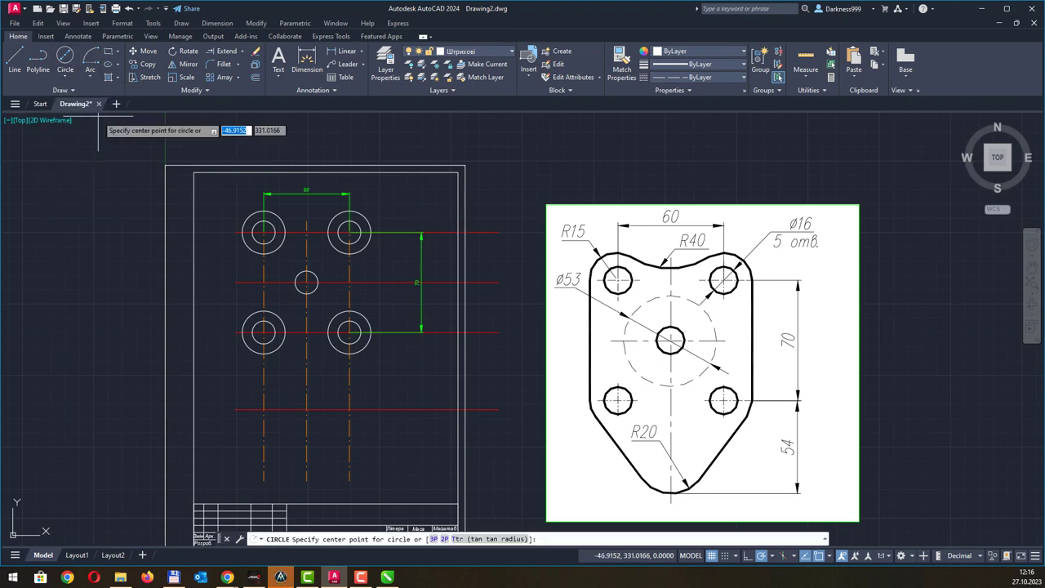
pyautogui.click(307, 283)
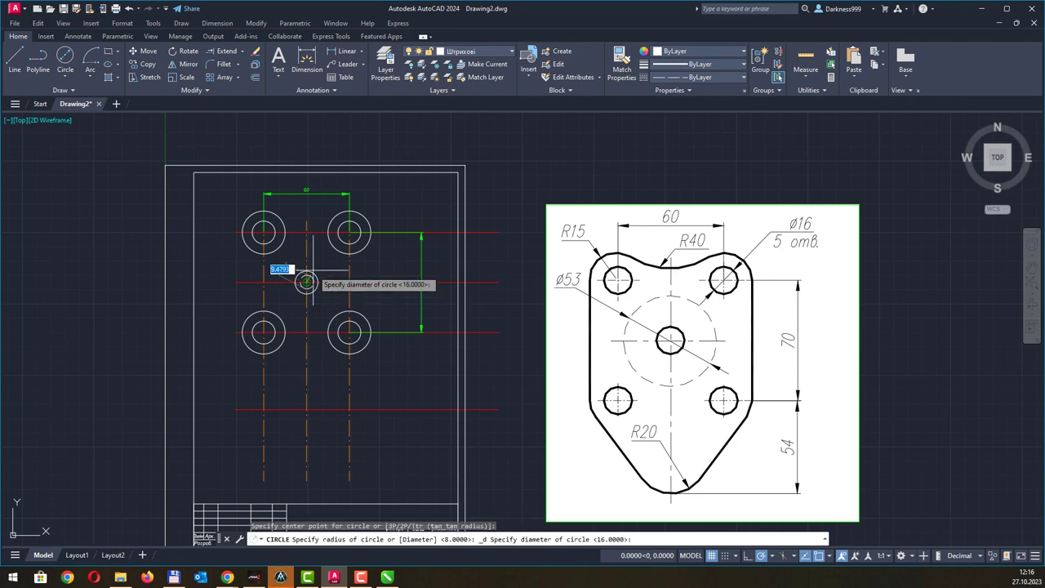
pyautogui.write('53')
pyautogui.press('Return')
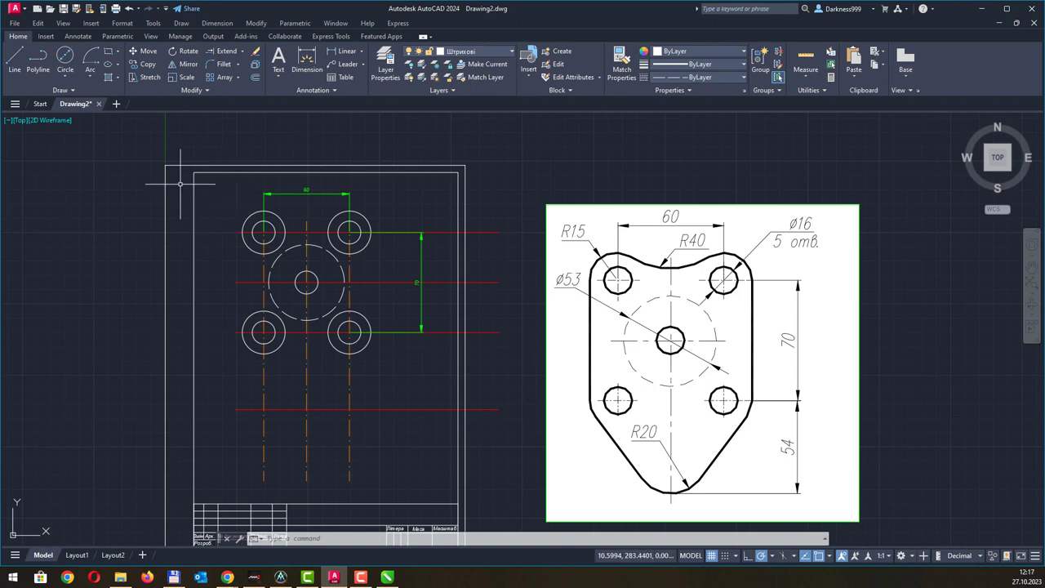
# - Draw a trial vertical line beside the left holes, then undo it
pyautogui.click(12, 62)
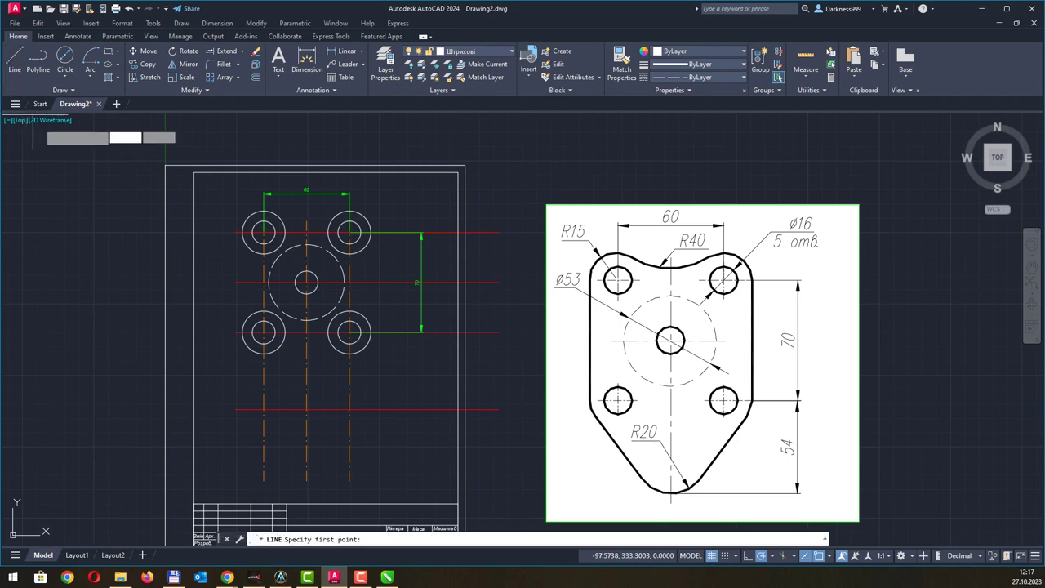
pyautogui.click(243, 232)
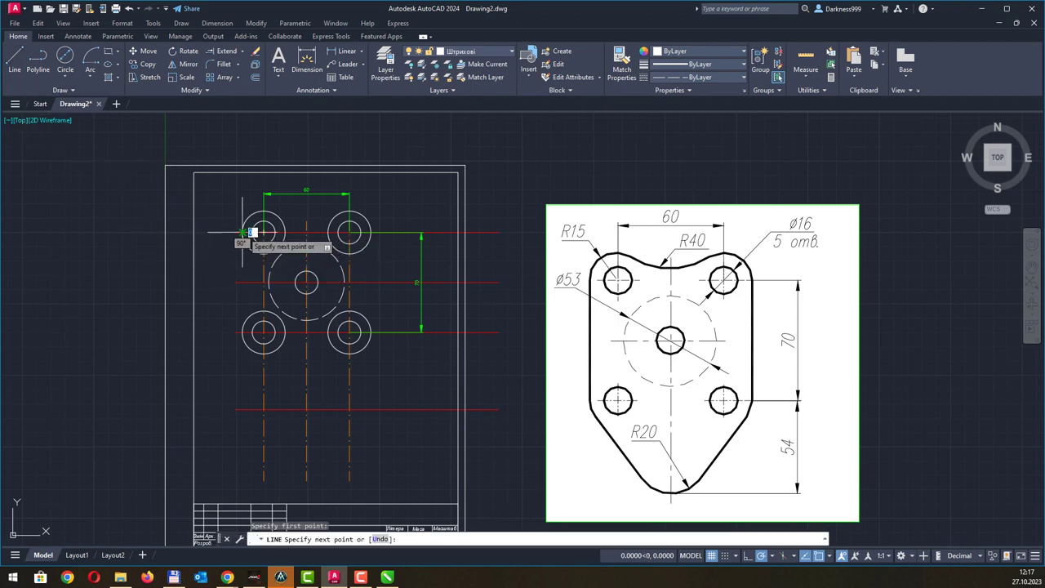
pyautogui.click(243, 332)
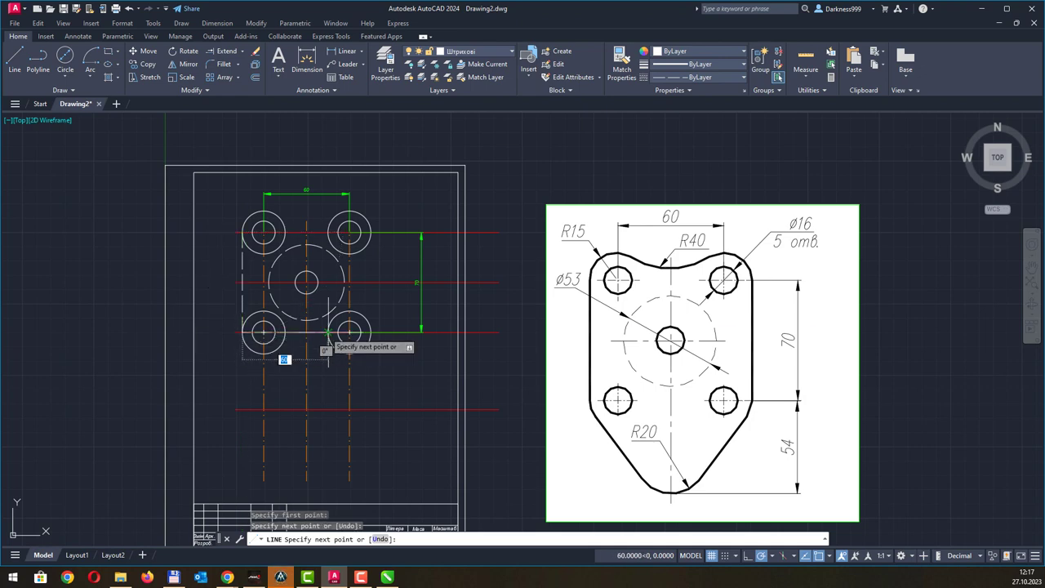
pyautogui.press('Escape')
pyautogui.hotkey('ctrl', 'z')
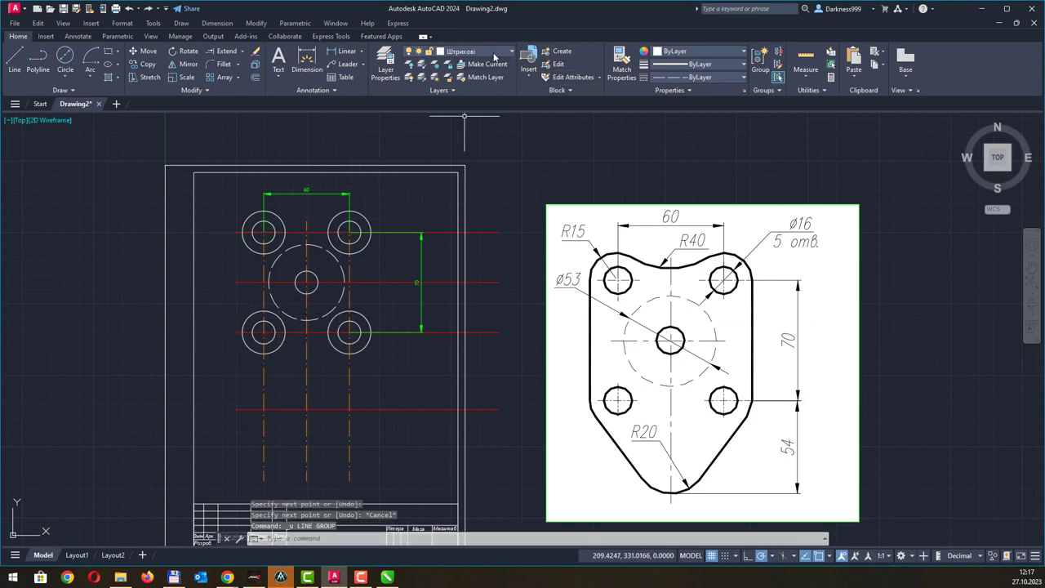
# - Make Основні the current layer and recentre the sheet in view
pyautogui.click(489, 52)
pyautogui.click(458, 104)
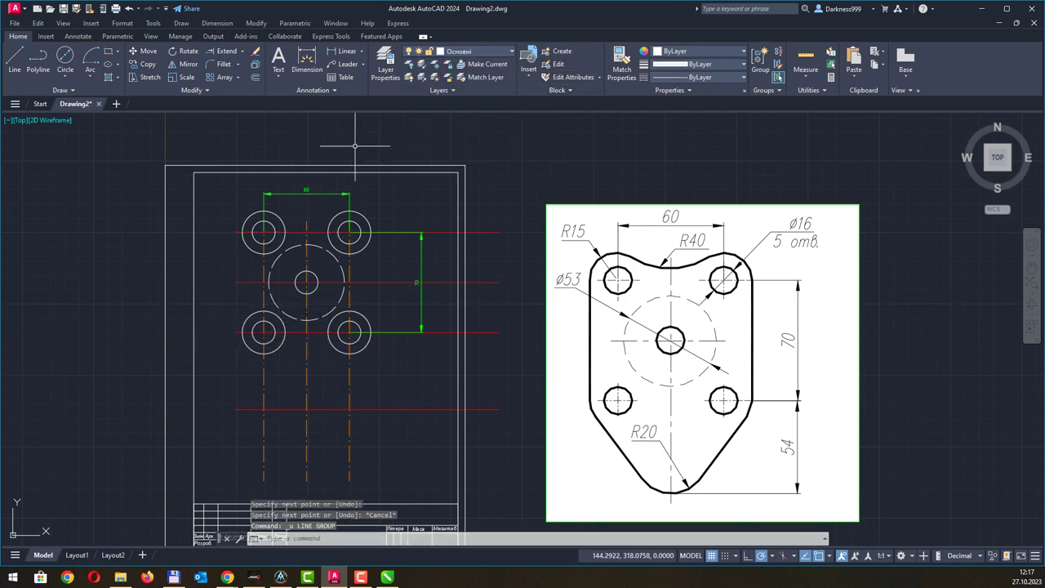
pyautogui.scroll(2, 261, 279)
pyautogui.scroll(-2, 261, 278)
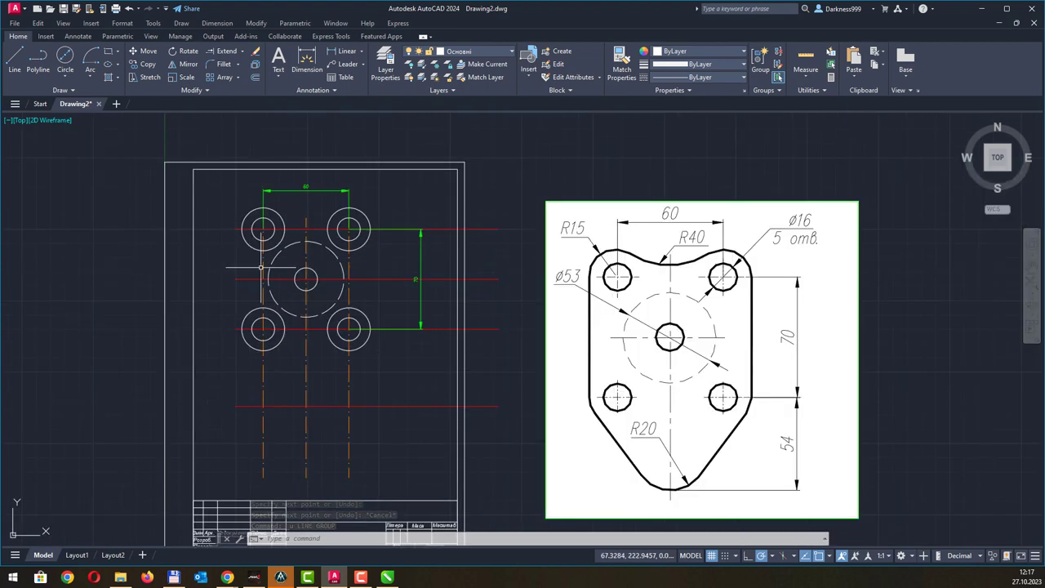
pyautogui.moveTo(356, 239); pyautogui.dragTo(328, 211, button='middle')
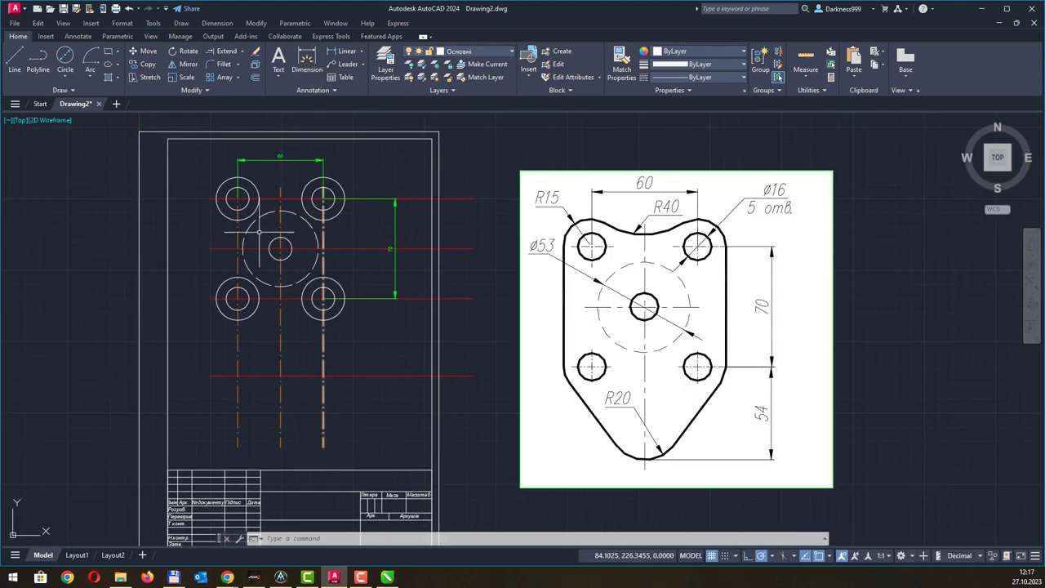
# - Draw two vertical lines, one beside the left hole pair and one beside the right pair
pyautogui.click(15, 64)
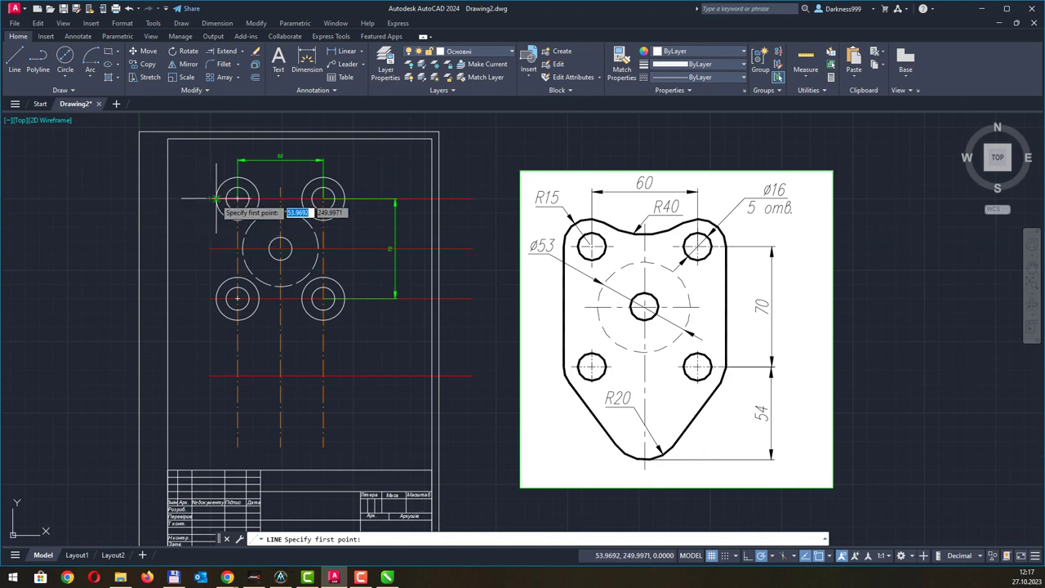
pyautogui.click(215, 197)
pyautogui.click(216, 298)
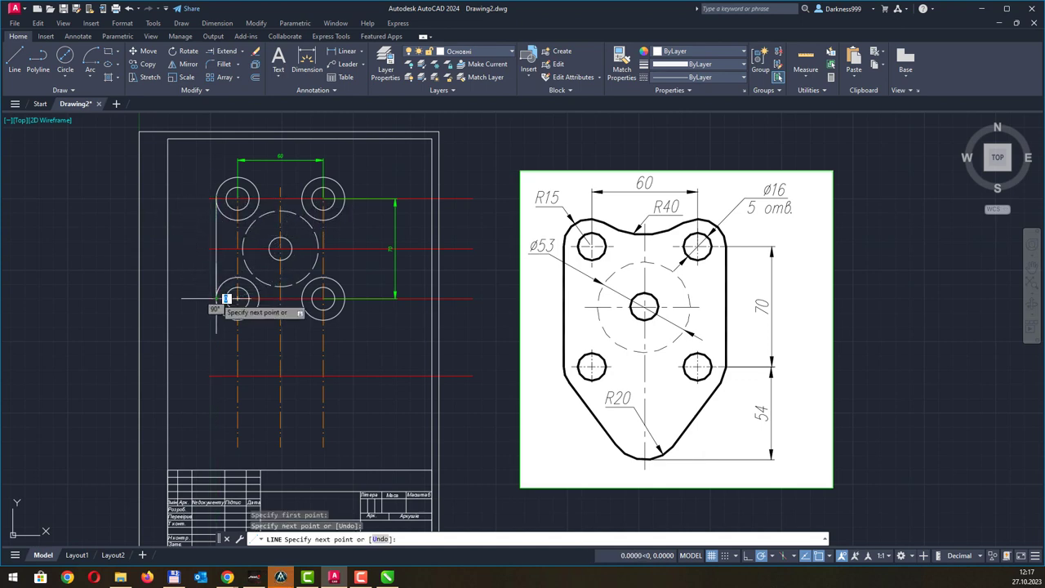
pyautogui.press('Return')
pyautogui.press('Return')
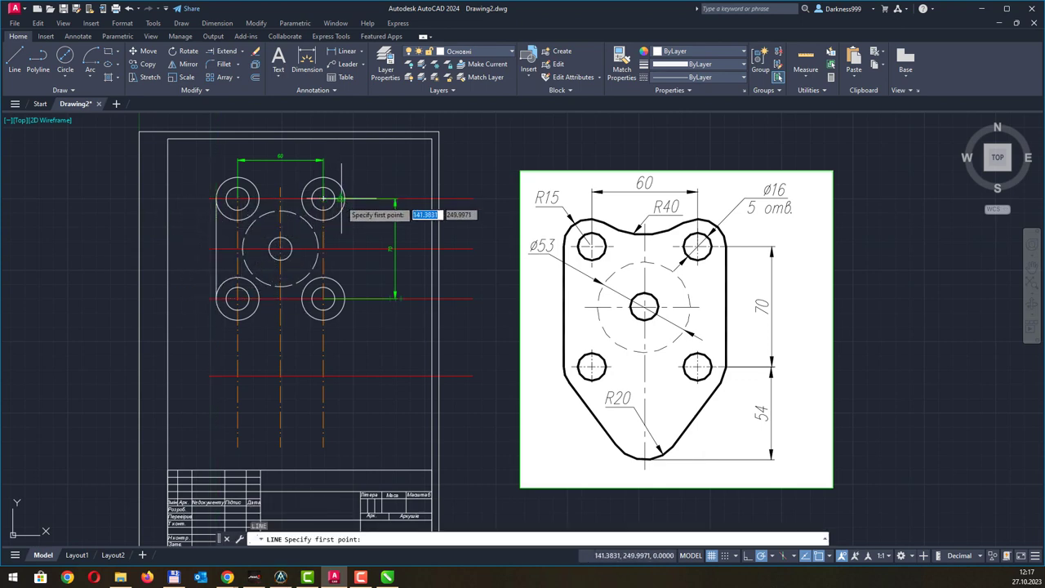
pyautogui.click(344, 197)
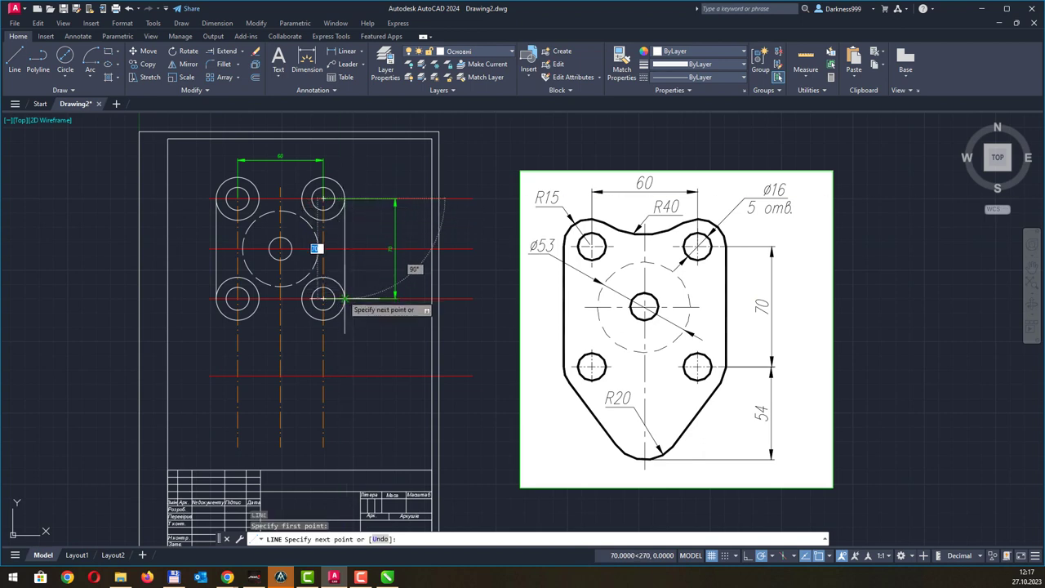
pyautogui.click(344, 298)
pyautogui.press('Return')
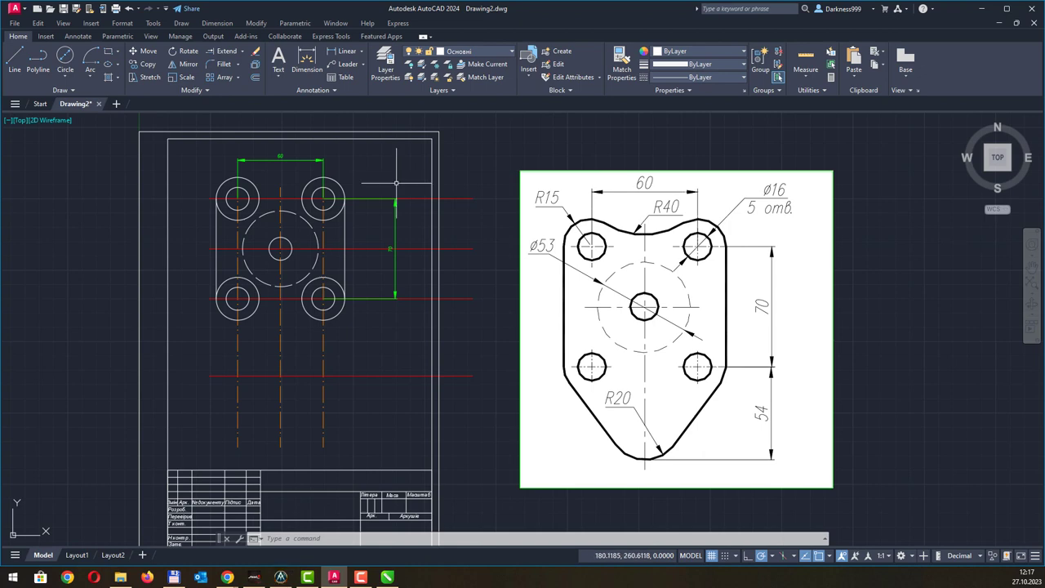
pyautogui.click(67, 79)
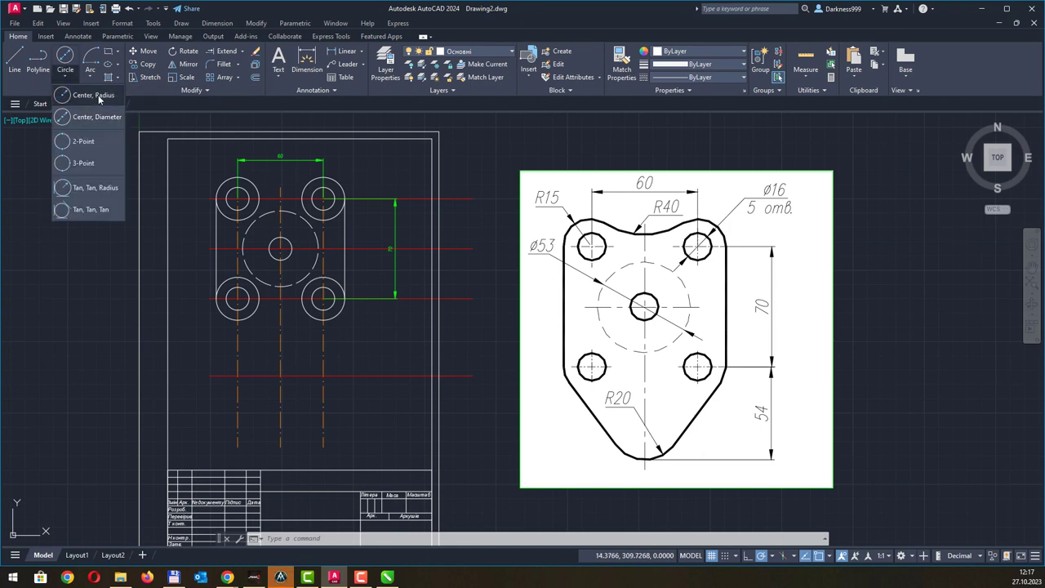
# - Draw a radius-40 circle tangent to the top-left and top-right holes with Tan, Tan, Radius
pyautogui.click(94, 95)
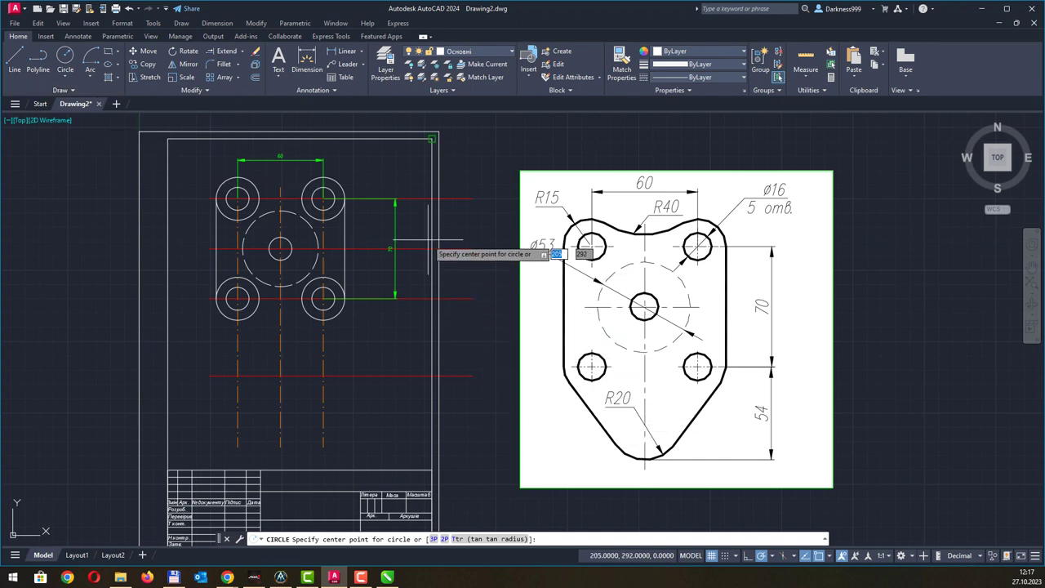
pyautogui.moveTo(292, 216); pyautogui.dragTo(297, 237, button='middle')
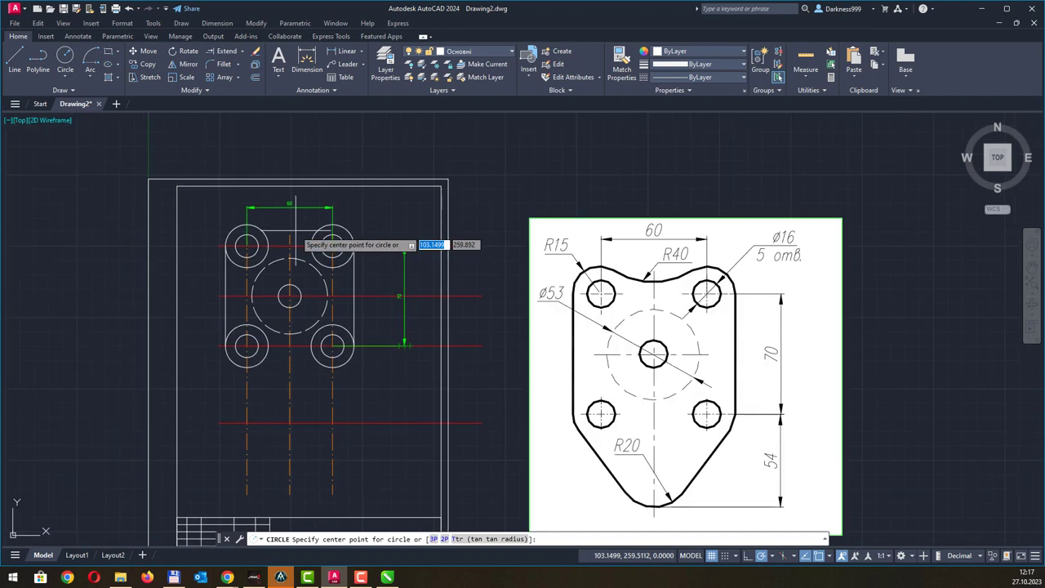
pyautogui.click(73, 76)
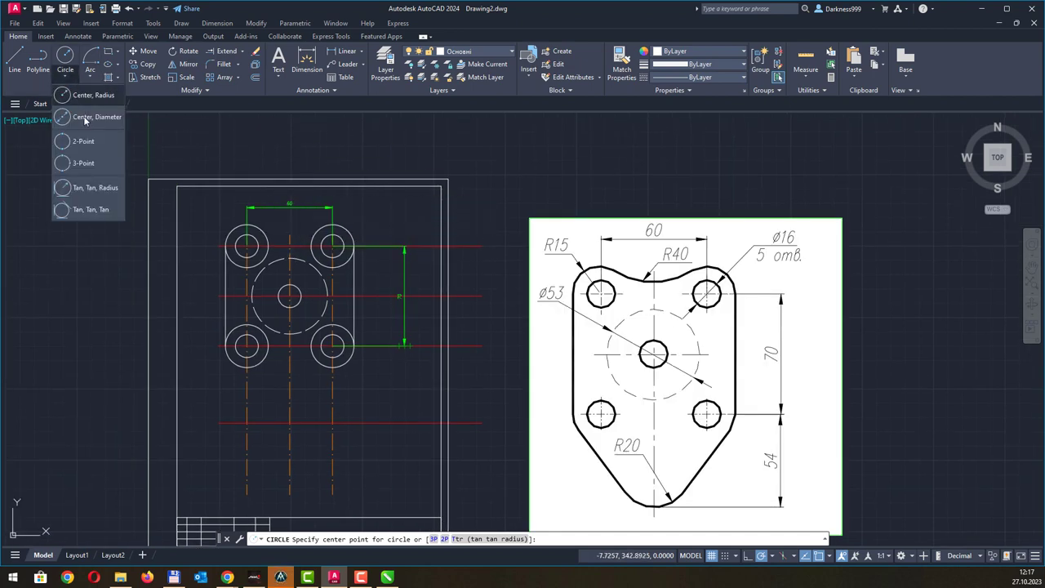
pyautogui.click(102, 188)
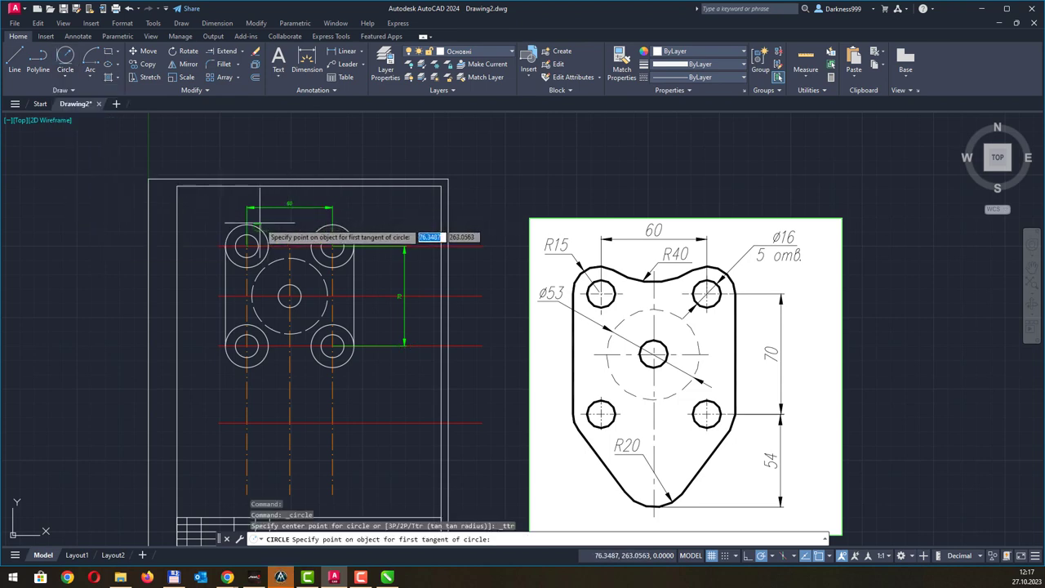
pyautogui.click(258, 220)
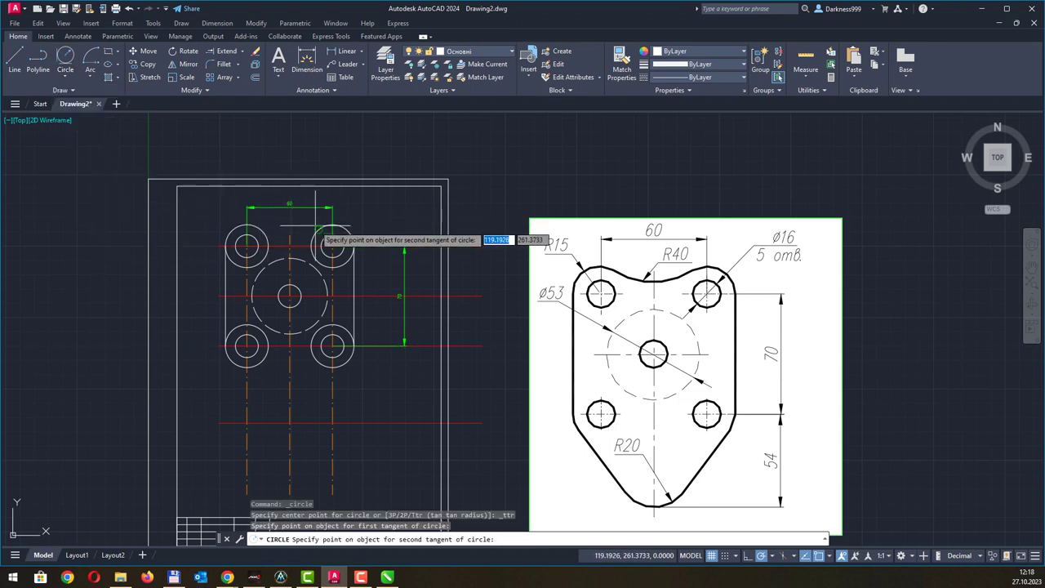
pyautogui.click(317, 228)
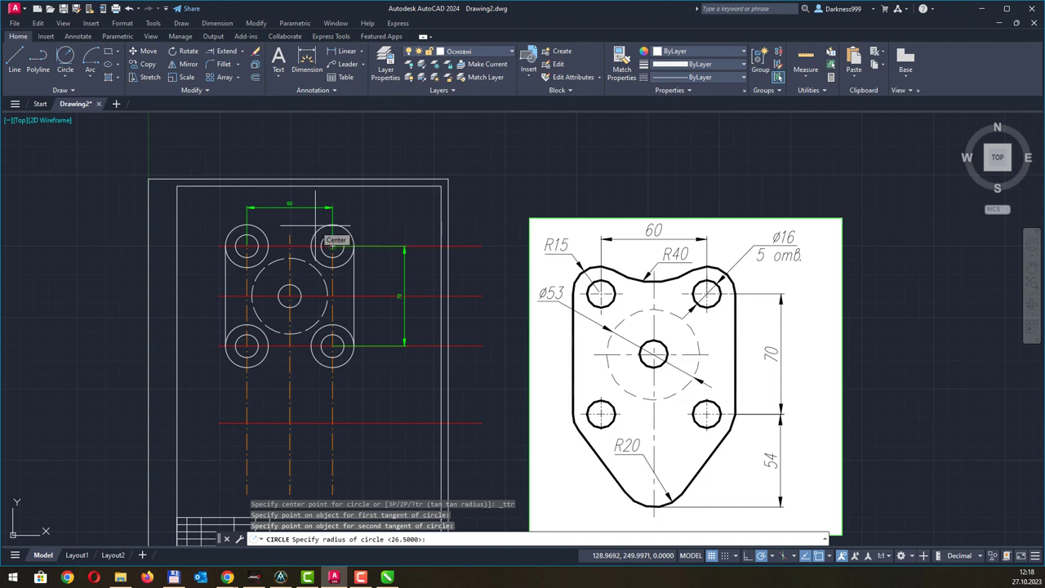
pyautogui.write('40')
pyautogui.press('Return')
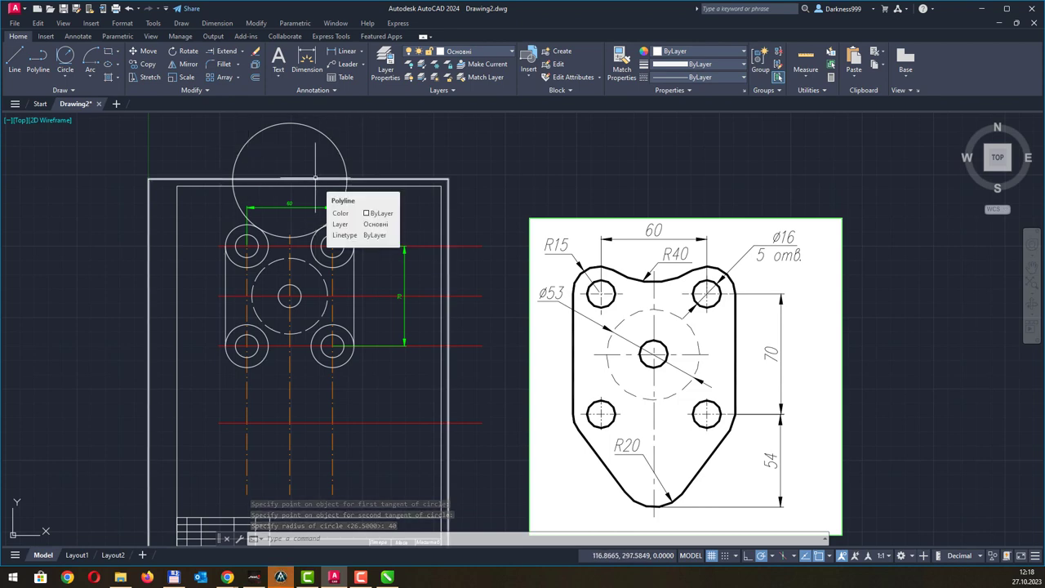
# - Trim away the lower part of the R40 circle
pyautogui.click(242, 51)
pyautogui.click(233, 68)
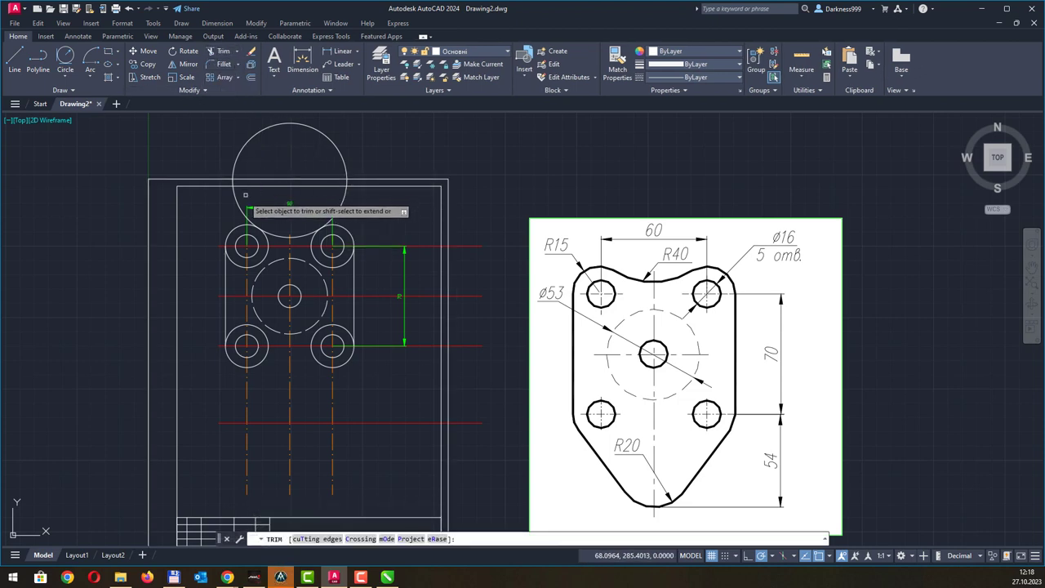
pyautogui.click(341, 206)
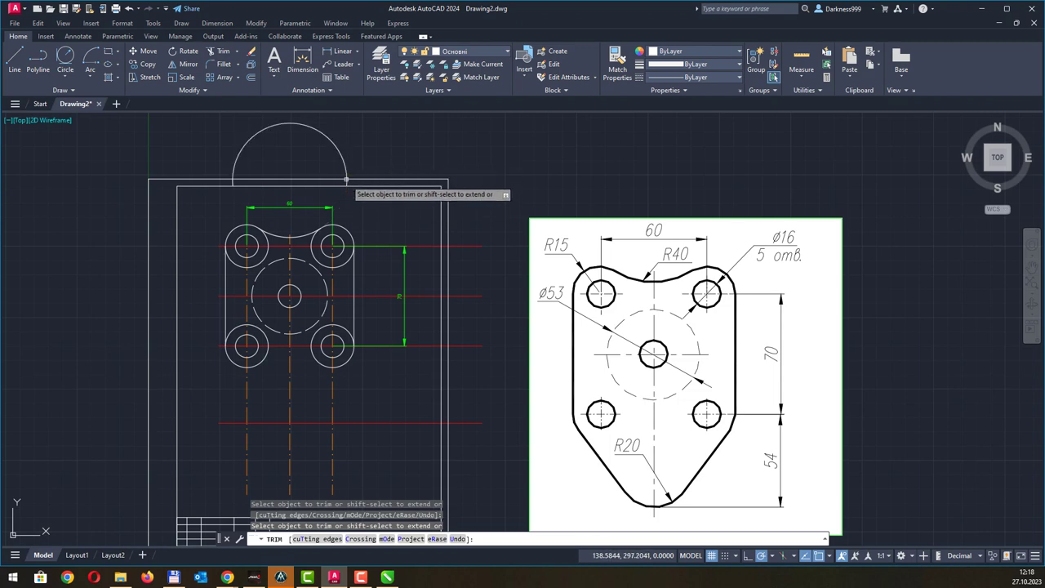
pyautogui.press('Escape')
# - Erase the leftover arc at the top of the plate and recentre the view
pyautogui.click(312, 127)
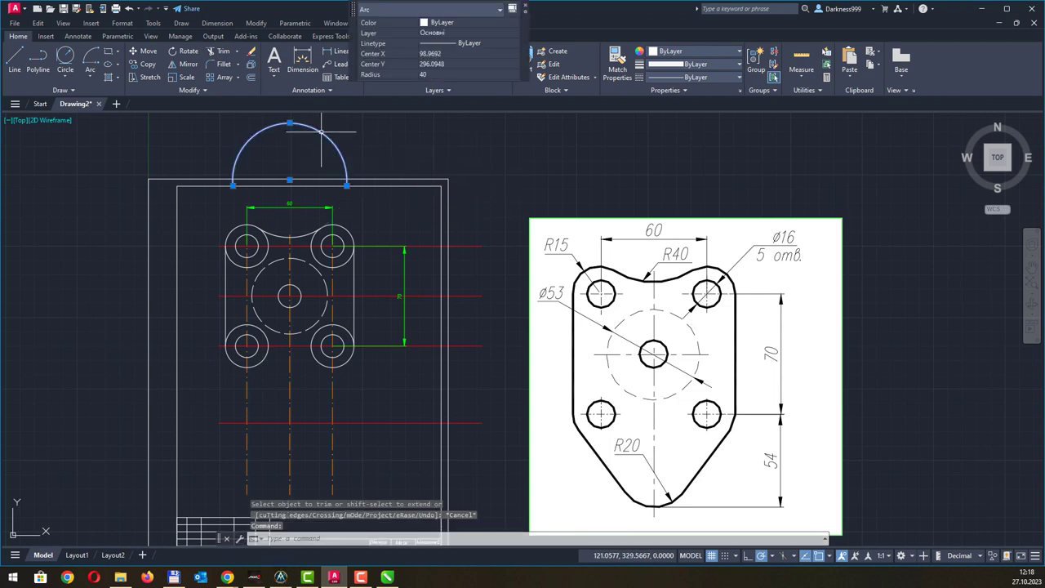
pyautogui.press('Delete')
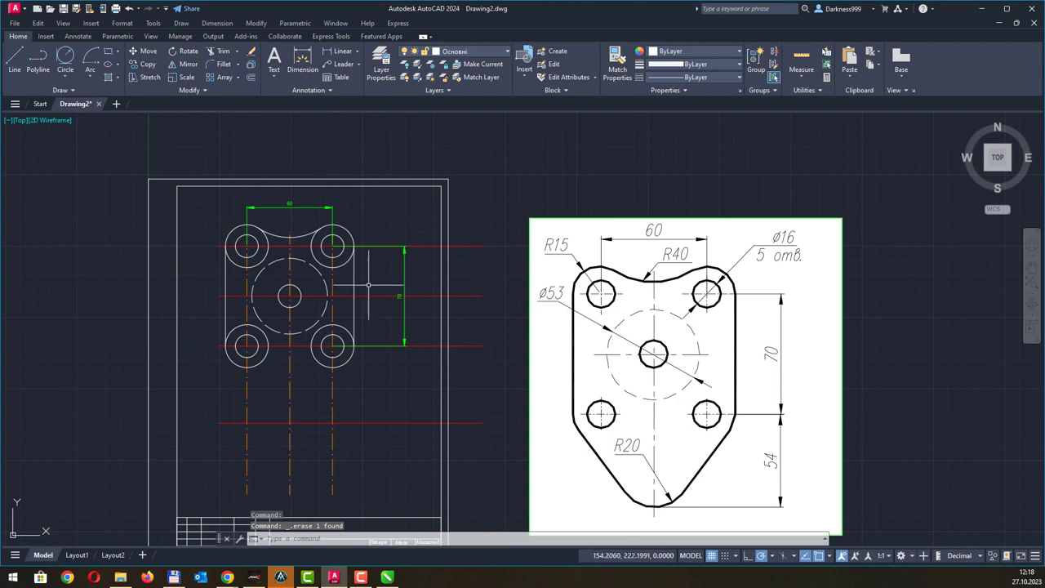
pyautogui.moveTo(392, 262); pyautogui.dragTo(351, 228, button='middle')
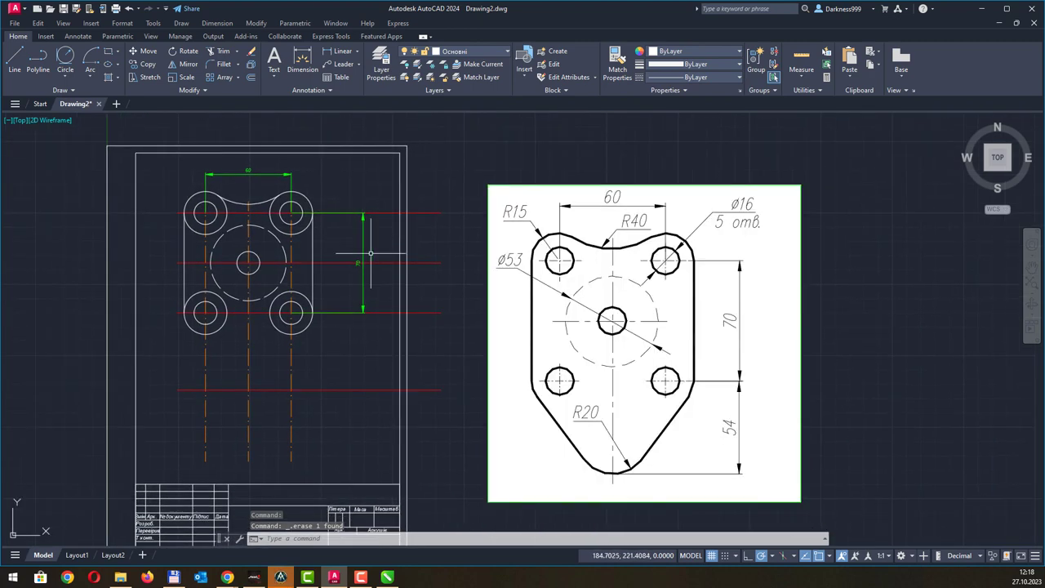
pyautogui.moveTo(351, 276); pyautogui.dragTo(363, 263, button='middle')
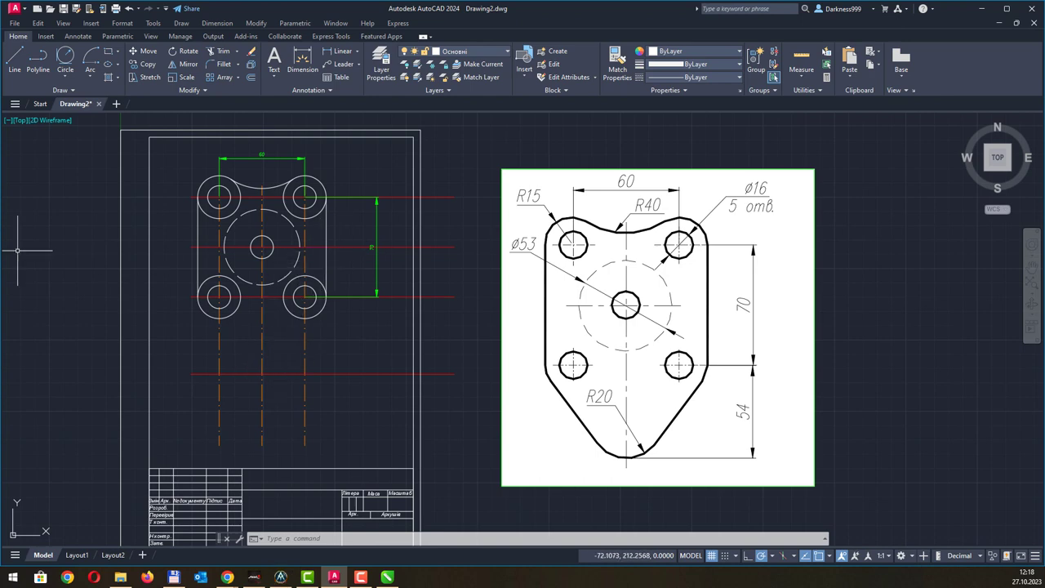
# - Check the reference in the browser, then trim the lower arcs of the upper-left lug circle
pyautogui.click(228, 577)
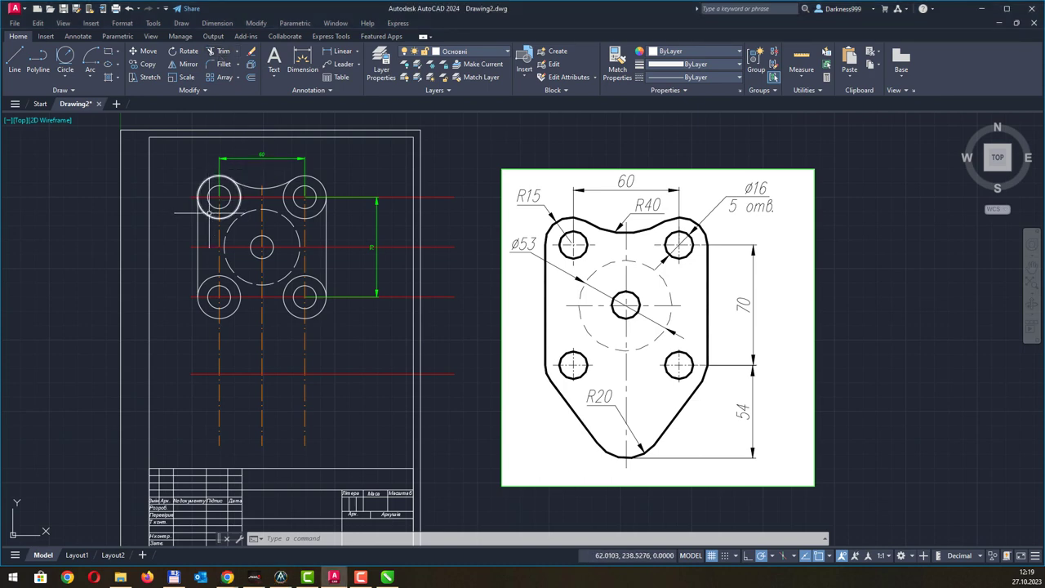
pyautogui.click(221, 54)
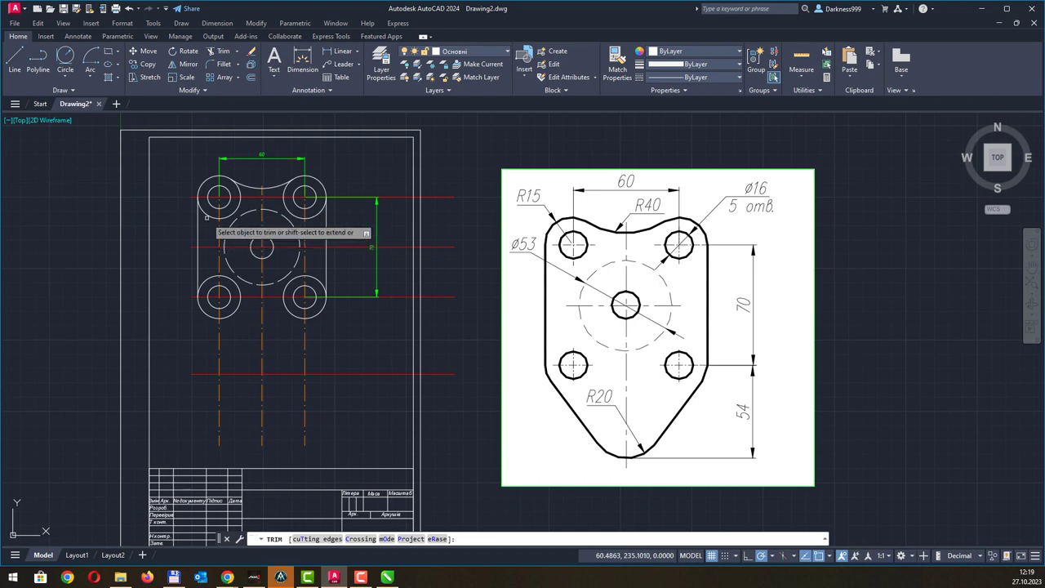
pyautogui.scroll(2, 206, 221)
pyautogui.scroll(2, 353, 198)
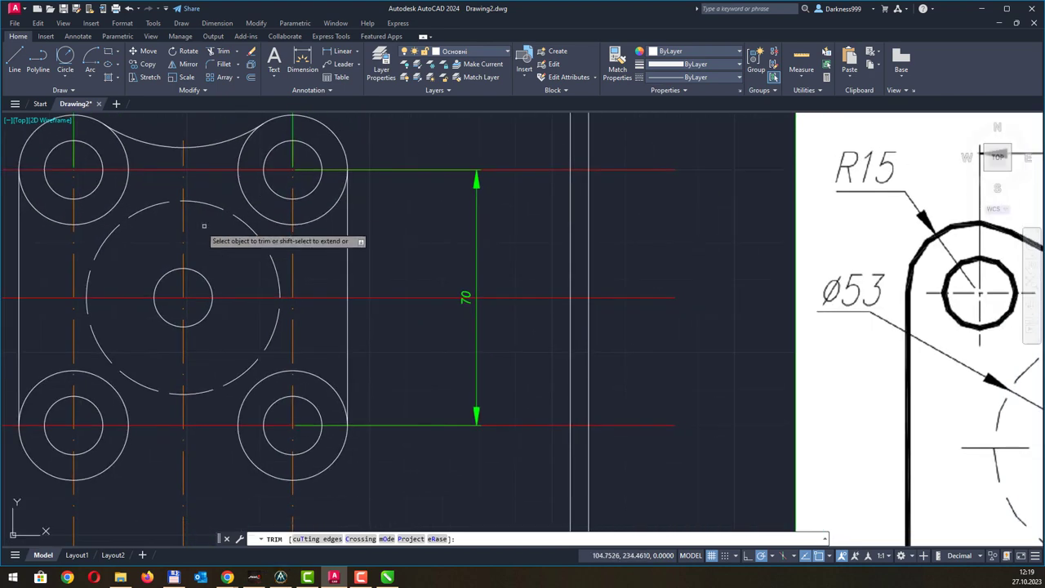
pyautogui.click(37, 211)
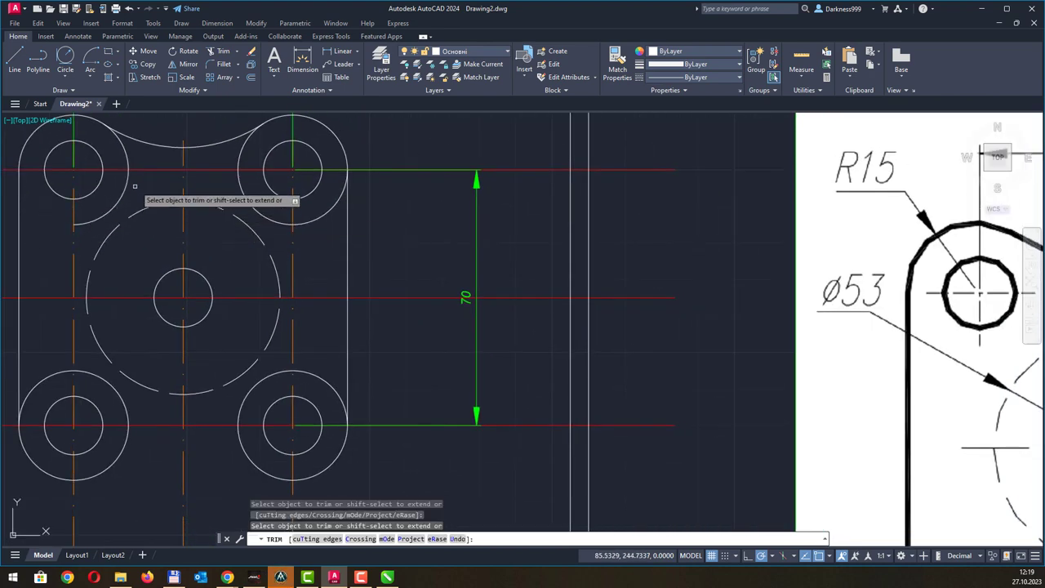
pyautogui.click(122, 199)
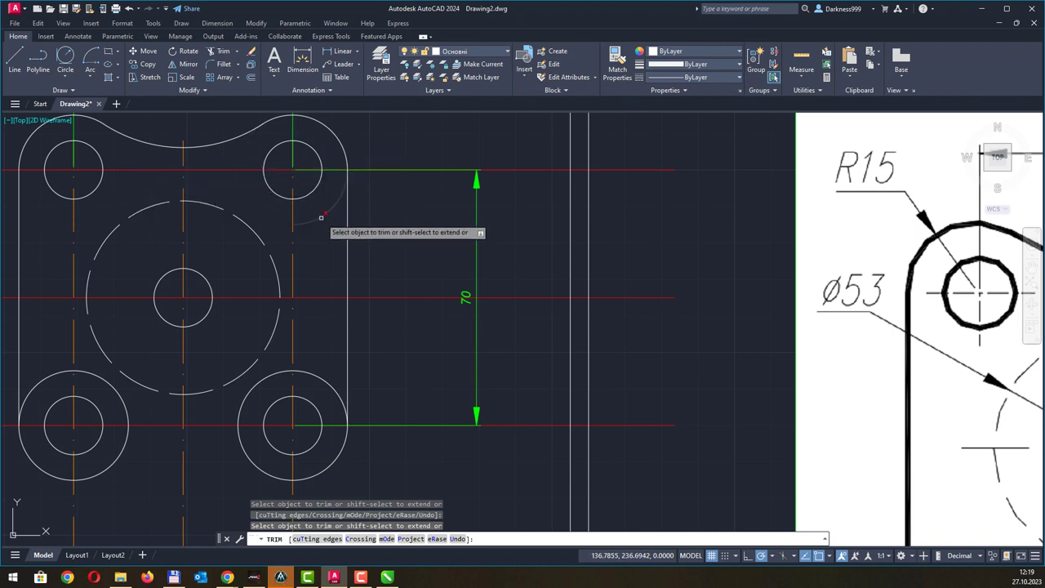
# - Trim the bottom edge between the lower lugs and end trimming
pyautogui.moveTo(327, 229); pyautogui.dragTo(320, 158, button='middle')
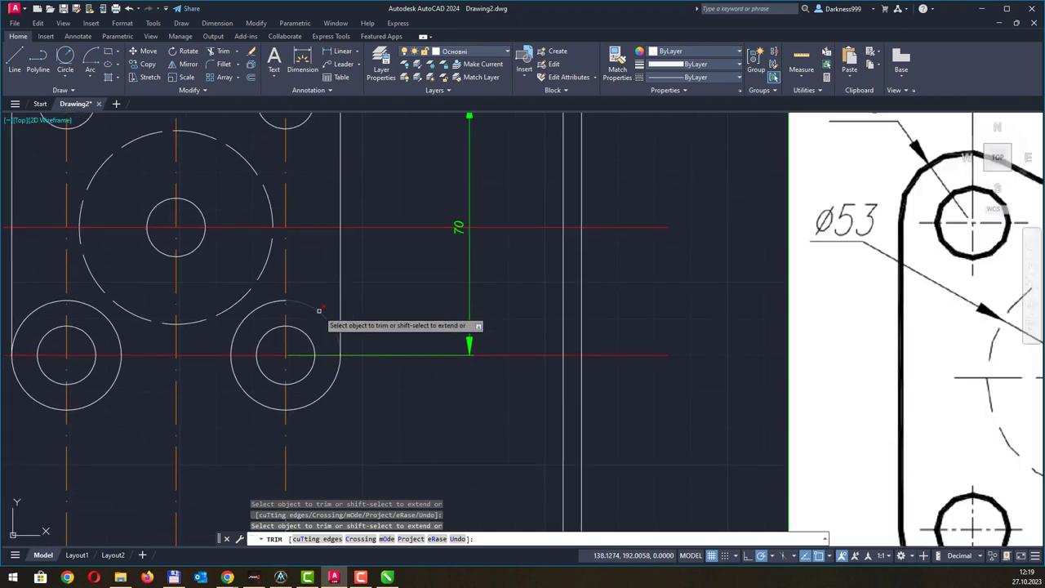
pyautogui.moveTo(319, 309)
pyautogui.mouseDown(button='middle')
pyautogui.moveTo(327, 249)
pyautogui.moveTo(316, 279)
pyautogui.mouseUp(button='middle')
pyautogui.scroll(-2, 327, 249)
pyautogui.scroll(-2, 323, 243)
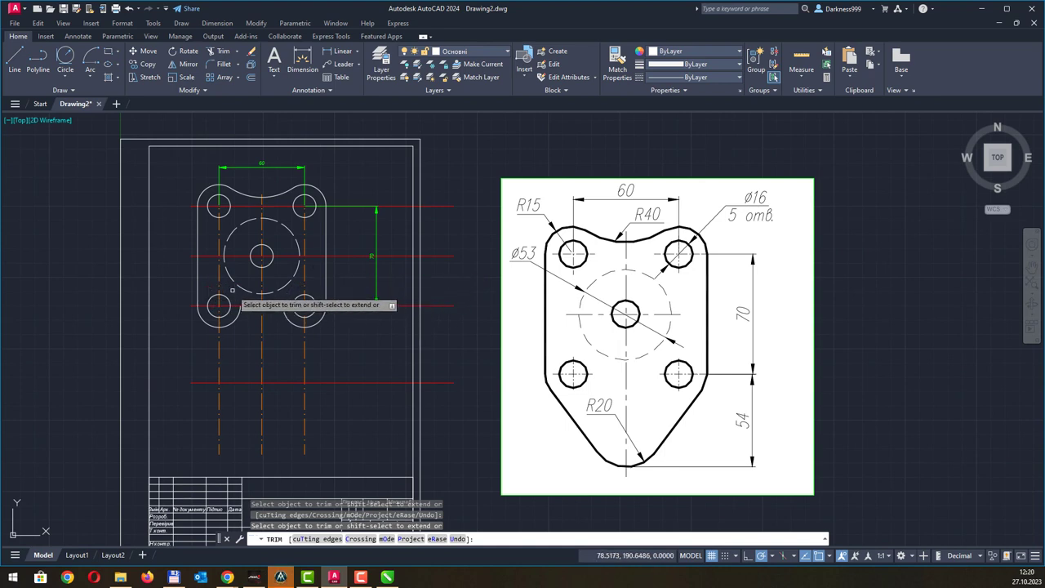
pyautogui.click(261, 306)
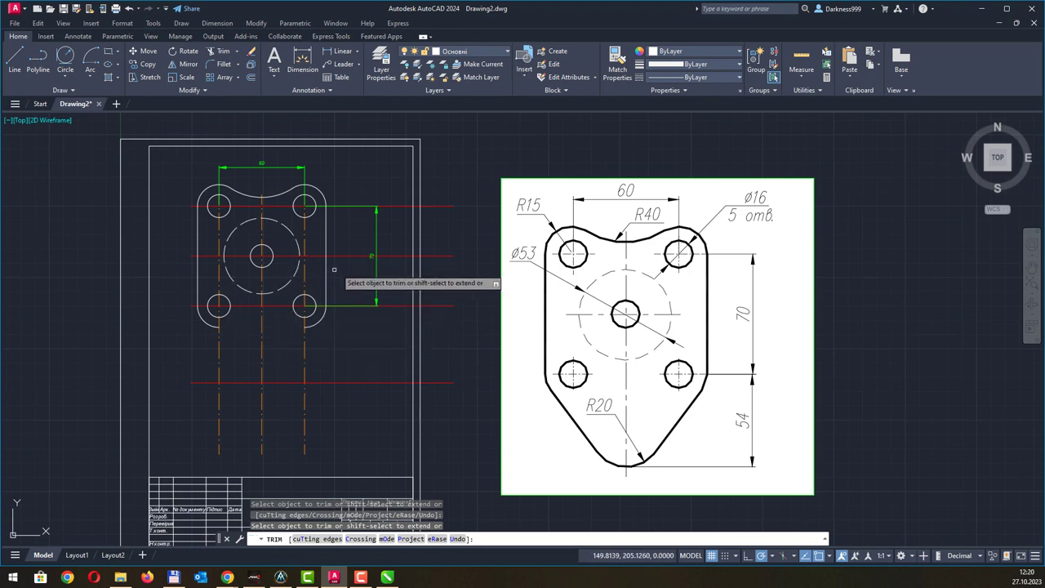
pyautogui.rightClick(344, 182)
pyautogui.click(354, 195)
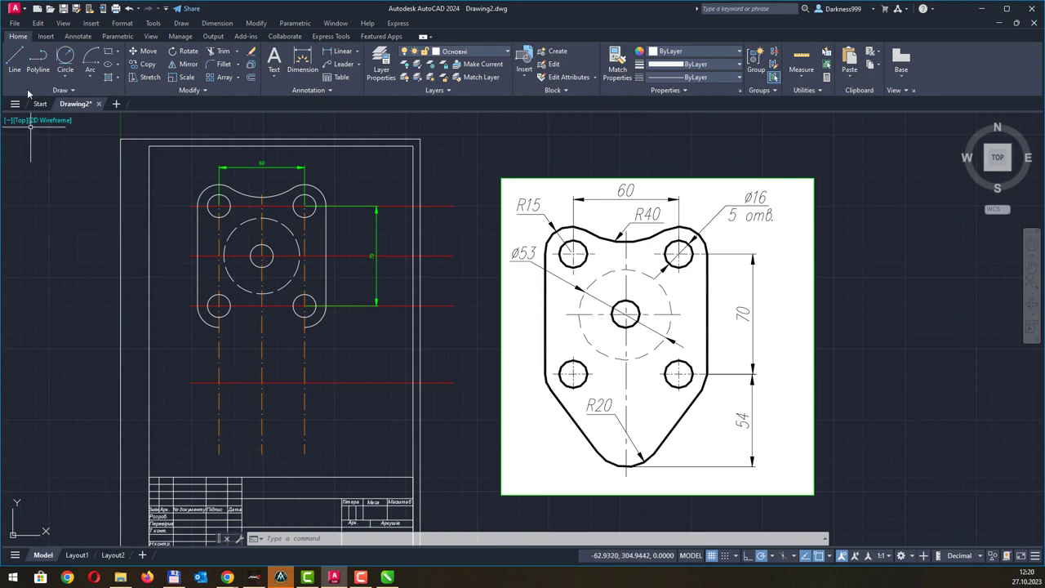
# - Draw a radius-20 circle centred on the lower centre-line intersection
pyautogui.click(67, 79)
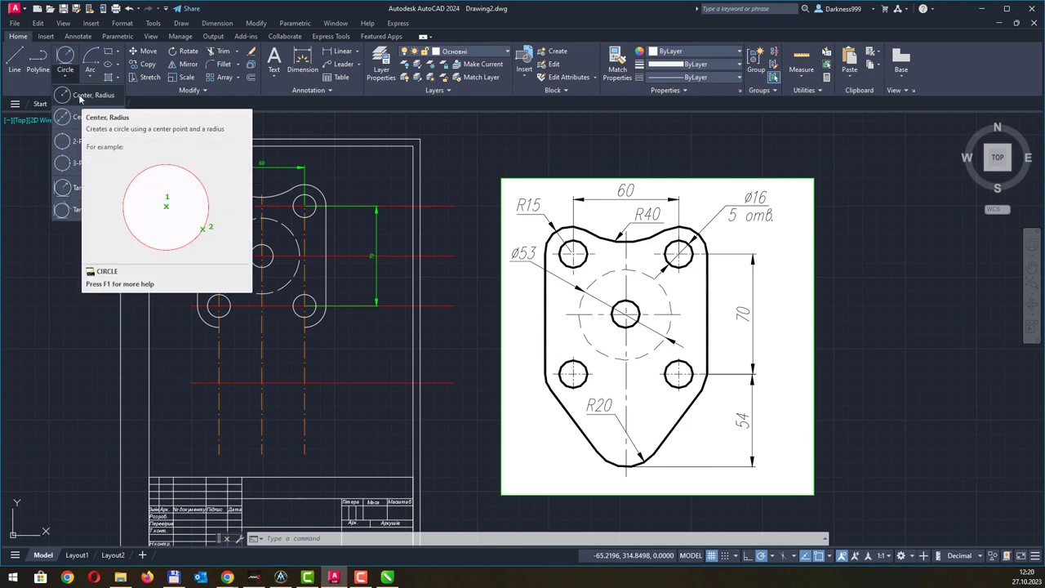
pyautogui.click(82, 96)
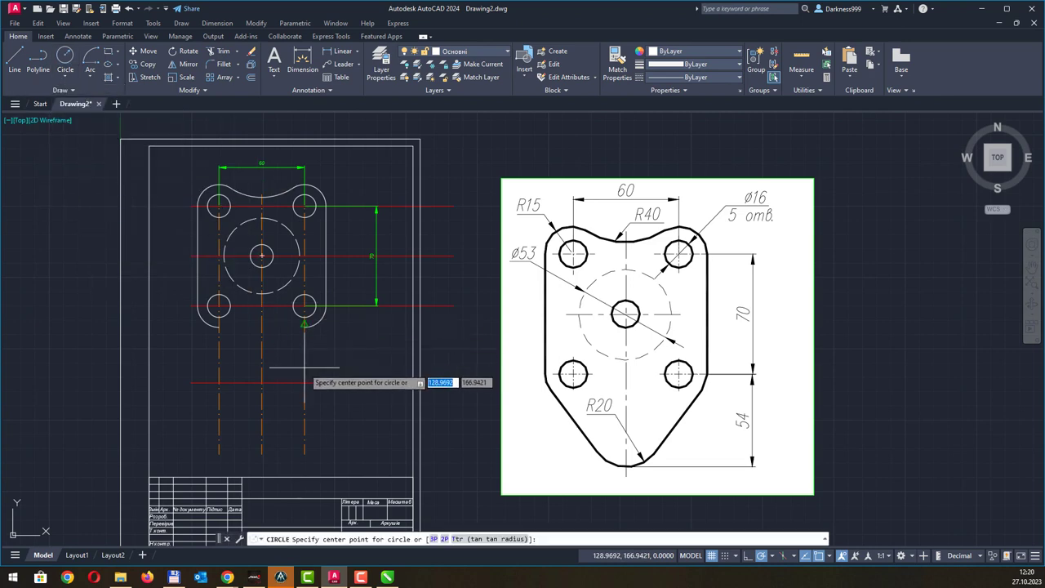
pyautogui.click(261, 382)
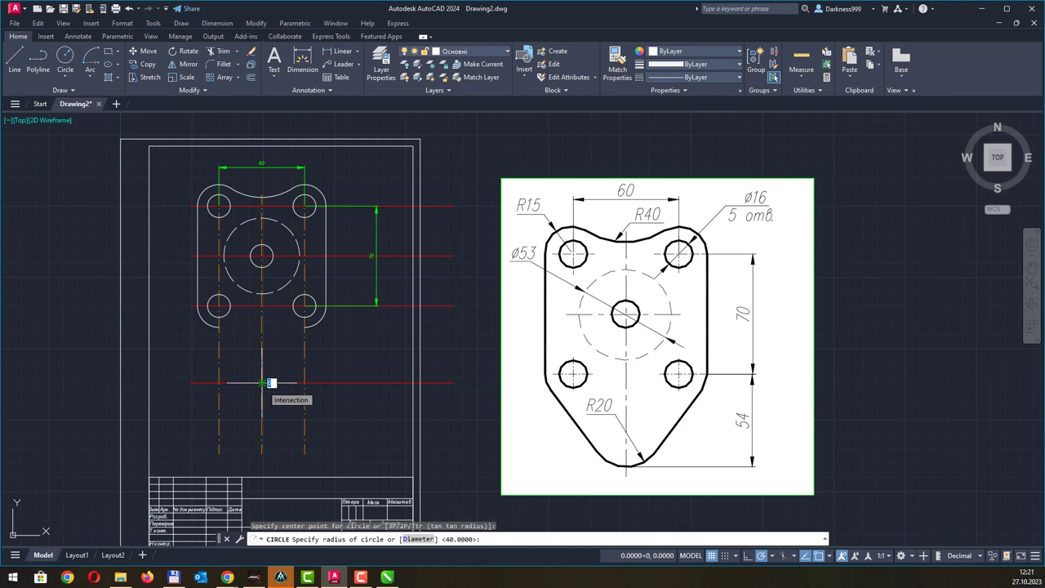
pyautogui.write('20')
pyautogui.press('Return')
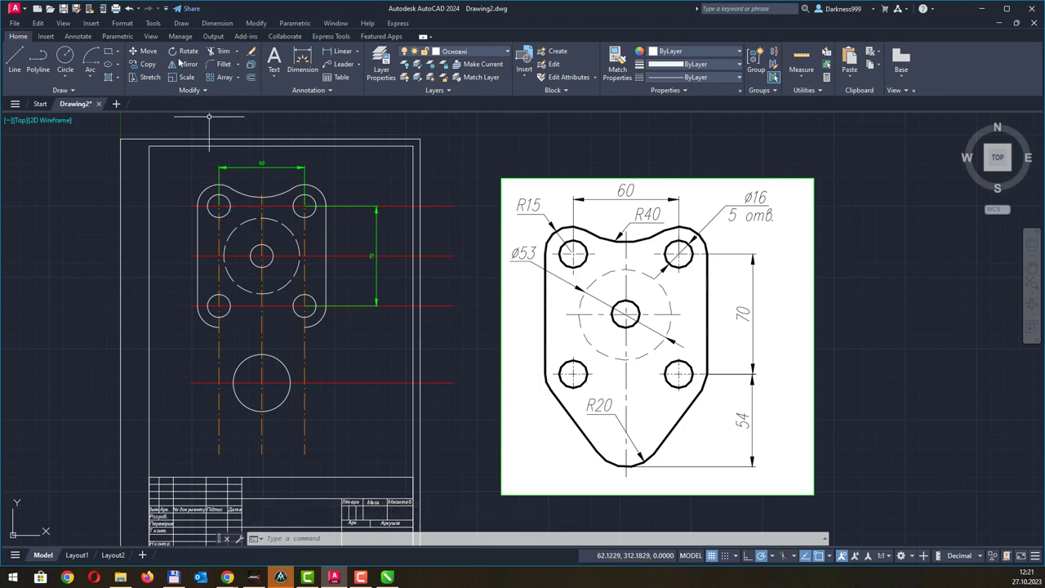
# - Move the new circle 20 units upward
pyautogui.click(144, 54)
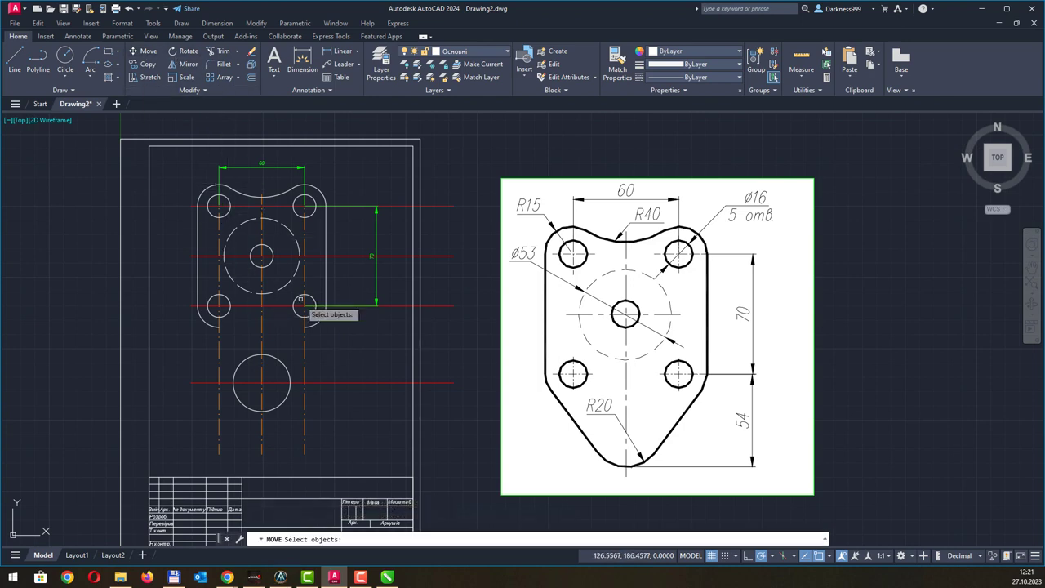
pyautogui.click(274, 358)
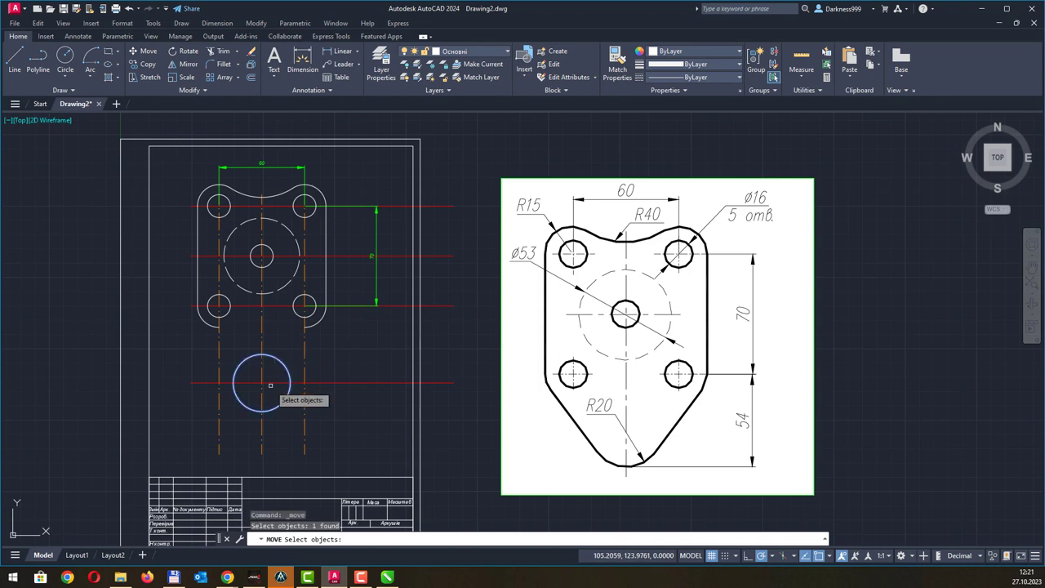
pyautogui.press('Return')
pyautogui.click(261, 383)
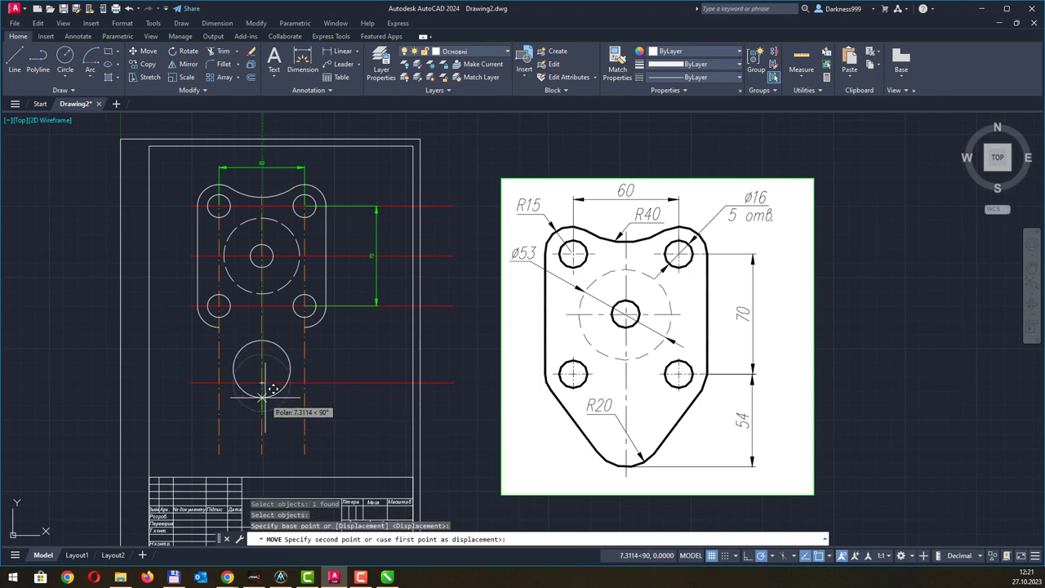
pyautogui.press('Return')
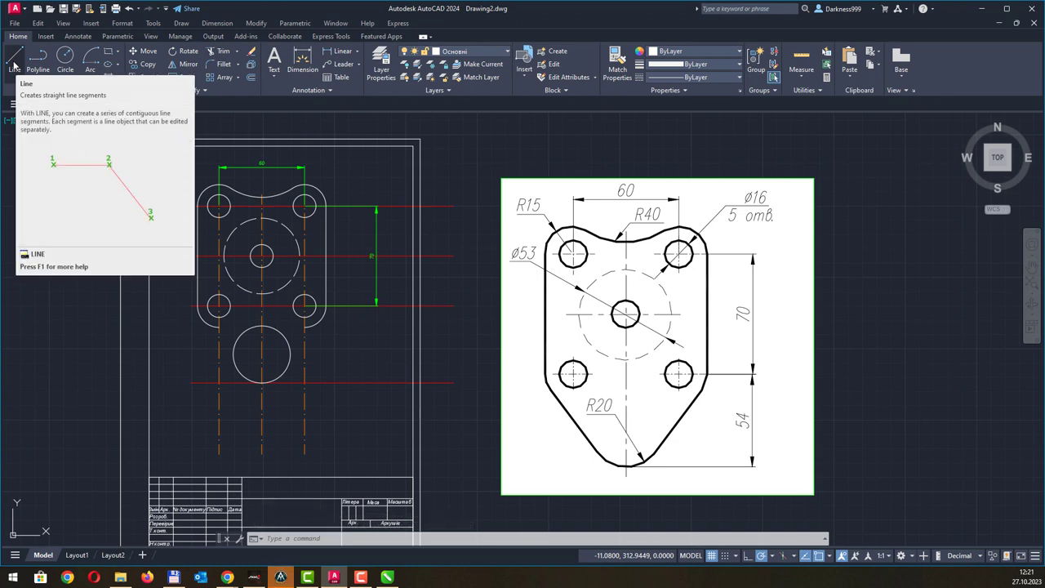
pyautogui.click(14, 64)
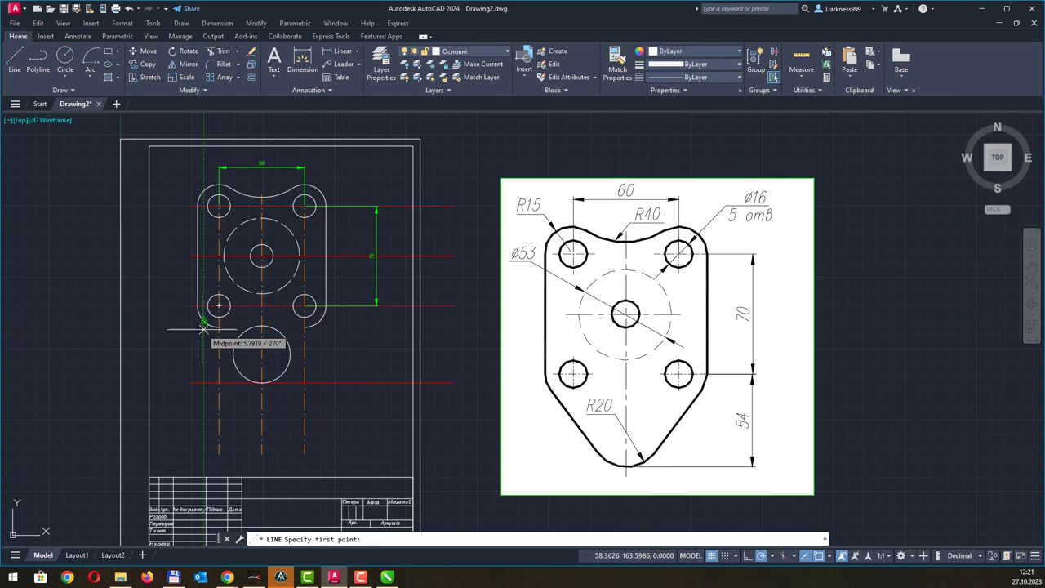
pyautogui.press('Escape')
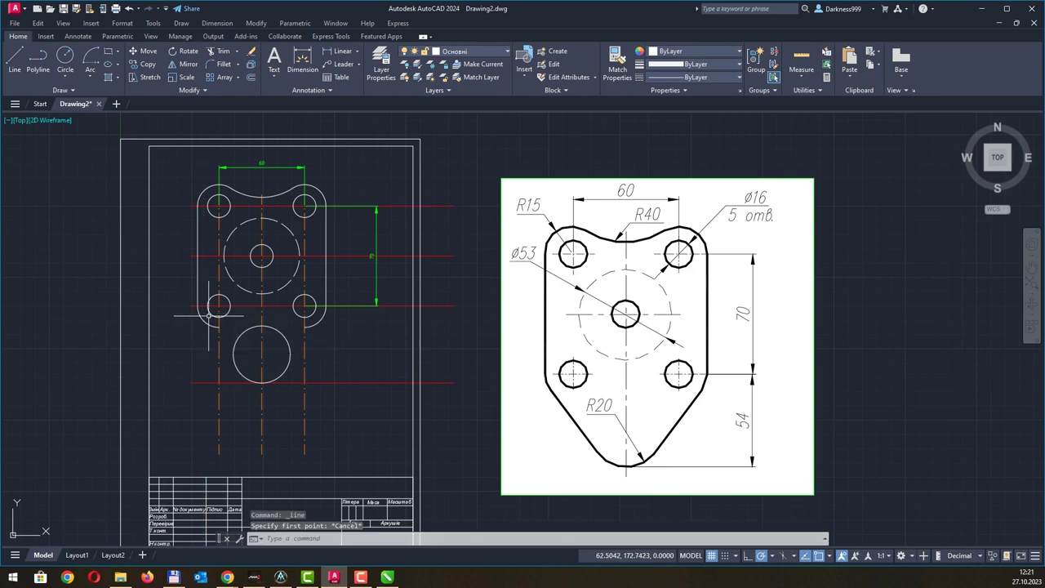
pyautogui.click(15, 59)
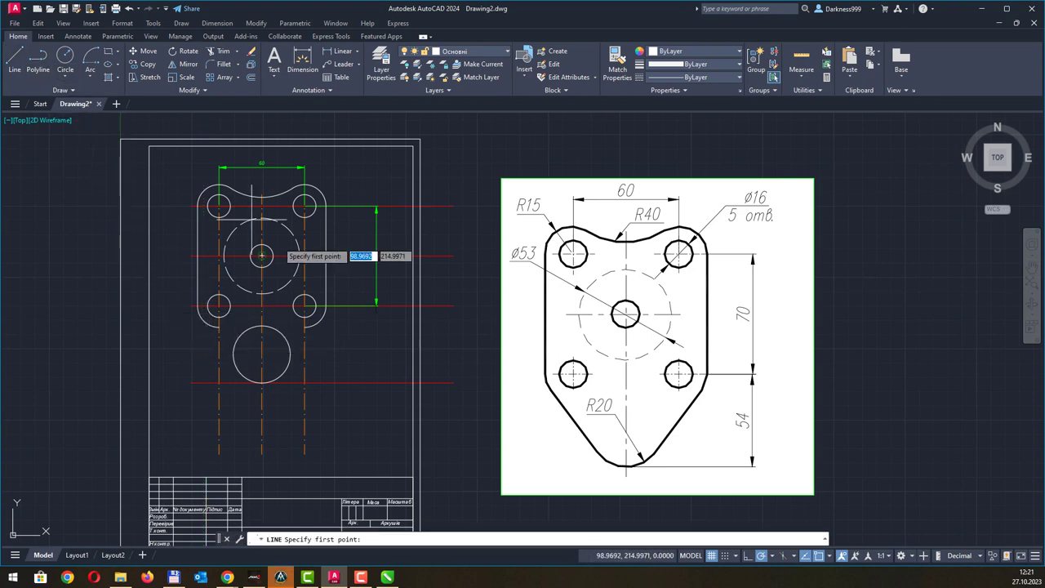
pyautogui.click(327, 305)
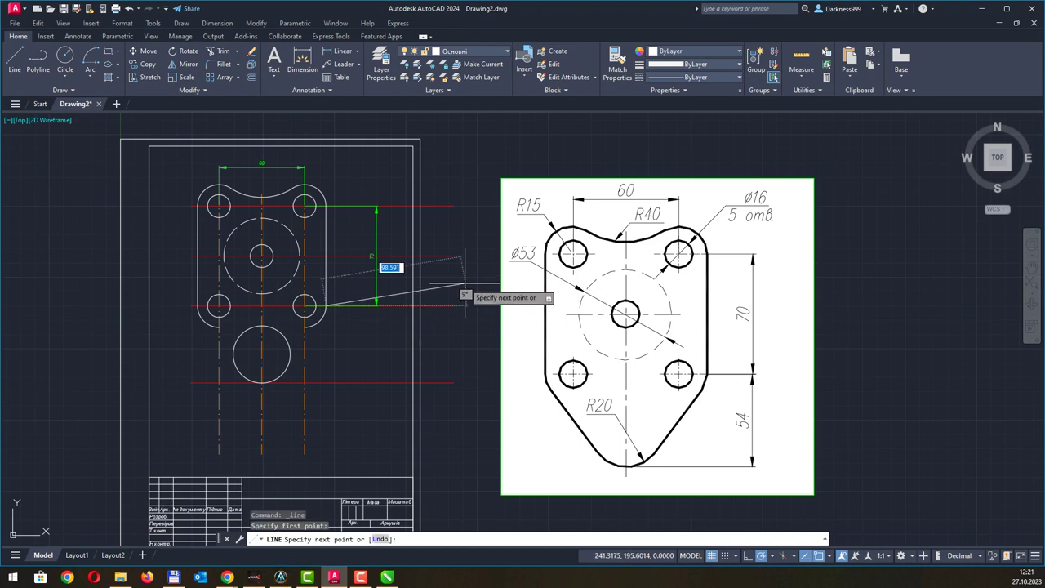
pyautogui.press('Escape')
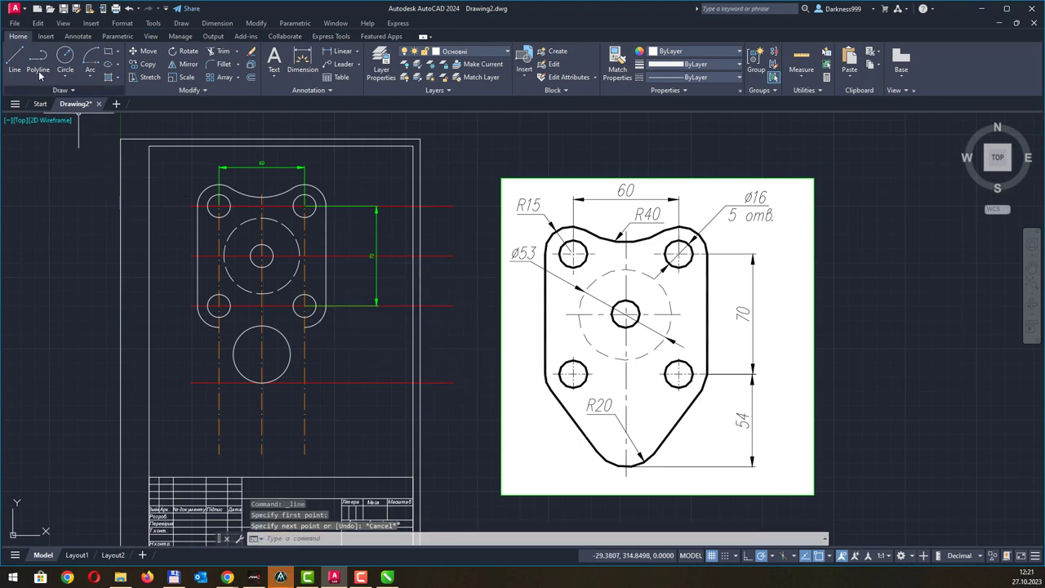
pyautogui.click(16, 59)
pyautogui.press('Return')
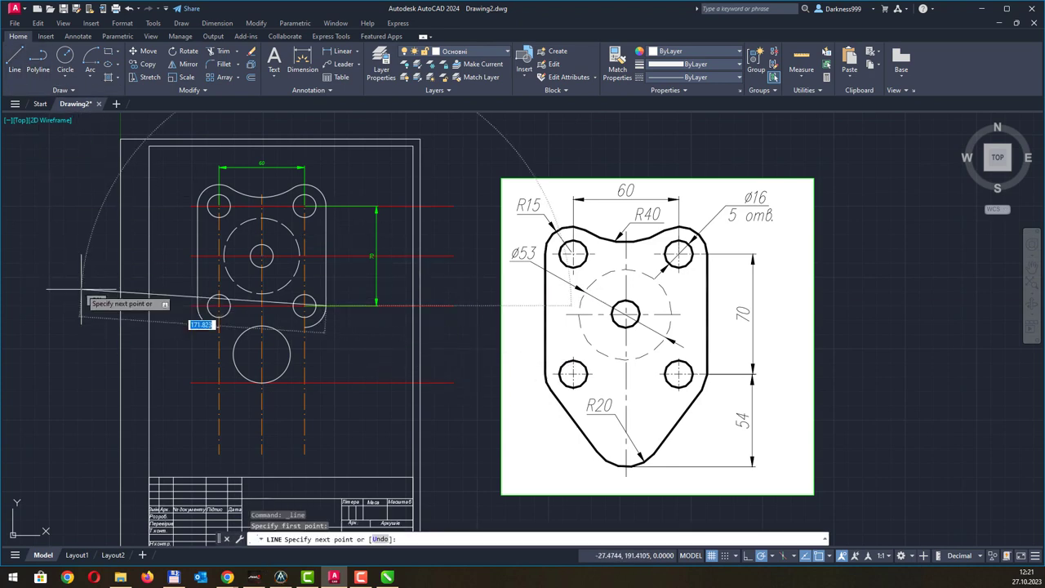
pyautogui.press('Escape')
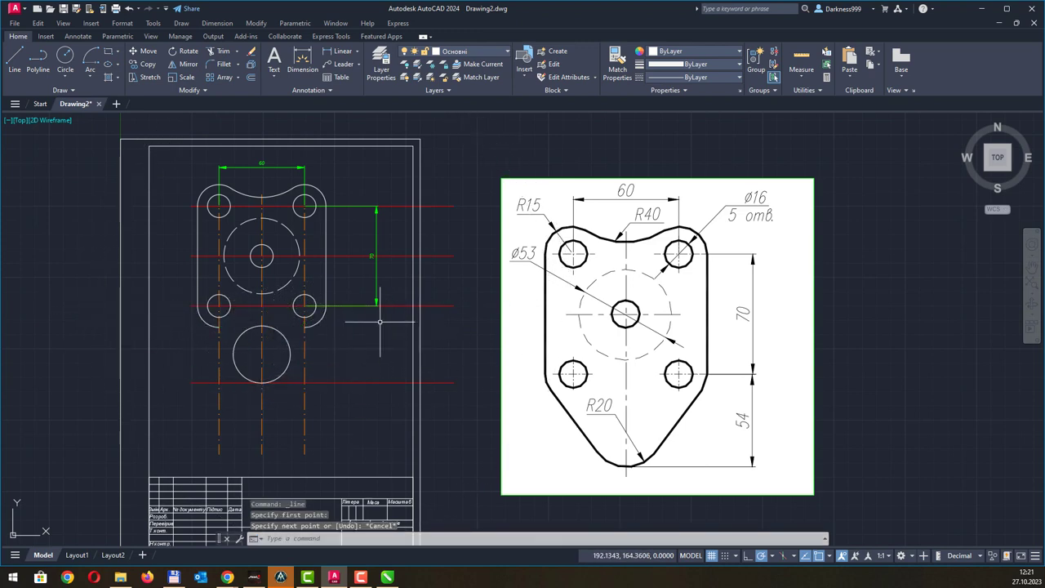
pyautogui.click(14, 59)
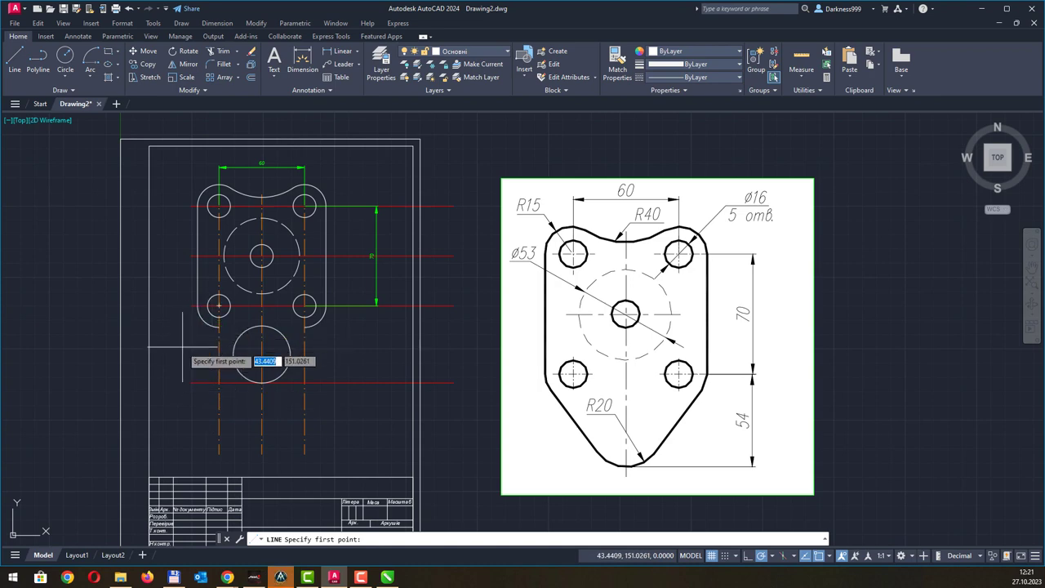
pyautogui.press('Escape')
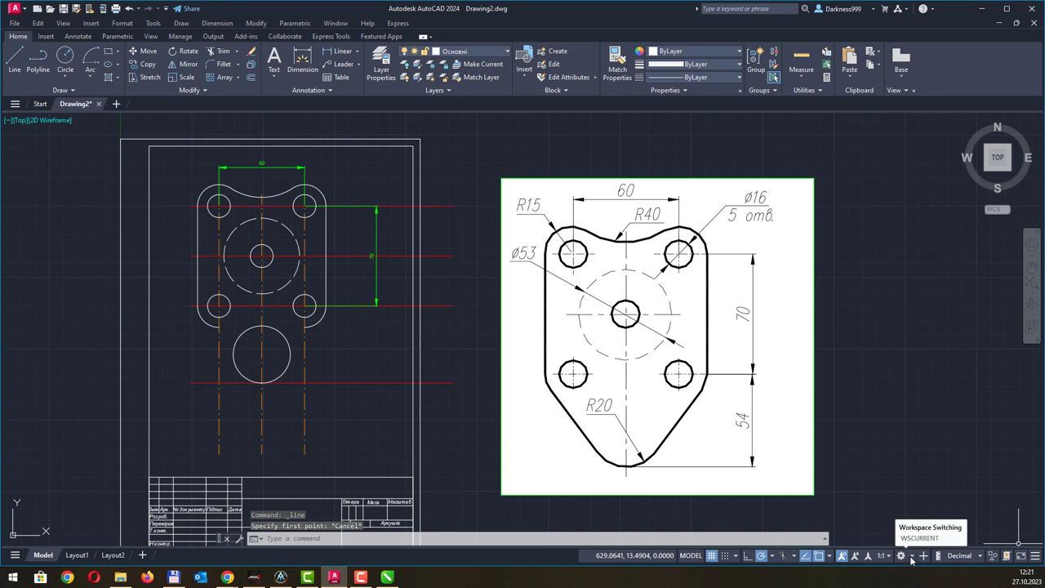
# - Turn off all object snaps except Tangent
pyautogui.click(831, 557)
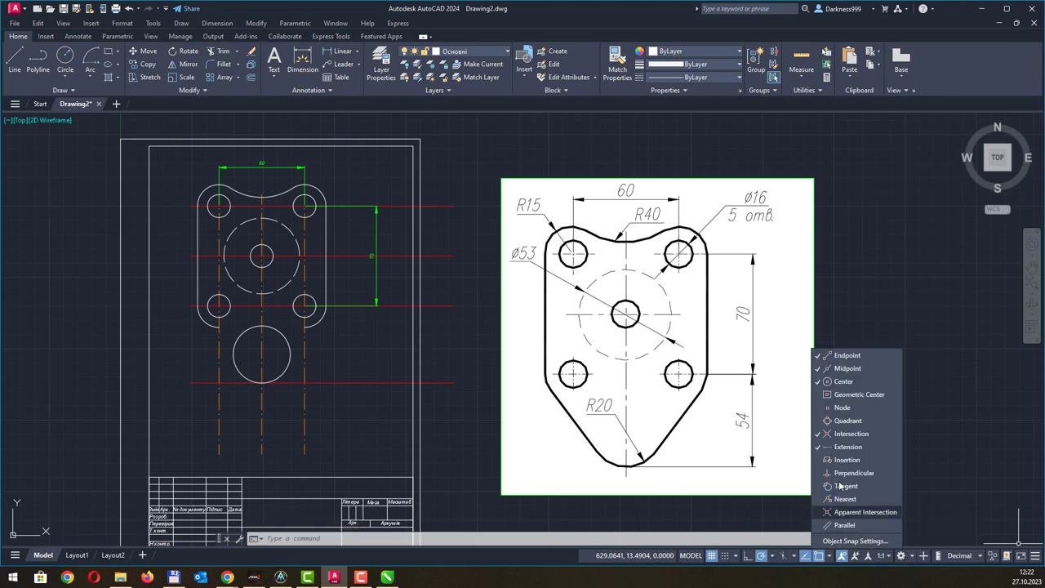
pyautogui.click(841, 434)
pyautogui.click(843, 382)
pyautogui.click(847, 368)
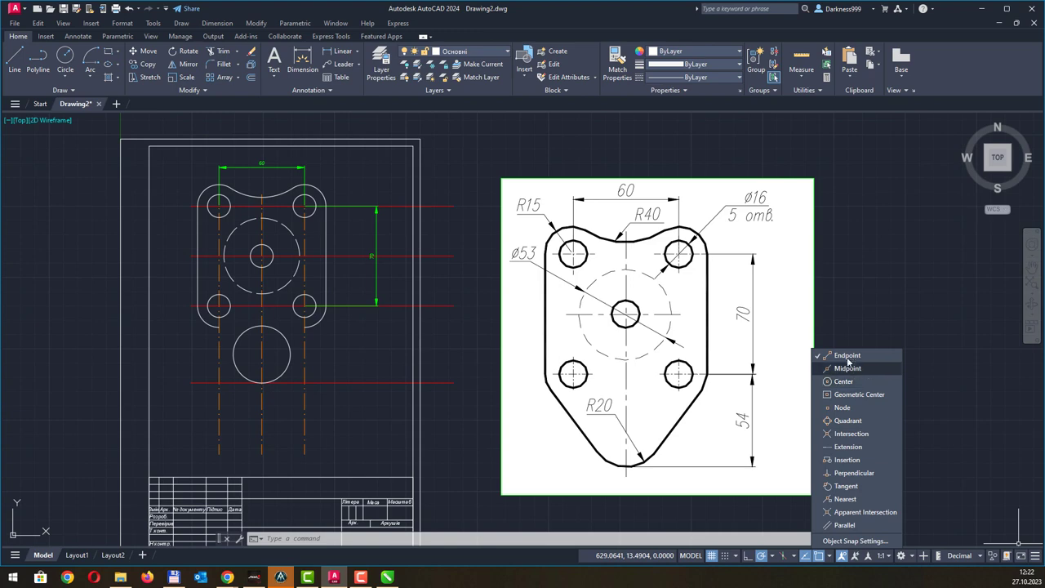
pyautogui.click(847, 355)
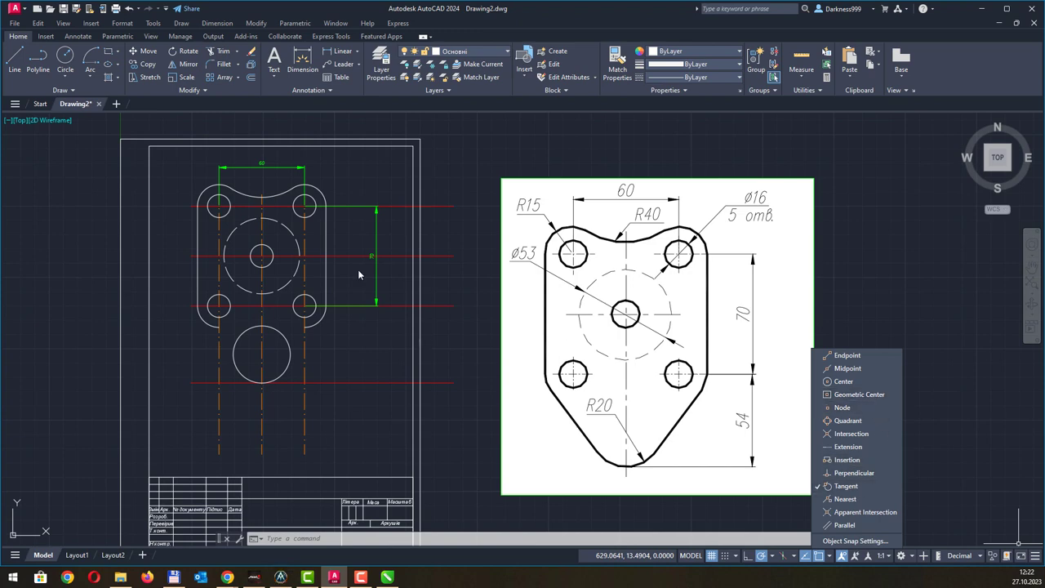
# - Draw two lines from the plate's left and right sides tangent to the lower circle
pyautogui.click(14, 61)
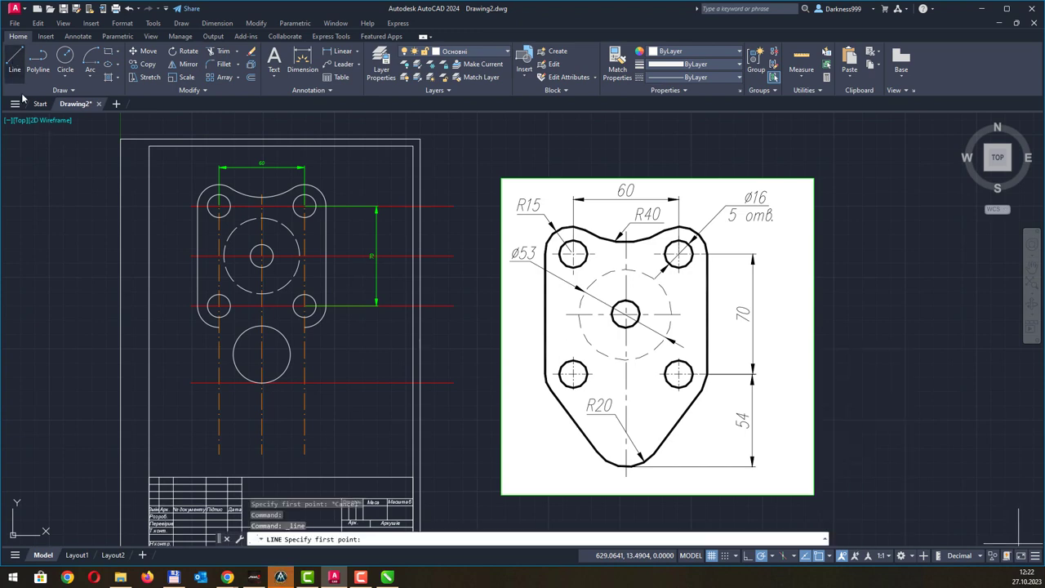
pyautogui.click(209, 335)
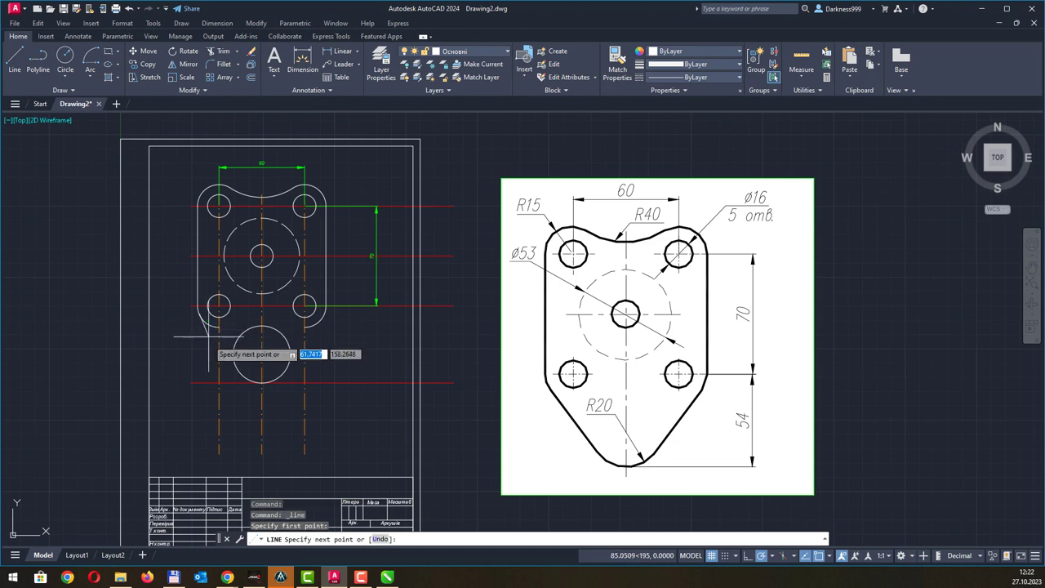
pyautogui.click(242, 374)
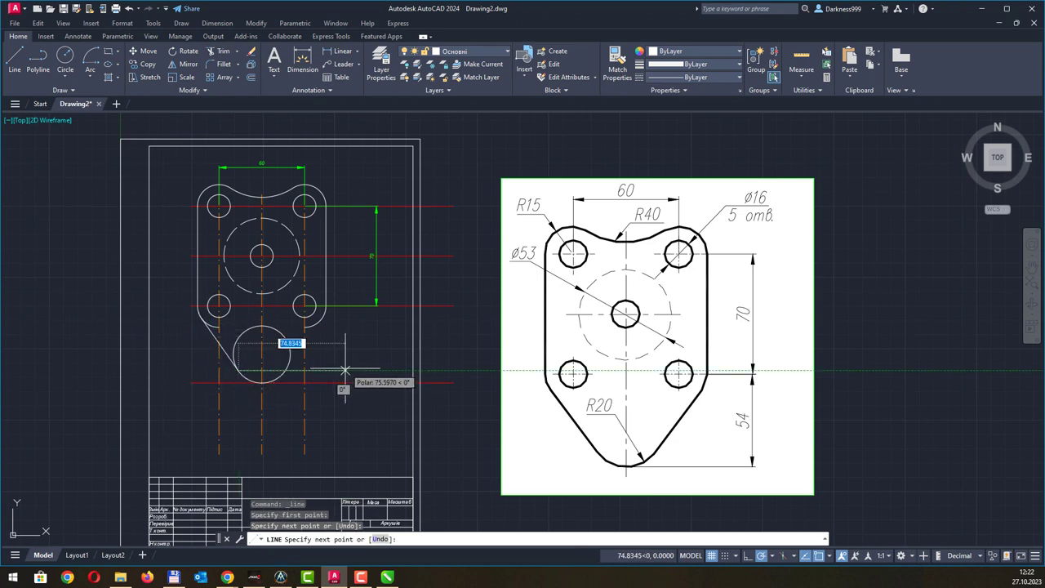
pyautogui.press('Return')
pyautogui.press('Return')
pyautogui.click(317, 328)
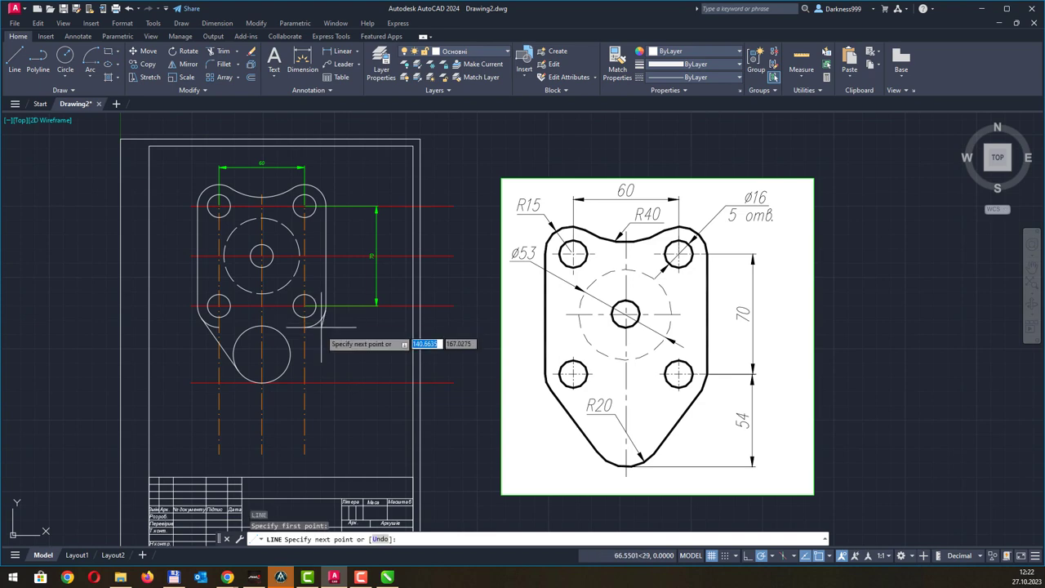
pyautogui.click(287, 363)
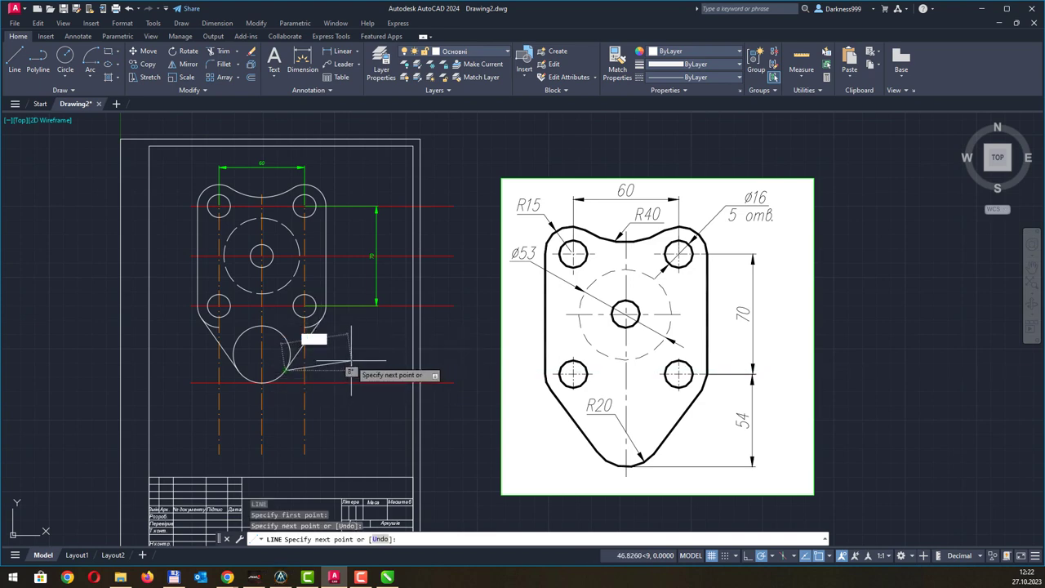
pyautogui.press('Return')
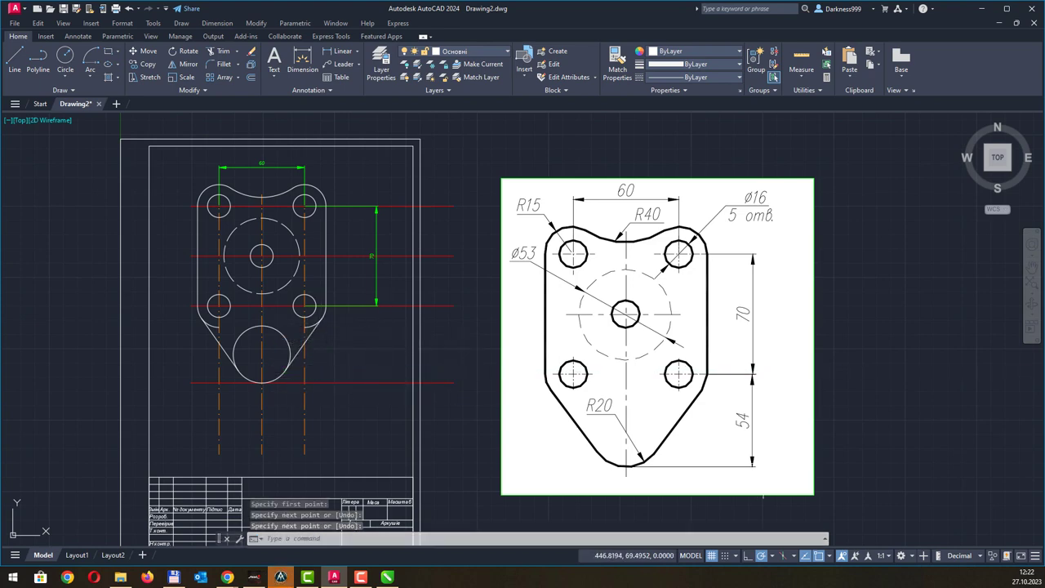
# - Turn Midpoint, Center and Intersection snaps back on, keeping Tangent enabled
pyautogui.click(829, 556)
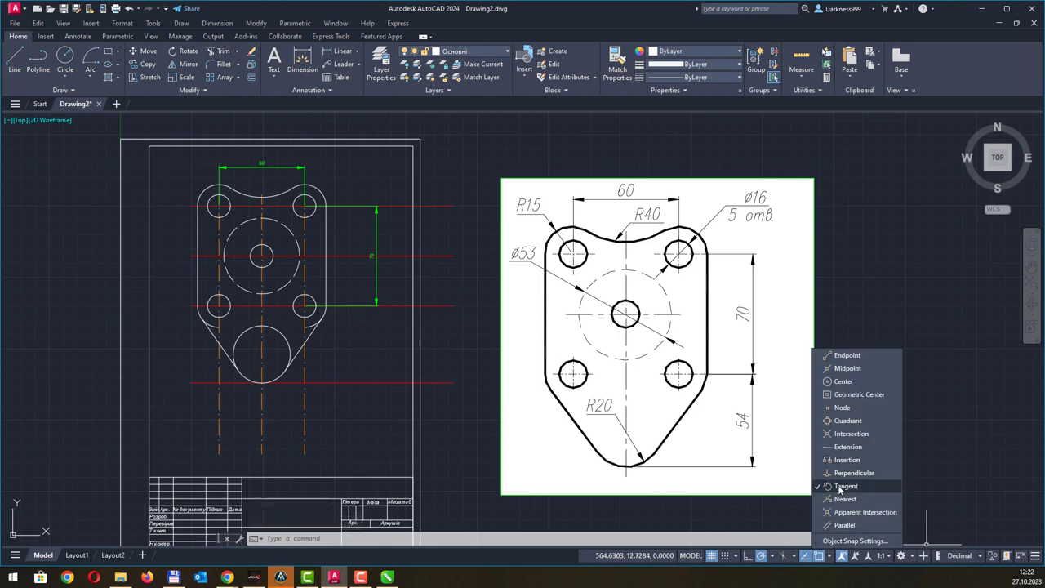
pyautogui.click(848, 369)
pyautogui.click(844, 382)
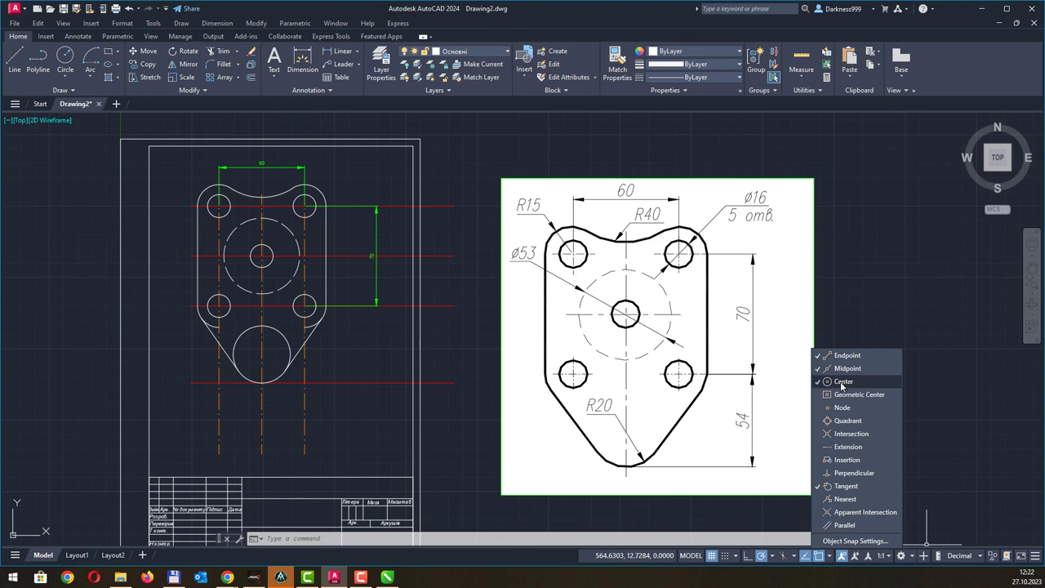
pyautogui.click(851, 434)
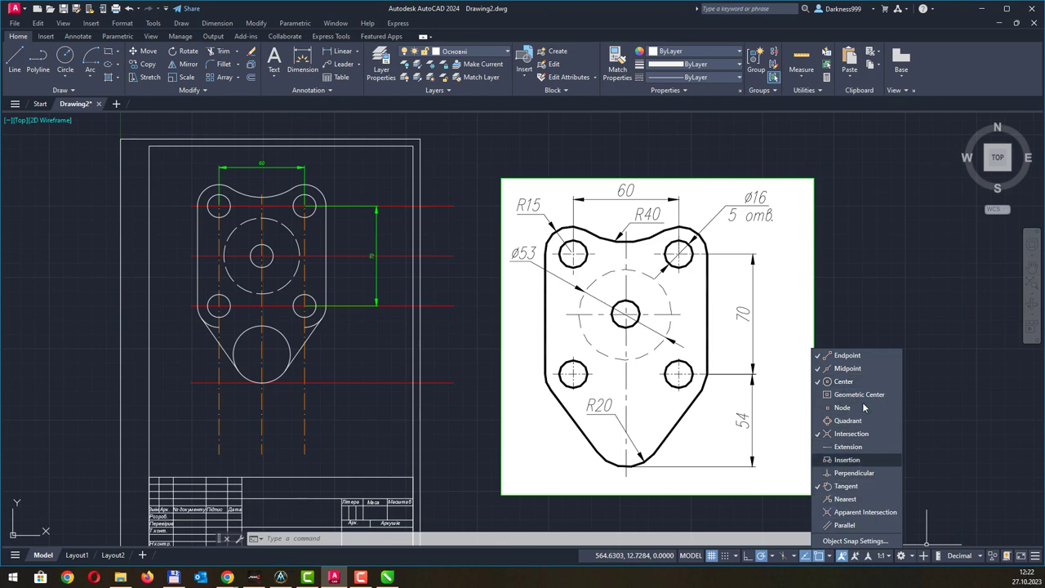
pyautogui.click(846, 486)
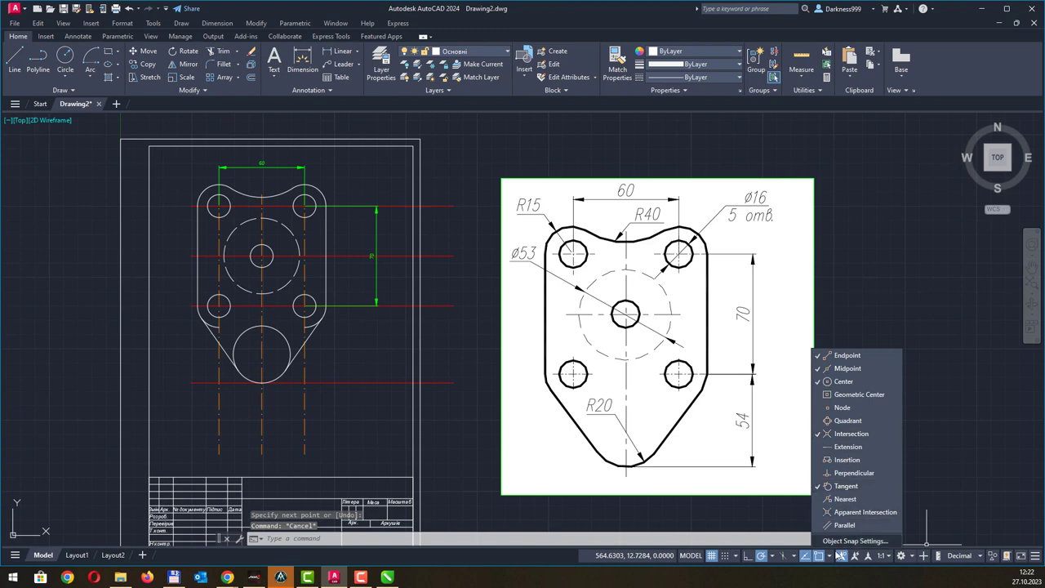
pyautogui.click(831, 562)
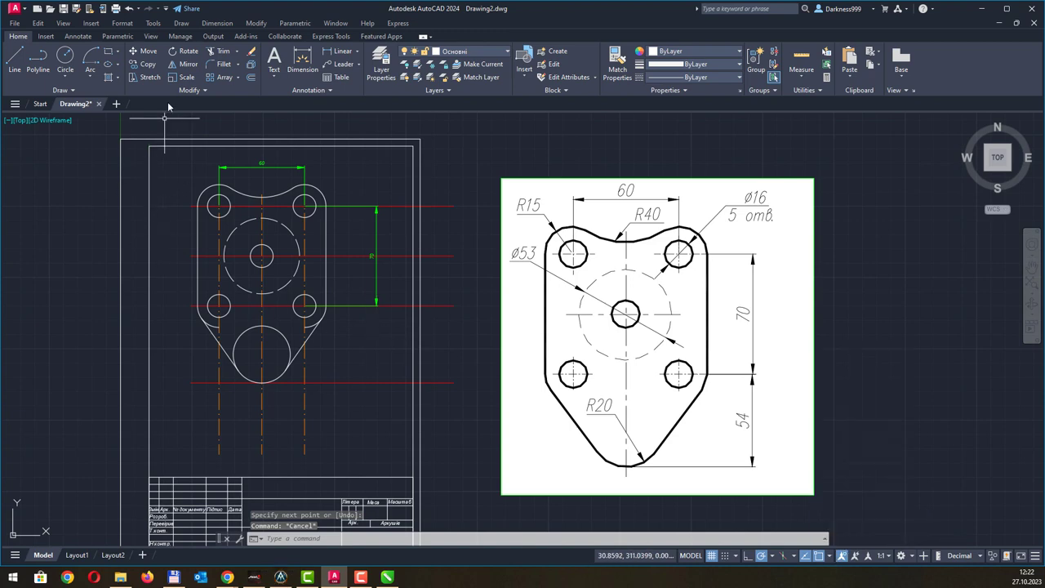
# - Trim the stray lower outline piece and both upper arcs of the bottom circle
pyautogui.click(219, 51)
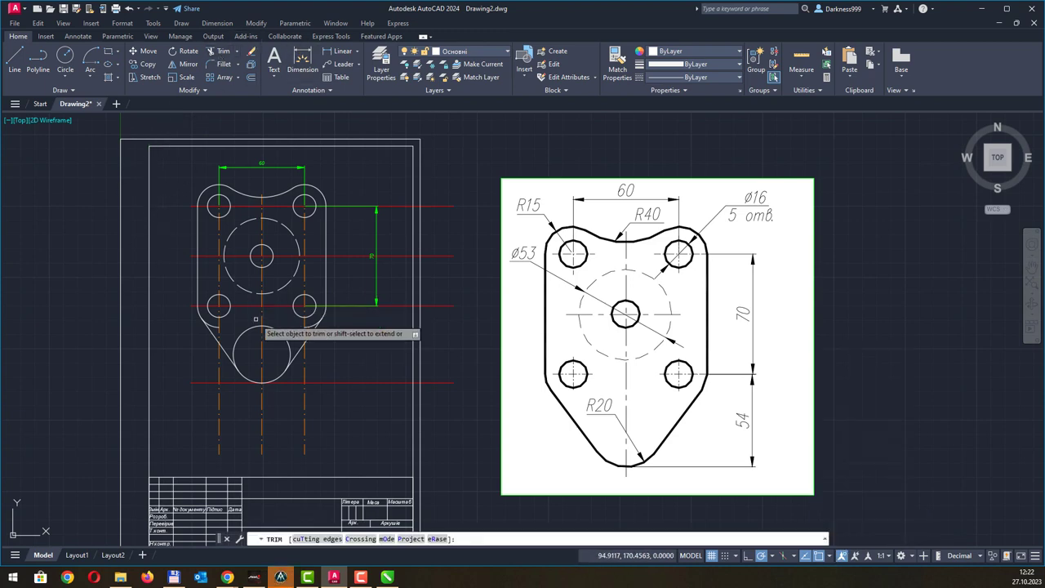
pyautogui.click(214, 328)
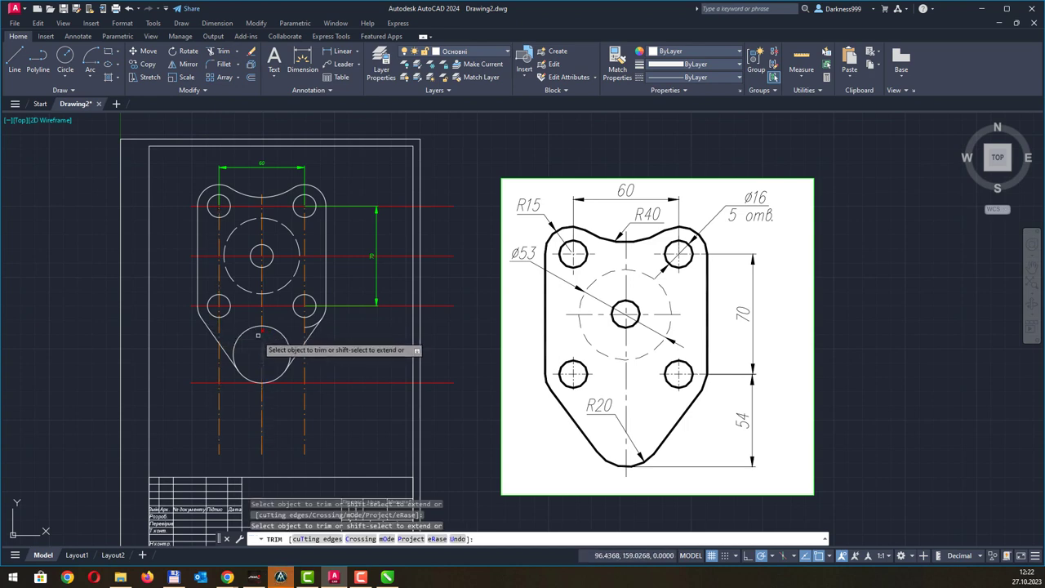
pyautogui.click(242, 333)
pyautogui.click(282, 333)
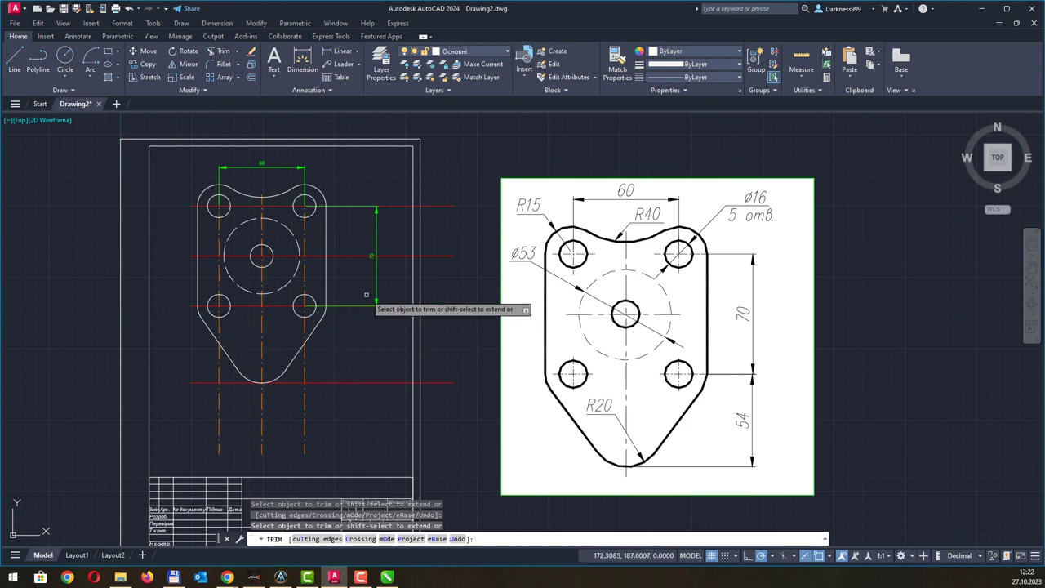
pyautogui.rightClick(275, 335)
pyautogui.click(290, 346)
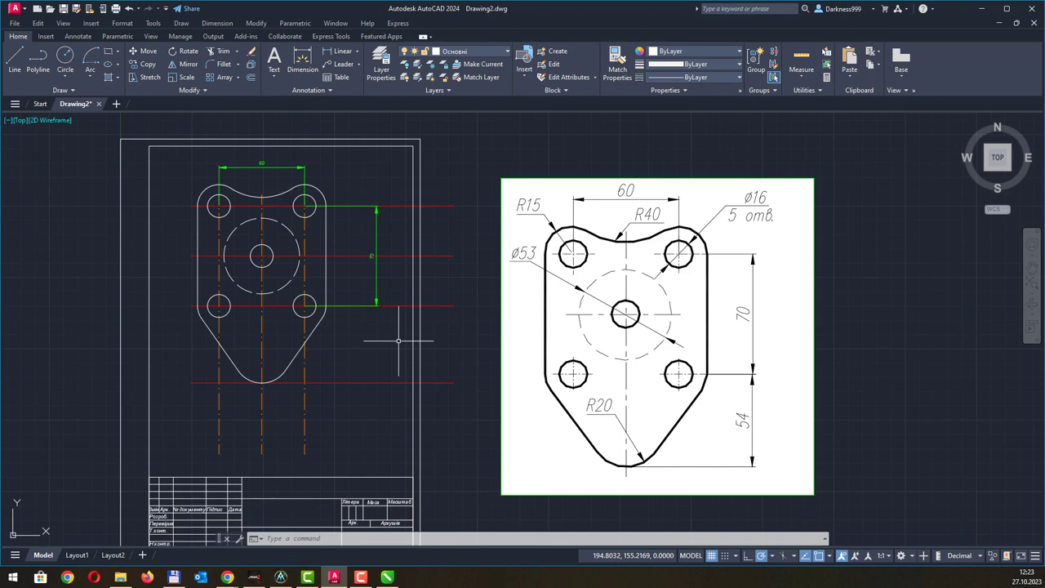
# - On layer Розмірні, dimension 54 from the lower holes' centre line to the plate's bottom point
pyautogui.click(462, 51)
pyautogui.click(456, 129)
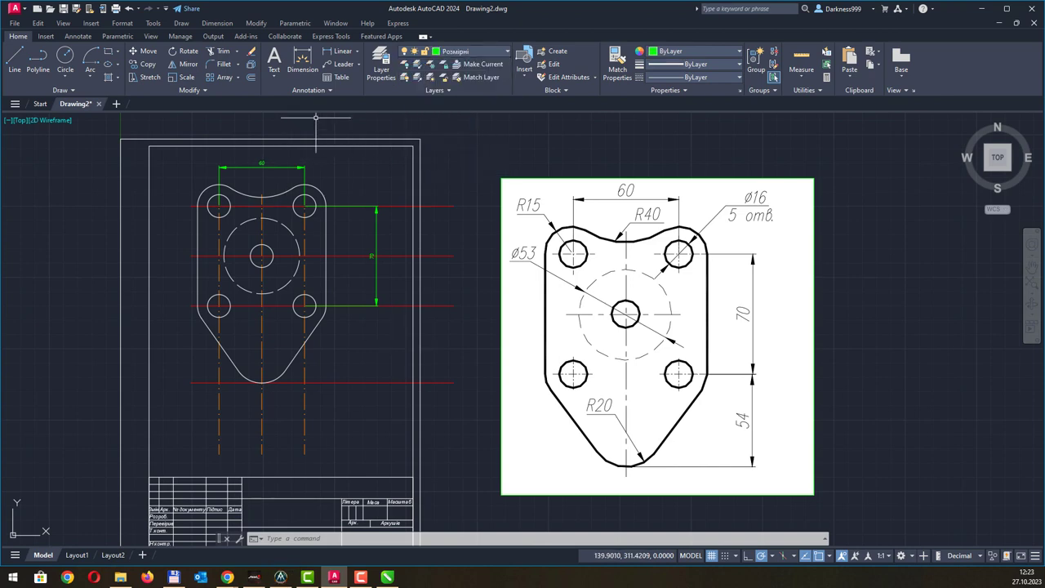
pyautogui.click(302, 58)
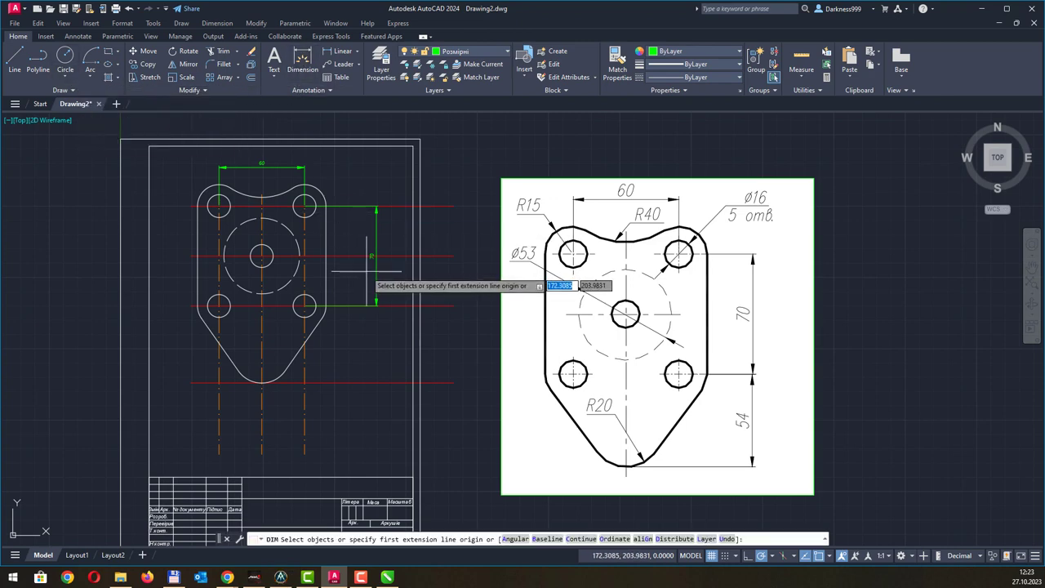
pyautogui.click(262, 307)
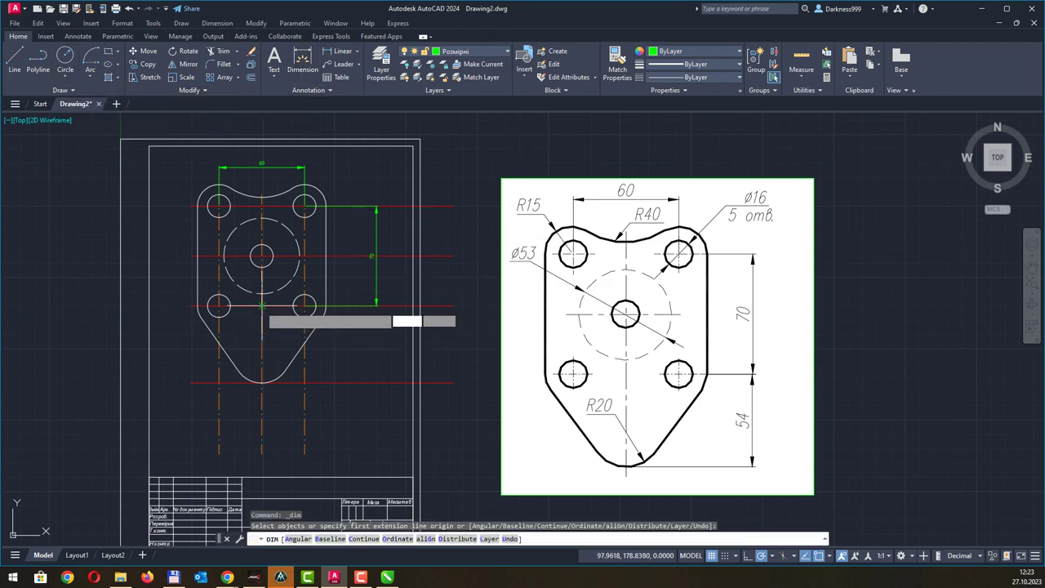
pyautogui.click(261, 383)
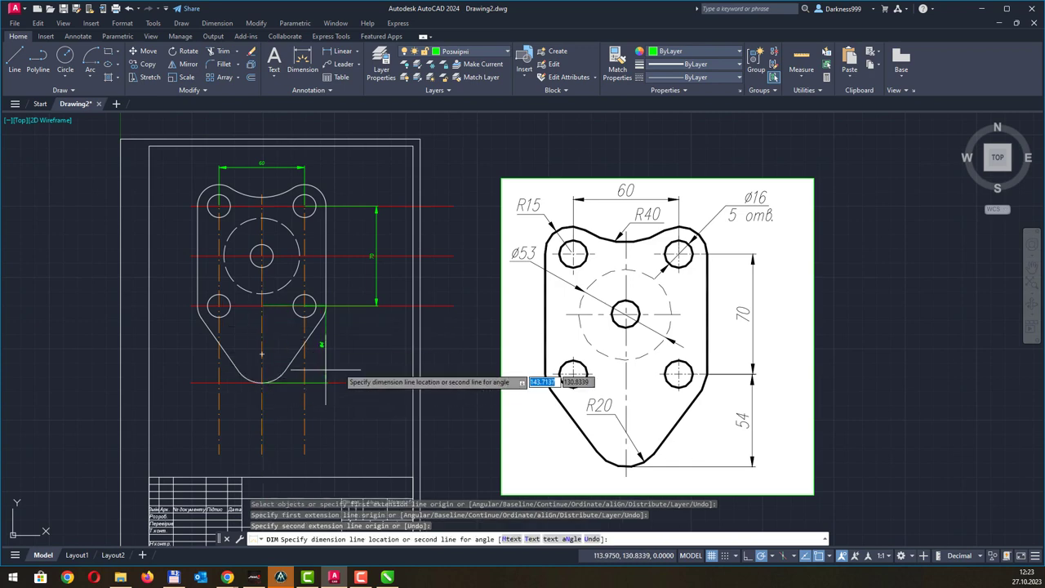
pyautogui.click(377, 362)
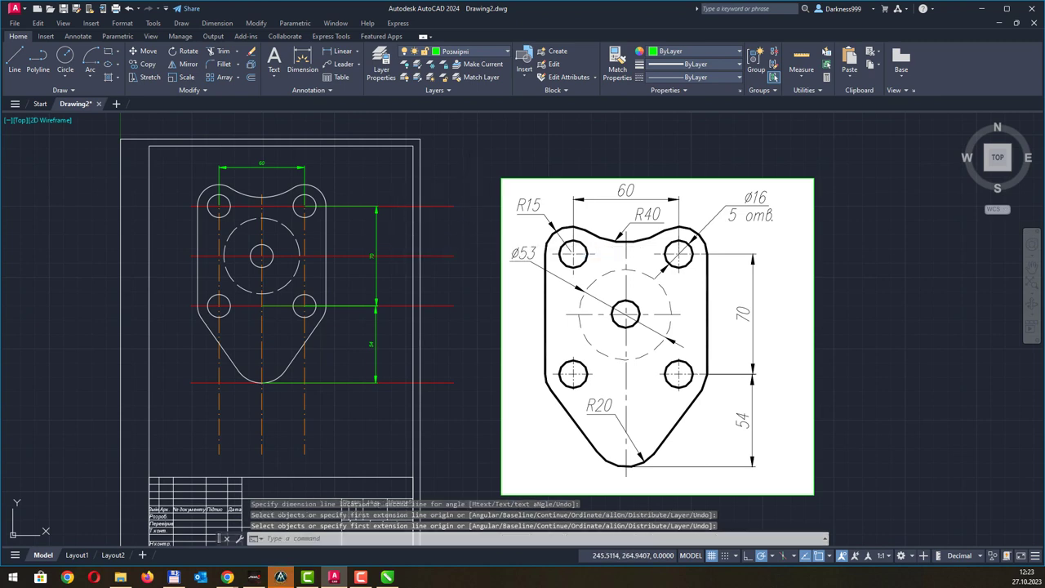
pyautogui.click(471, 185)
# - Erase the four red horizontal lines, then the two outer vertical centre lines, sparing the middle one
pyautogui.click(447, 444)
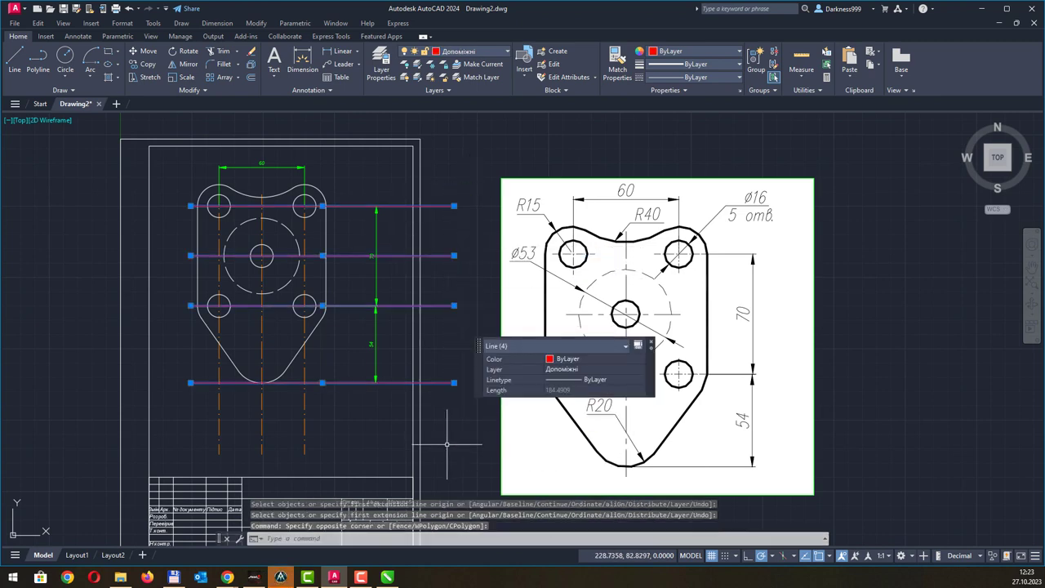
pyautogui.press('Delete')
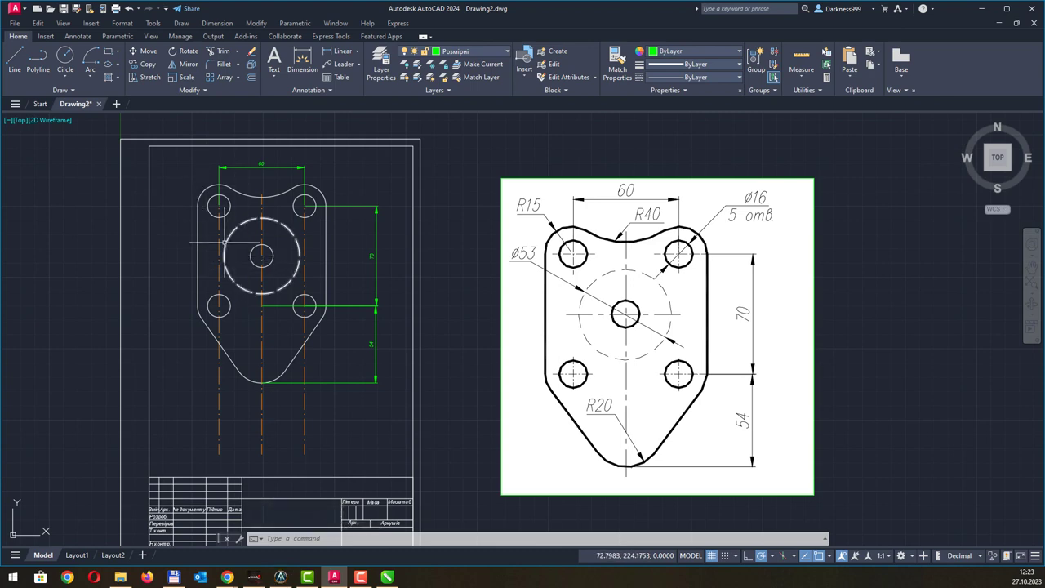
pyautogui.click(361, 434)
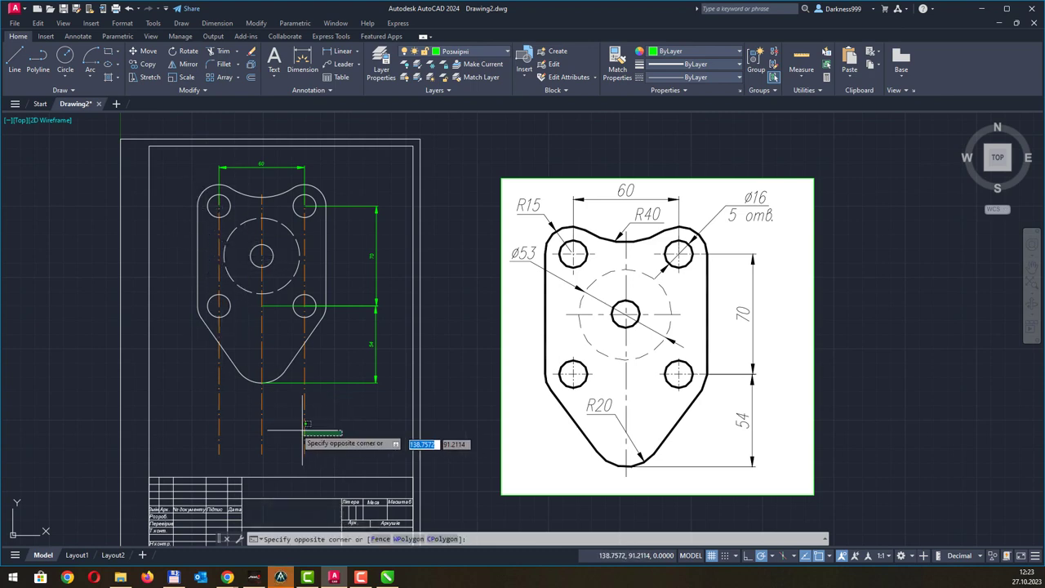
pyautogui.click(205, 417)
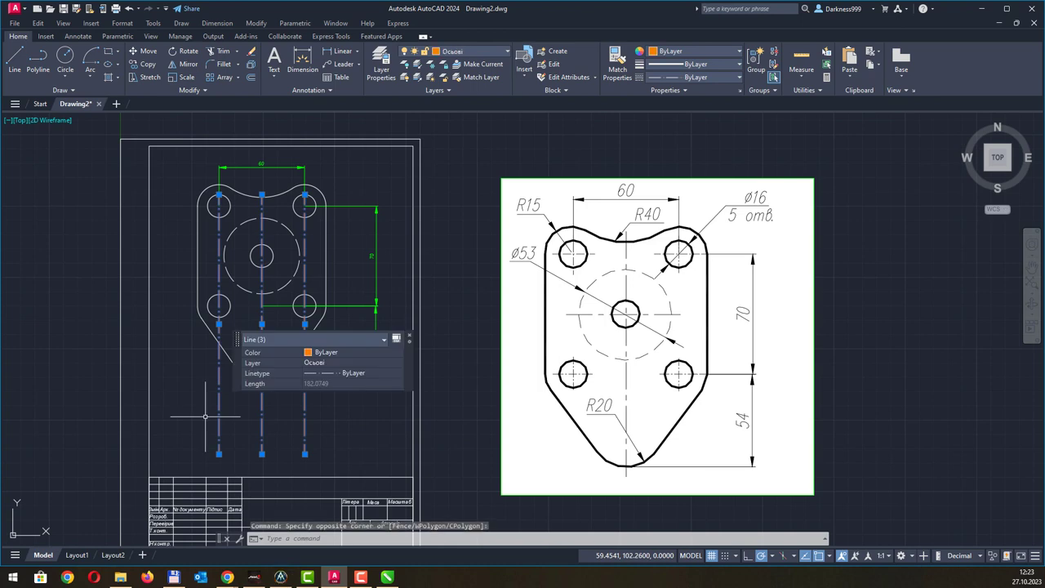
pyautogui.keyDown('shift'); pyautogui.click(263, 421); pyautogui.keyUp('shift')
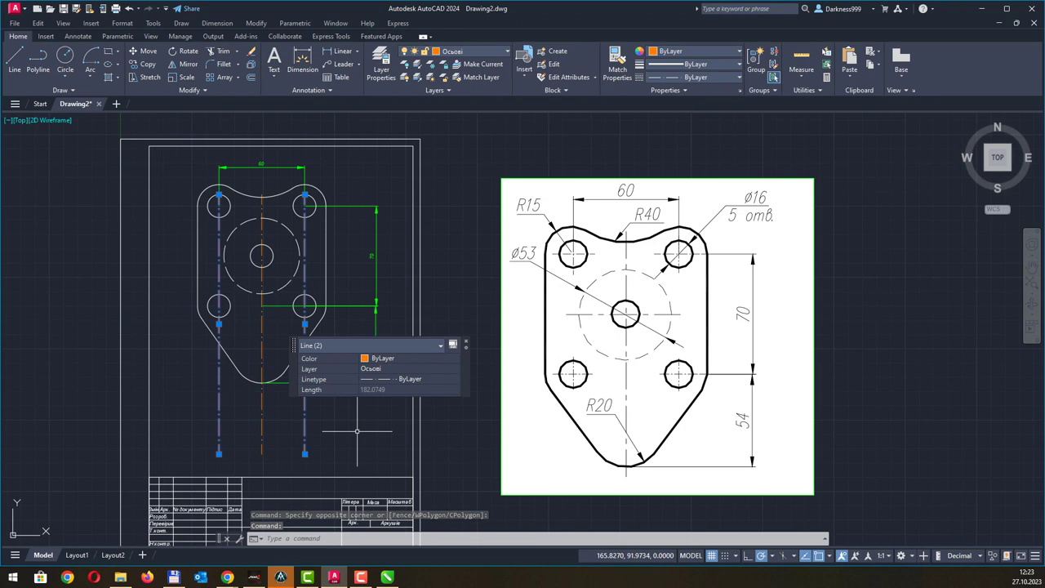
pyautogui.press('Delete')
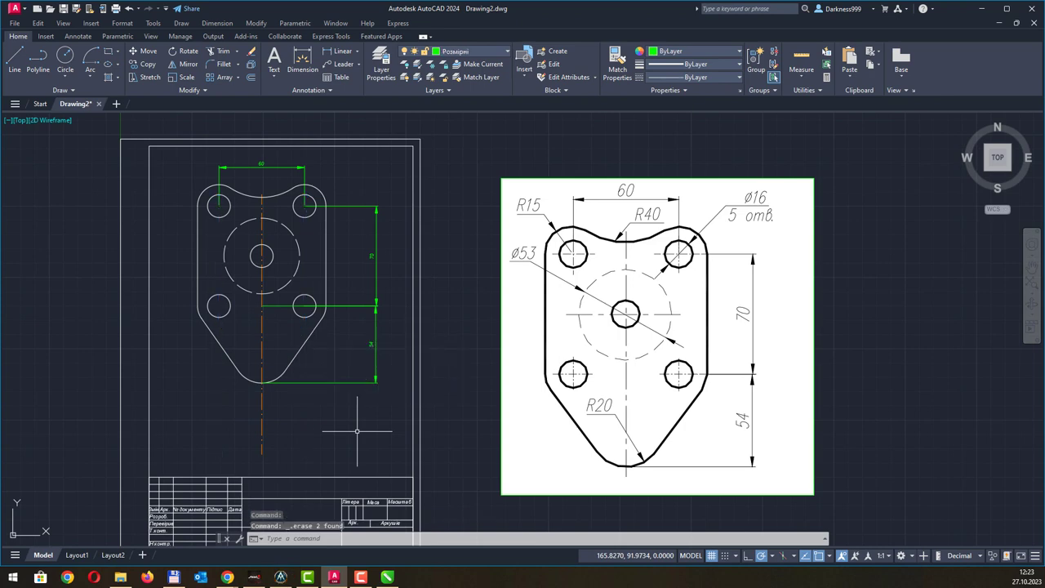
# - On layer Осьові, draw a line from the central hole's centre out to the right
pyautogui.scroll(2, 262, 256)
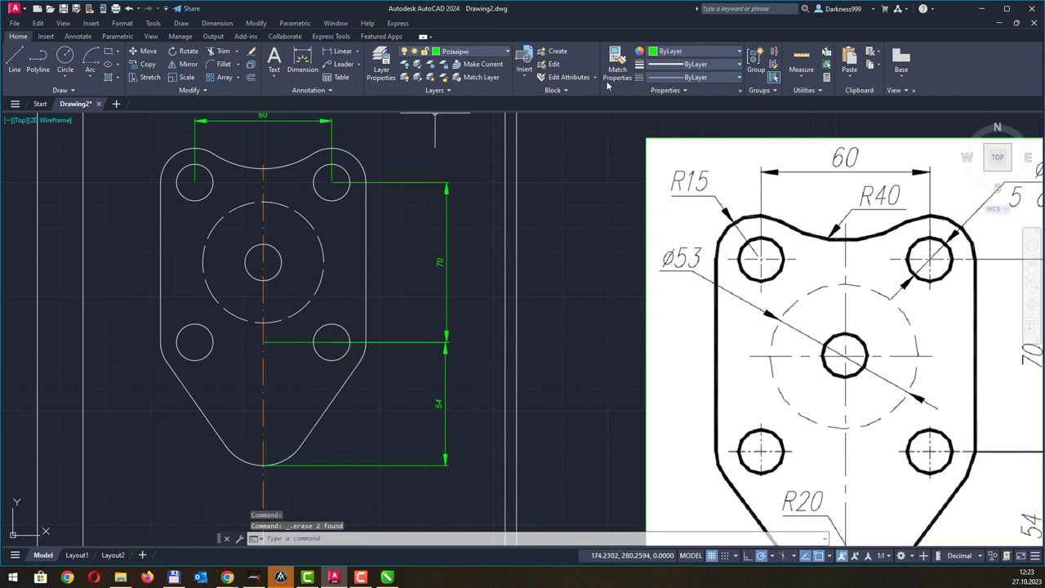
pyautogui.click(474, 54)
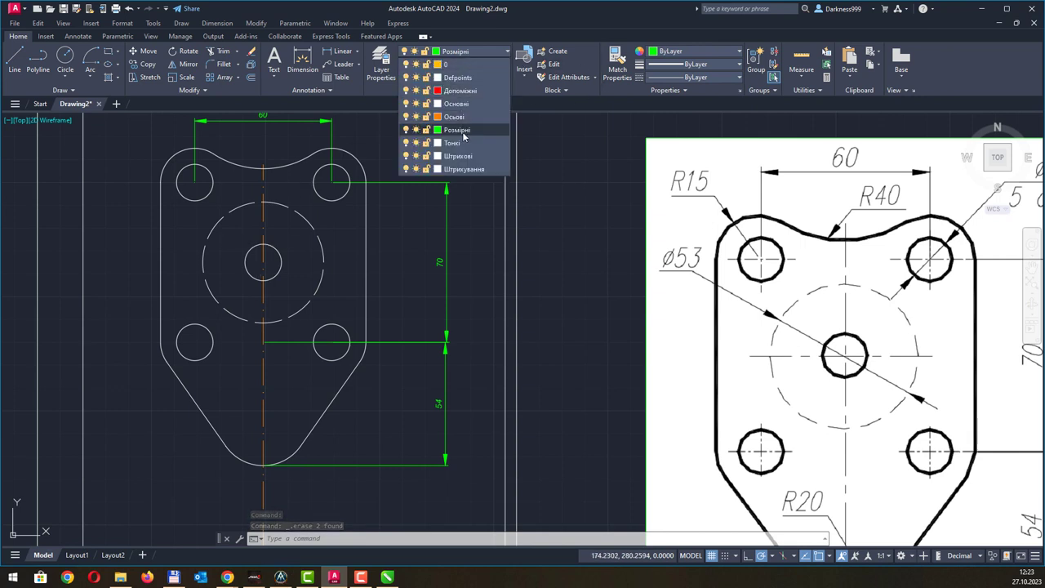
pyautogui.click(456, 117)
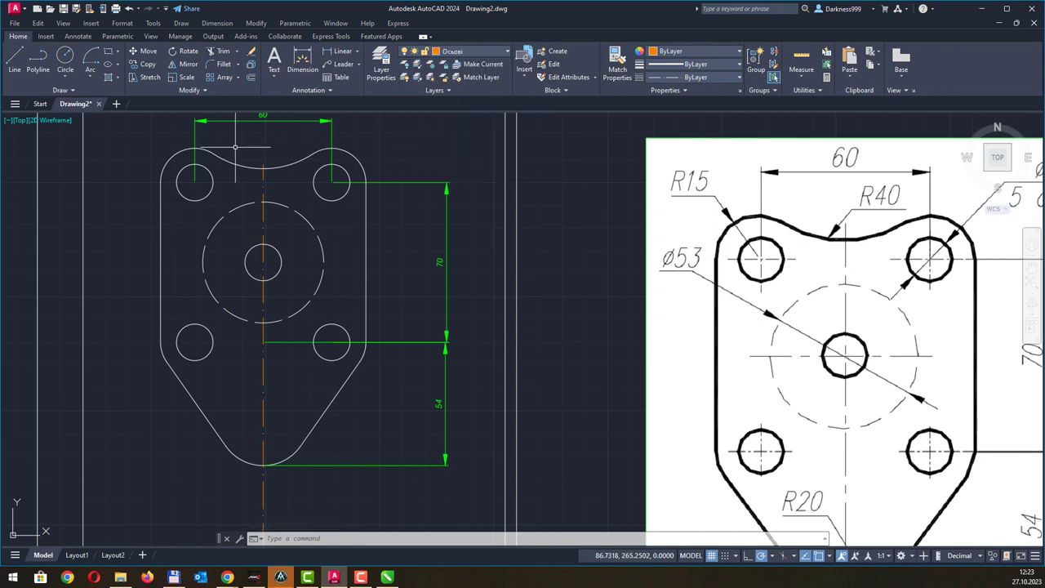
pyautogui.click(20, 61)
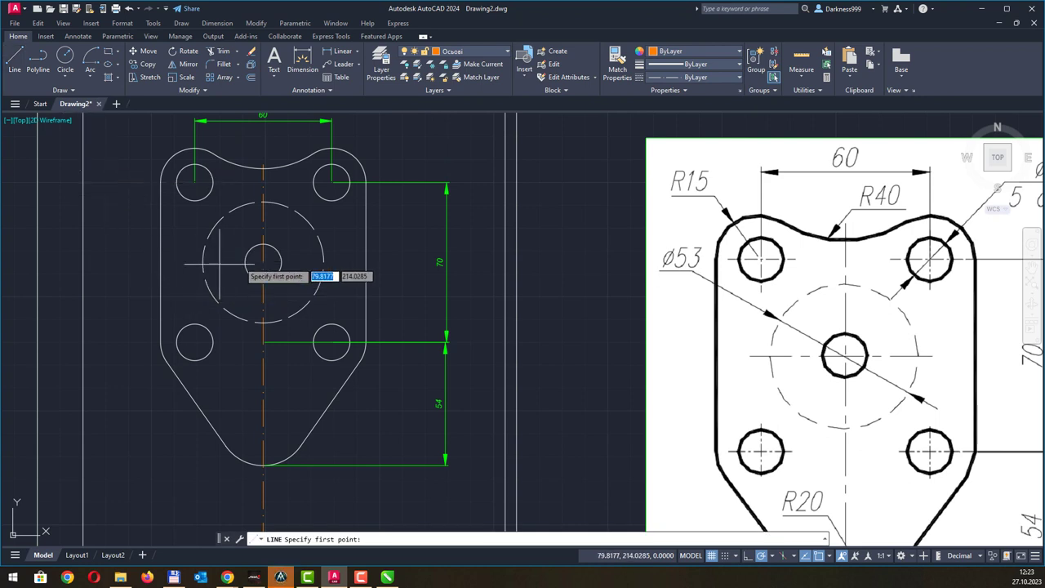
pyautogui.click(263, 262)
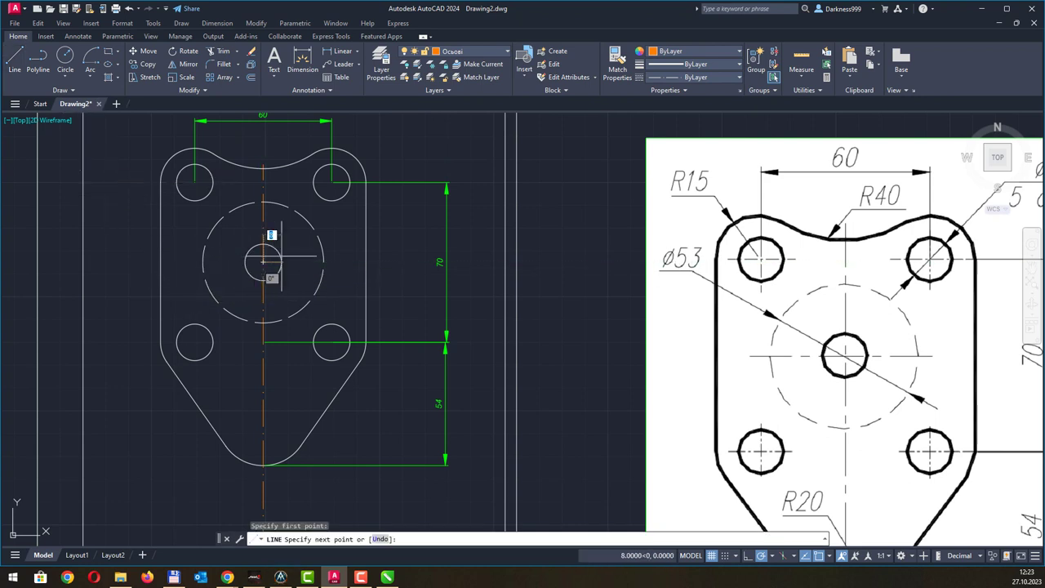
pyautogui.click(343, 263)
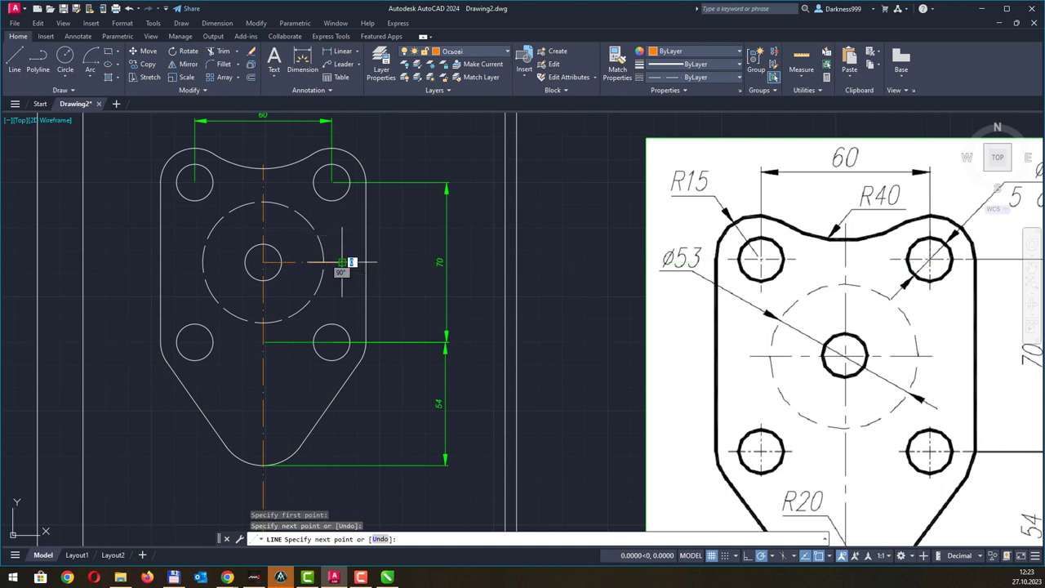
pyautogui.press('Escape')
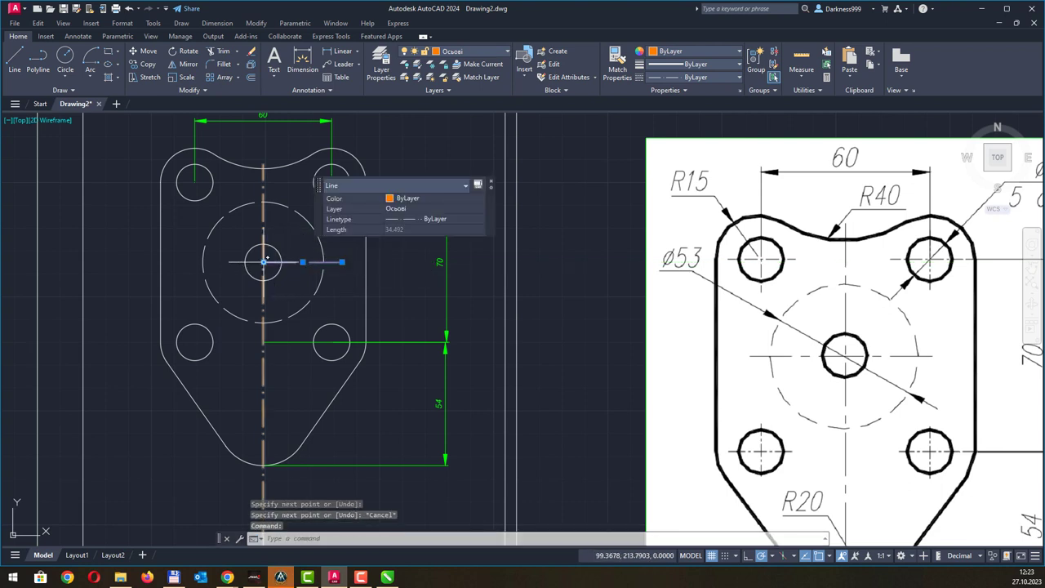
# - Stretch the line's centre endpoint 32 units left so it spans both sides of the hole
pyautogui.click(263, 262)
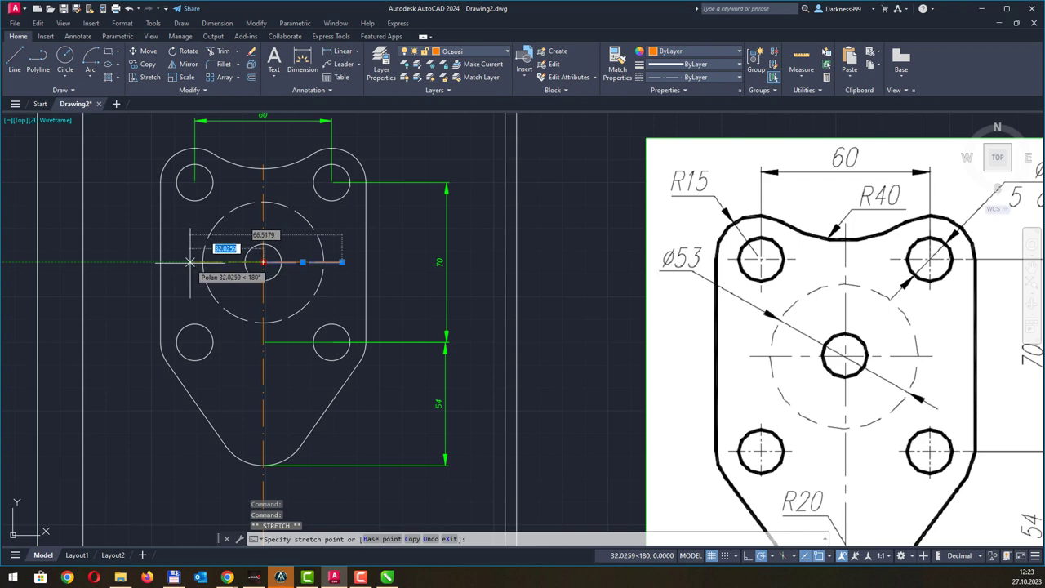
pyautogui.write('32')
pyautogui.press('Return')
pyautogui.press('Escape')
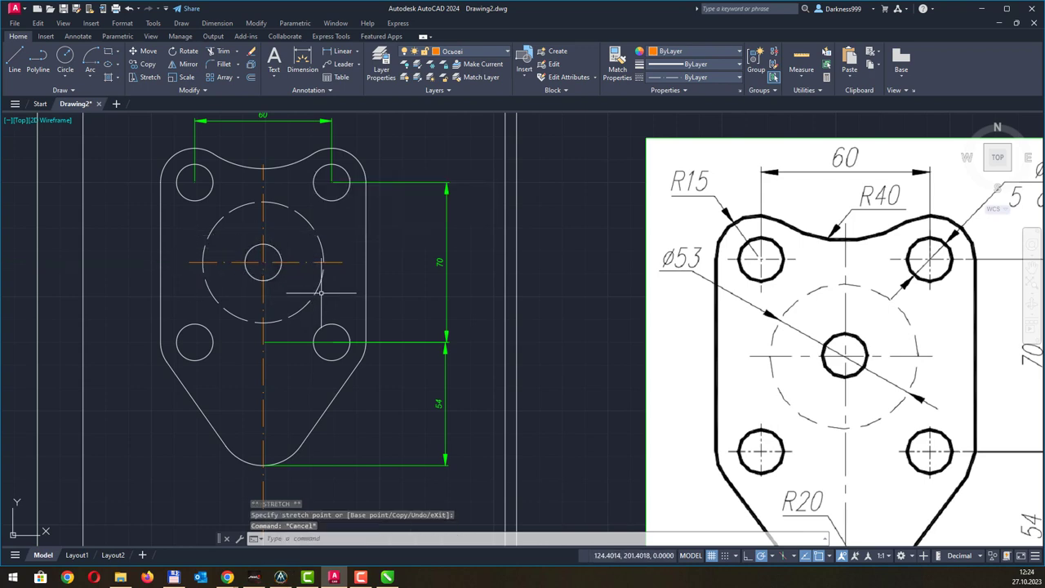
pyautogui.scroll(-4, 315, 287)
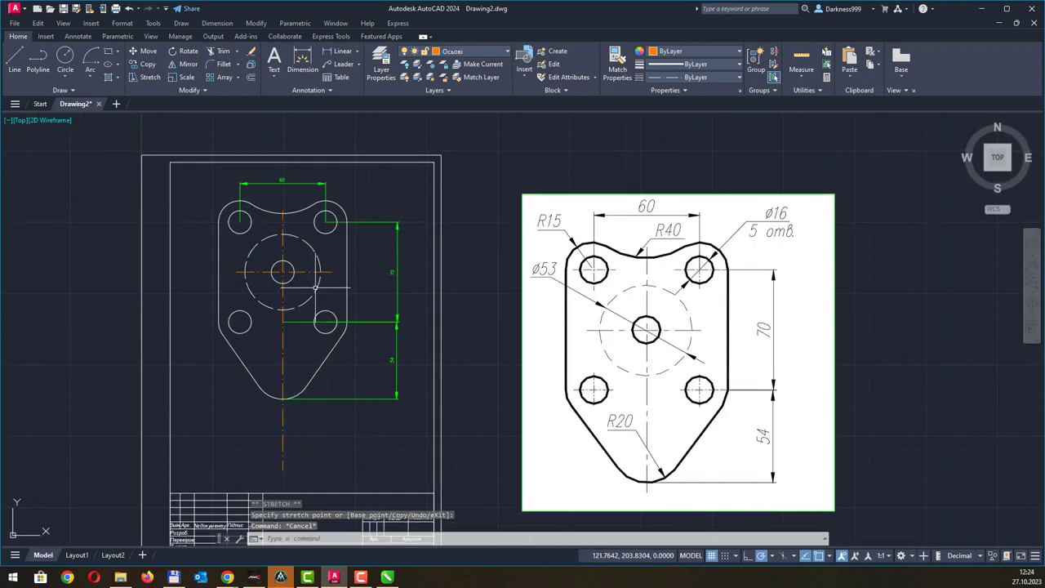
# - Draw short vertical and horizontal lines out from the upper-left hole centre
pyautogui.scroll(4, 245, 173)
pyautogui.scroll(2, 232, 217)
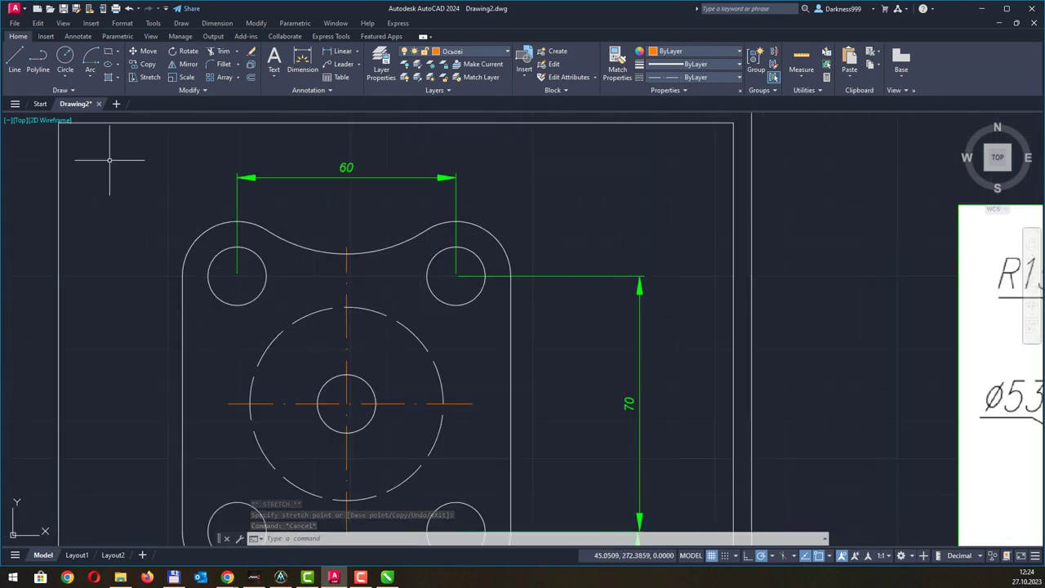
pyautogui.click(14, 61)
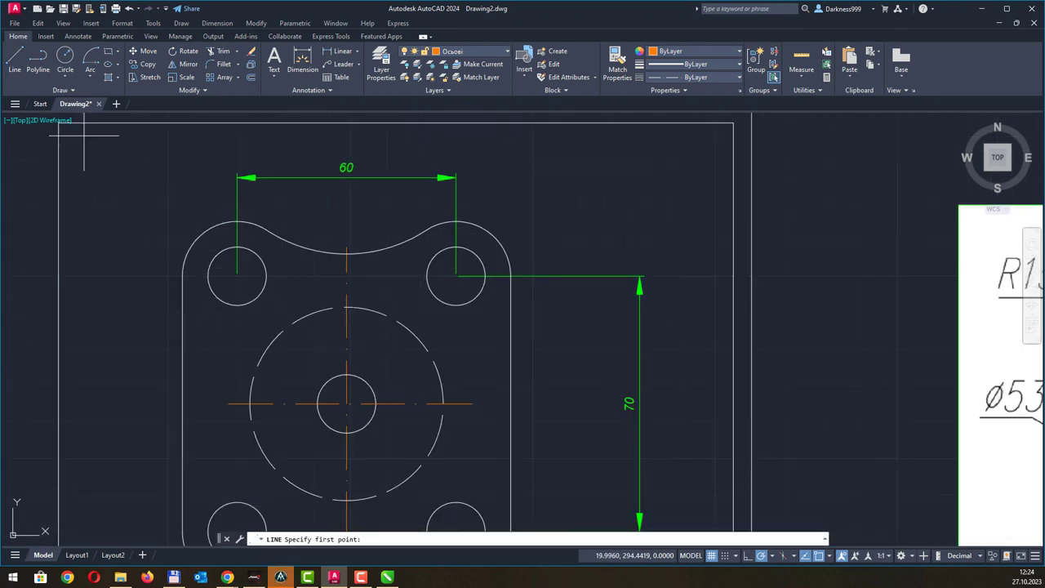
pyautogui.click(237, 276)
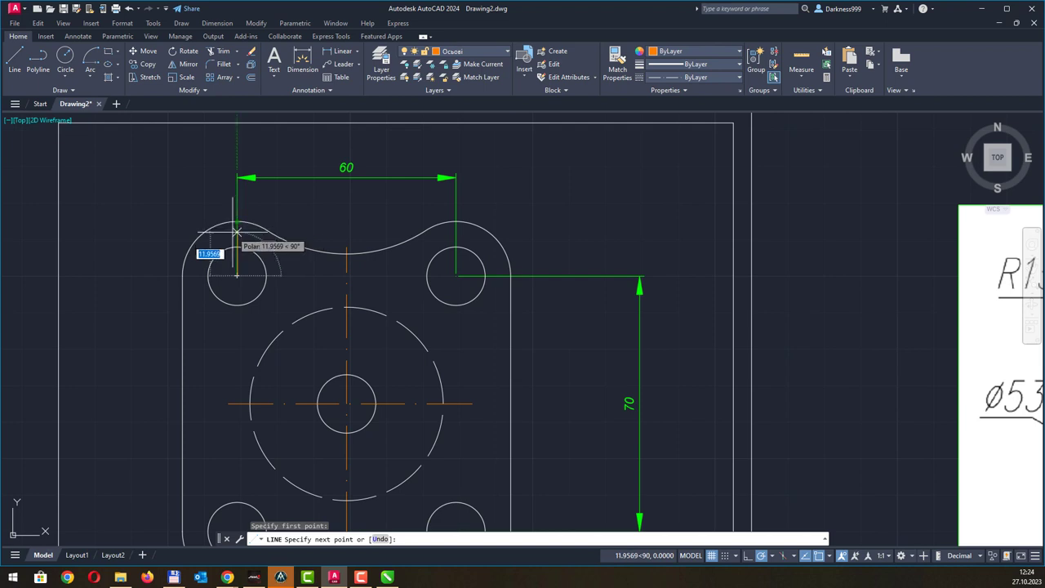
pyautogui.click(237, 233)
pyautogui.press('Escape')
pyautogui.rightClick(241, 271)
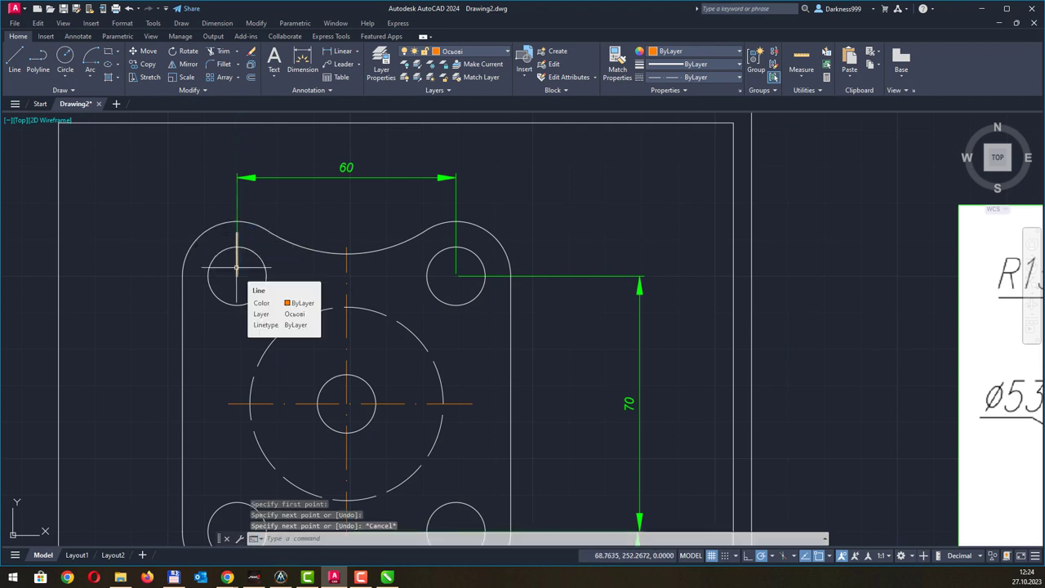
pyautogui.click(262, 279)
pyautogui.click(236, 275)
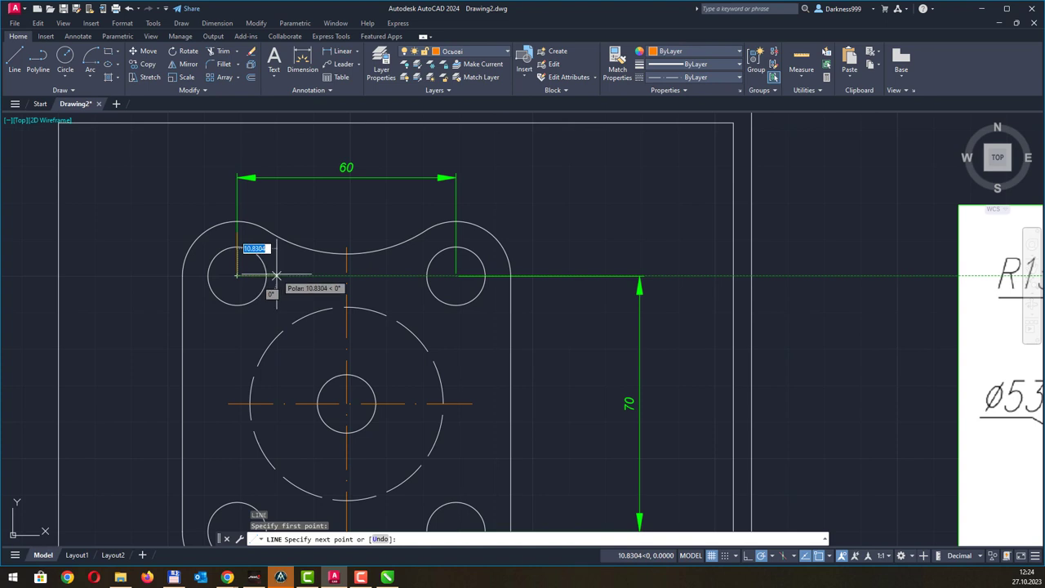
pyautogui.click(275, 276)
pyautogui.press('Return')
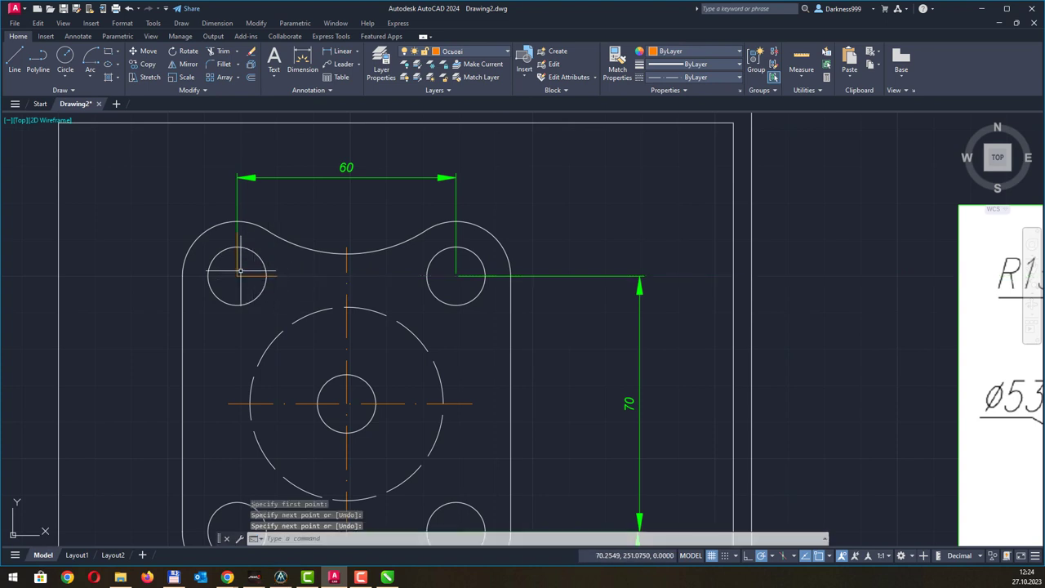
# - Stretch the vertical line down and the horizontal line left past the hole, then select both
pyautogui.click(237, 266)
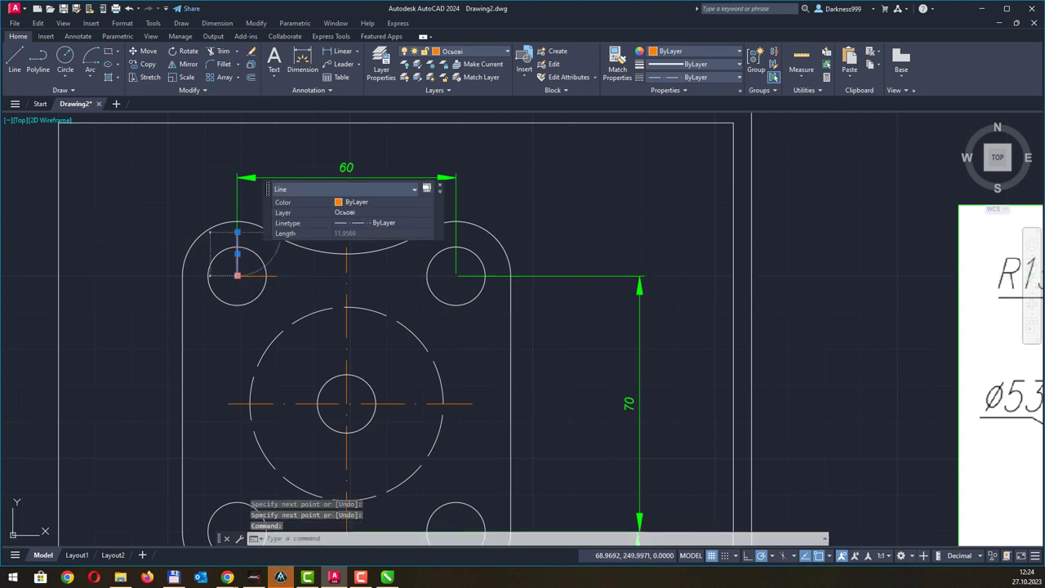
pyautogui.click(237, 275)
pyautogui.click(237, 320)
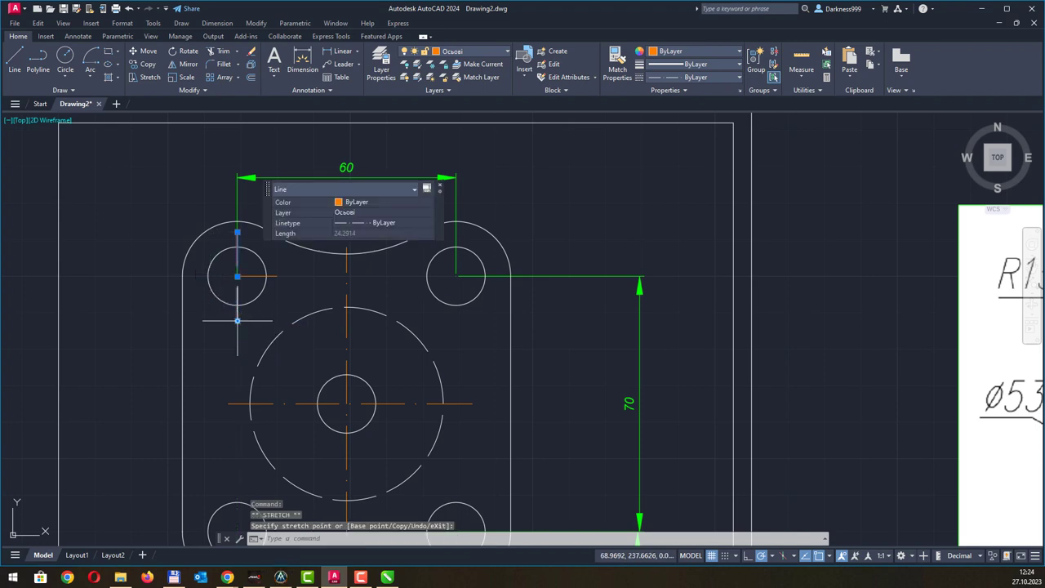
pyautogui.press('Escape')
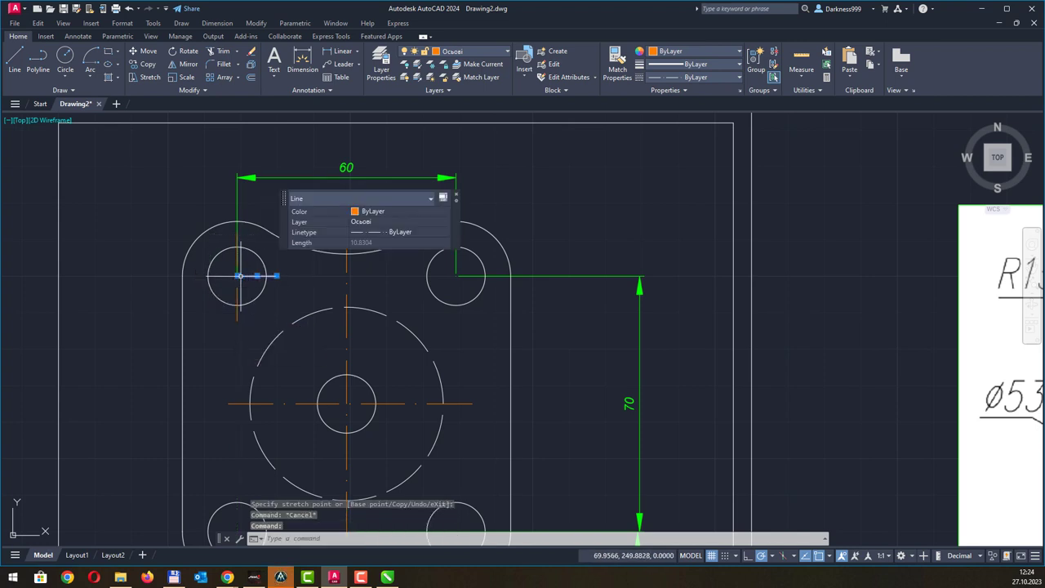
pyautogui.click(237, 275)
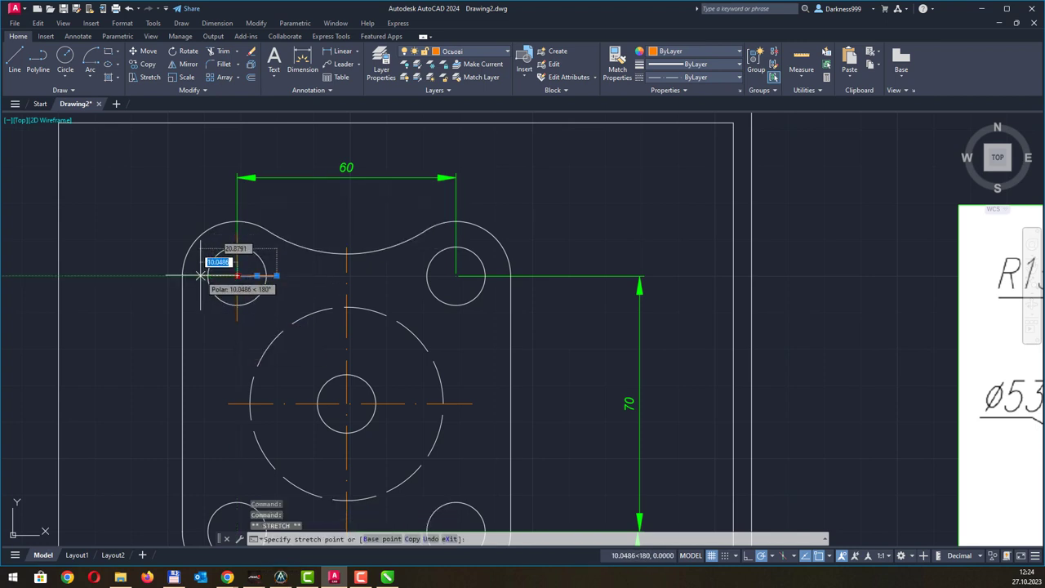
pyautogui.click(196, 276)
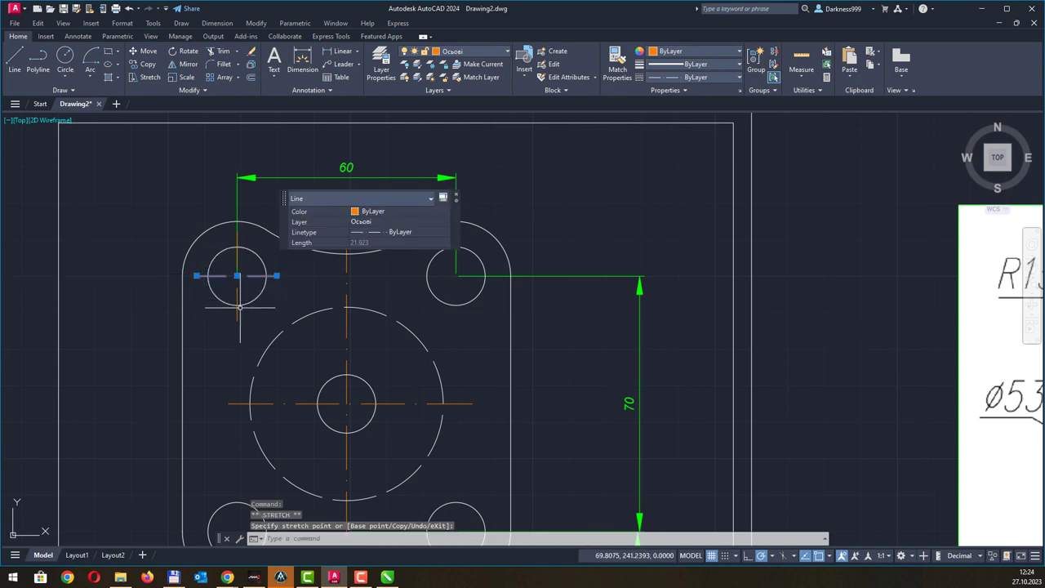
pyautogui.click(238, 287)
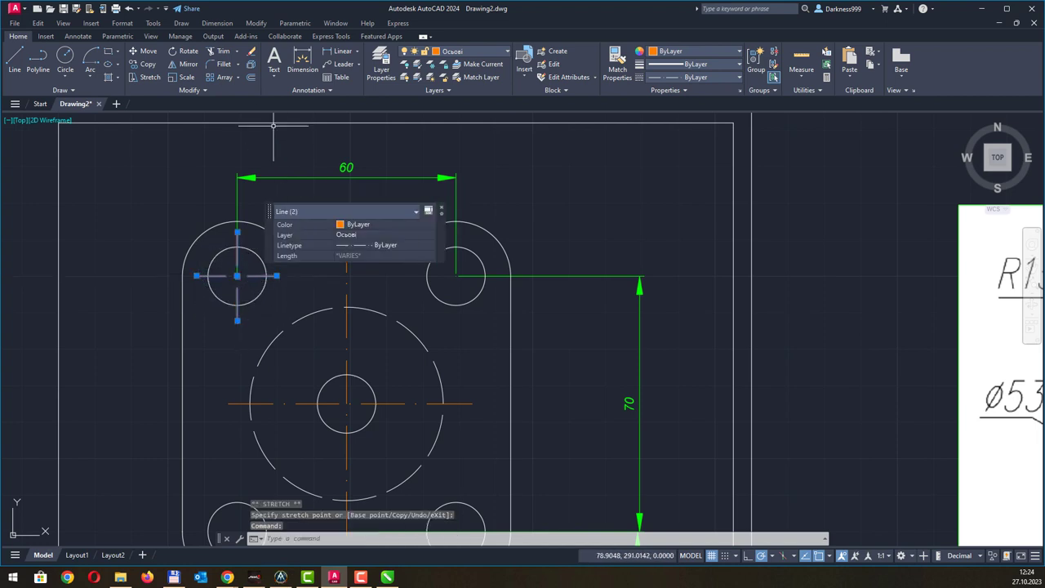
# - Copy the centre-line cross from the upper-left hole to the upper-right, lower-right and lower-left hole centres
pyautogui.click(148, 64)
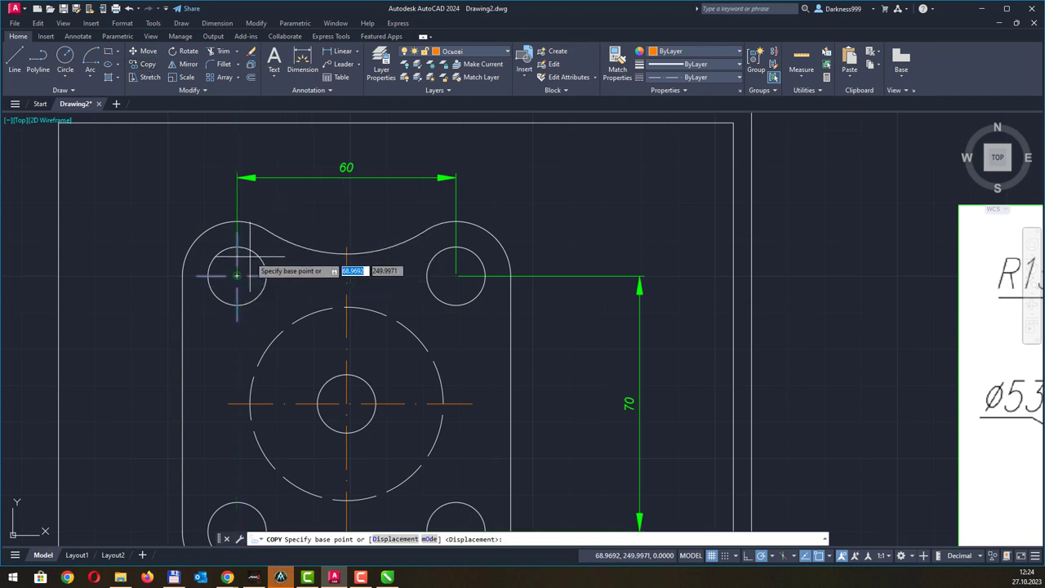
pyautogui.click(237, 276)
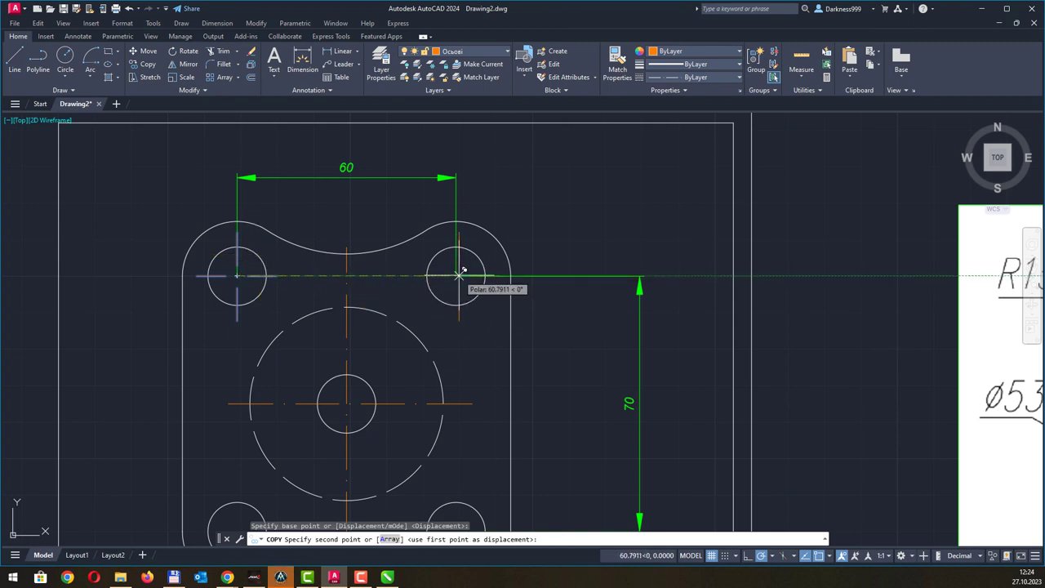
pyautogui.click(477, 257)
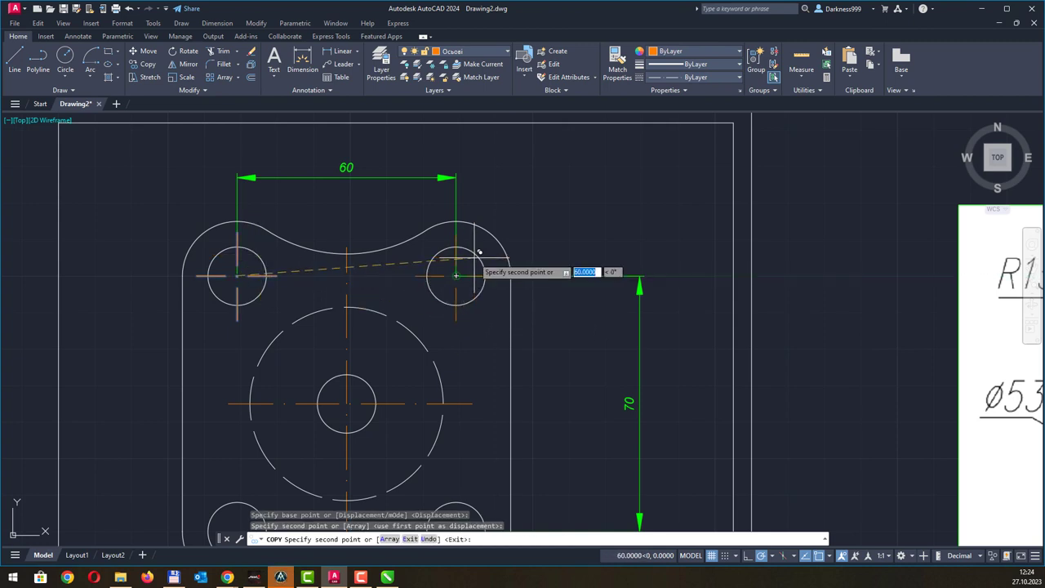
pyautogui.scroll(-1, 509, 359)
pyautogui.scroll(3, 415, 322)
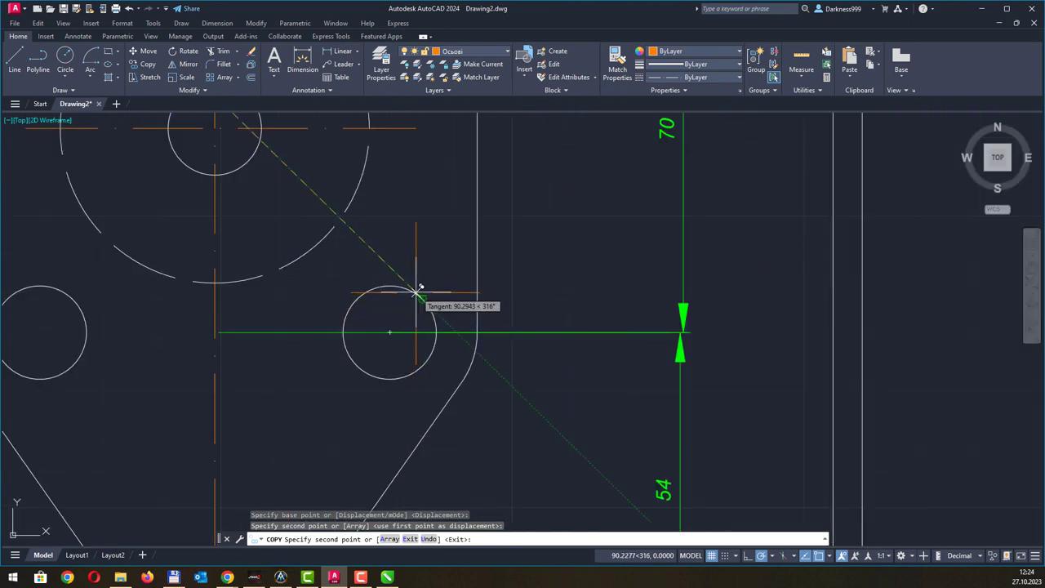
pyautogui.click(390, 328)
pyautogui.moveTo(169, 338); pyautogui.dragTo(430, 327, button='middle')
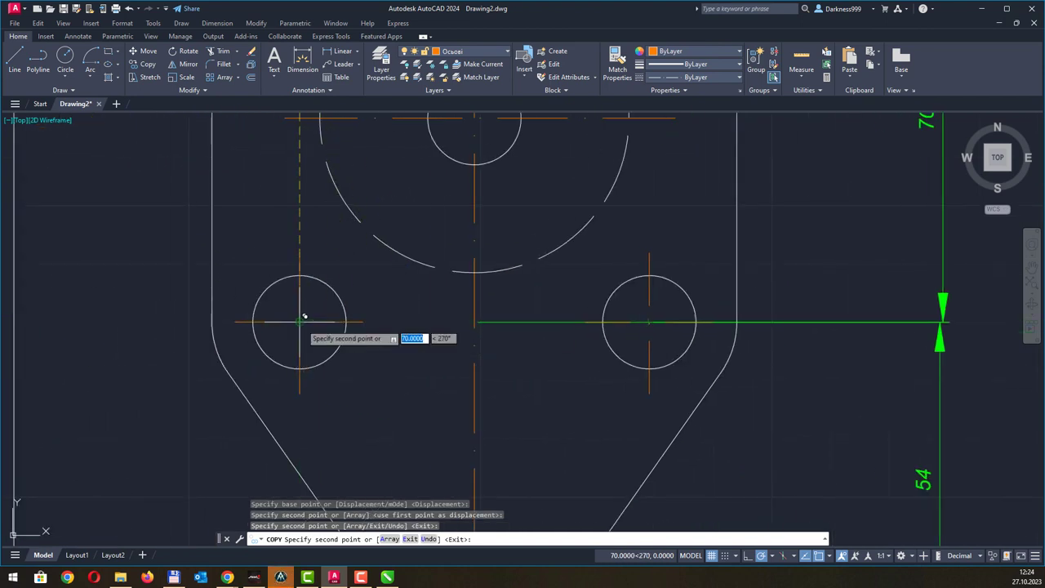
pyautogui.click(304, 317)
pyautogui.scroll(-4, 377, 273)
pyautogui.scroll(-2, 379, 270)
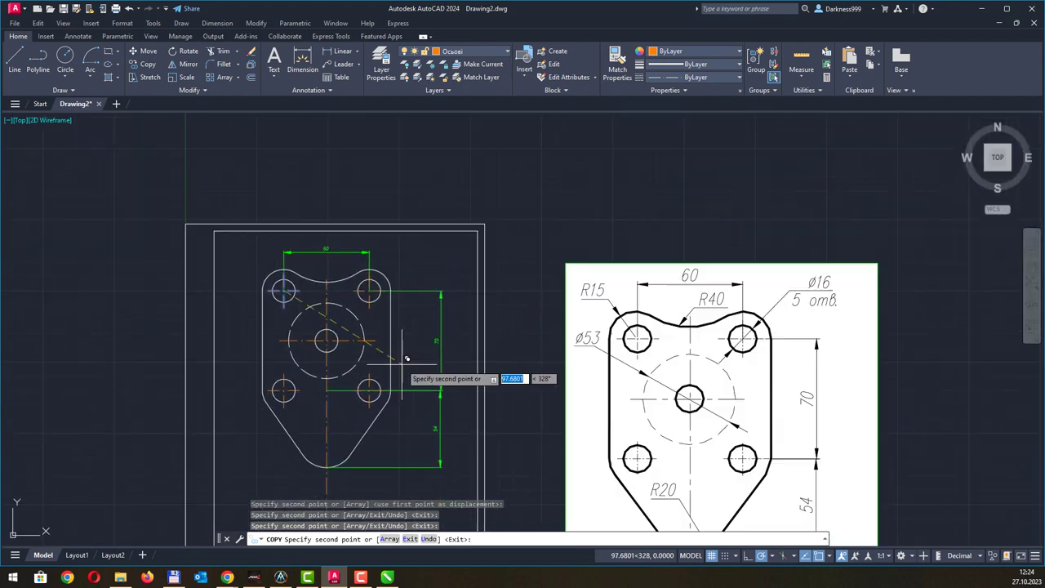
pyautogui.press('Escape')
pyautogui.moveTo(390, 269); pyautogui.dragTo(342, 231, button='middle')
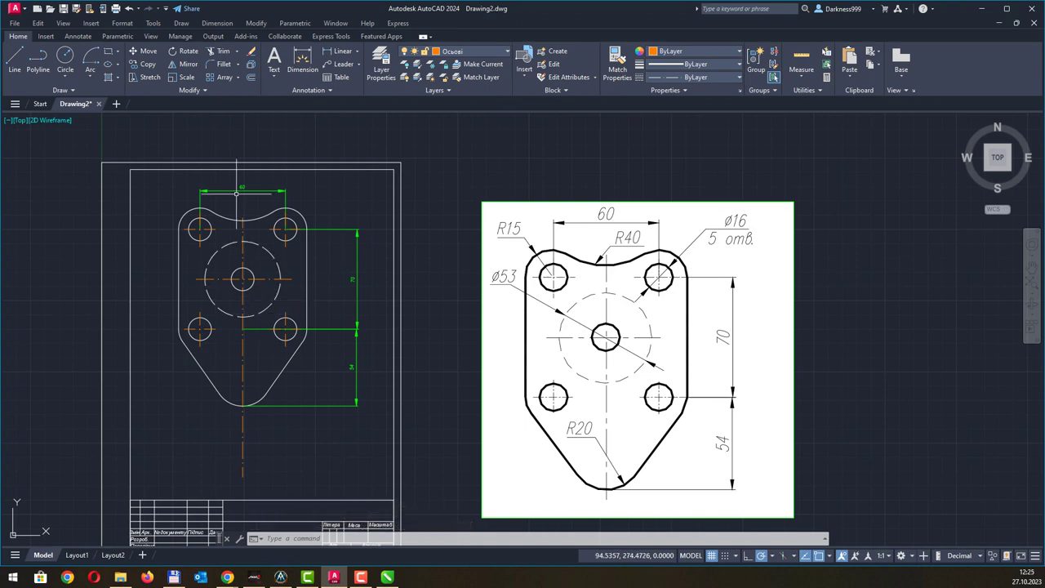
# - Begin a dimension on the top arc, then cancel it
pyautogui.click(315, 93)
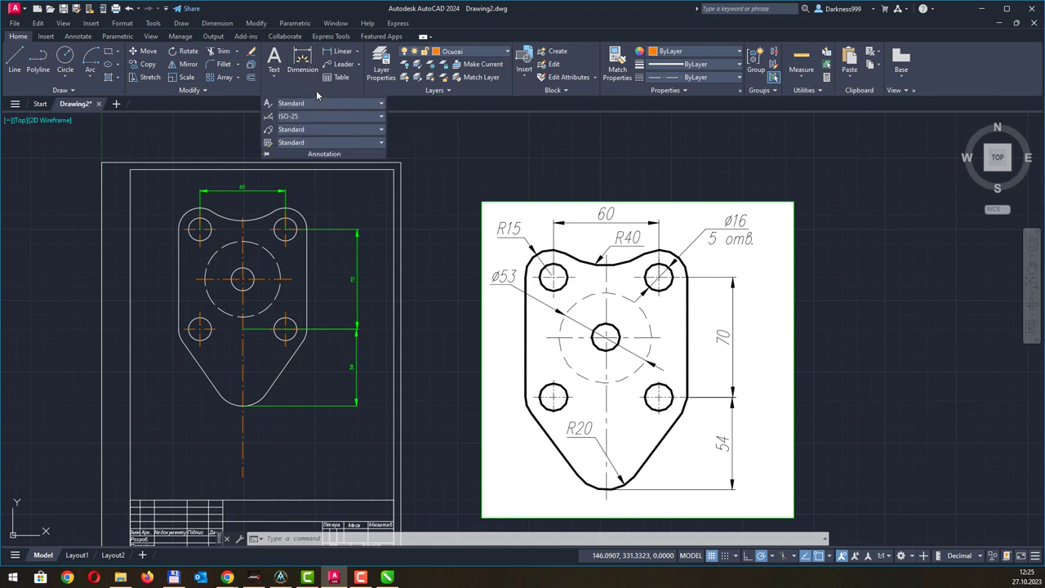
pyautogui.click(302, 59)
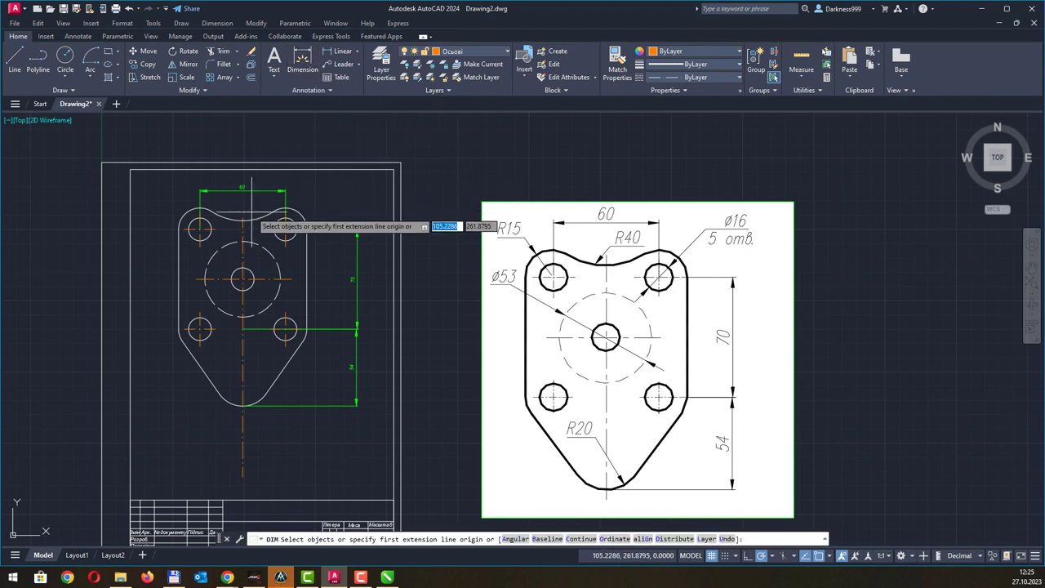
pyautogui.scroll(4, 251, 218)
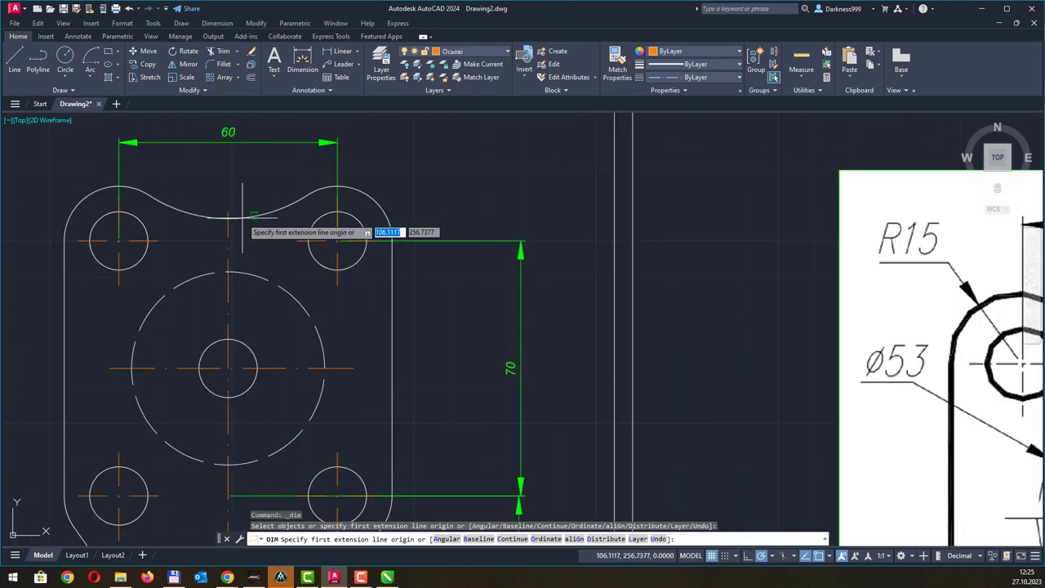
pyautogui.click(243, 217)
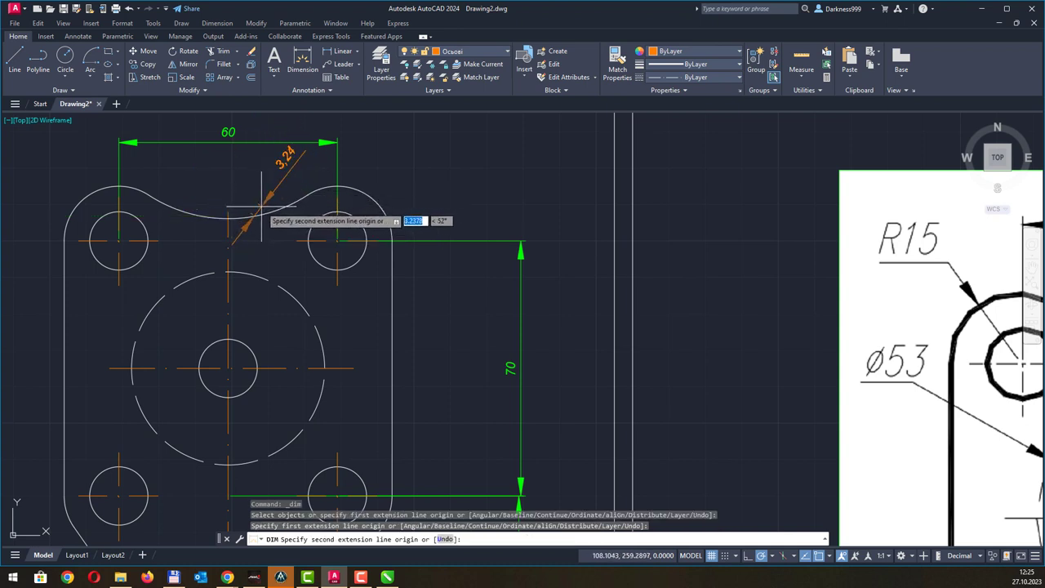
pyautogui.press('Escape')
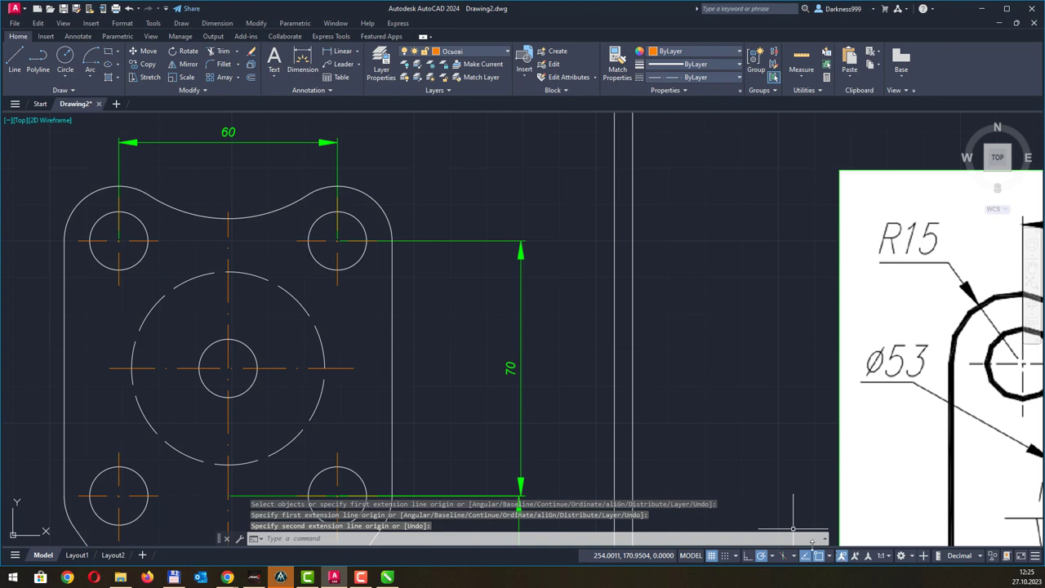
# - Add Nearest to the object snap modes and cancel the pending linear dimension
pyautogui.click(773, 556)
pyautogui.click(829, 556)
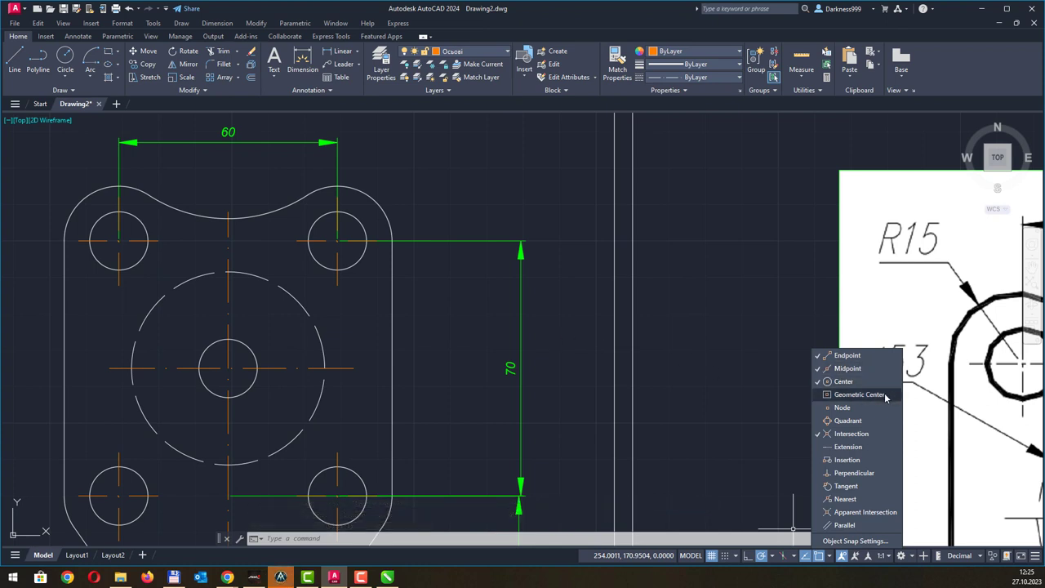
pyautogui.click(845, 499)
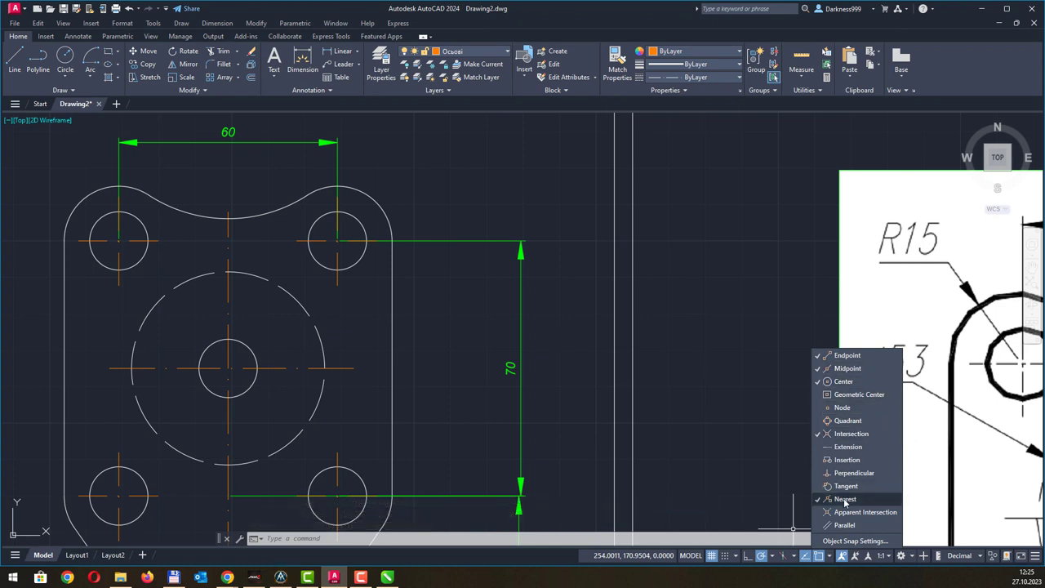
pyautogui.press('Escape')
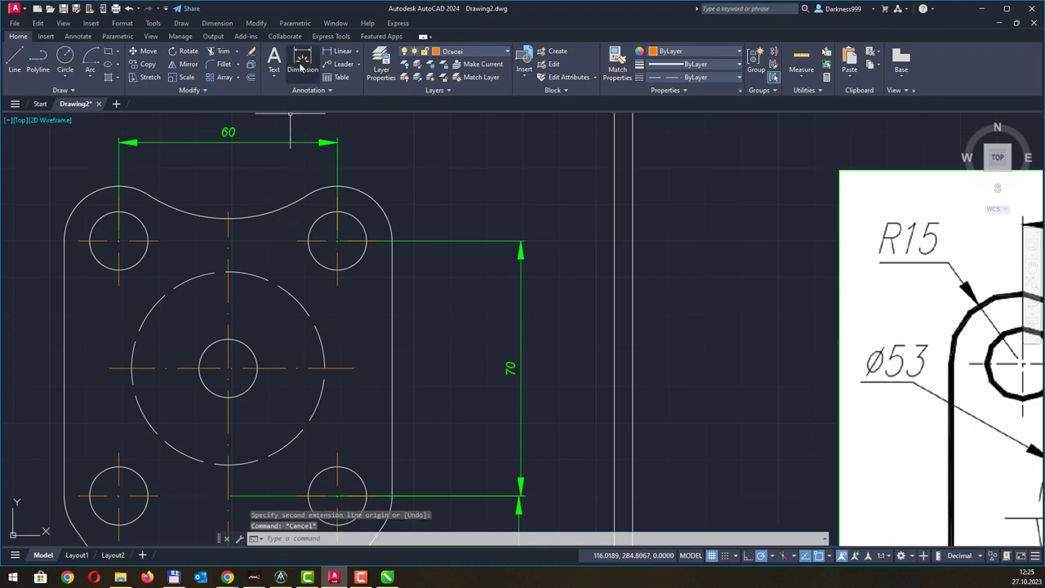
# - Dimension the top arc's radius as R40, placing the label above the arc
pyautogui.click(303, 62)
pyautogui.click(248, 217)
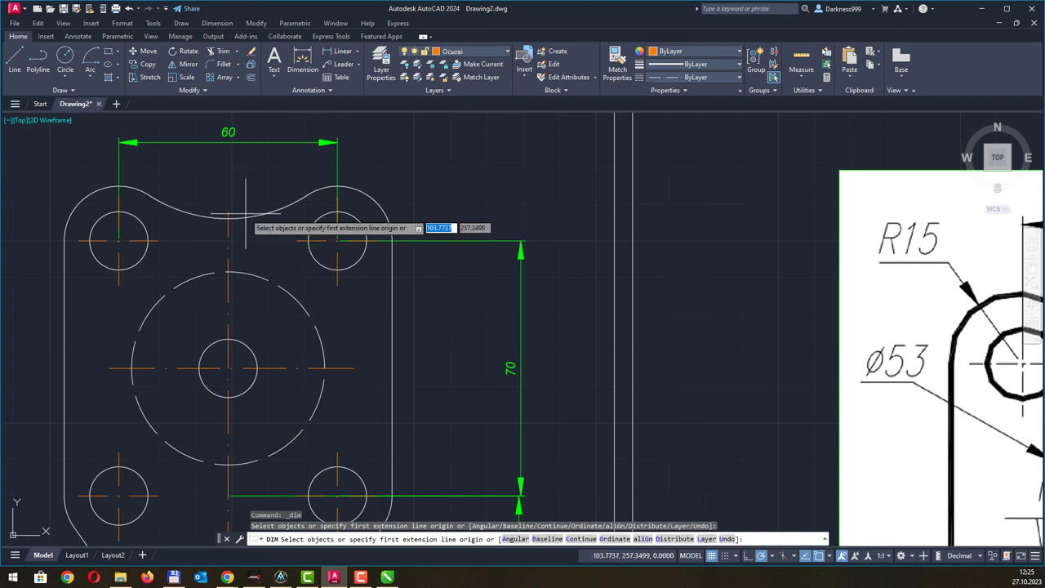
pyautogui.click(244, 217)
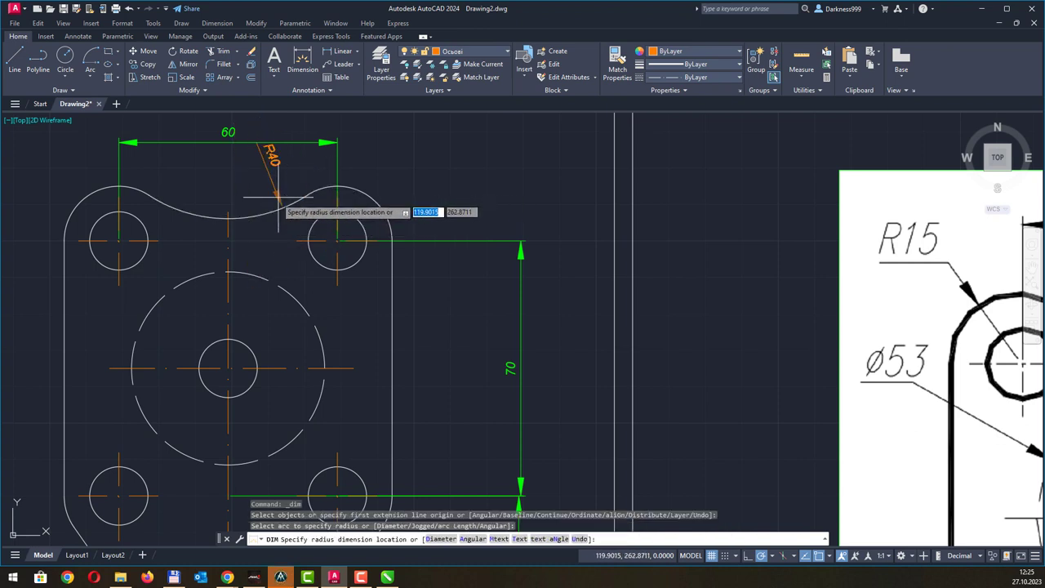
pyautogui.click(176, 196)
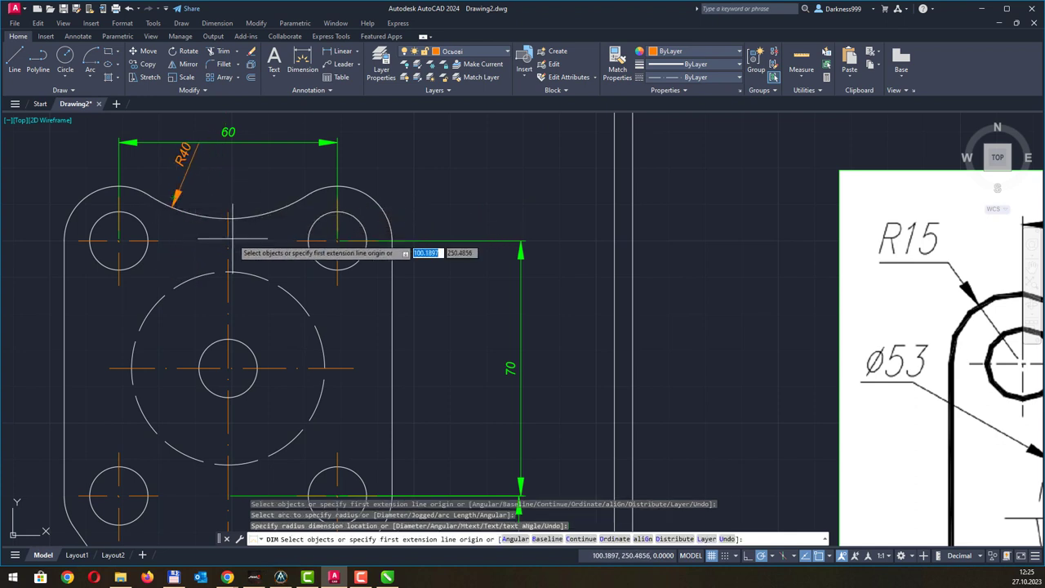
pyautogui.moveTo(231, 239); pyautogui.dragTo(271, 244, button='middle')
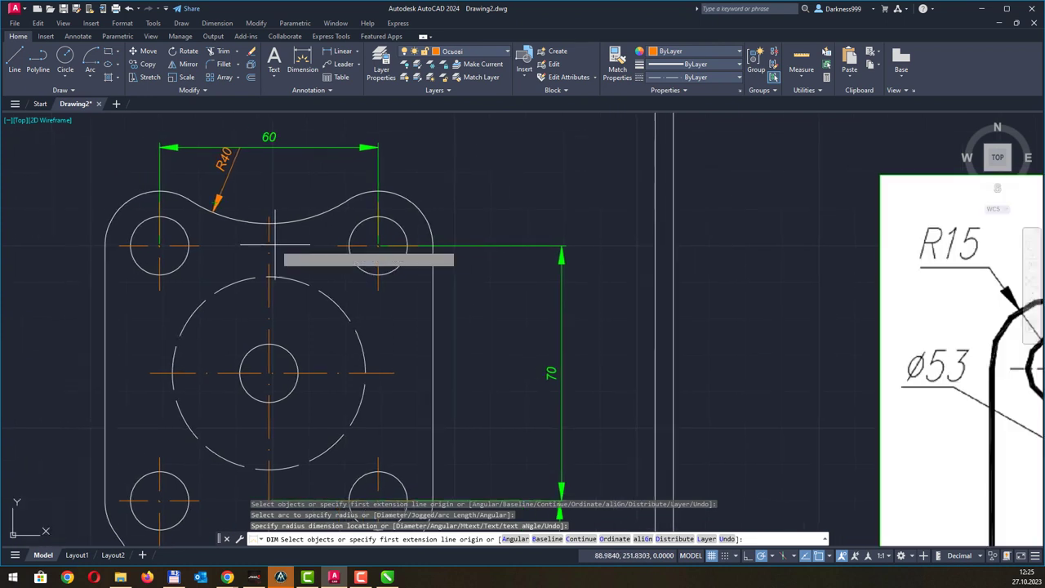
pyautogui.press('Return')
# - Add an R15 radius dimension to the top-left rounded corner
pyautogui.click(125, 201)
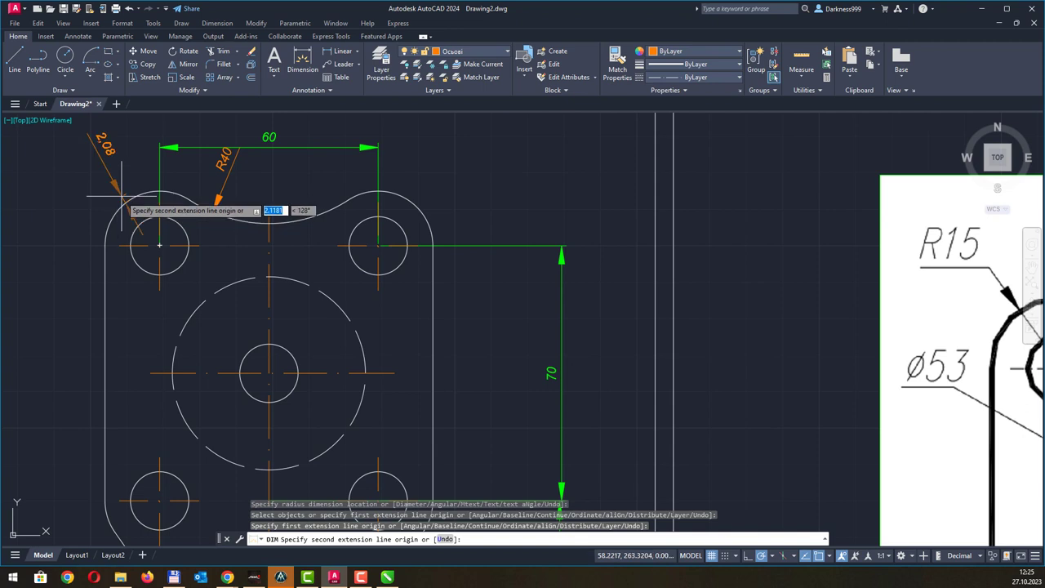
pyautogui.press('Escape')
pyautogui.click(302, 64)
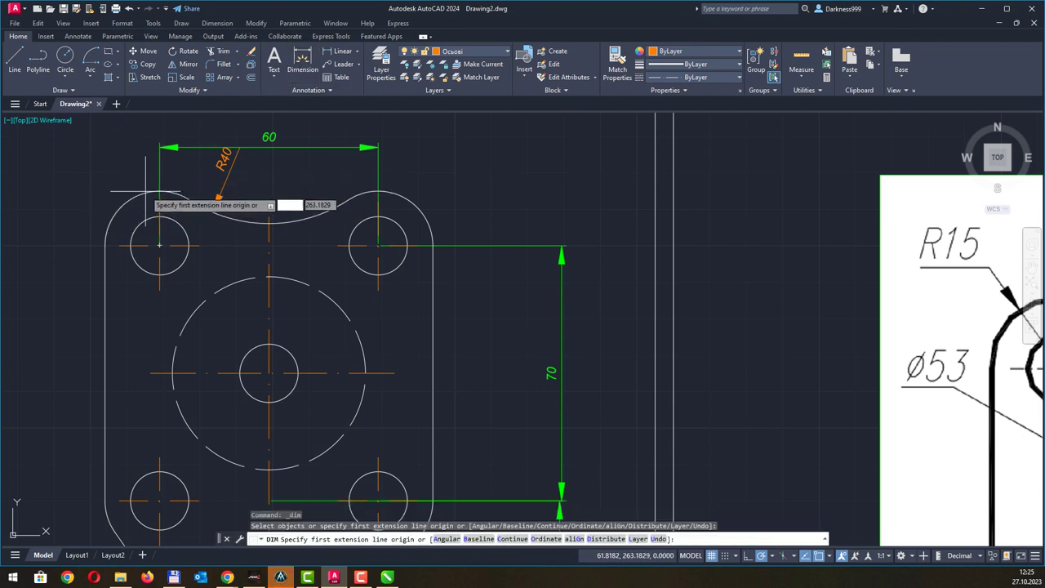
pyautogui.press('Escape')
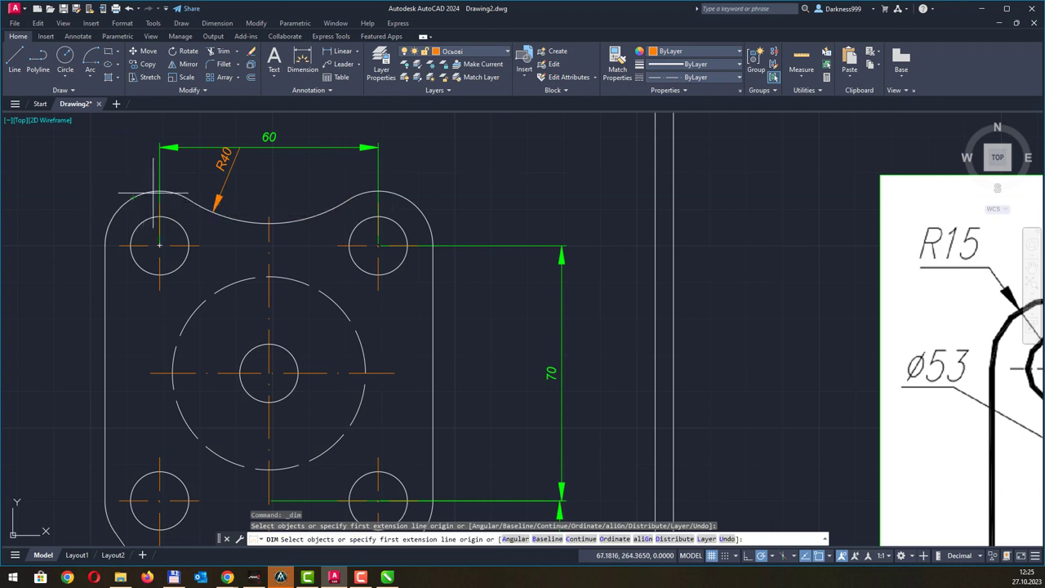
pyautogui.click(154, 190)
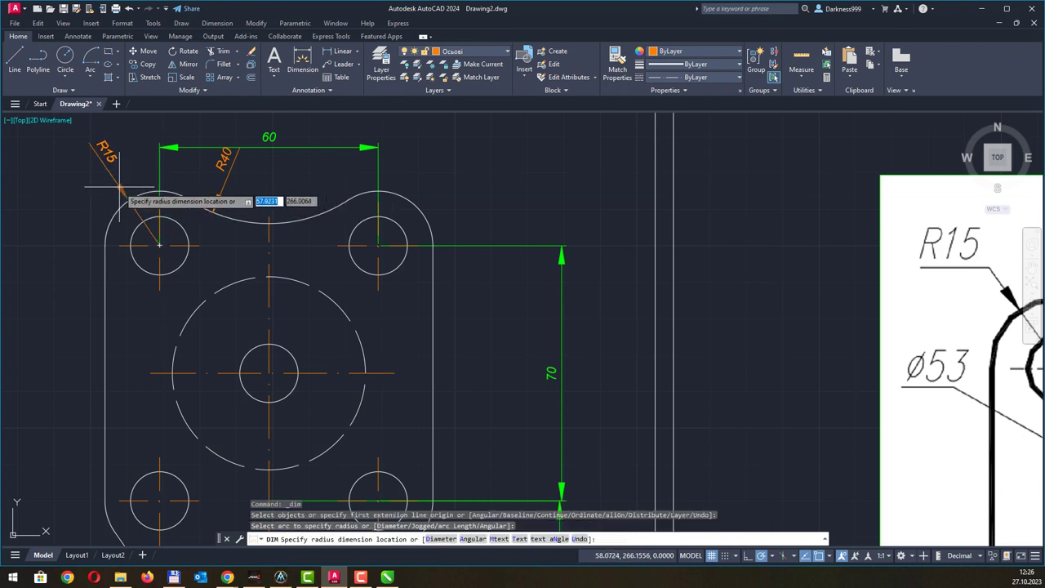
pyautogui.click(117, 198)
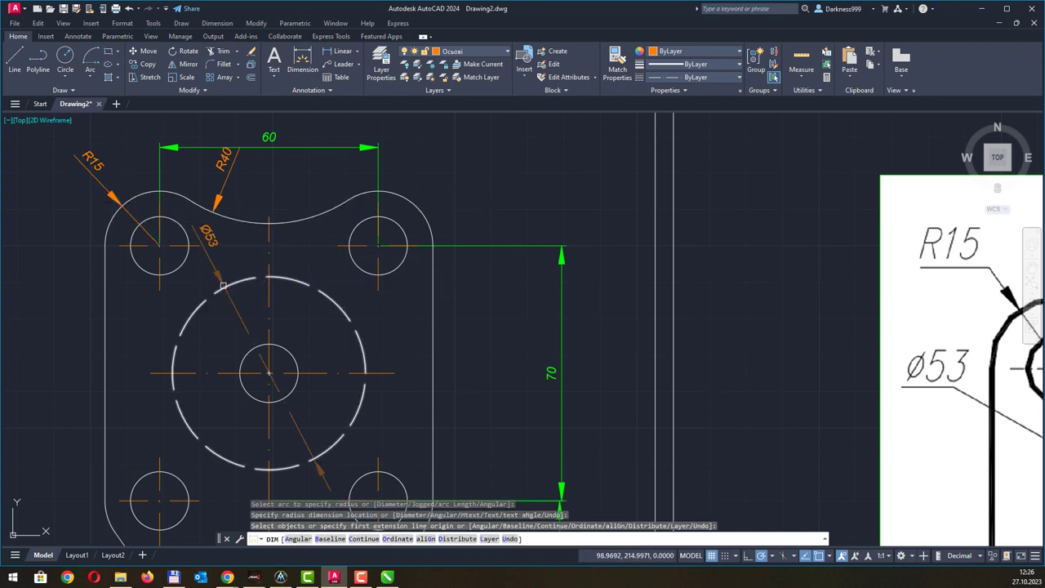
# - Dimension the dashed circle with a Ø53 diameter placed left of the plate
pyautogui.moveTo(668, 296); pyautogui.dragTo(531, 292, button='middle')
pyautogui.scroll(-1, 531, 292)
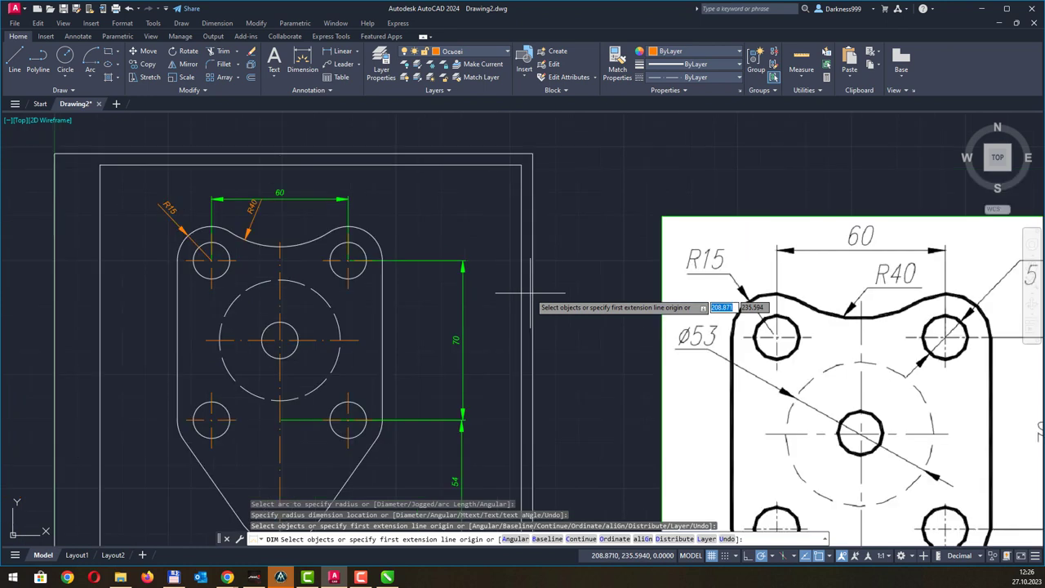
pyautogui.scroll(-1, 496, 291)
pyautogui.scroll(-2, 396, 304)
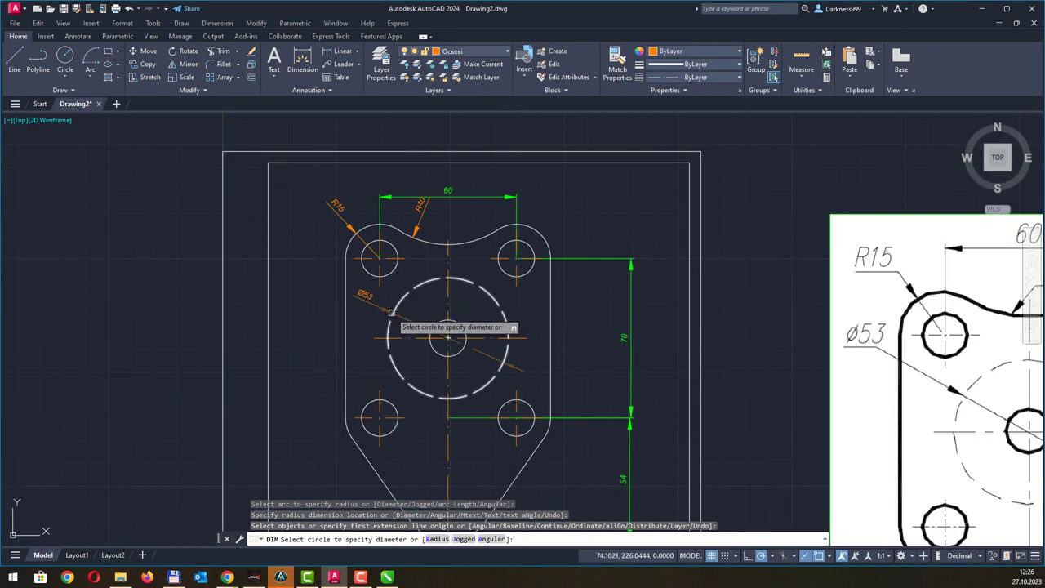
pyautogui.click(391, 313)
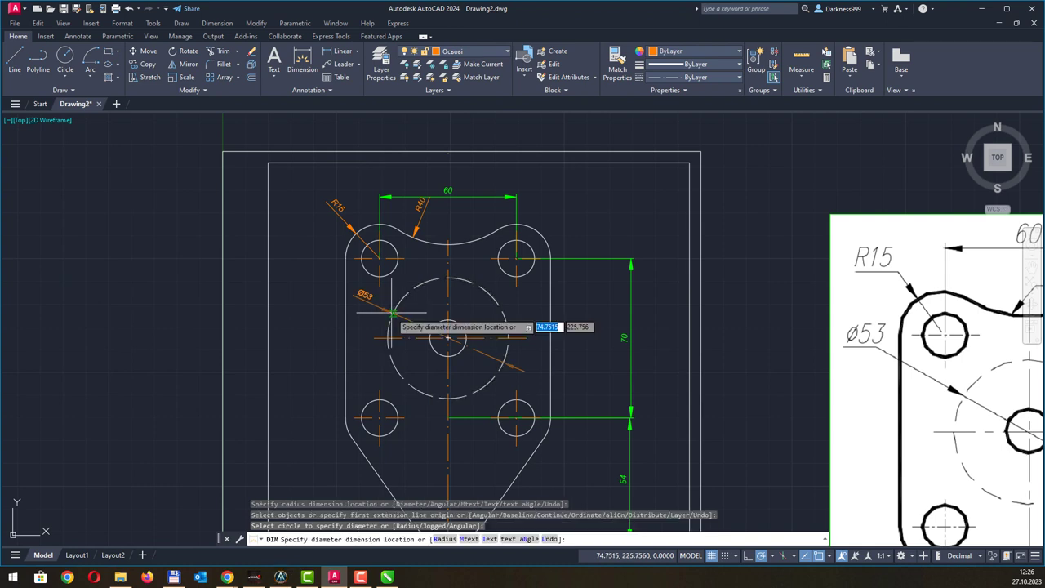
pyautogui.click(252, 278)
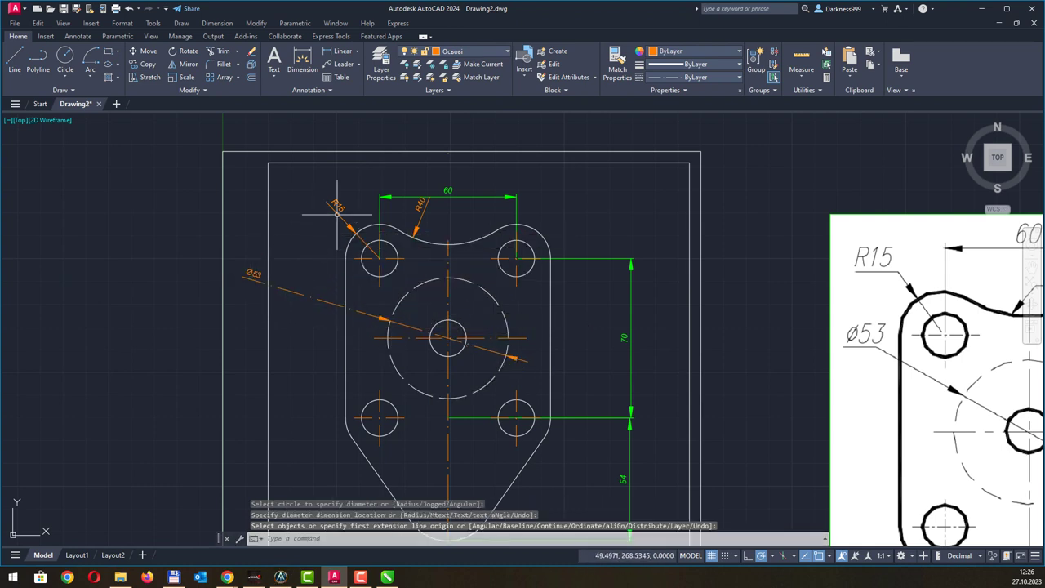
# - Make Розмірні the current layer and select the Ø53 and R15 dimensions
pyautogui.click(452, 52)
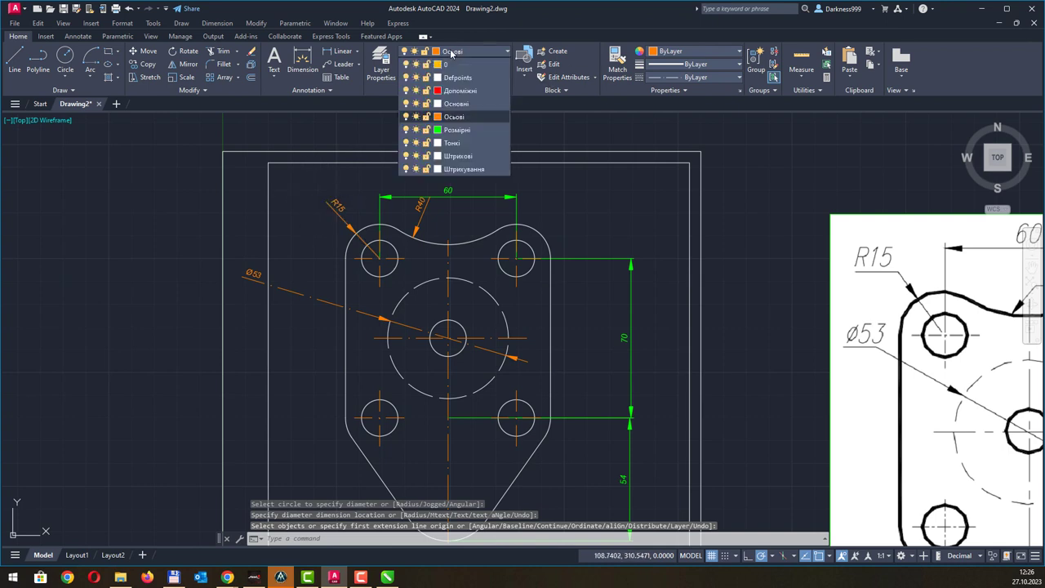
pyautogui.click(456, 131)
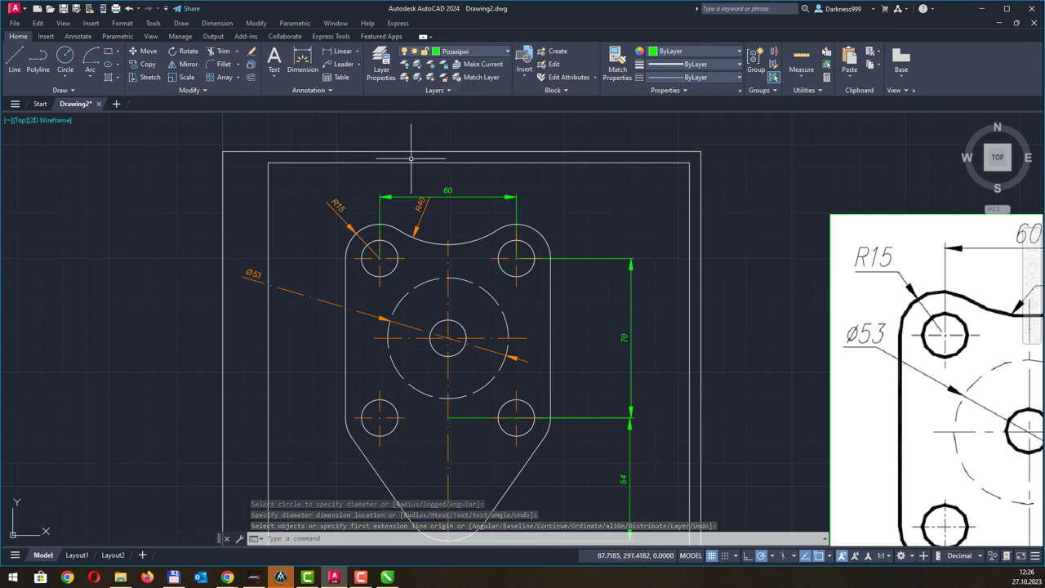
pyautogui.click(307, 192)
pyautogui.click(337, 207)
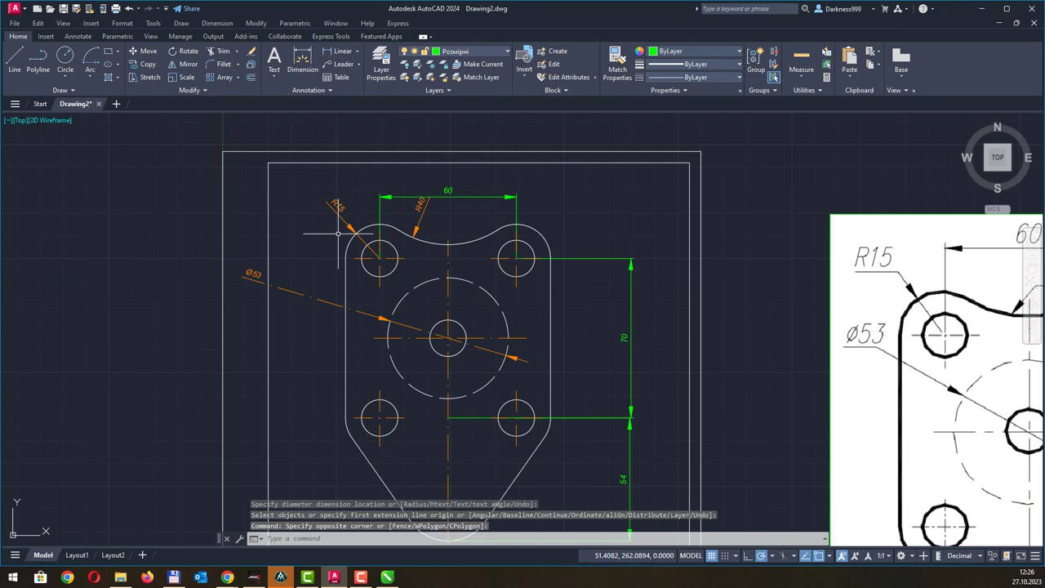
pyautogui.click(292, 285)
pyautogui.click(302, 278)
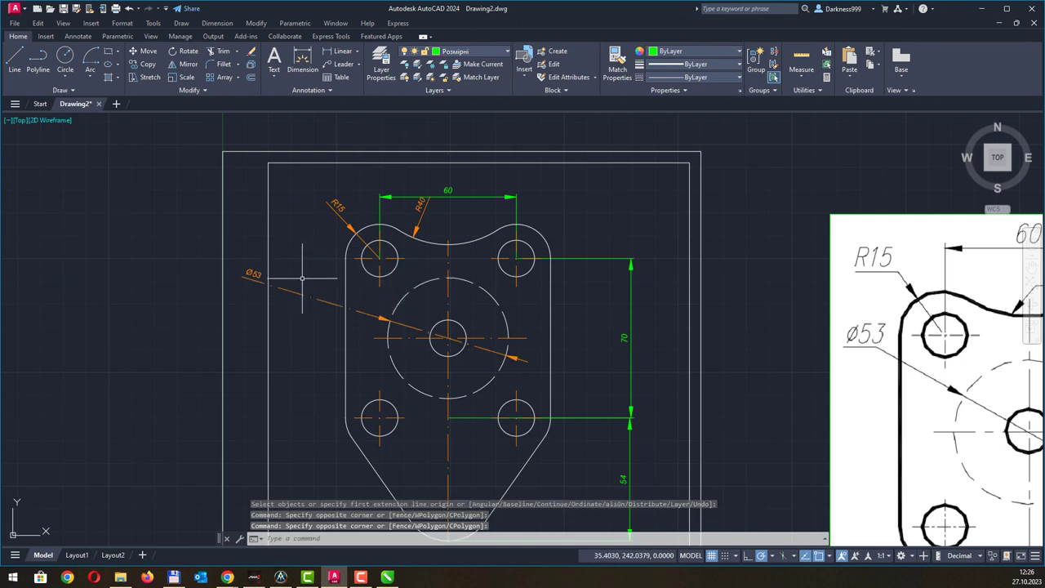
pyautogui.click(310, 274)
pyautogui.click(286, 327)
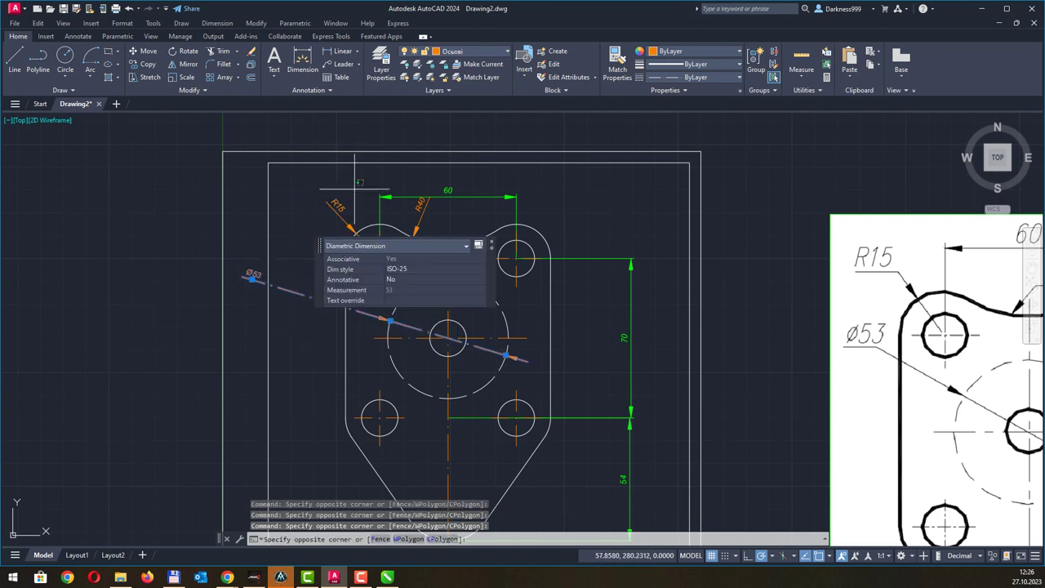
pyautogui.click(311, 217)
# - Move the selected dimensions onto the Розмірні layer
pyautogui.click(477, 54)
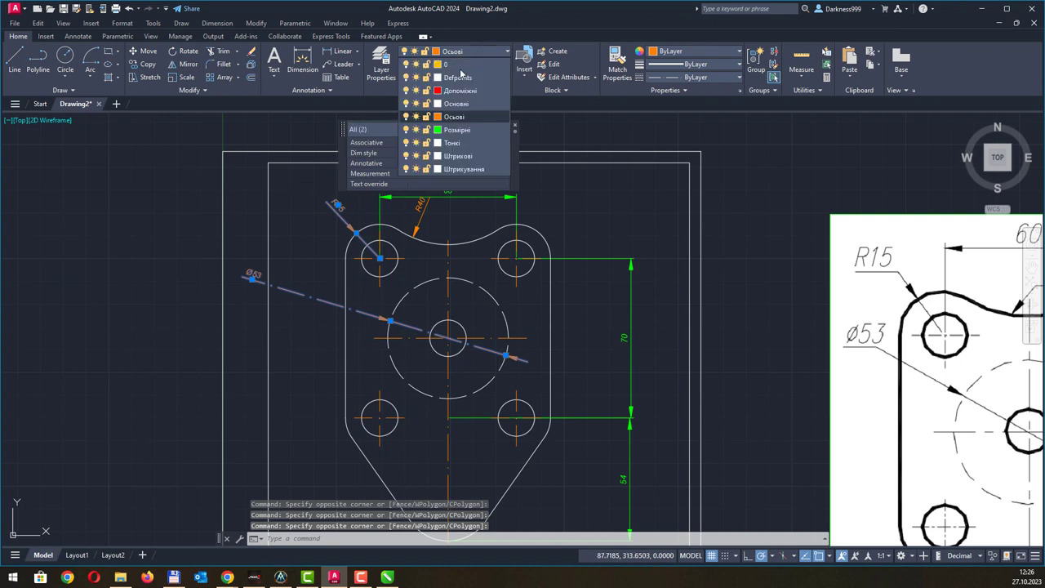
pyautogui.click(451, 131)
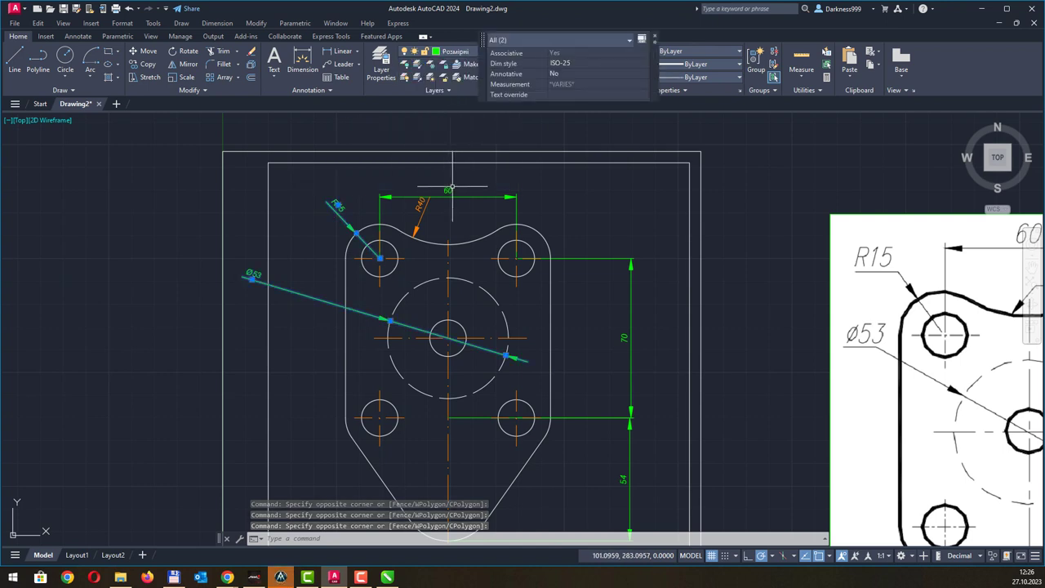
pyautogui.click(441, 214)
pyautogui.click(417, 204)
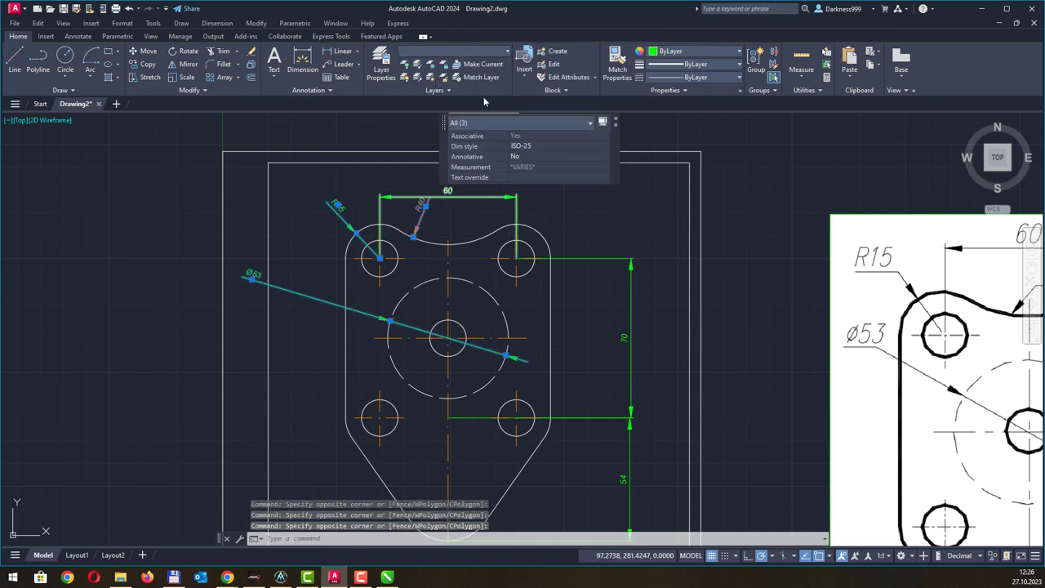
pyautogui.click(471, 54)
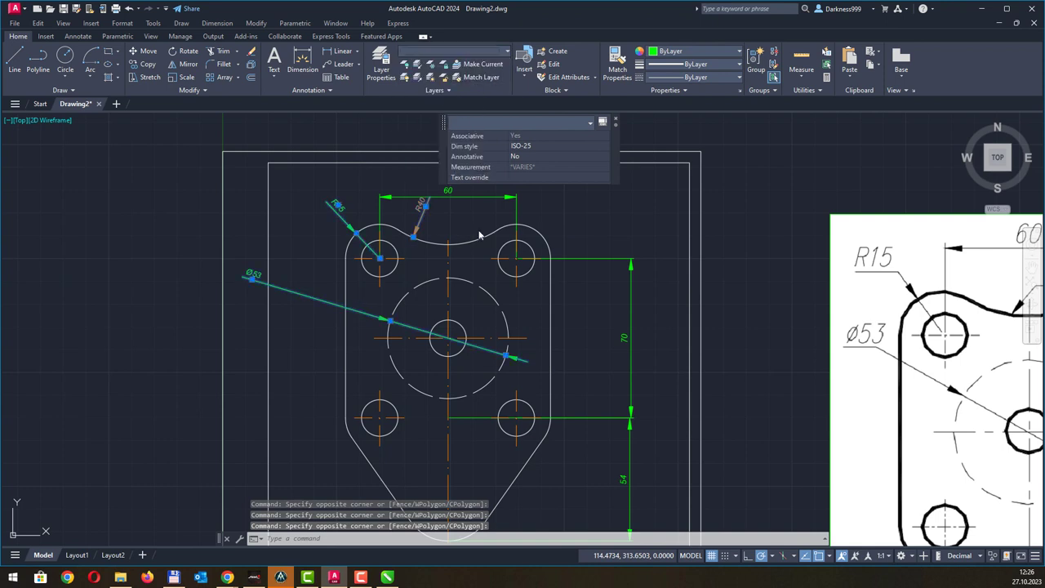
pyautogui.click(456, 130)
pyautogui.click(439, 219)
pyautogui.press('Escape')
pyautogui.press('Escape')
pyautogui.press('Escape')
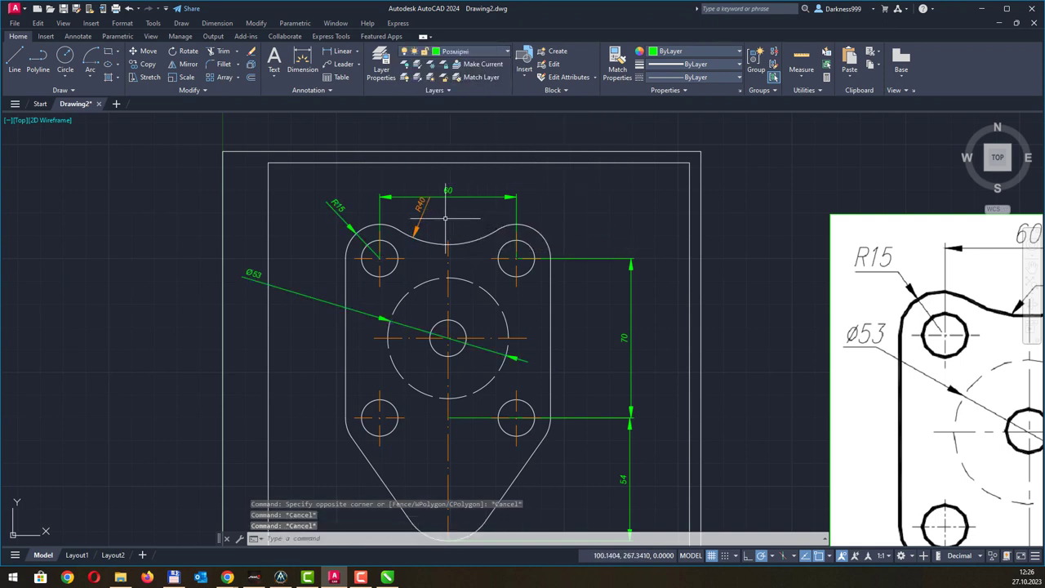
# - Put the R40 radius dimension on the Розмірні layer, undoing an accidental Осьові change
pyautogui.click(423, 218)
pyautogui.click(467, 65)
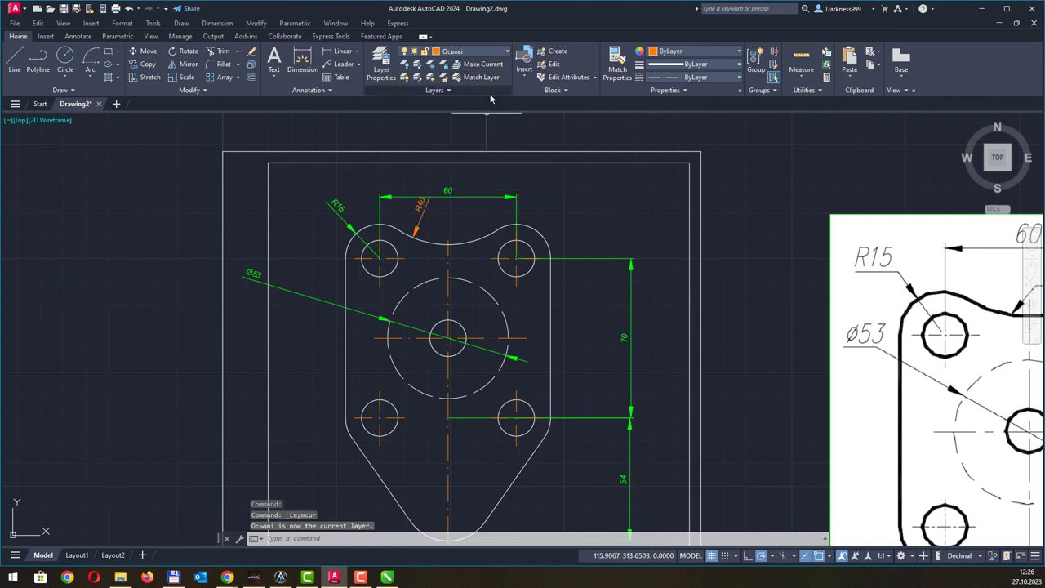
pyautogui.hotkey('ctrl', 'z')
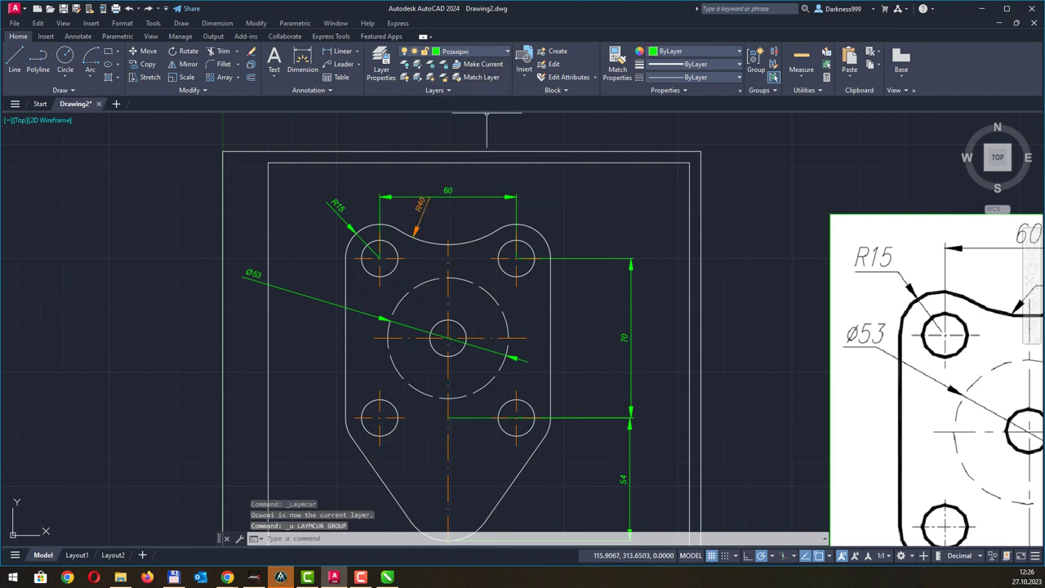
pyautogui.click(423, 209)
pyautogui.click(478, 53)
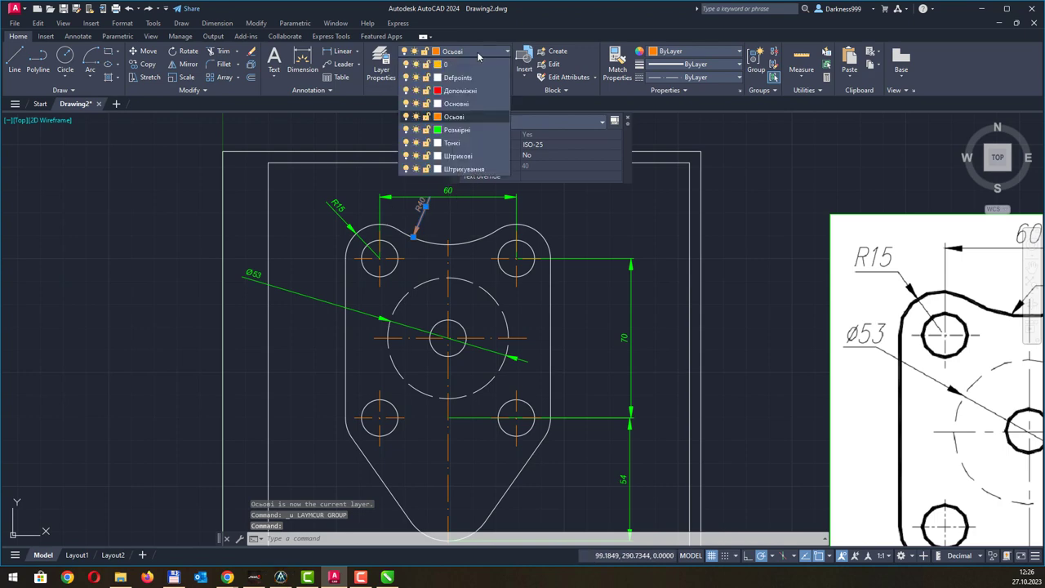
pyautogui.click(458, 131)
pyautogui.press('Escape')
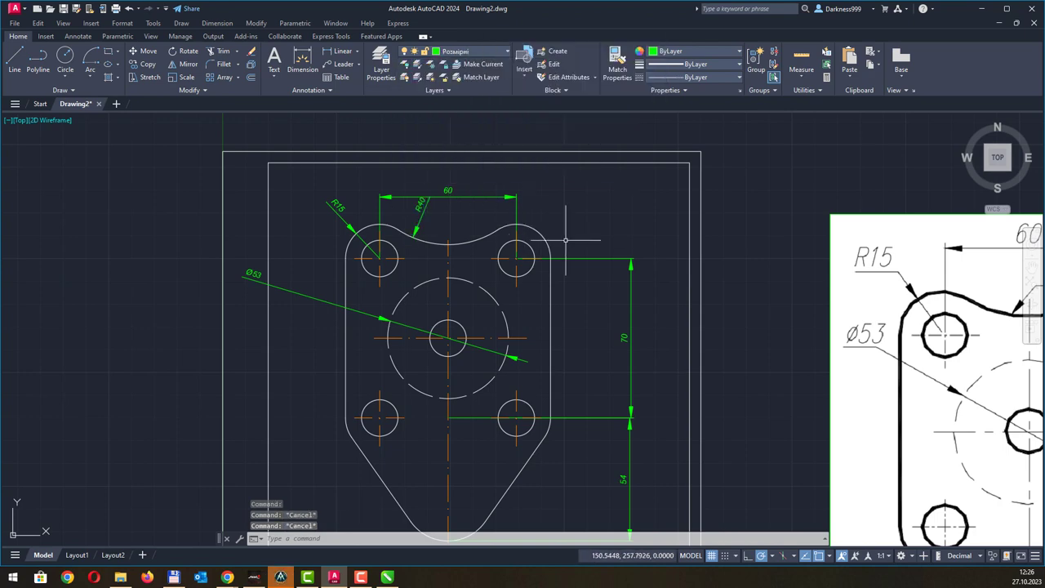
pyautogui.moveTo(561, 234); pyautogui.dragTo(405, 222, button='middle')
pyautogui.scroll(-2, 459, 223)
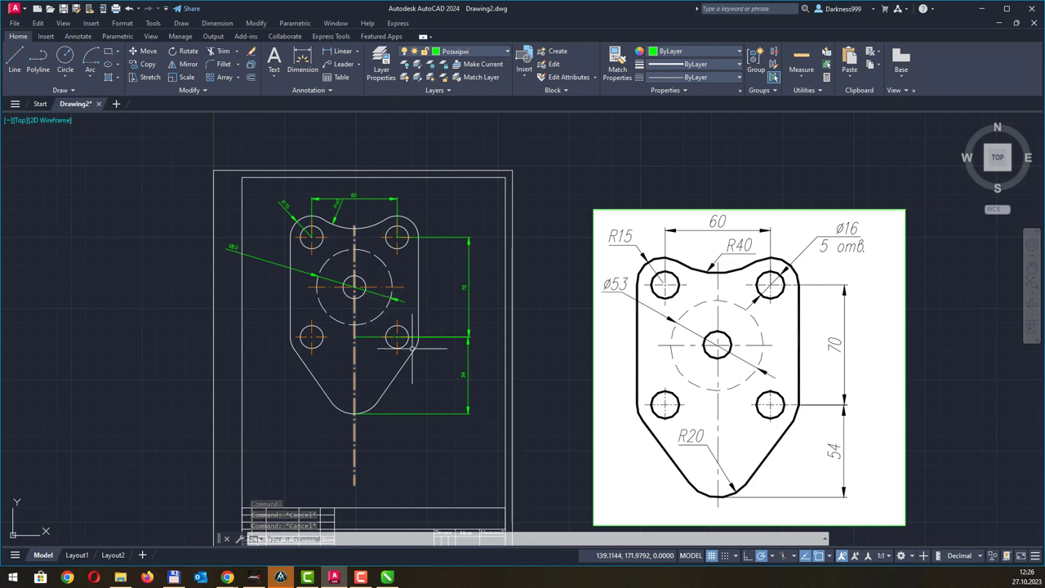
# - Place the 54 dimension and dimension the bottom arc as R20
pyautogui.click(466, 380)
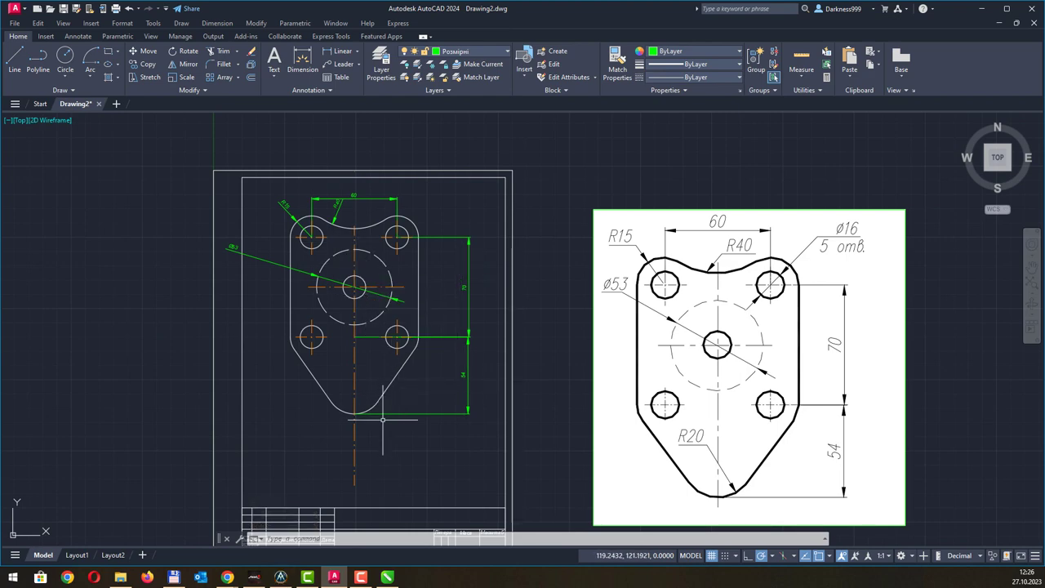
pyautogui.scroll(2, 383, 419)
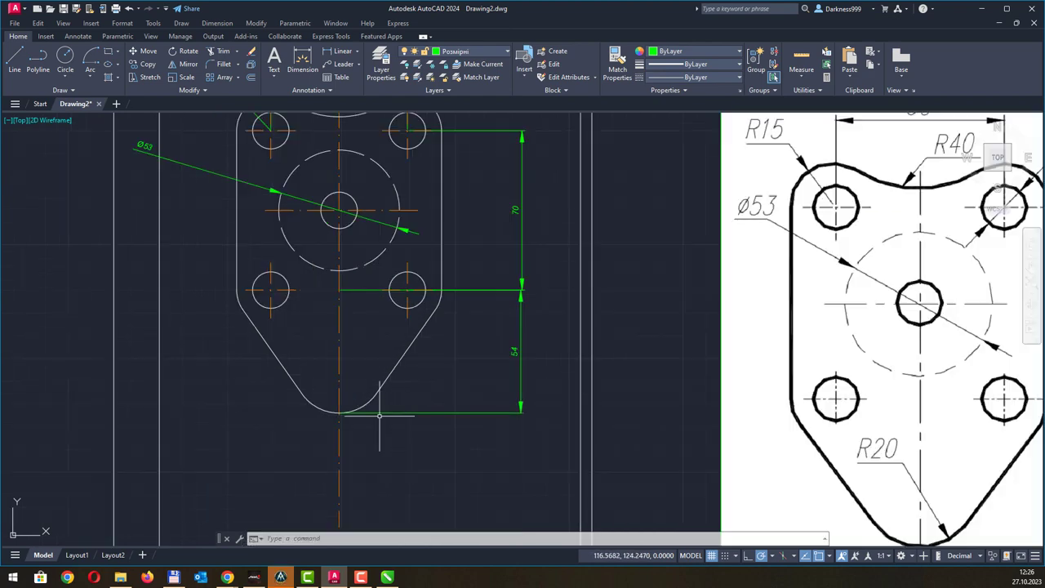
pyautogui.click(307, 73)
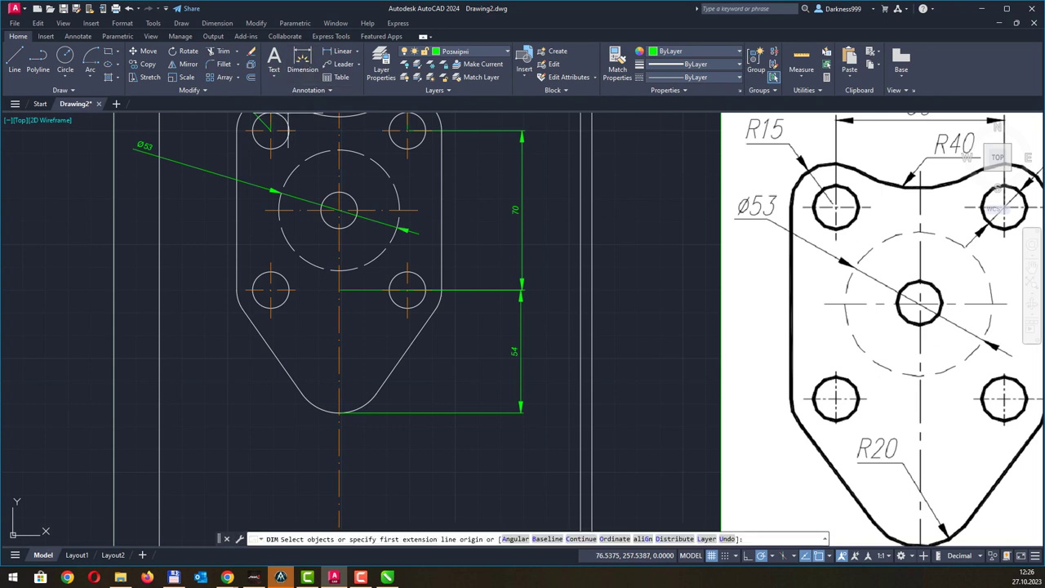
pyautogui.click(356, 406)
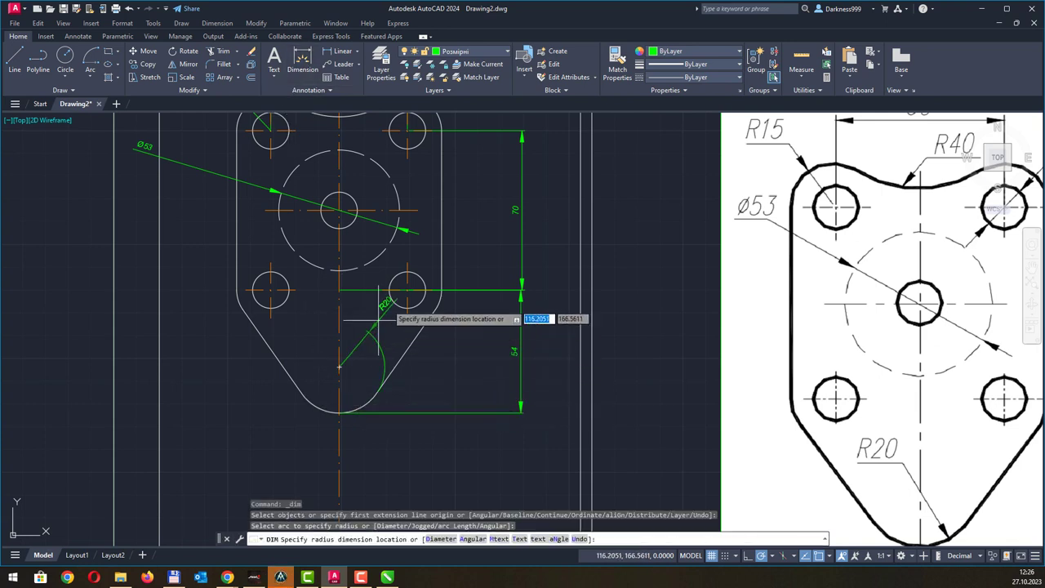
pyautogui.click(390, 411)
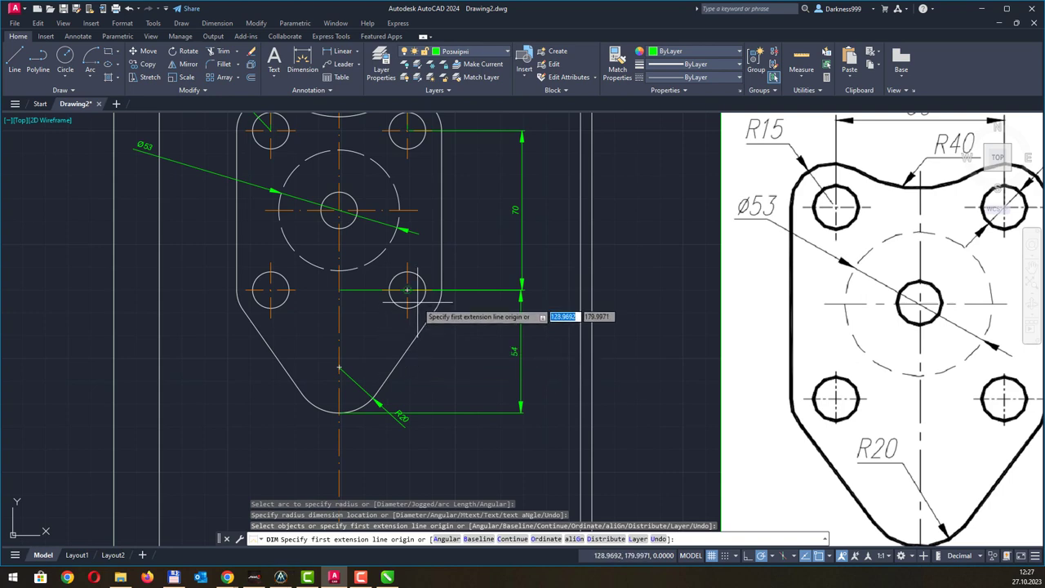
pyautogui.press('Return')
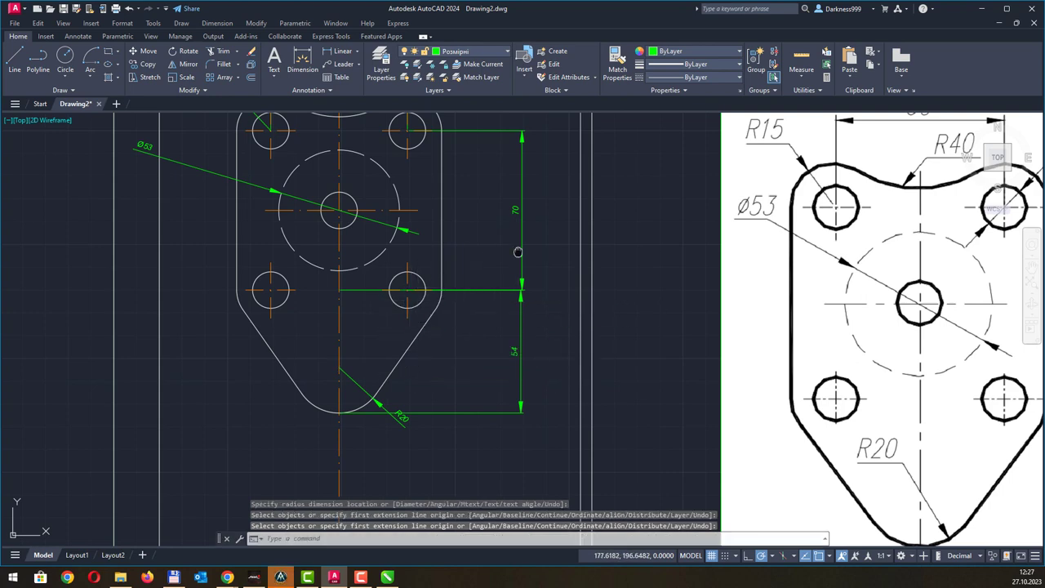
# - Add a Ø16 diameter dimension above the upper-right hole
pyautogui.moveTo(518, 252)
pyautogui.mouseDown(button='middle')
pyautogui.moveTo(474, 275)
pyautogui.moveTo(448, 264)
pyautogui.moveTo(382, 309)
pyautogui.mouseUp(button='middle')
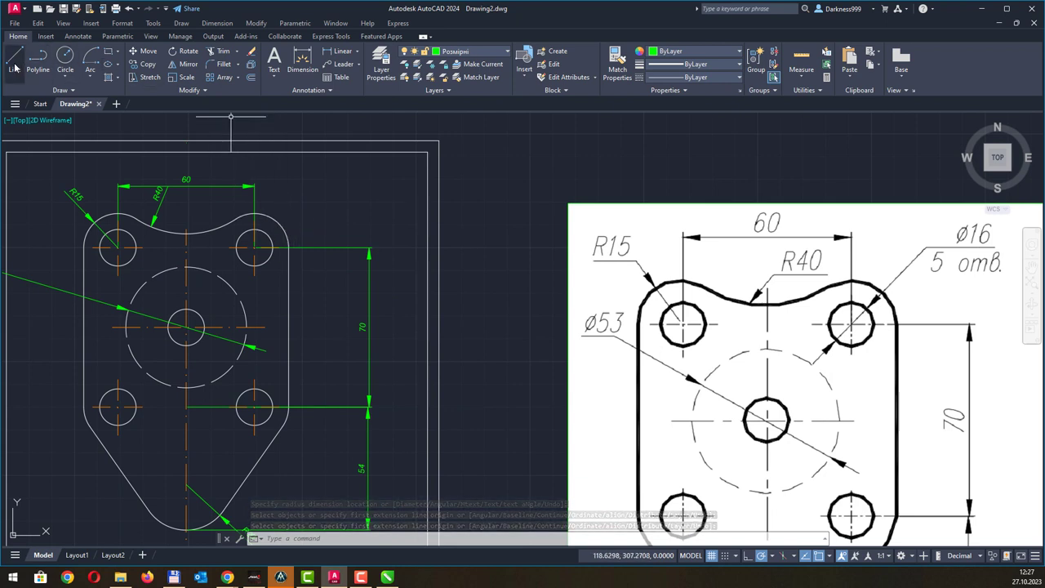
pyautogui.click(302, 59)
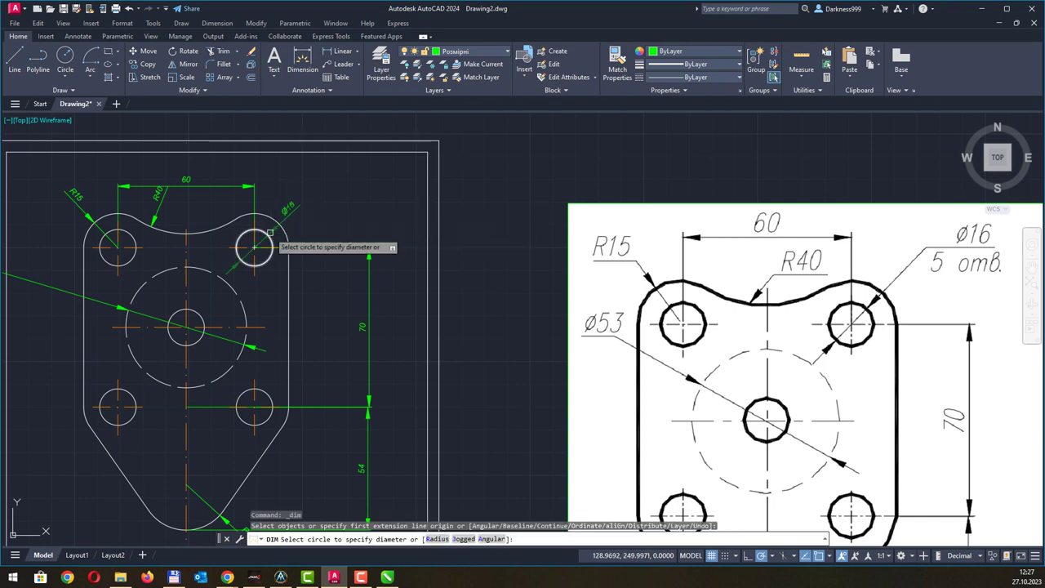
pyautogui.click(271, 233)
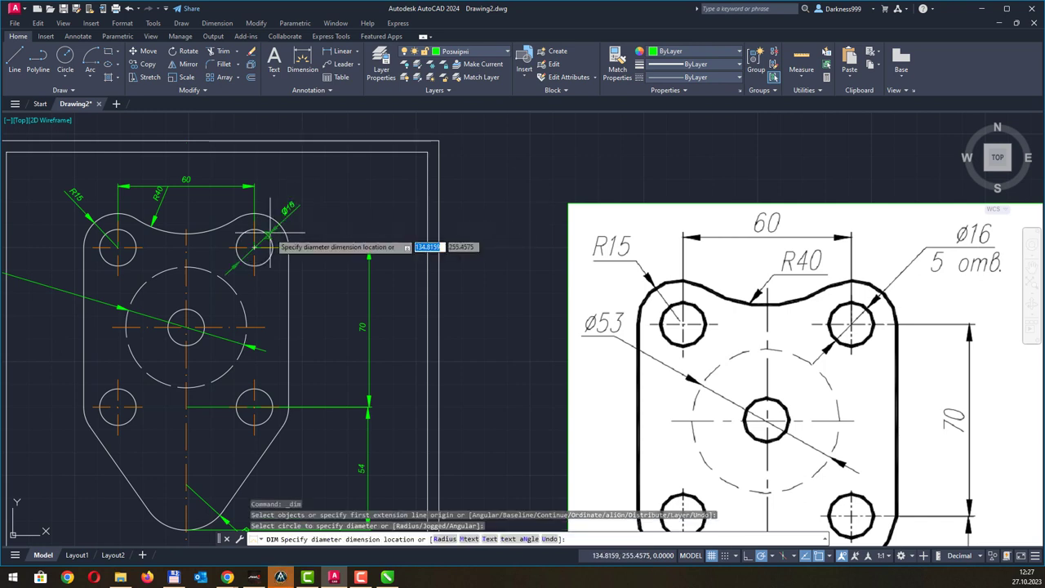
pyautogui.click(310, 205)
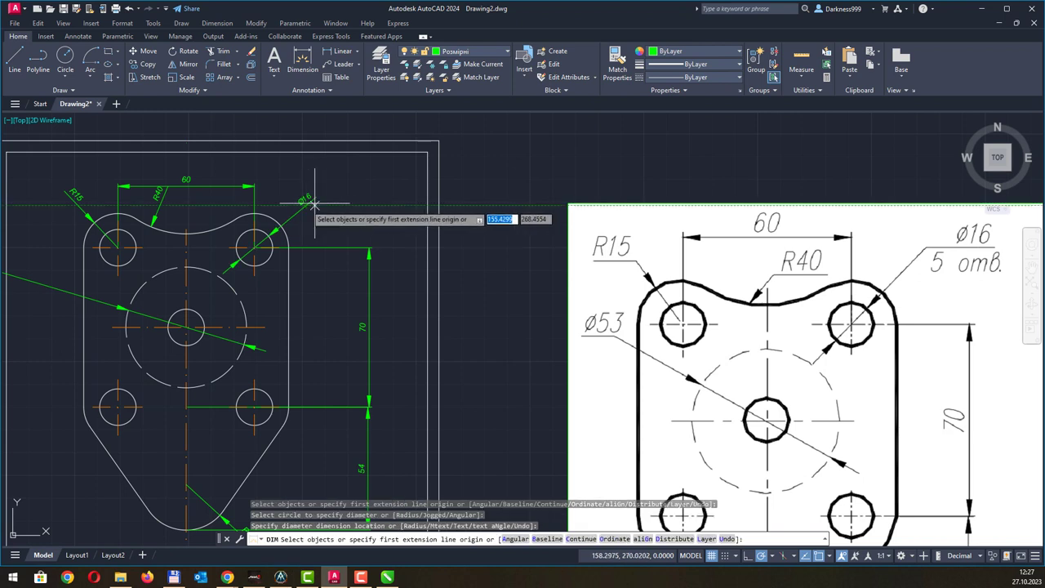
pyautogui.click(380, 209)
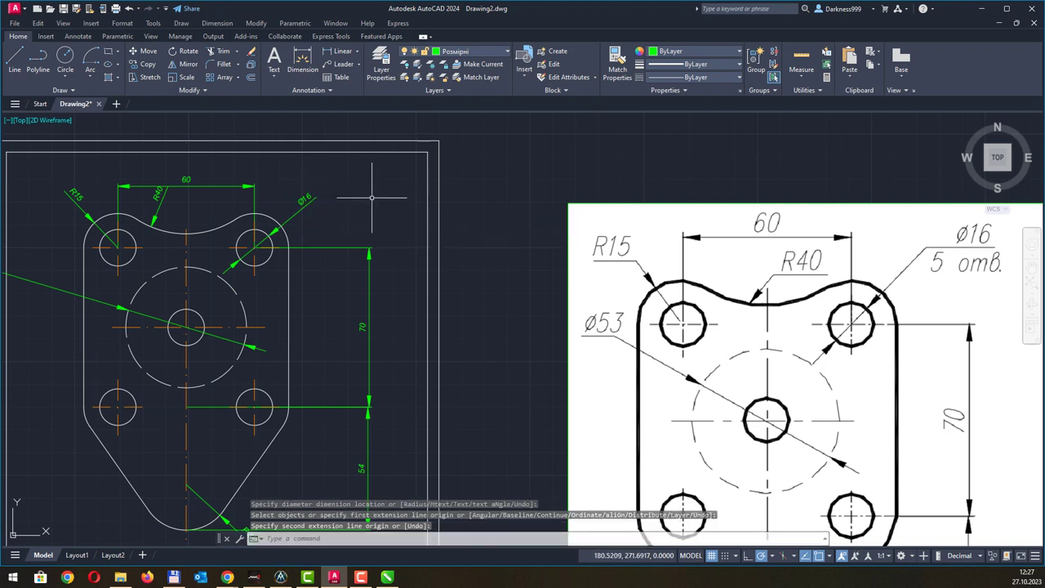
pyautogui.scroll(-2, 431, 198)
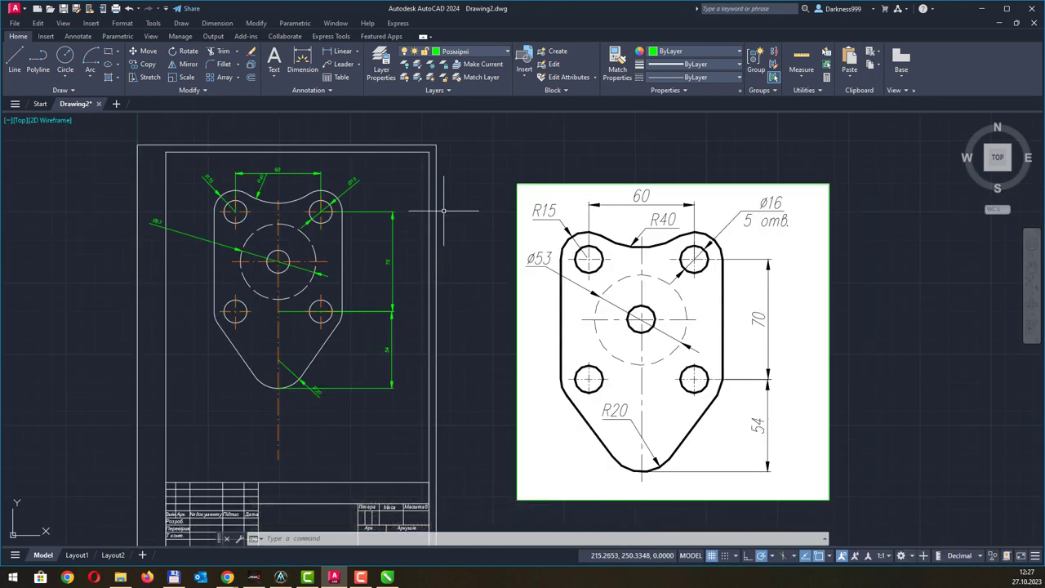
# - Drag the R20 dimension's end grip so its label sits inside the bottom arc
pyautogui.scroll(2, 325, 381)
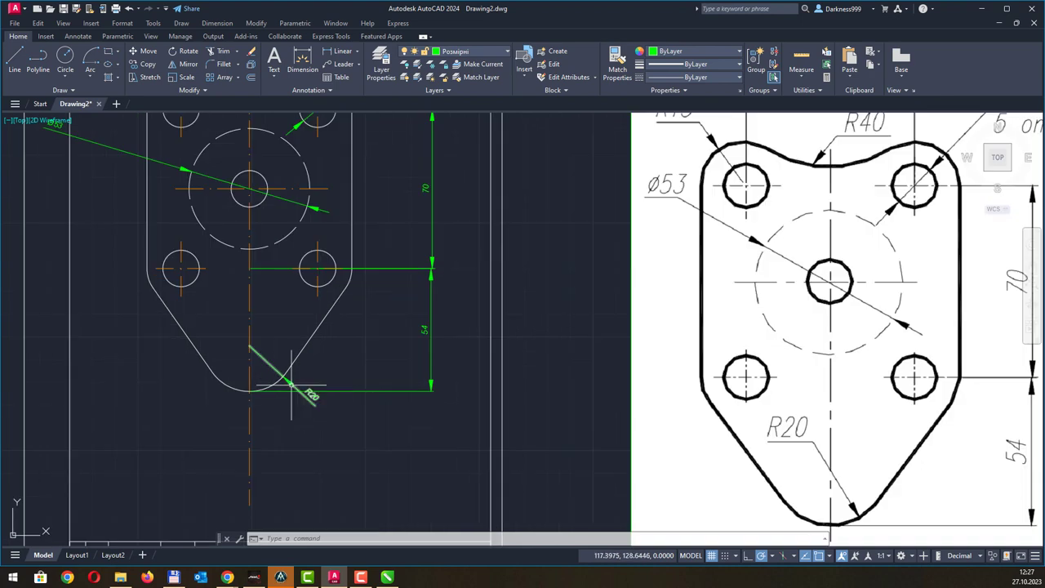
pyautogui.click(285, 380)
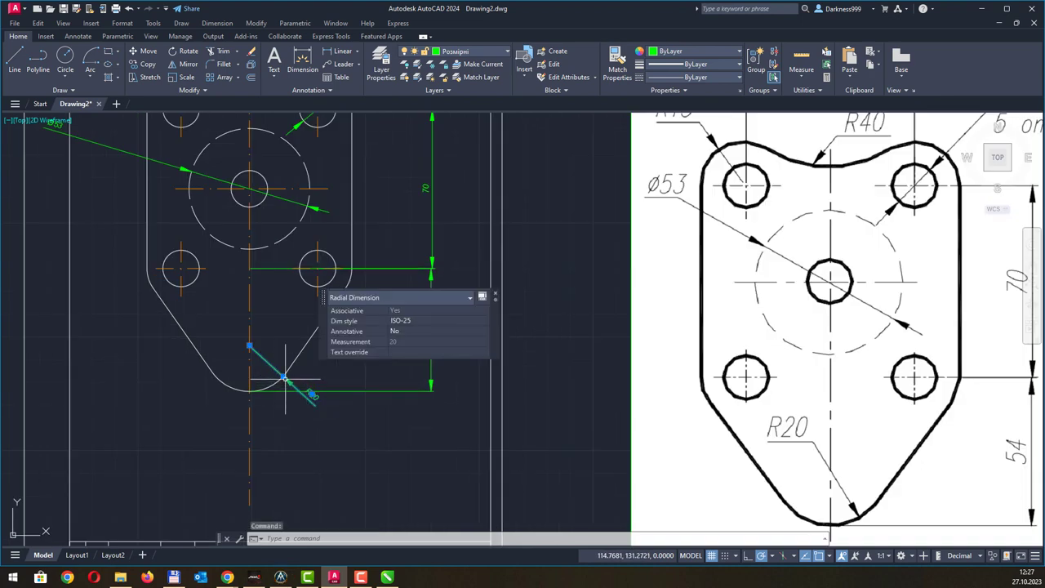
pyautogui.click(285, 378)
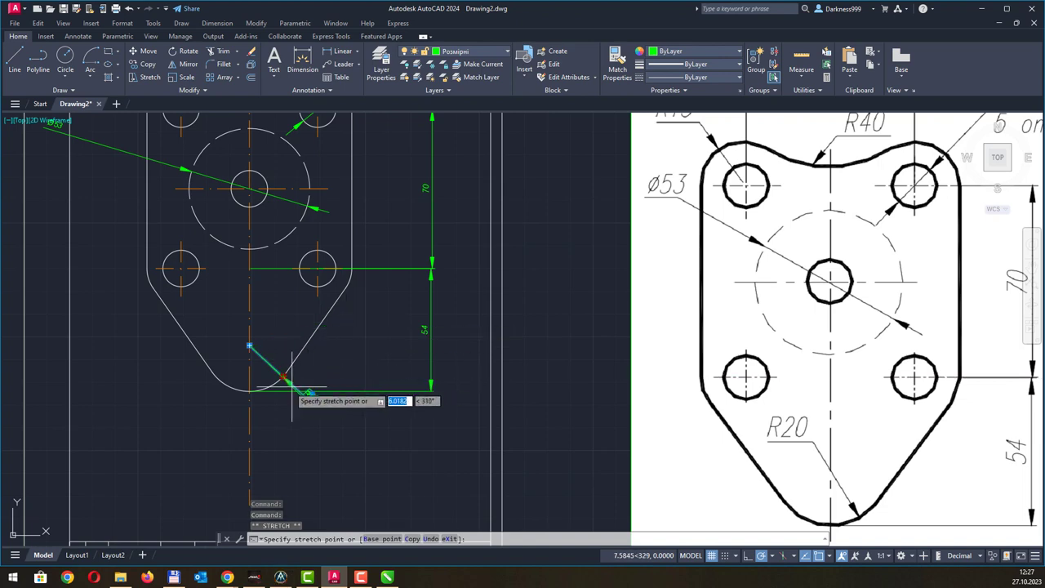
pyautogui.press('Escape')
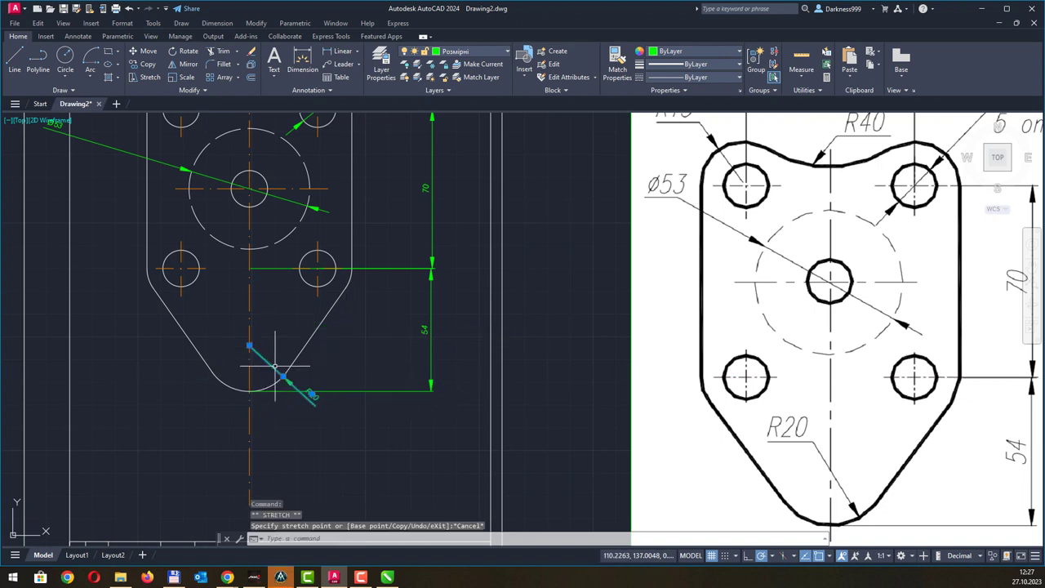
pyautogui.click(313, 396)
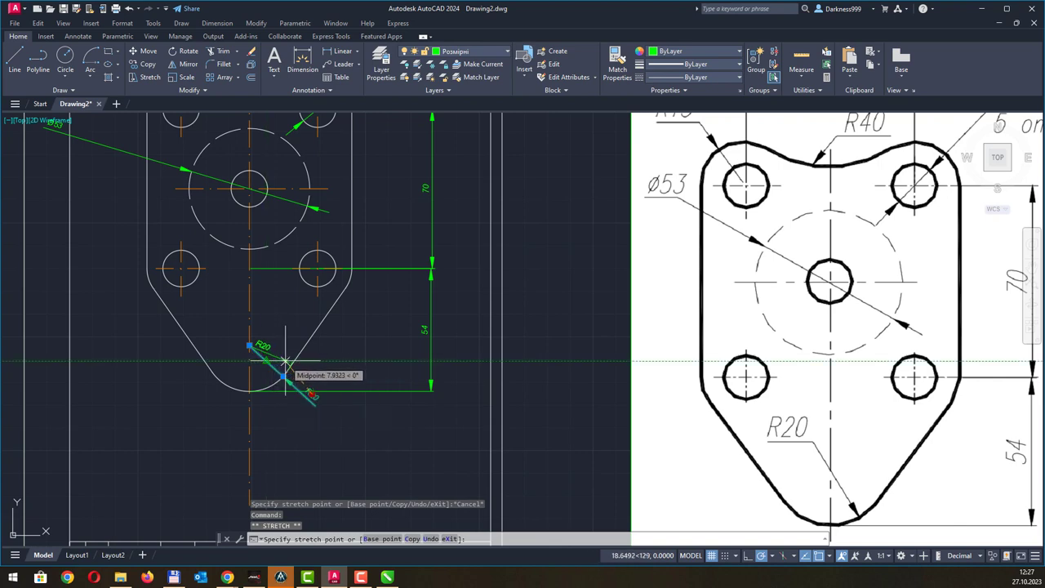
pyautogui.click(288, 368)
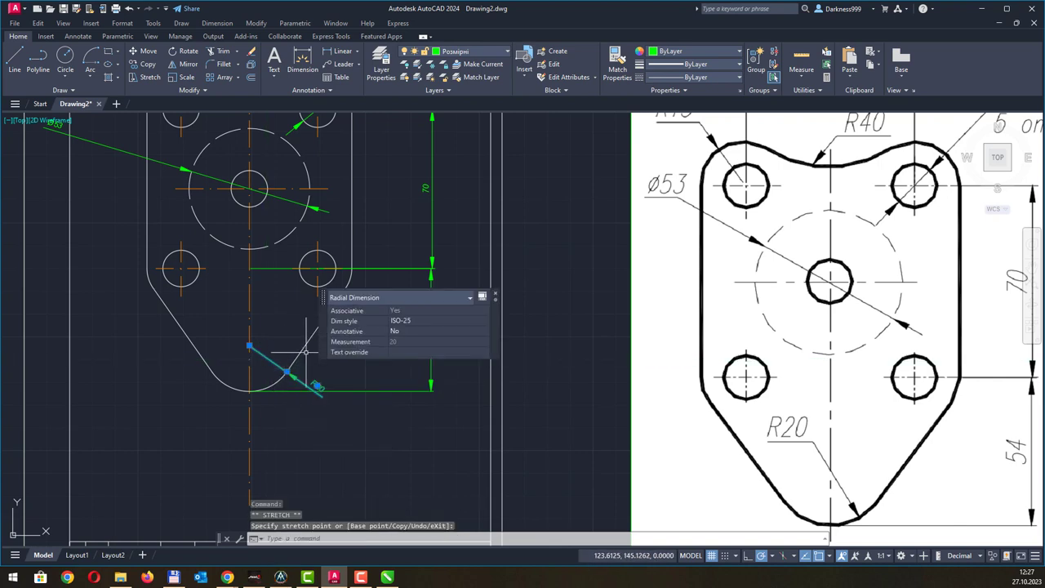
pyautogui.click(318, 387)
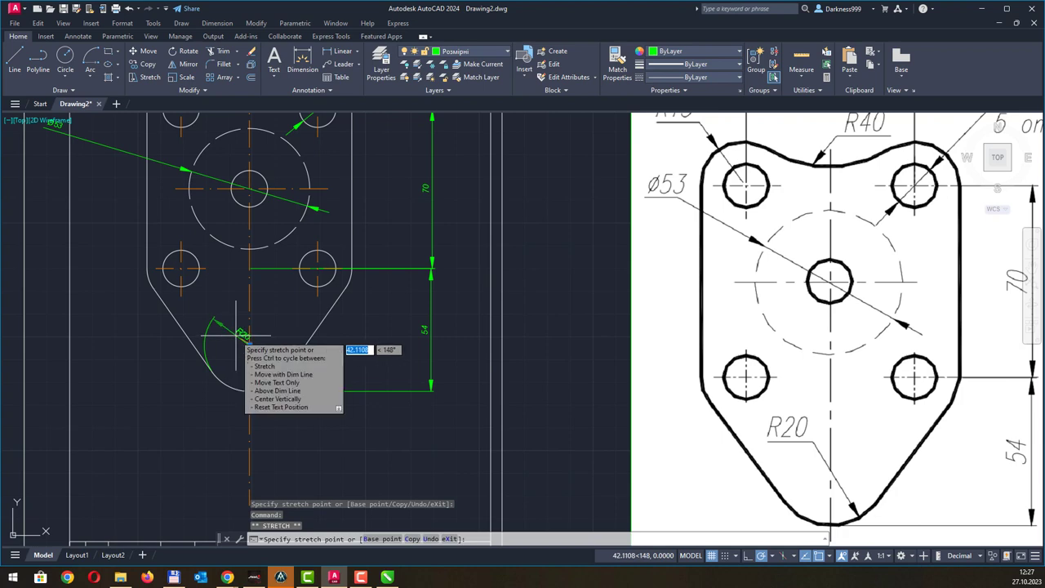
pyautogui.press('Escape')
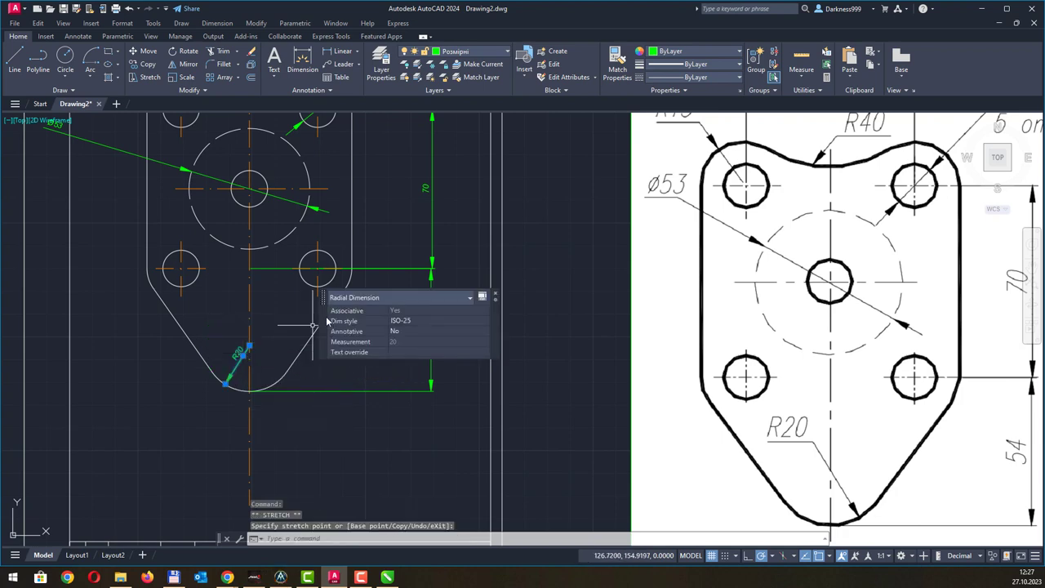
pyautogui.press('Escape')
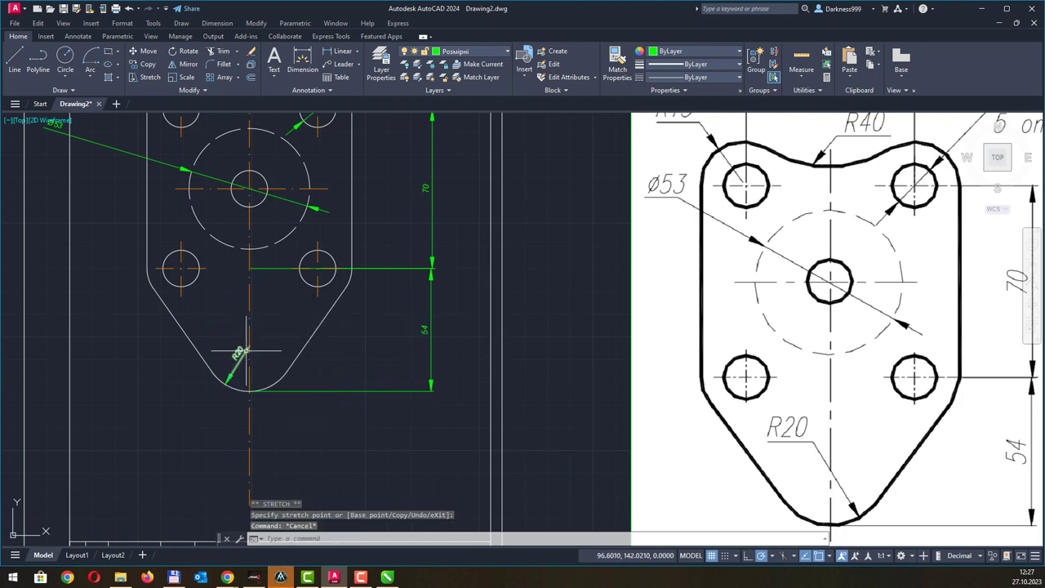
# - Zoom out to check the Ø16 dimension, then expand the Annotation panel's style settings
pyautogui.scroll(-1, 288, 271)
pyautogui.scroll(-1, 294, 270)
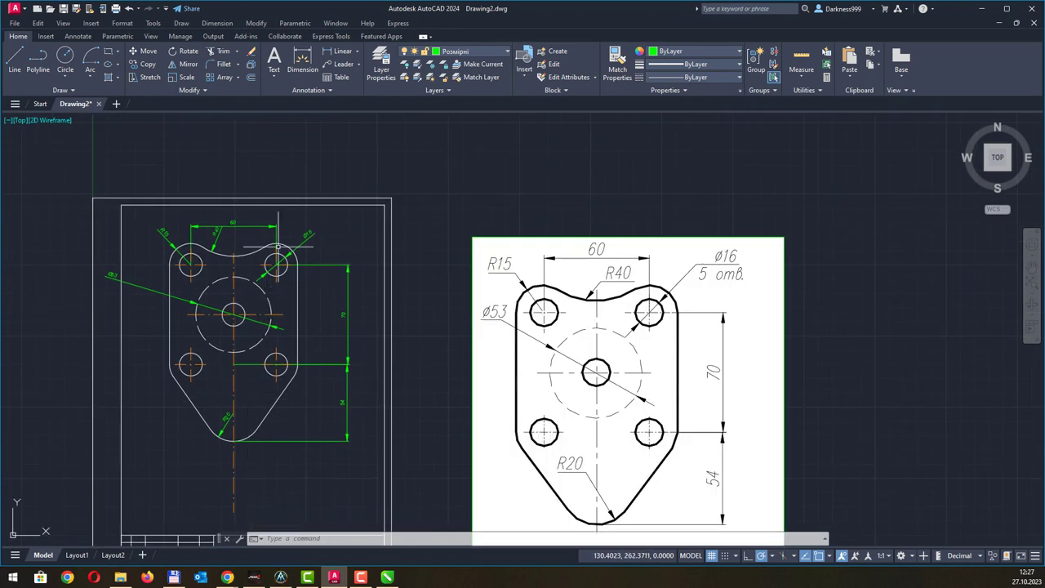
pyautogui.moveTo(386, 305); pyautogui.dragTo(384, 263, button='middle')
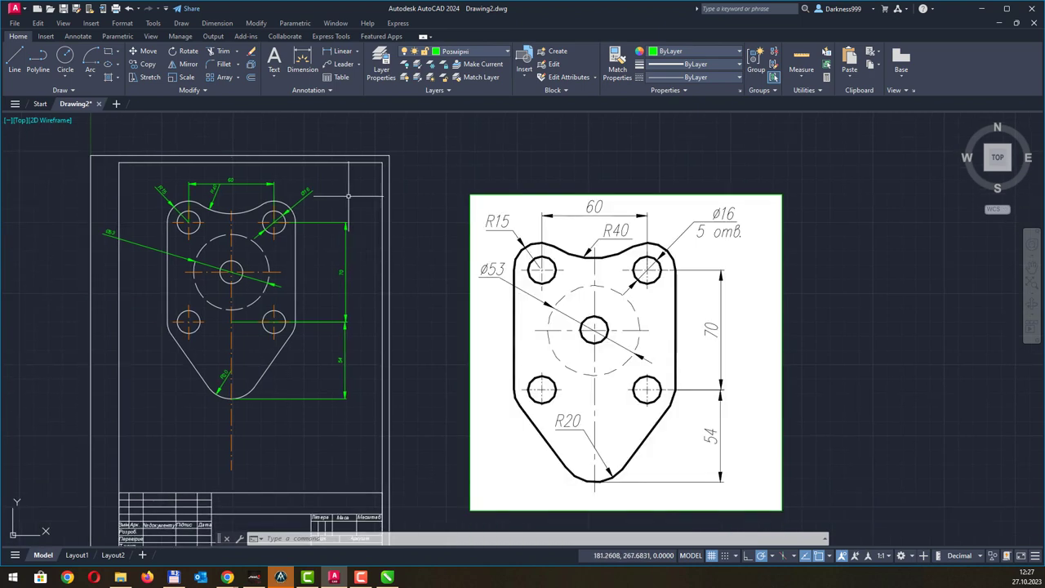
pyautogui.click(306, 193)
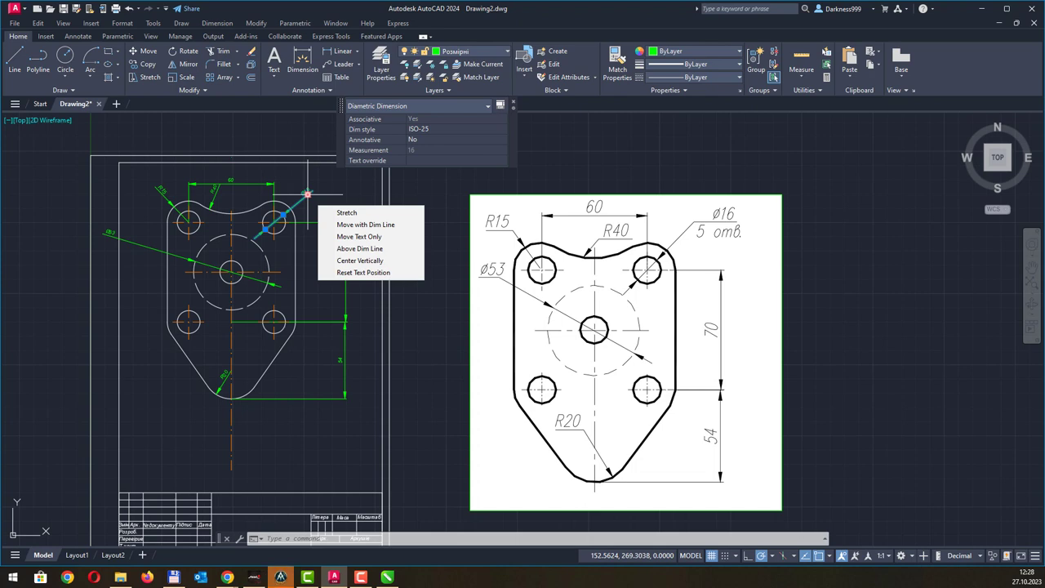
pyautogui.press('Escape')
pyautogui.press('Escape')
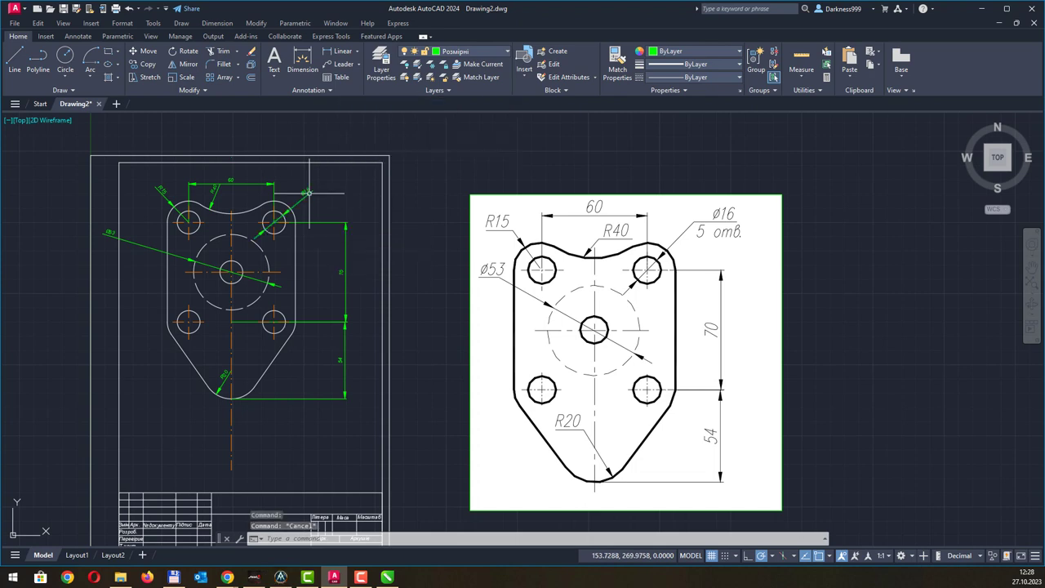
pyautogui.click(310, 90)
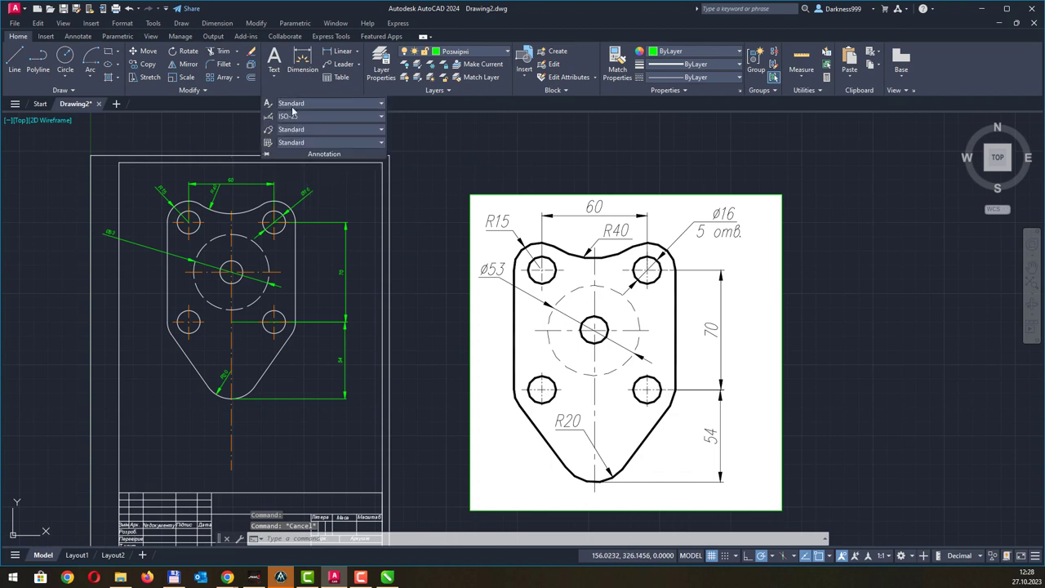
# - Edit the ISO-25 dimension style, reviewing Fit, Lines and Symbols and Arrows before Text
pyautogui.click(268, 118)
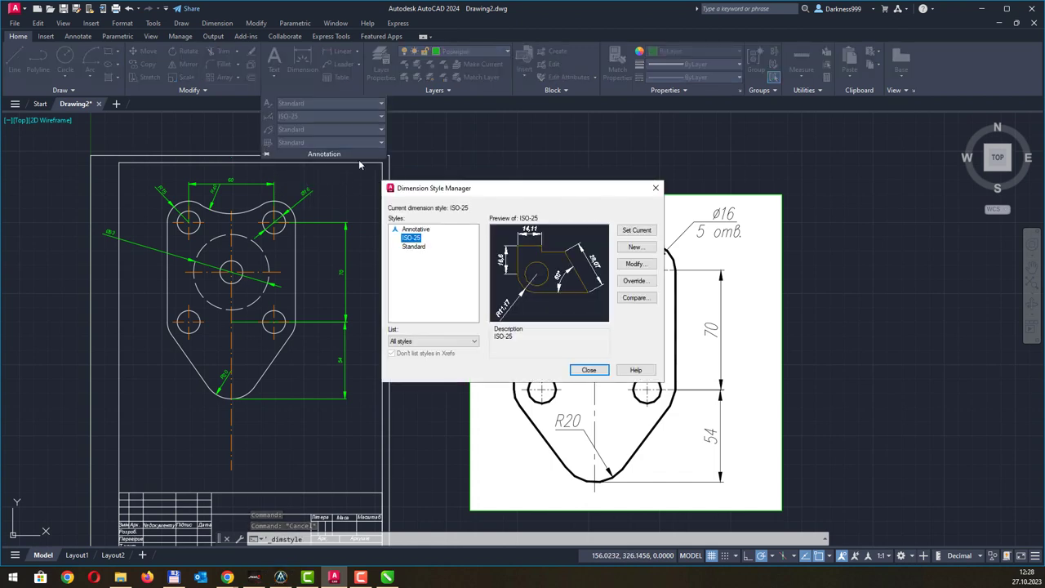
pyautogui.click(641, 265)
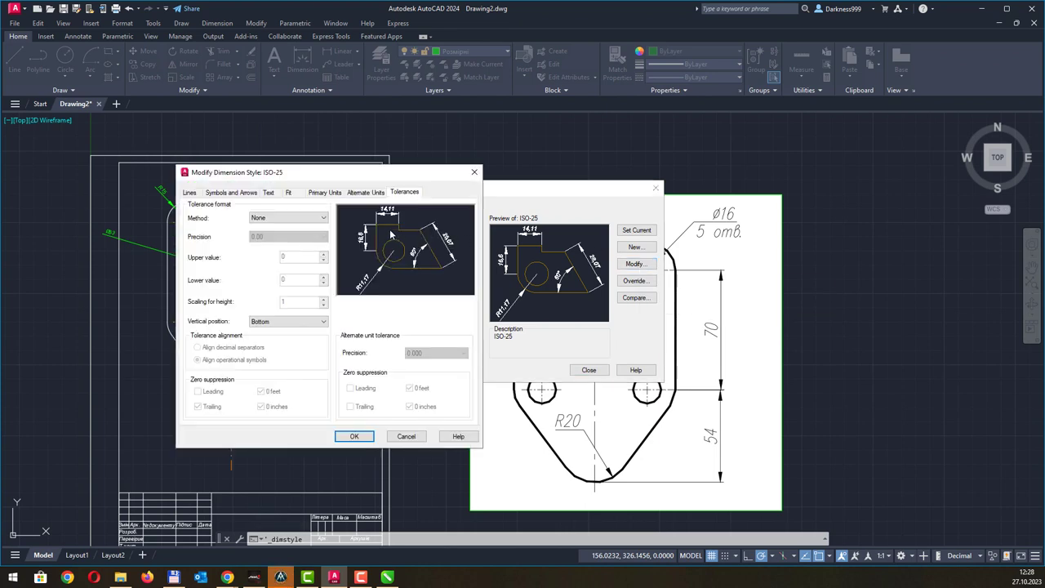
pyautogui.click(290, 193)
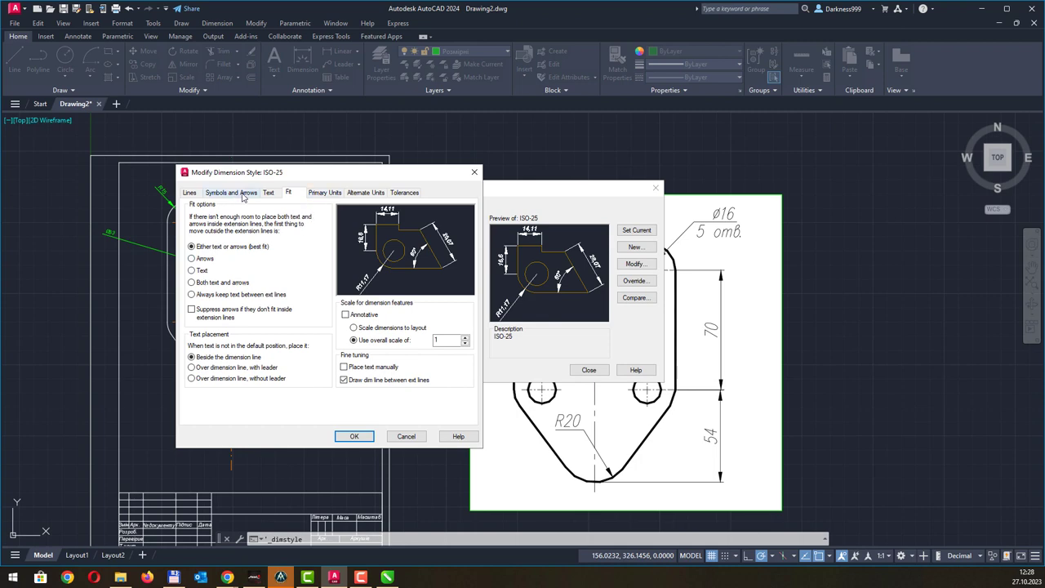
pyautogui.click(190, 193)
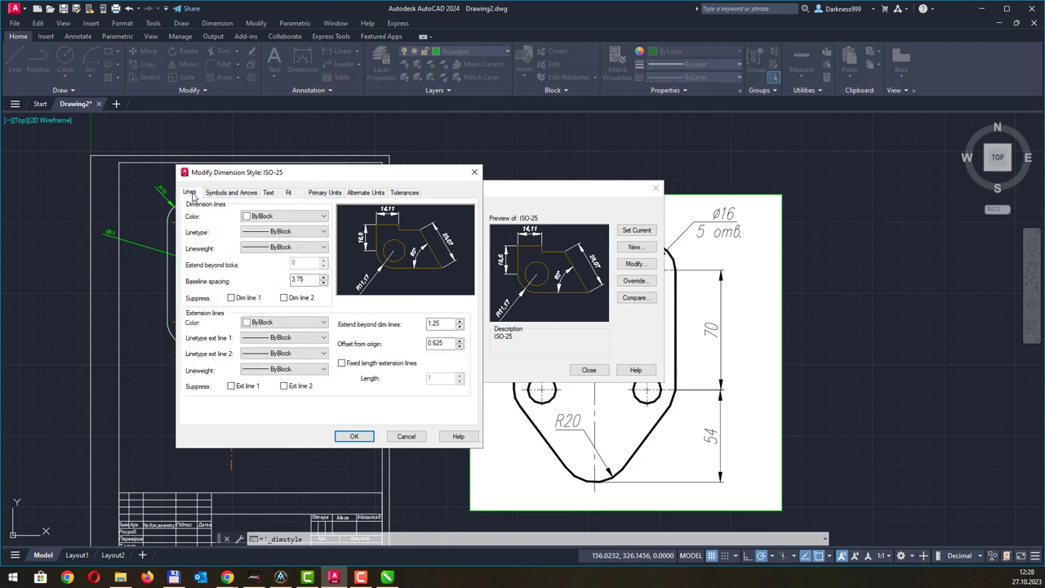
pyautogui.click(237, 194)
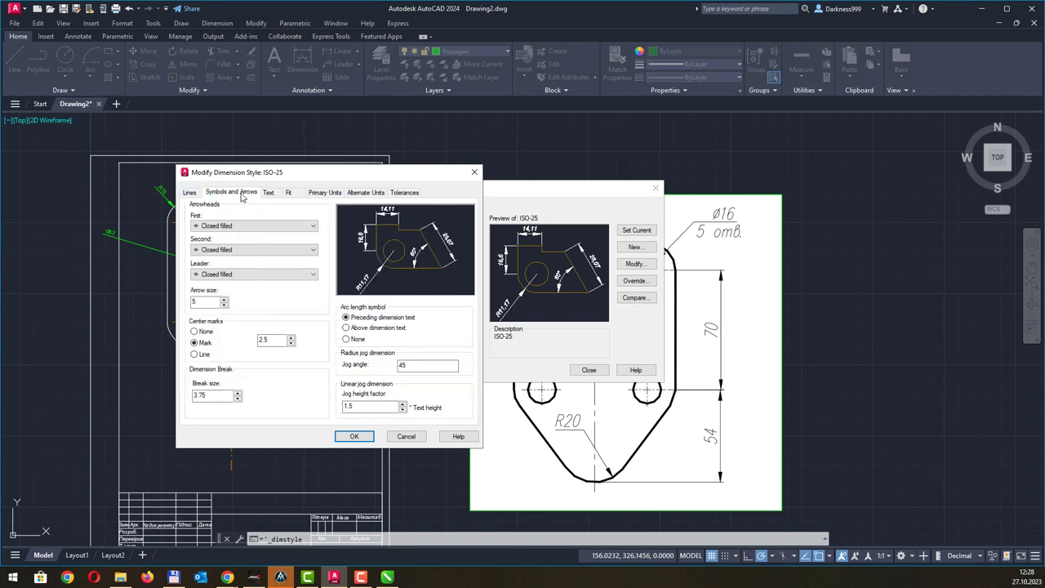
pyautogui.click(267, 195)
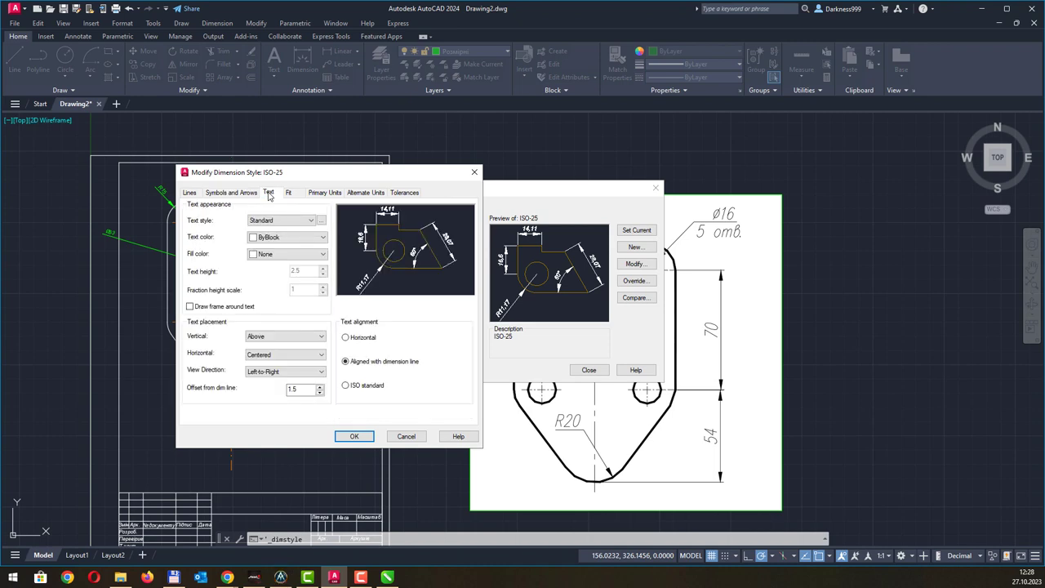
pyautogui.click(321, 338)
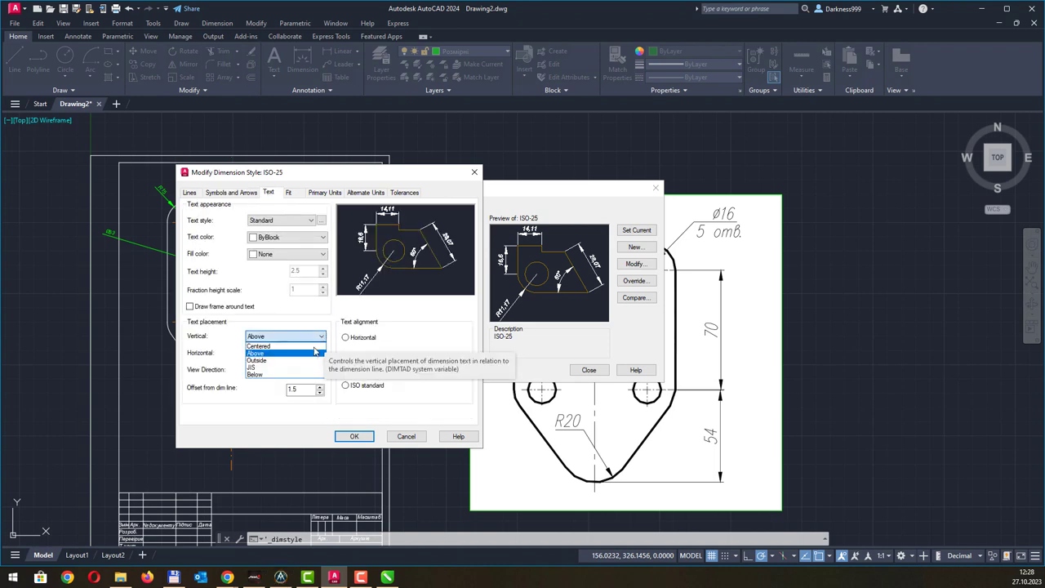
pyautogui.click(302, 372)
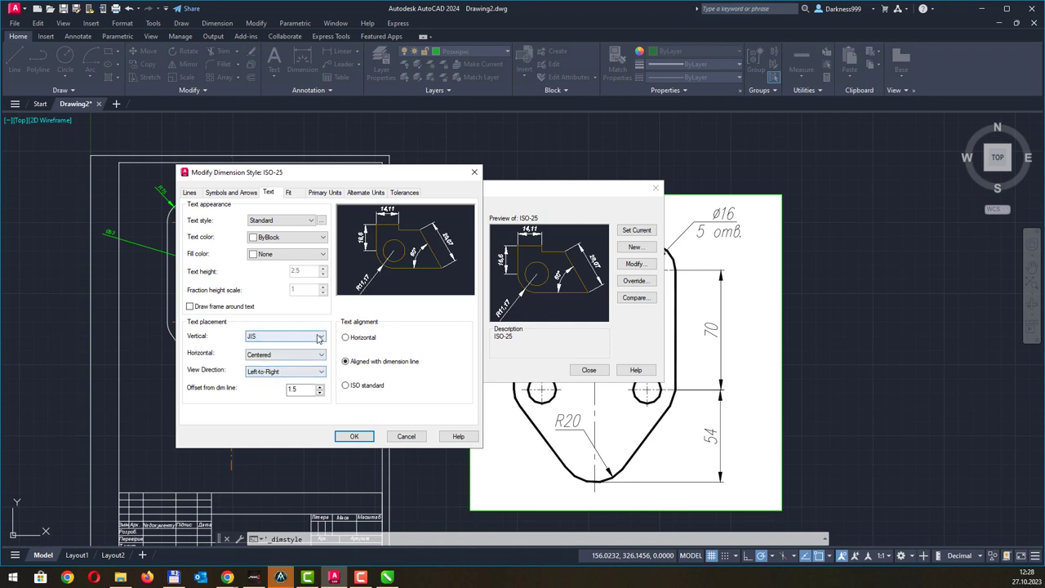
pyautogui.click(318, 338)
pyautogui.click(305, 375)
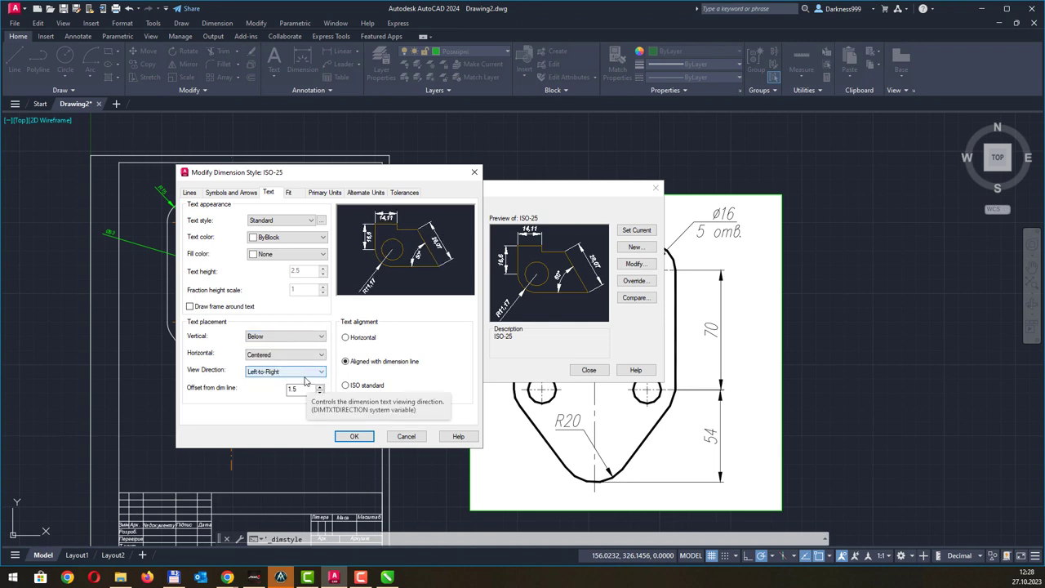
pyautogui.click(314, 336)
pyautogui.click(309, 346)
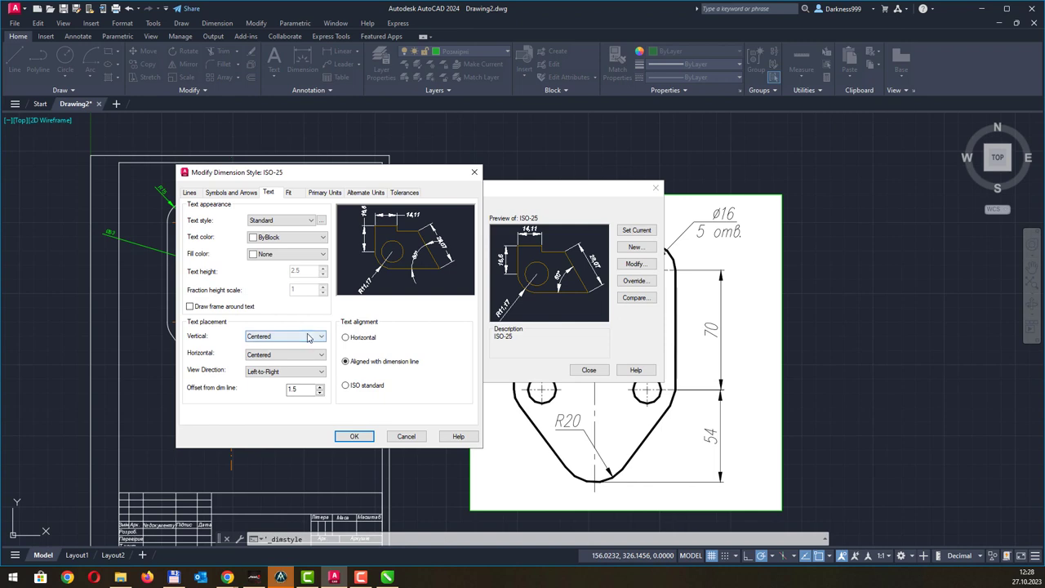
pyautogui.click(314, 336)
pyautogui.click(307, 353)
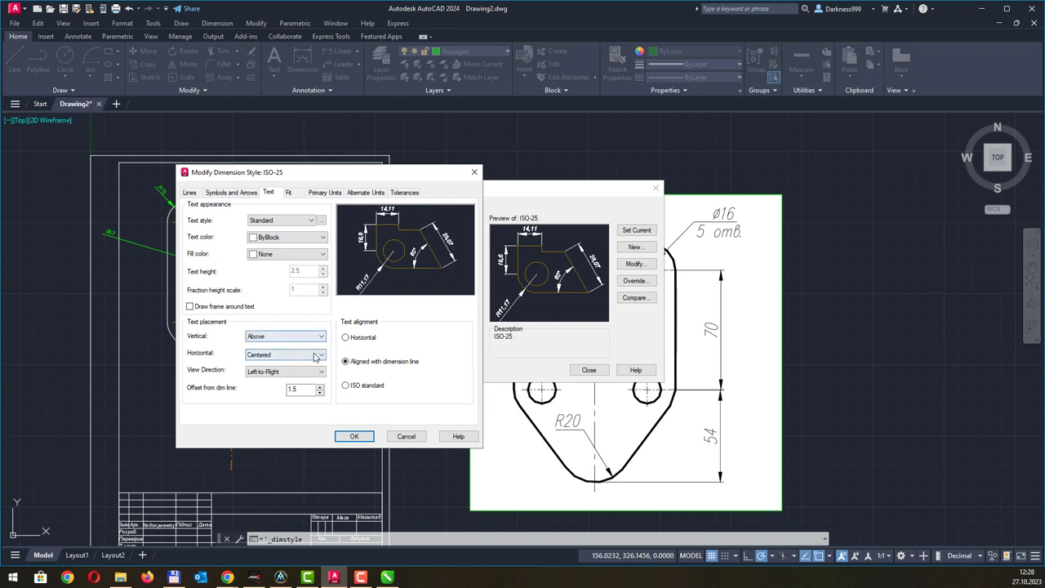
pyautogui.click(314, 356)
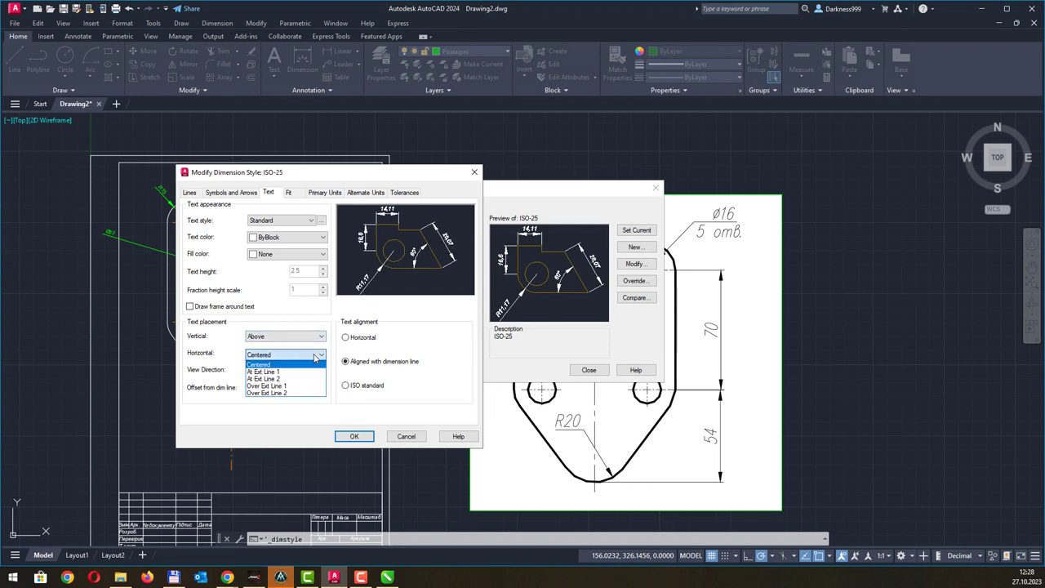
pyautogui.click(311, 372)
pyautogui.click(314, 355)
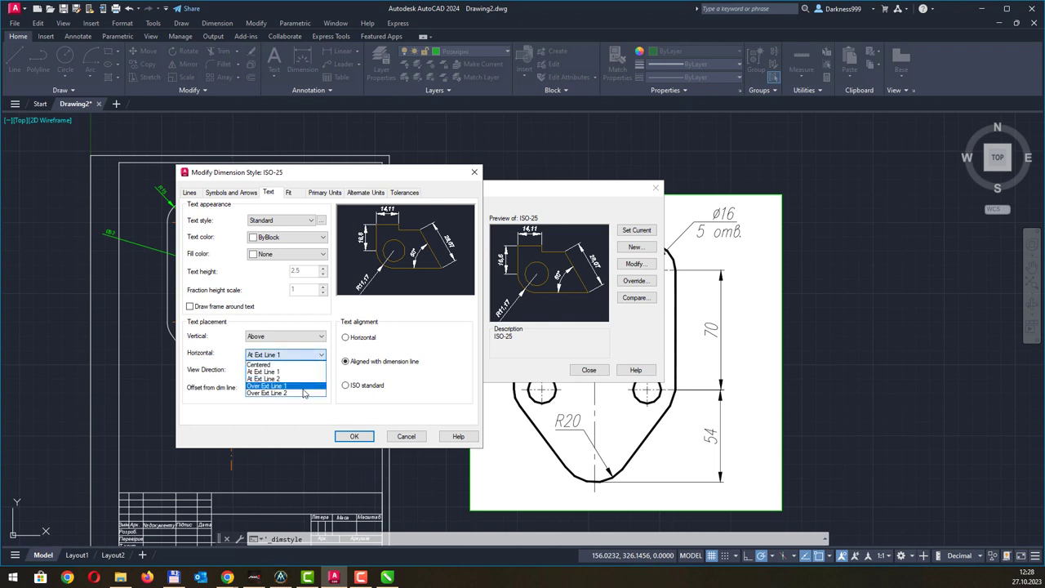
pyautogui.click(303, 387)
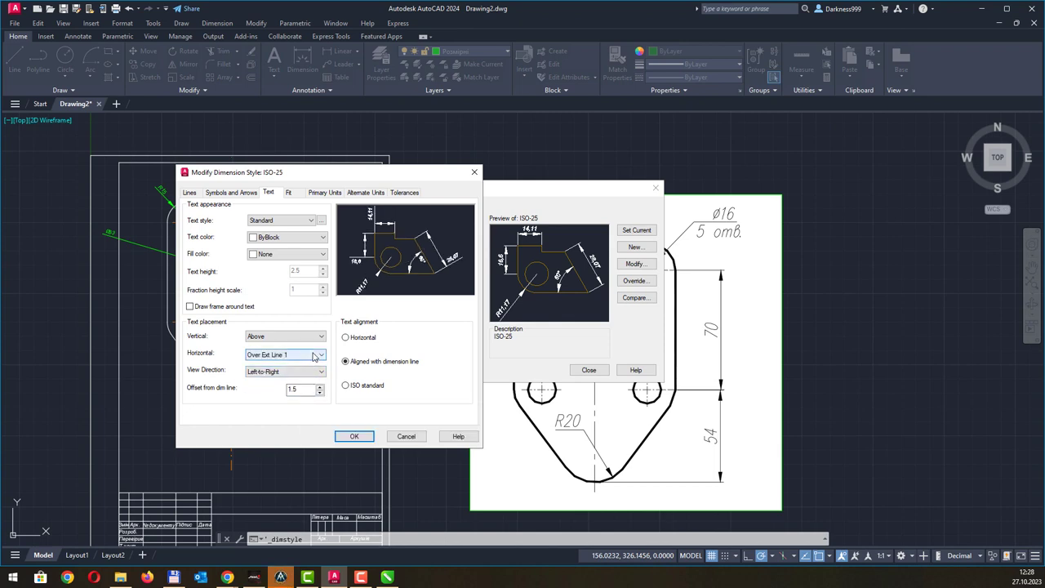
pyautogui.click(315, 355)
pyautogui.click(311, 363)
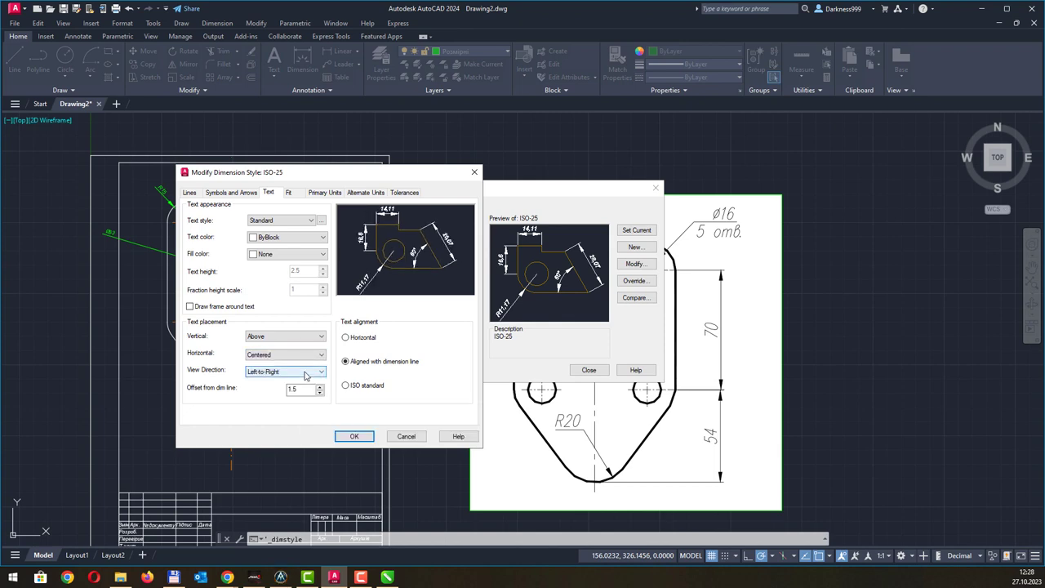
pyautogui.click(306, 374)
pyautogui.click(302, 380)
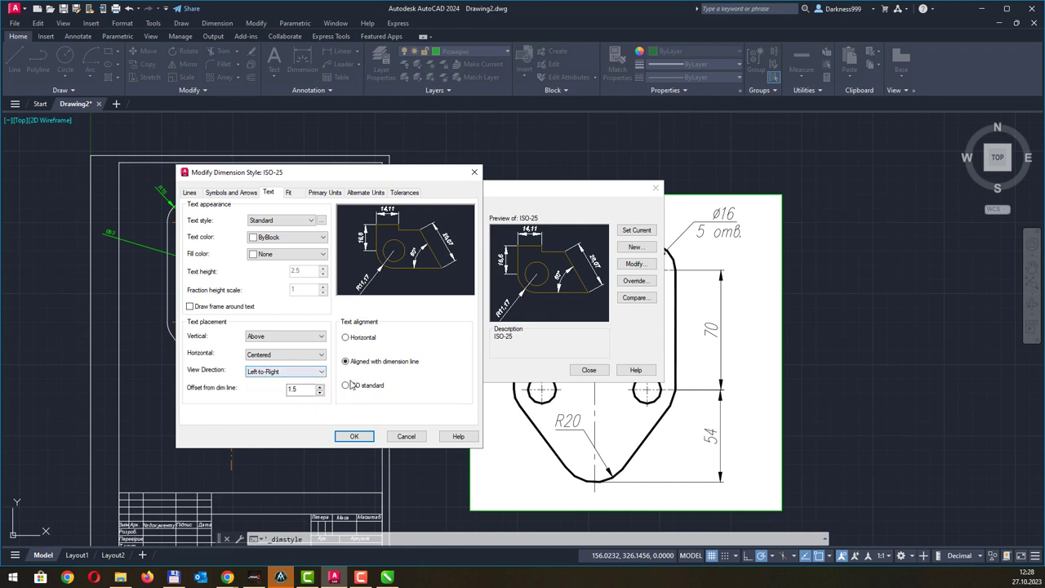
pyautogui.click(350, 384)
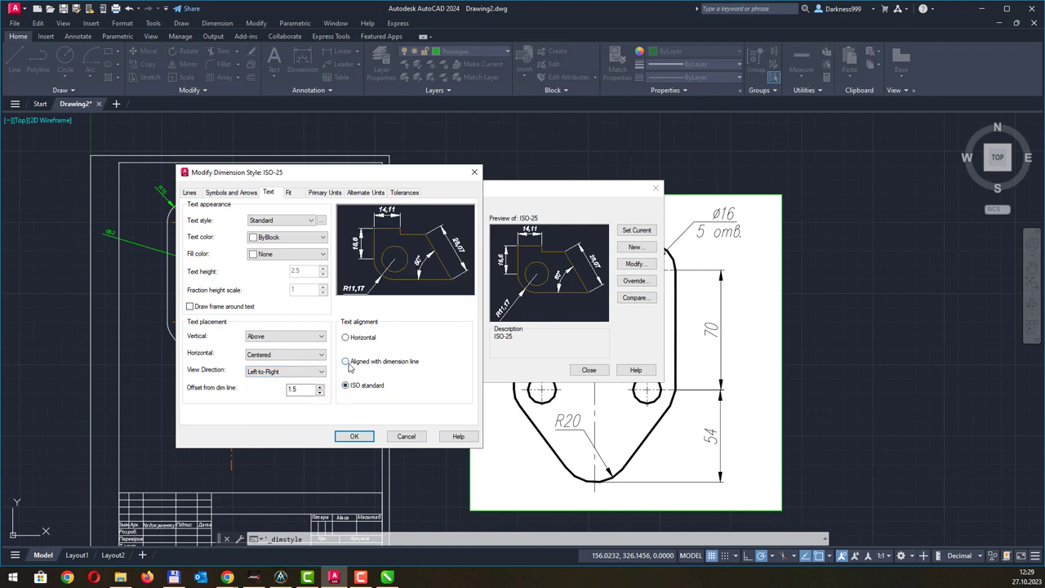
pyautogui.click(348, 365)
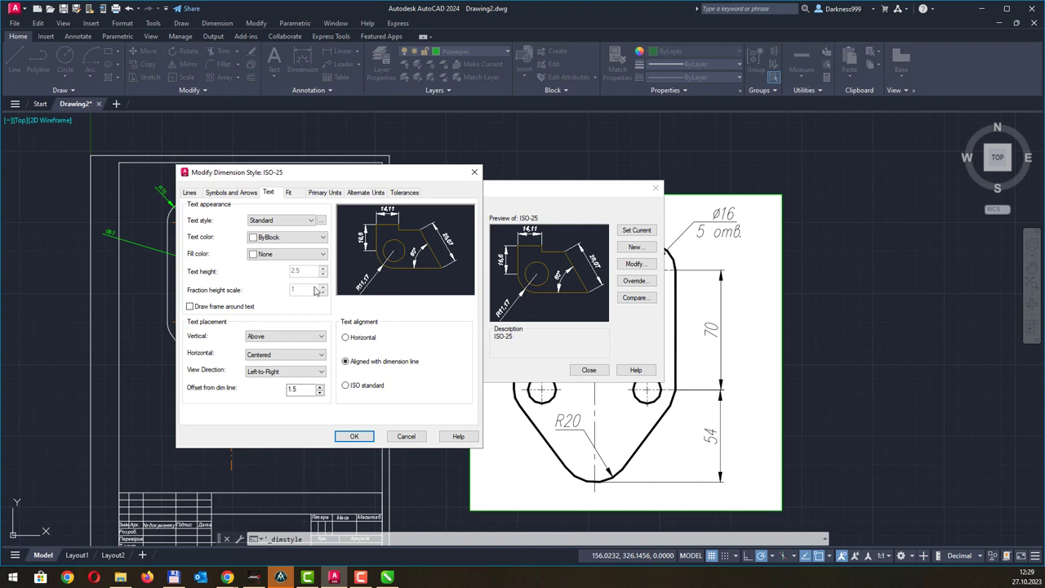
pyautogui.click(311, 220)
pyautogui.click(312, 221)
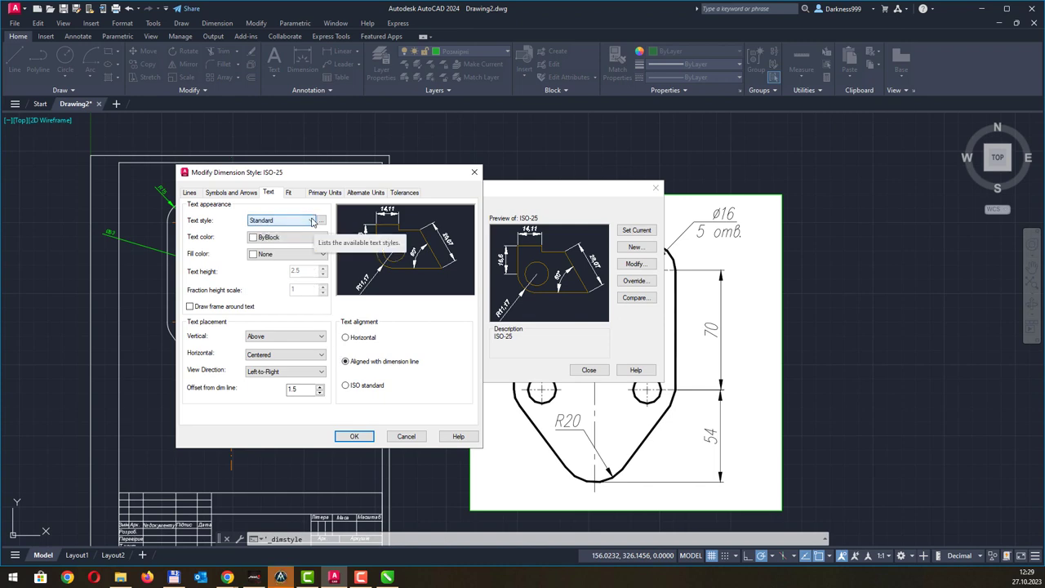
# - Frame the dimension text, then settle on the best-fit text-or-arrows option
pyautogui.click(233, 310)
pyautogui.click(299, 197)
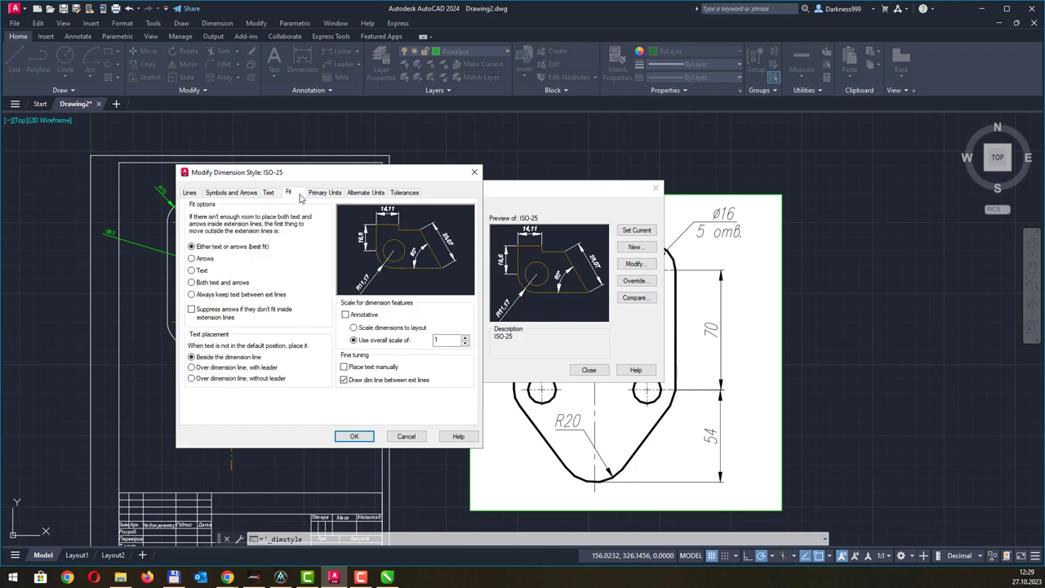
pyautogui.click(204, 270)
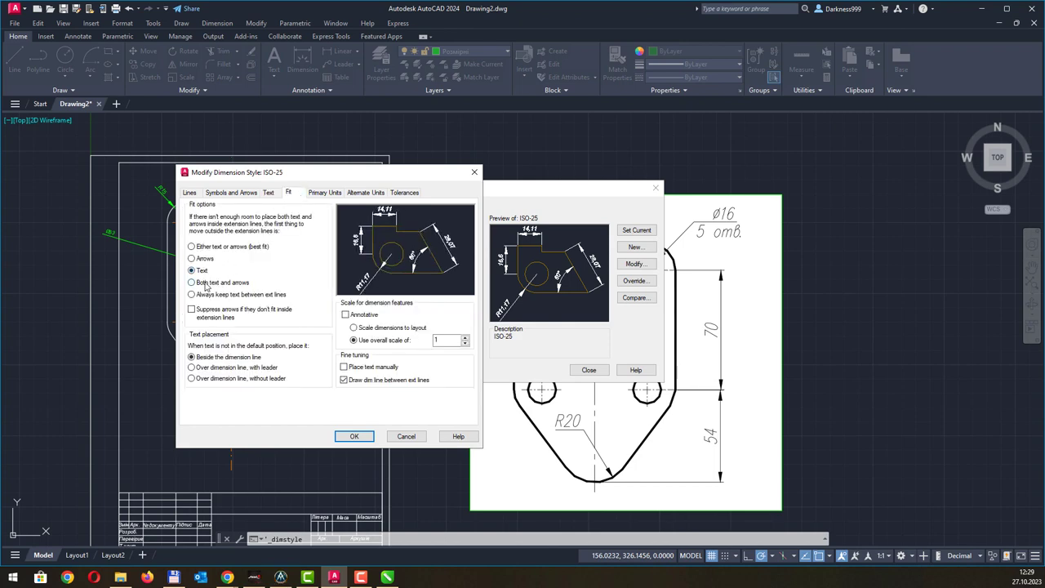
pyautogui.click(205, 283)
pyautogui.click(205, 296)
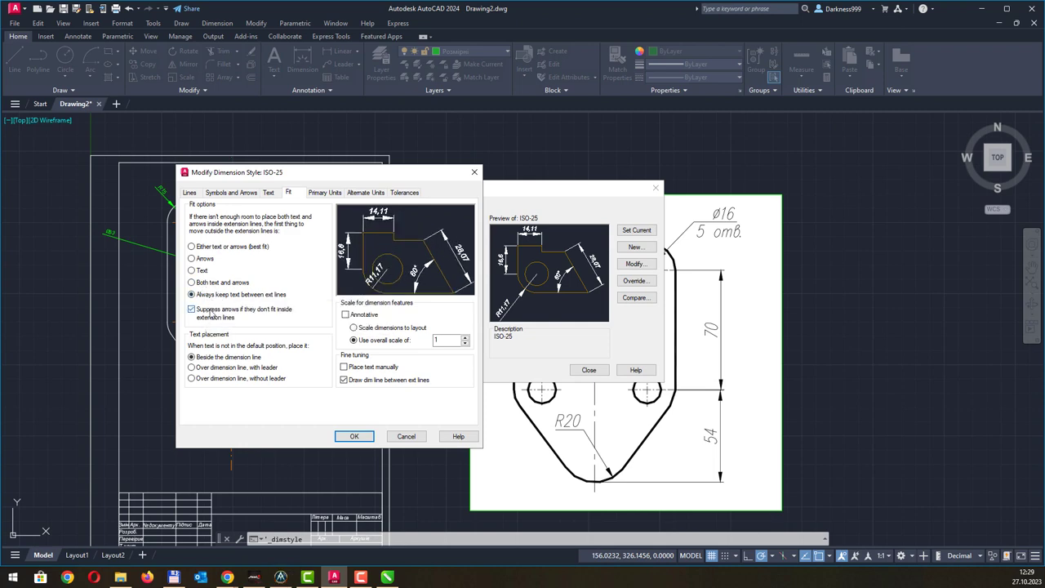
pyautogui.click(211, 317)
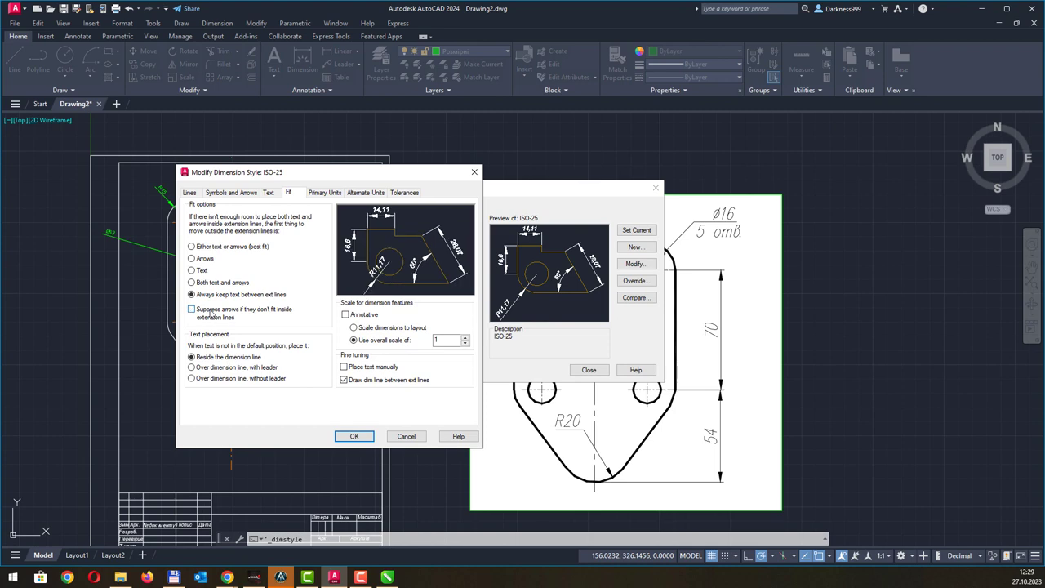
pyautogui.click(202, 270)
pyautogui.click(205, 258)
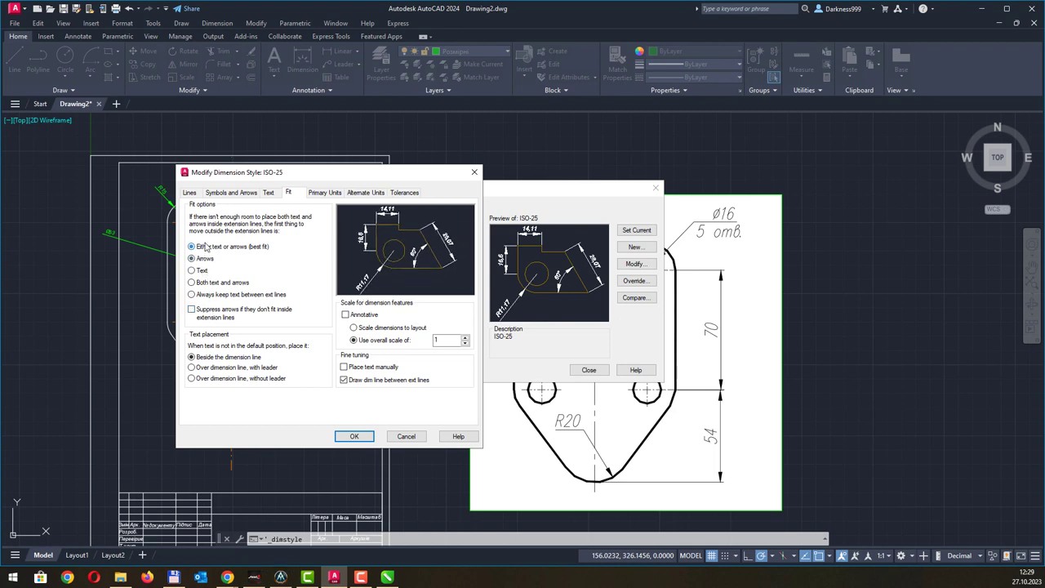
pyautogui.click(207, 247)
# - Keep overall scale, not Annotative, and place text 'Over dimension line, with leader'
pyautogui.click(346, 315)
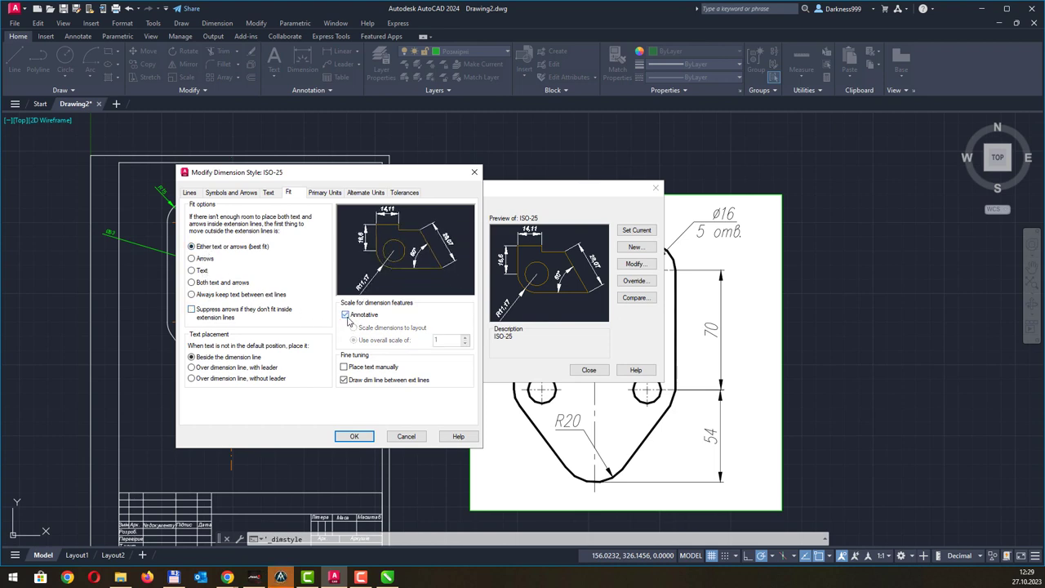
pyautogui.click(346, 315)
pyautogui.click(354, 328)
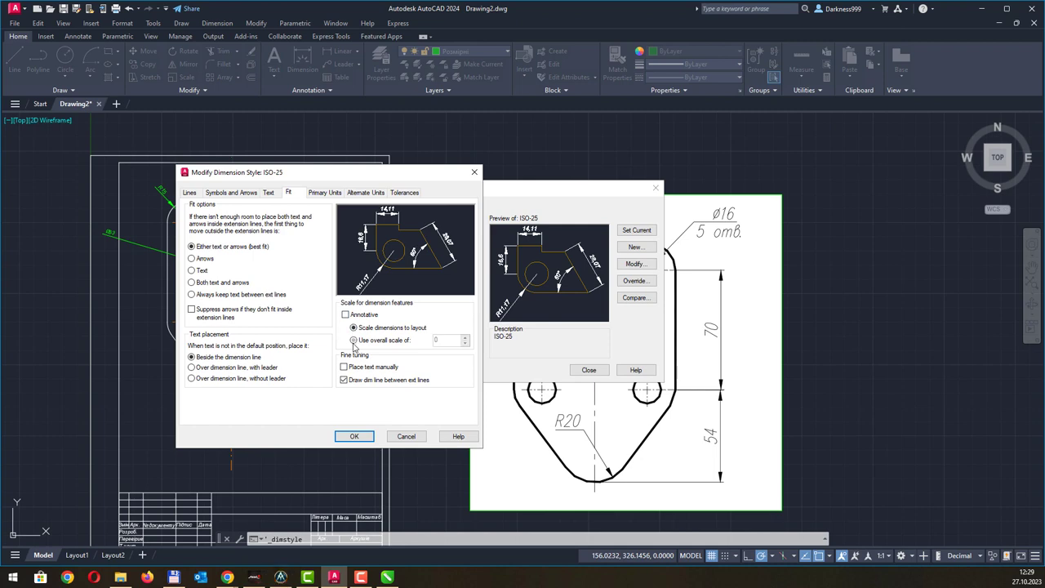
pyautogui.click(378, 340)
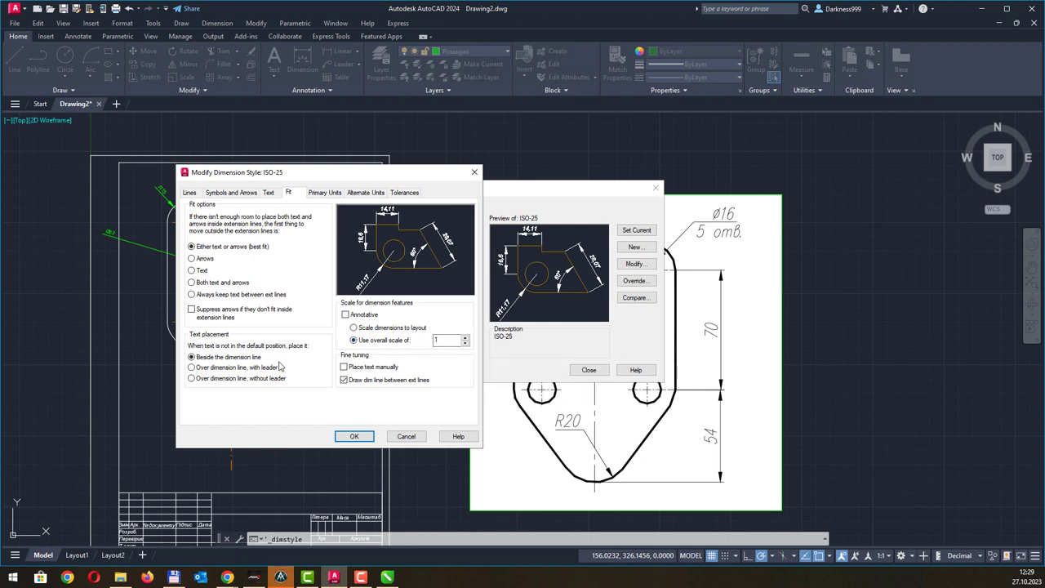
pyautogui.click(239, 371)
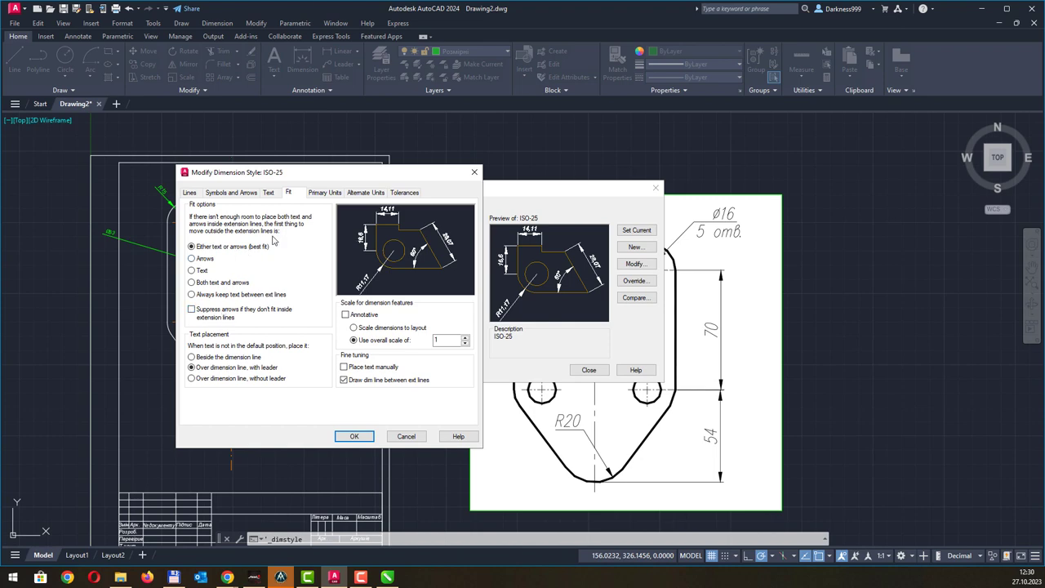
# - Reach the Tolerances tab and try the Symmetrical, Deviation, Limits and Basic tolerance methods
pyautogui.click(323, 194)
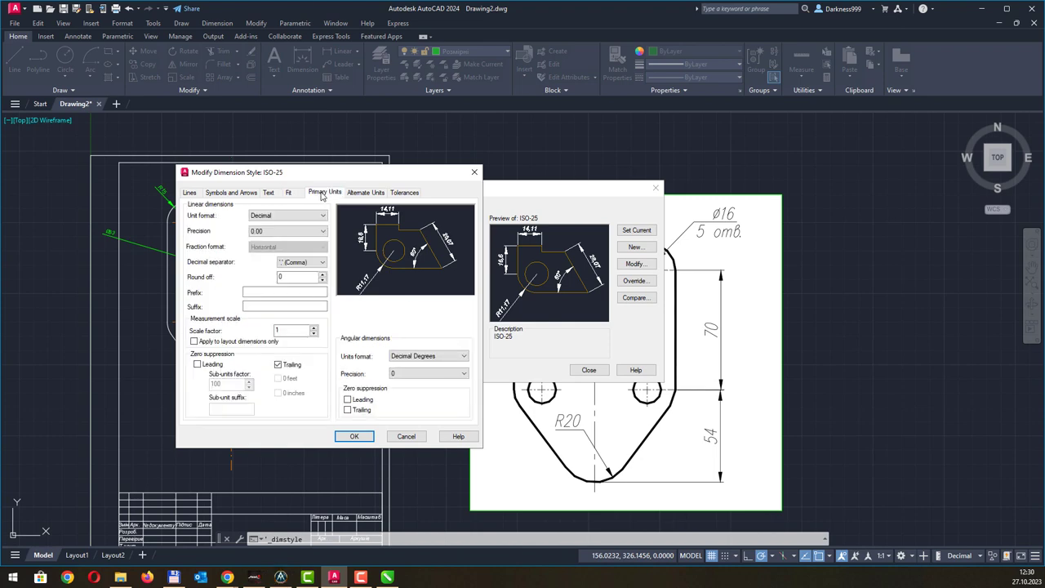
pyautogui.click(354, 193)
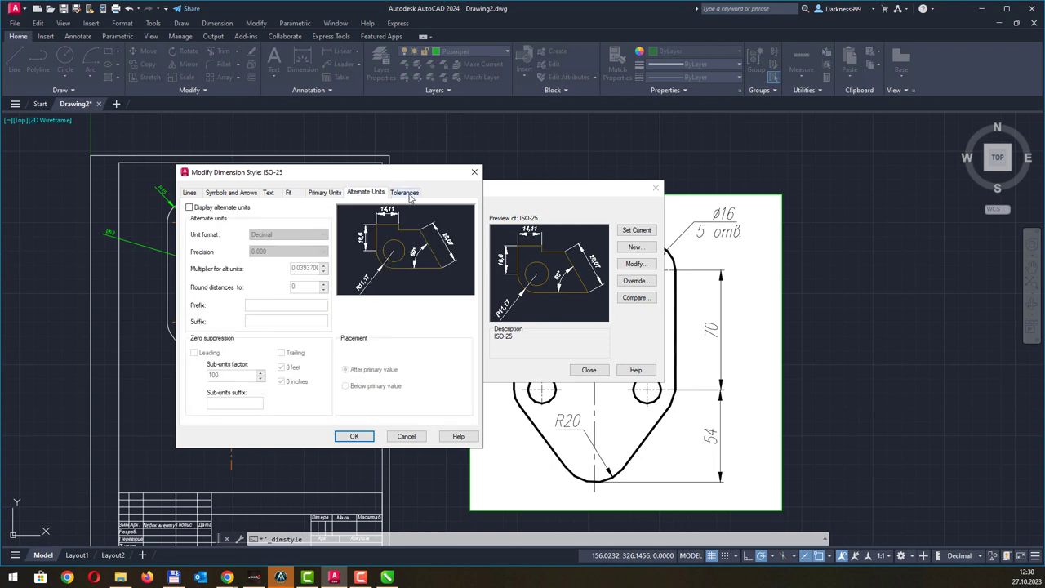
pyautogui.click(405, 193)
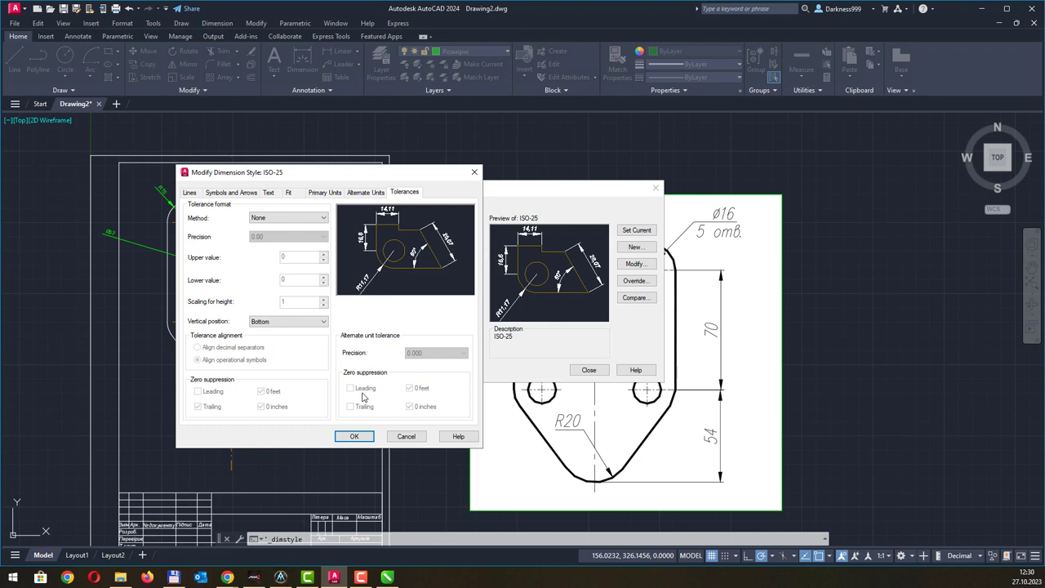
pyautogui.click(317, 221)
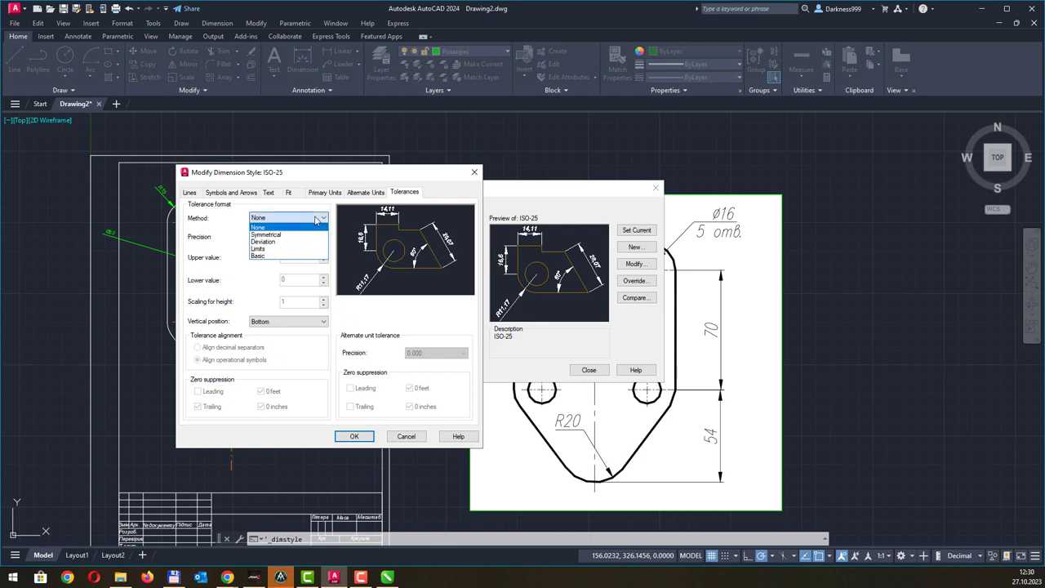
pyautogui.click(308, 235)
pyautogui.click(303, 219)
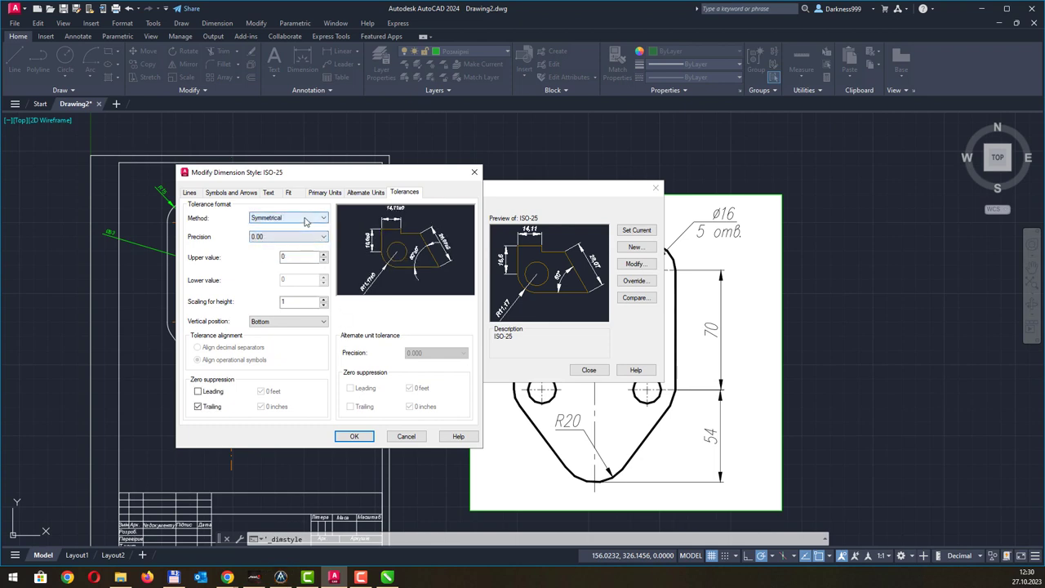
pyautogui.click(295, 235)
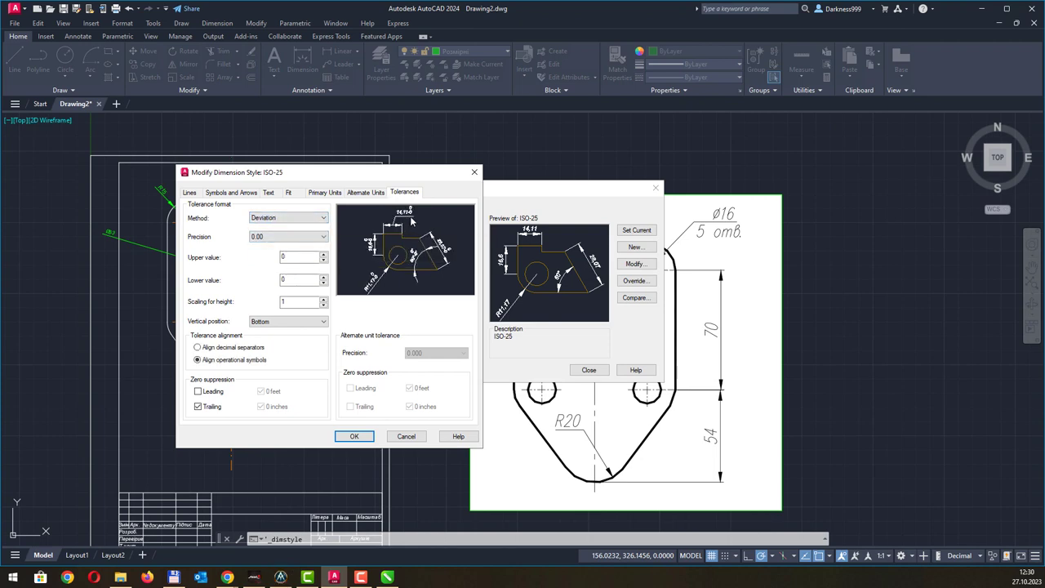
pyautogui.click(323, 218)
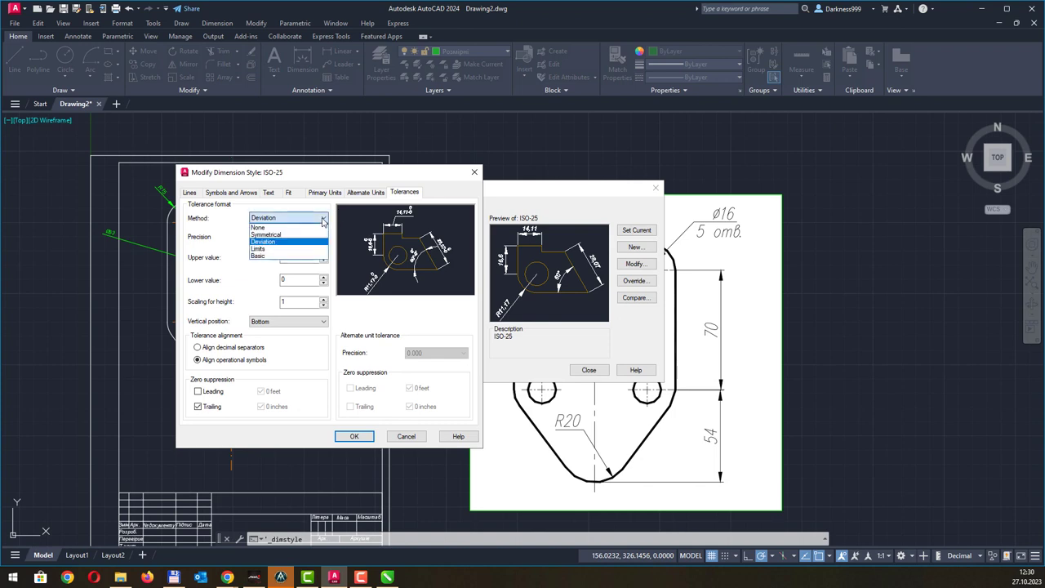
pyautogui.click(302, 251)
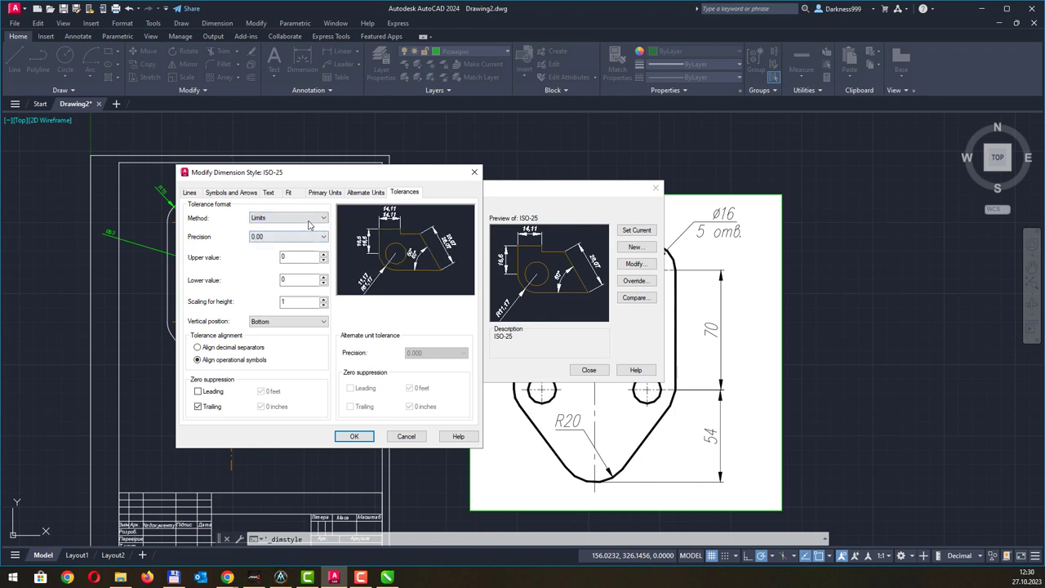
pyautogui.click(310, 218)
pyautogui.click(288, 249)
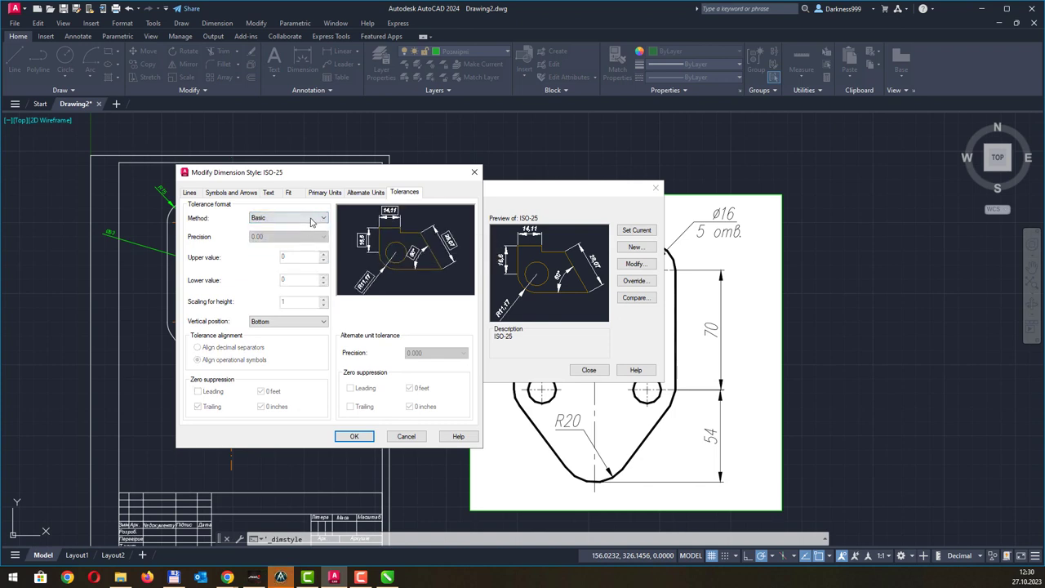
# - Cycle through None and Symmetrical, then settle on Deviation as the tolerance method
pyautogui.click(310, 218)
pyautogui.click(300, 230)
pyautogui.click(300, 218)
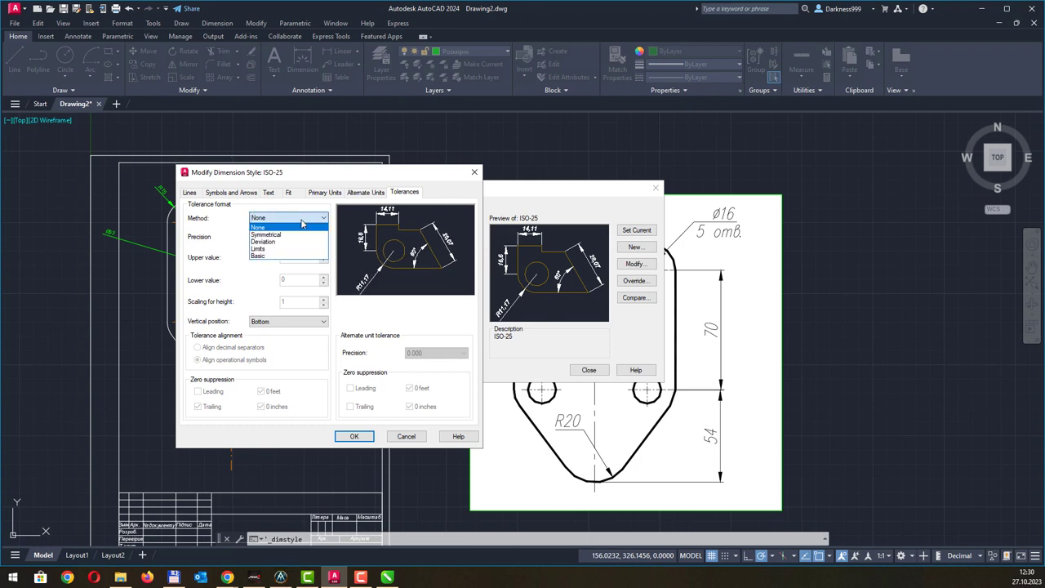
pyautogui.click(300, 237)
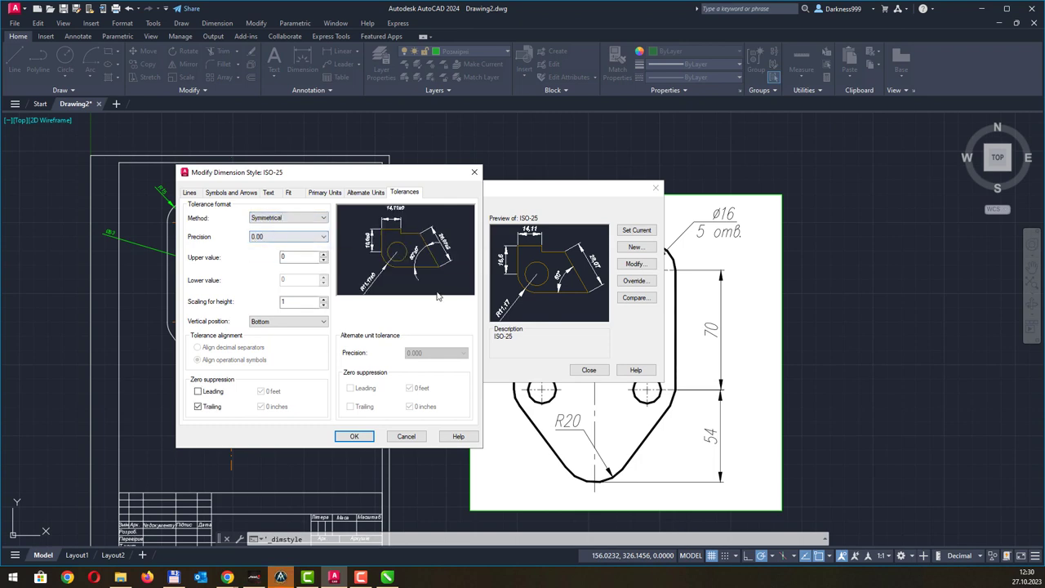
pyautogui.click(311, 220)
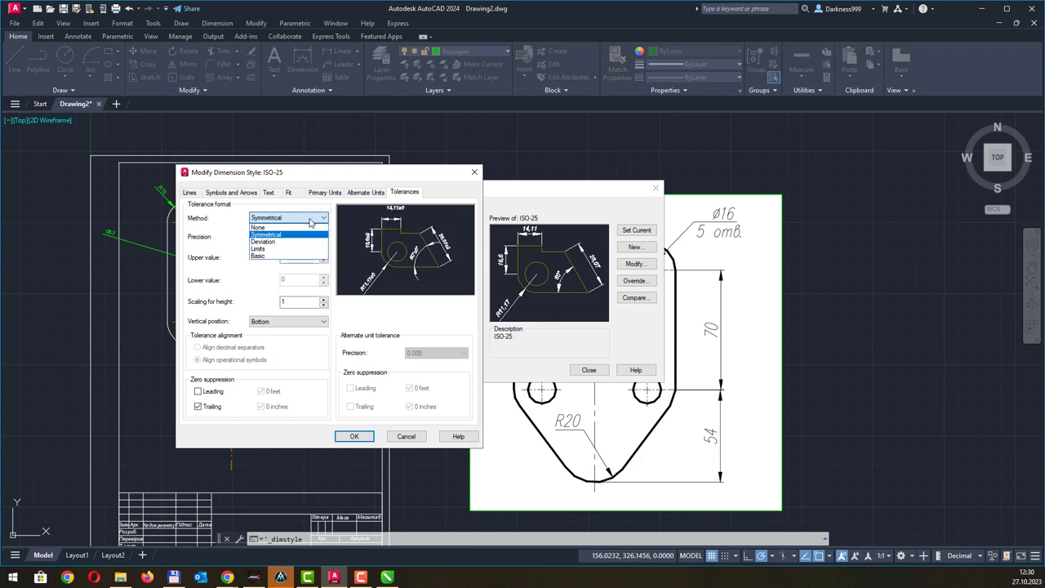
pyautogui.click(290, 242)
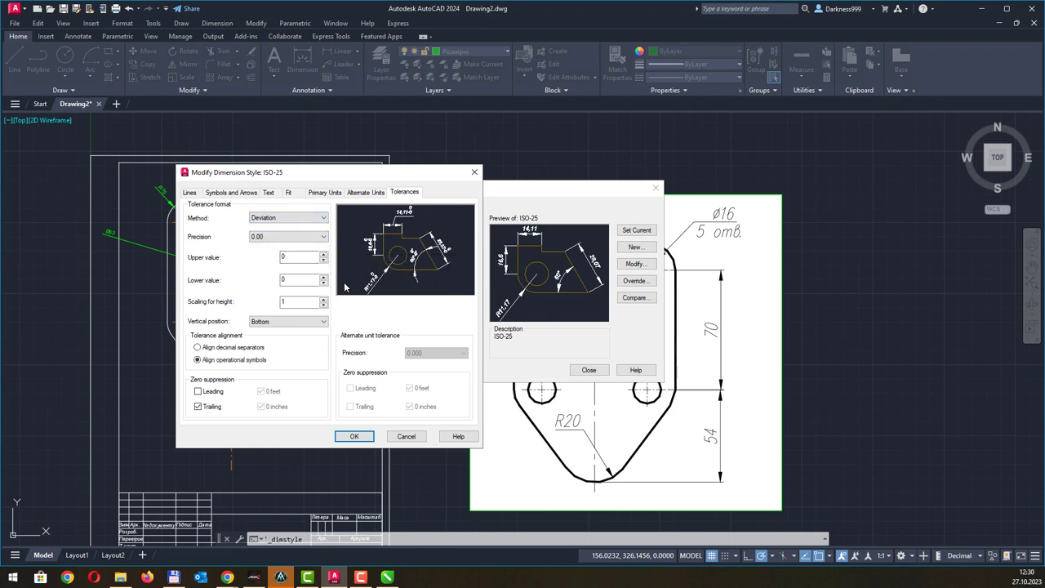
# - Try the Middle tolerance vertical position, then set it back to Bottom
pyautogui.click(321, 323)
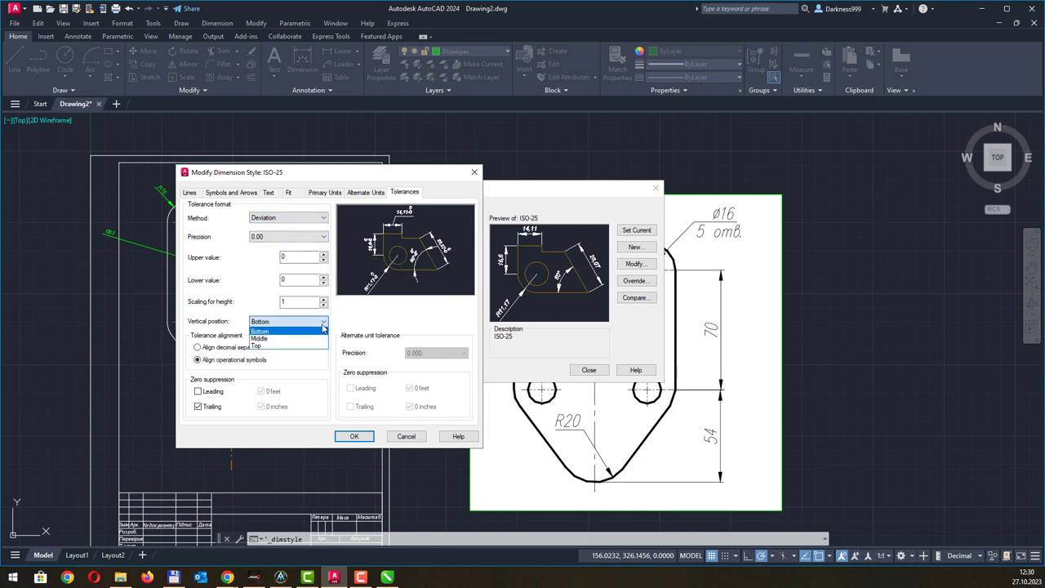
pyautogui.click(311, 338)
pyautogui.click(312, 323)
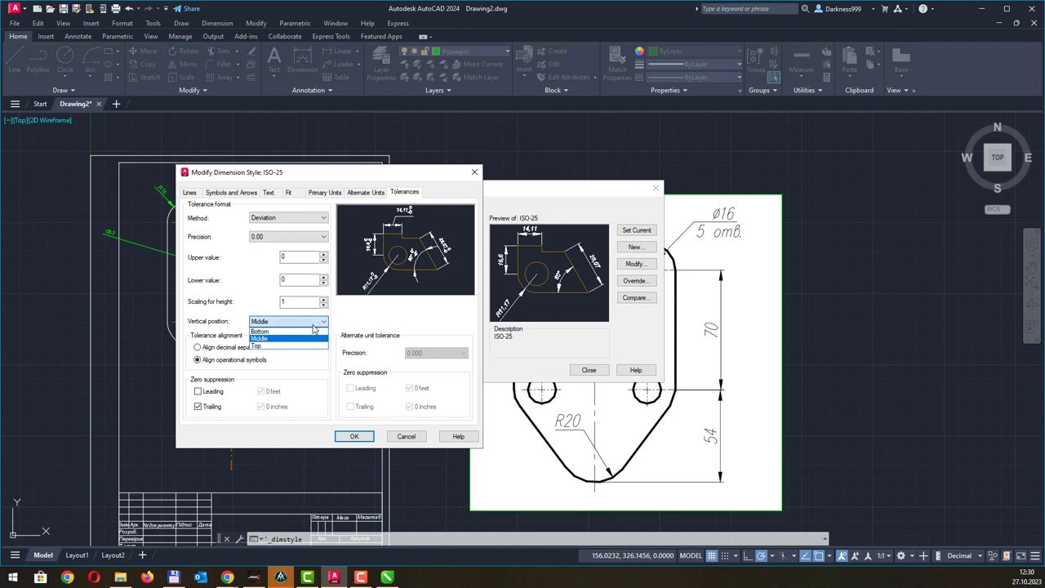
pyautogui.click(309, 331)
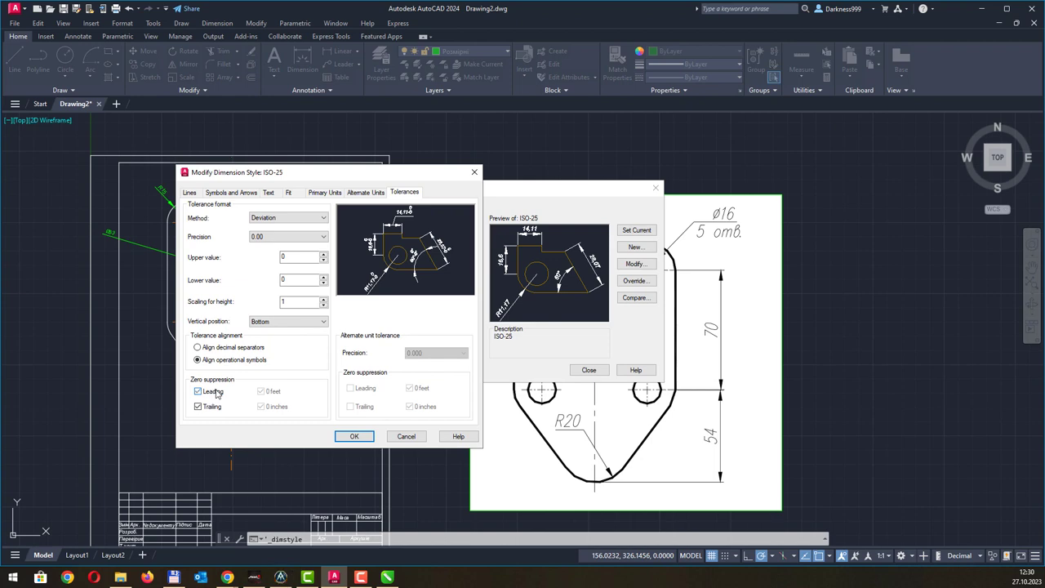
# - Confirm the Deviation tolerance changes and close the Dimension Style Manager
pyautogui.click(358, 436)
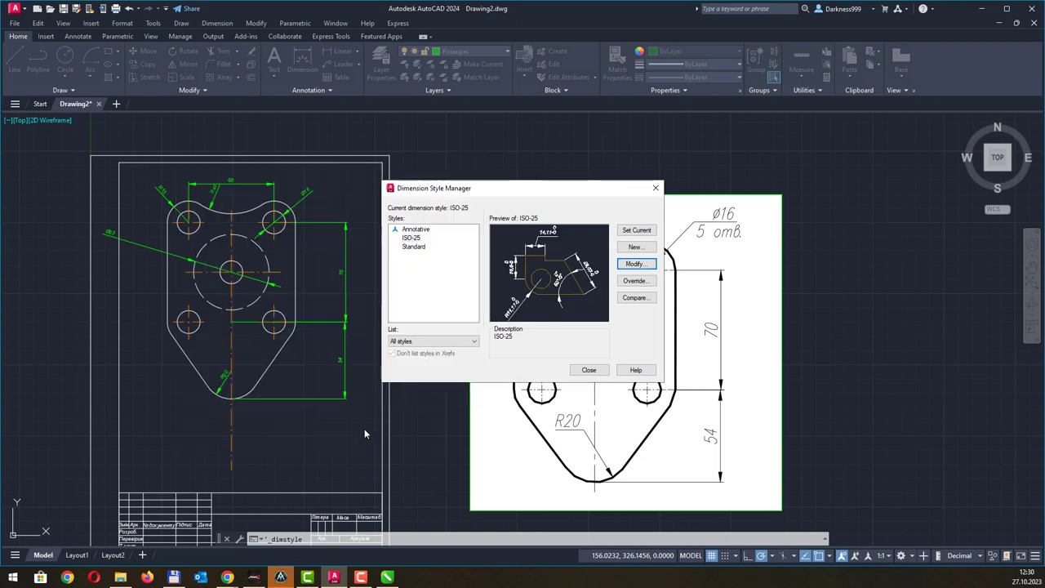
pyautogui.click(589, 370)
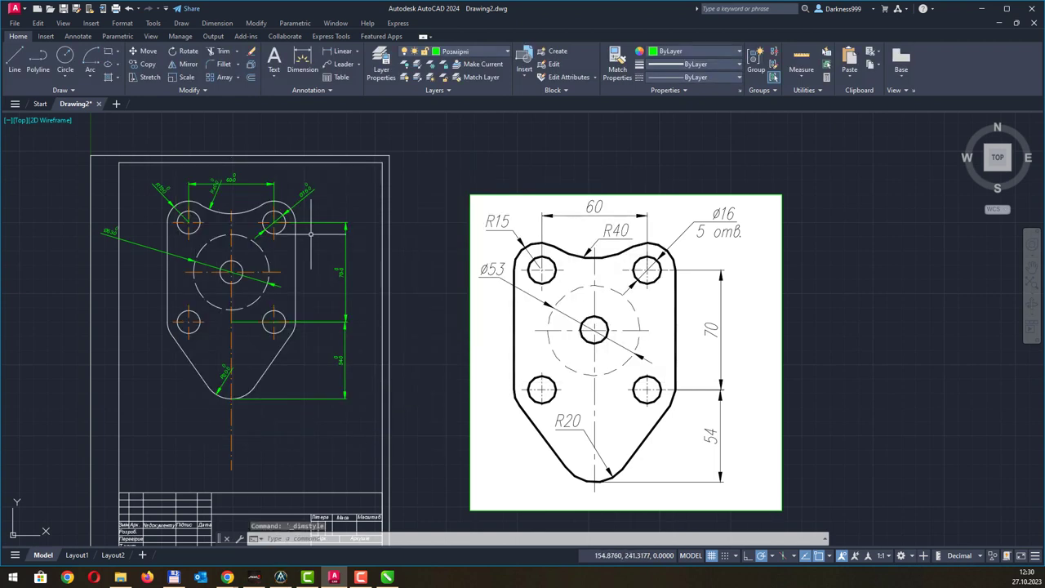
pyautogui.scroll(2, 294, 186)
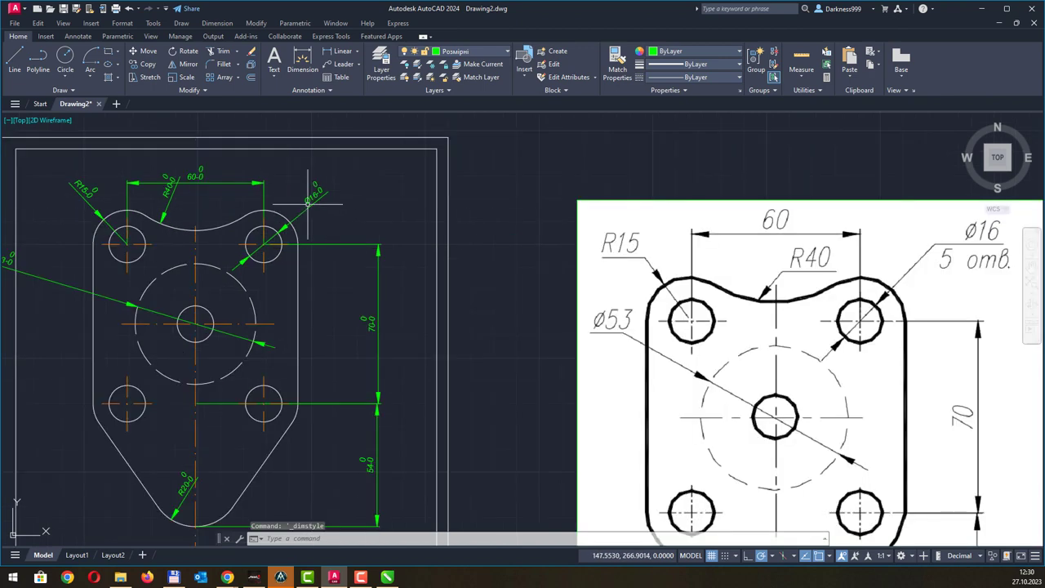
# - Reposition the Ø16 diameter dimension text
pyautogui.click(314, 201)
pyautogui.click(318, 198)
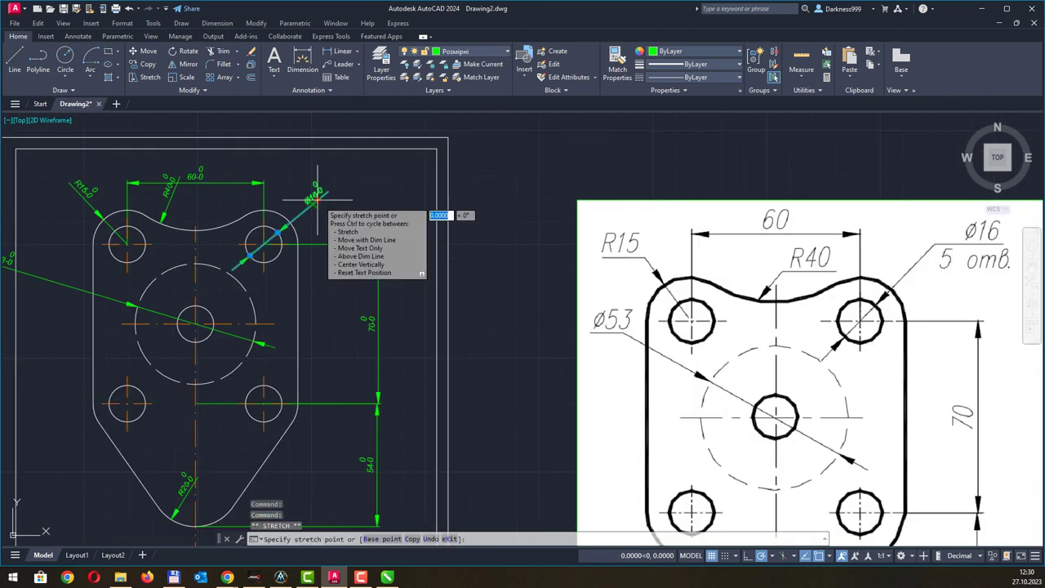
pyautogui.click(312, 202)
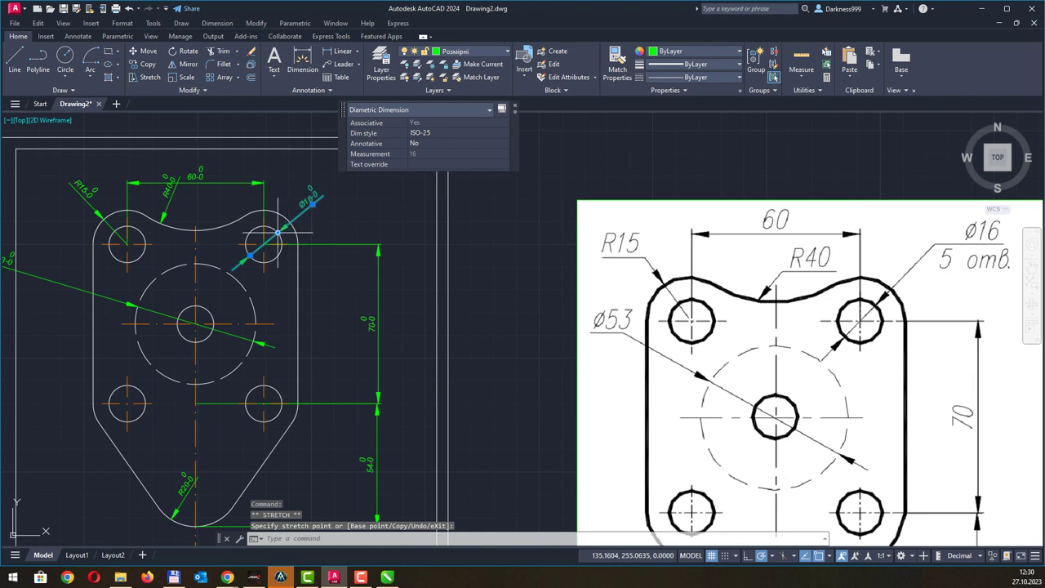
pyautogui.click(313, 203)
pyautogui.click(309, 207)
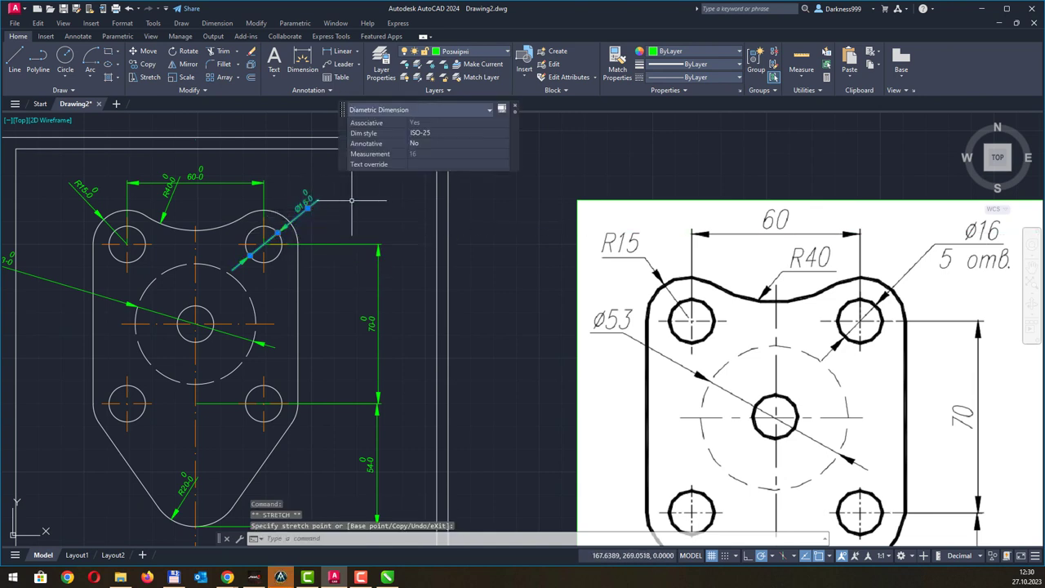
pyautogui.press('Escape')
# - Set the ISO-25 style's tolerance method back to None and close the style manager
pyautogui.click(208, 92)
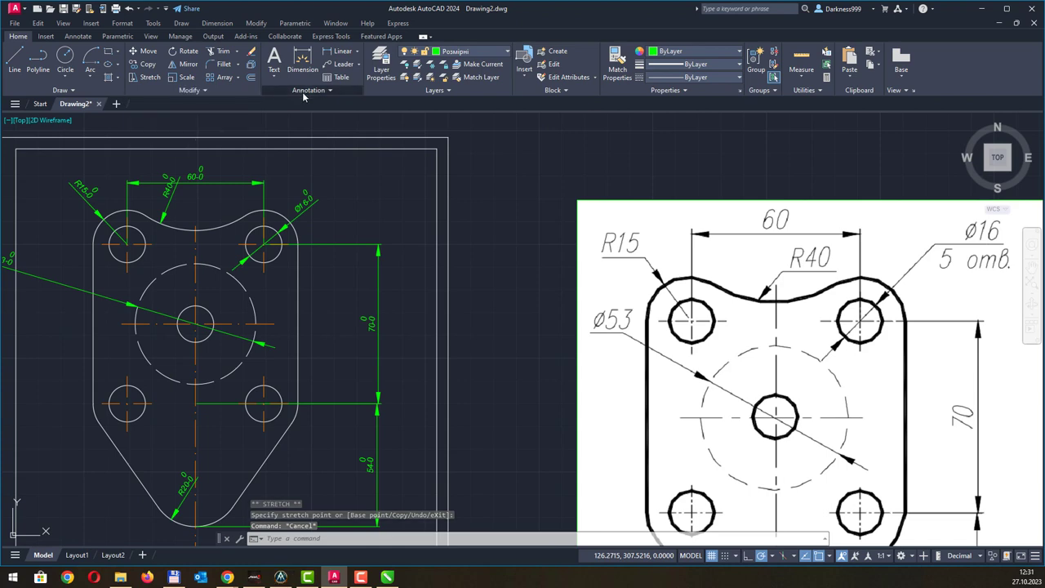
pyautogui.click(303, 93)
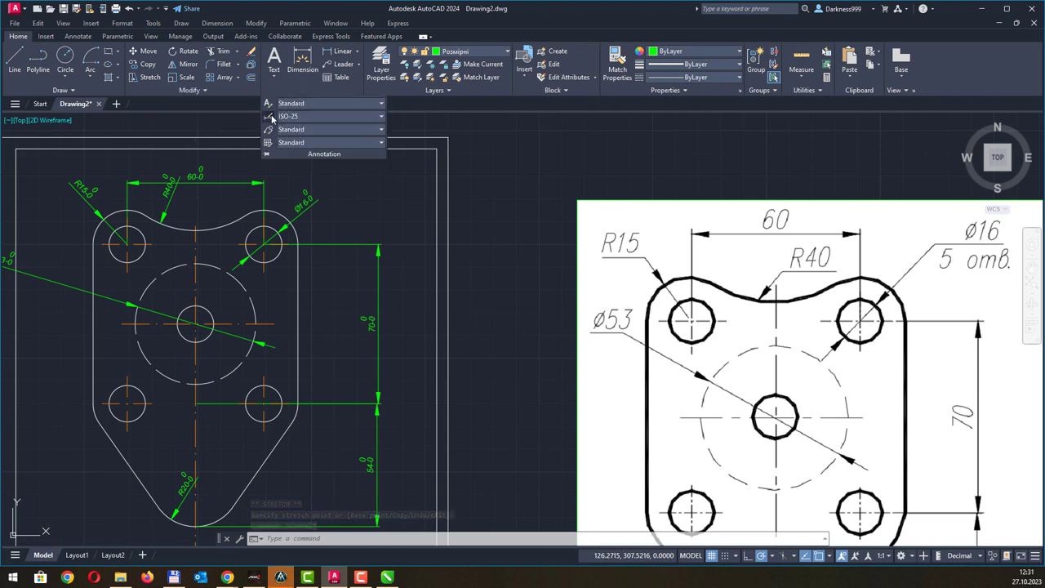
pyautogui.click(268, 117)
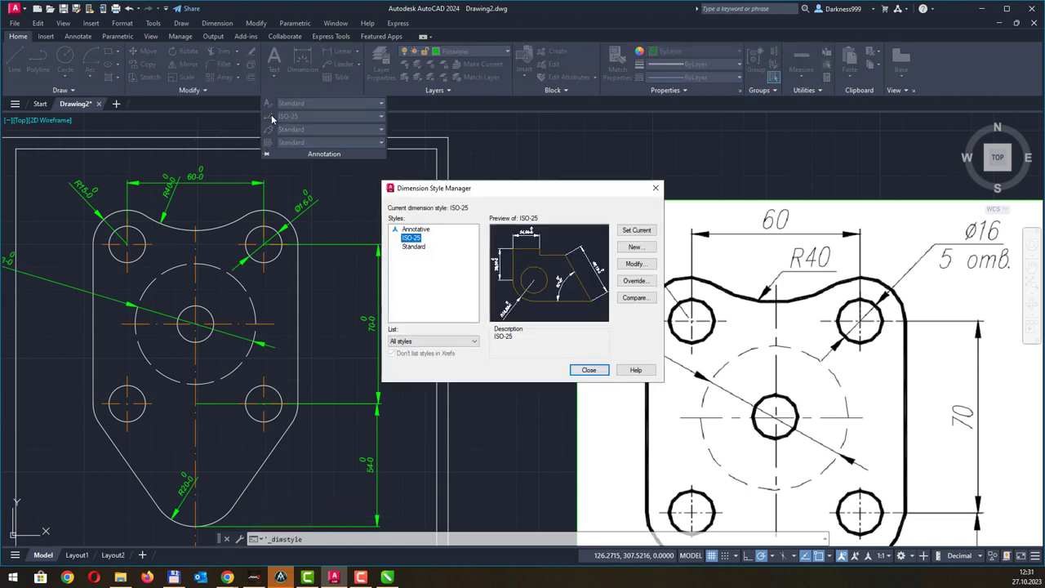
pyautogui.click(636, 265)
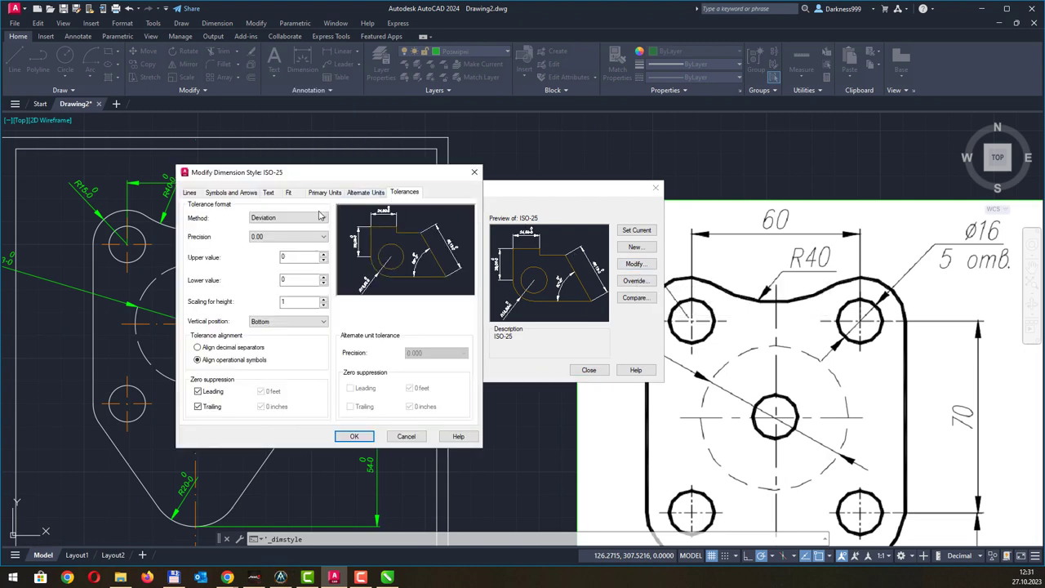
pyautogui.click(312, 219)
pyautogui.click(293, 228)
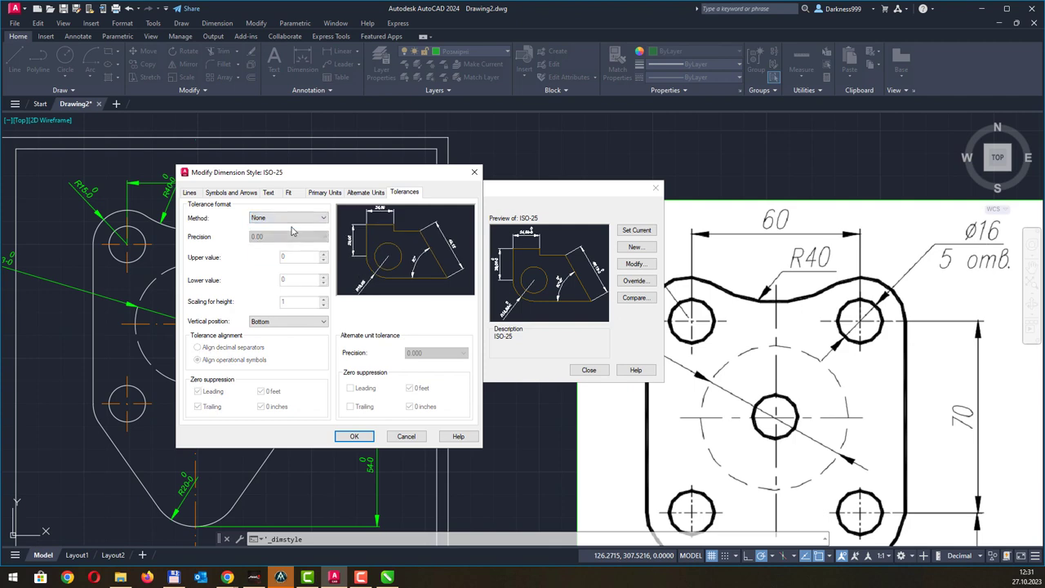
pyautogui.click(355, 437)
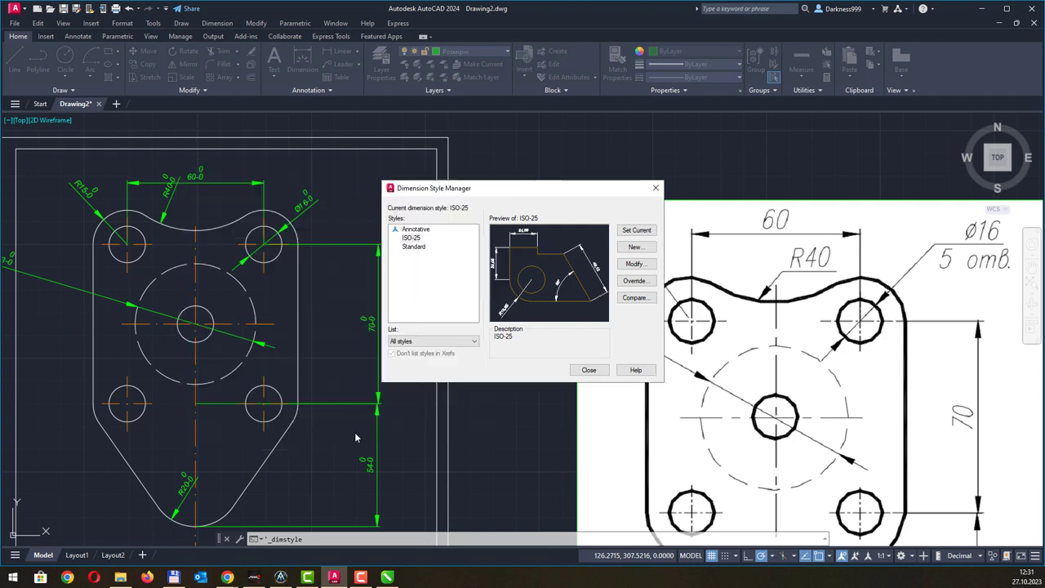
pyautogui.click(589, 370)
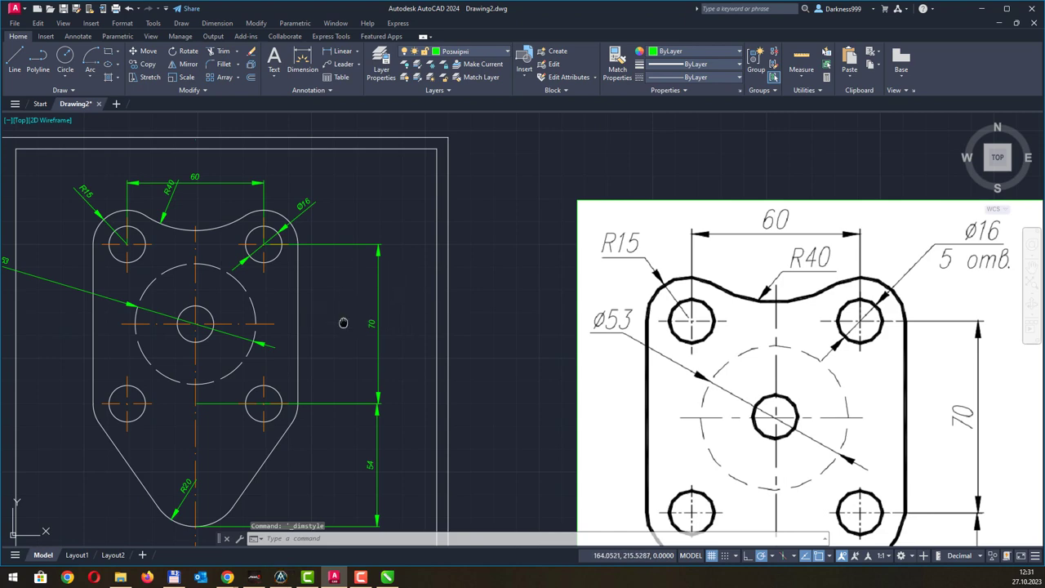
# - Copy the Ø16 diameter dimension to a spot beside the frame
pyautogui.moveTo(346, 320)
pyautogui.mouseDown(button='middle')
pyautogui.moveTo(370, 298)
pyautogui.moveTo(332, 341)
pyautogui.mouseUp(button='middle')
pyautogui.click(296, 229)
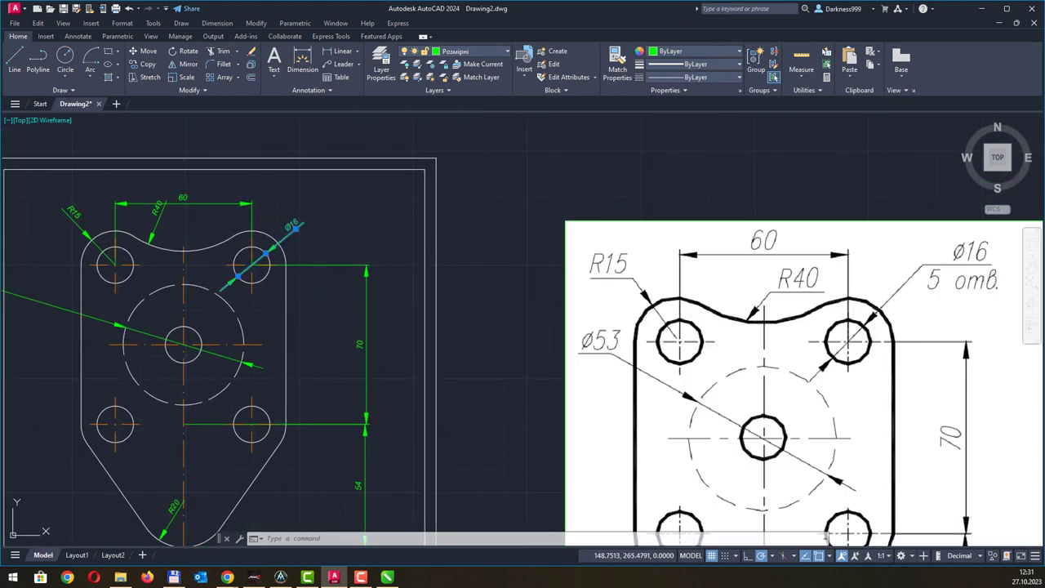
pyautogui.press('Escape')
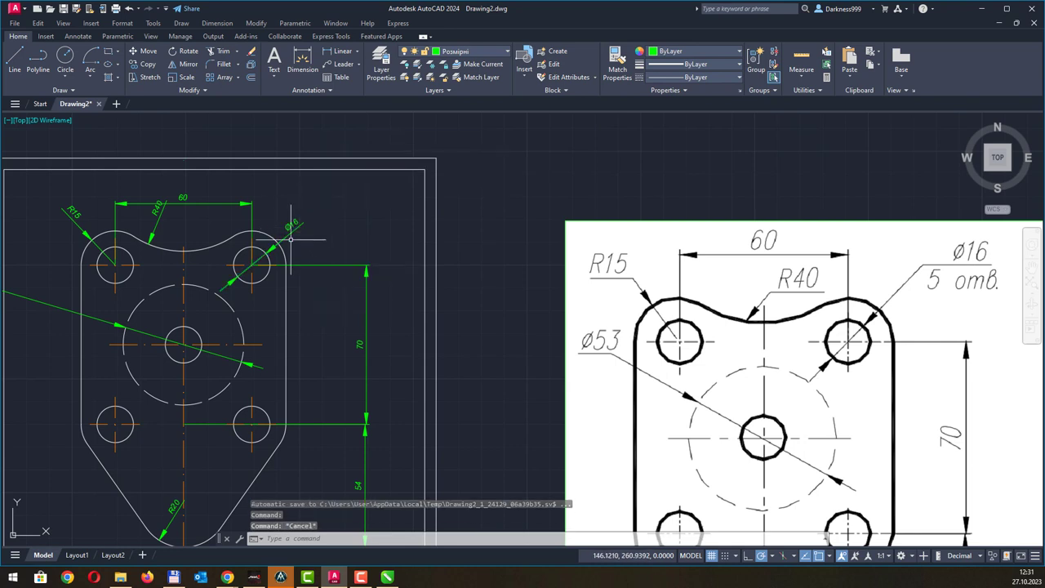
pyautogui.click(149, 64)
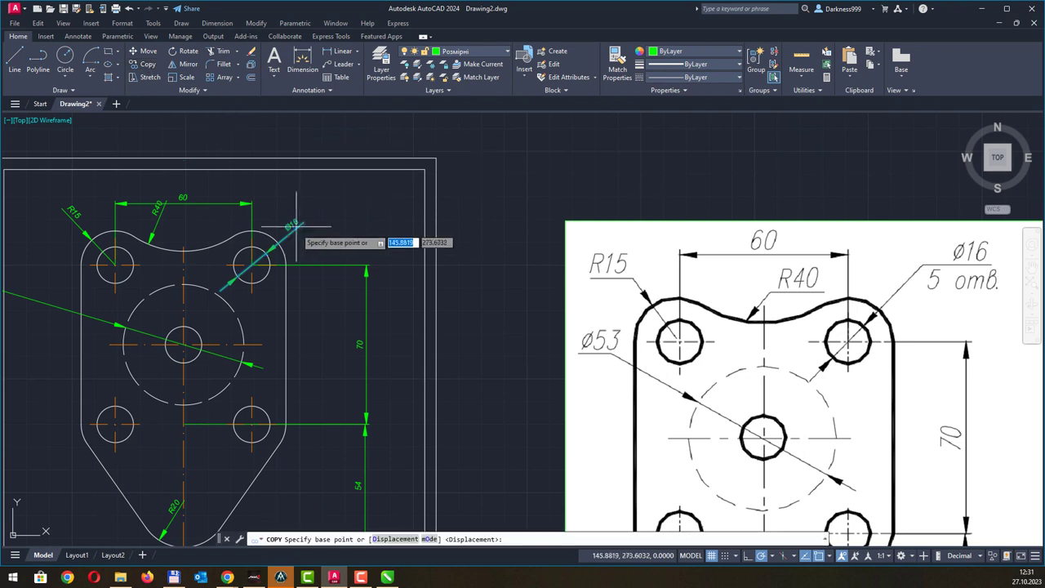
pyautogui.click(255, 263)
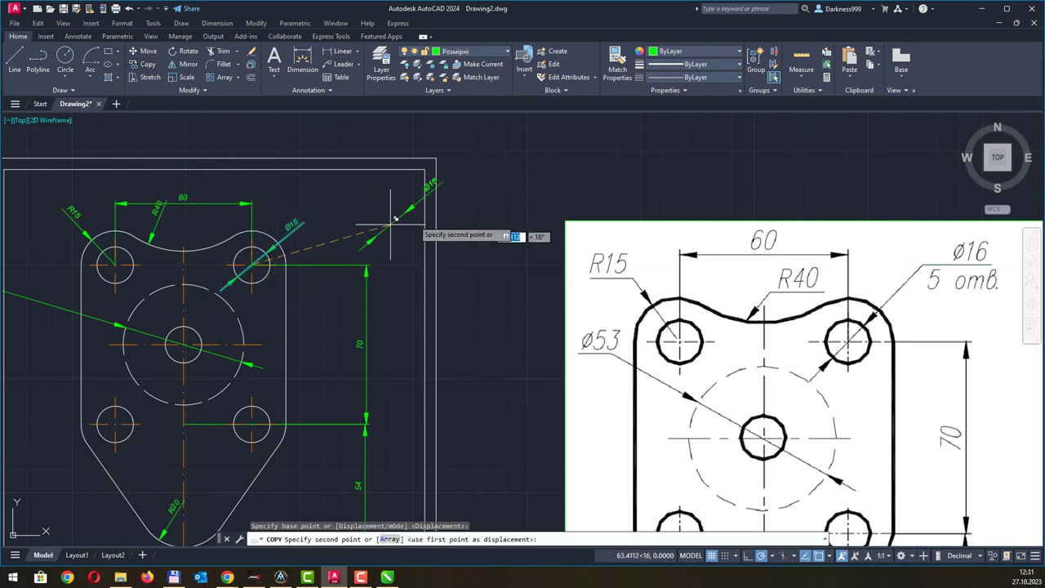
pyautogui.click(508, 216)
pyautogui.press('Escape')
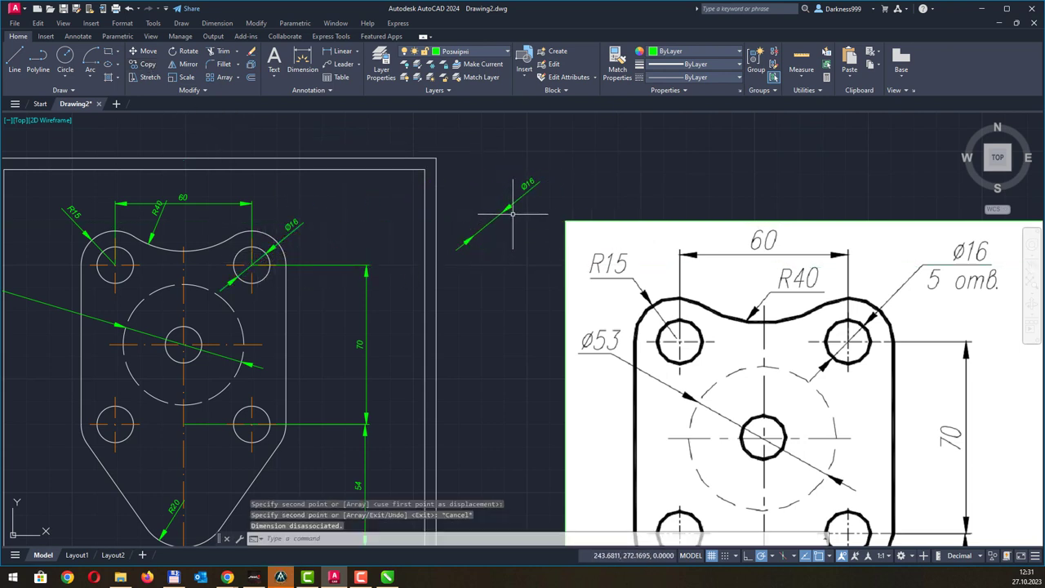
# - Attempt to break the copied Ø16 dimension, then cancel
pyautogui.moveTo(507, 216); pyautogui.dragTo(397, 226, button='middle')
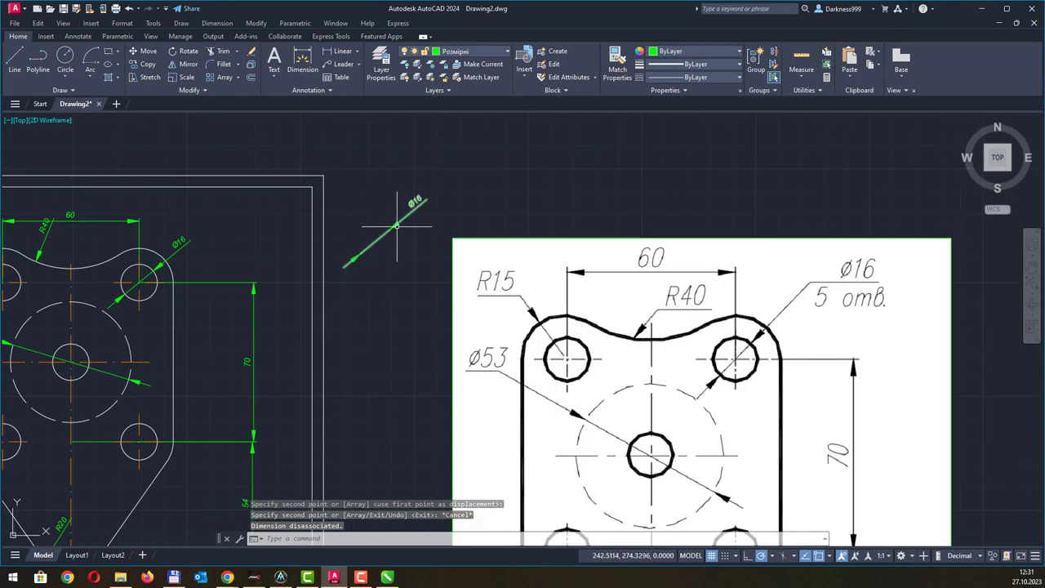
pyautogui.click(397, 227)
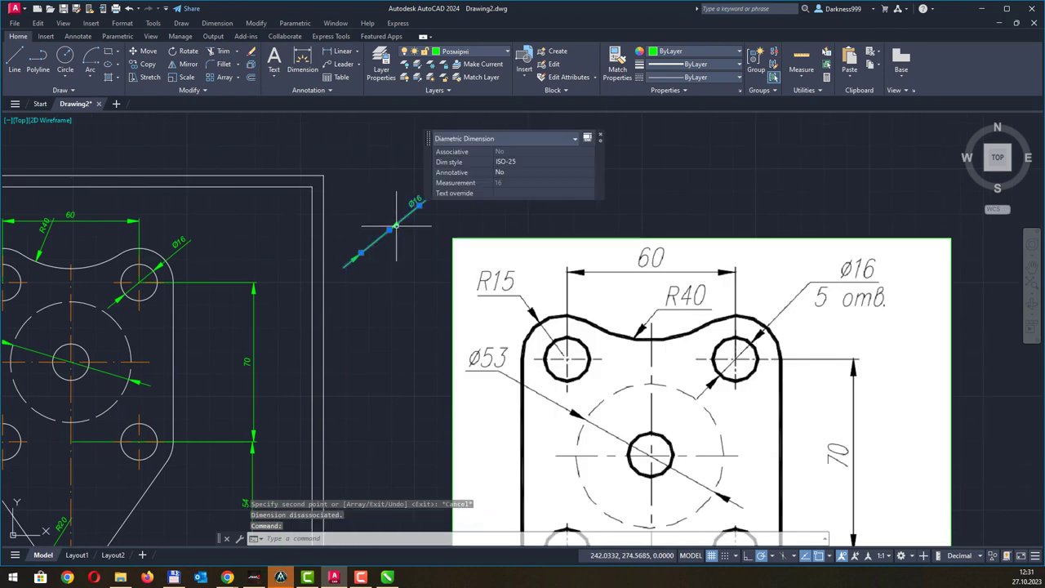
pyautogui.click(203, 90)
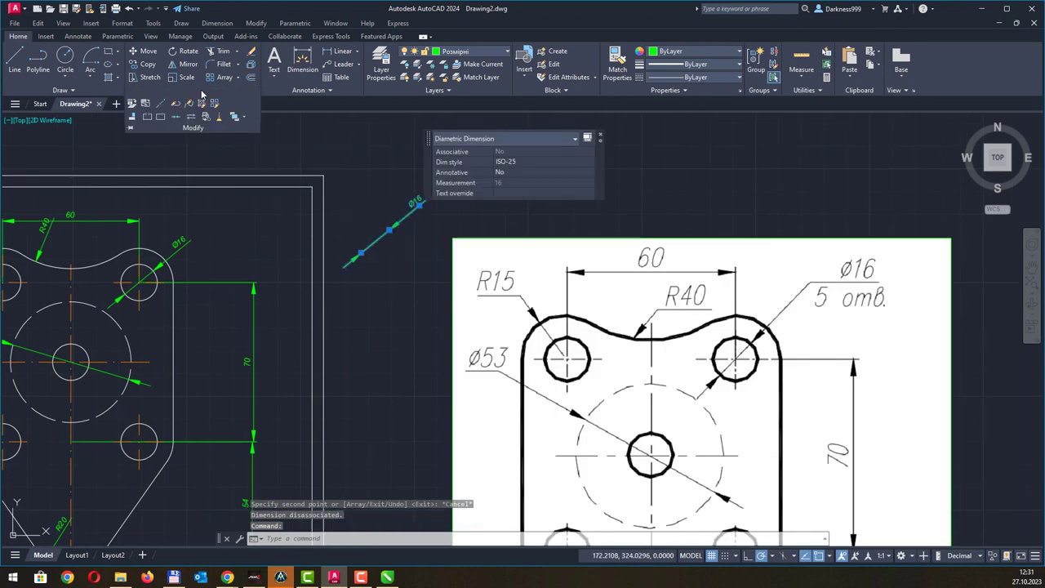
pyautogui.click(148, 118)
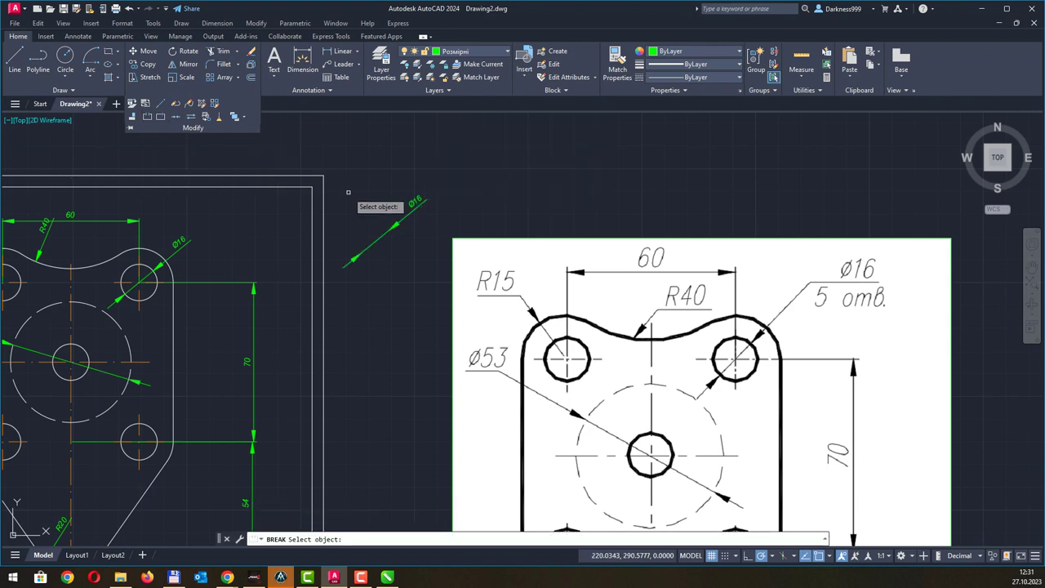
pyautogui.click(398, 227)
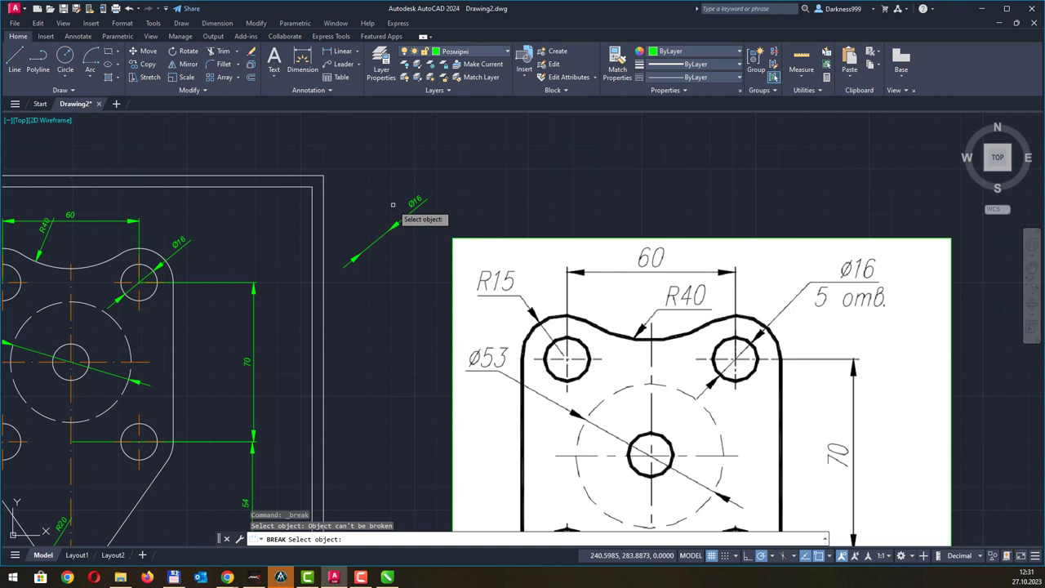
pyautogui.press('Escape')
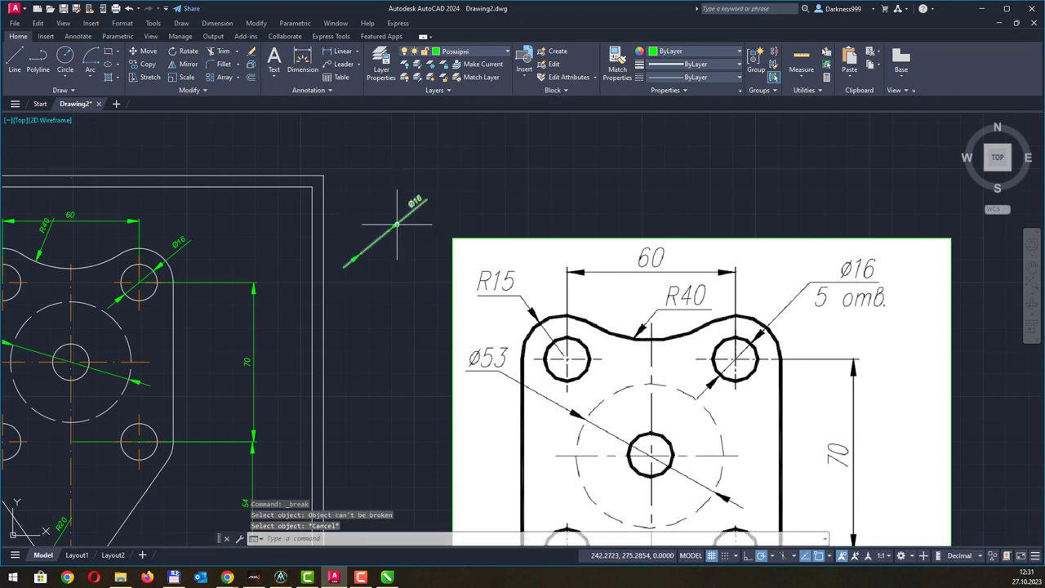
# - Explode the copied Ø16 dimension into separate pieces
pyautogui.click(201, 92)
pyautogui.write('EXPLO')
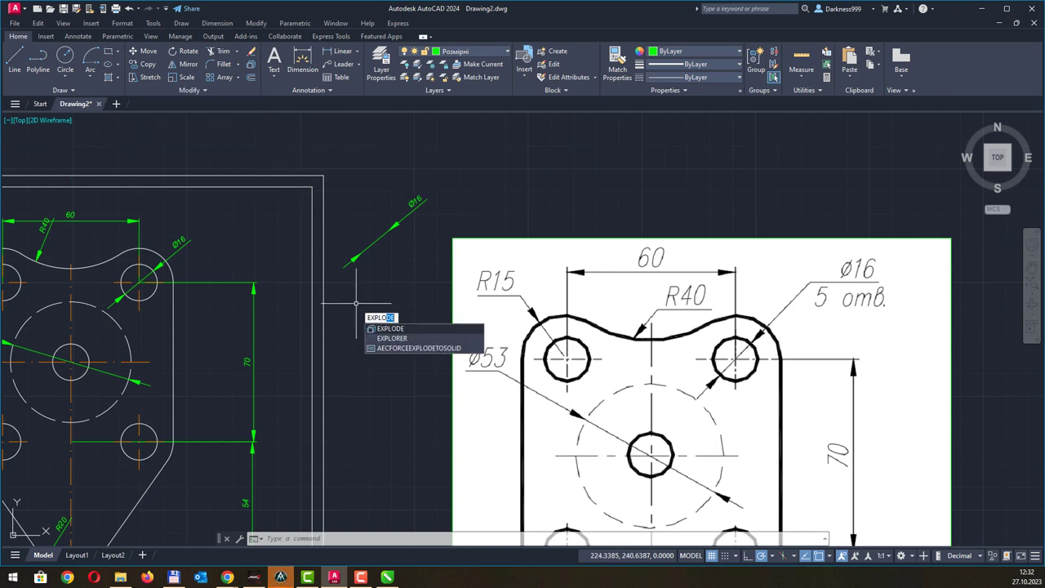
pyautogui.click(415, 329)
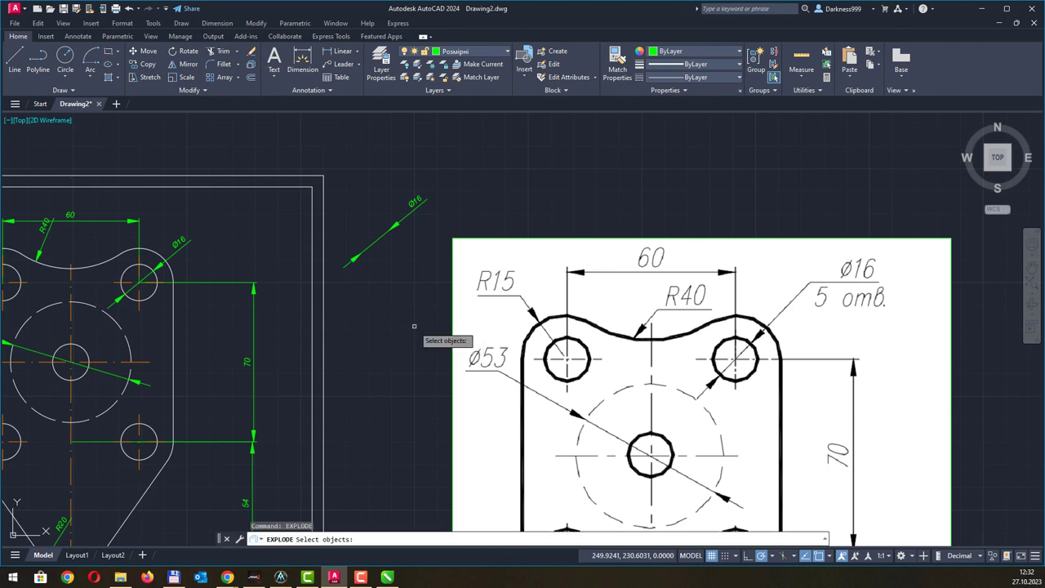
pyautogui.click(388, 230)
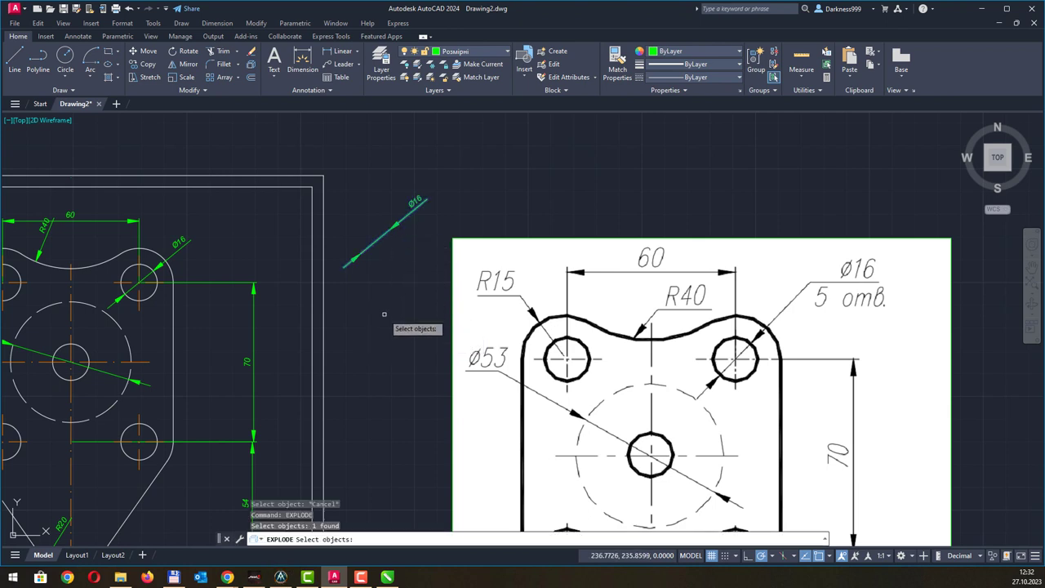
pyautogui.press('Return')
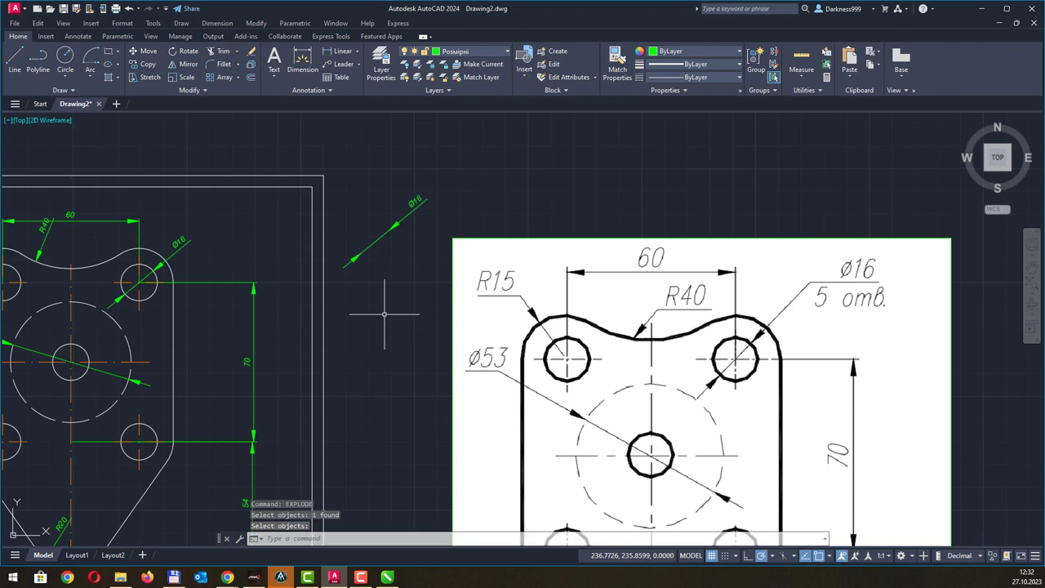
# - Draw a short horizontal shelf line at the leader's end
pyautogui.click(414, 209)
pyautogui.moveTo(414, 209); pyautogui.dragTo(304, 247, button='middle')
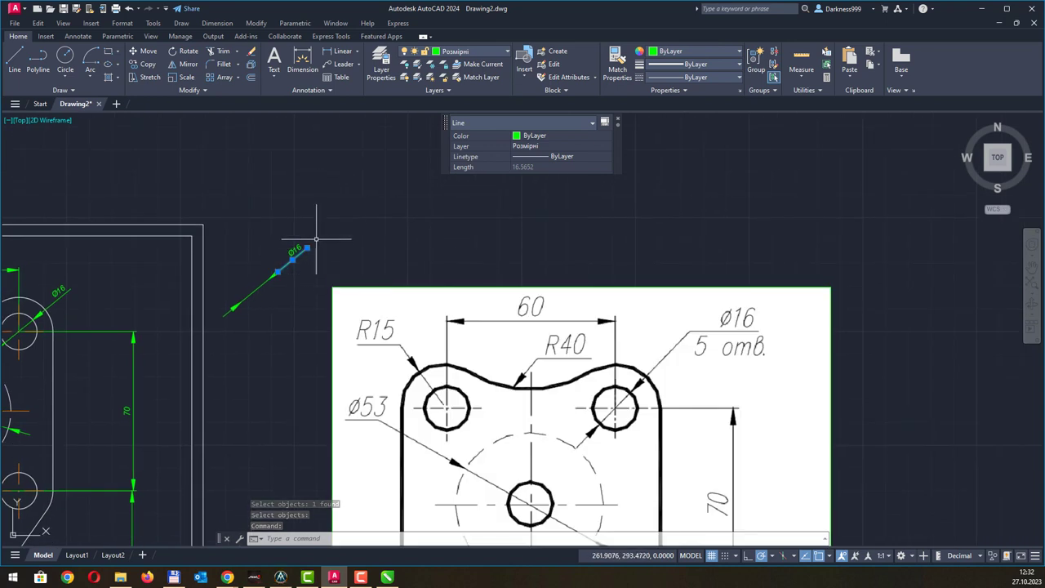
pyautogui.click(16, 59)
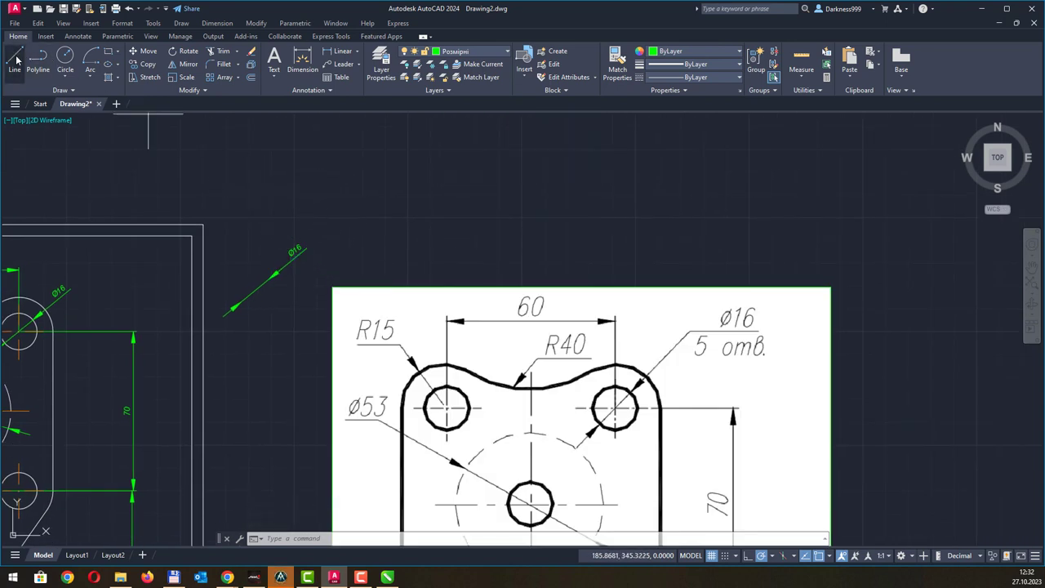
pyautogui.click(307, 247)
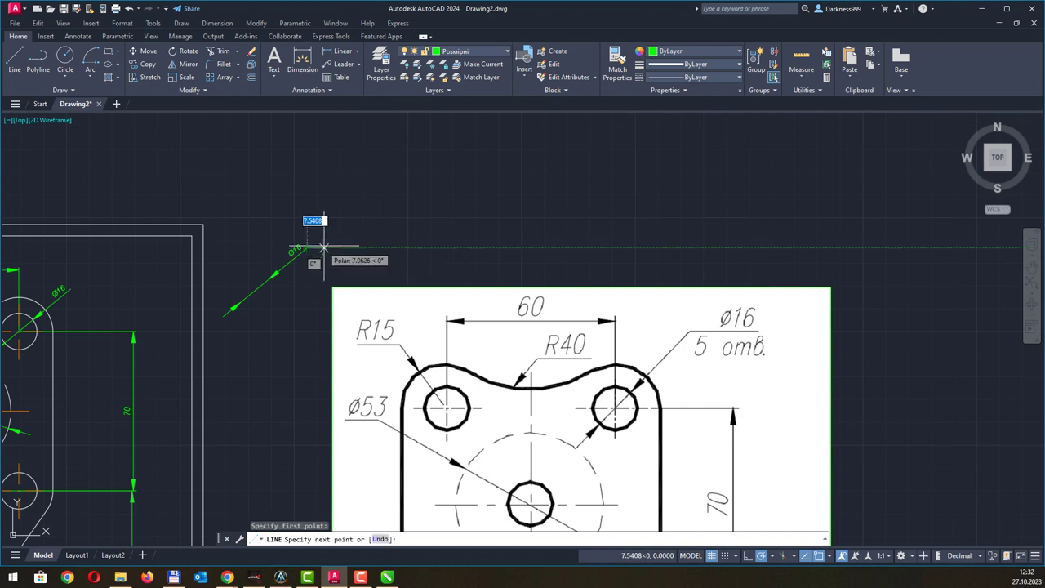
pyautogui.click(343, 245)
pyautogui.press('Escape')
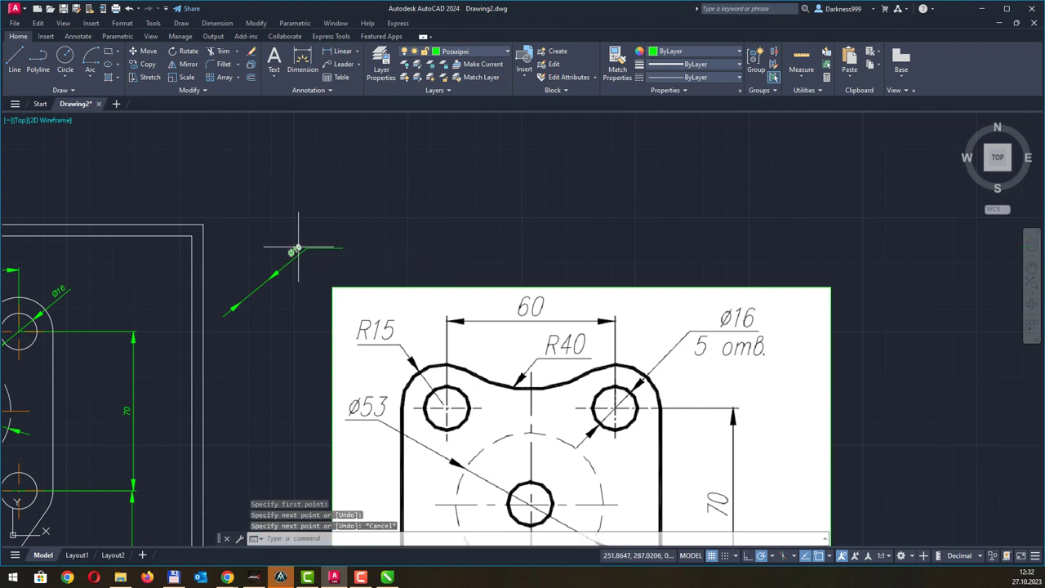
# - Move the Ø16 text onto the shelf and rotate it level
pyautogui.click(297, 248)
pyautogui.click(298, 248)
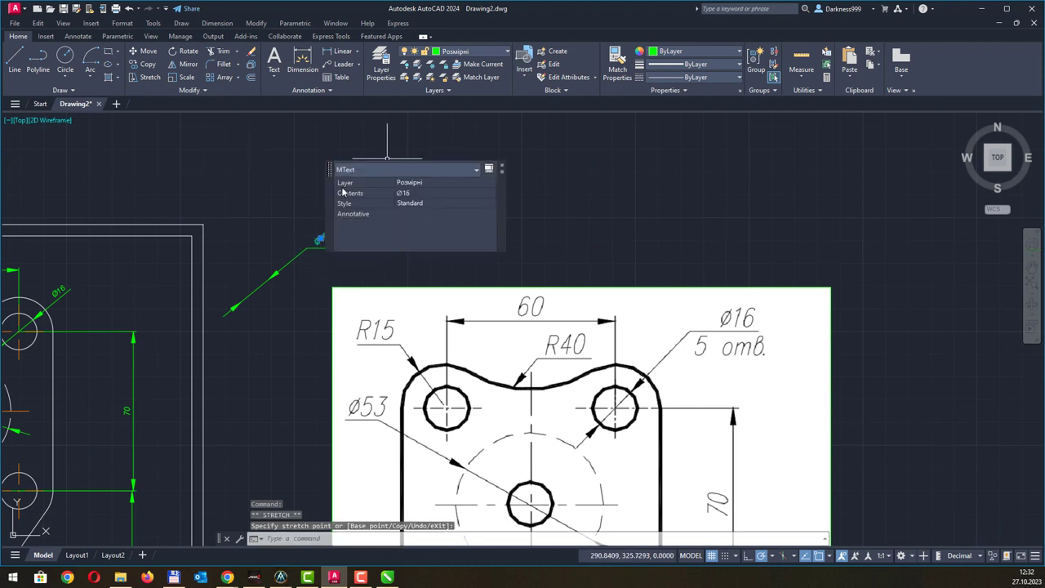
pyautogui.click(189, 52)
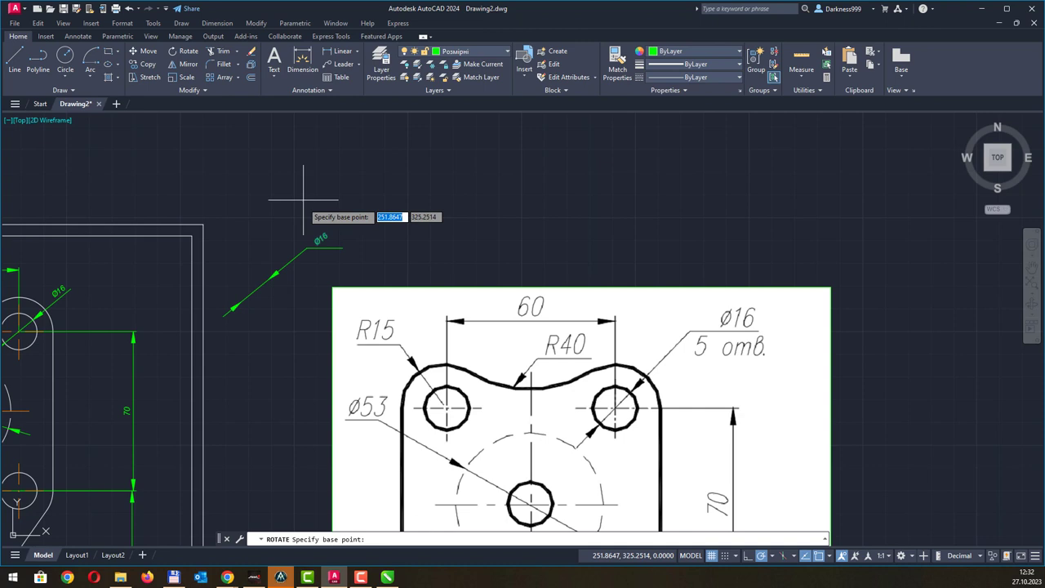
pyautogui.click(318, 243)
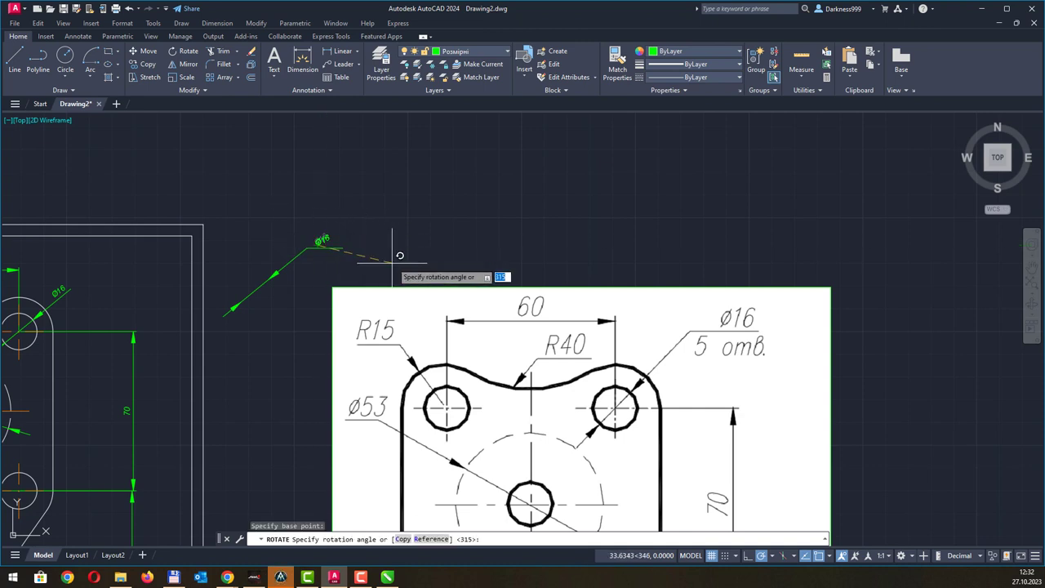
pyautogui.click(399, 287)
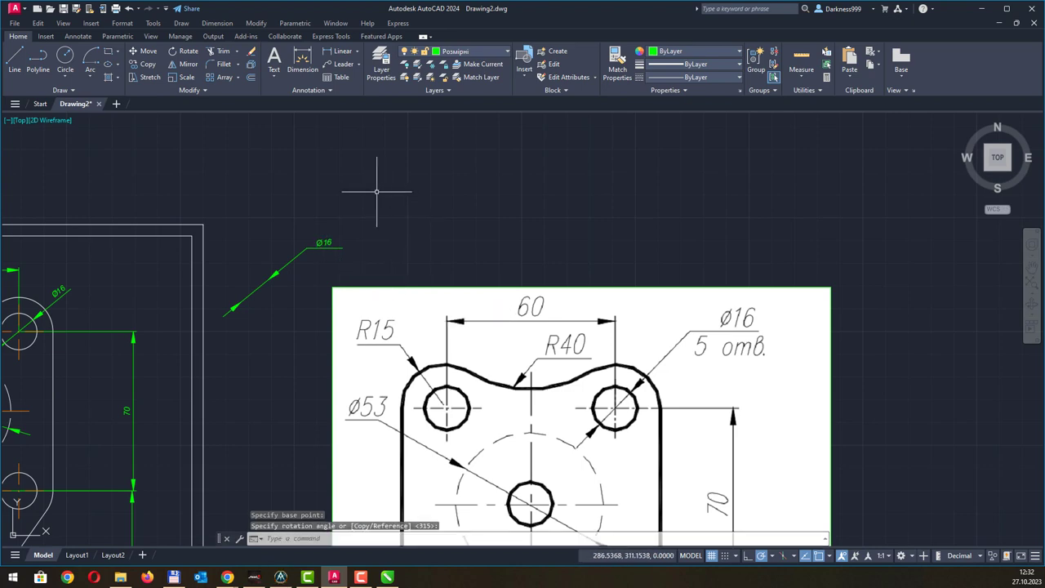
pyautogui.scroll(5, 326, 268)
pyautogui.scroll(-4, 322, 271)
pyautogui.scroll(-1, 313, 269)
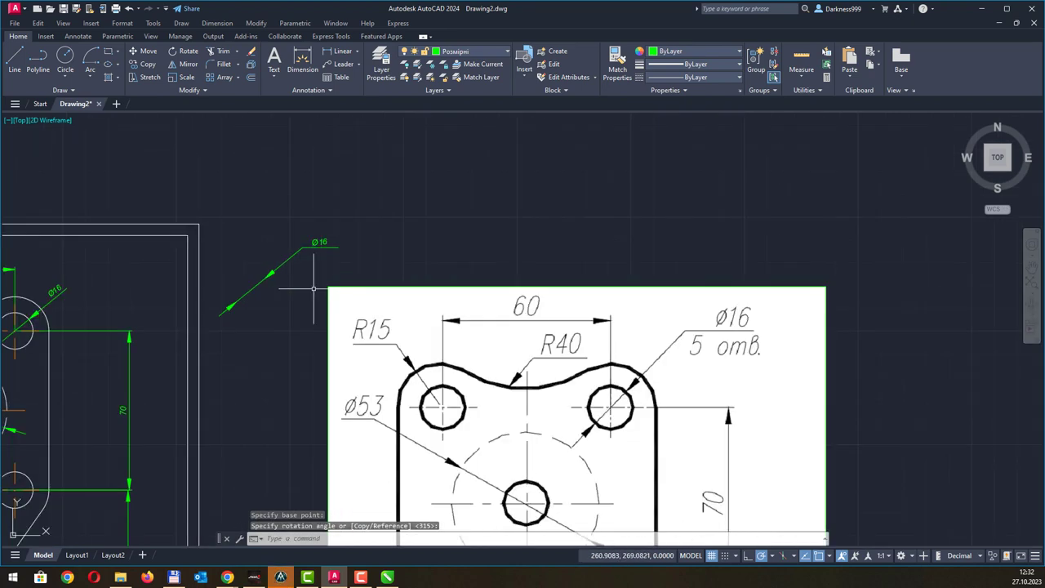
pyautogui.scroll(1, 326, 286)
# - Select all pieces of the copied Ø16 callout and delete them
pyautogui.moveTo(390, 273); pyautogui.dragTo(445, 241, button='middle')
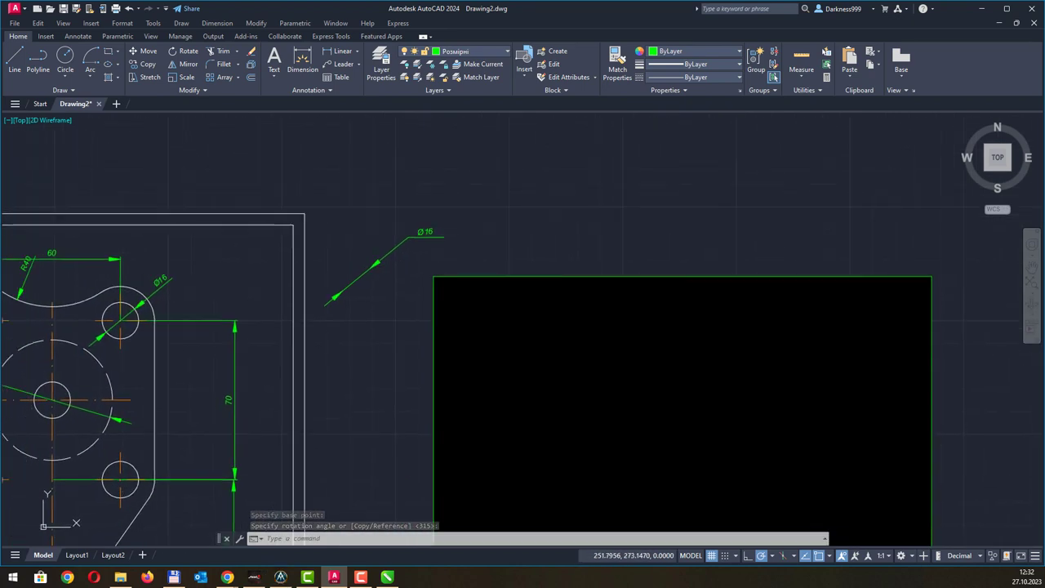
pyautogui.scroll(1, 444, 241)
pyautogui.scroll(-2, 441, 237)
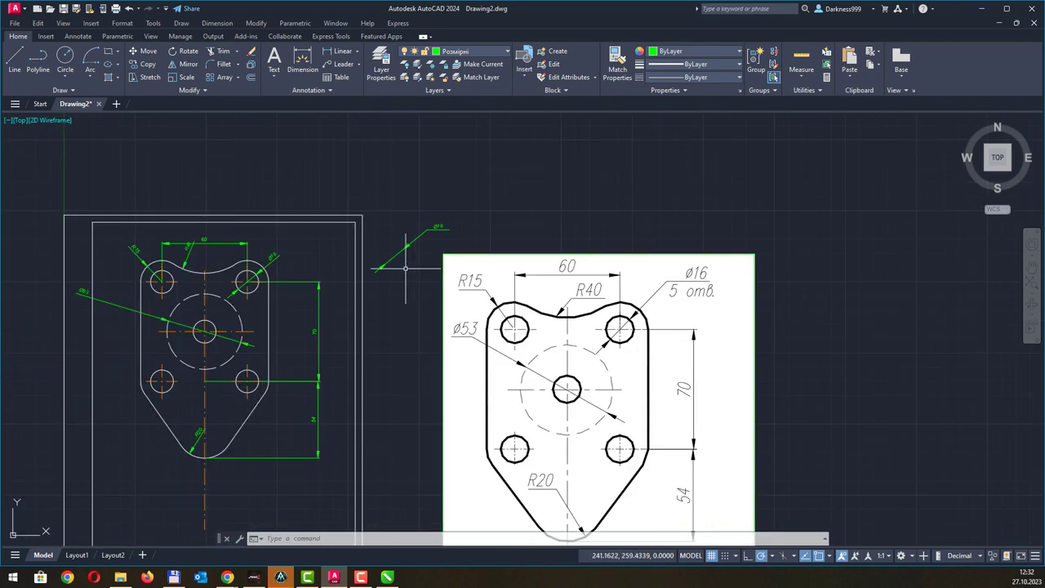
pyautogui.scroll(-1, 419, 249)
pyautogui.click(490, 186)
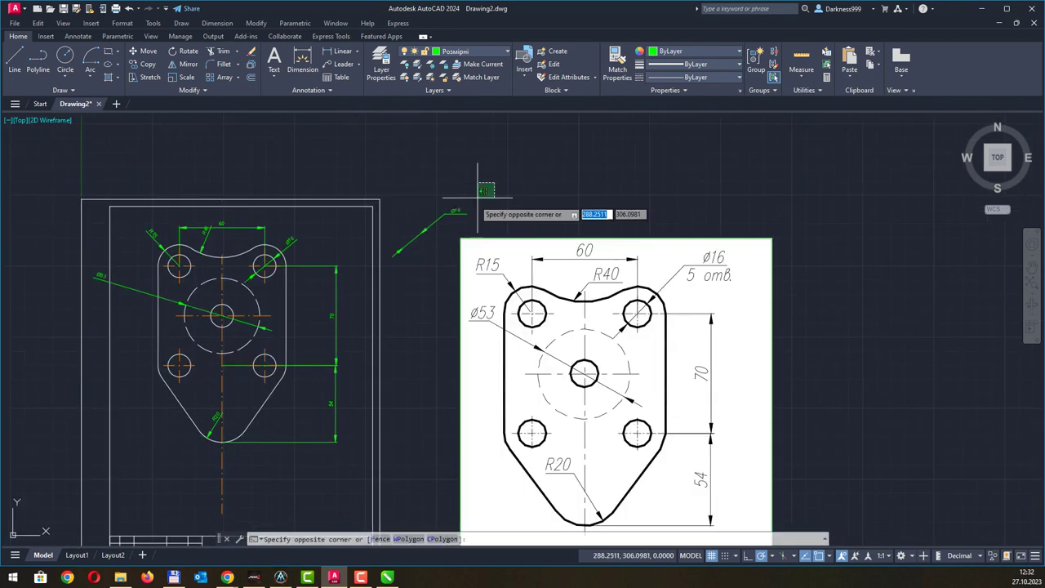
pyautogui.click(456, 212)
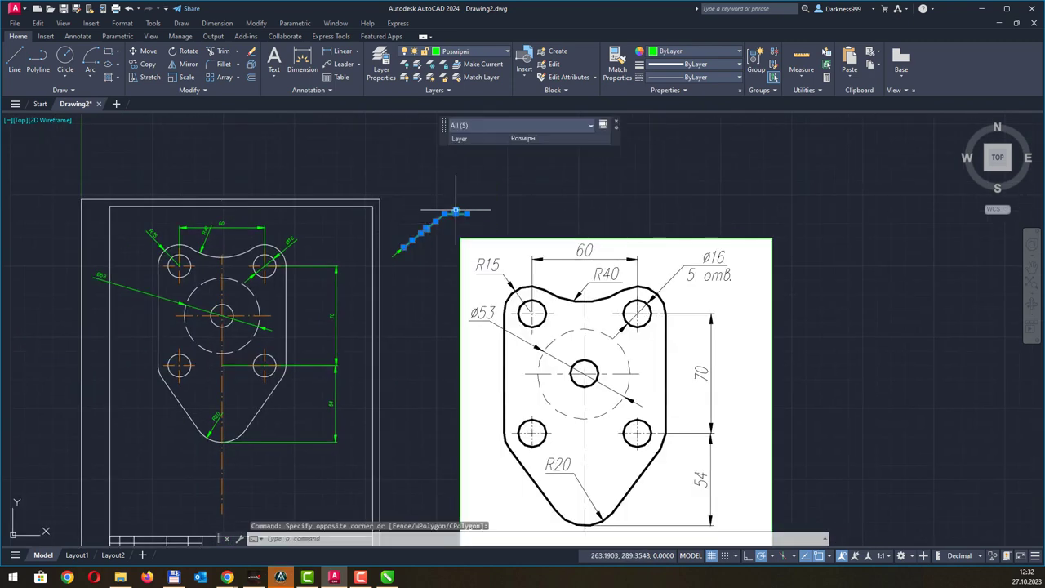
pyautogui.click(416, 267)
pyautogui.click(418, 258)
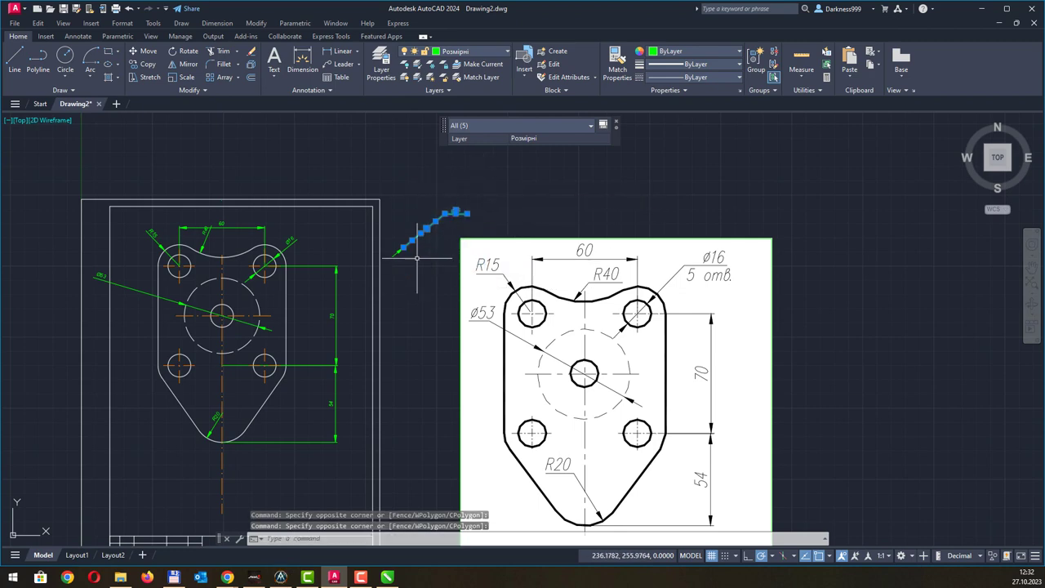
pyautogui.click(390, 275)
pyautogui.click(485, 187)
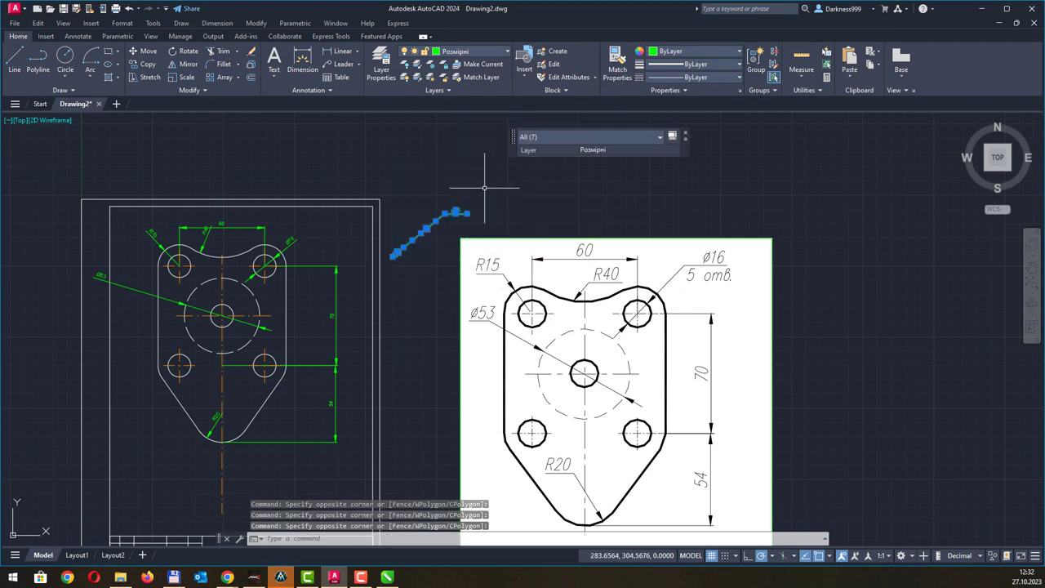
pyautogui.press('Delete')
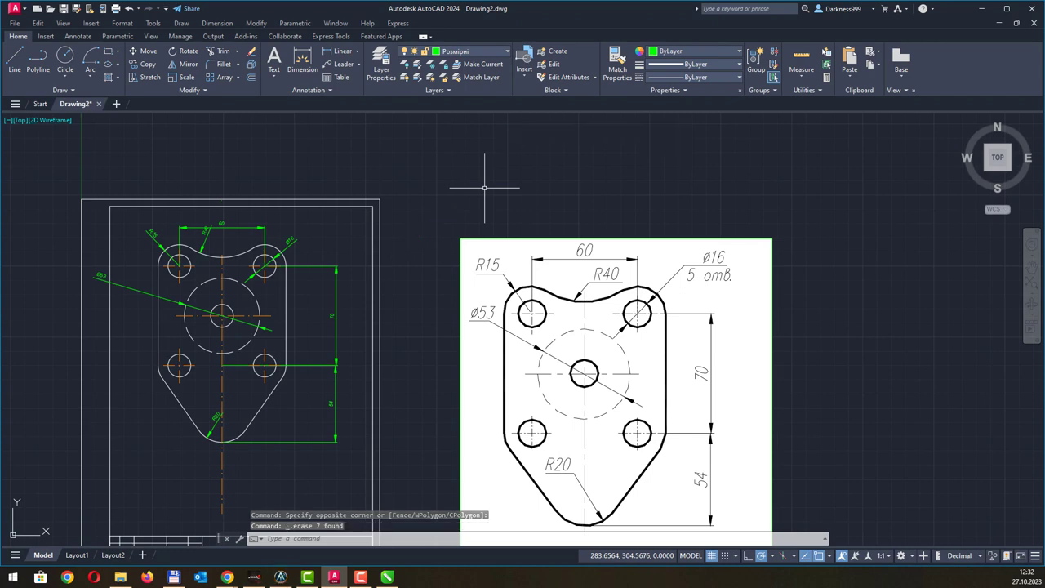
# - Move the R40 radius dimension to a new position via its grip
pyautogui.scroll(-1, 349, 235)
pyautogui.scroll(1, 294, 212)
pyautogui.scroll(2, 268, 214)
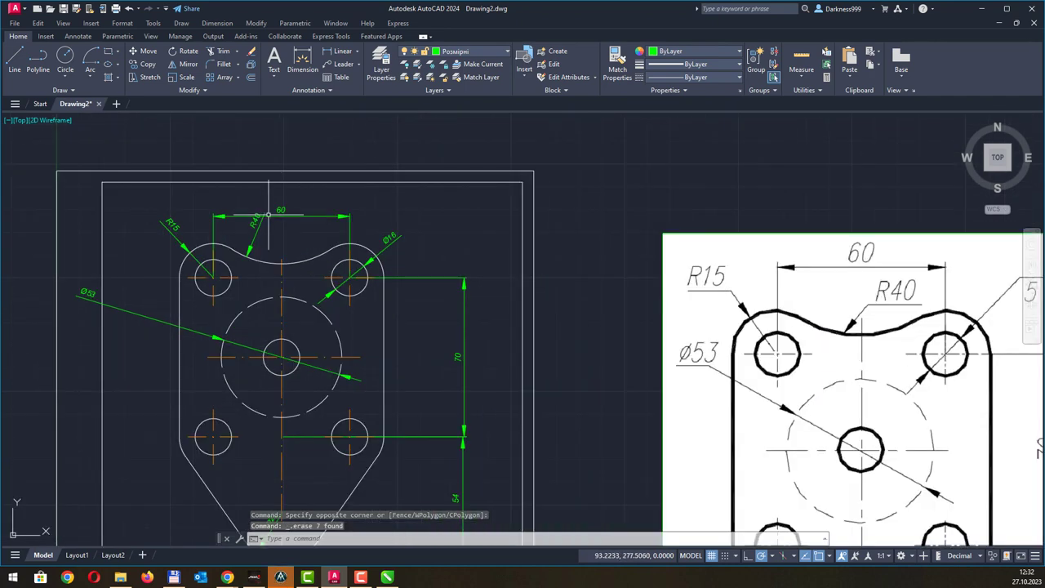
pyautogui.click(257, 231)
pyautogui.click(259, 221)
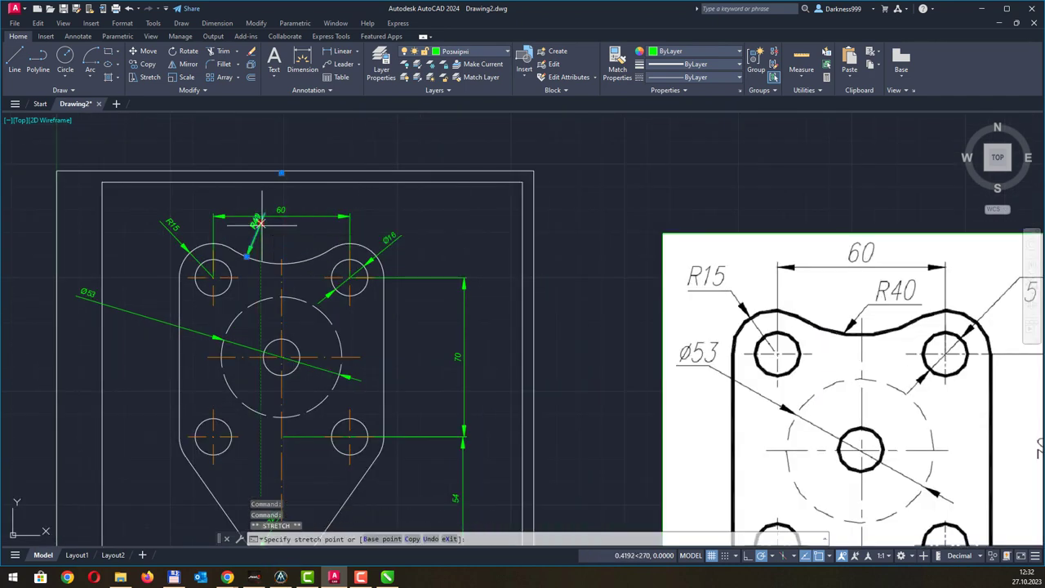
pyautogui.click(261, 227)
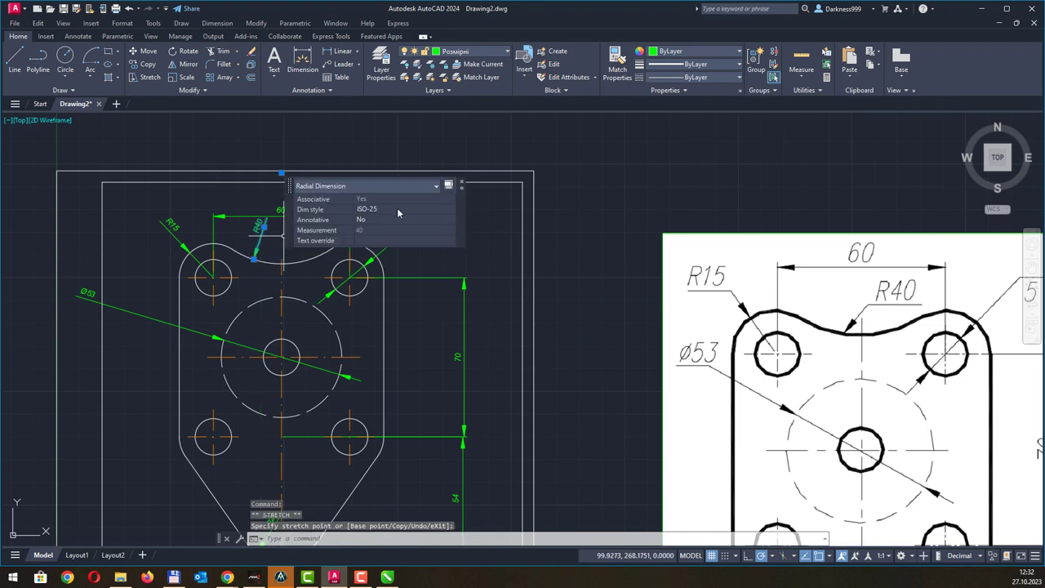
pyautogui.press('Escape')
pyautogui.press('Escape')
# - Select the Ø53 diameter dimension and grab its text grip
pyautogui.moveTo(433, 319); pyautogui.dragTo(432, 311, button='middle')
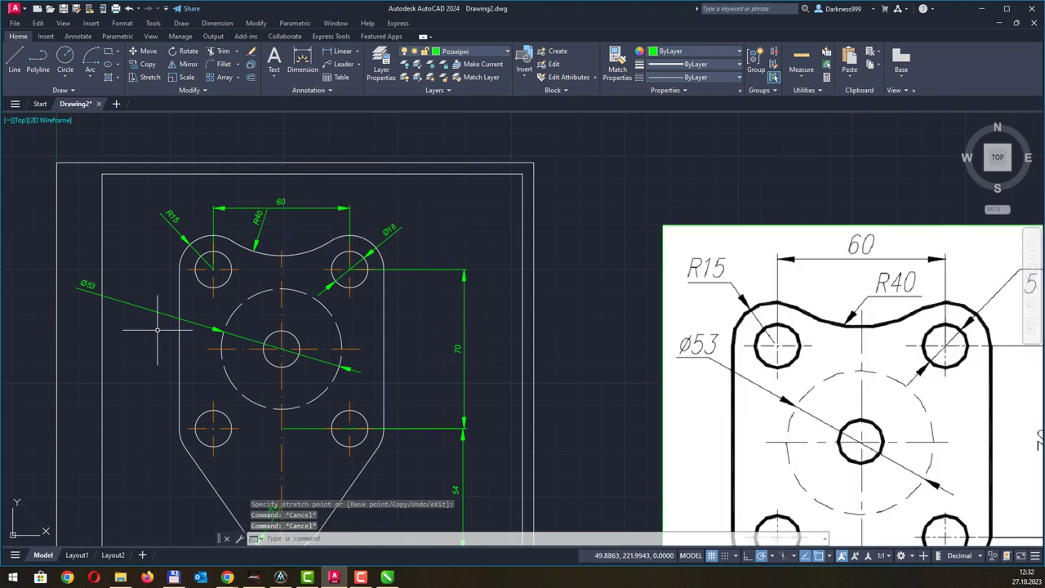
pyautogui.click(88, 284)
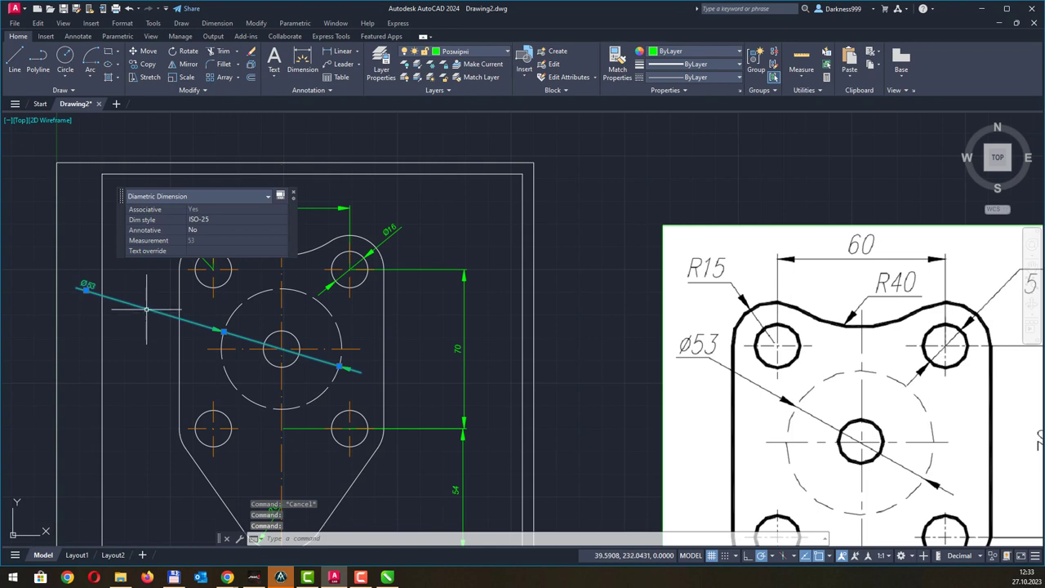
pyautogui.click(87, 288)
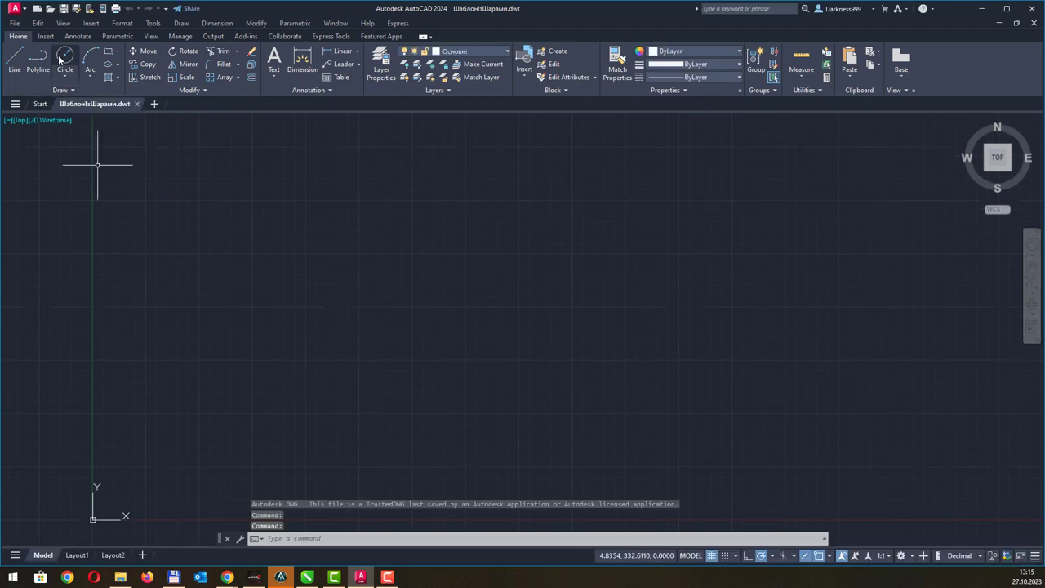
# - Draw three circles of decreasing size across the template drawing
pyautogui.click(64, 57)
pyautogui.click(266, 286)
pyautogui.click(323, 299)
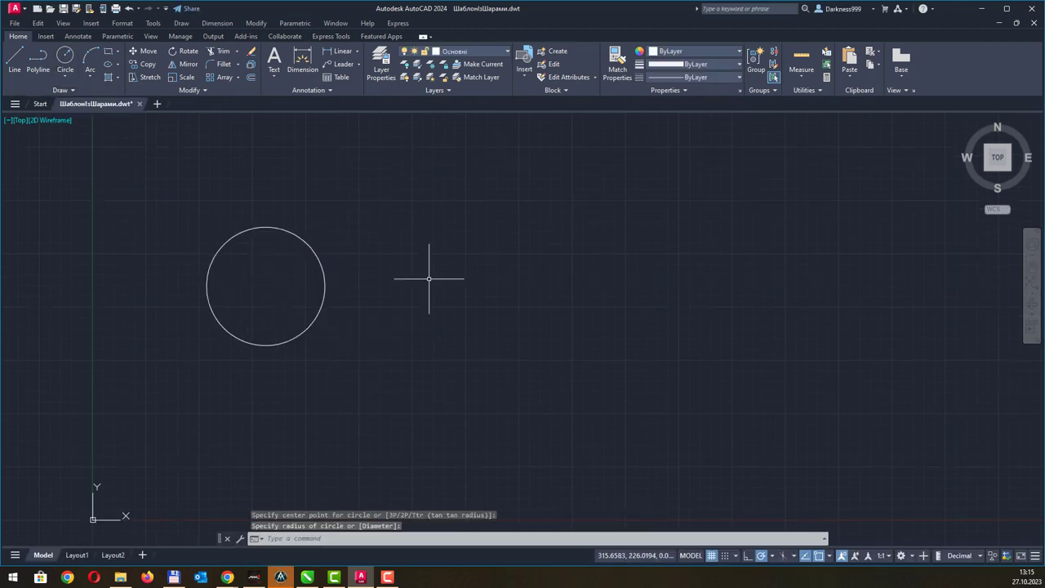
pyautogui.click(431, 276)
pyautogui.click(445, 291)
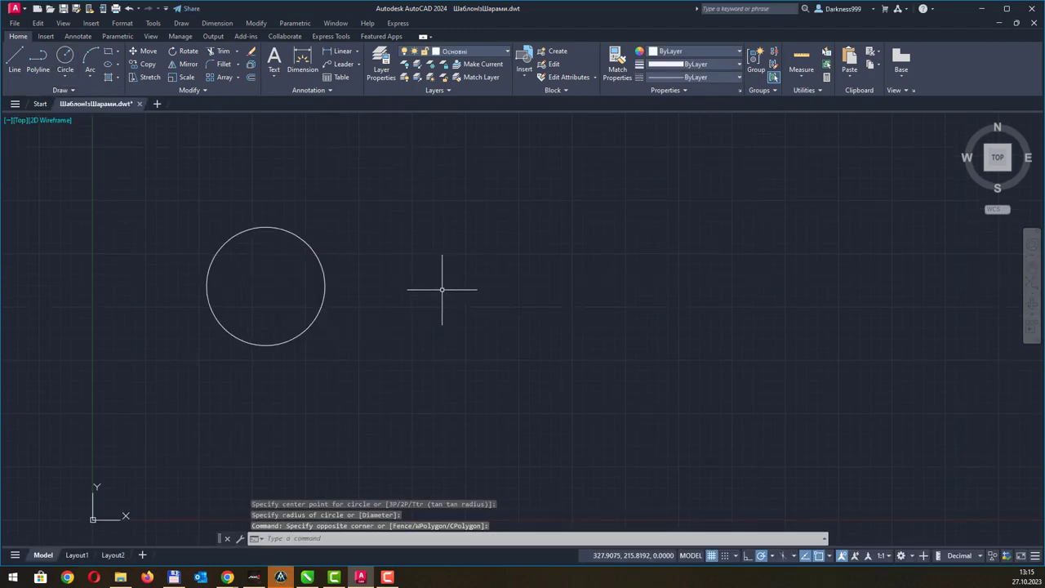
pyautogui.press('Return')
pyautogui.click(433, 284)
pyautogui.click(473, 302)
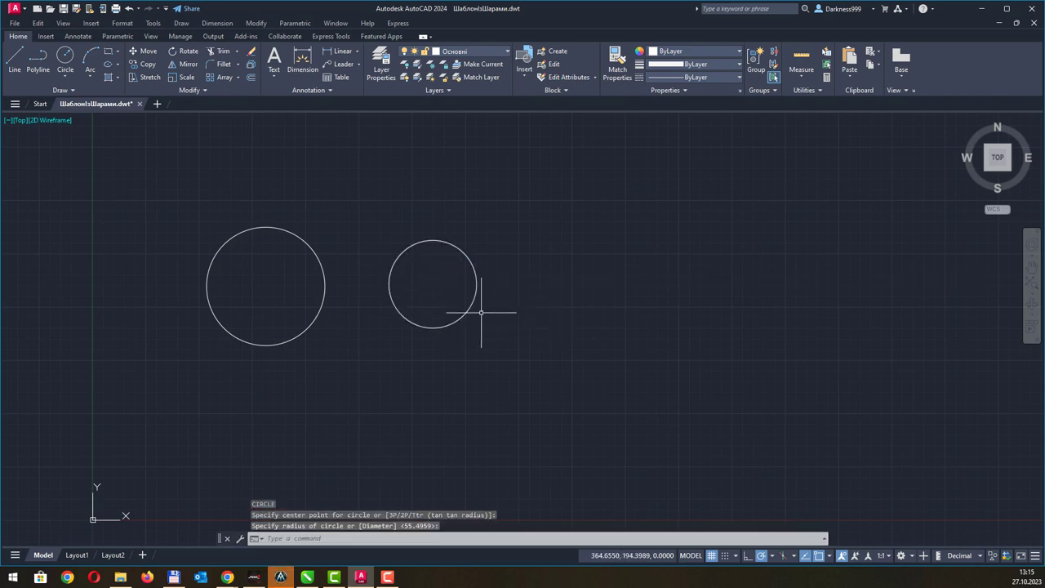
pyautogui.press('Return')
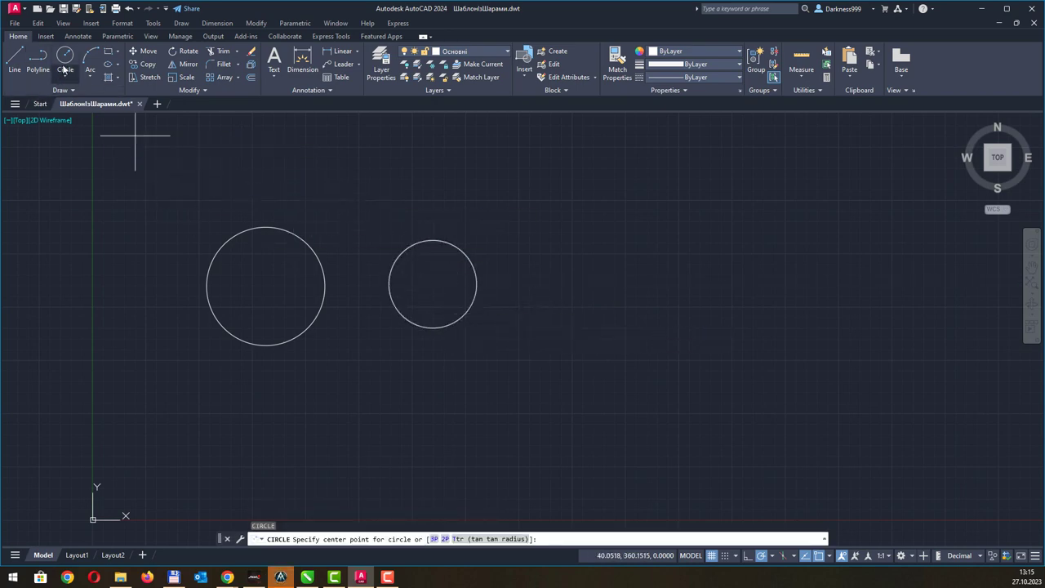
pyautogui.click(64, 57)
pyautogui.click(516, 355)
pyautogui.click(547, 368)
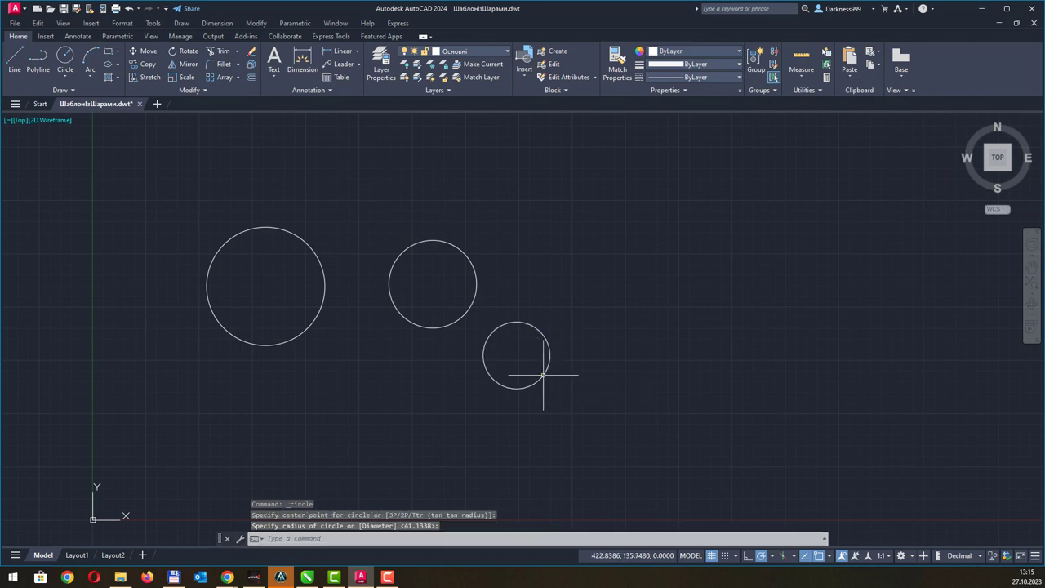
# - Make Розмірні the current layer and add diameter dimensions to all three circles
pyautogui.click(460, 52)
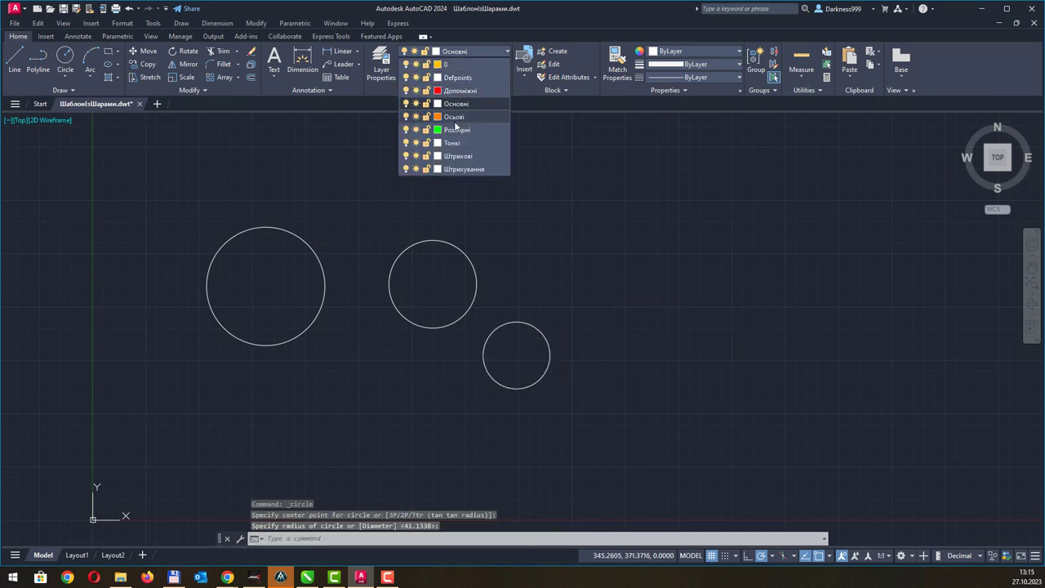
pyautogui.click(454, 131)
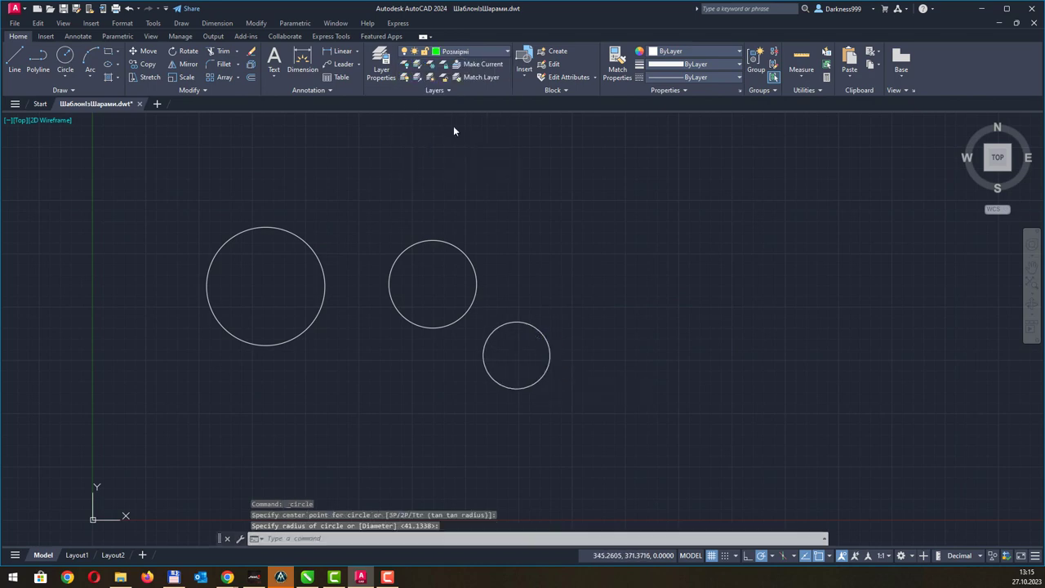
pyautogui.click(303, 61)
pyautogui.click(291, 237)
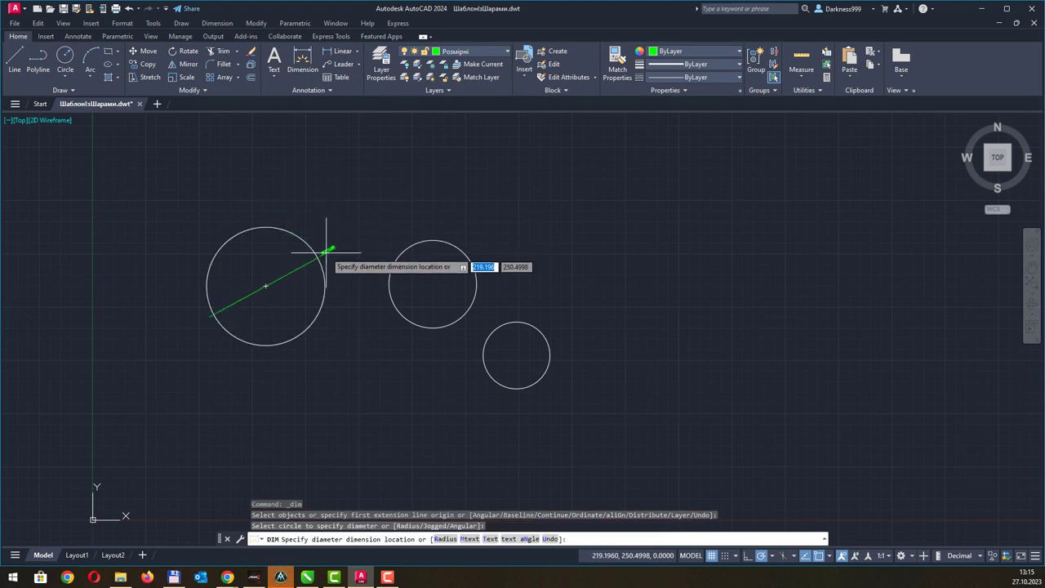
pyautogui.click(327, 245)
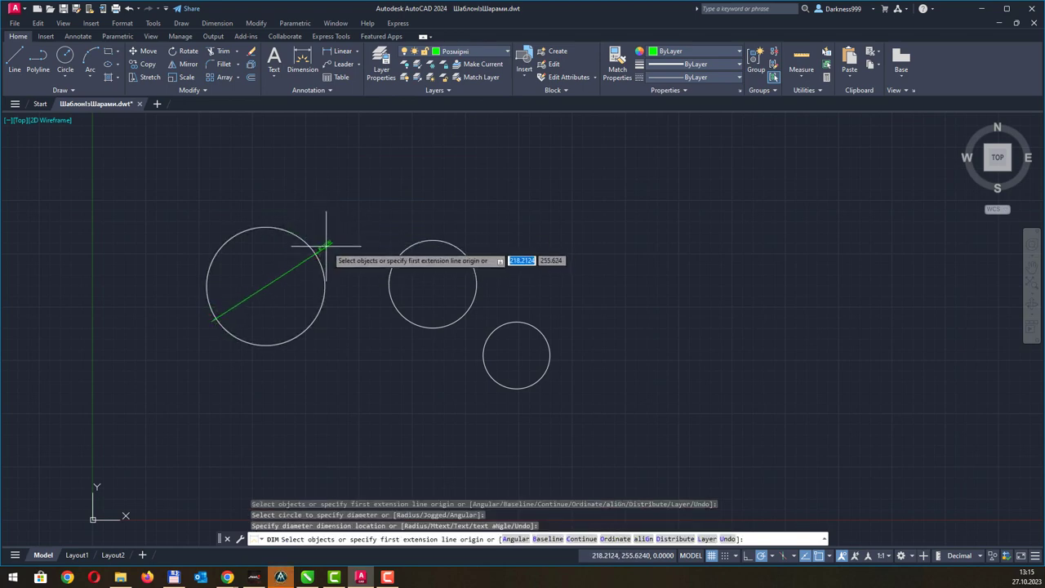
pyautogui.click(392, 263)
pyautogui.click(373, 254)
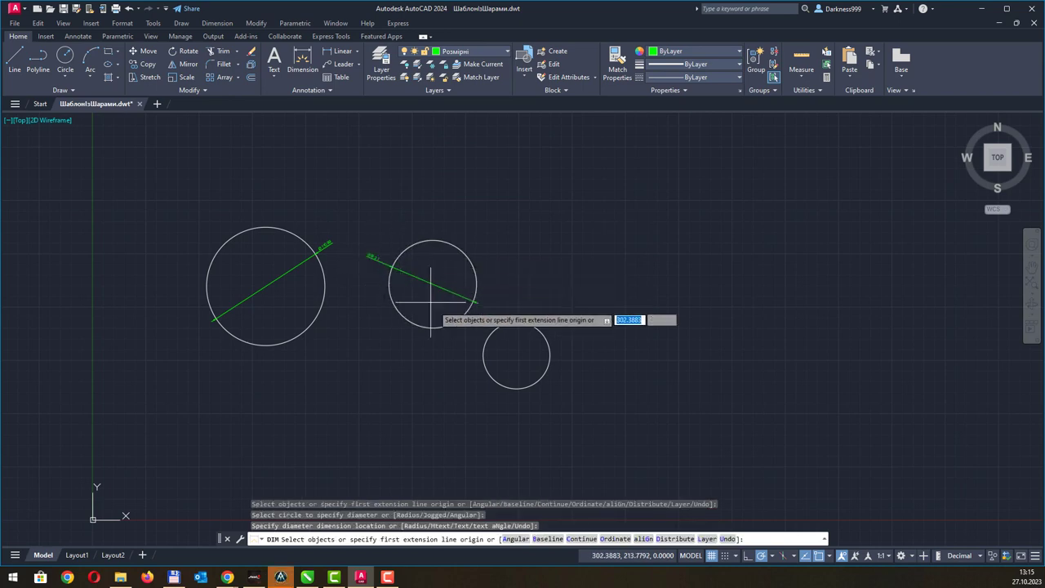
pyautogui.click(532, 331)
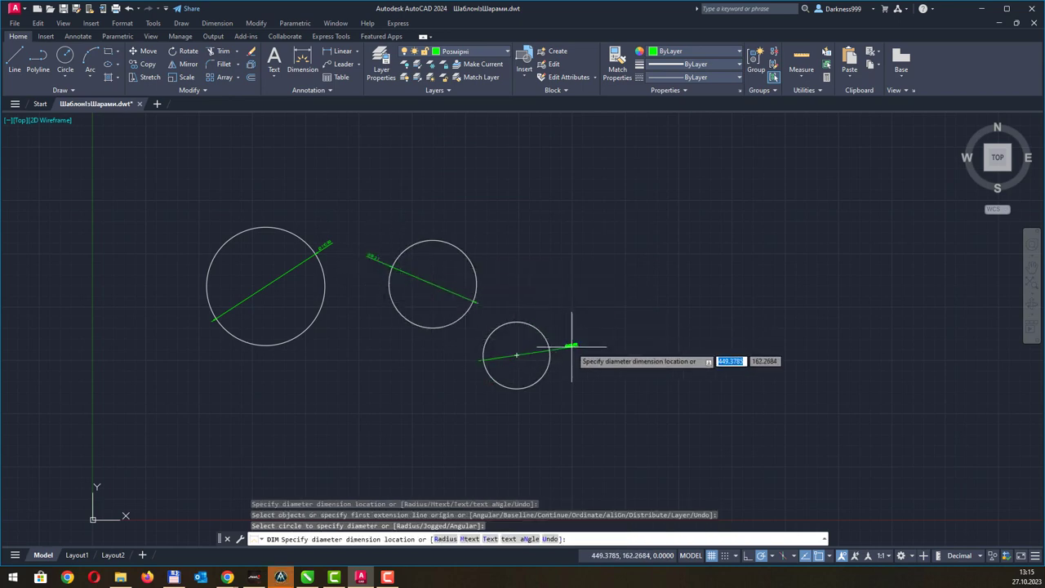
pyautogui.click(567, 329)
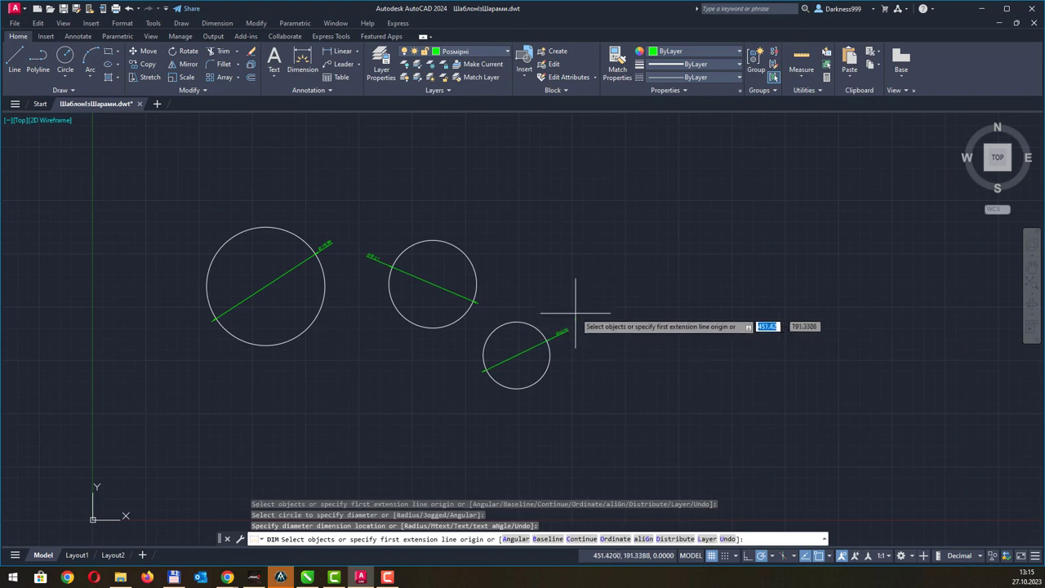
pyautogui.scroll(2, 564, 318)
pyautogui.scroll(1, 556, 326)
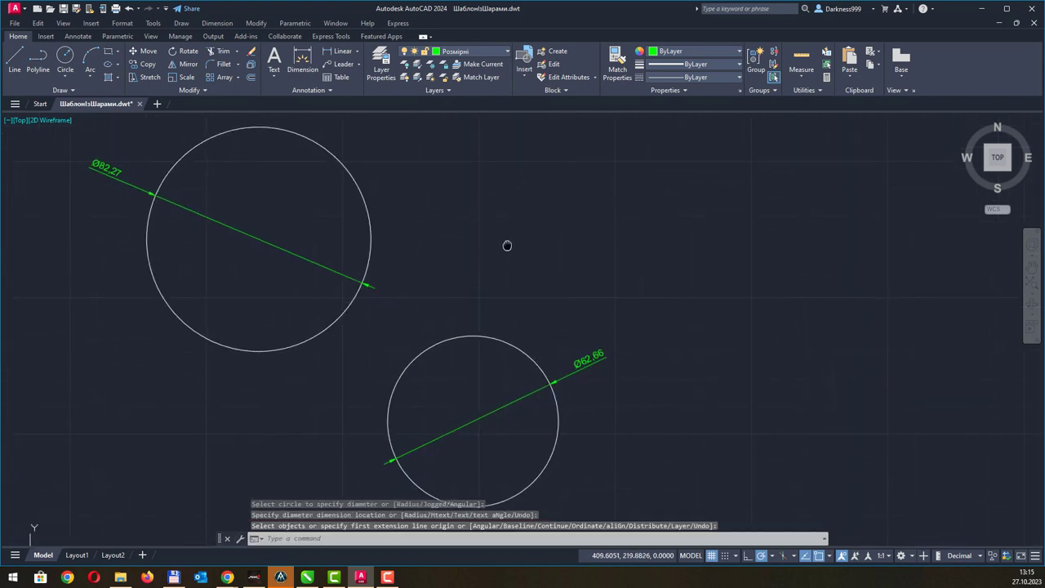
pyautogui.click(315, 90)
# - Open the ISO-25 dimension style for modification and review its settings tabs
pyautogui.click(271, 117)
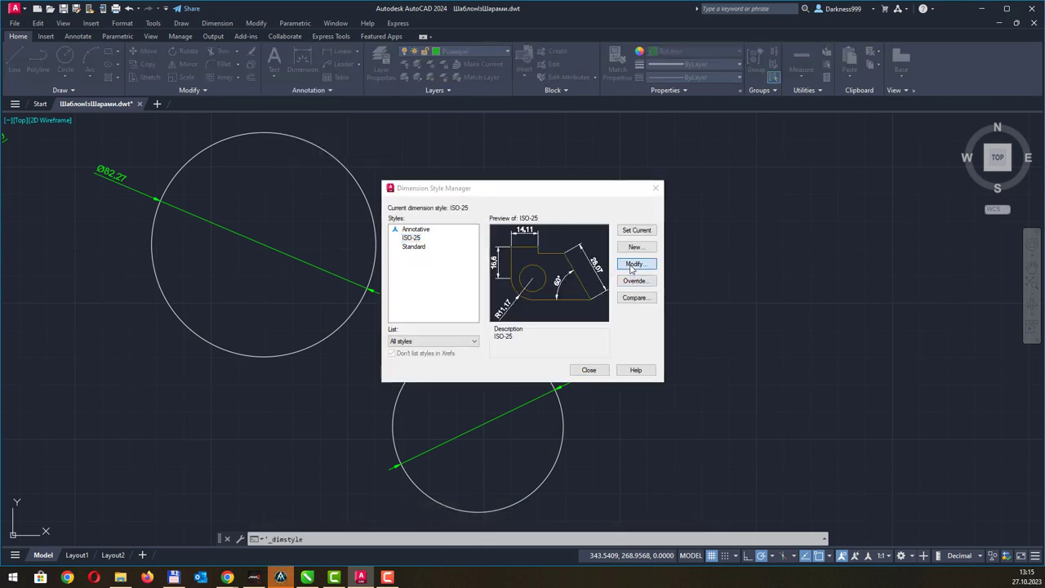
pyautogui.click(634, 264)
pyautogui.moveTo(334, 178); pyautogui.dragTo(368, 167)
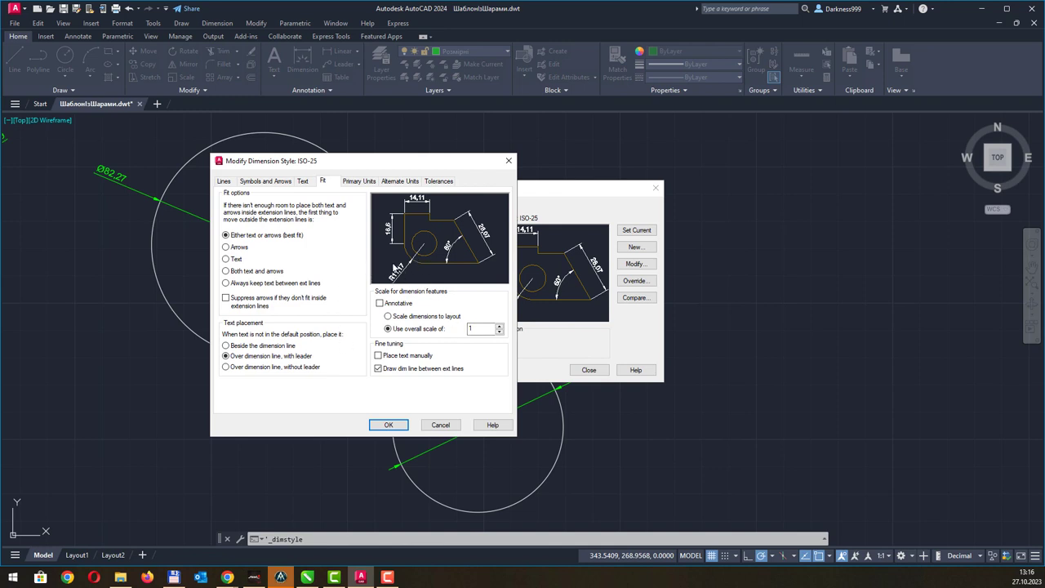
pyautogui.click(360, 181)
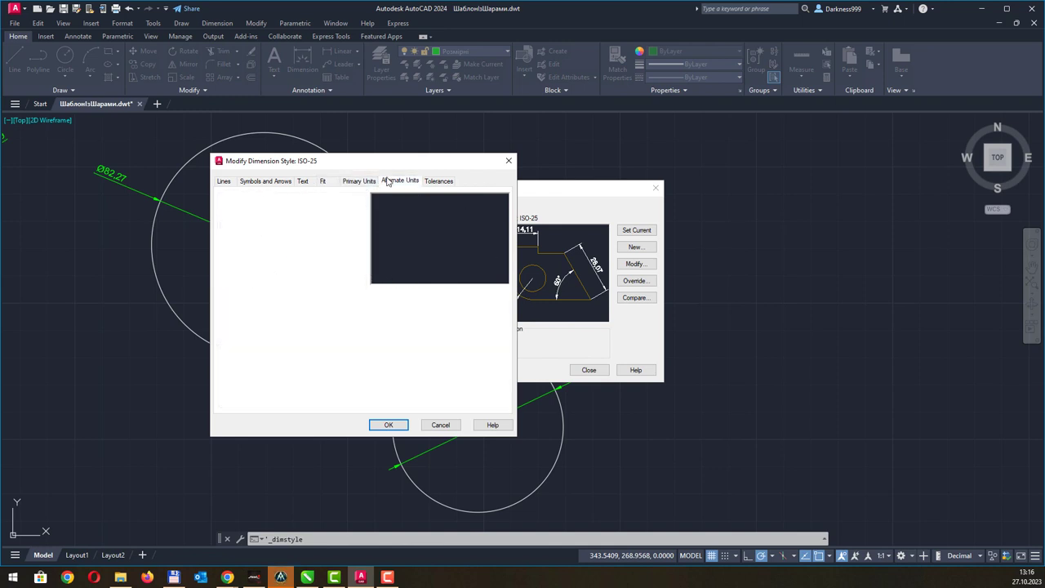
pyautogui.click(302, 180)
pyautogui.click(278, 181)
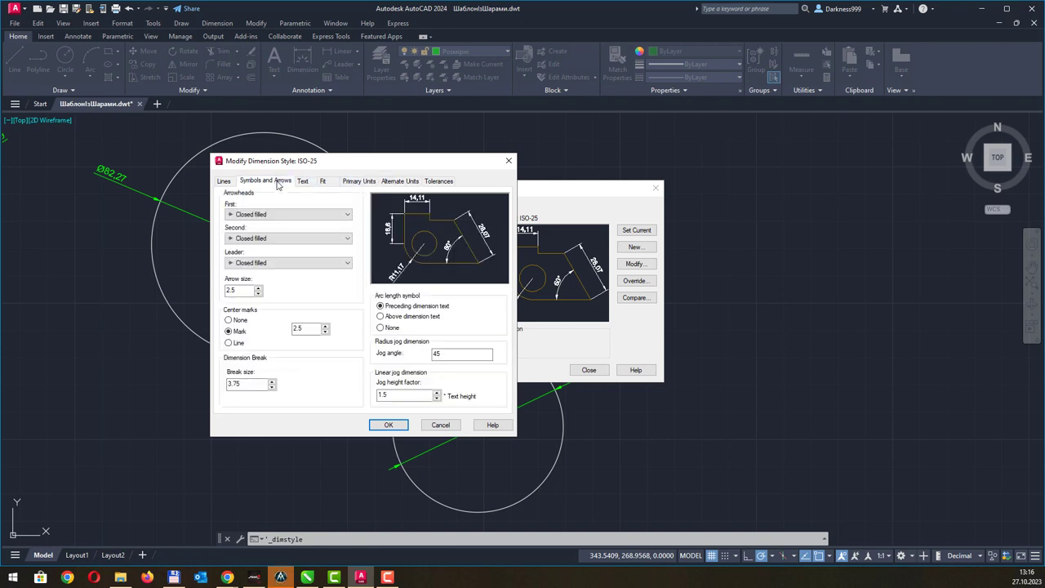
pyautogui.click(226, 182)
pyautogui.click(245, 183)
pyautogui.click(302, 181)
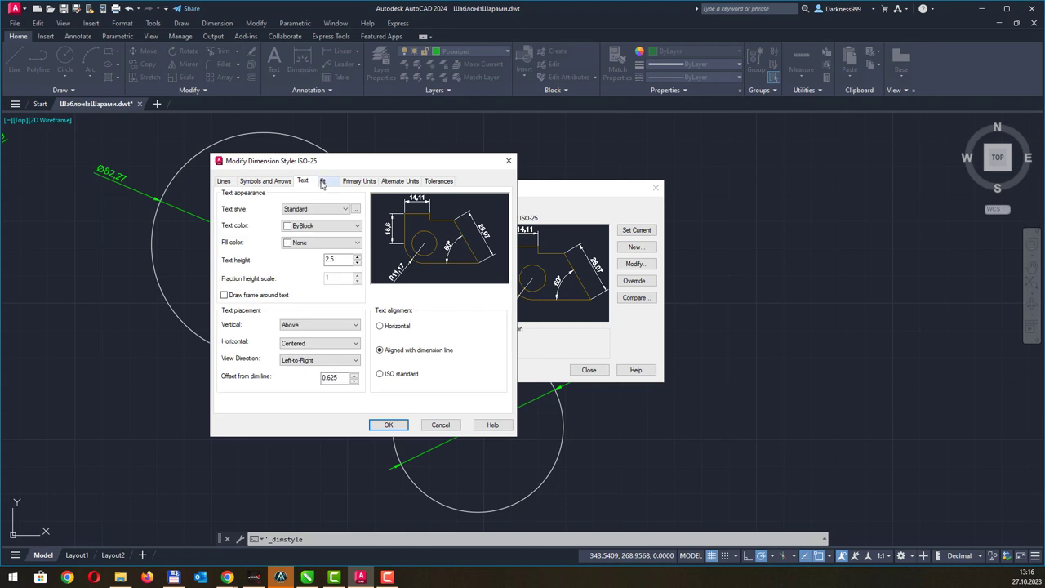
pyautogui.click(322, 181)
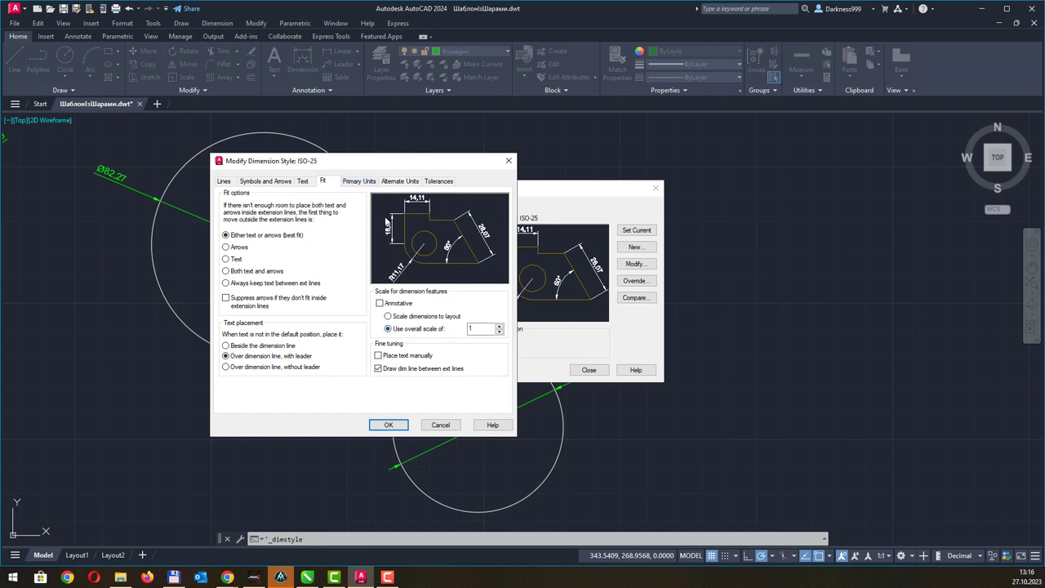
pyautogui.click(361, 182)
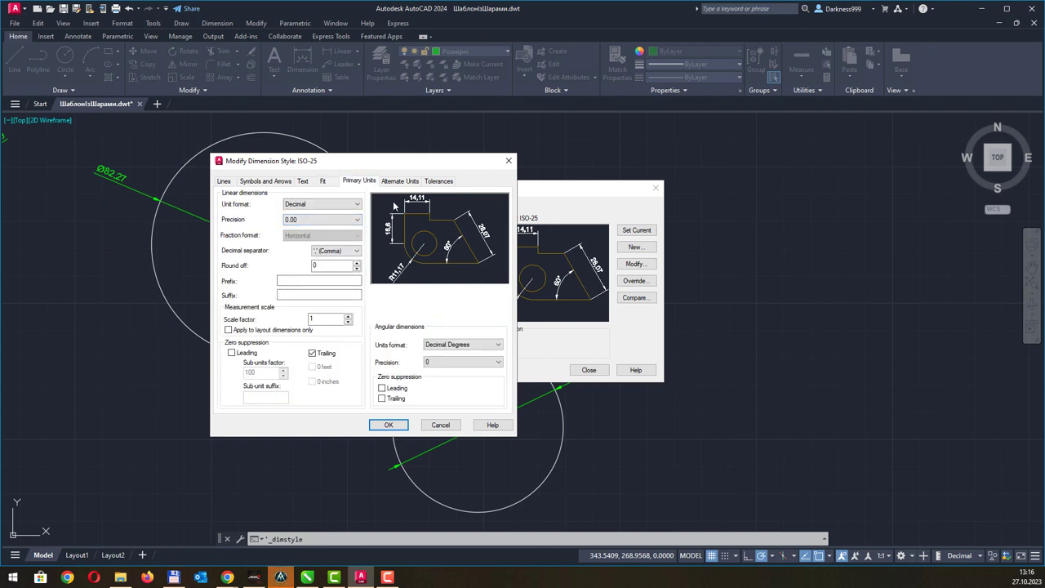
# - Keep Decimal Degrees for angular units and leave the tolerance method at None
pyautogui.click(466, 344)
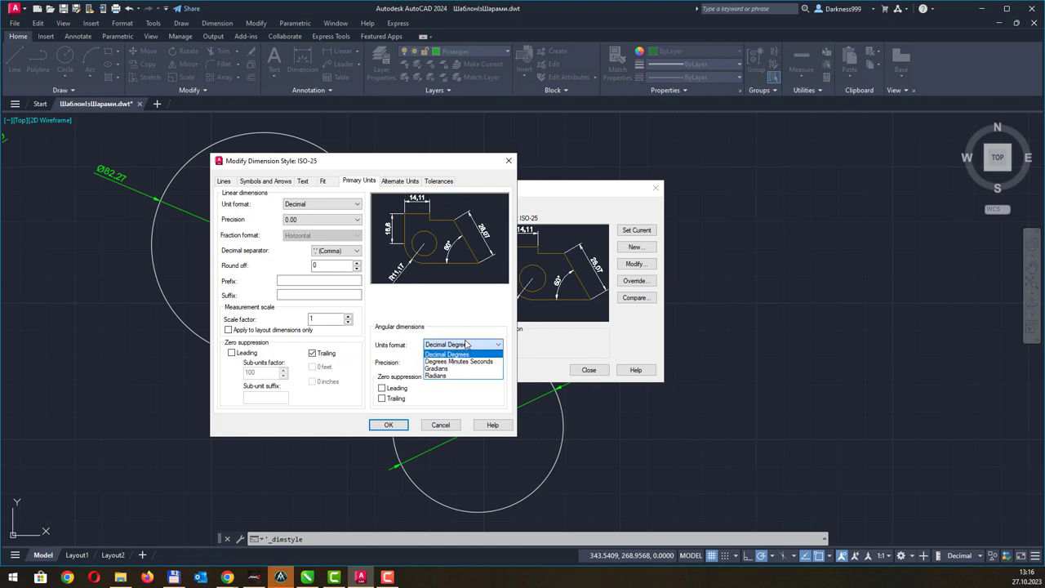
pyautogui.click(424, 266)
pyautogui.click(399, 182)
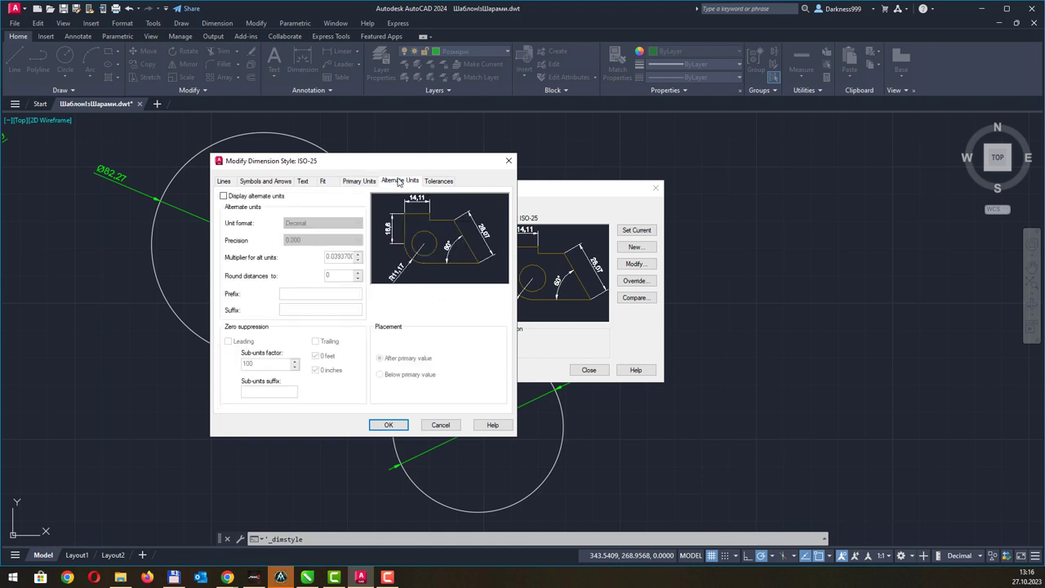
pyautogui.click(447, 184)
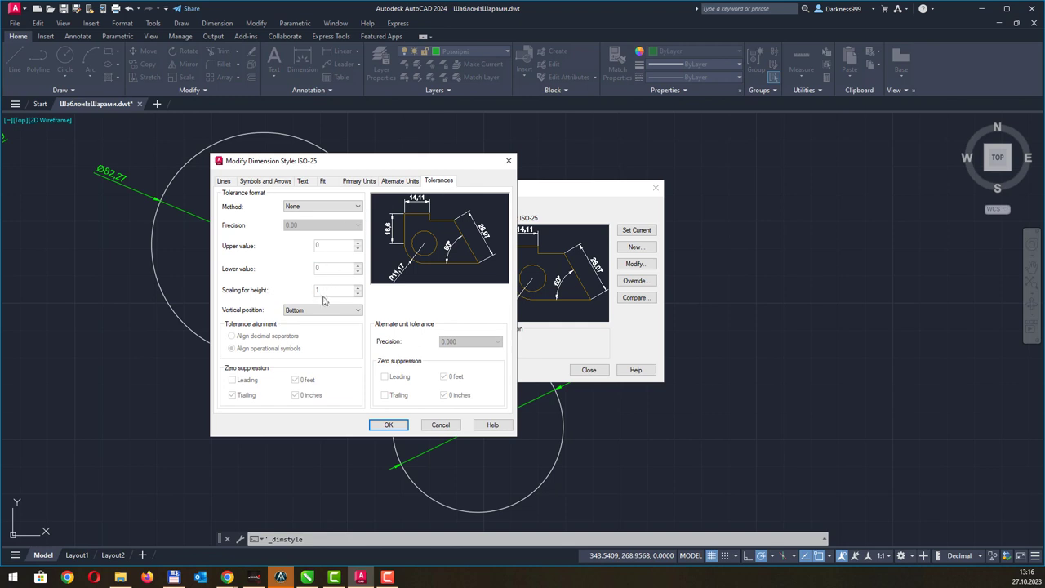
pyautogui.click(321, 314)
pyautogui.click(311, 207)
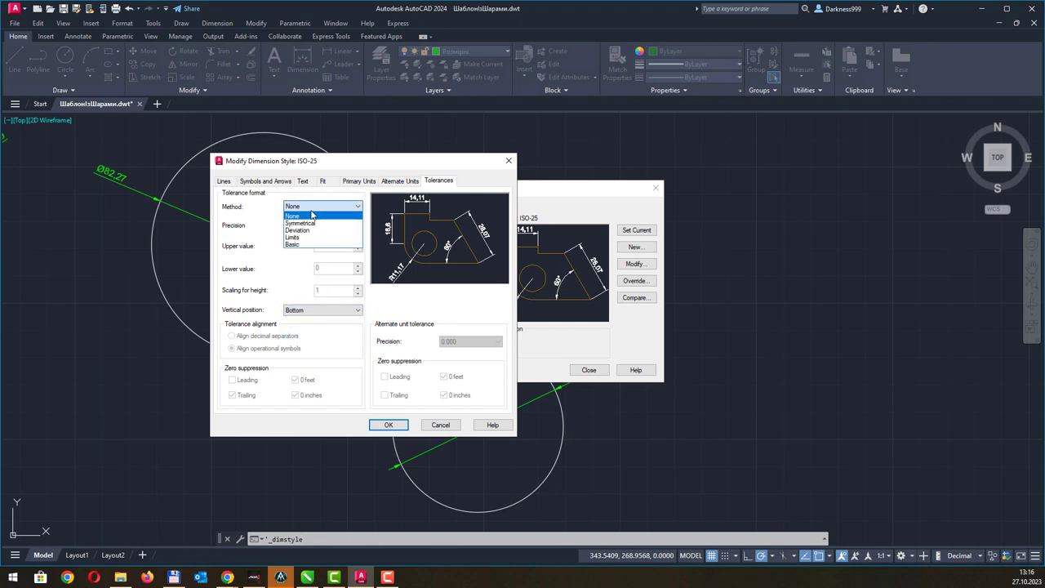
pyautogui.click(304, 223)
pyautogui.click(317, 207)
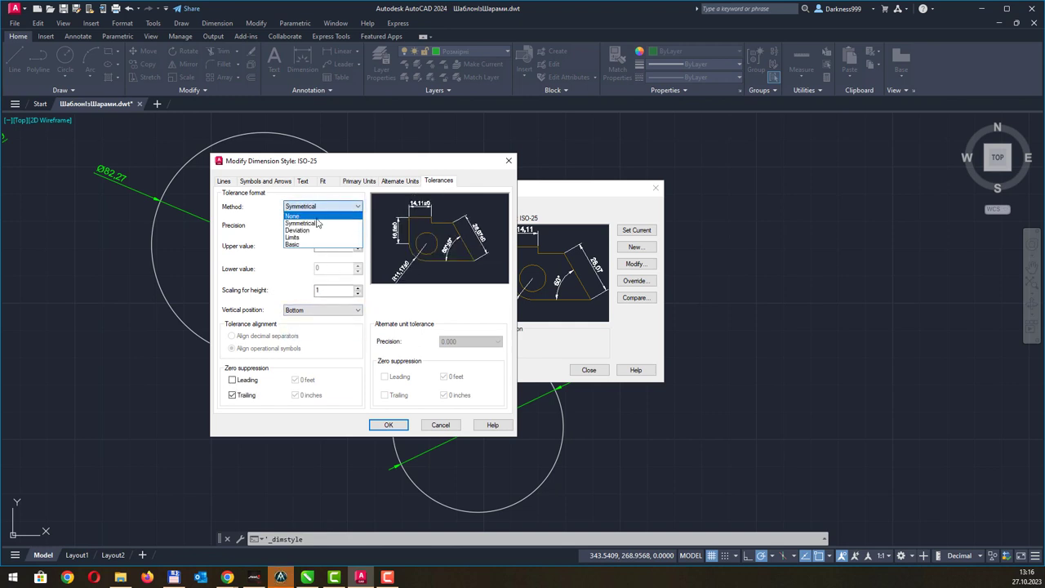
pyautogui.click(321, 216)
# - Make the style annotative and set the arrow size to 5
pyautogui.click(326, 181)
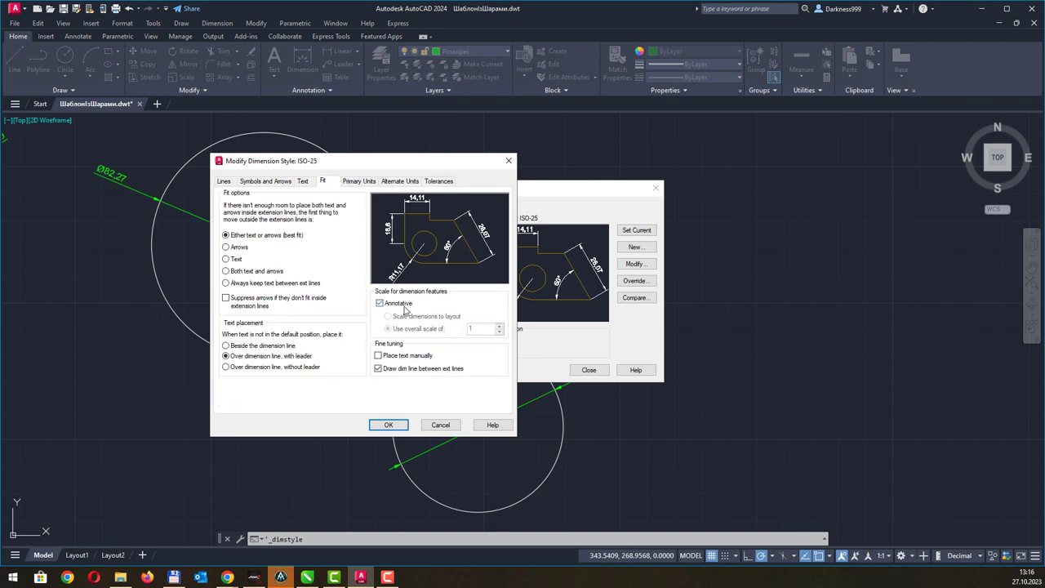
pyautogui.click(404, 307)
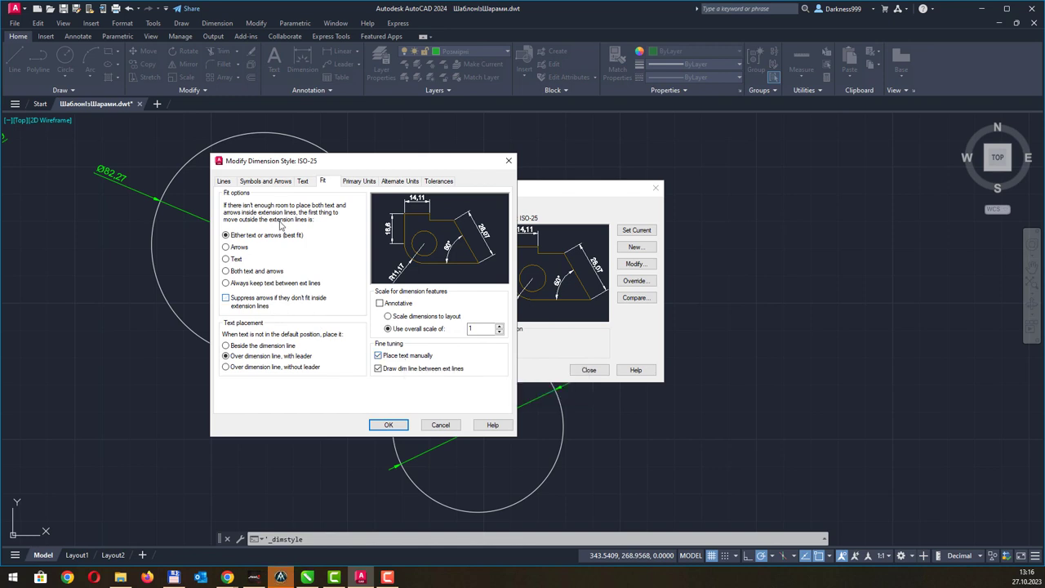
pyautogui.click(223, 181)
pyautogui.click(247, 184)
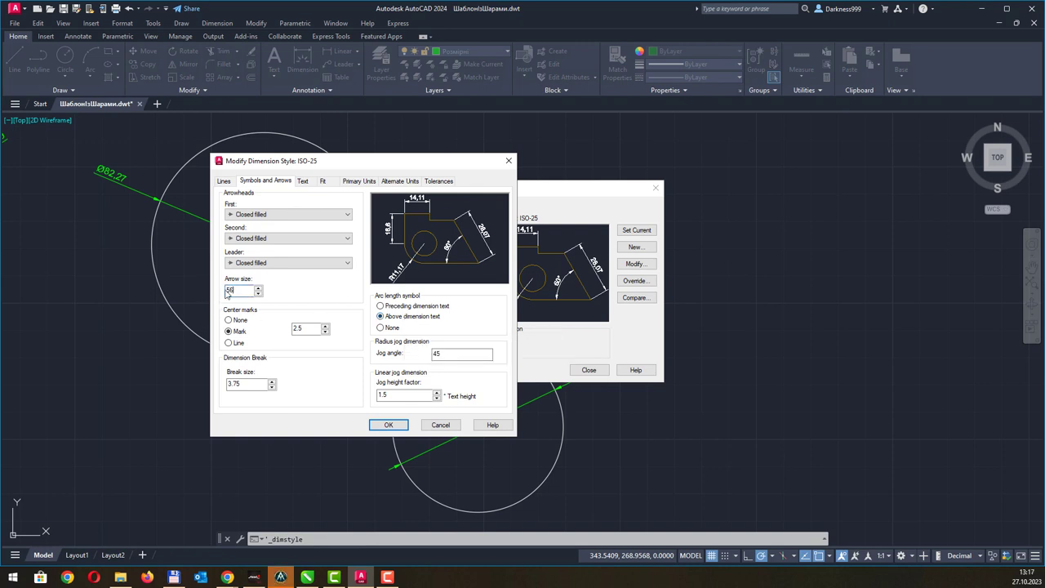
pyautogui.write('56')
pyautogui.click(303, 327)
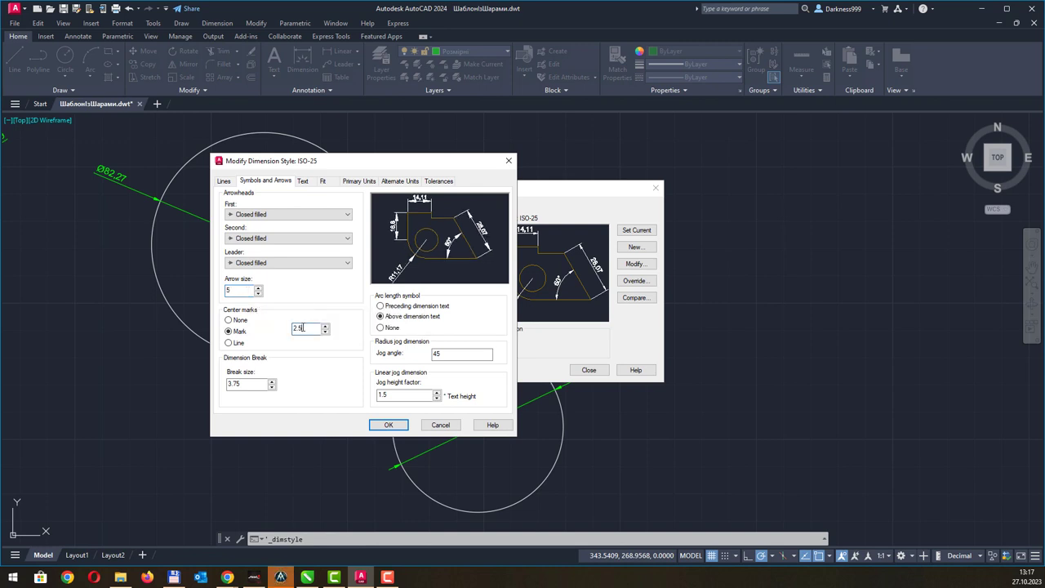
# - Set ISO standard text alignment and text beside the dimension line, then apply and close
pyautogui.click(303, 182)
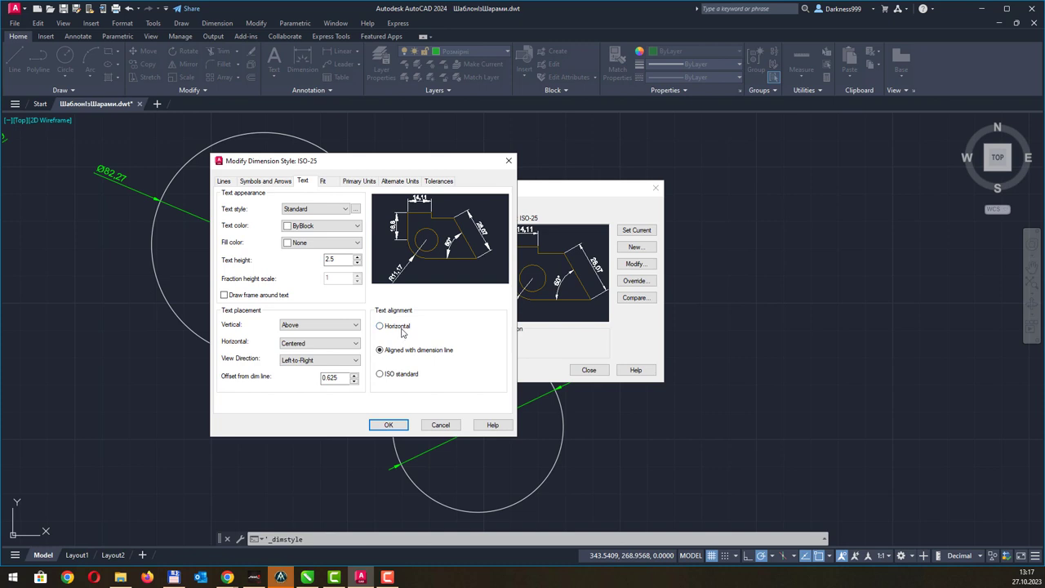
pyautogui.click(402, 332)
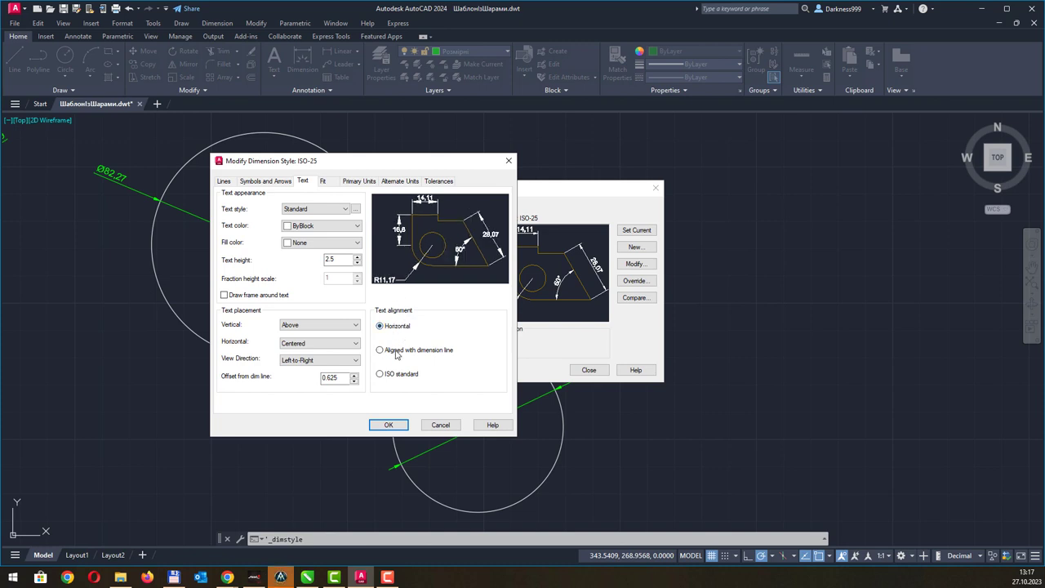
pyautogui.click(396, 352)
pyautogui.click(395, 376)
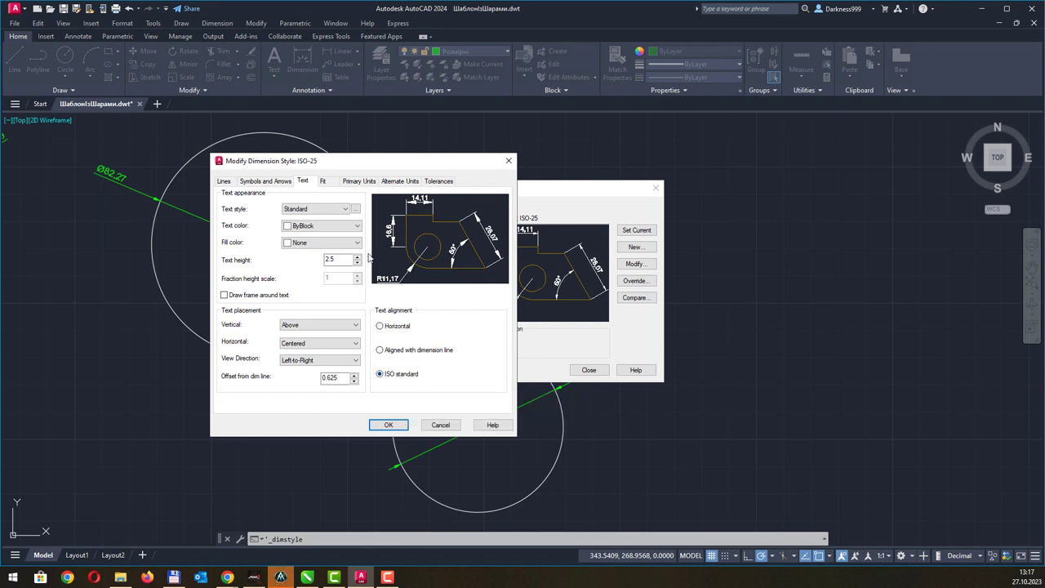
pyautogui.click(276, 183)
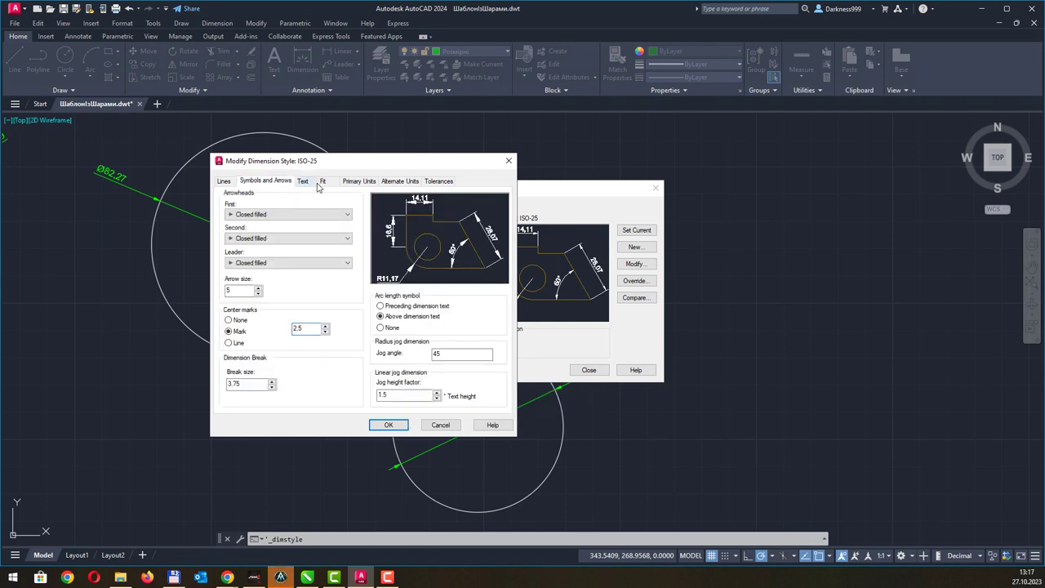
pyautogui.click(323, 183)
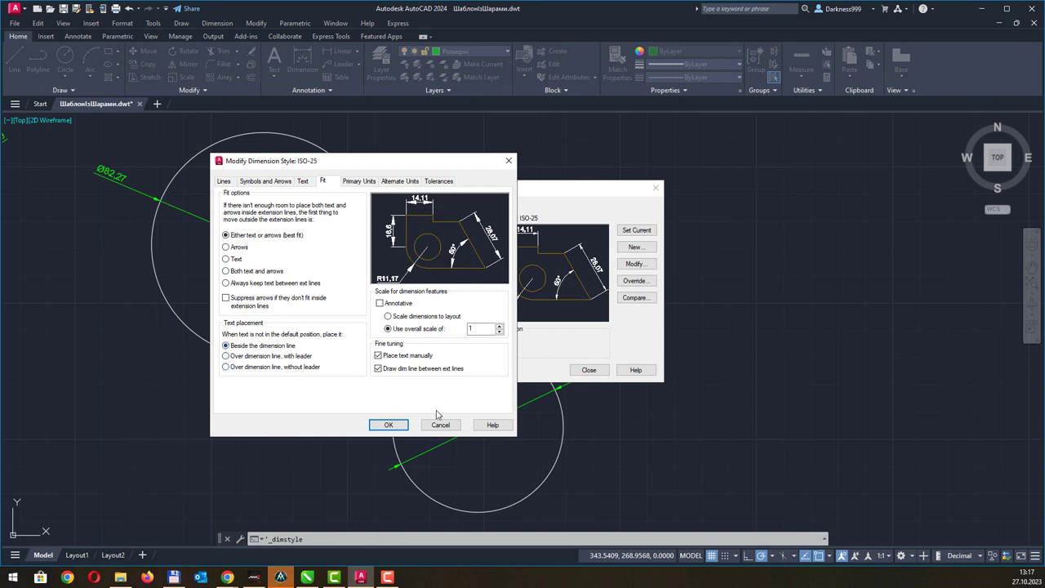
pyautogui.click(389, 426)
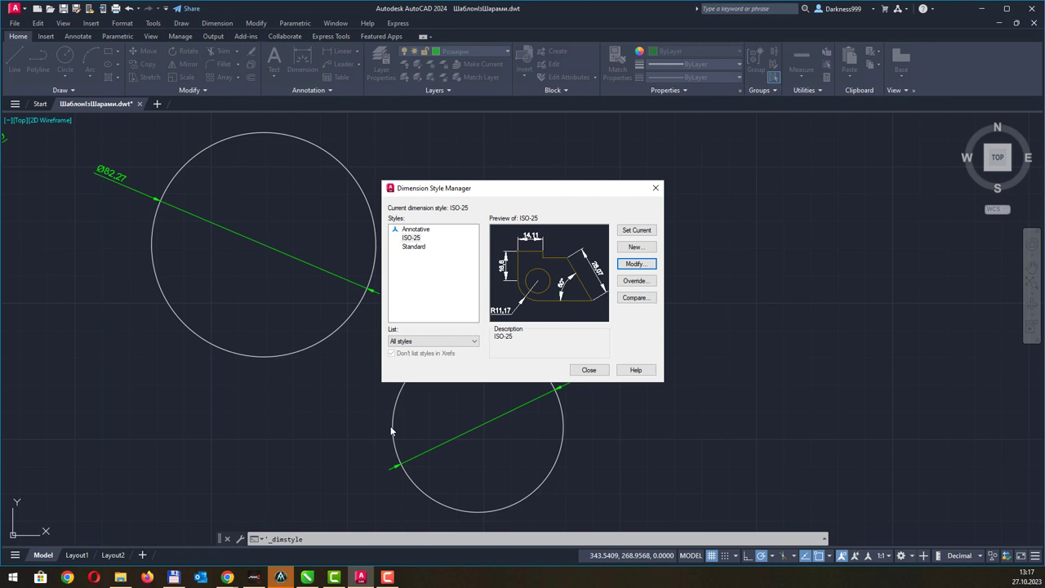
pyautogui.click(590, 370)
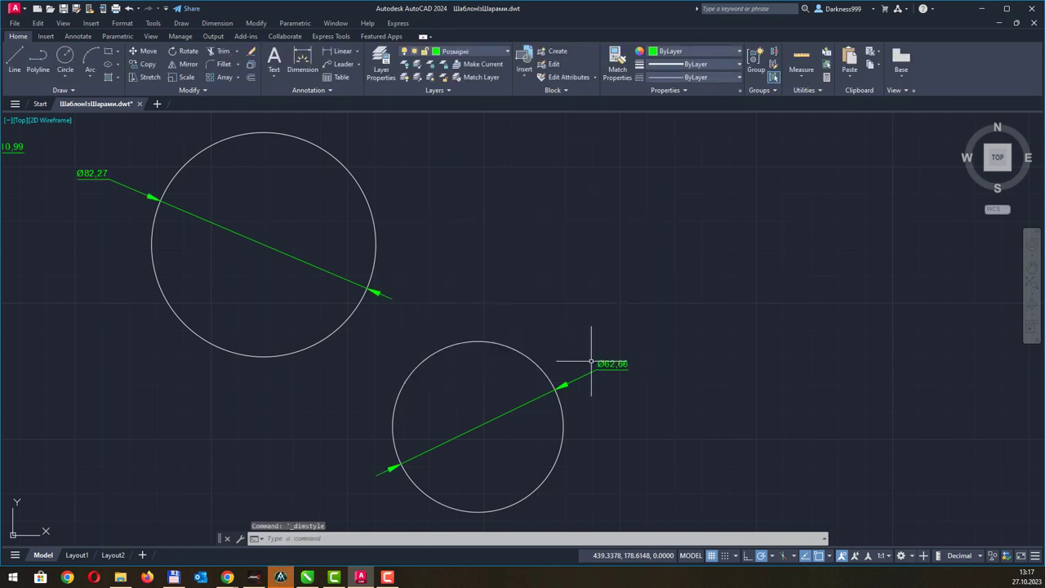
# - Place a Ø82,27 diameter dimension at the middle circle's upper right
pyautogui.scroll(-2, 324, 223)
pyautogui.moveTo(325, 223); pyautogui.dragTo(506, 272, button='middle')
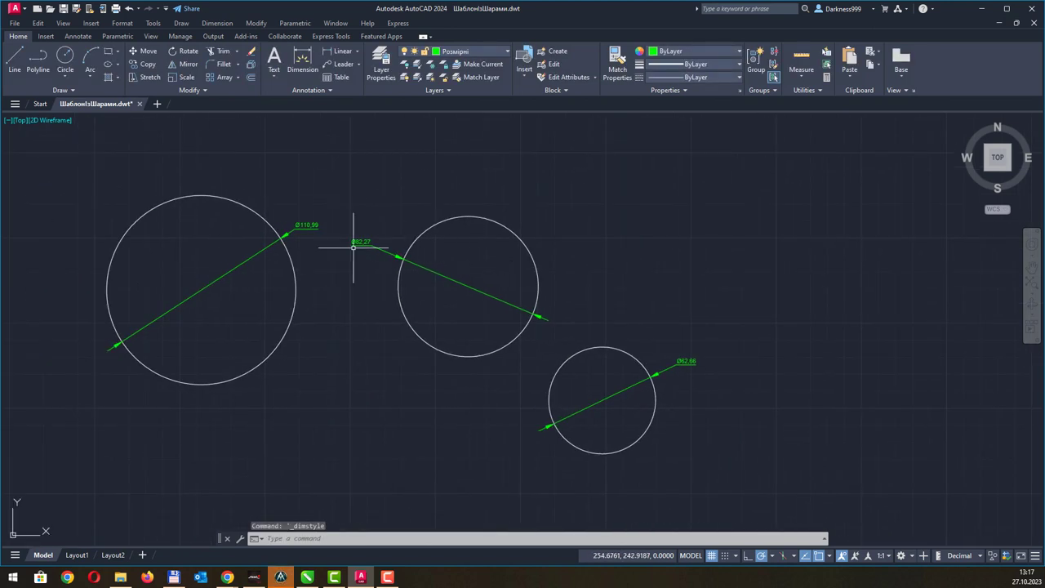
pyautogui.scroll(2, 286, 243)
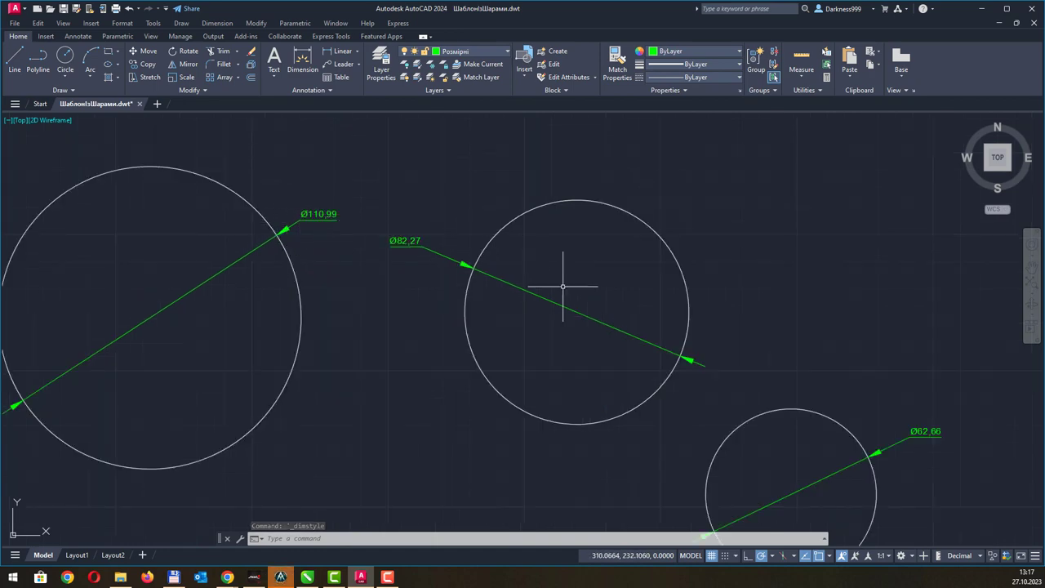
pyautogui.click(298, 63)
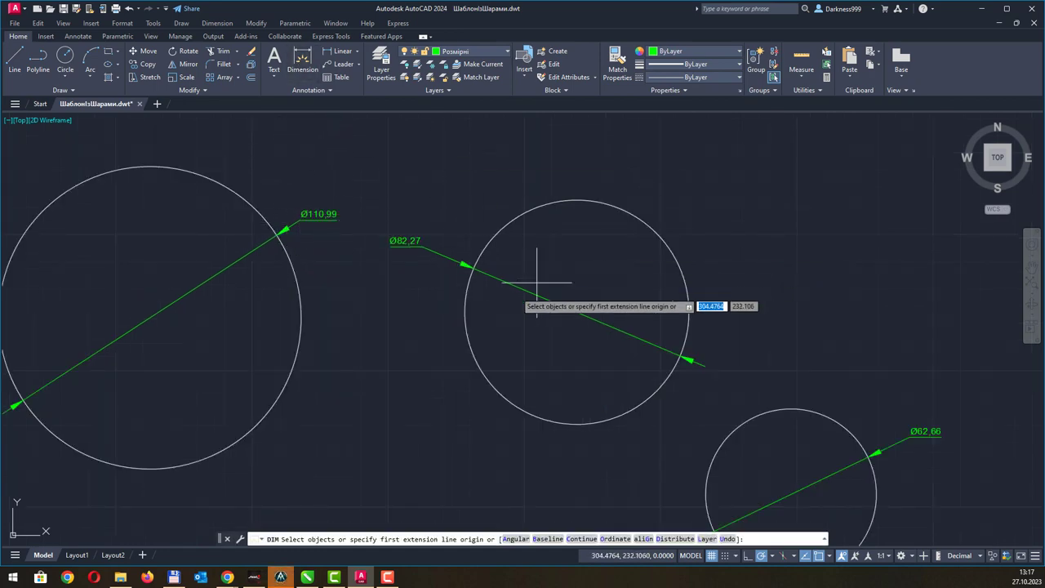
pyautogui.click(468, 330)
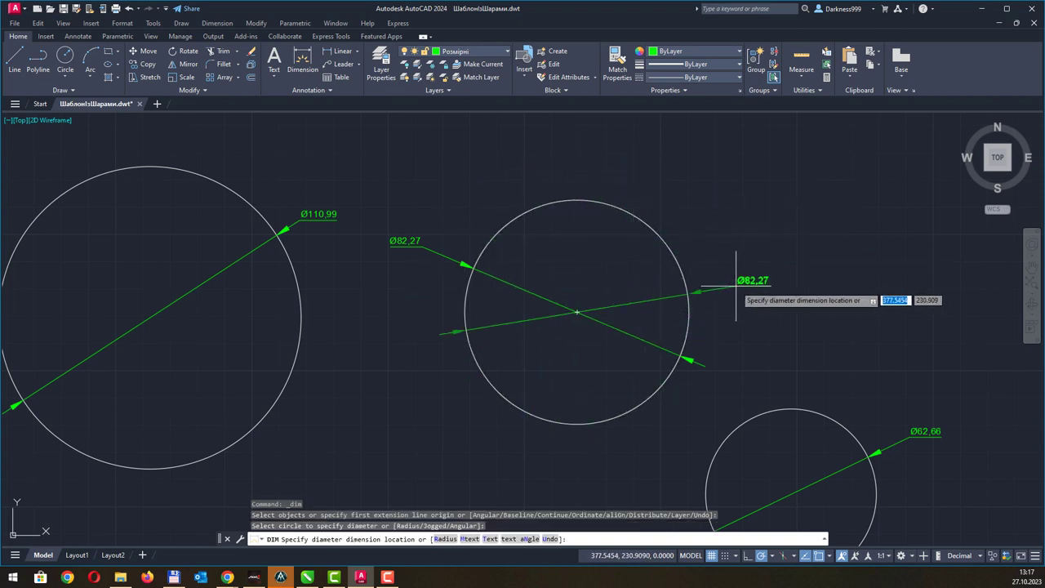
pyautogui.click(700, 200)
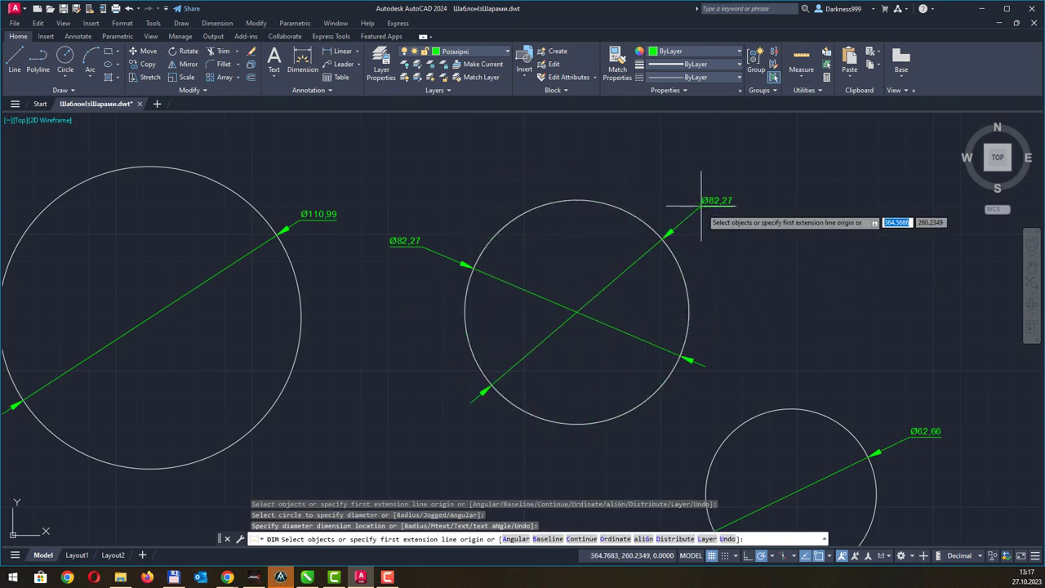
# - Switch to Radius and add an R41,13 dimension above the middle circle
pyautogui.click(357, 54)
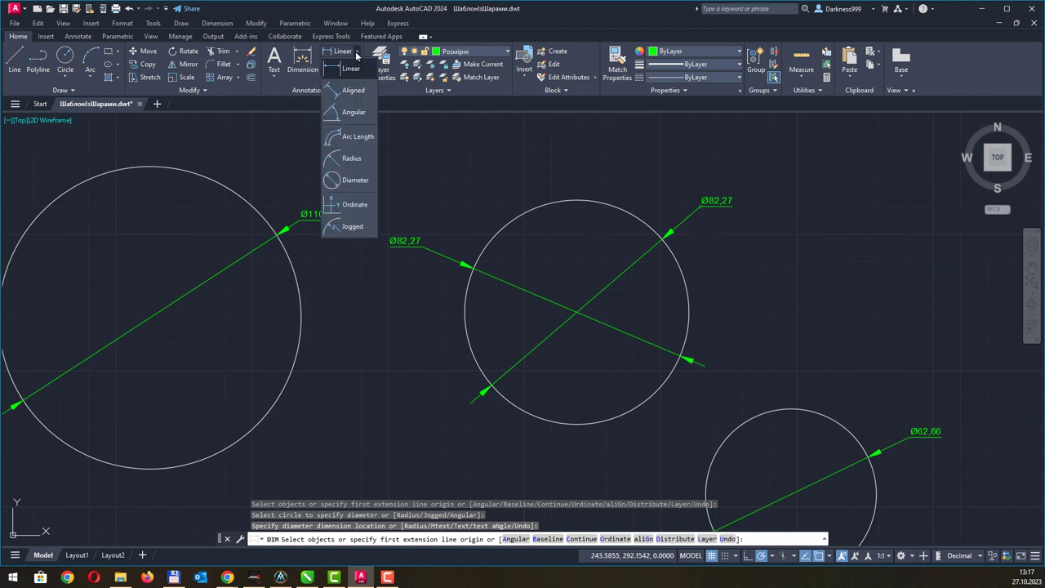
pyautogui.click(343, 159)
pyautogui.click(635, 216)
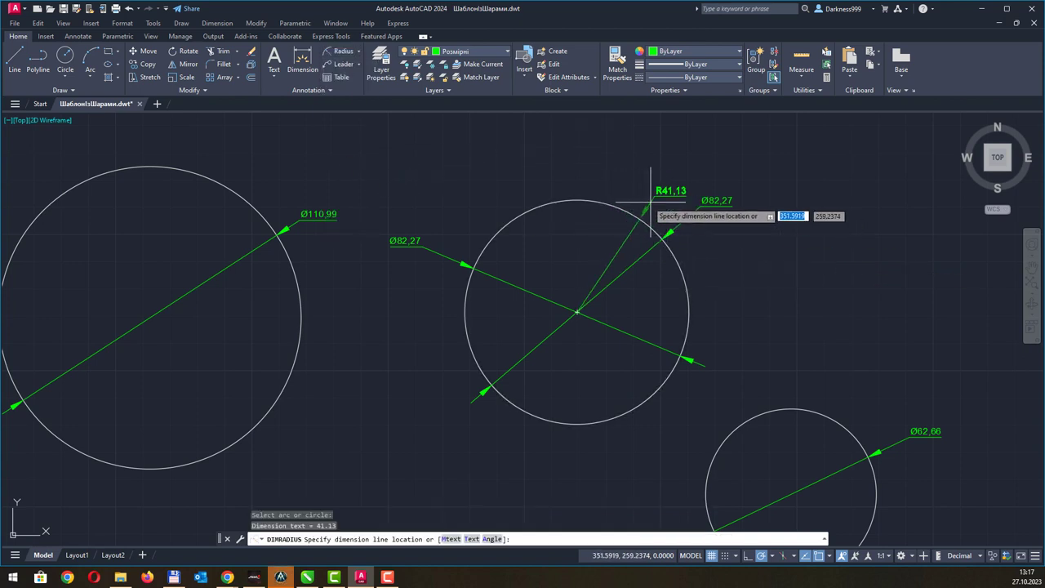
pyautogui.click(641, 198)
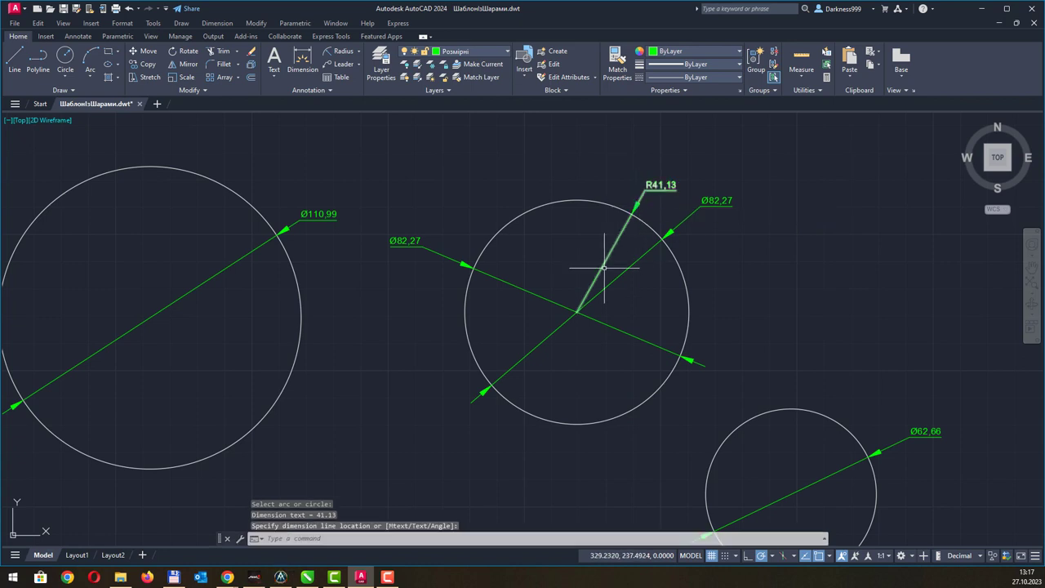
pyautogui.click(358, 51)
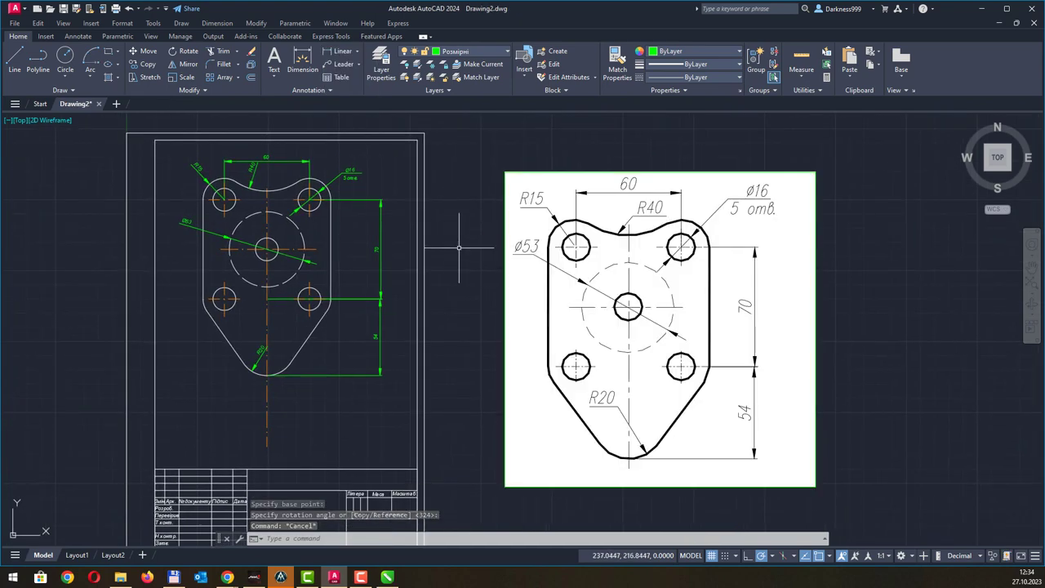
# - Change the current layer from Розмірні to Основні and zoom toward the title block
pyautogui.moveTo(430, 372)
pyautogui.mouseDown(button='middle')
pyautogui.moveTo(436, 285)
pyautogui.moveTo(448, 371)
pyautogui.mouseUp(button='middle')
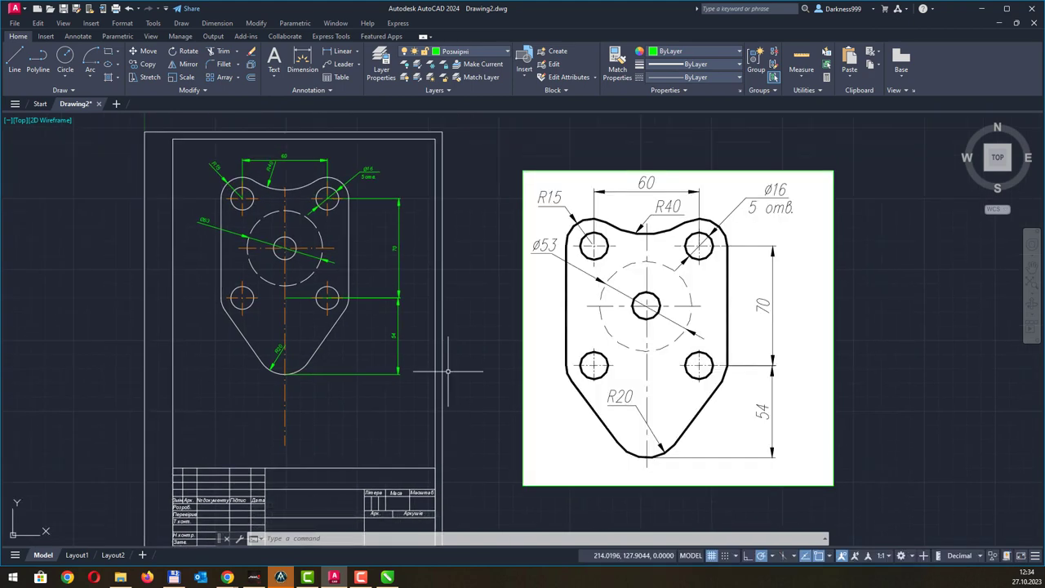
pyautogui.moveTo(451, 356); pyautogui.dragTo(456, 334, button='middle')
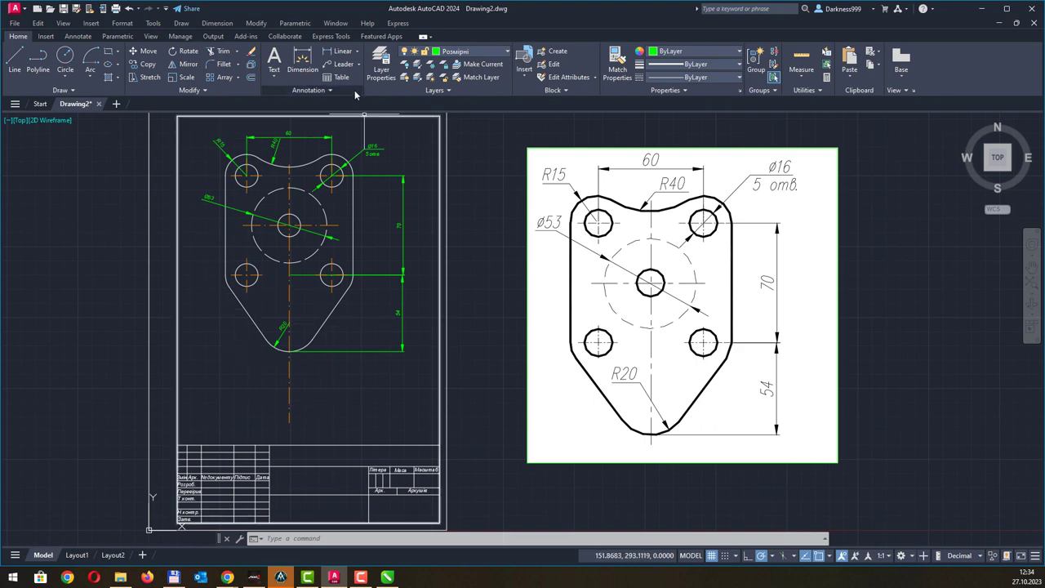
pyautogui.click(472, 51)
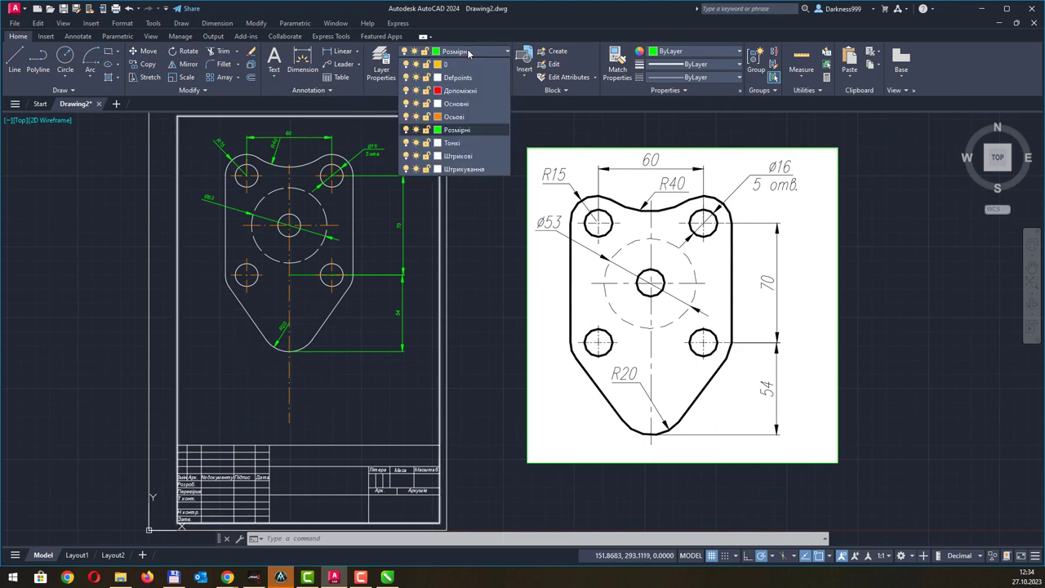
pyautogui.click(456, 104)
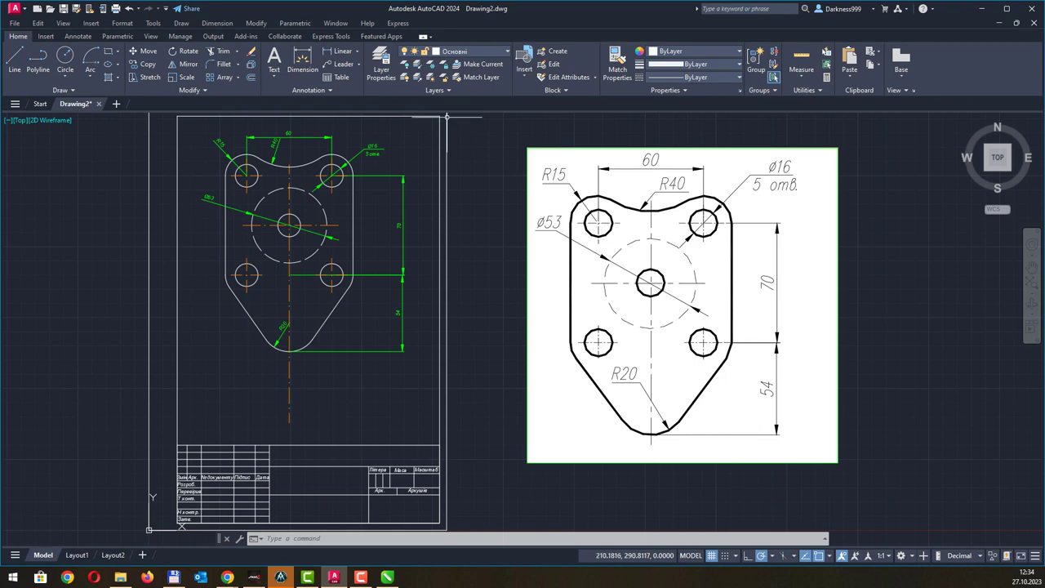
pyautogui.moveTo(424, 445); pyautogui.dragTo(409, 434, button='middle')
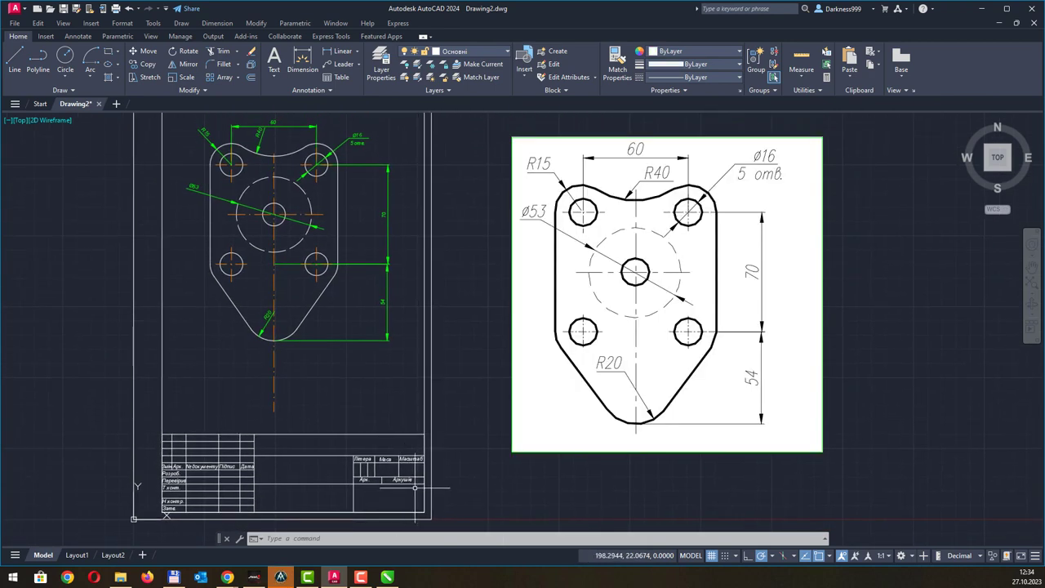
pyautogui.scroll(4, 413, 475)
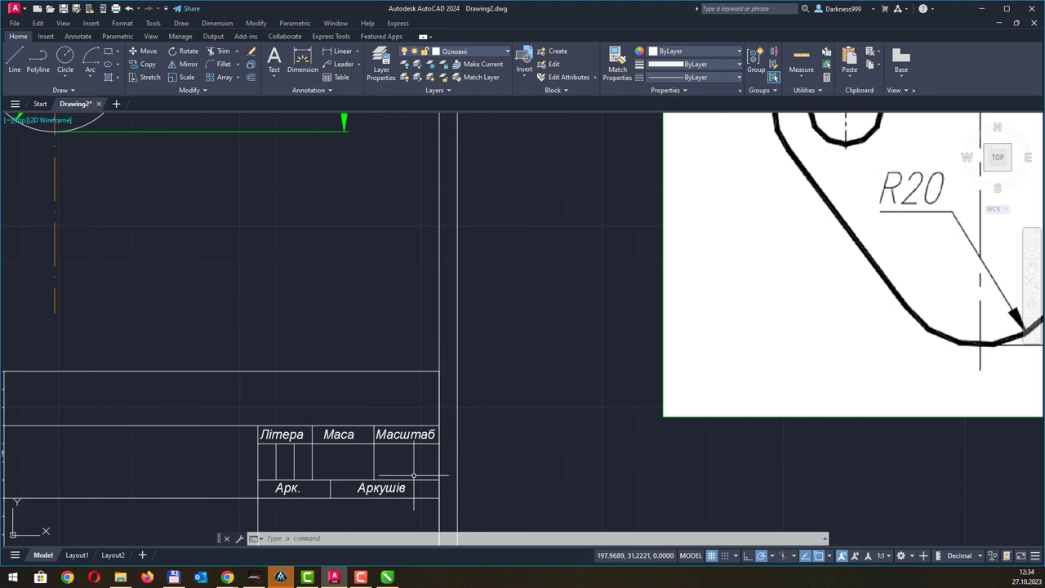
# - Write the scale text 1:1 as multiline text in the Масштаб cell
pyautogui.click(275, 79)
pyautogui.click(294, 95)
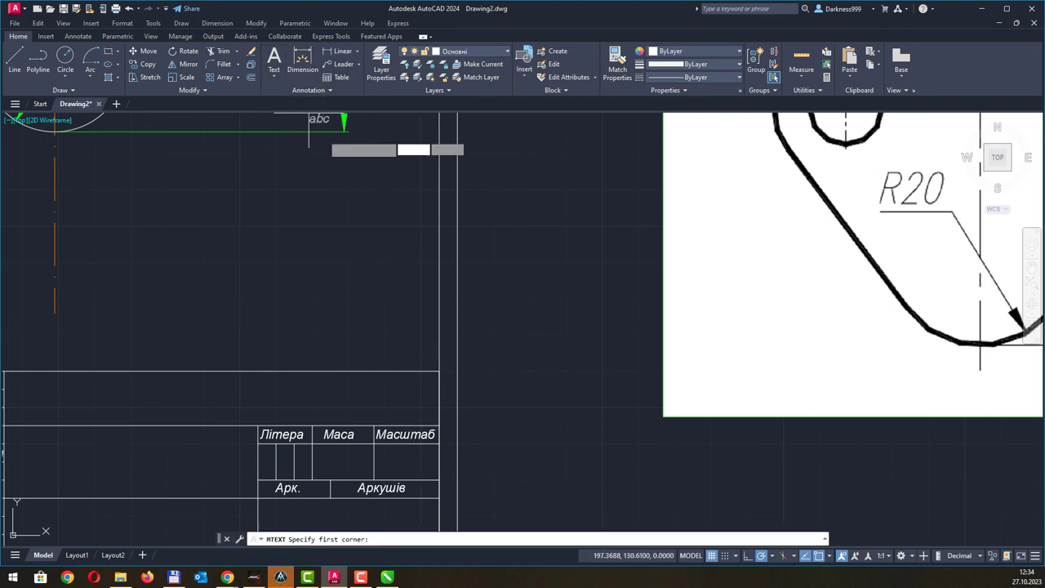
pyautogui.click(383, 467)
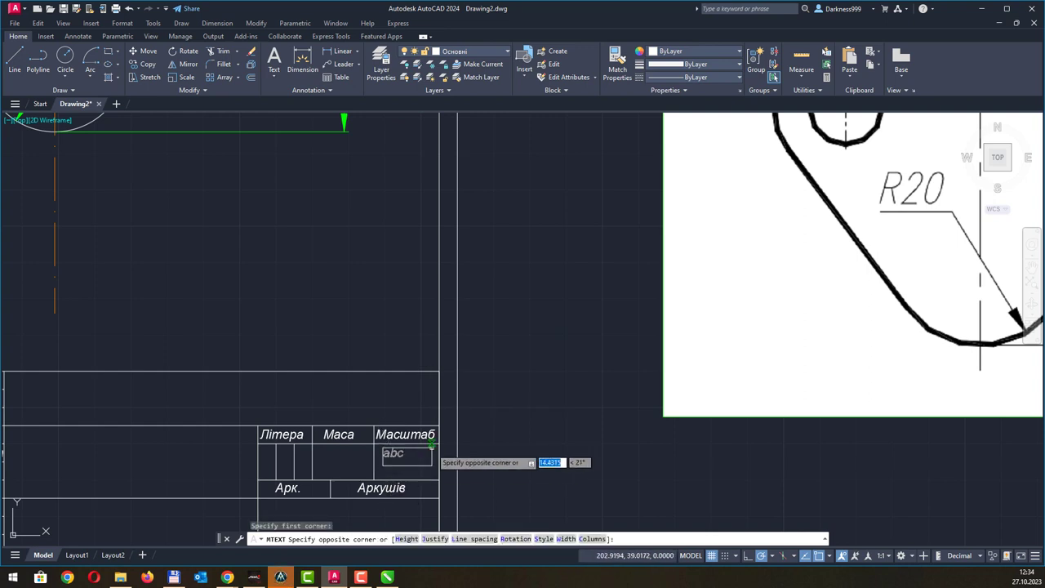
pyautogui.click(432, 442)
pyautogui.write('1')
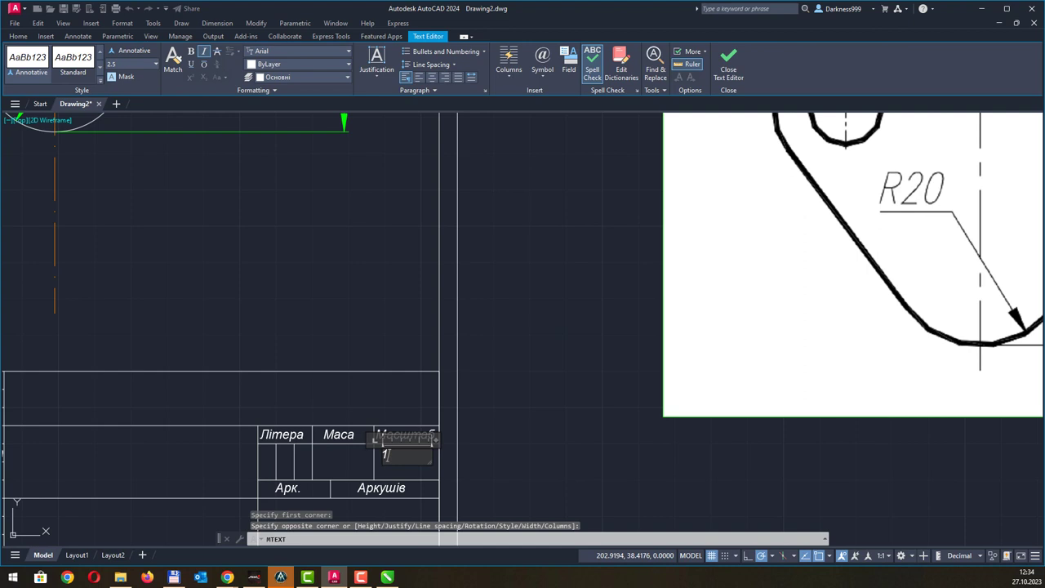
pyautogui.write(':1')
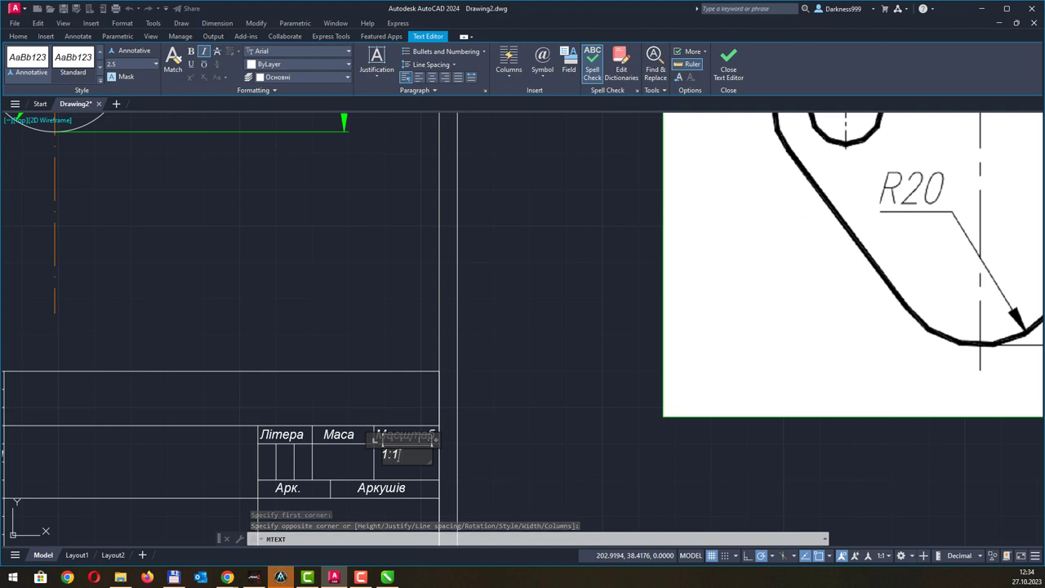
pyautogui.hotkey('ctrl', 'Return')
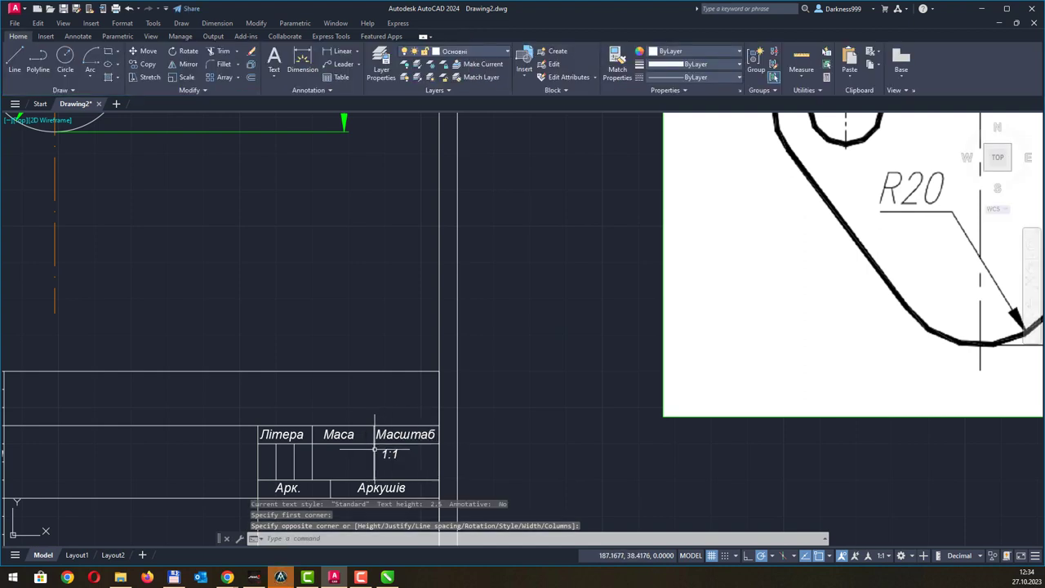
# - Reposition the 1:1 text within the Масштаб cell and centre the title block in view
pyautogui.click(393, 452)
pyautogui.click(404, 453)
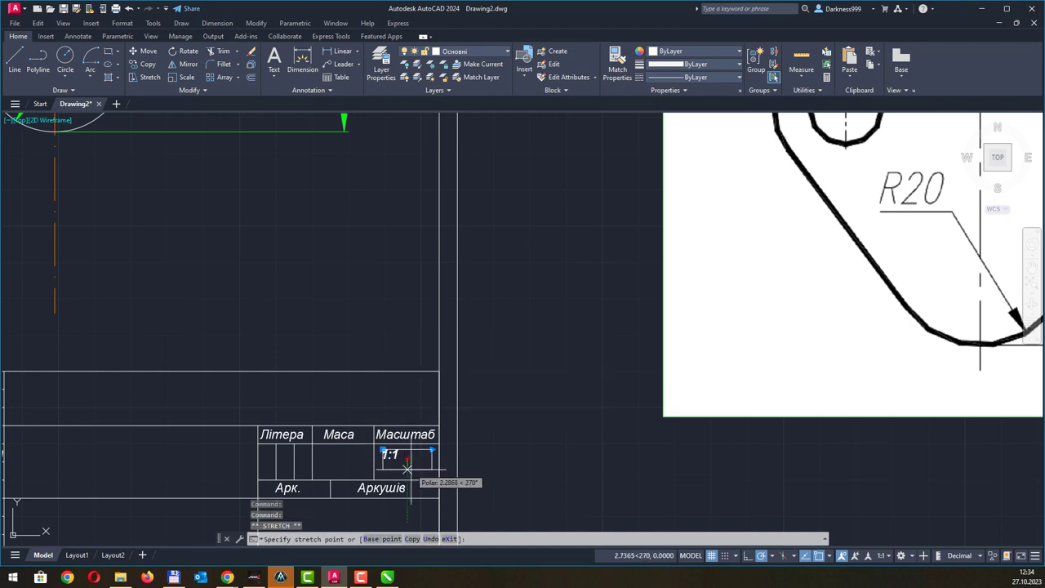
pyautogui.click(406, 465)
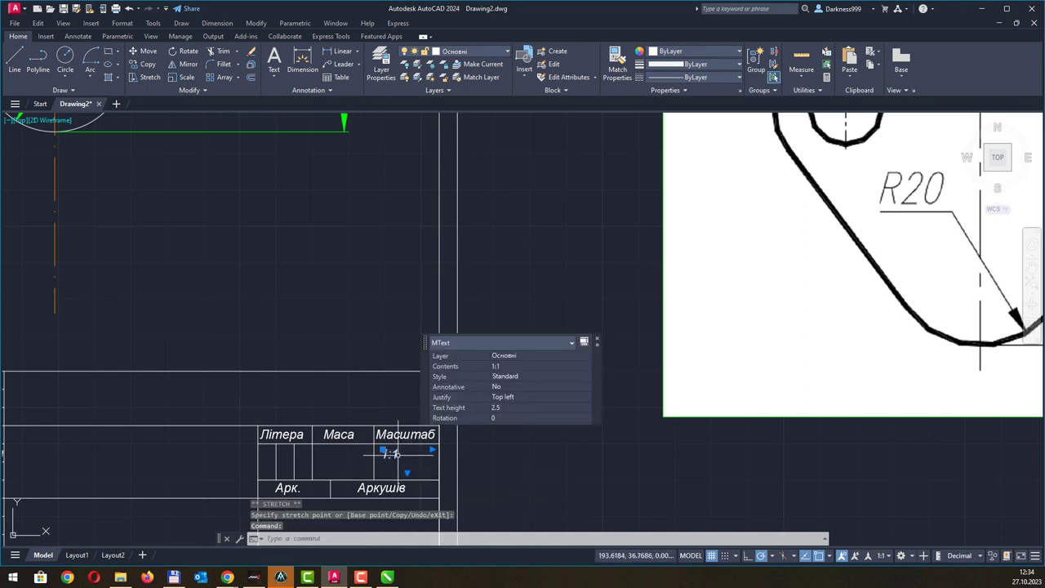
pyautogui.press('Escape')
pyautogui.click(401, 462)
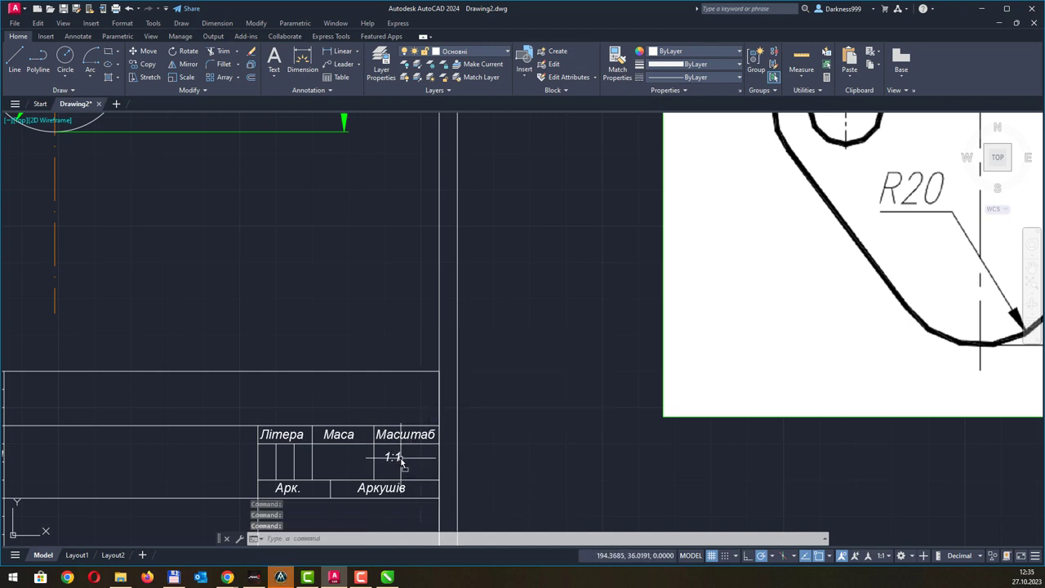
pyautogui.moveTo(400, 457); pyautogui.dragTo(490, 367, button='middle')
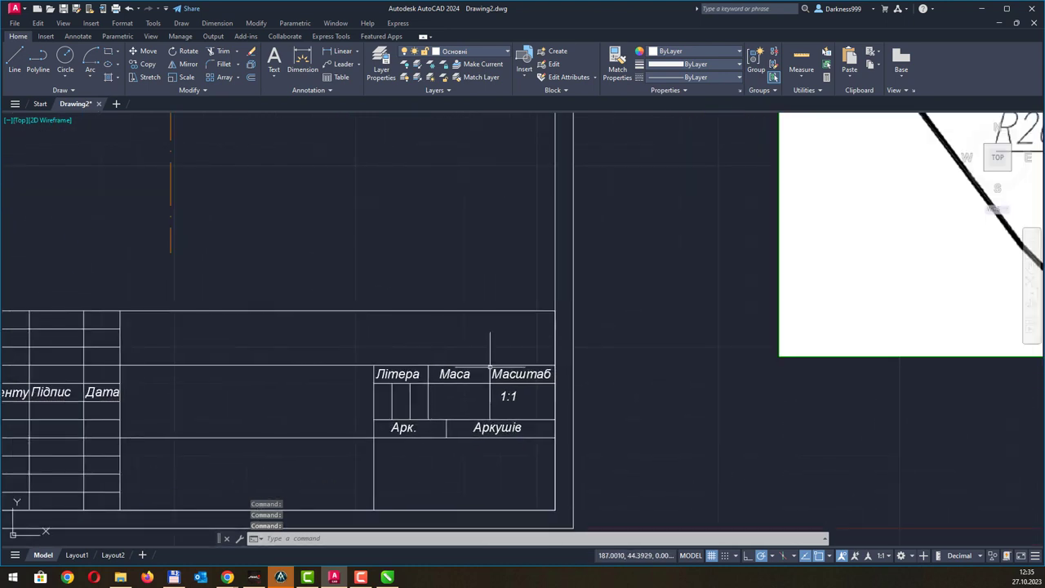
pyautogui.moveTo(474, 318); pyautogui.dragTo(445, 347, button='middle')
pyautogui.moveTo(420, 479); pyautogui.dragTo(406, 421, button='middle')
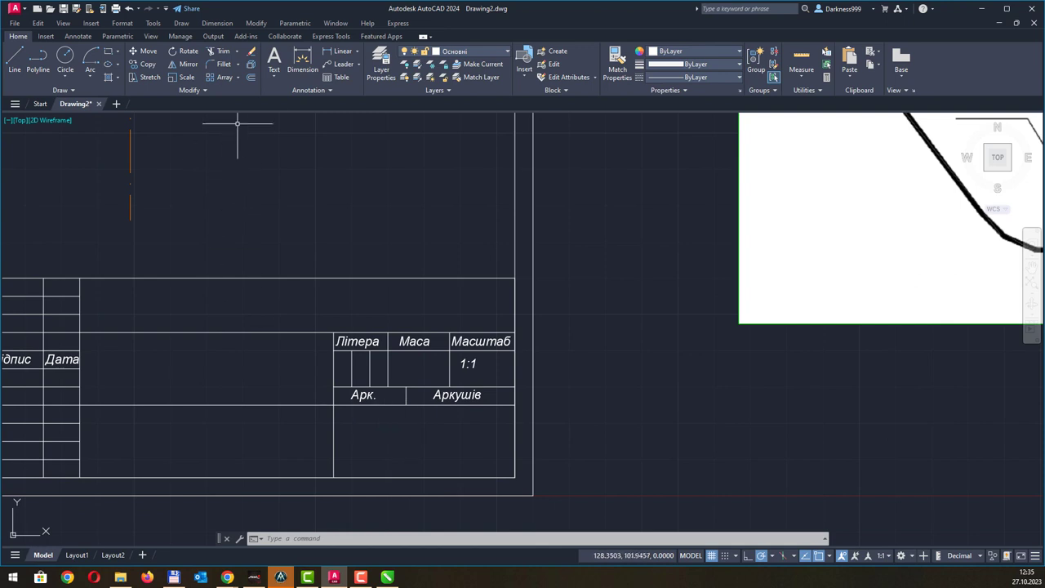
# - Write Гр. 123-22-2 as MText in the bottom-right cell and move it to the cell's centre
pyautogui.click(272, 71)
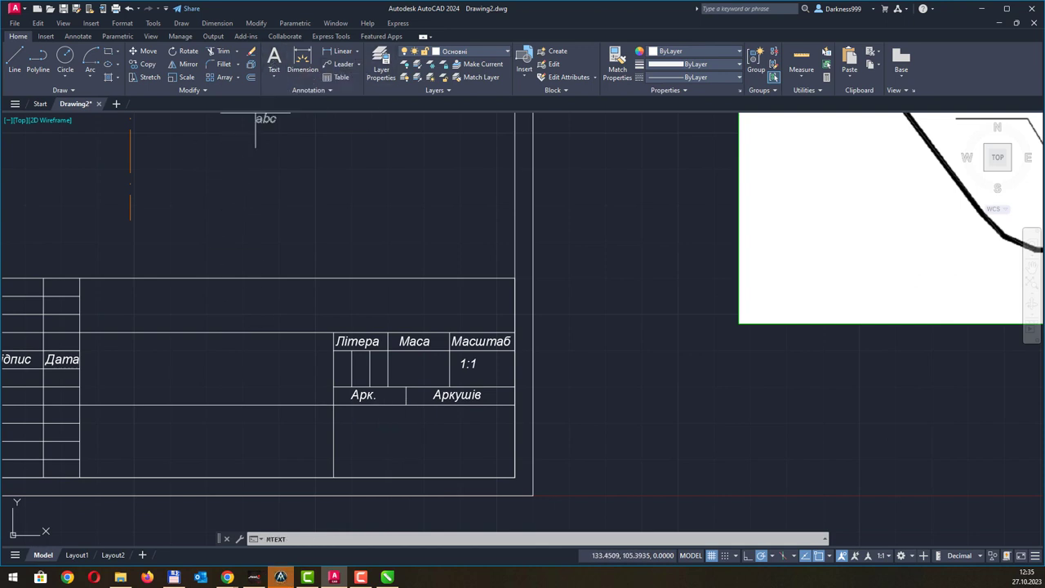
pyautogui.click(354, 456)
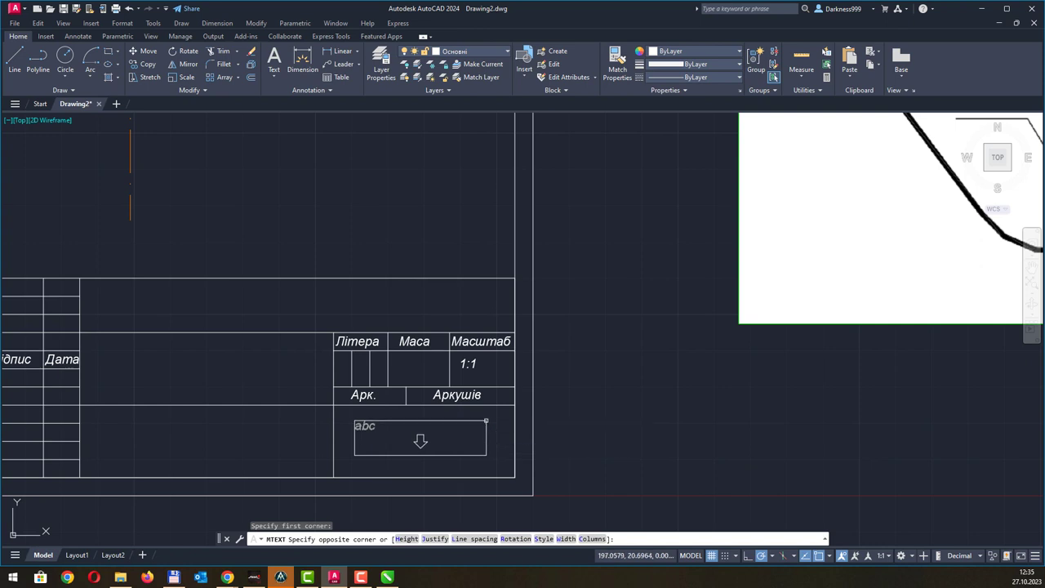
pyautogui.click(486, 421)
pyautogui.write('Uh')
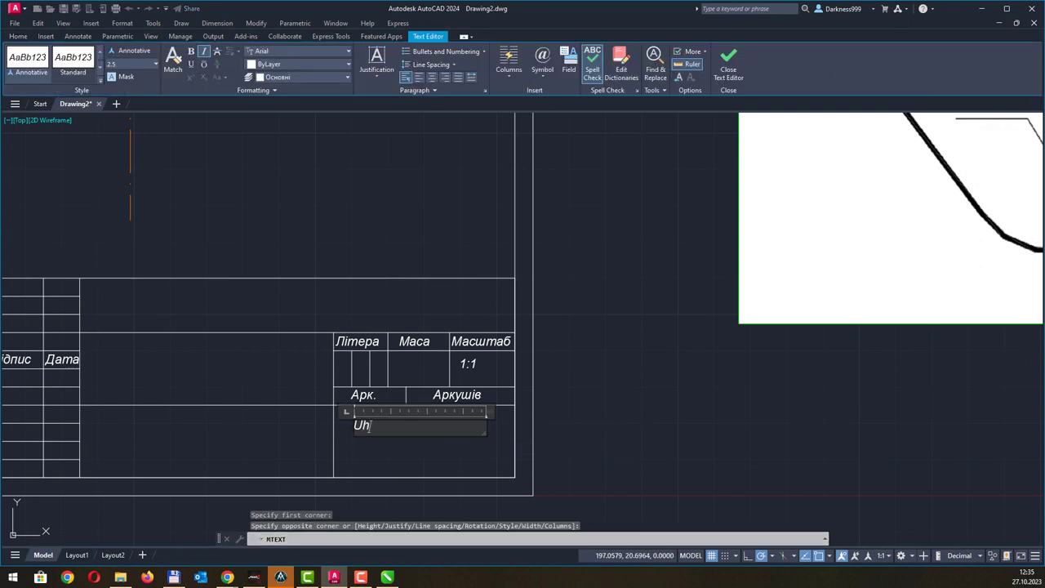
pyautogui.write('Гр')
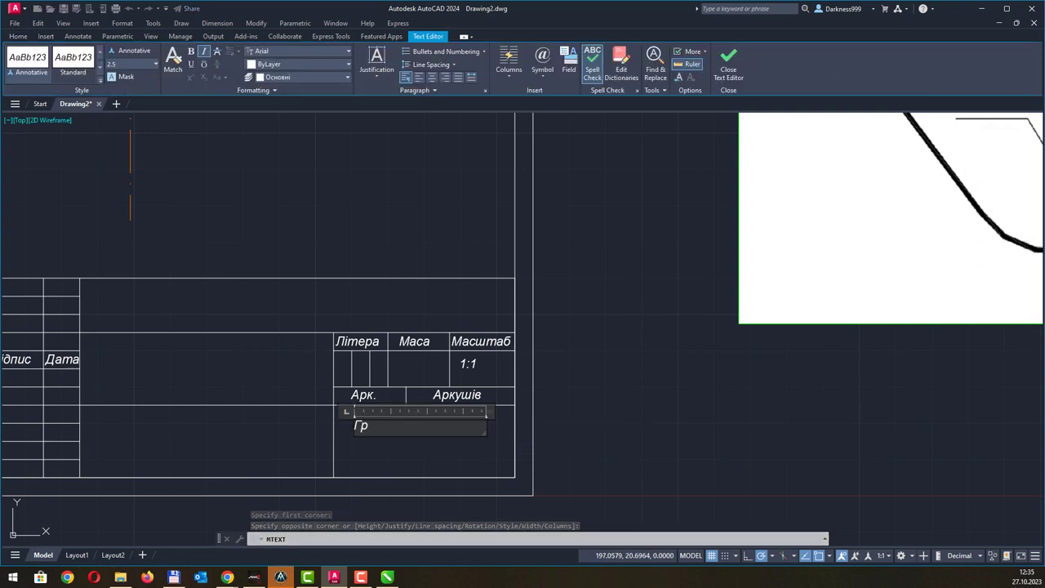
pyautogui.write('. 123')
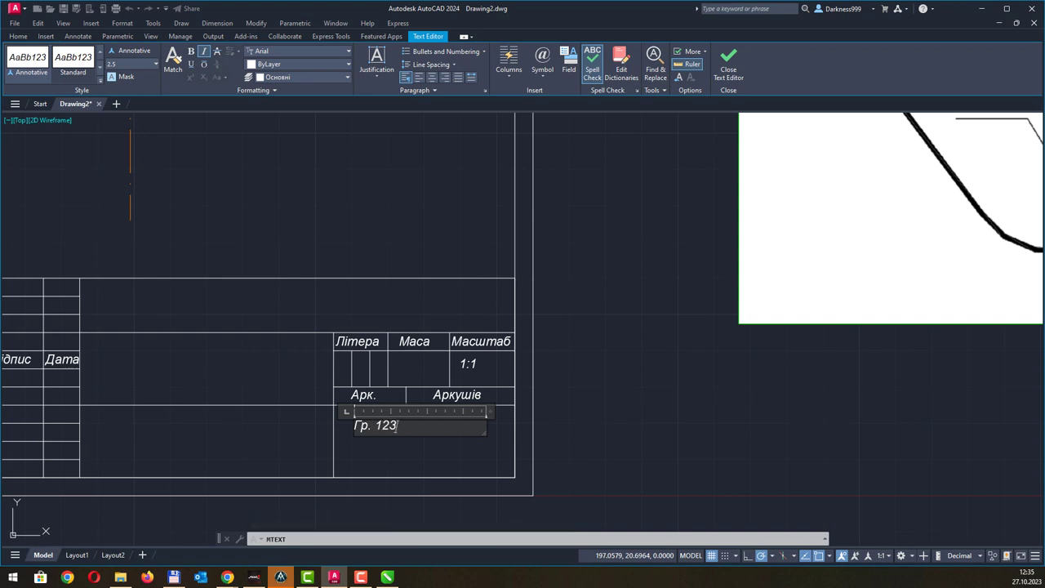
pyautogui.write('-22-2')
pyautogui.hotkey('ctrl', 'Return')
pyautogui.click(407, 425)
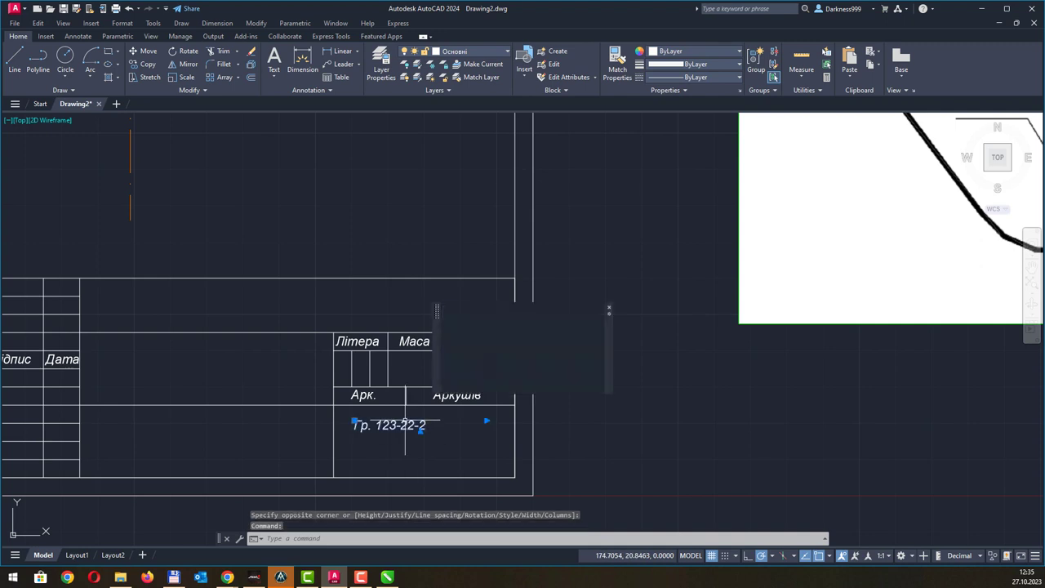
pyautogui.moveTo(407, 425); pyautogui.dragTo(422, 445)
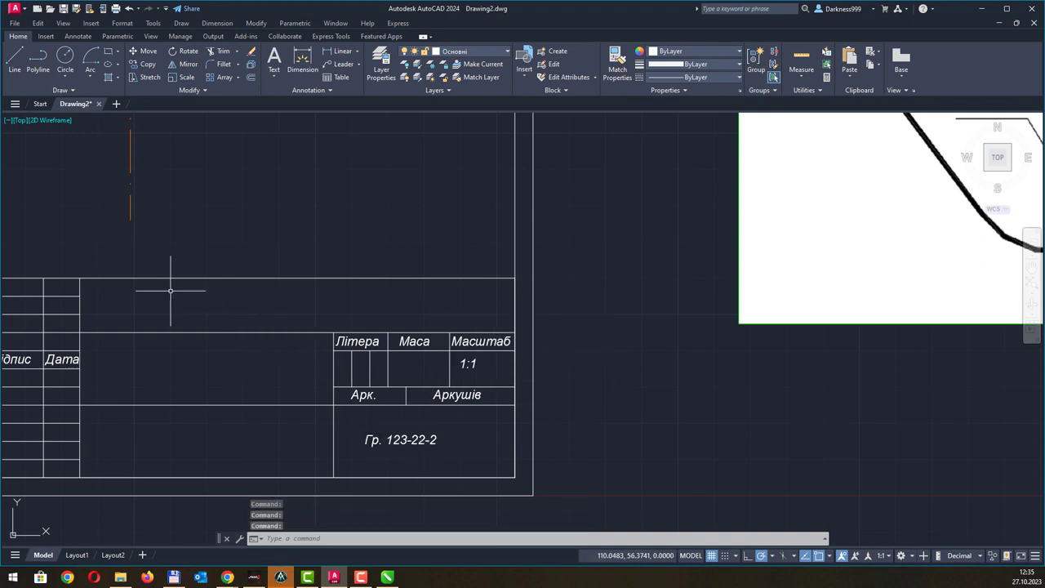
pyautogui.moveTo(226, 309); pyautogui.dragTo(298, 325, button='middle')
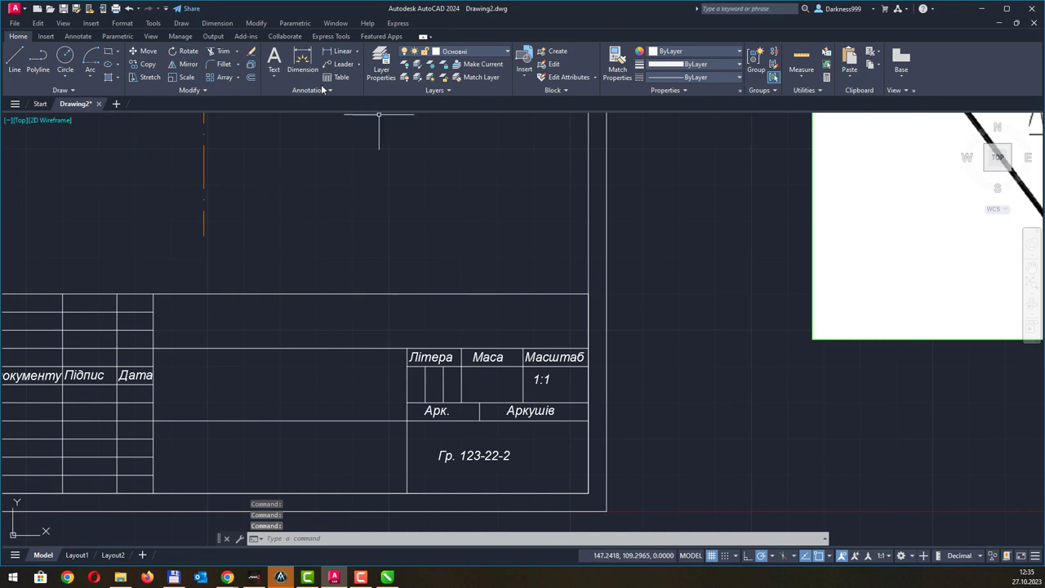
# - Write ДЗ ІКГ 003 as MText across the large upper title-block cell and select it
pyautogui.click(274, 63)
pyautogui.click(183, 330)
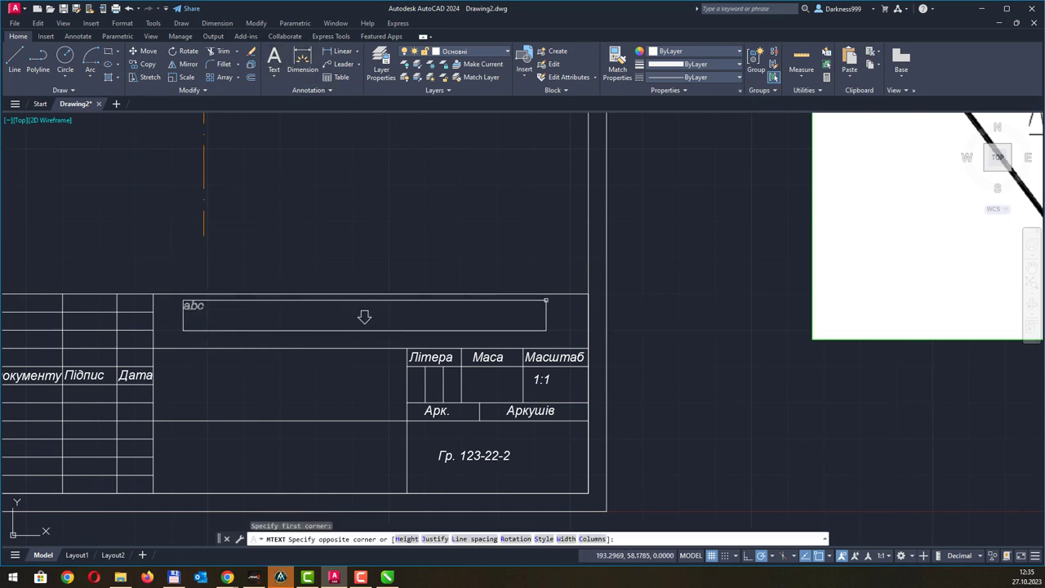
pyautogui.click(546, 302)
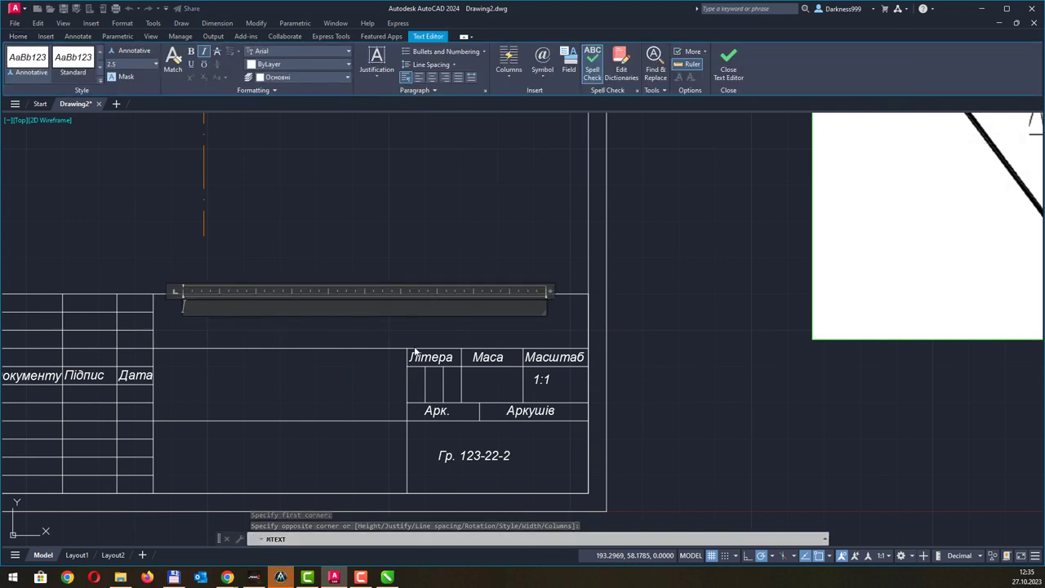
pyautogui.write('ДЗ ІКГ')
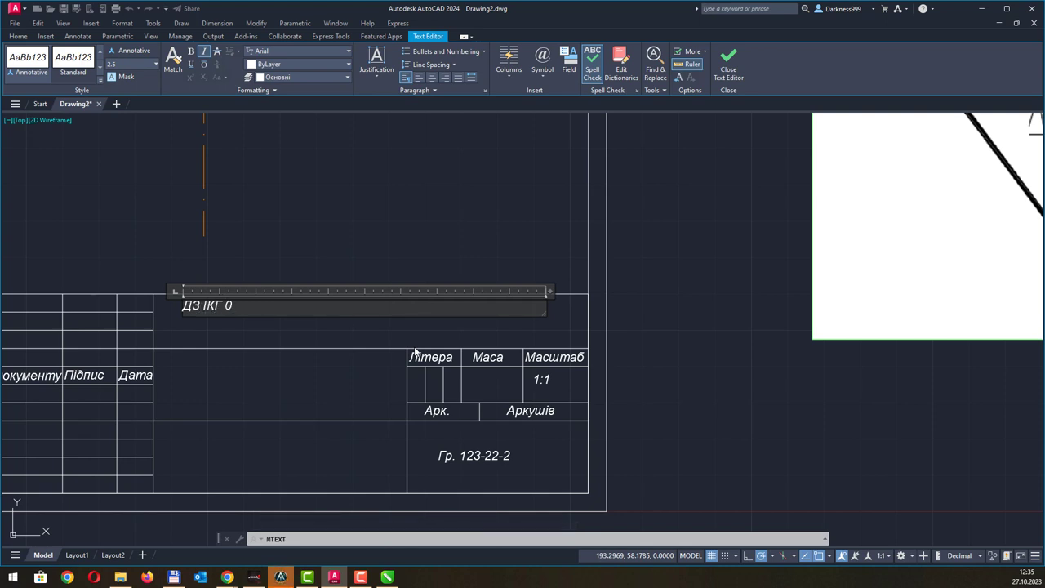
pyautogui.write('03')
pyautogui.click(415, 351)
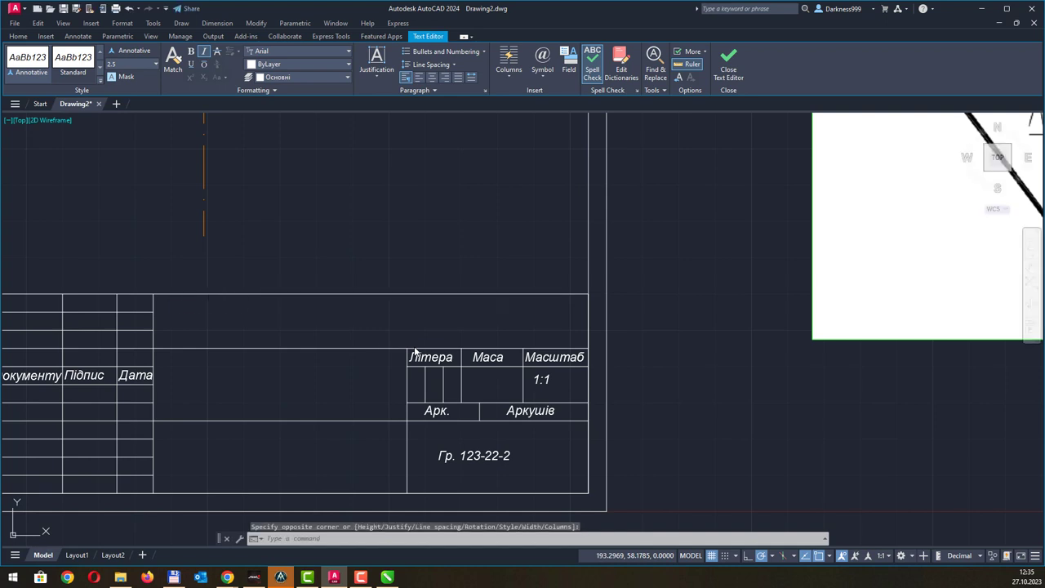
pyautogui.press('Return')
pyautogui.click(206, 304)
pyautogui.press('Escape')
pyautogui.click(206, 304)
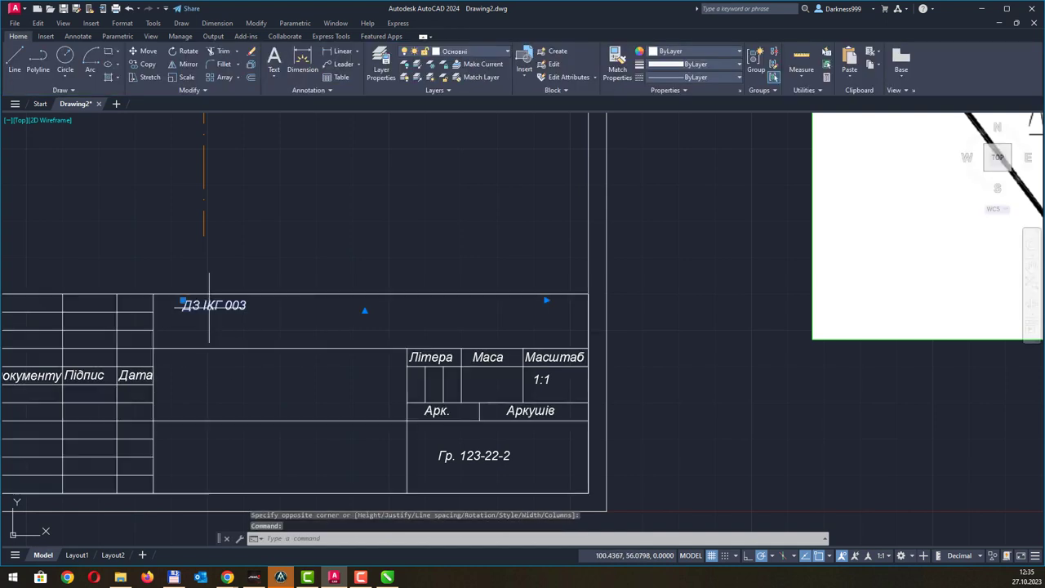
# - Shift ДЗ ІКГ 003 down-right and enlarge it to text height 4
pyautogui.press('Escape')
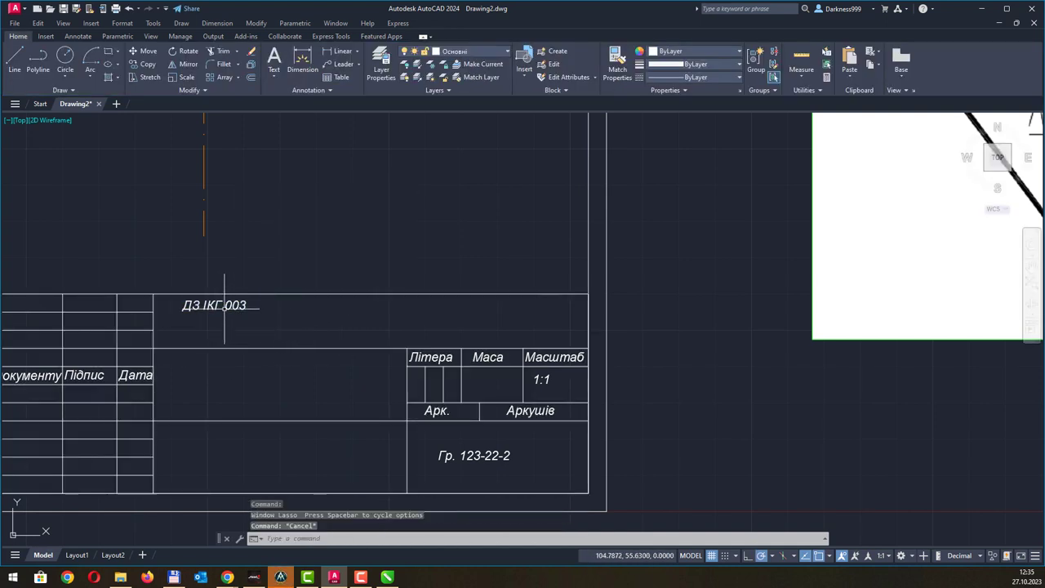
pyautogui.click(217, 306)
pyautogui.moveTo(217, 306); pyautogui.dragTo(231, 324)
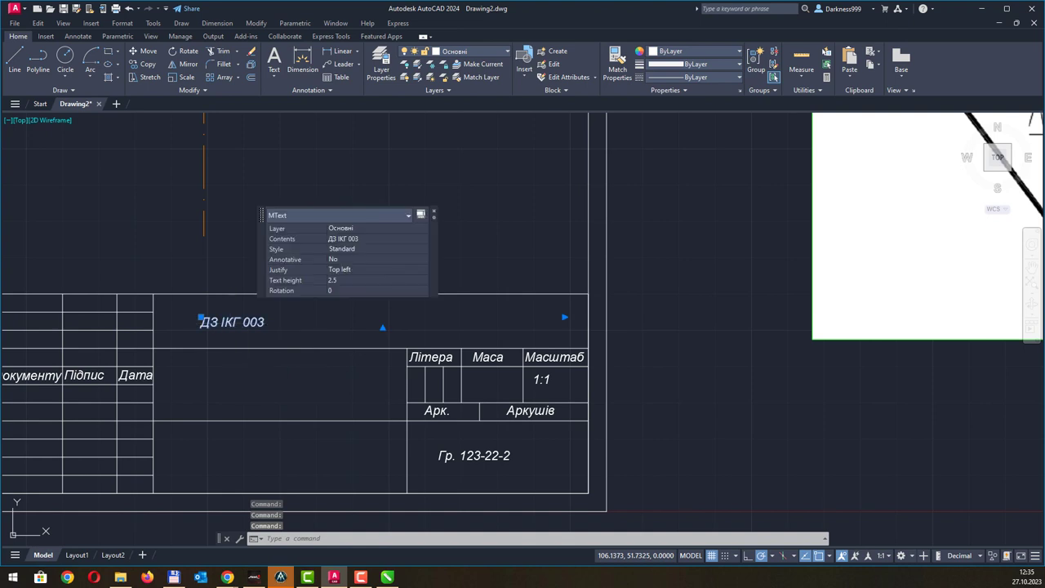
pyautogui.doubleClick(229, 322)
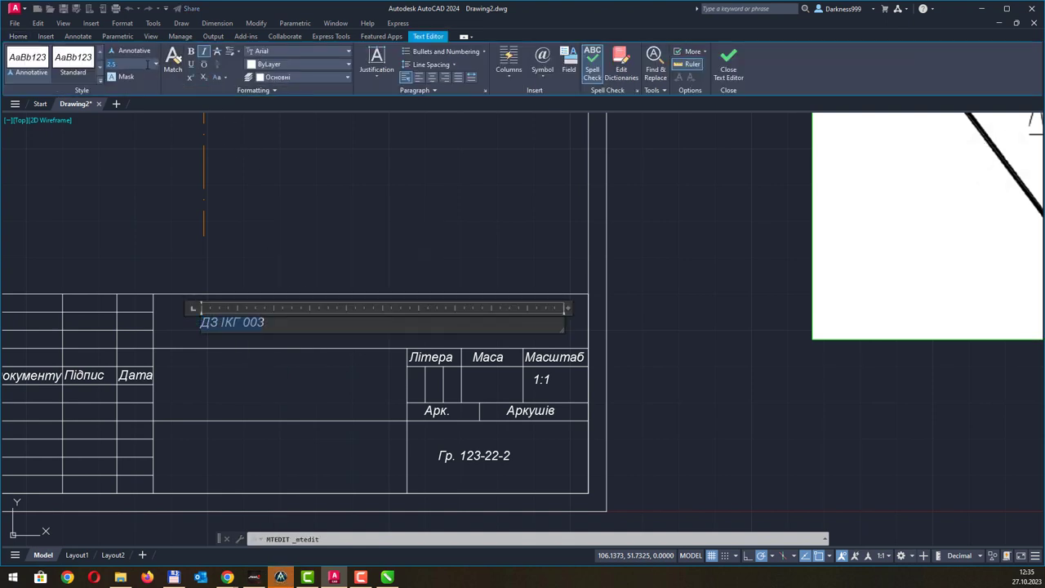
pyautogui.write('4')
pyautogui.press('Return')
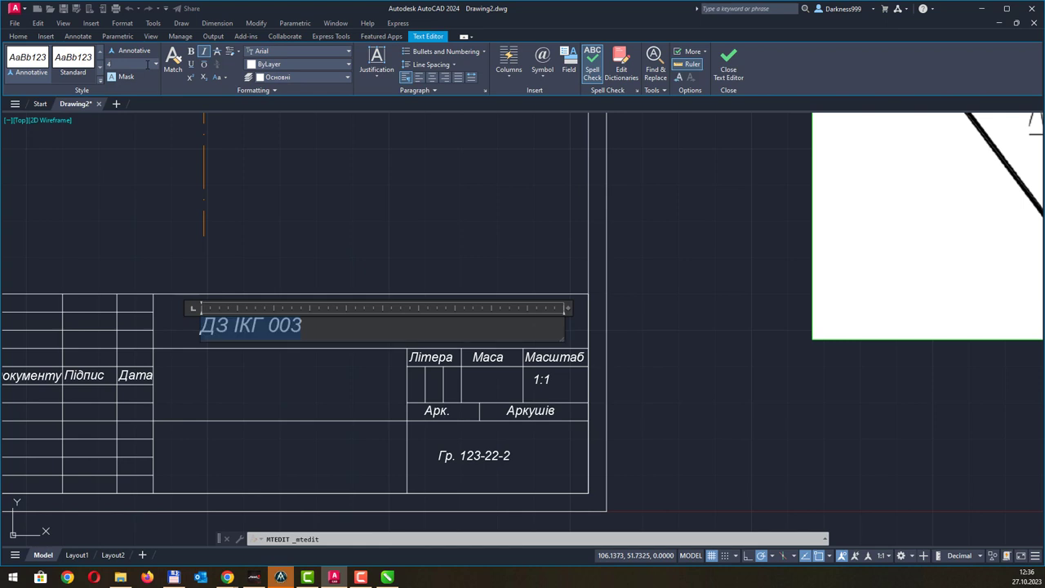
pyautogui.click(331, 214)
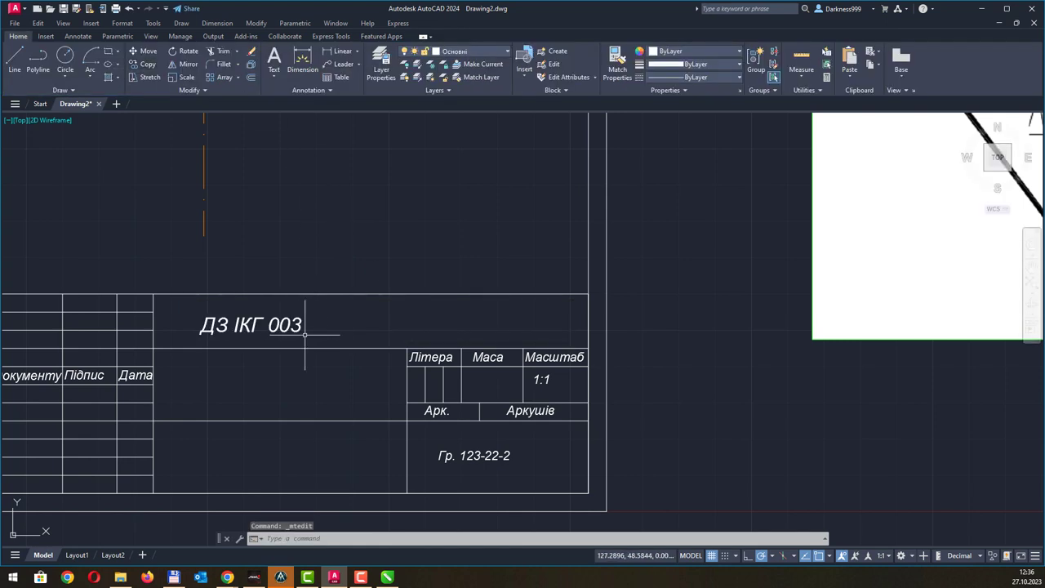
# - Move the enlarged ДЗ ІКГ 003 to the centre of the main cell
pyautogui.click(282, 325)
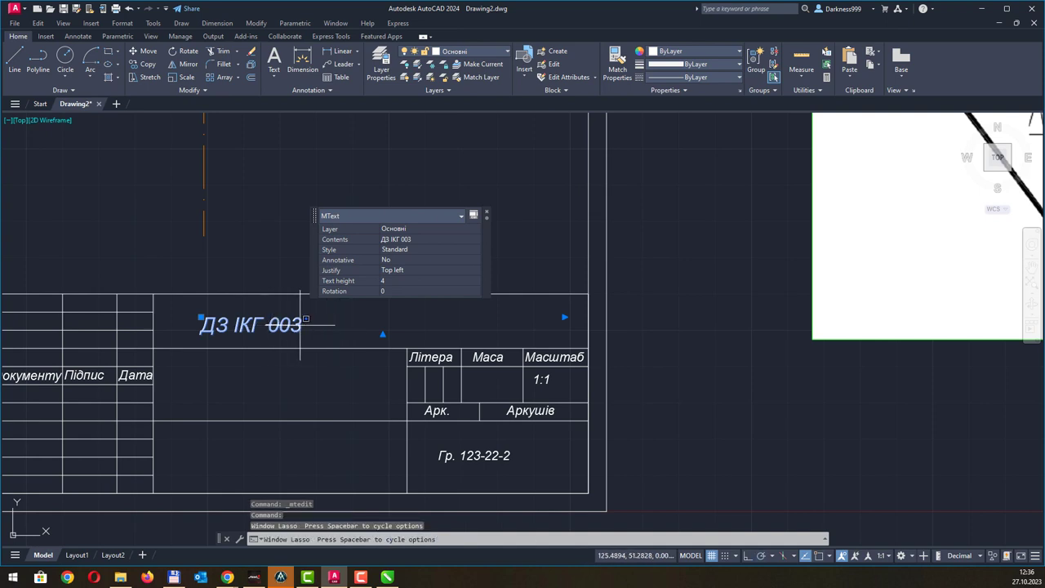
pyautogui.moveTo(341, 324); pyautogui.dragTo(318, 325)
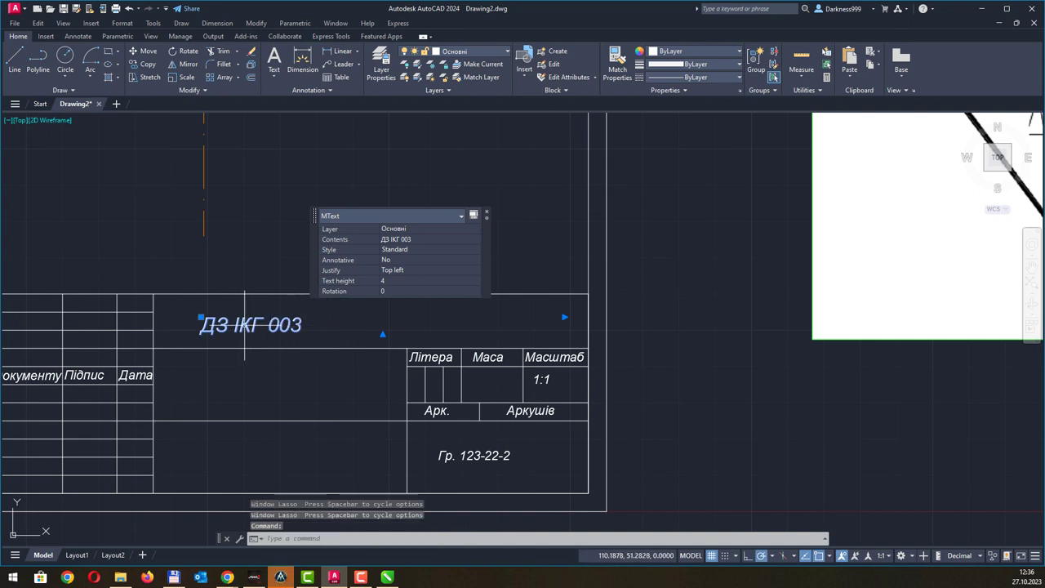
pyautogui.moveTo(249, 328); pyautogui.dragTo(297, 324)
pyautogui.press('Escape')
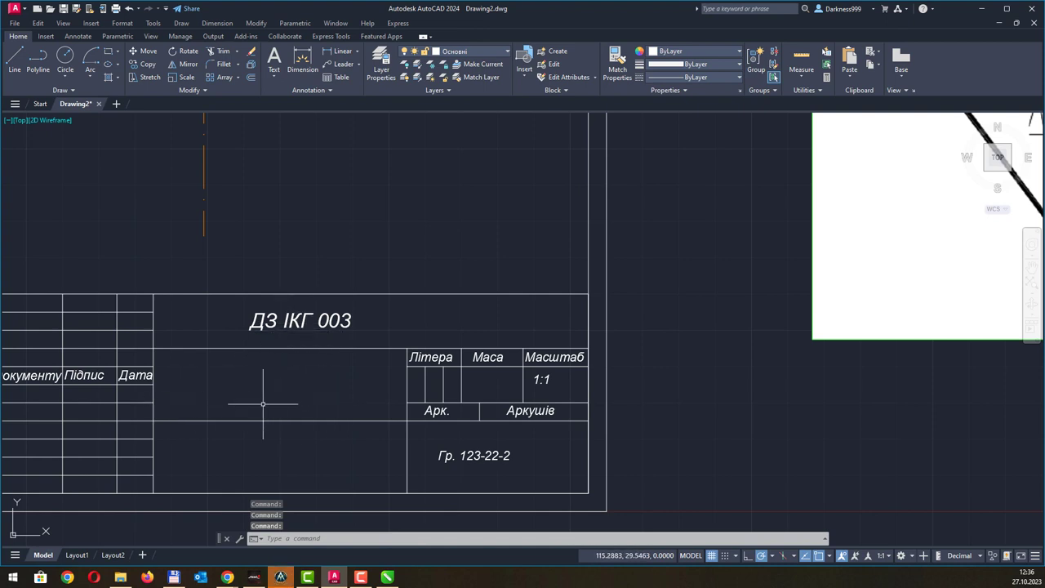
pyautogui.scroll(-2, 275, 388)
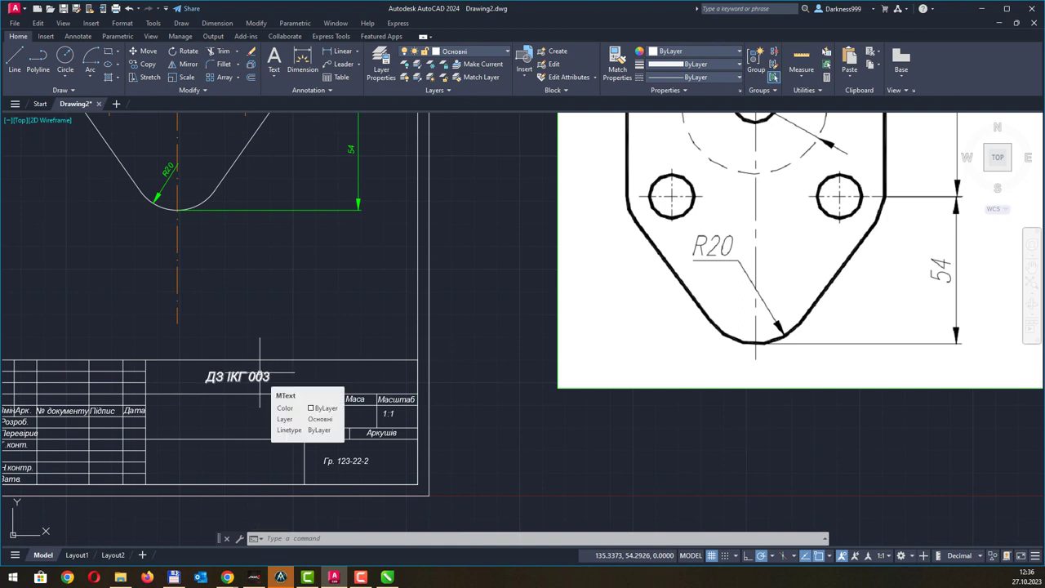
# - Copy ДЗ ІКГ 003 into the cell below and rewrite the copy as Деталь
pyautogui.click(263, 374)
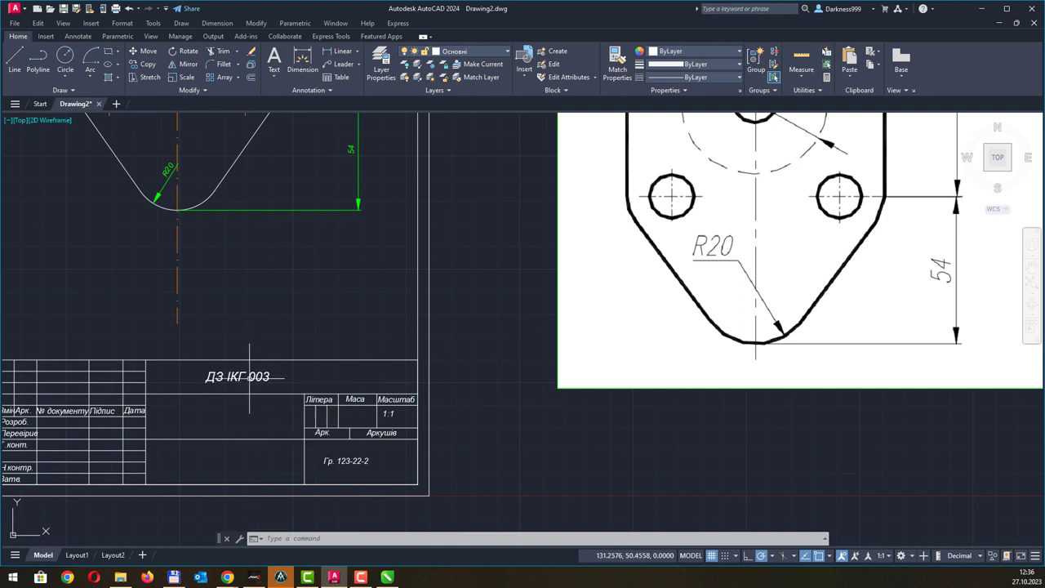
pyautogui.click(147, 63)
pyautogui.click(206, 380)
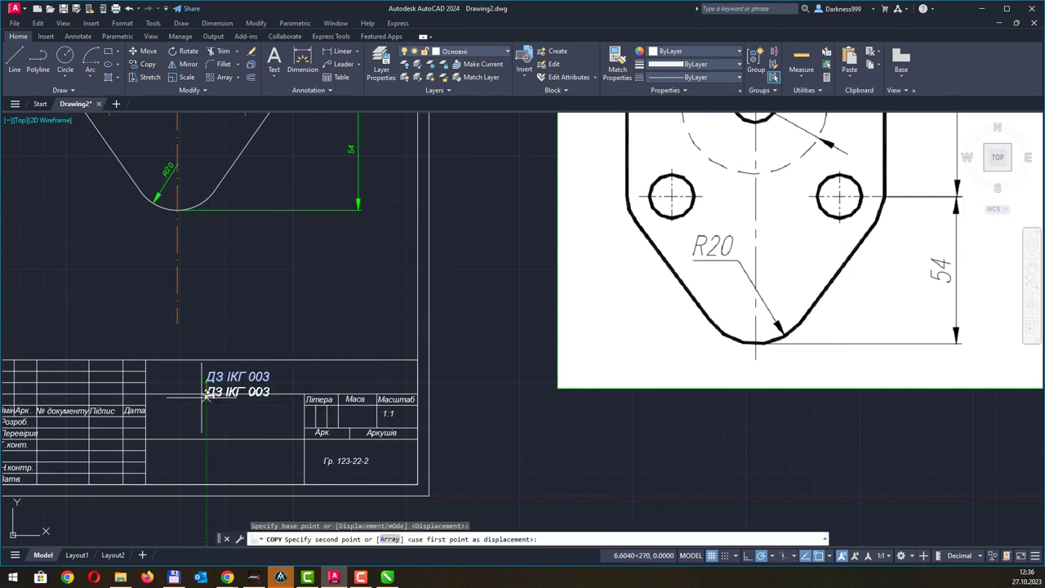
pyautogui.click(181, 427)
pyautogui.press('Escape')
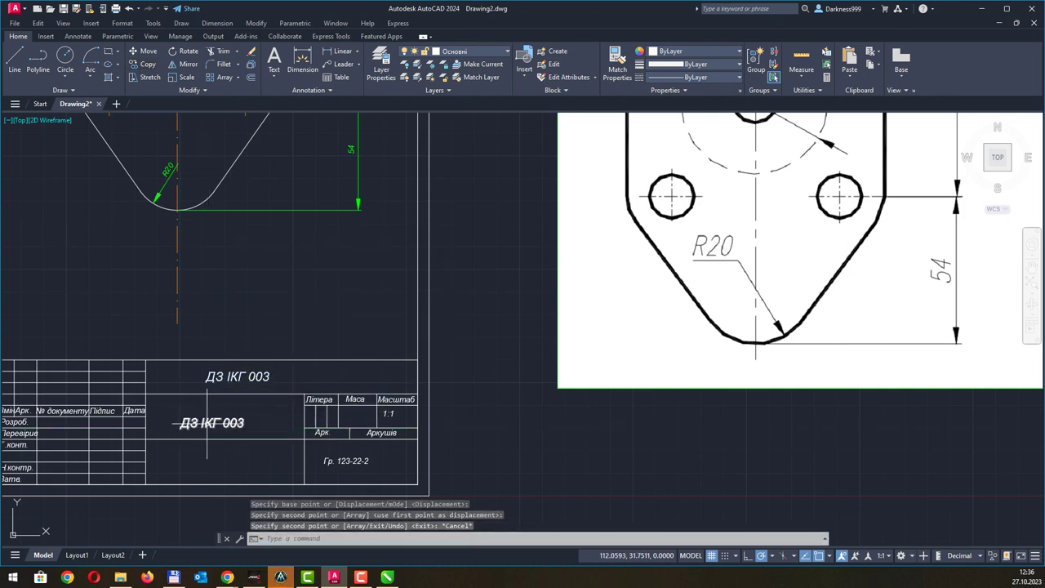
pyautogui.doubleClick(207, 422)
pyautogui.write('Деталь')
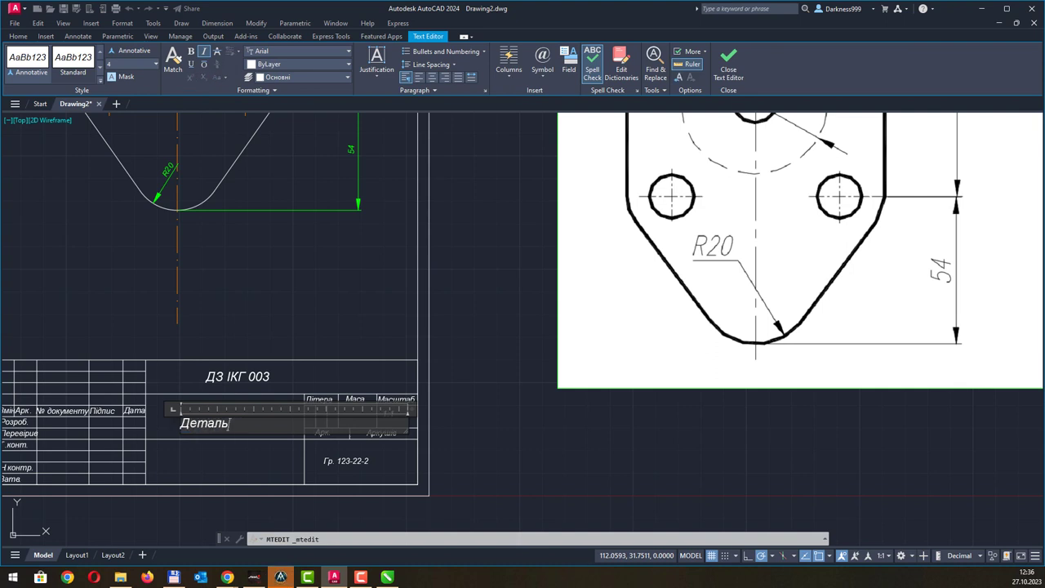
pyautogui.press('Escape')
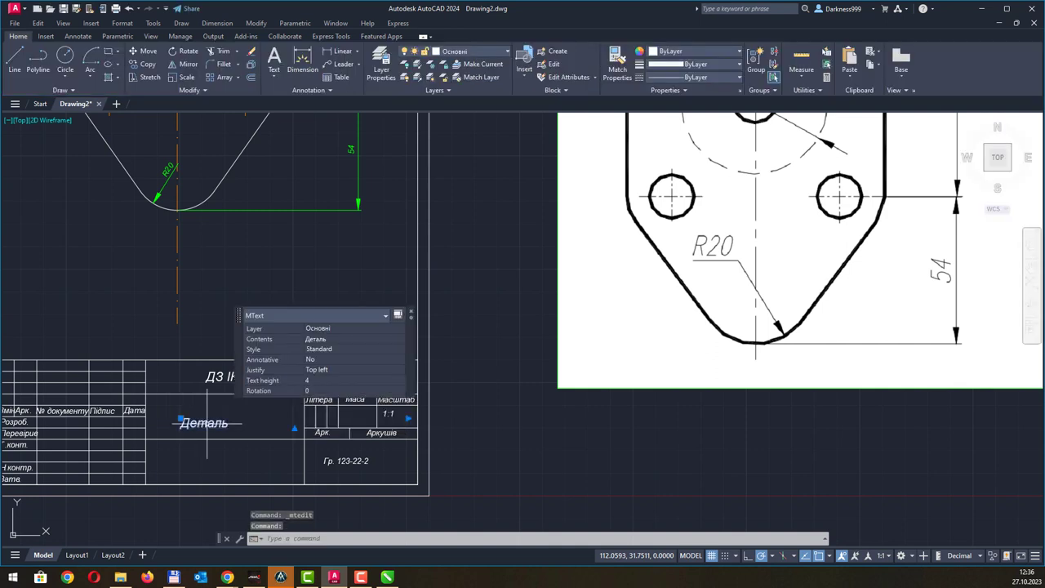
pyautogui.press('Escape')
# - Move the Деталь text up so it sits centred in its cell
pyautogui.moveTo(231, 433); pyautogui.dragTo(269, 441, button='middle')
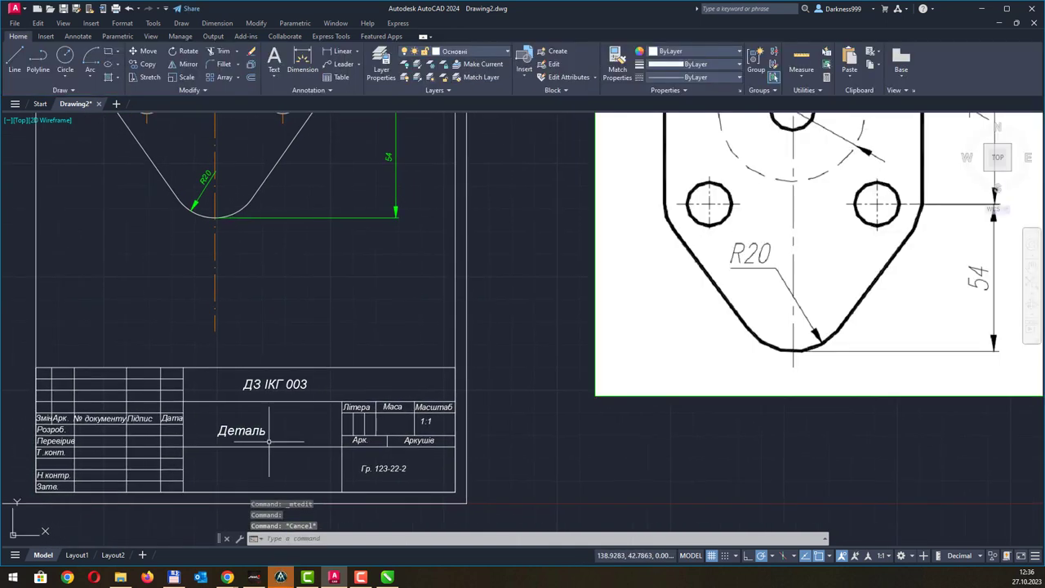
pyautogui.click(253, 433)
pyautogui.moveTo(253, 434); pyautogui.dragTo(269, 426)
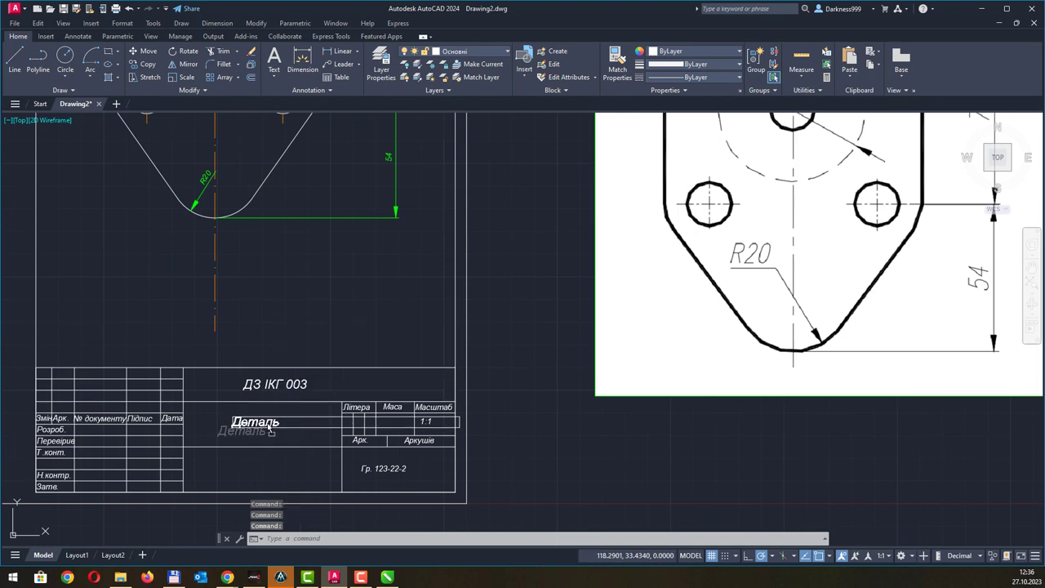
pyautogui.click(268, 425)
pyautogui.press('Escape')
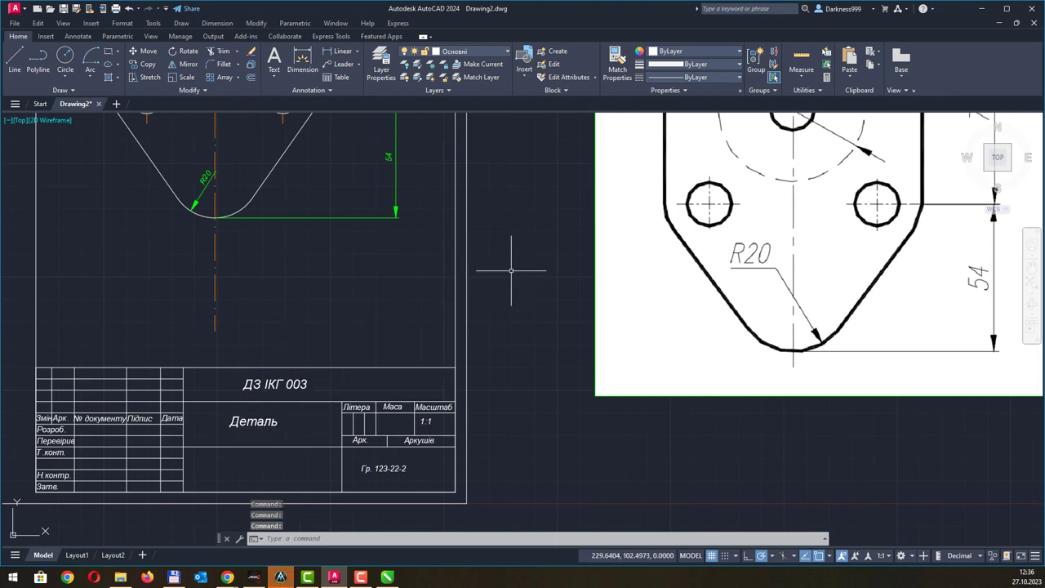
pyautogui.moveTo(439, 256); pyautogui.dragTo(453, 295, button='middle')
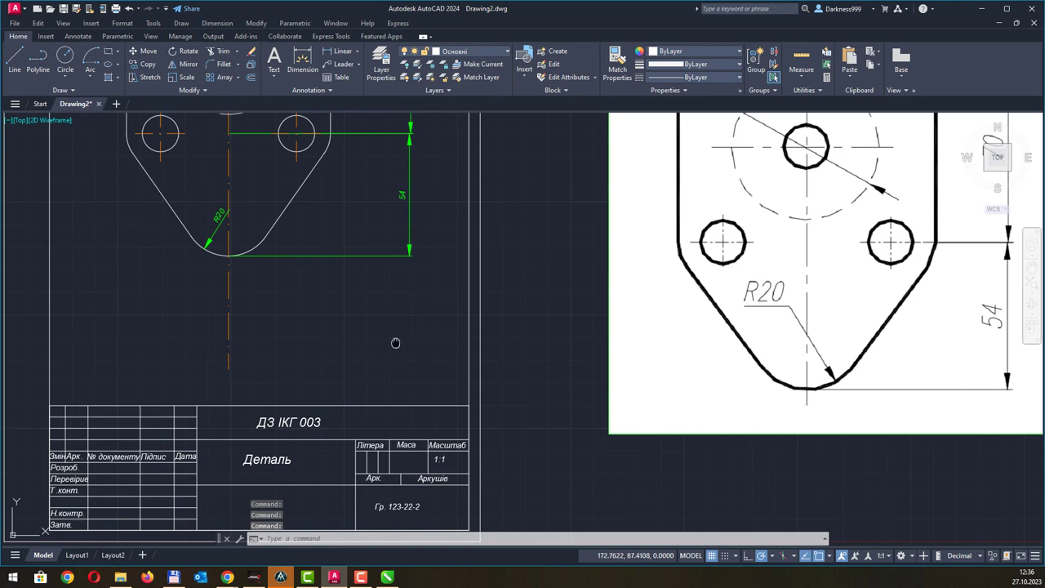
pyautogui.moveTo(395, 343); pyautogui.dragTo(420, 299, button='middle')
pyautogui.scroll(2, 113, 432)
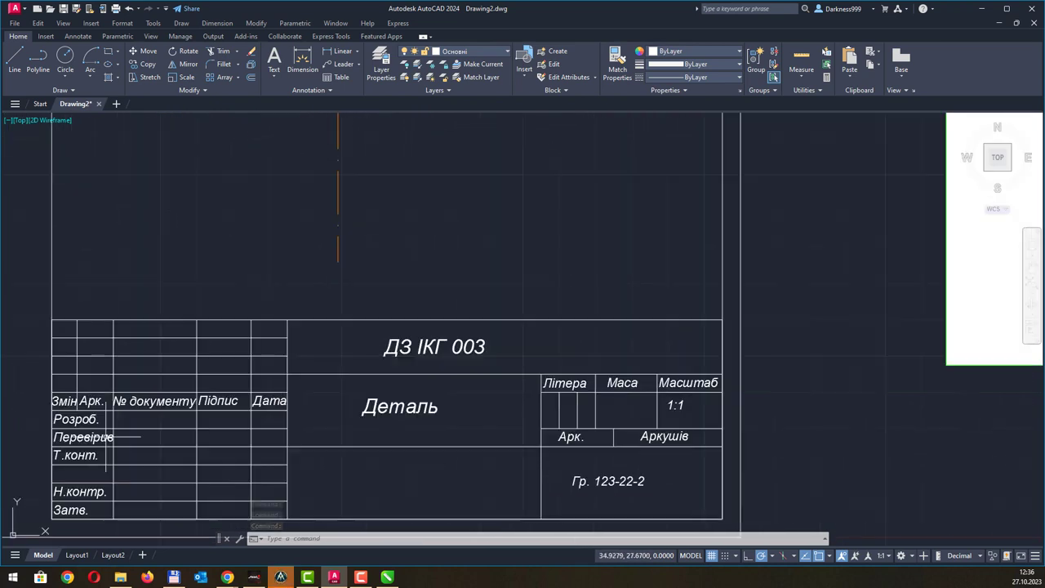
pyautogui.moveTo(124, 421); pyautogui.dragTo(150, 427, button='middle')
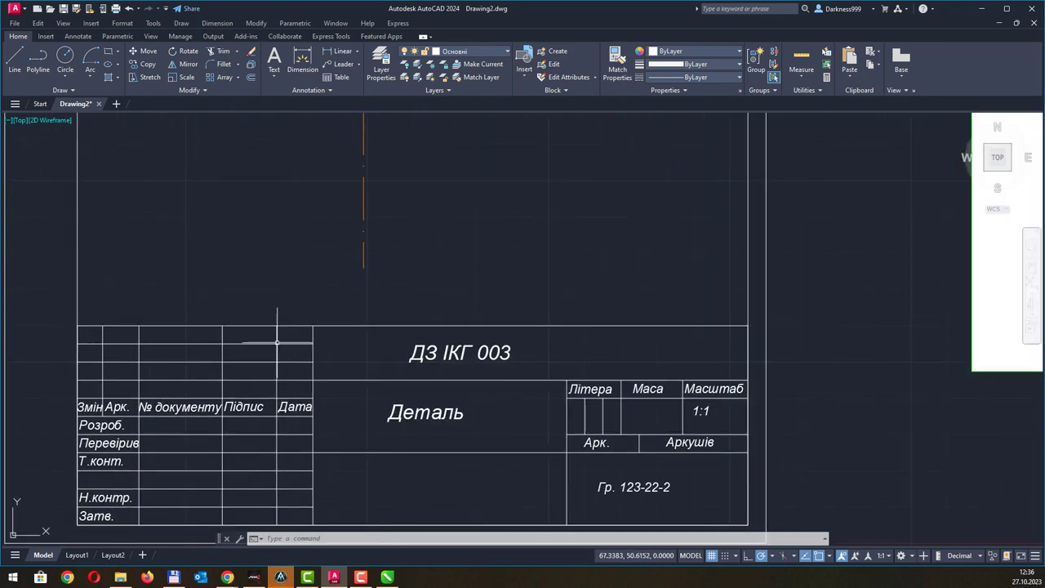
pyautogui.click(275, 59)
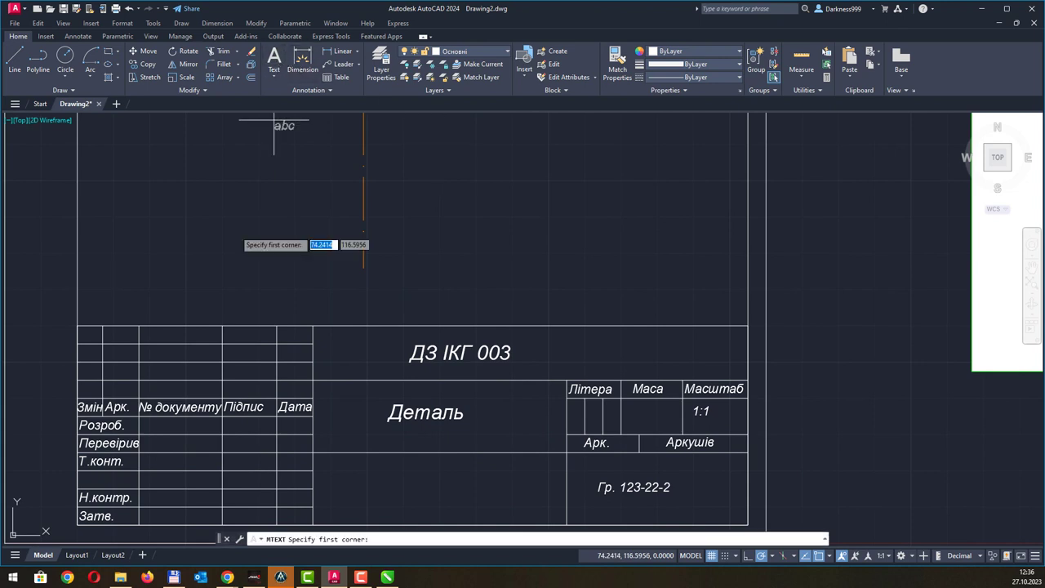
pyautogui.click(152, 422)
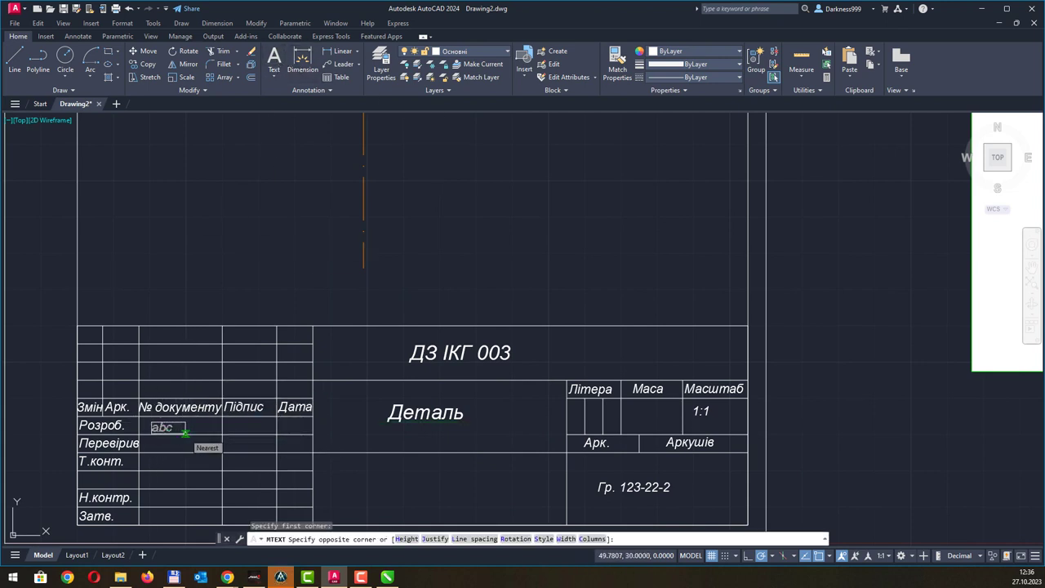
pyautogui.click(185, 433)
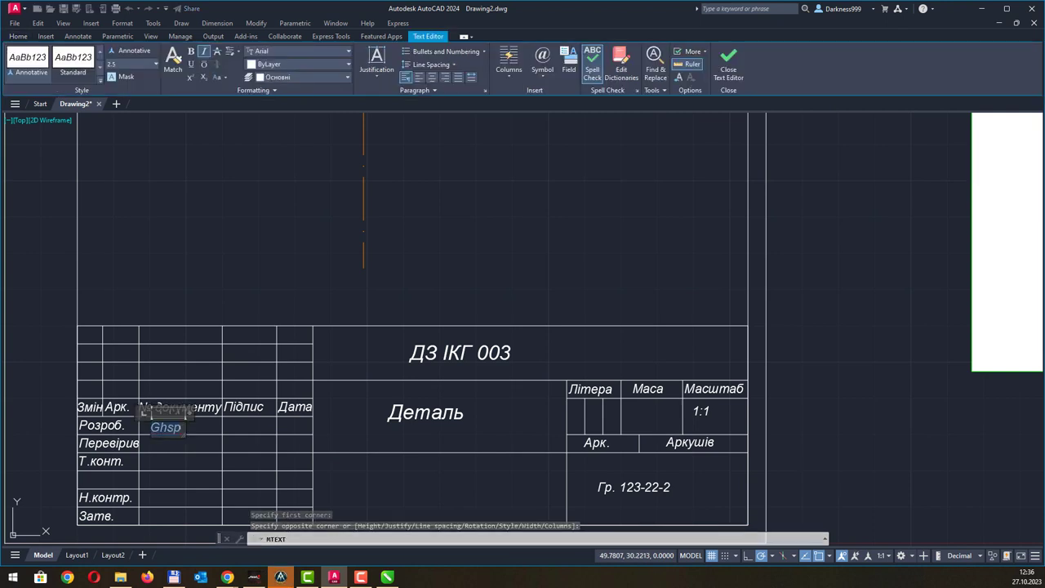
pyautogui.press('BackSpace')
pyautogui.press('BackSpace')
pyautogui.write('Прізв')
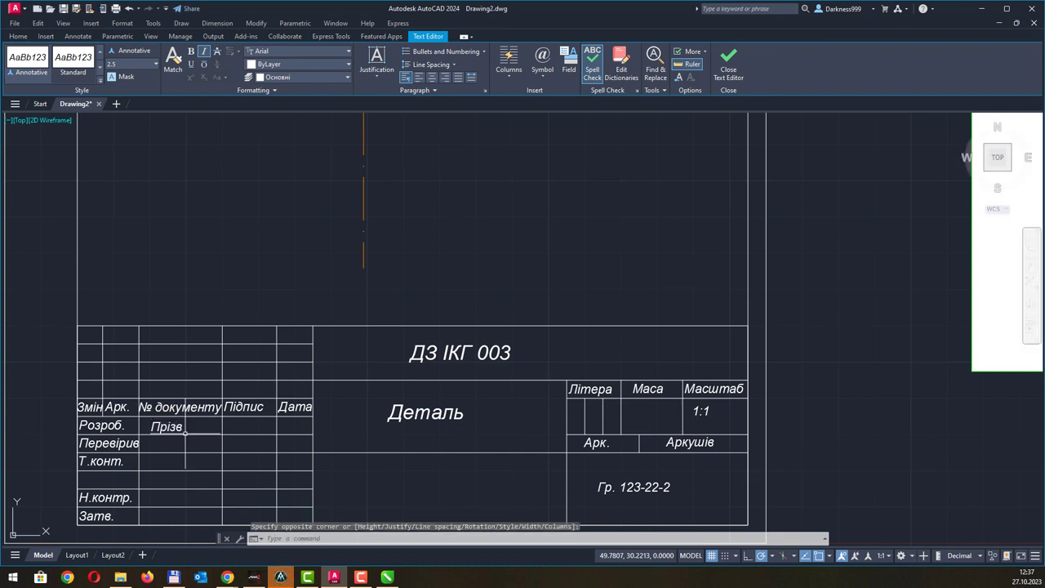
pyautogui.click(204, 441)
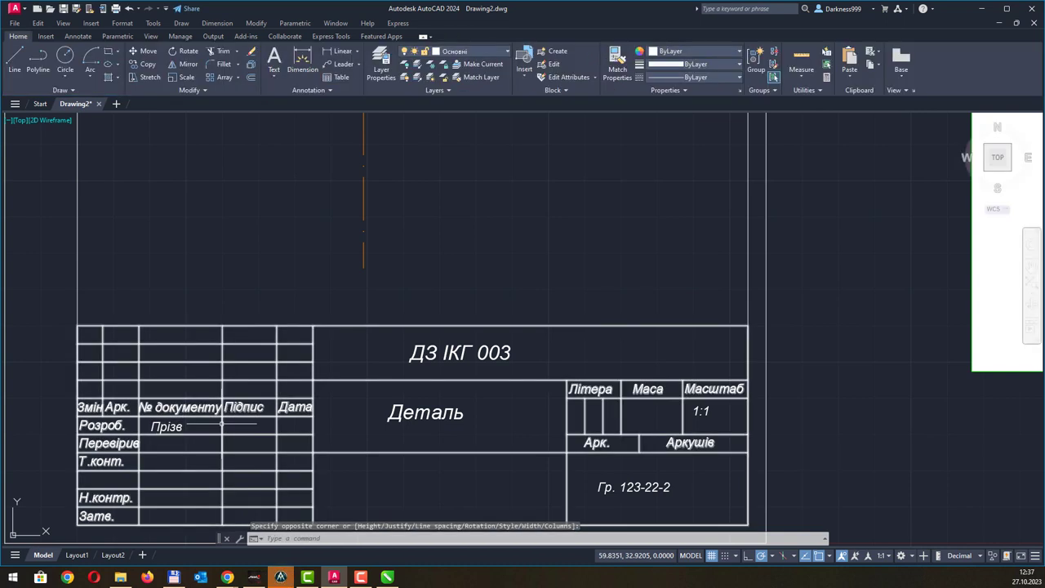
pyautogui.press('Return')
pyautogui.click(192, 437)
pyautogui.press('Escape')
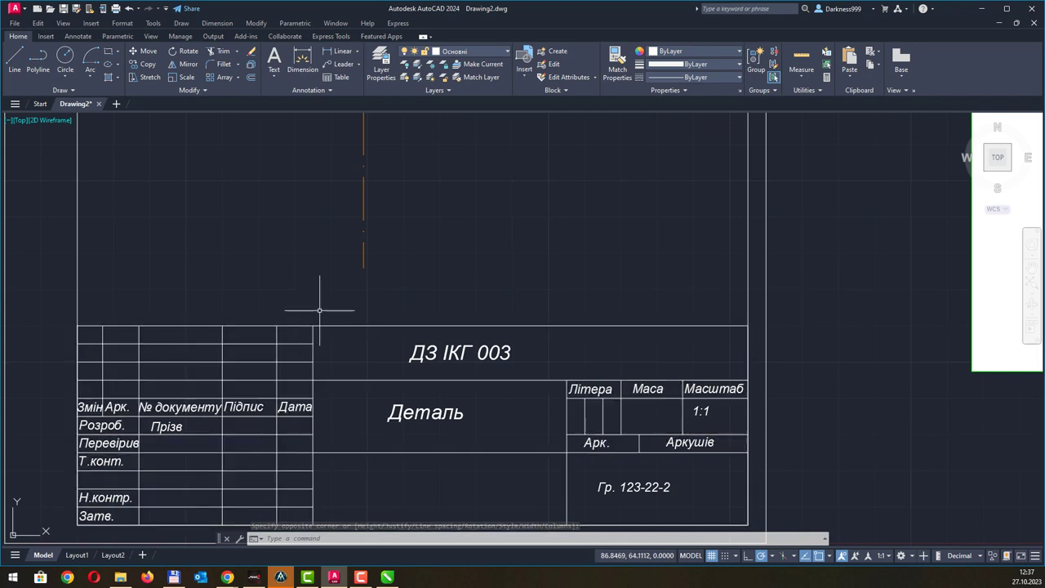
pyautogui.scroll(-2, 299, 317)
pyautogui.scroll(2, 299, 317)
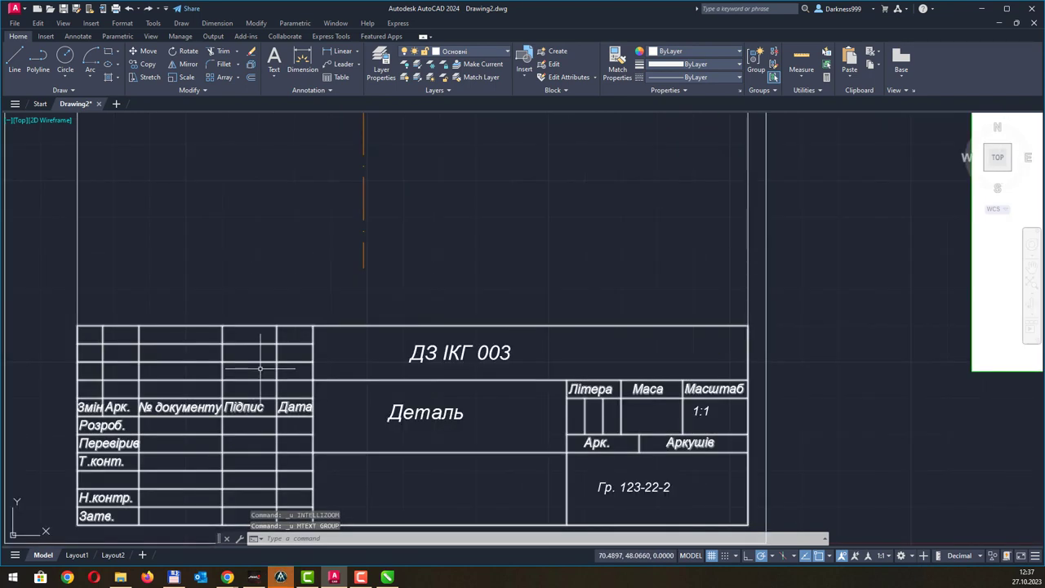
pyautogui.hotkey('ctrl', 'z')
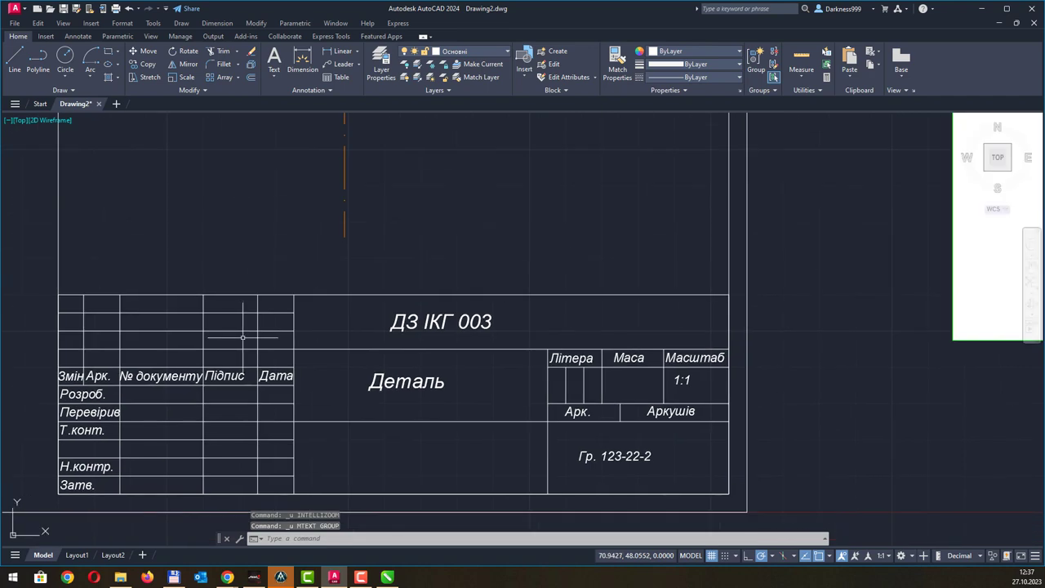
pyautogui.scroll(-2, 243, 336)
# - Start inserting the Stamp block from the gallery, then cancel it
pyautogui.scroll(-2, 443, 252)
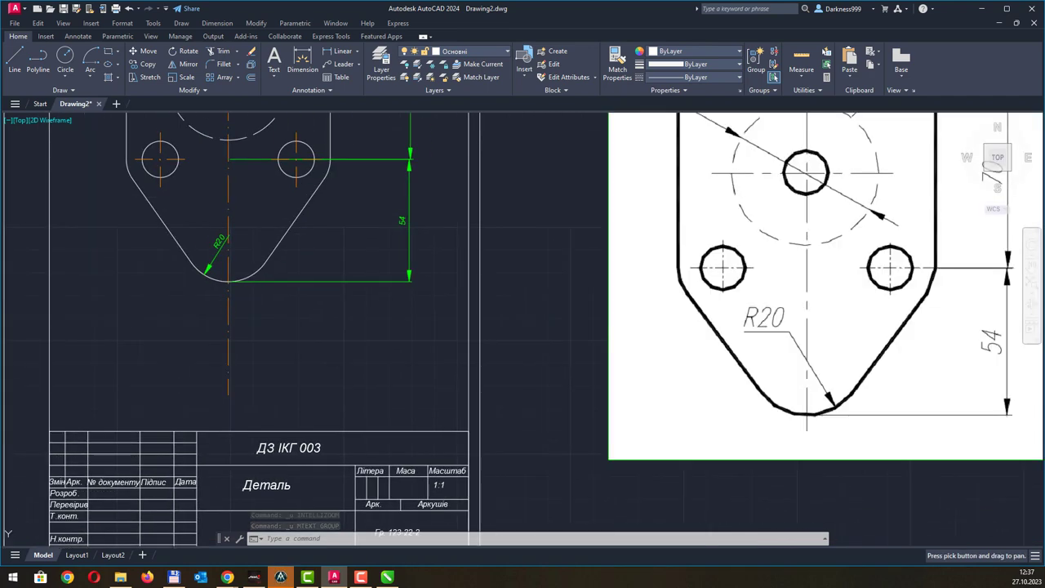
pyautogui.scroll(-1, 364, 365)
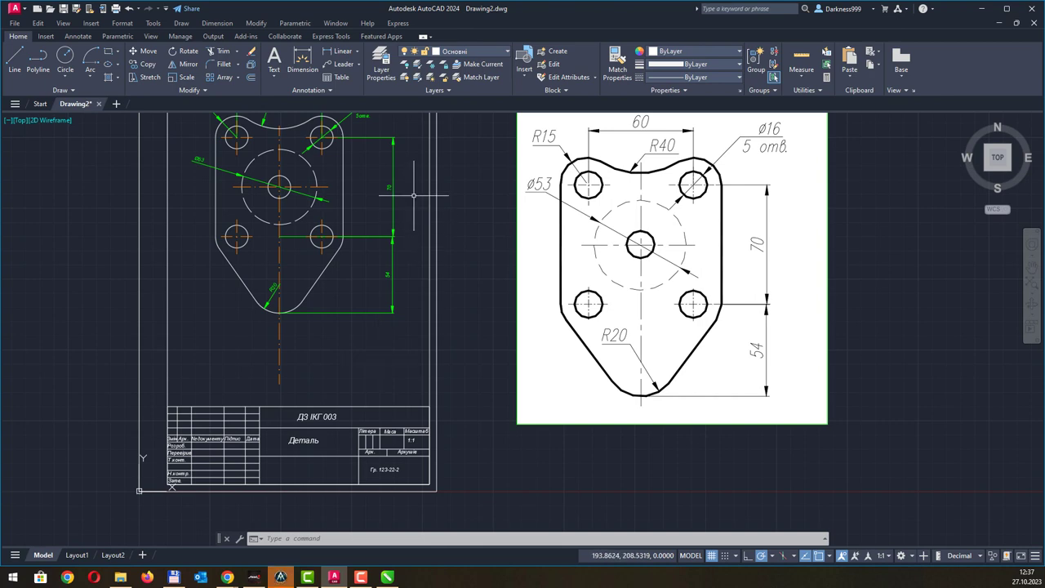
pyautogui.click(520, 81)
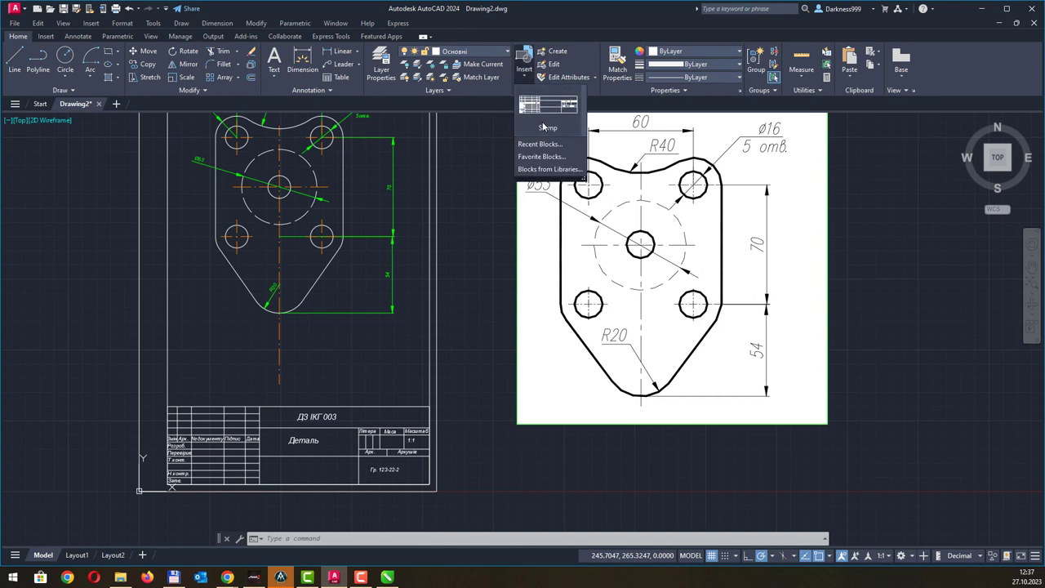
pyautogui.click(548, 110)
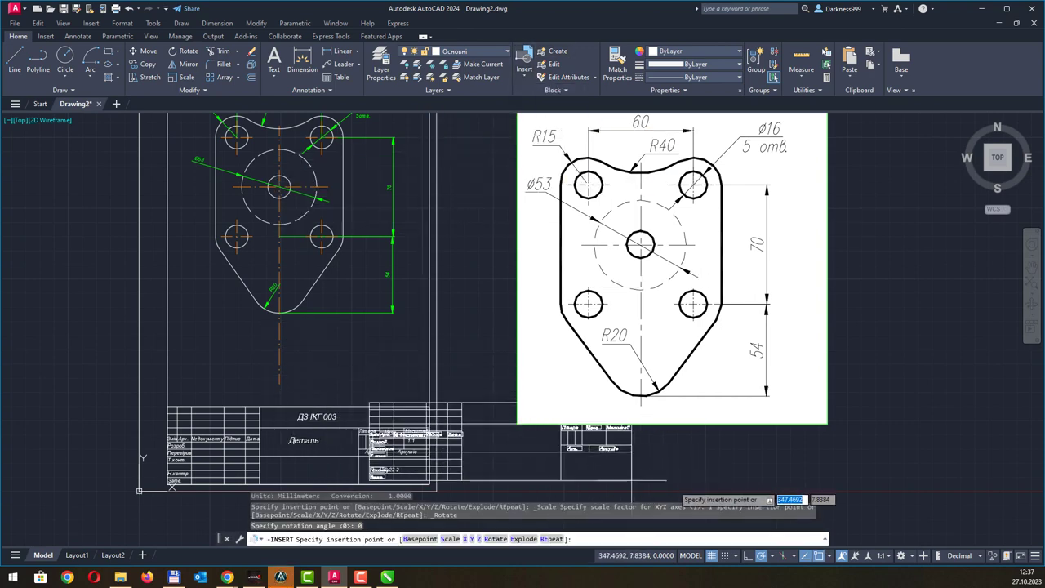
pyautogui.press('Escape')
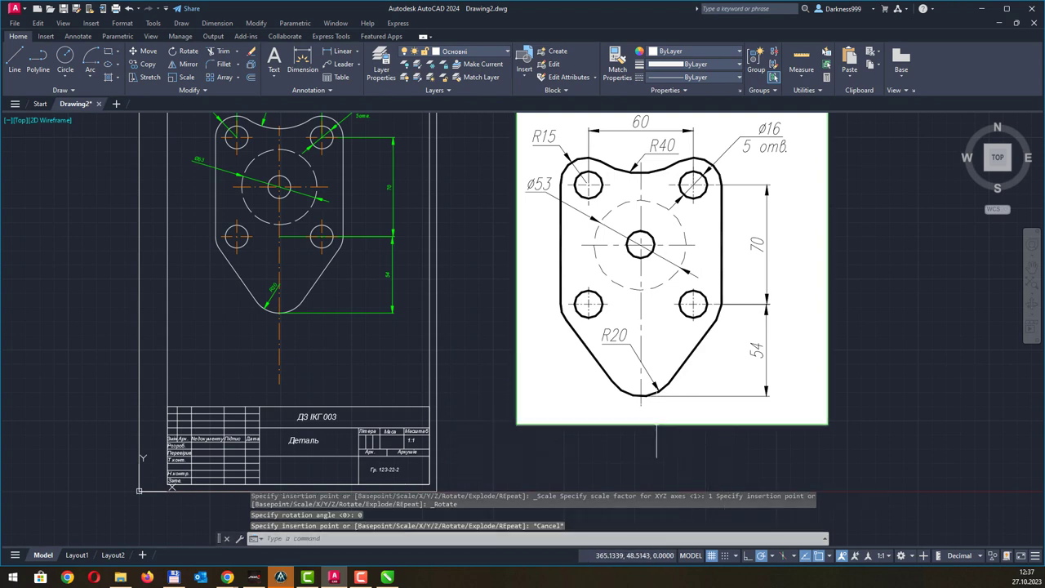
pyautogui.moveTo(77, 210); pyautogui.dragTo(78, 241, button='middle')
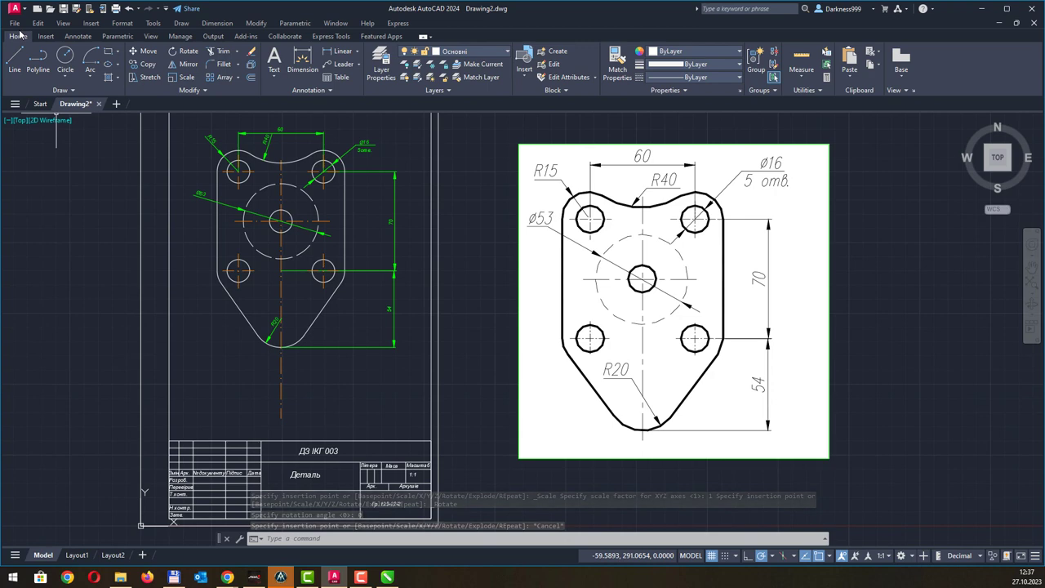
# - Select the plate's reference image and delete it
pyautogui.click(830, 368)
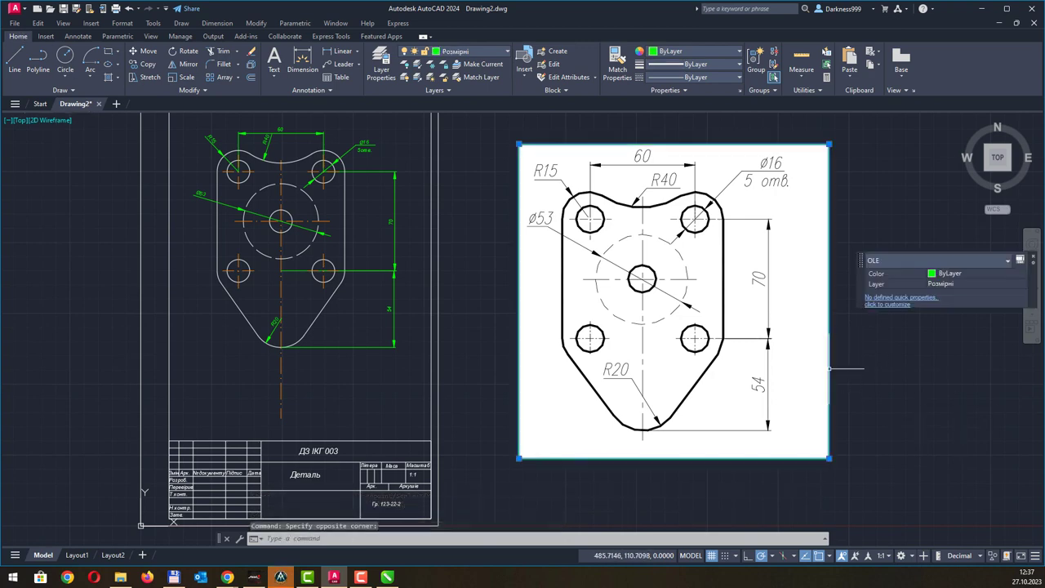
pyautogui.click(830, 460)
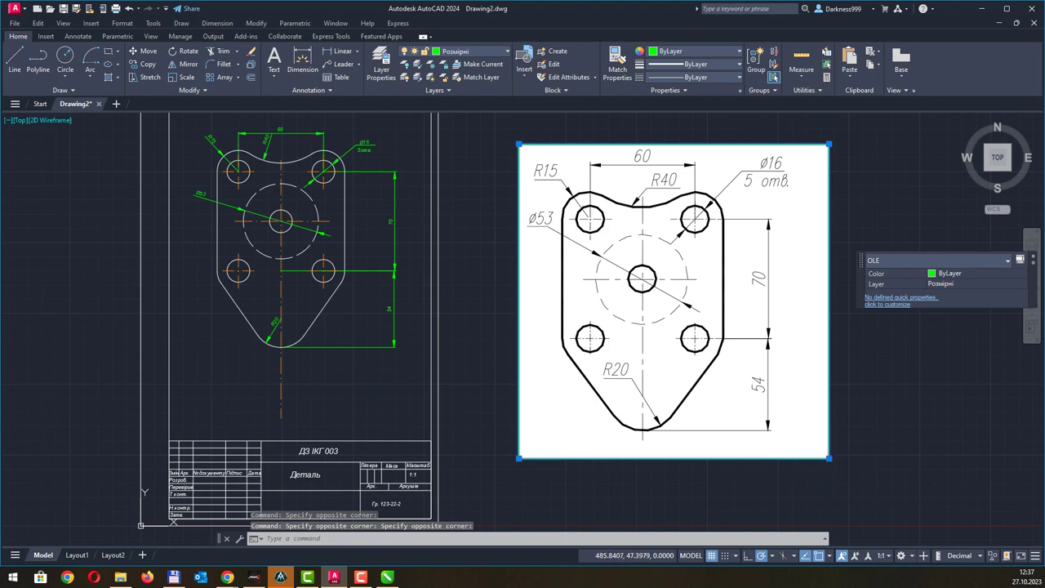
pyautogui.click(830, 458)
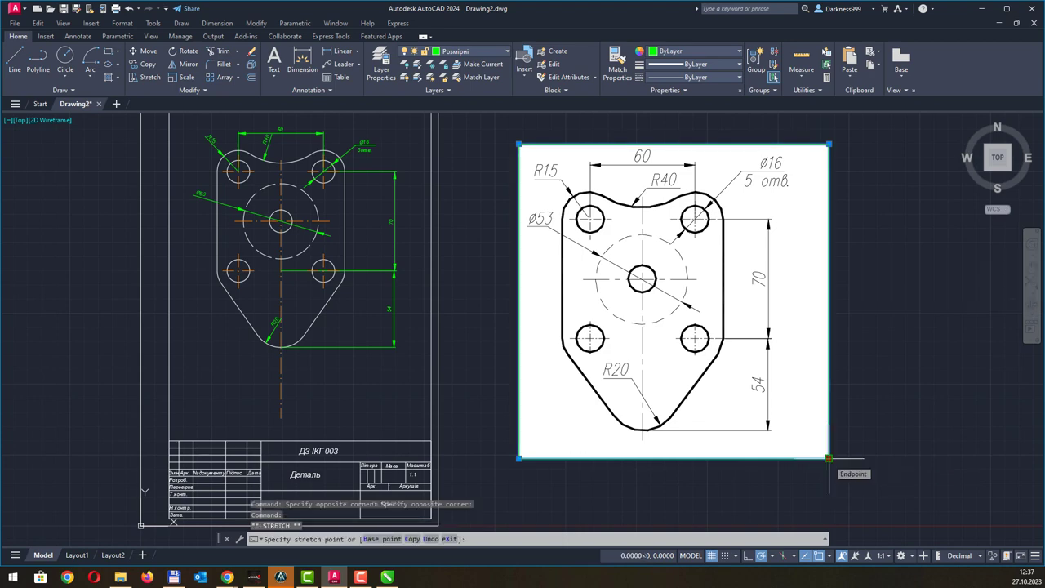
pyautogui.press('Escape')
pyautogui.moveTo(945, 237); pyautogui.dragTo(787, 331)
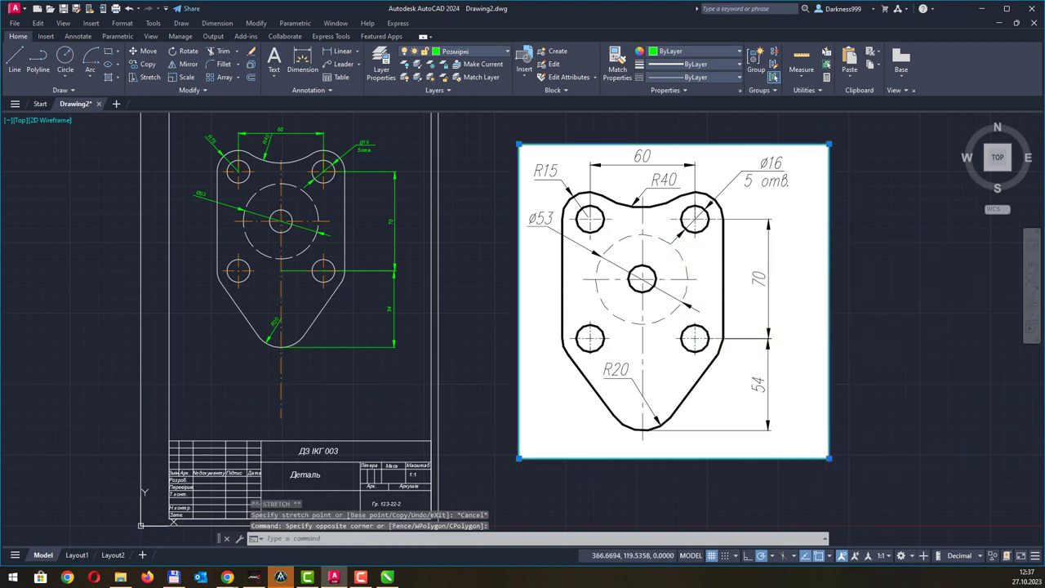
pyautogui.press('Delete')
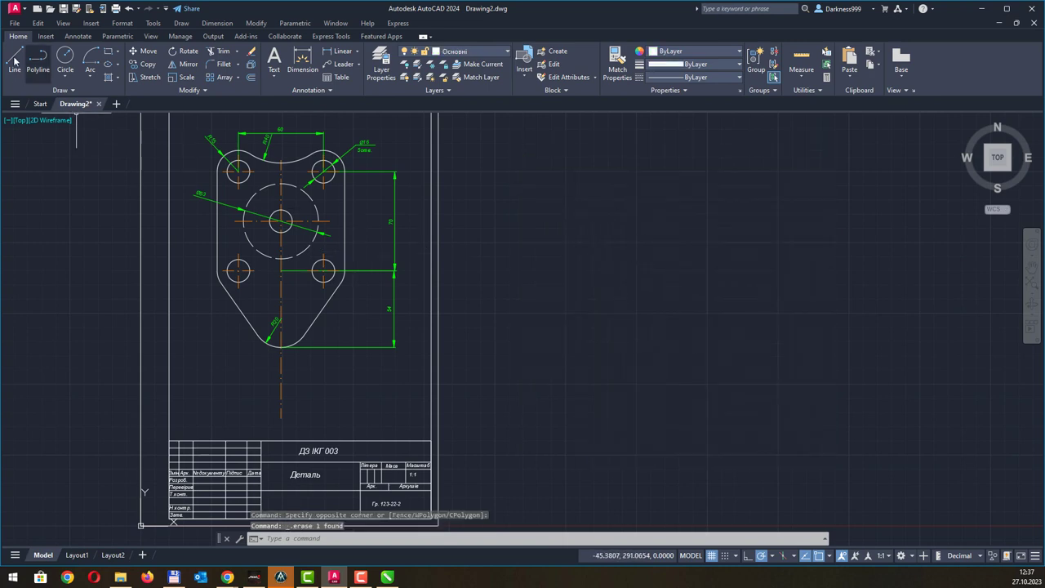
# - Use Save As to the Desktop, replacing Drawing2 with the file name Завдання 03
pyautogui.click(15, 25)
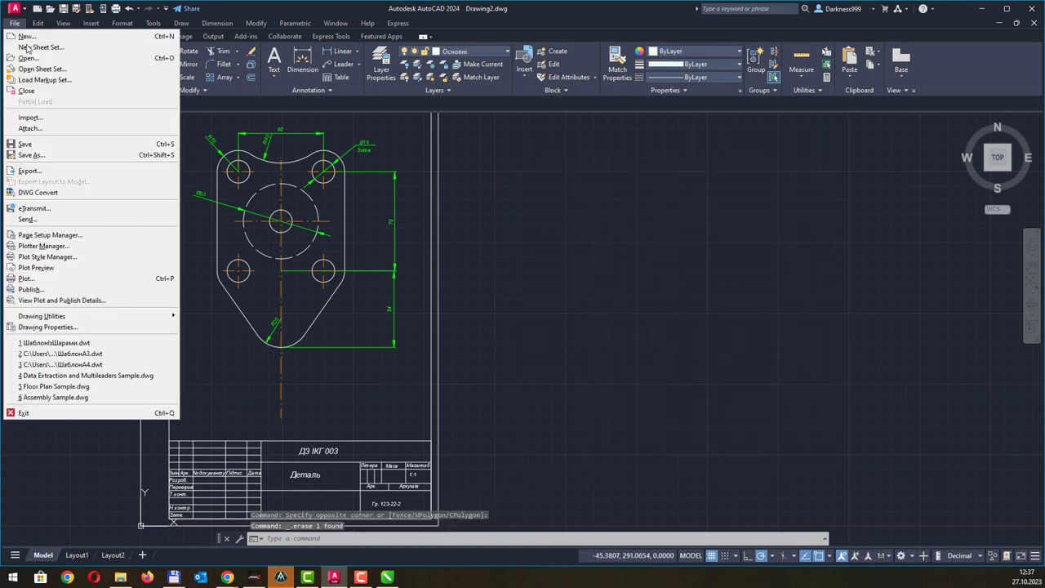
pyautogui.click(49, 155)
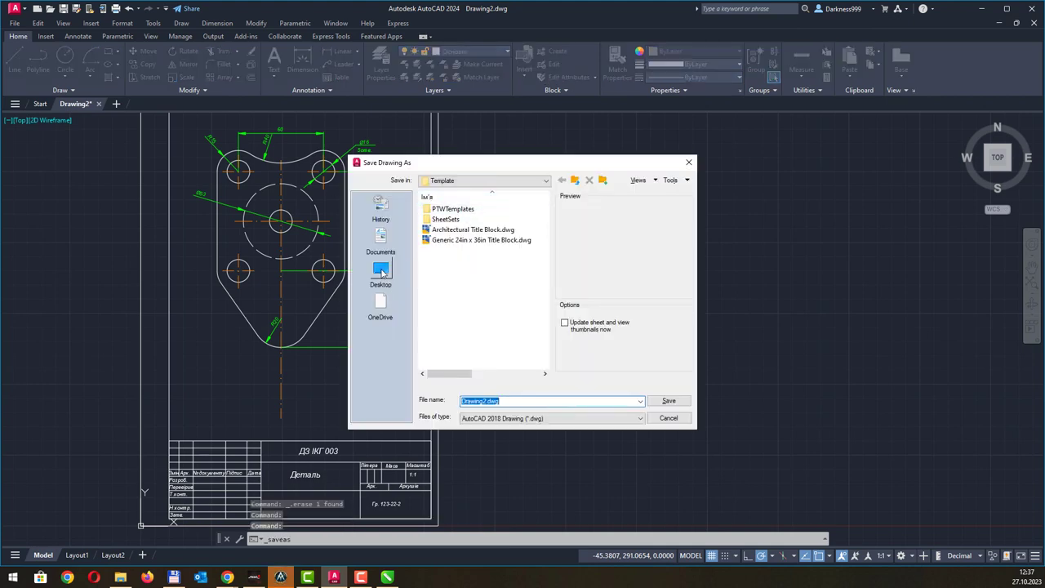
pyautogui.click(381, 272)
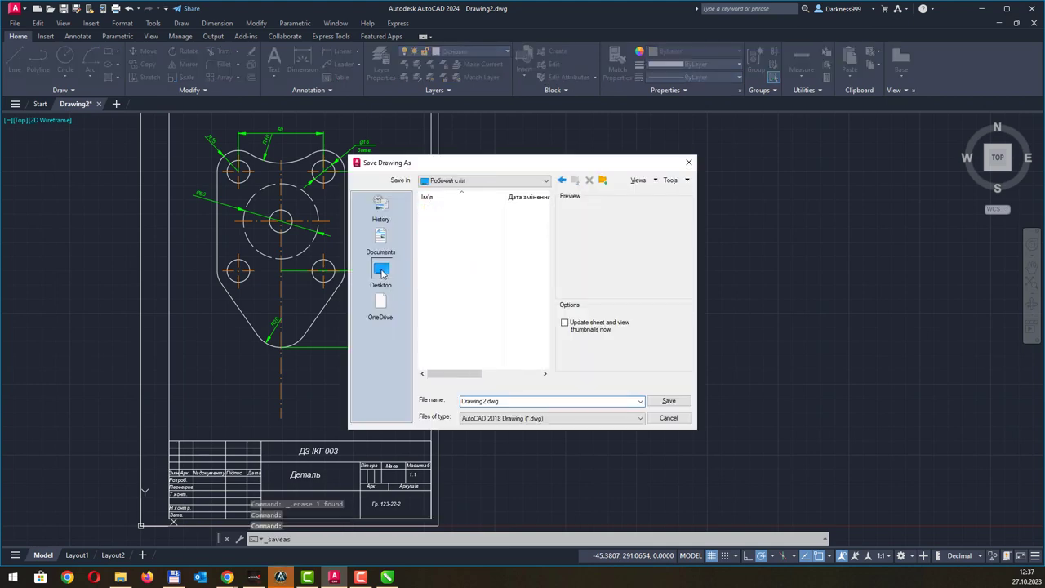
pyautogui.doubleClick(510, 401)
pyautogui.write('Завдання 03')
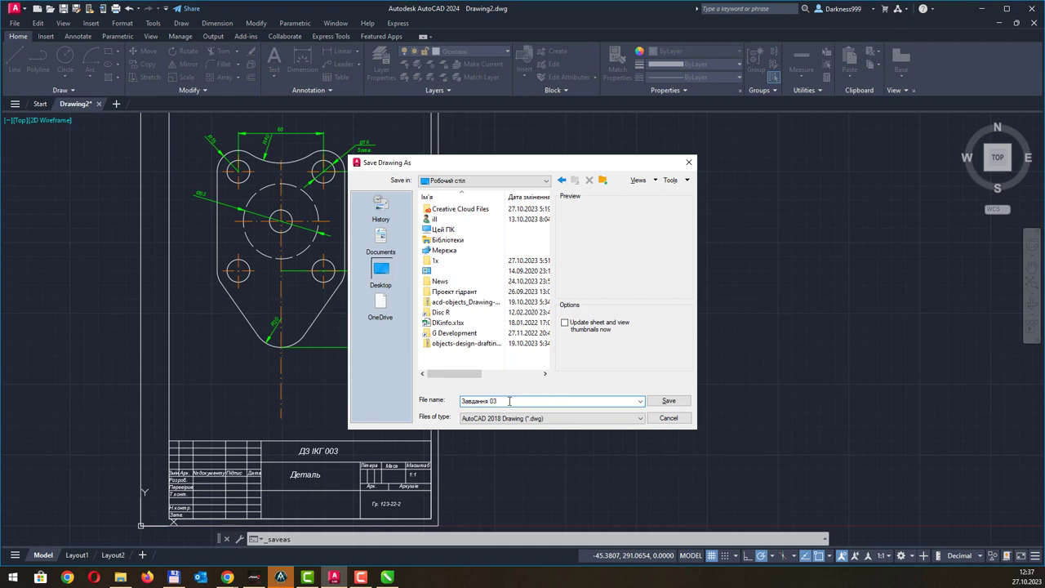
pyautogui.press('Return')
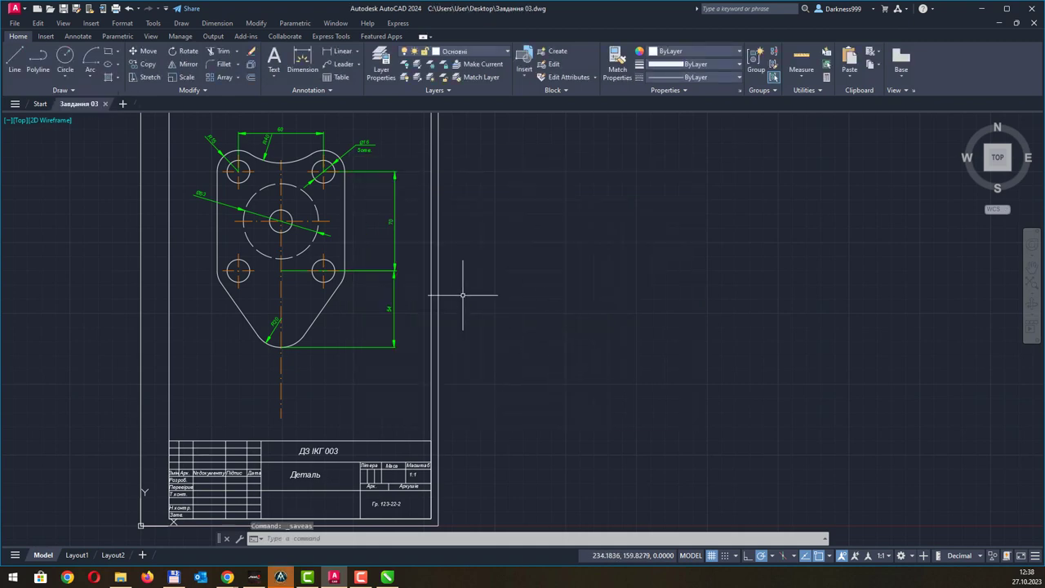
pyautogui.scroll(2, 478, 210)
pyautogui.scroll(-2, 397, 215)
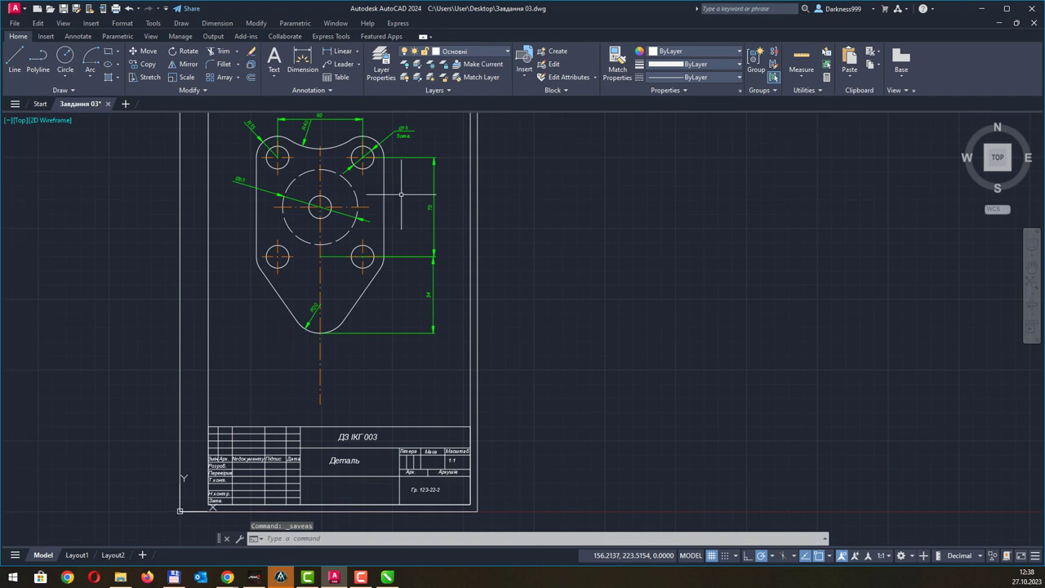